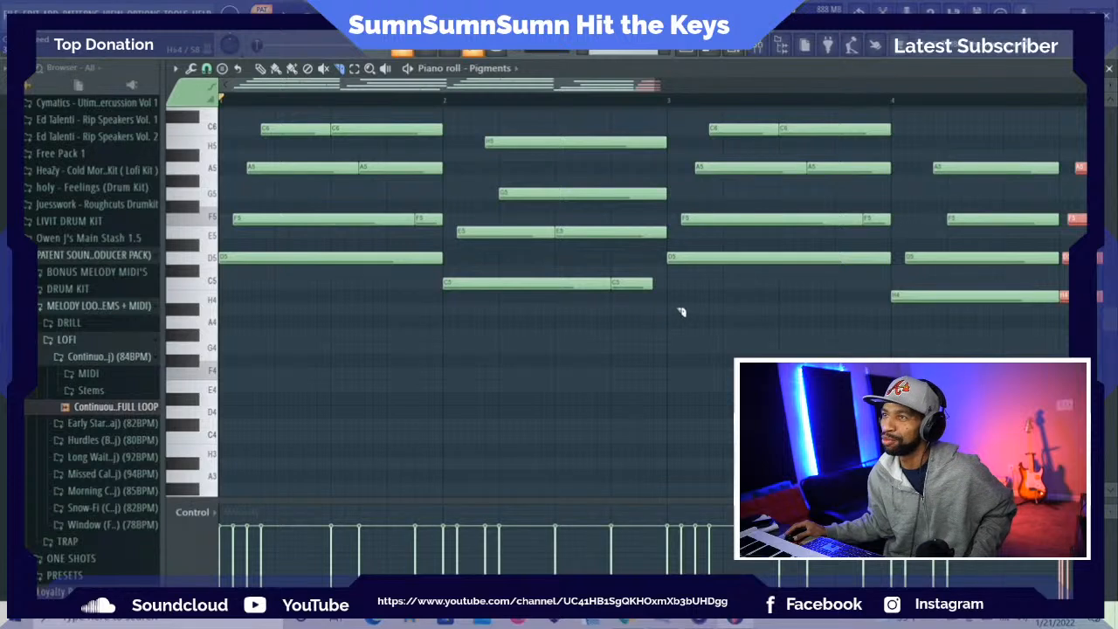
# Play through the existing Pigments chord progression in the piano roll
pyautogui.scroll(2, 689, 324)
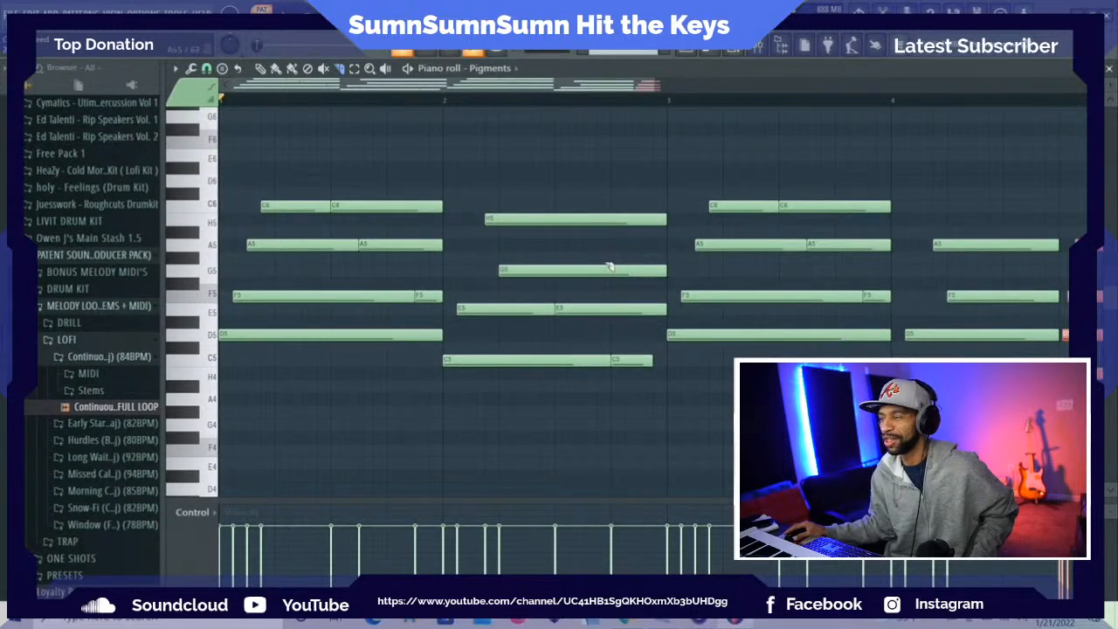
pyautogui.press('space')
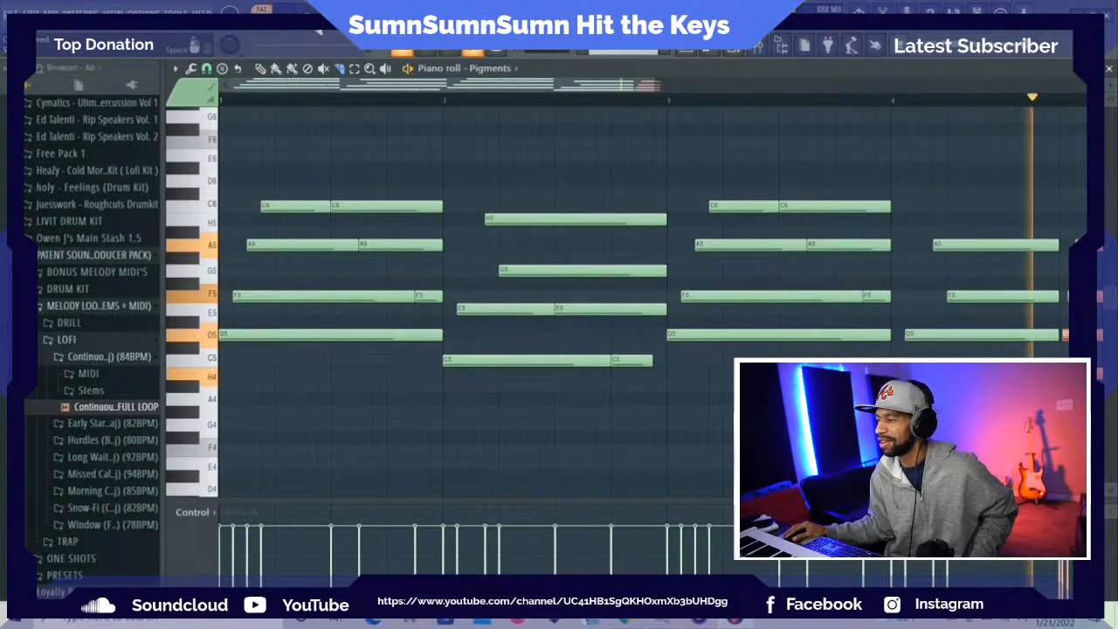
pyautogui.press('space')
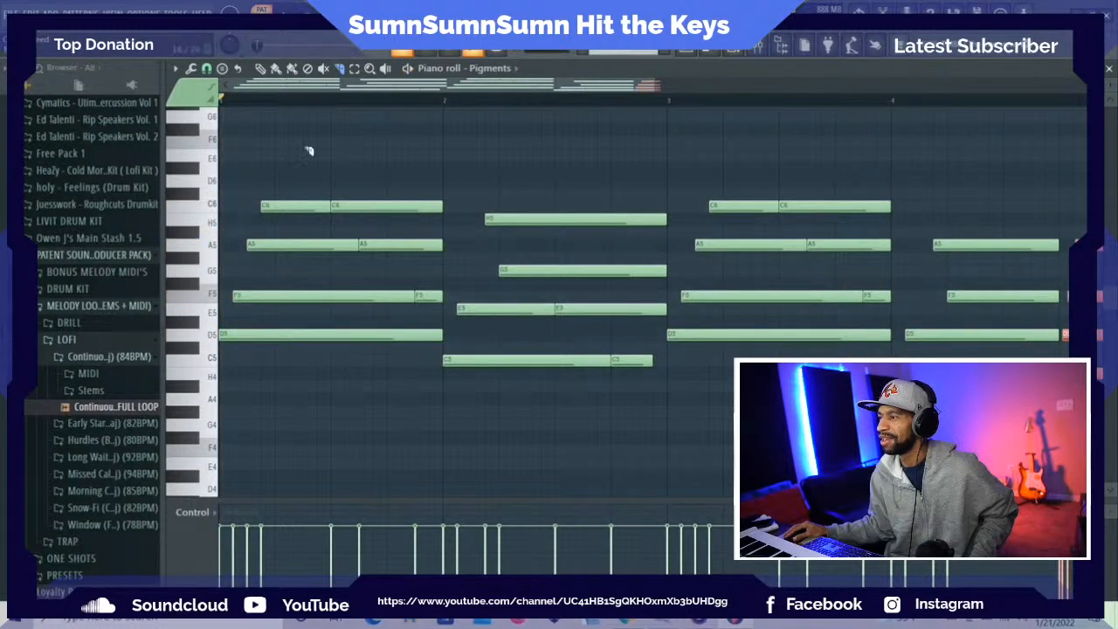
# Add a one-beat C7 melody note on the second beat of bar 1, above the chord, and audition it
pyautogui.scroll(2, 329, 193)
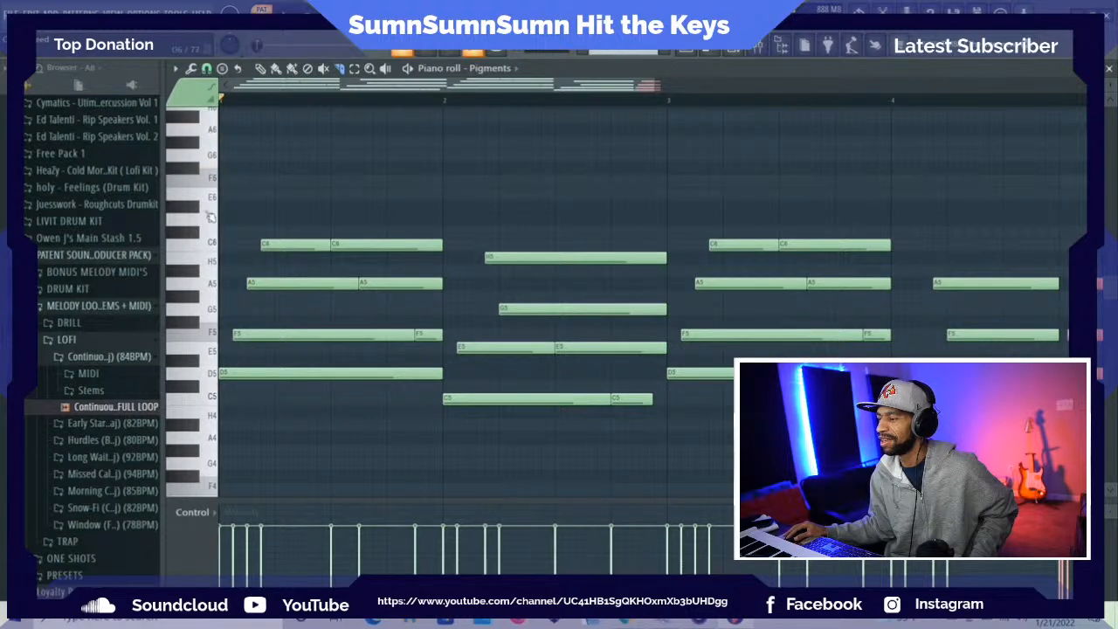
pyautogui.scroll(4, 252, 190)
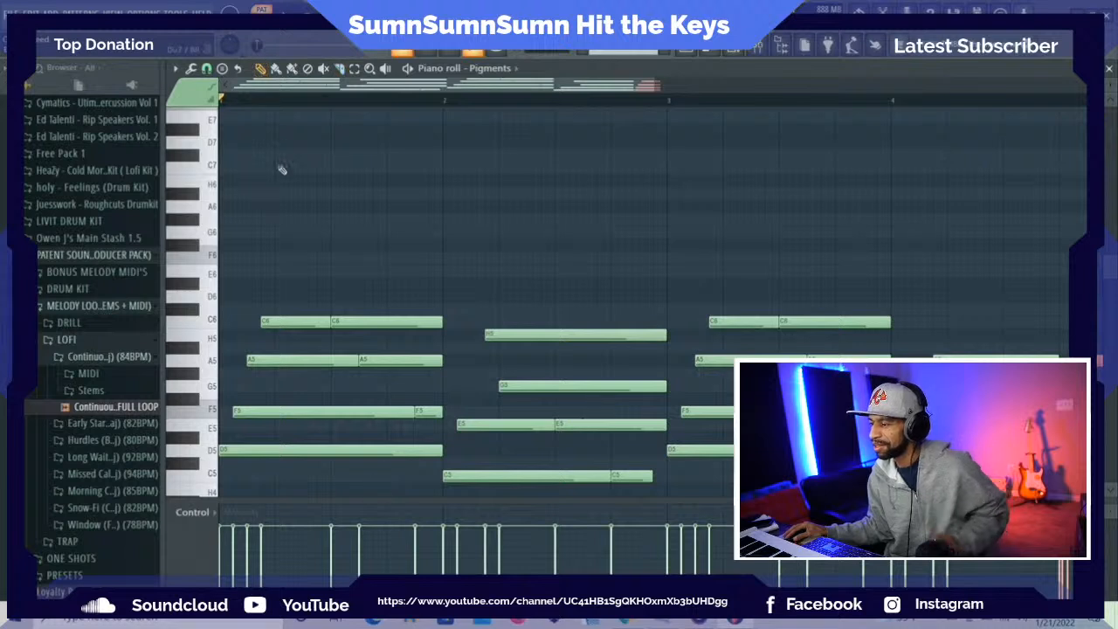
pyautogui.press('space')
pyautogui.click(276, 167)
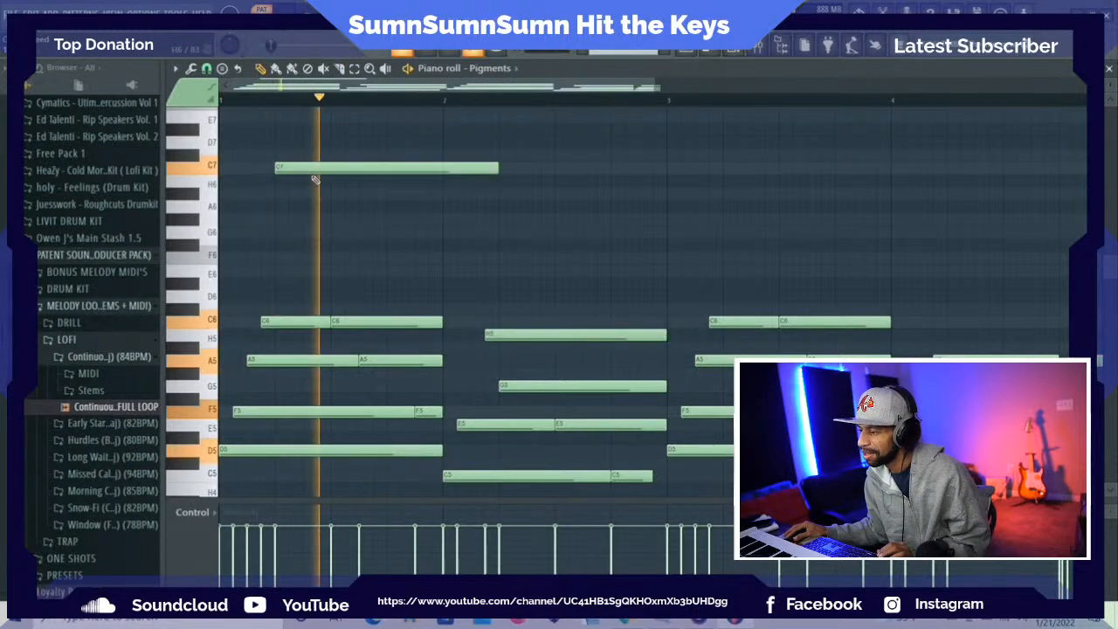
pyautogui.press('space')
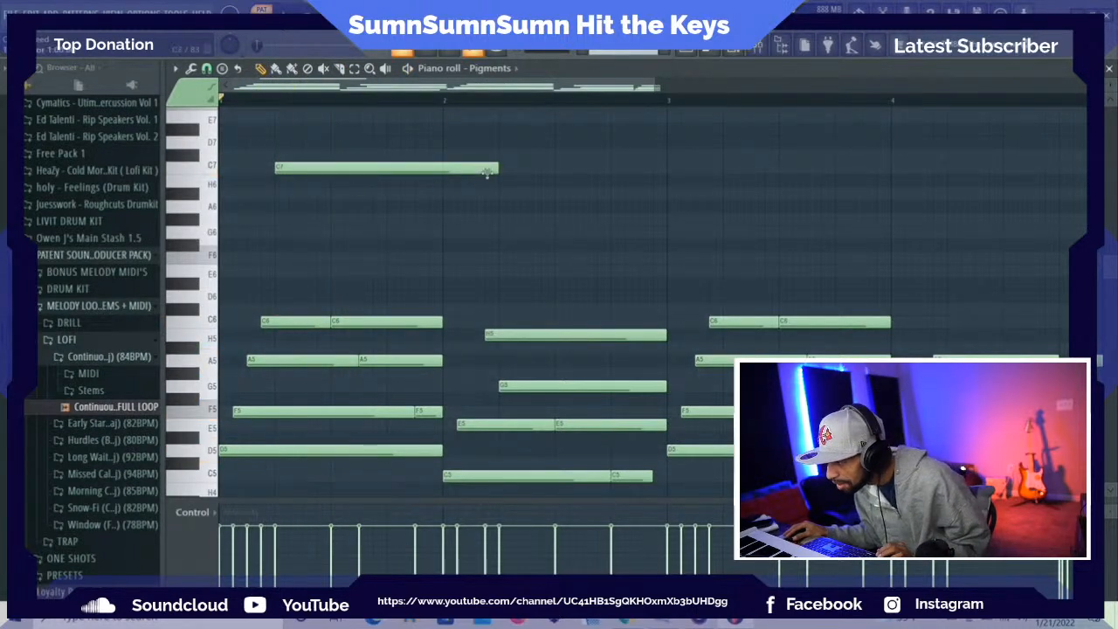
pyautogui.moveTo(479, 170); pyautogui.dragTo(349, 181)
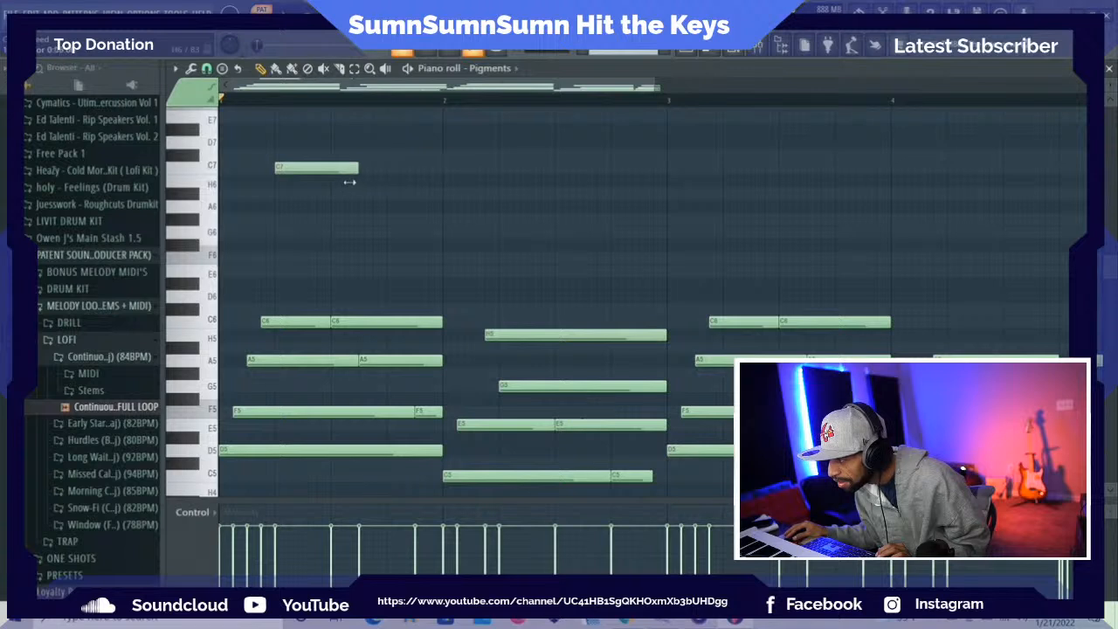
pyautogui.press('space')
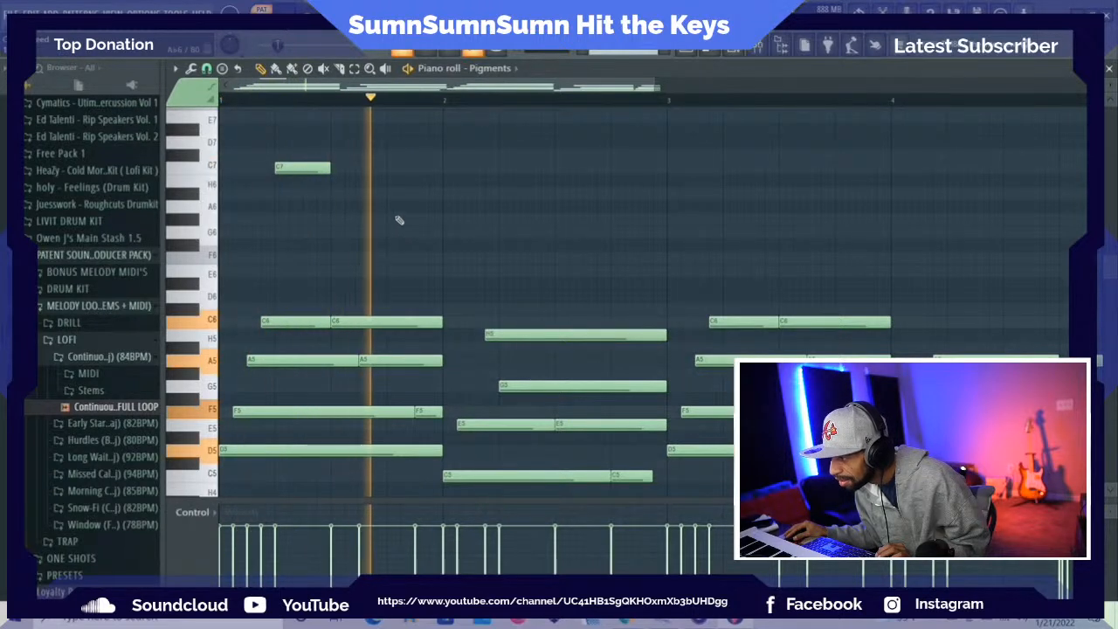
pyautogui.press('space')
# Add a half-beat A6 melody note at the very end of bar 1 and play the pattern to check it
pyautogui.click(426, 193)
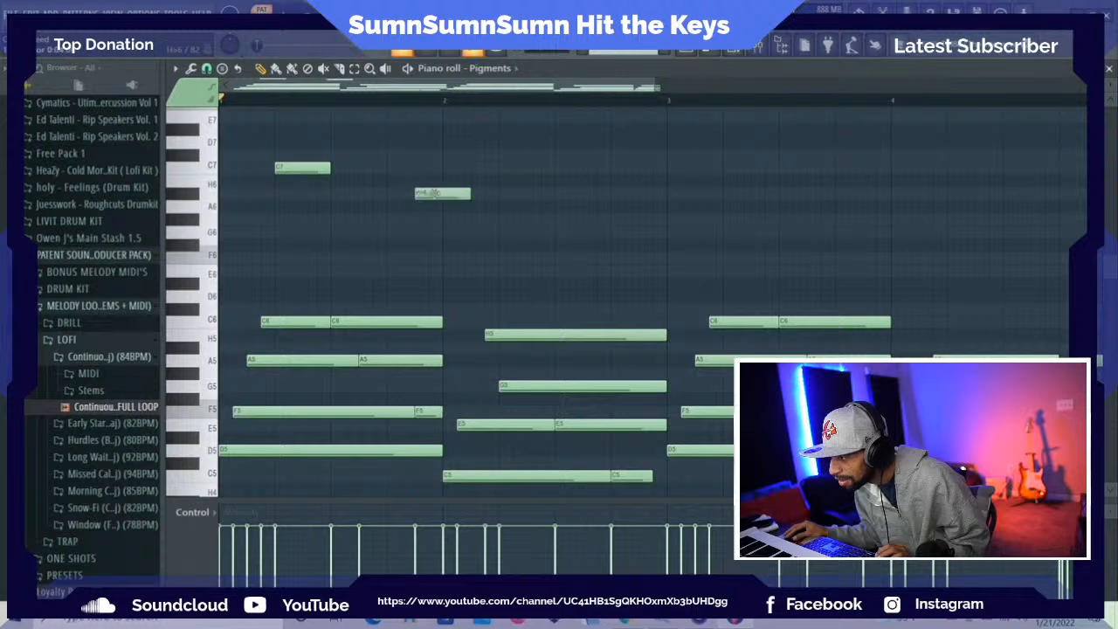
pyautogui.moveTo(434, 210); pyautogui.dragTo(472, 205)
pyautogui.press('space')
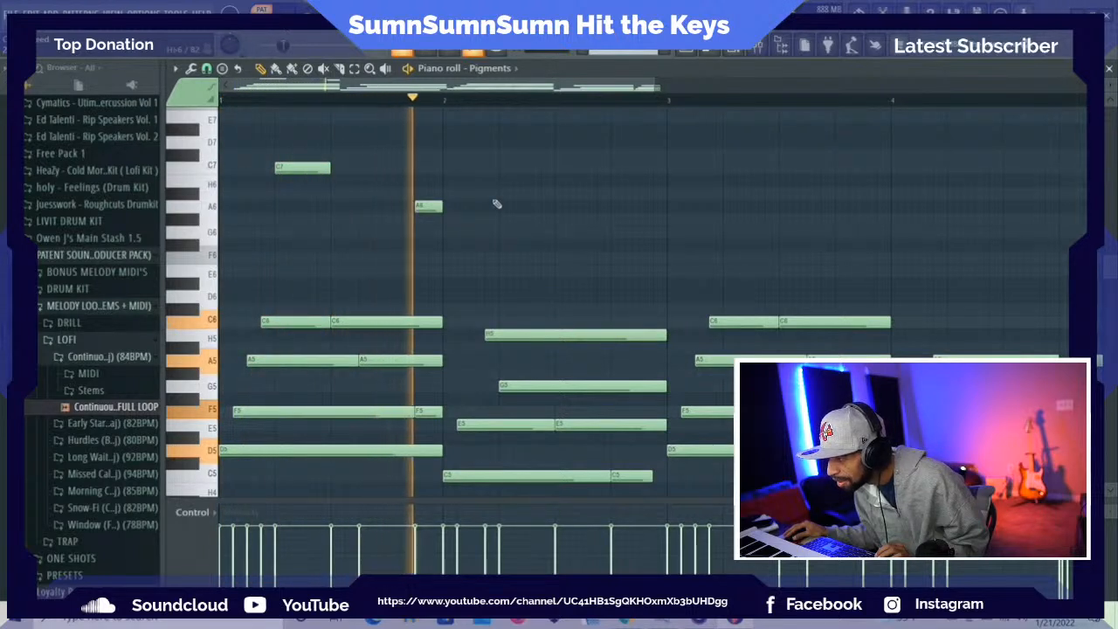
pyautogui.press('space')
# Add a one-beat H6 melody note on the second beat of bar 2 and listen to it
pyautogui.click(502, 192)
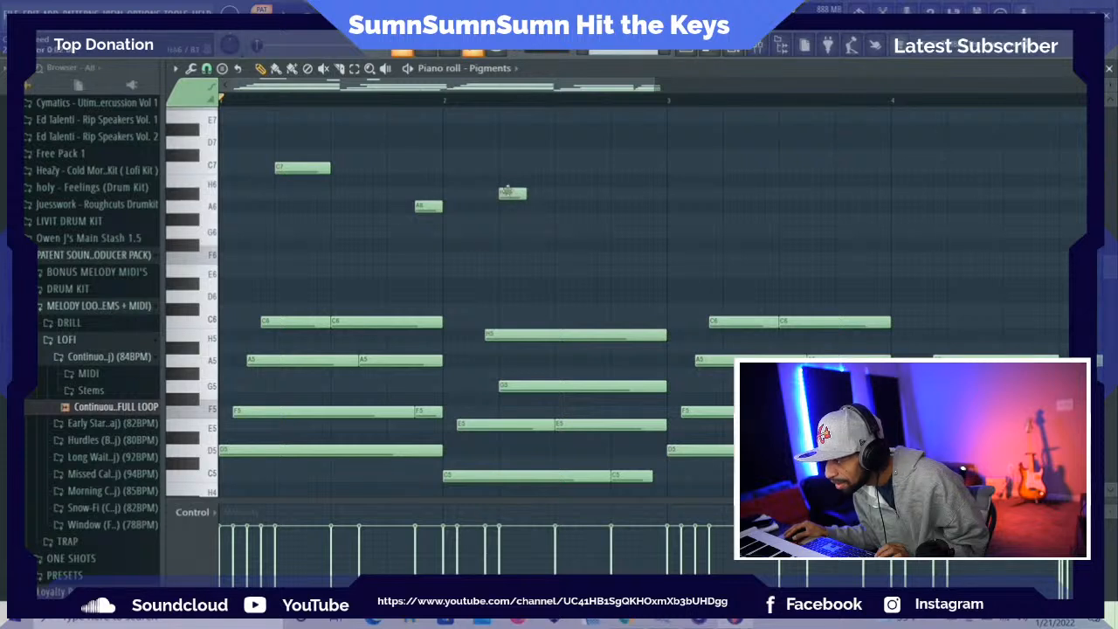
pyautogui.moveTo(506, 178); pyautogui.dragTo(548, 176)
pyautogui.press('space')
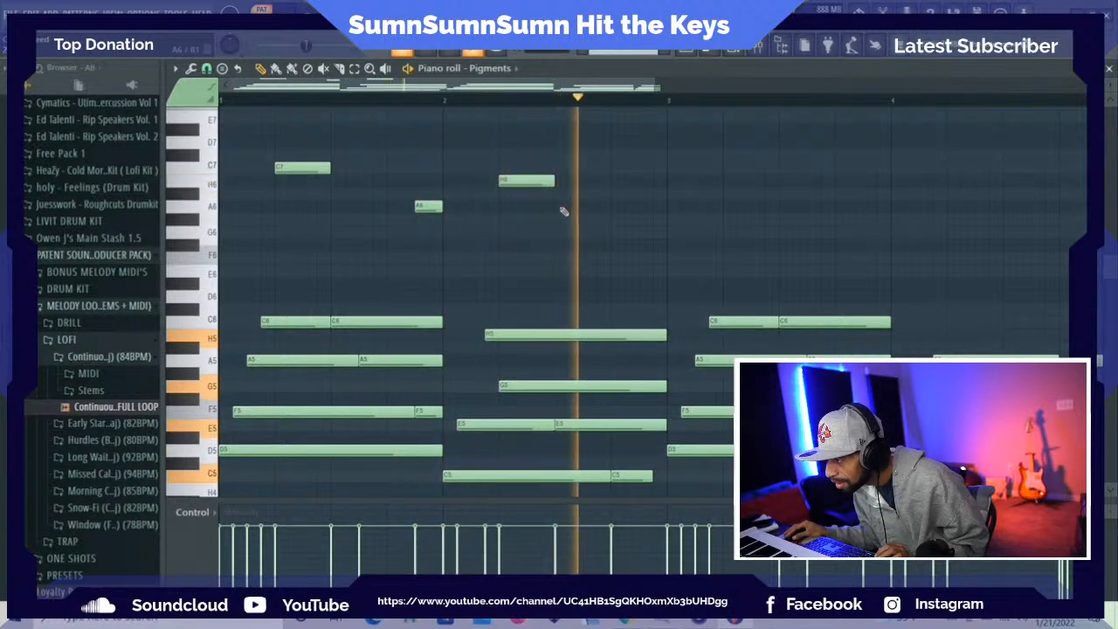
pyautogui.press('space')
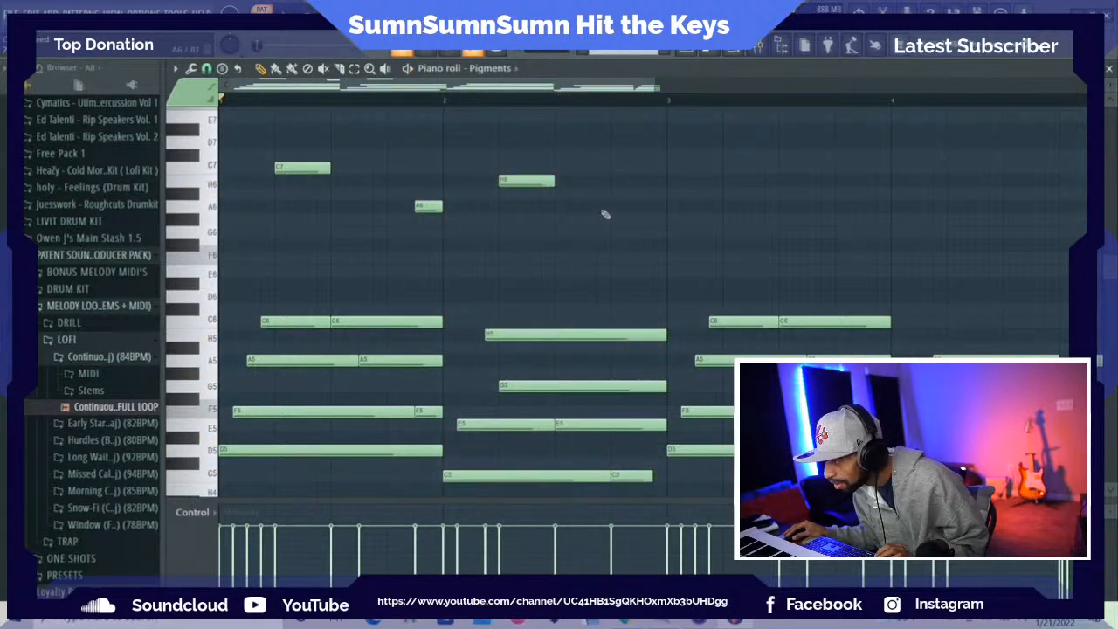
# Add a one-beat E6 note directly after the H6 note in bar 2 and play the melody back
pyautogui.click(581, 217)
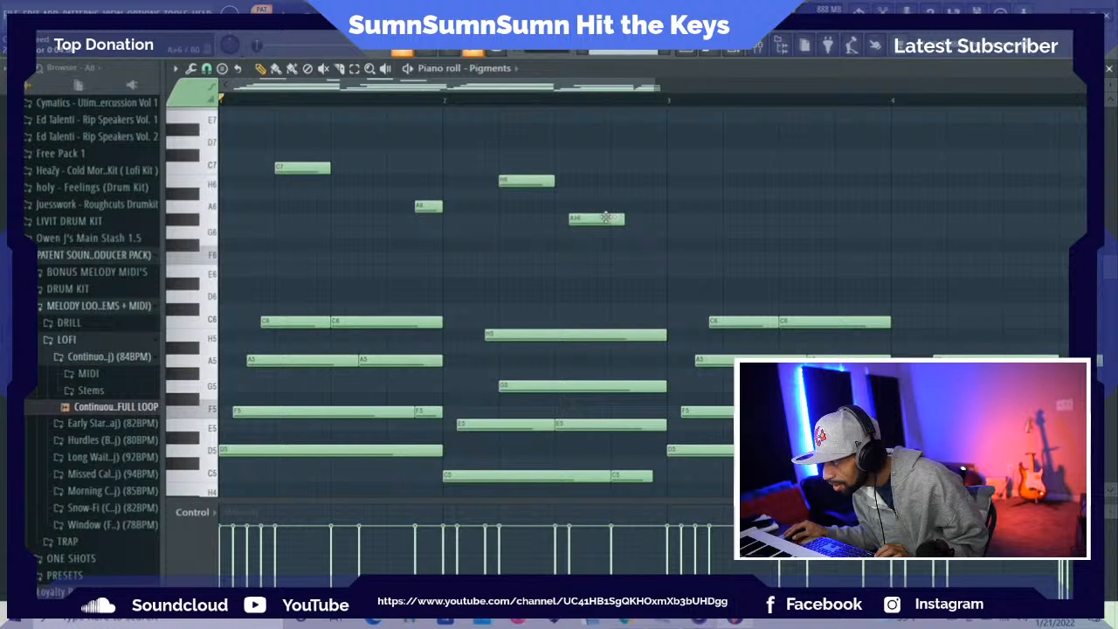
pyautogui.moveTo(600, 221); pyautogui.dragTo(596, 275)
pyautogui.press('space')
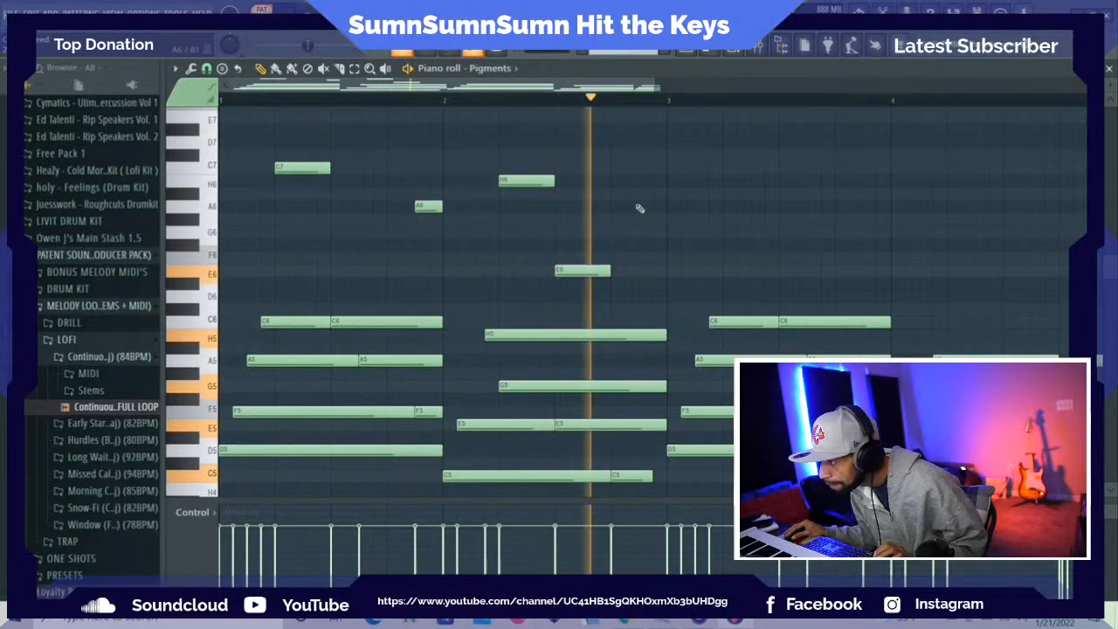
pyautogui.press('space')
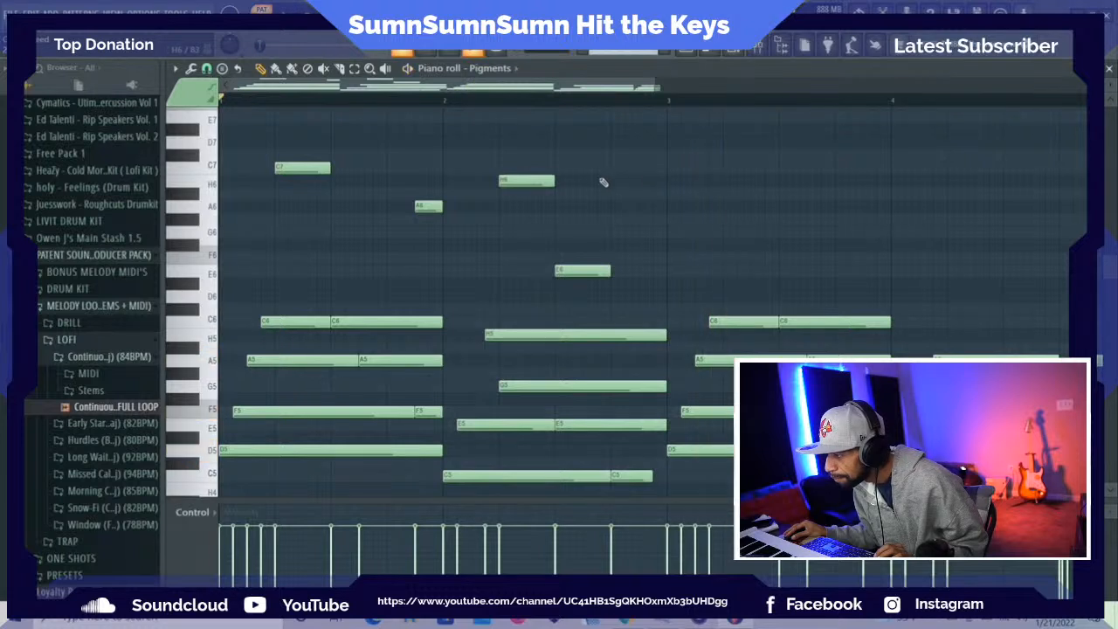
# Duplicate the four melody notes of bars 1 and 2 to the same beats of bars 3 and 4 and play them
pyautogui.moveTo(294, 128); pyautogui.dragTo(581, 259)
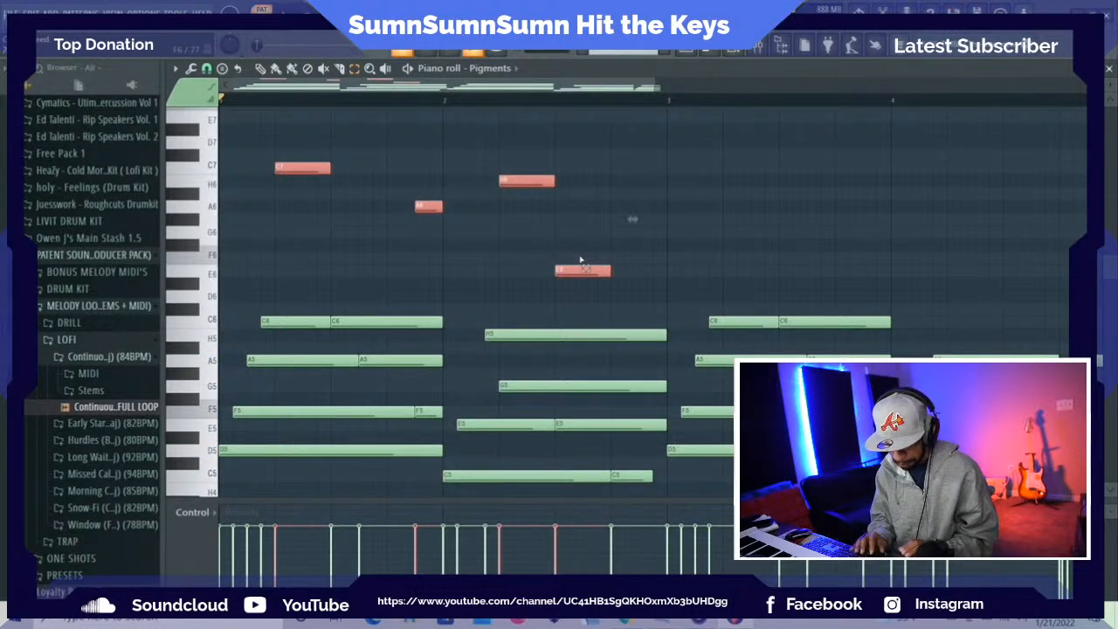
pyautogui.hotkey('ctrl', 'b')
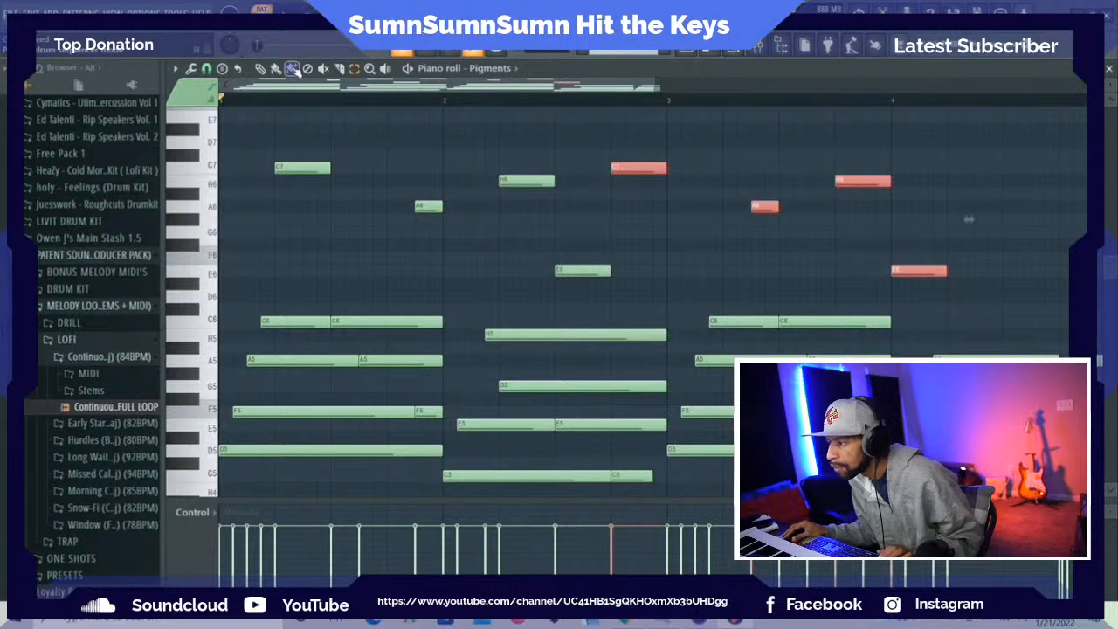
pyautogui.moveTo(622, 170); pyautogui.dragTo(735, 180)
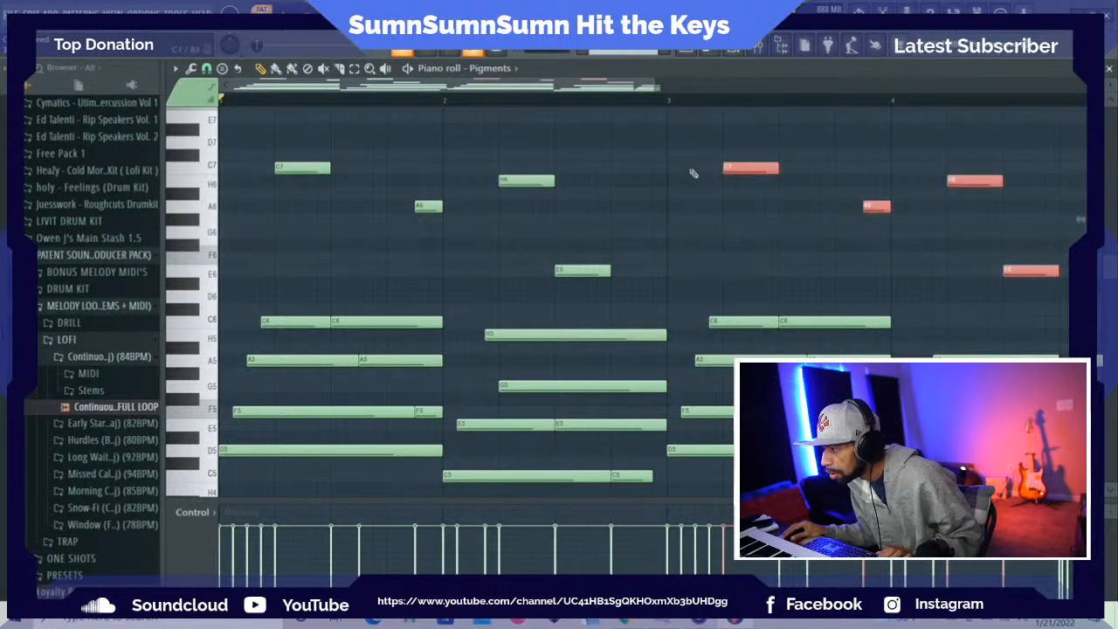
pyautogui.press('space')
pyautogui.moveTo(510, 86); pyautogui.dragTo(711, 122)
pyautogui.keyDown('ctrl'); pyautogui.click(617, 168); pyautogui.keyUp('ctrl')
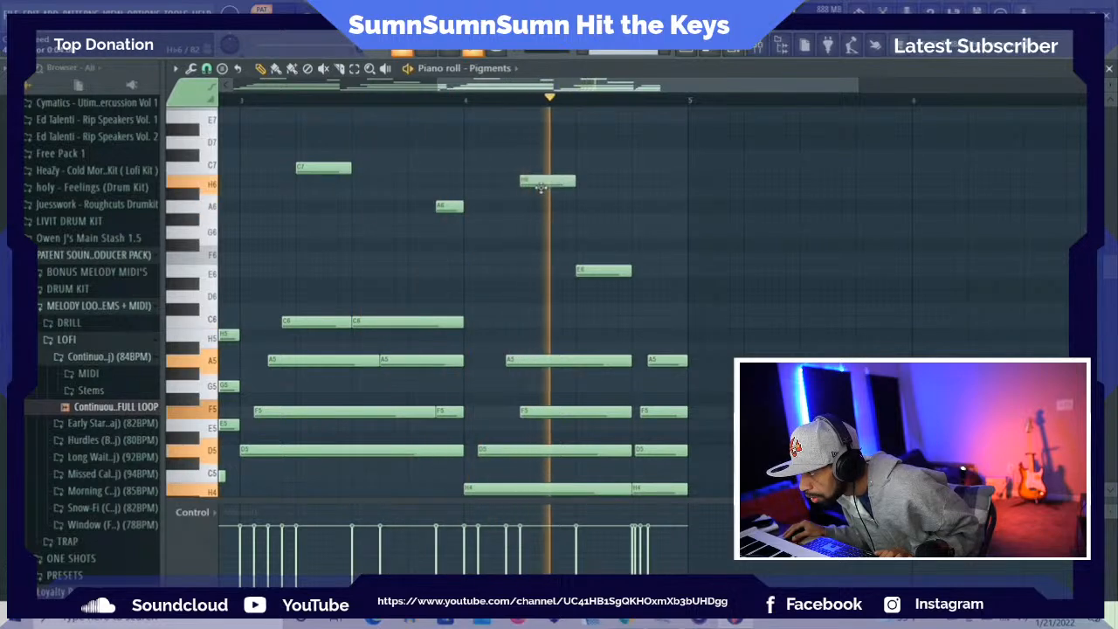
# In bar 4, move the H6 melody note to F6 and the E6 note to A6, then add a half-beat H6 note after them
pyautogui.moveTo(541, 192); pyautogui.dragTo(546, 259)
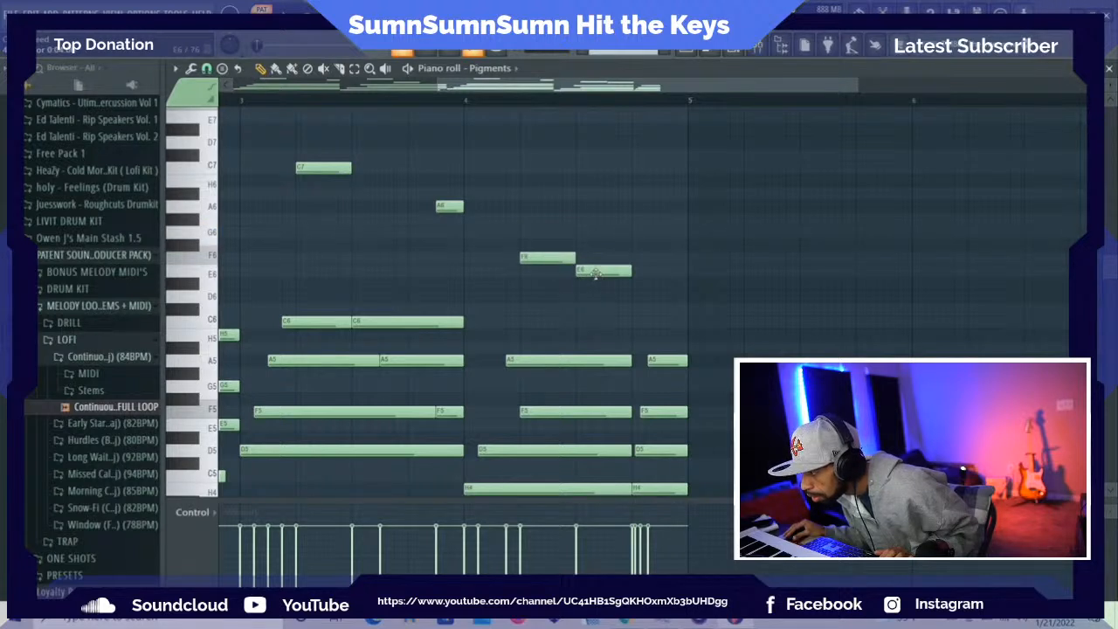
pyautogui.moveTo(597, 273); pyautogui.dragTo(599, 208)
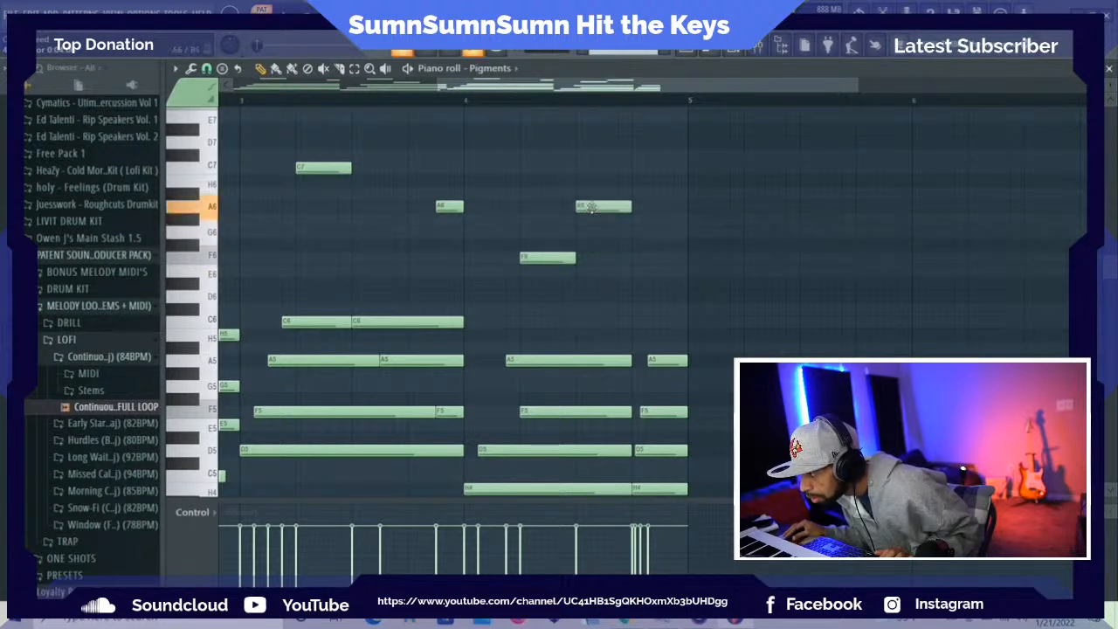
pyautogui.click(643, 192)
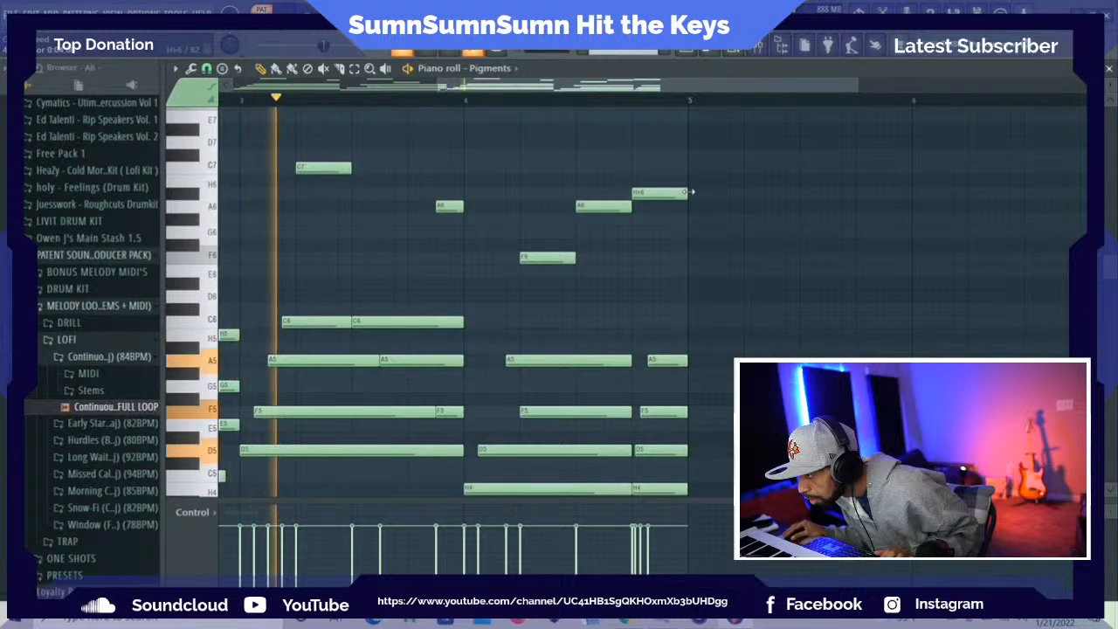
pyautogui.moveTo(662, 191); pyautogui.dragTo(669, 184)
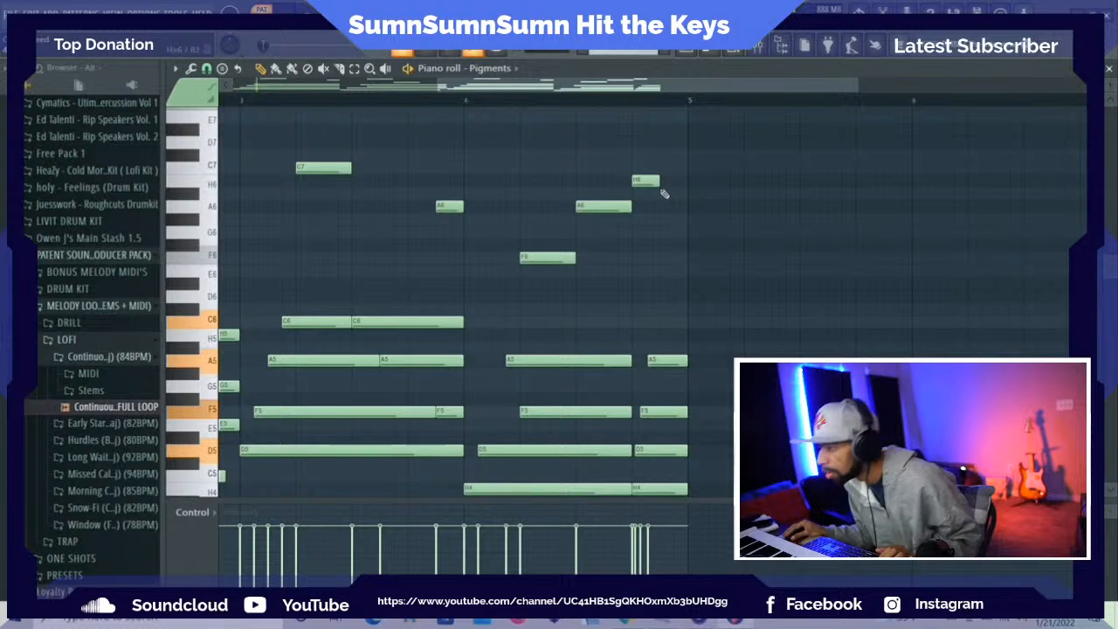
pyautogui.moveTo(621, 86); pyautogui.dragTo(407, 105)
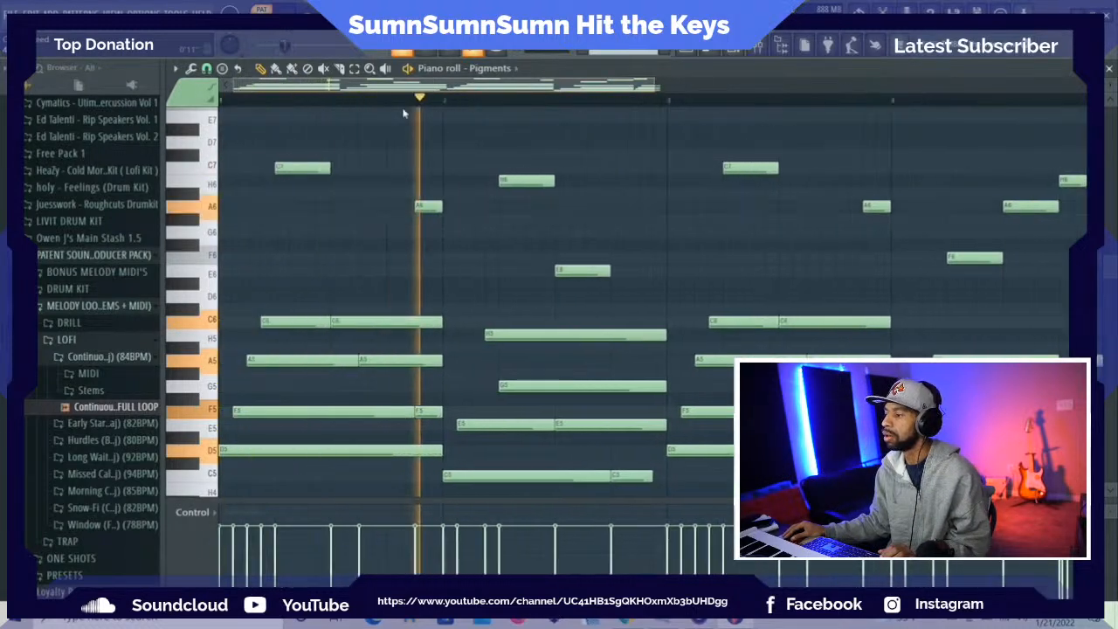
# Randomize the velocity levels of all notes in the Pigments piano roll and accept the result
pyautogui.hotkey('ctrl', 'a')
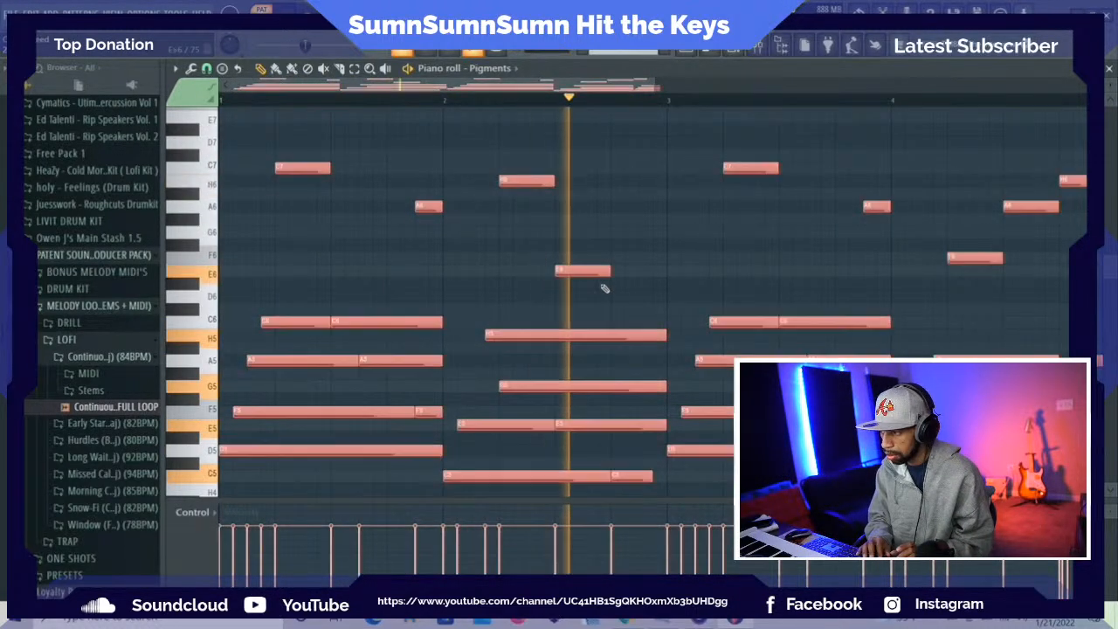
pyautogui.hotkey('alt', 'r')
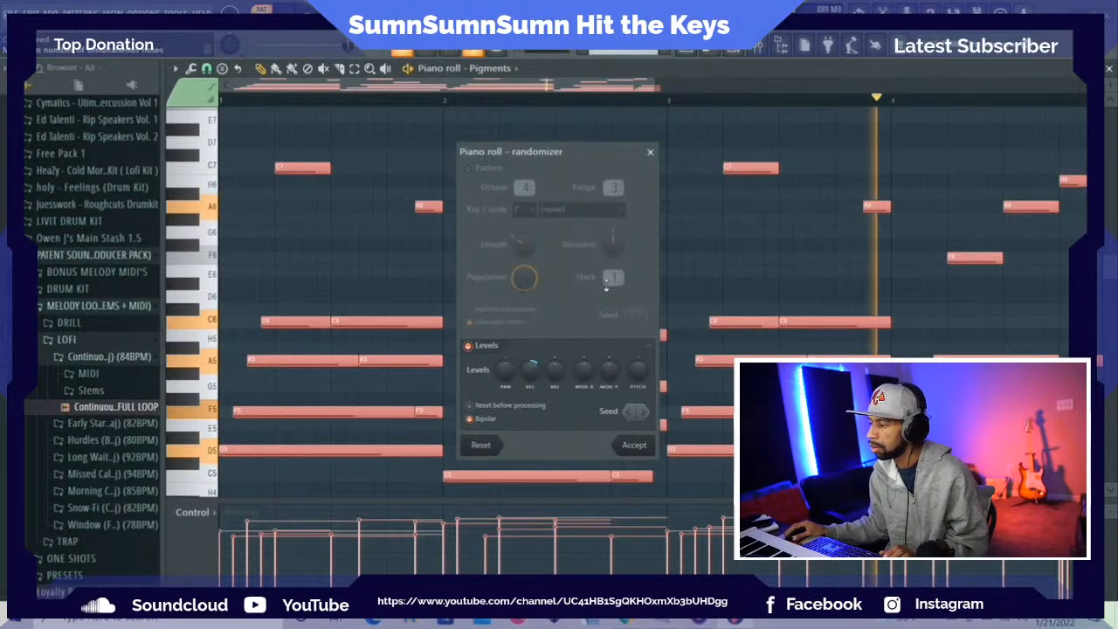
pyautogui.click(634, 445)
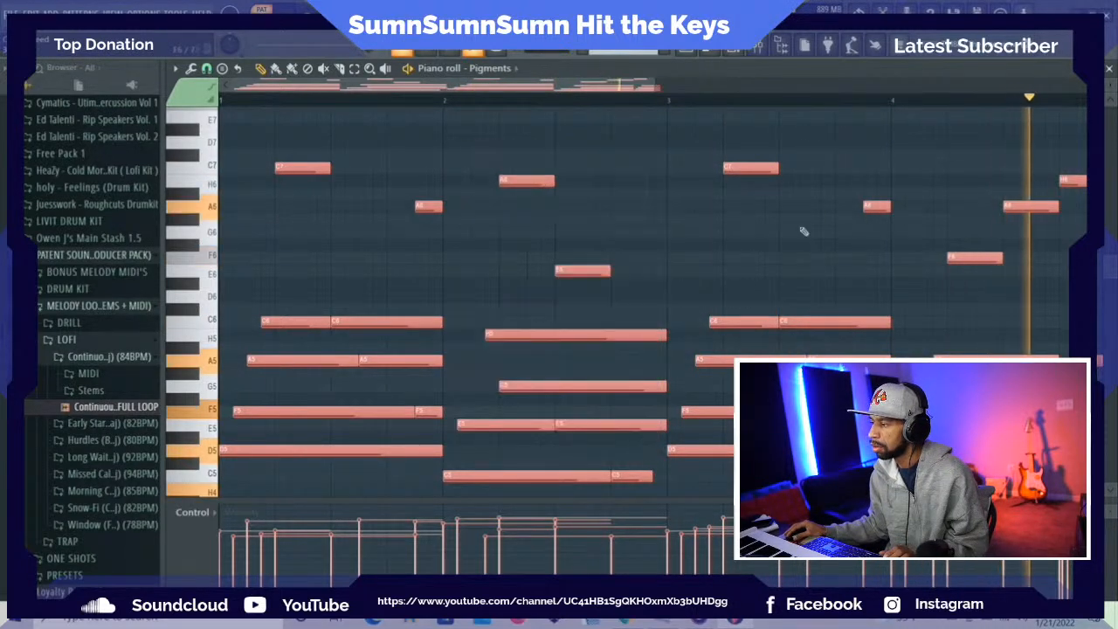
# Route the Pigments channel to mixer insert 1
pyautogui.click(756, 47)
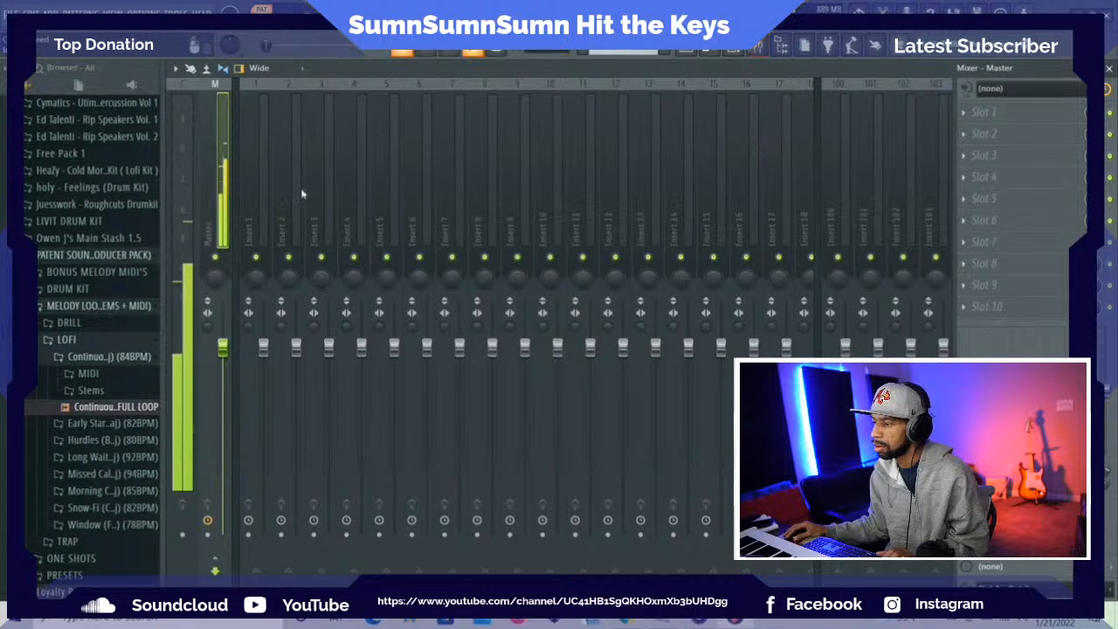
pyautogui.click(735, 53)
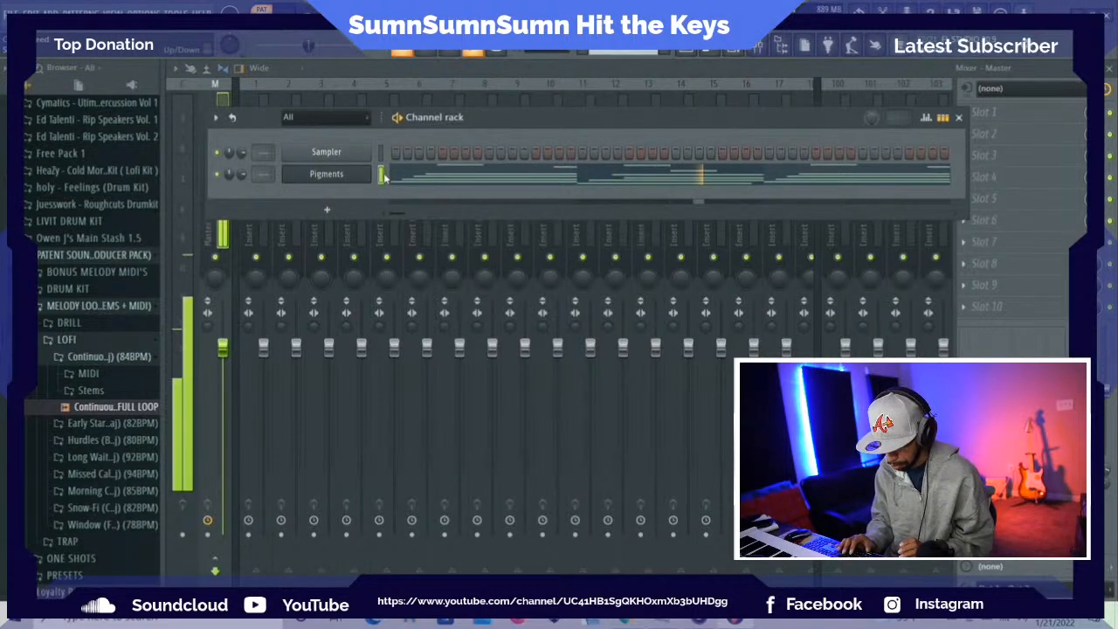
pyautogui.hotkey('ctrl', 'l')
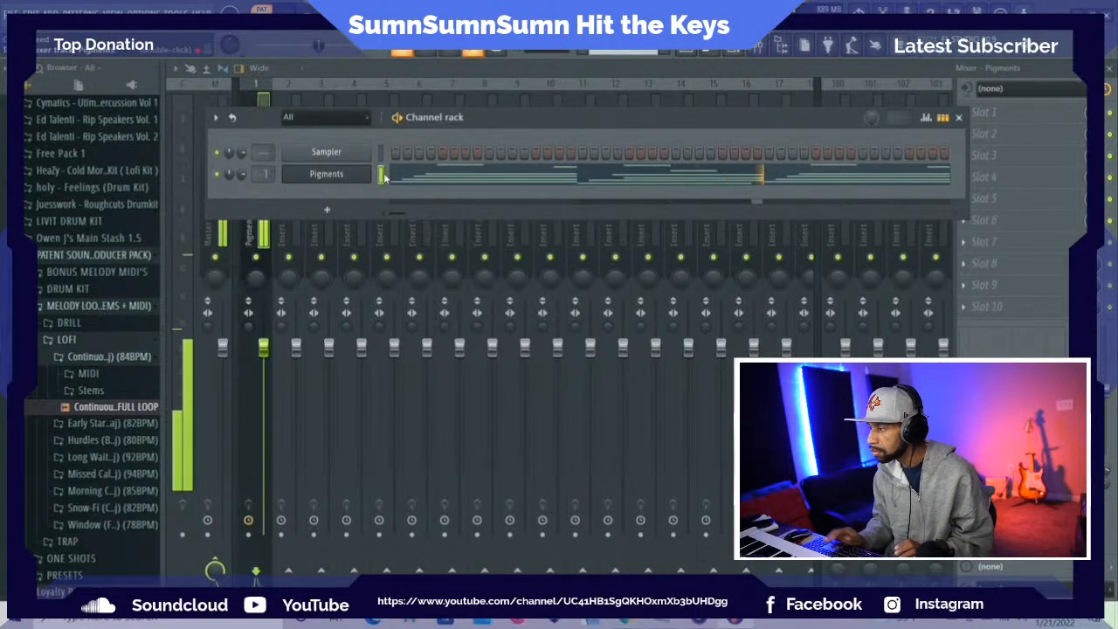
# Save the project under the name "104th Stream Beat 1" in the Fl Studio Files folder
pyautogui.click(14, 12)
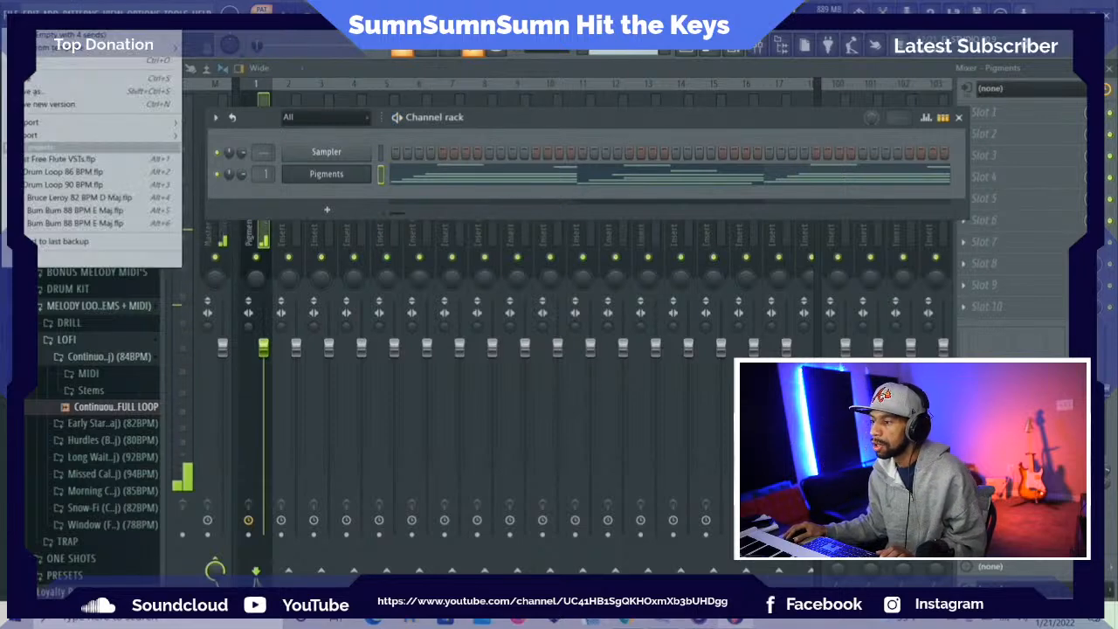
pyautogui.click(48, 94)
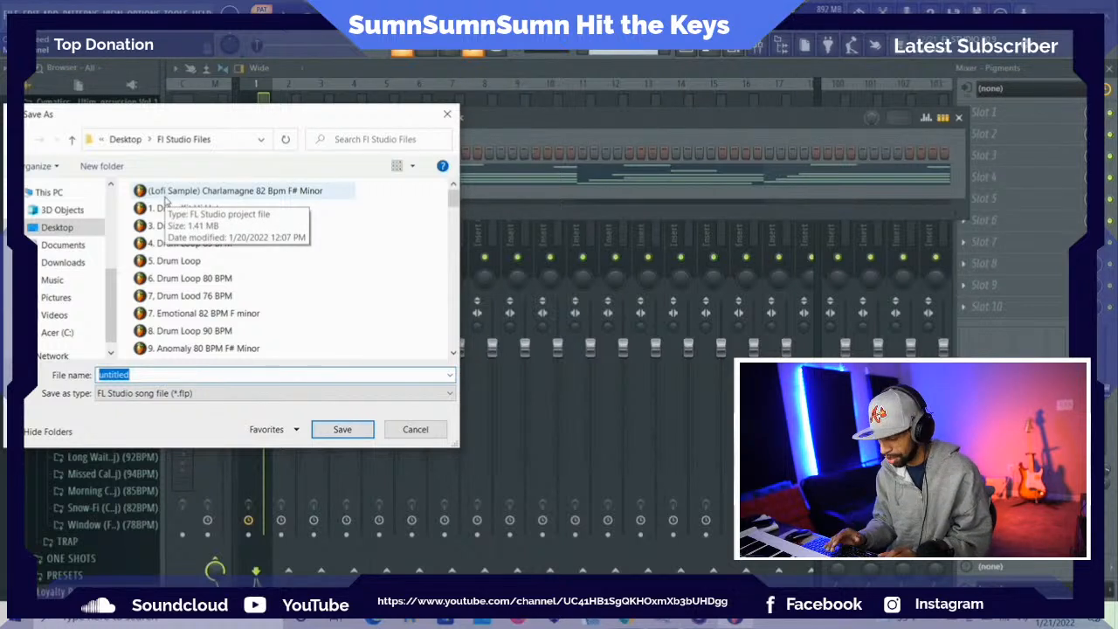
pyautogui.write('104th Stream Beat 1')
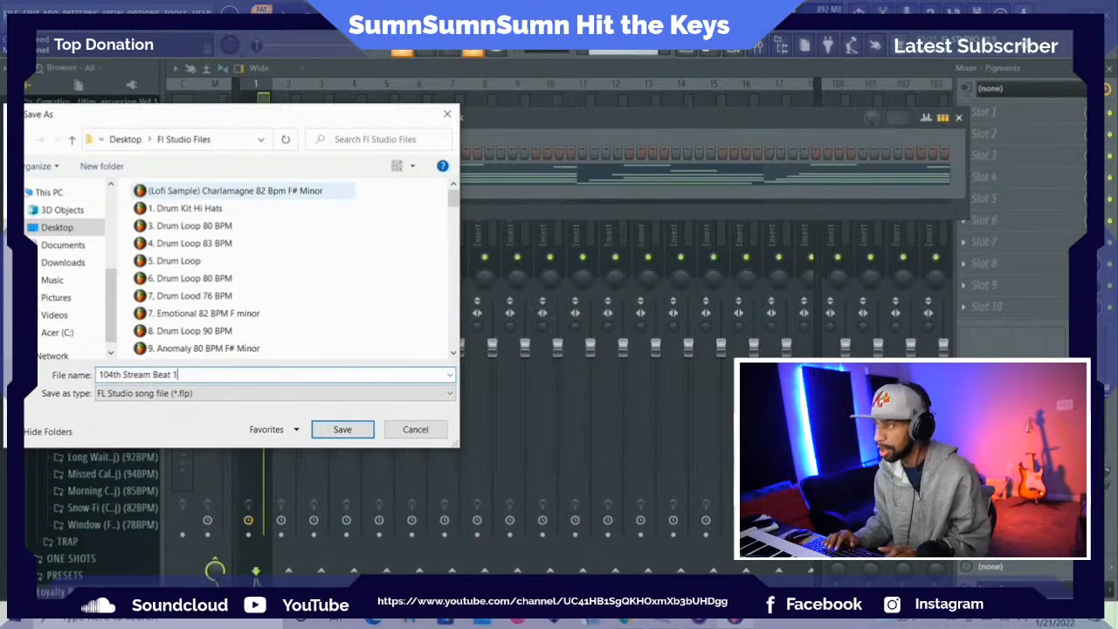
pyautogui.press('Return')
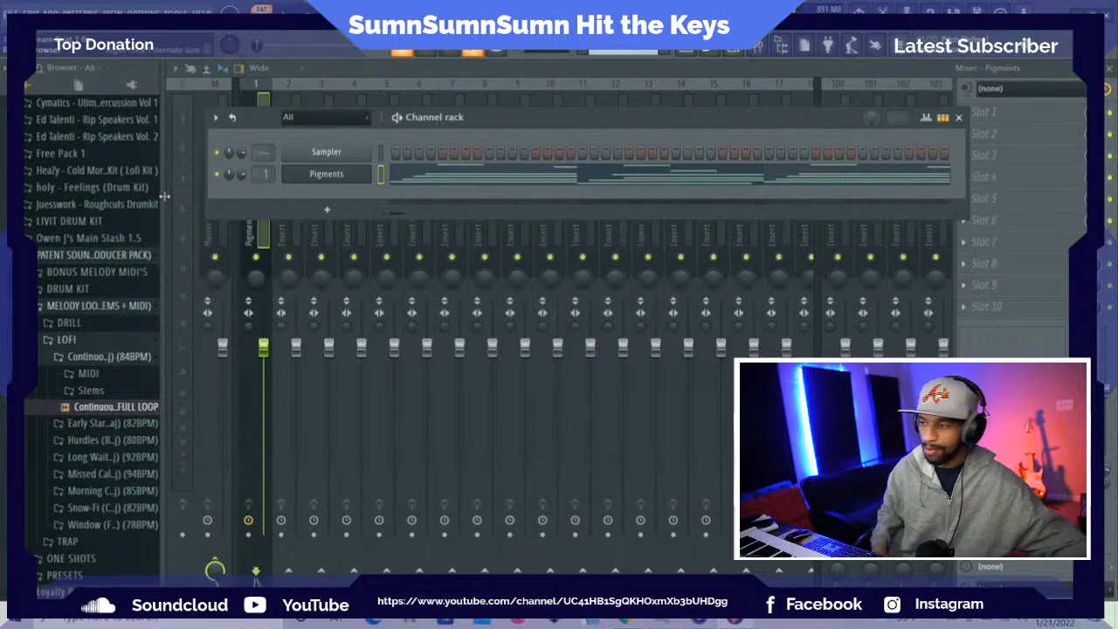
# Play the pattern, close the channel rack and save the project
pyautogui.press('space')
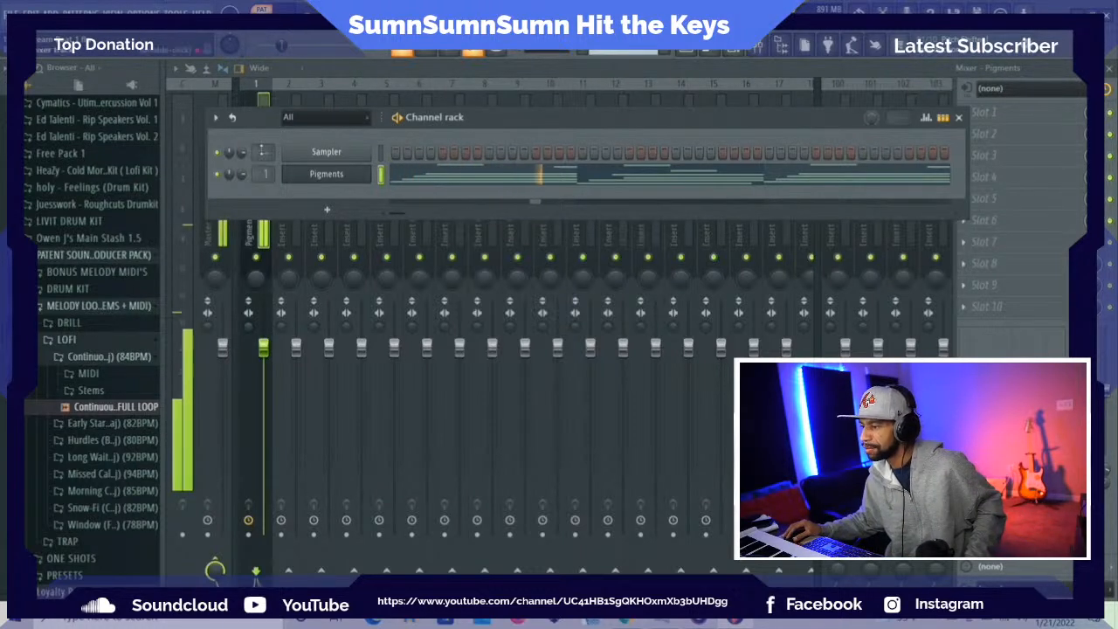
pyautogui.click(958, 117)
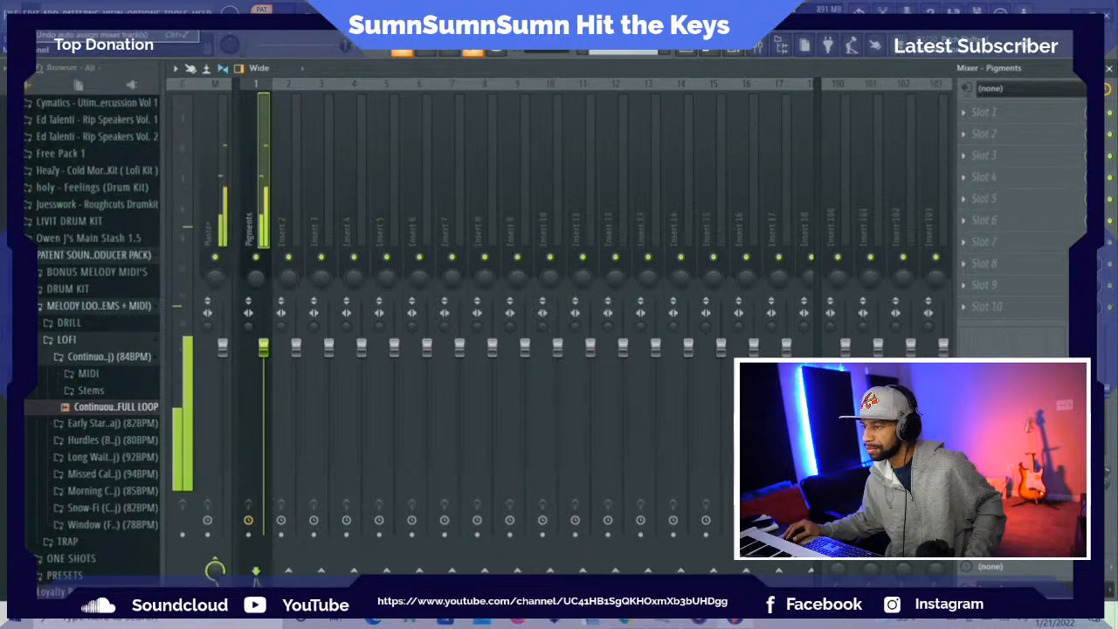
pyautogui.moveTo(11, 13)
pyautogui.click(51, 80)
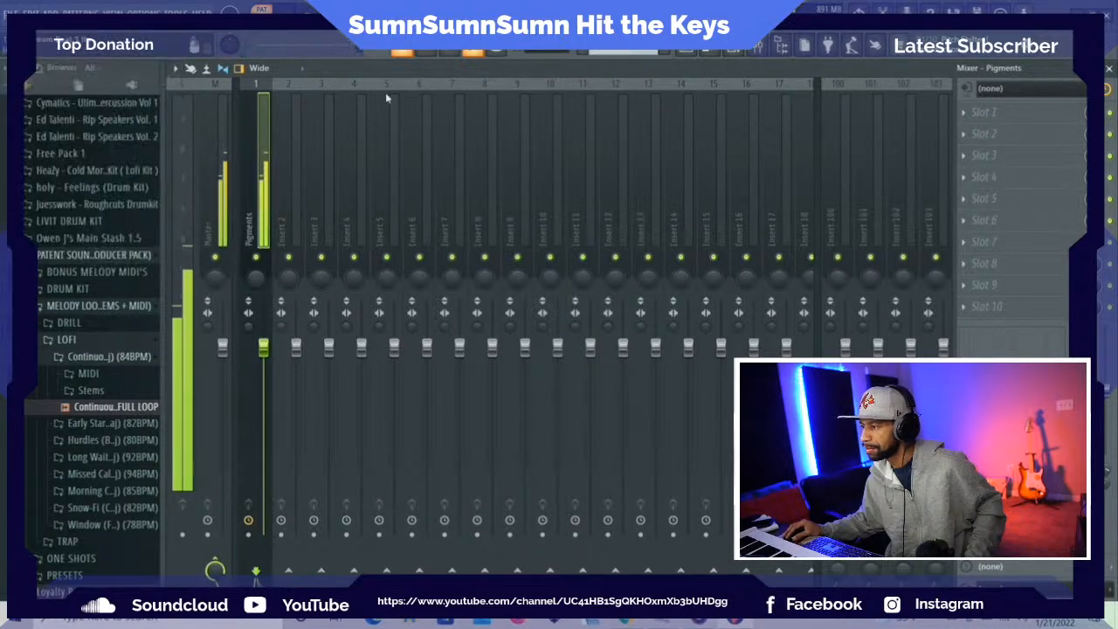
# Load Tape MELLO-FI into the first effect slot of the Pigments mixer insert and try it on the chords
pyautogui.click(964, 112)
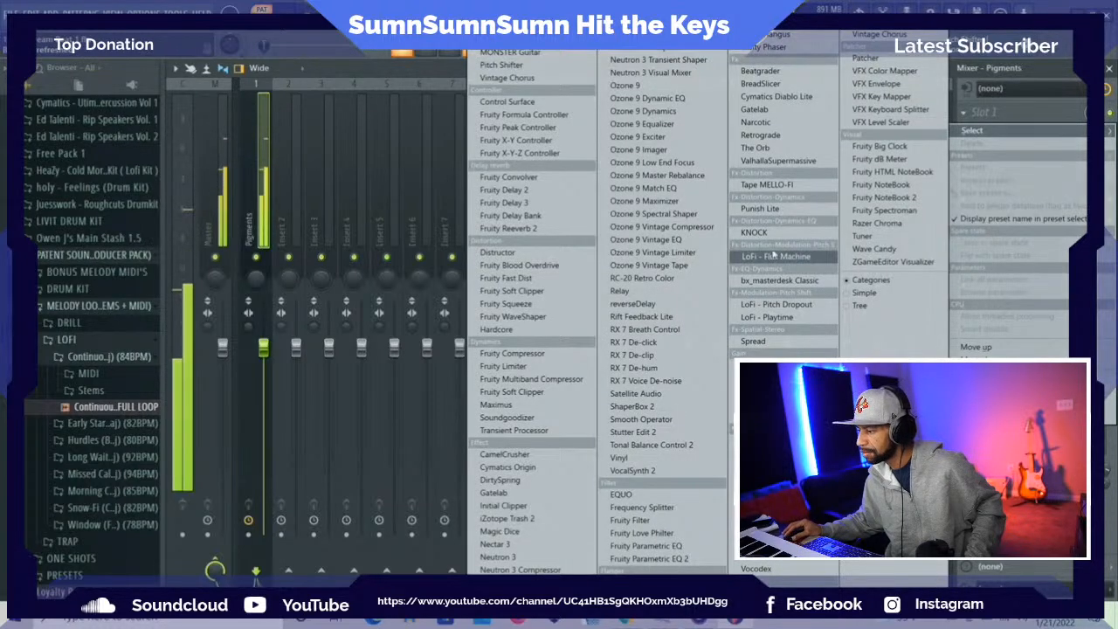
pyautogui.click(792, 194)
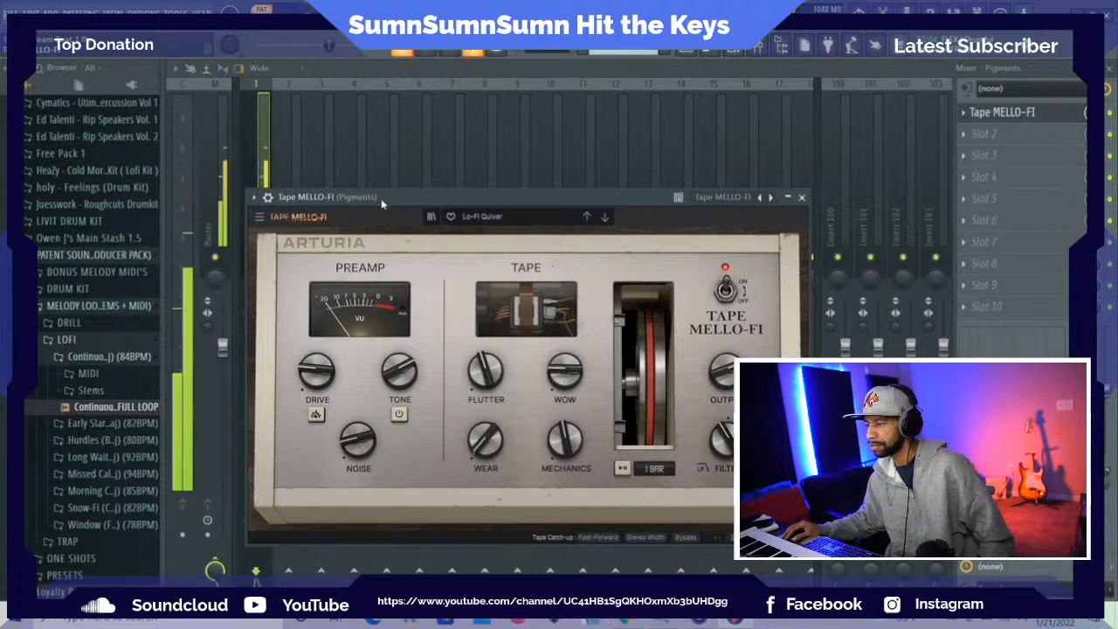
pyautogui.press('super+d')
pyautogui.press('super+d')
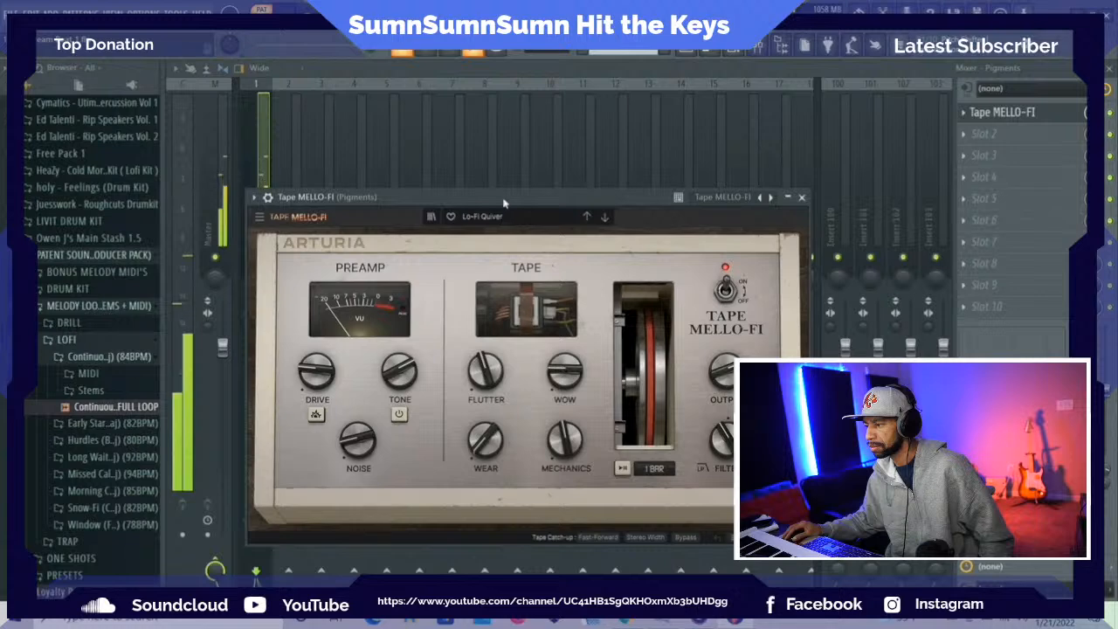
pyautogui.moveTo(477, 202); pyautogui.dragTo(398, 76)
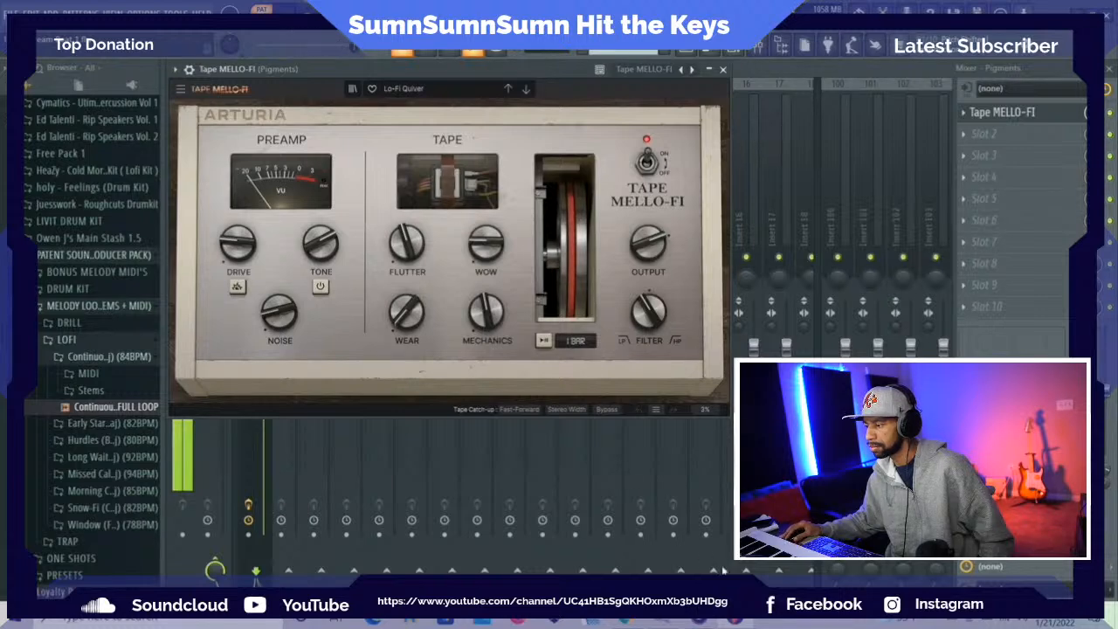
# Delete Tape MELLO-FI from the first effect slot of the Pigments insert
pyautogui.click(737, 623)
pyautogui.click(737, 623)
pyautogui.click(965, 116)
pyautogui.click(965, 116)
pyautogui.click(965, 116)
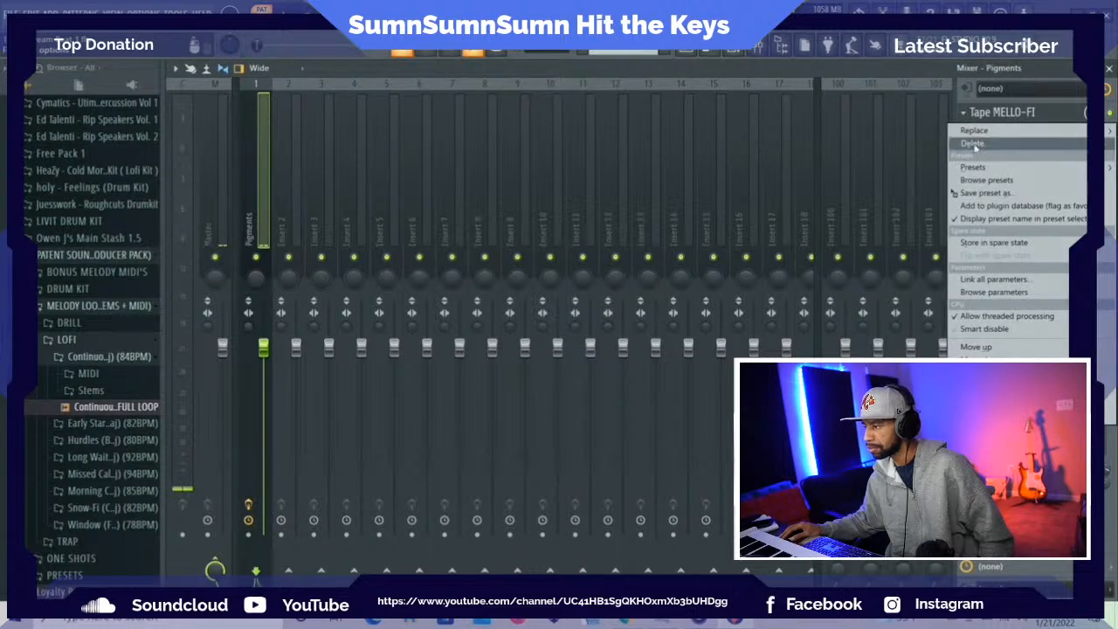
pyautogui.click(971, 143)
pyautogui.click(602, 356)
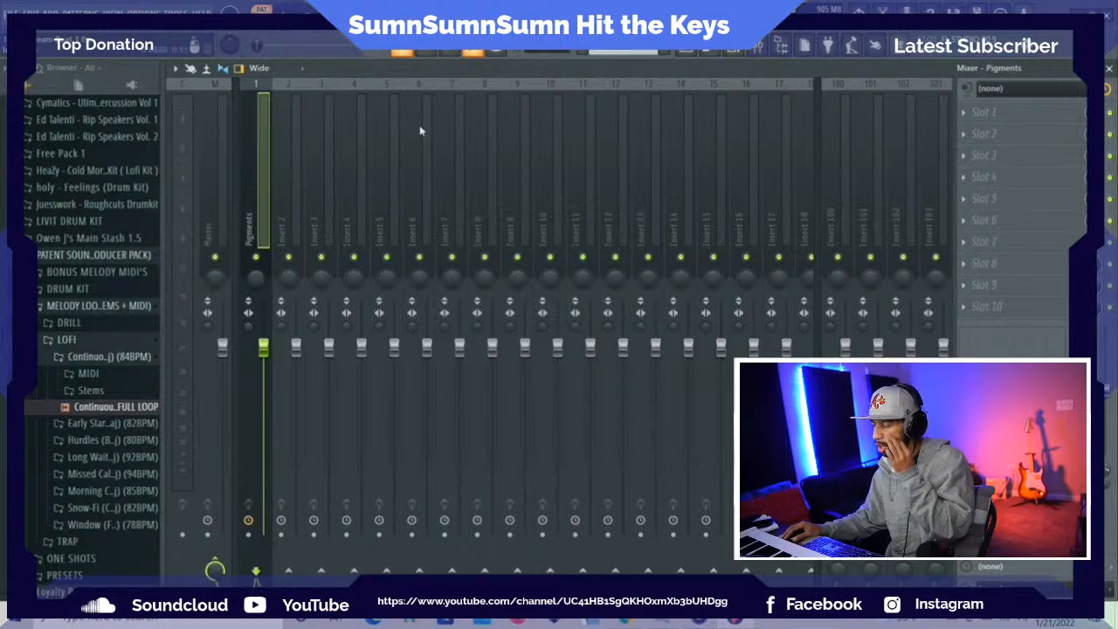
# Load Cymatics Origin into the first effect slot of the Master track, listen to it and close its window
pyautogui.click(225, 180)
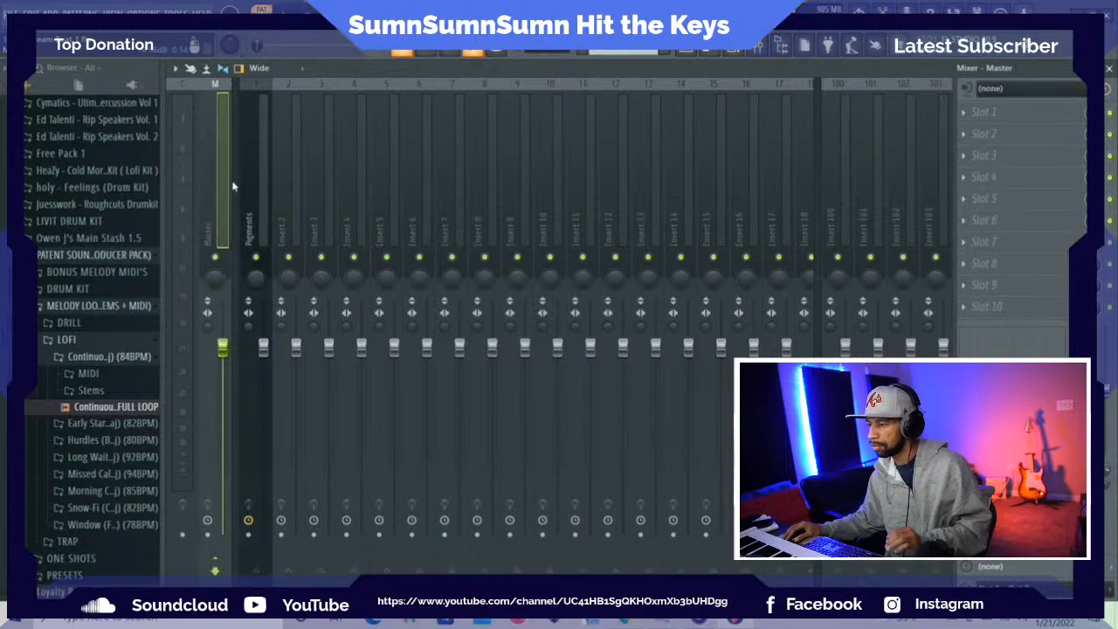
pyautogui.click(967, 111)
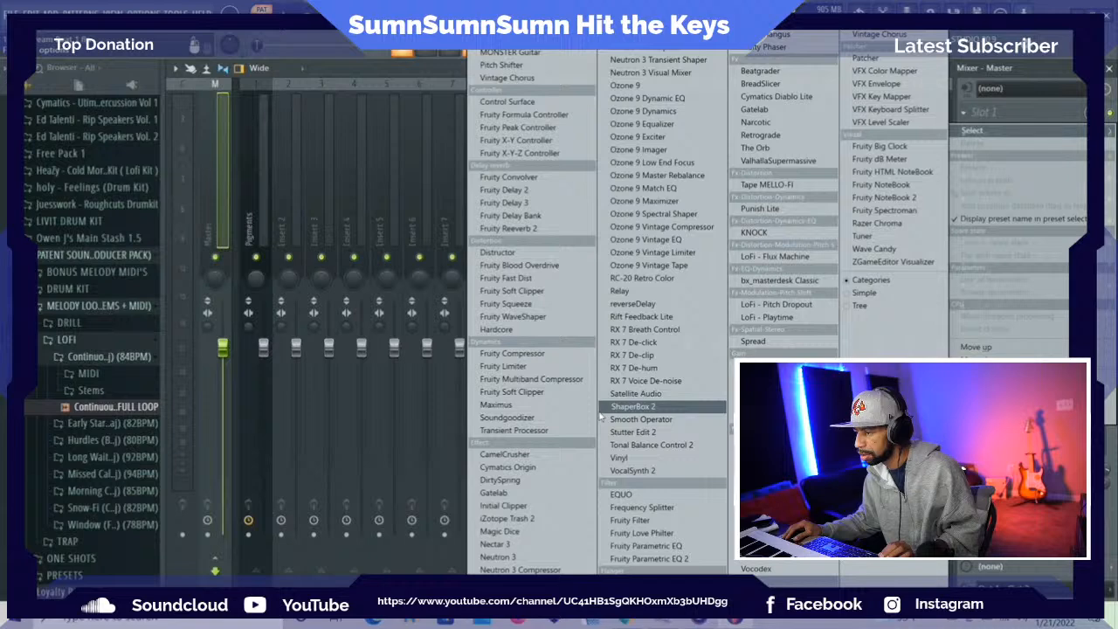
pyautogui.click(527, 467)
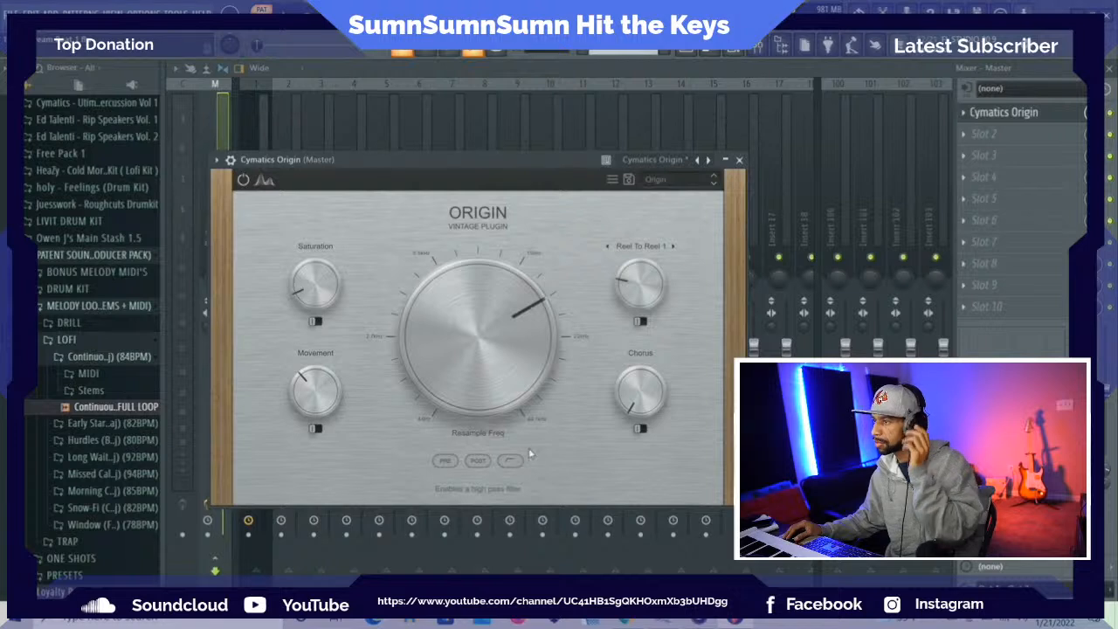
pyautogui.moveTo(385, 158); pyautogui.dragTo(345, 66)
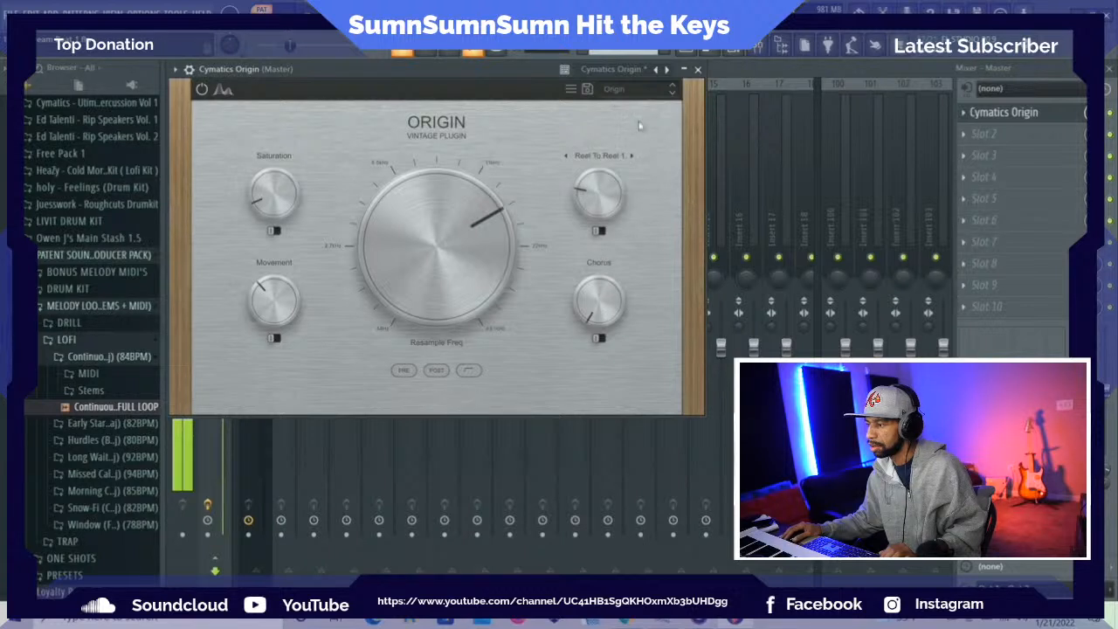
pyautogui.click(696, 70)
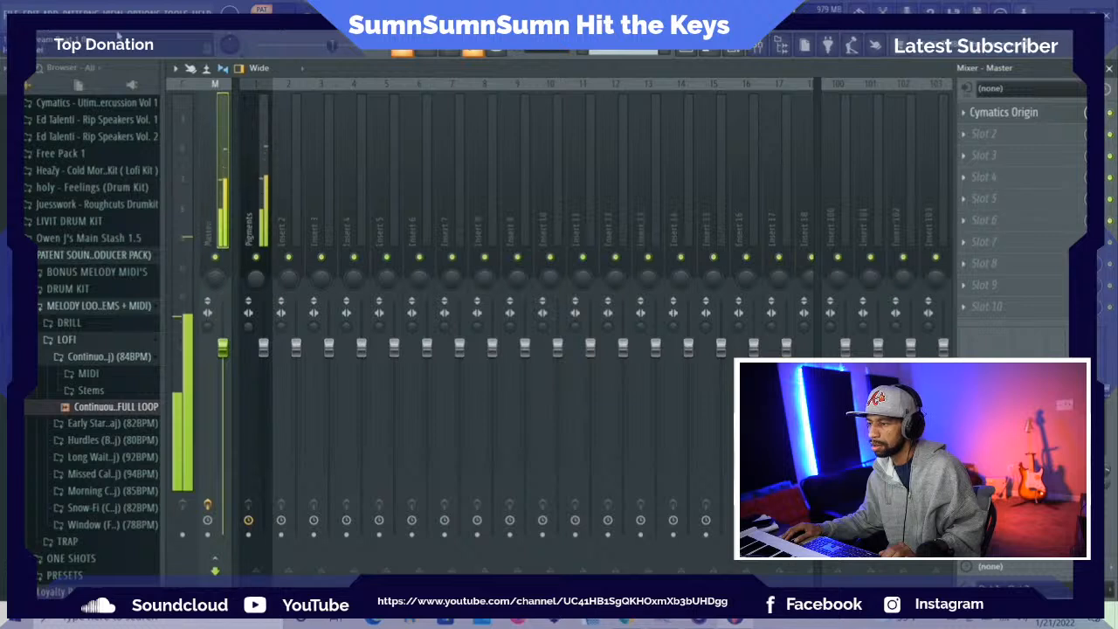
pyautogui.click(999, 114)
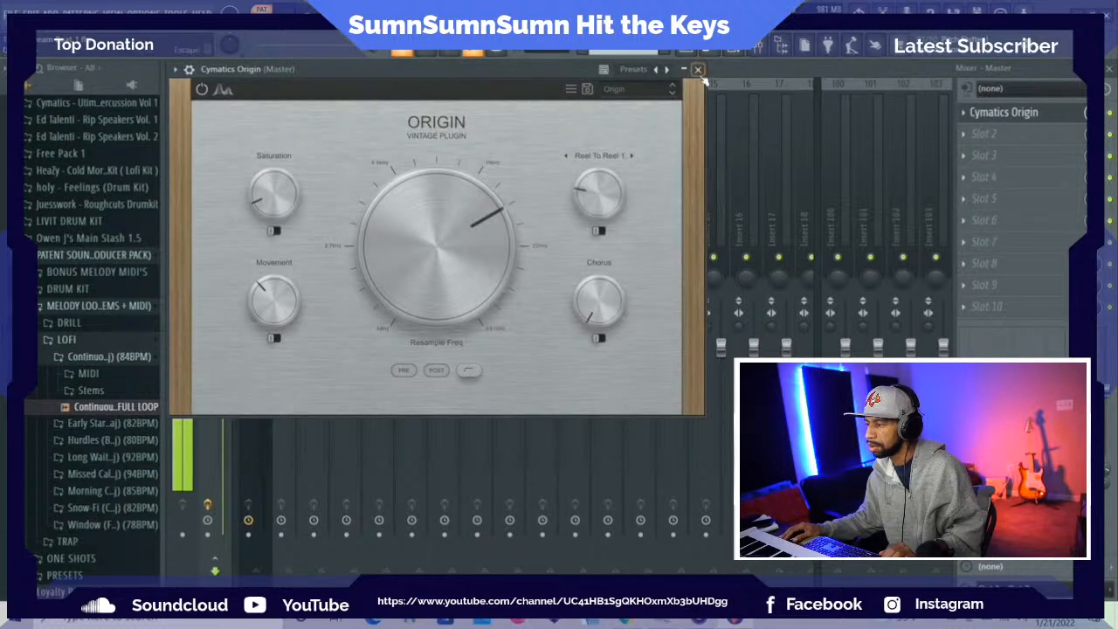
pyautogui.click(698, 70)
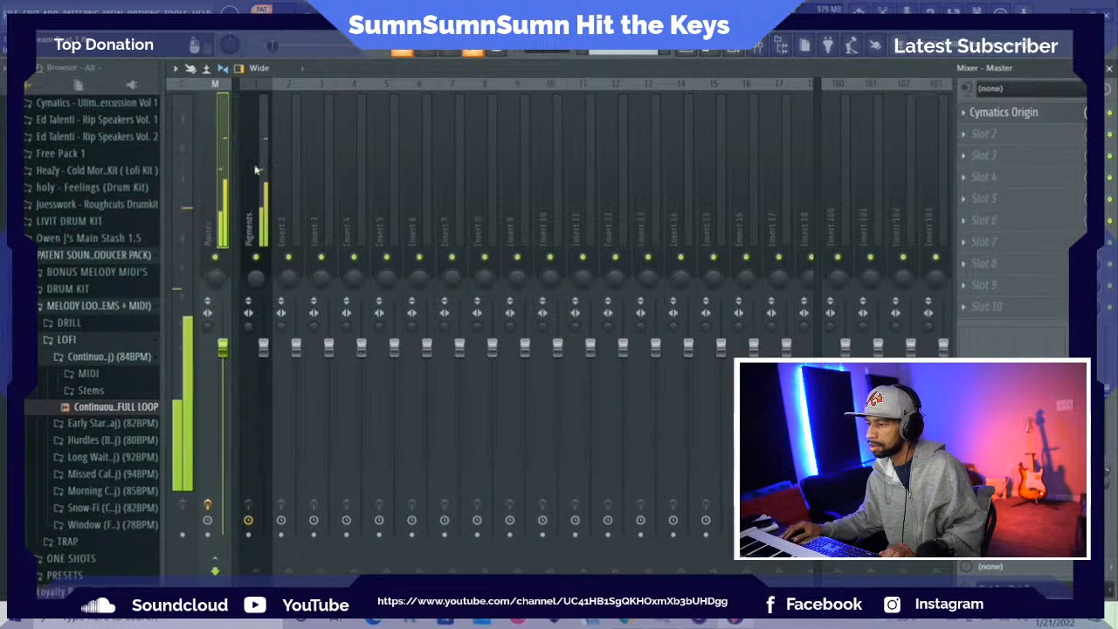
pyautogui.click(50, 11)
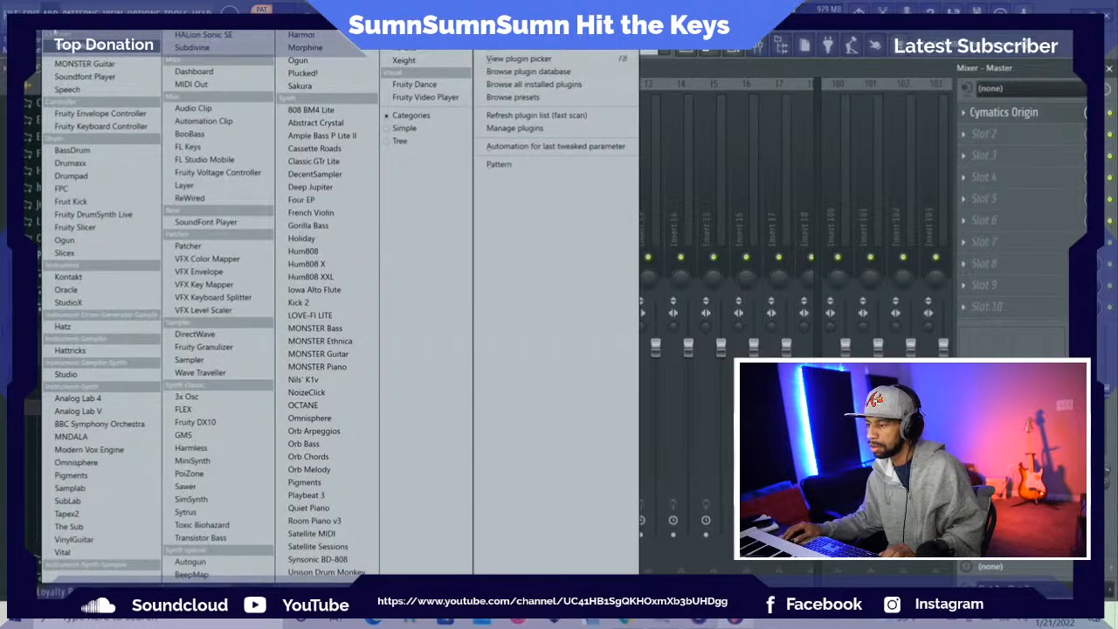
pyautogui.click(144, 12)
pyautogui.click(181, 59)
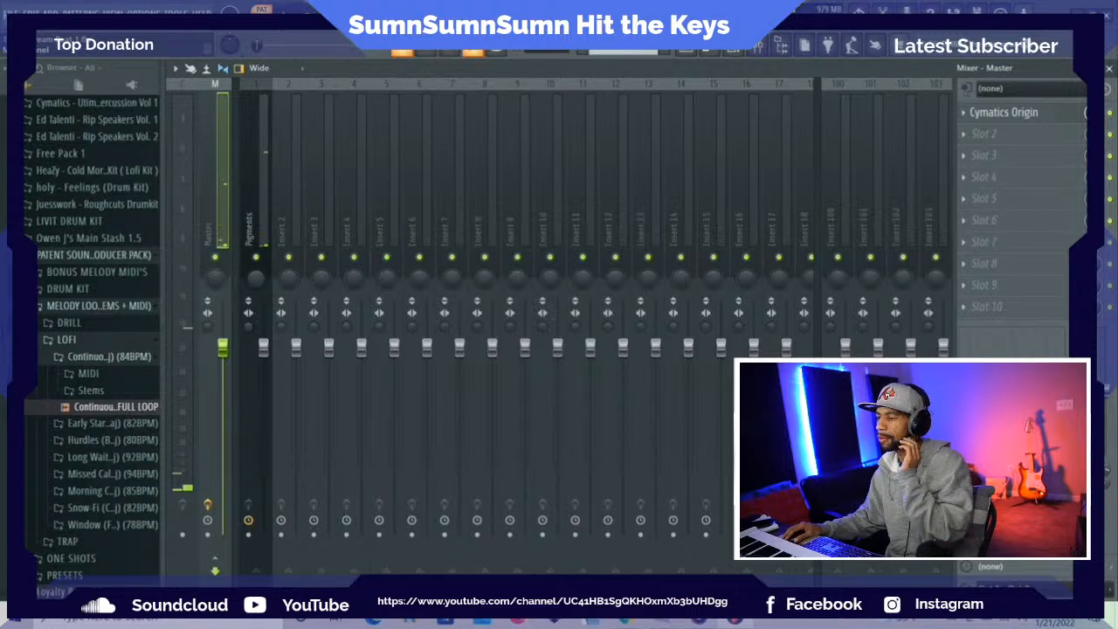
# Save the project with Cymatics Origin on the Master track
pyautogui.click(51, 10)
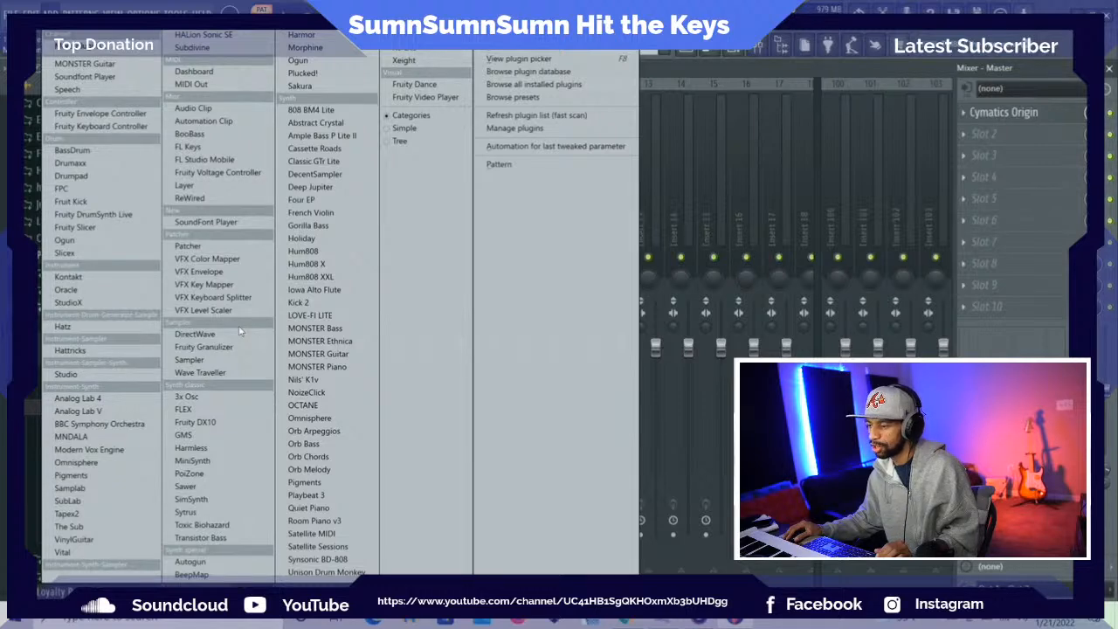
pyautogui.moveTo(12, 13)
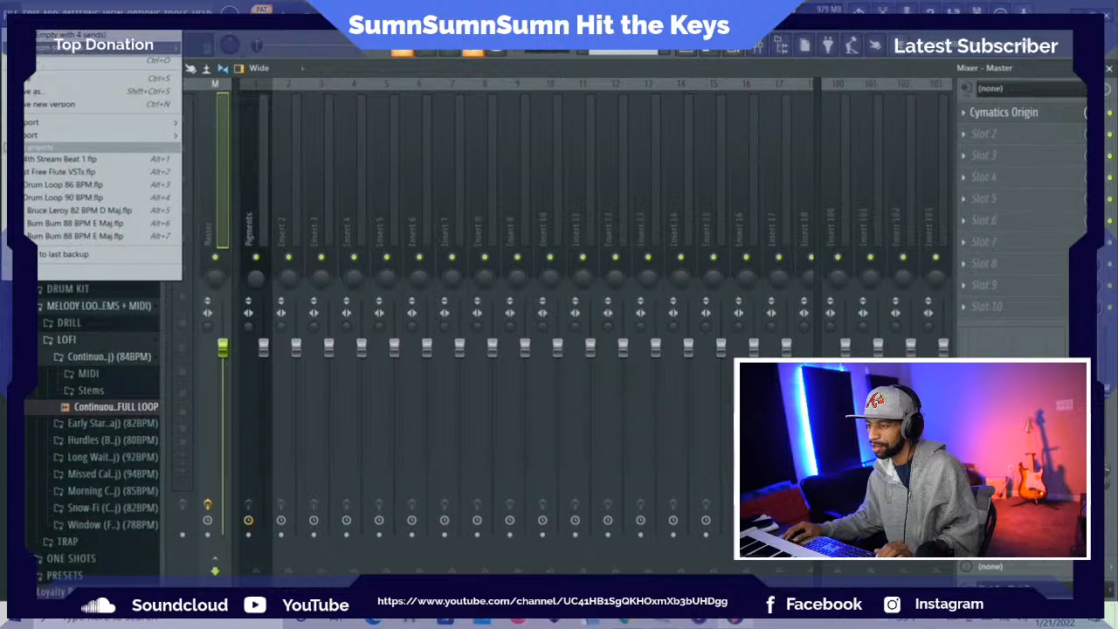
pyautogui.click(32, 78)
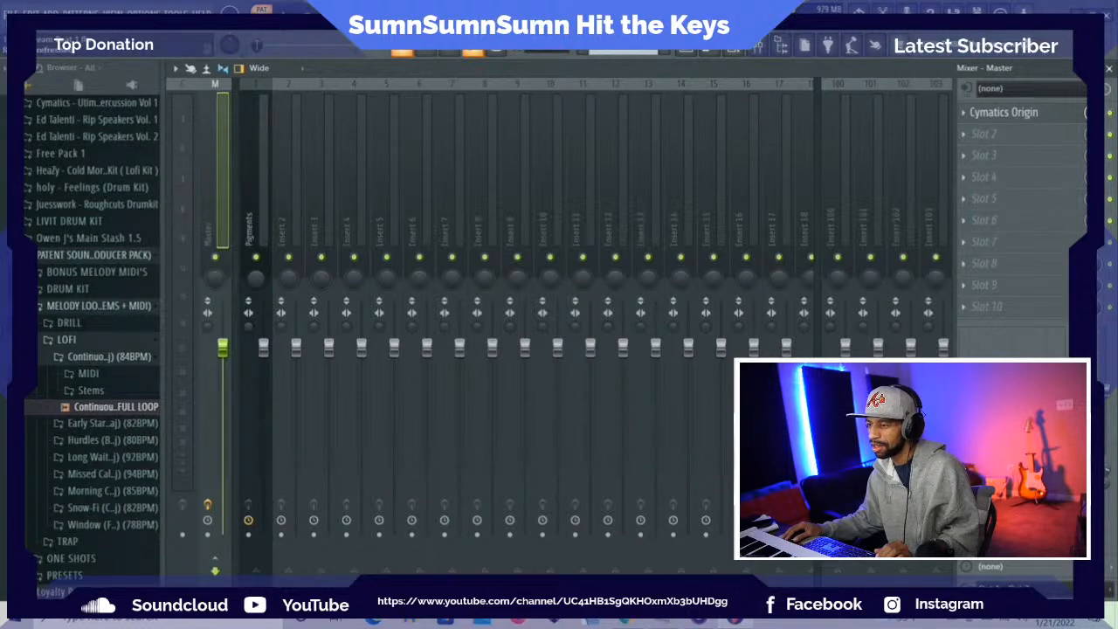
# Add an Omnisphere instrument channel and dismiss its splash screen
pyautogui.click(51, 8)
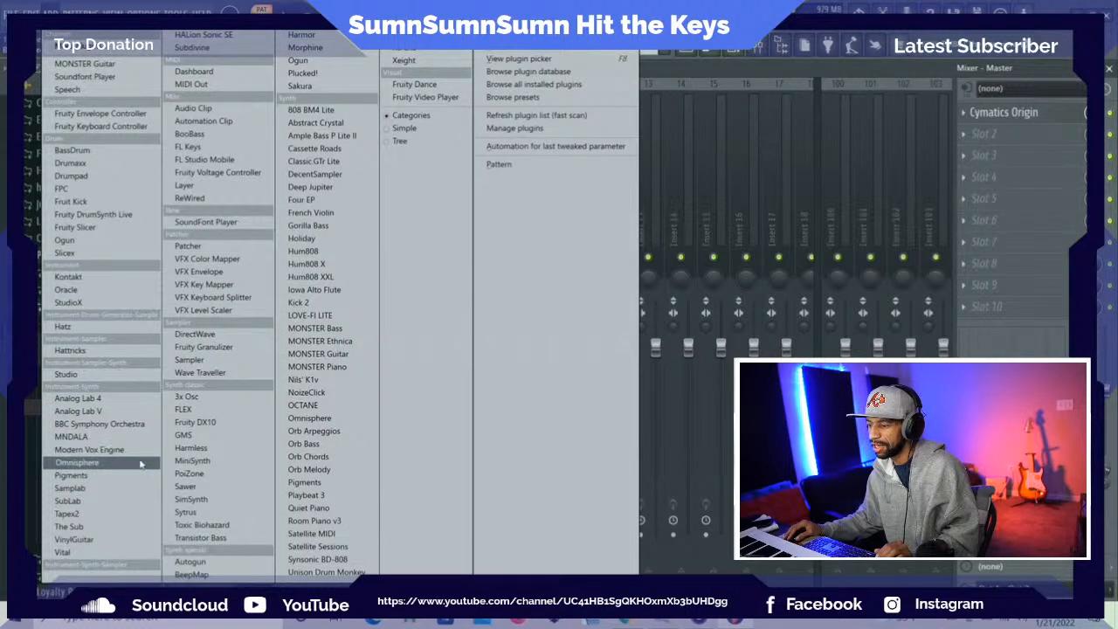
pyautogui.click(140, 463)
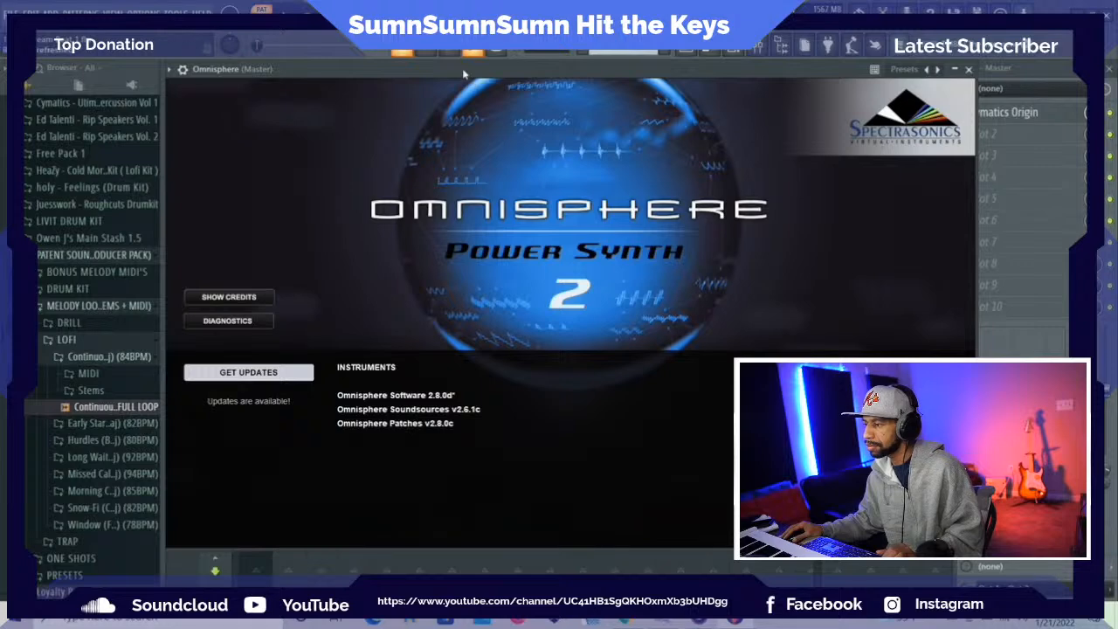
pyautogui.click(367, 116)
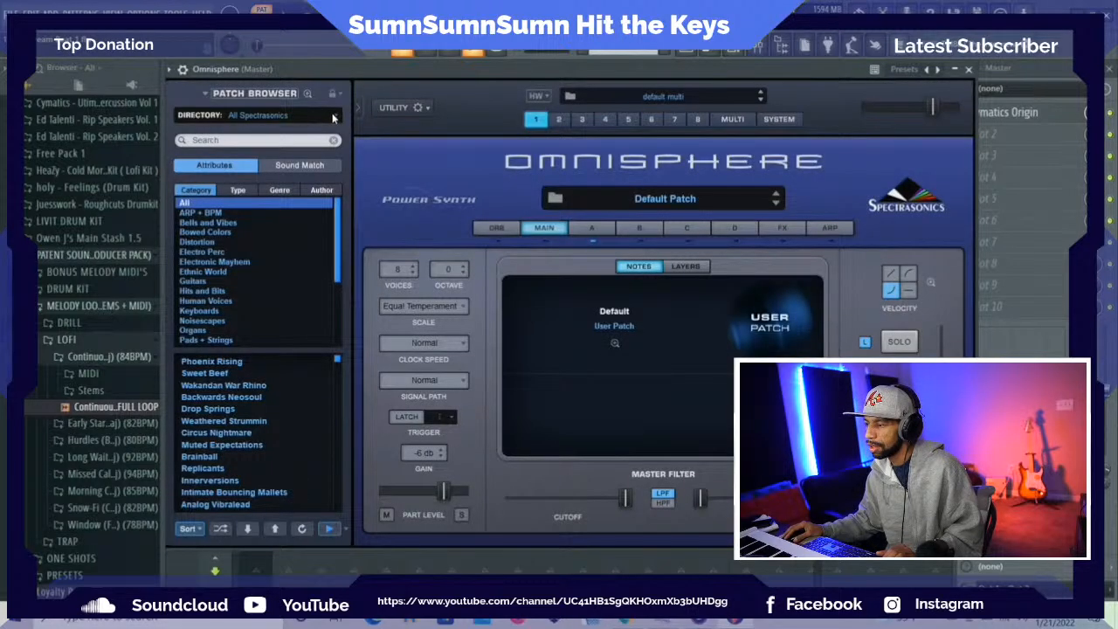
# Set Omnisphere's patch directory to the Unclean Machine sonic extension and filter the patches to the Guitars category
pyautogui.click(332, 116)
pyautogui.moveTo(313, 226)
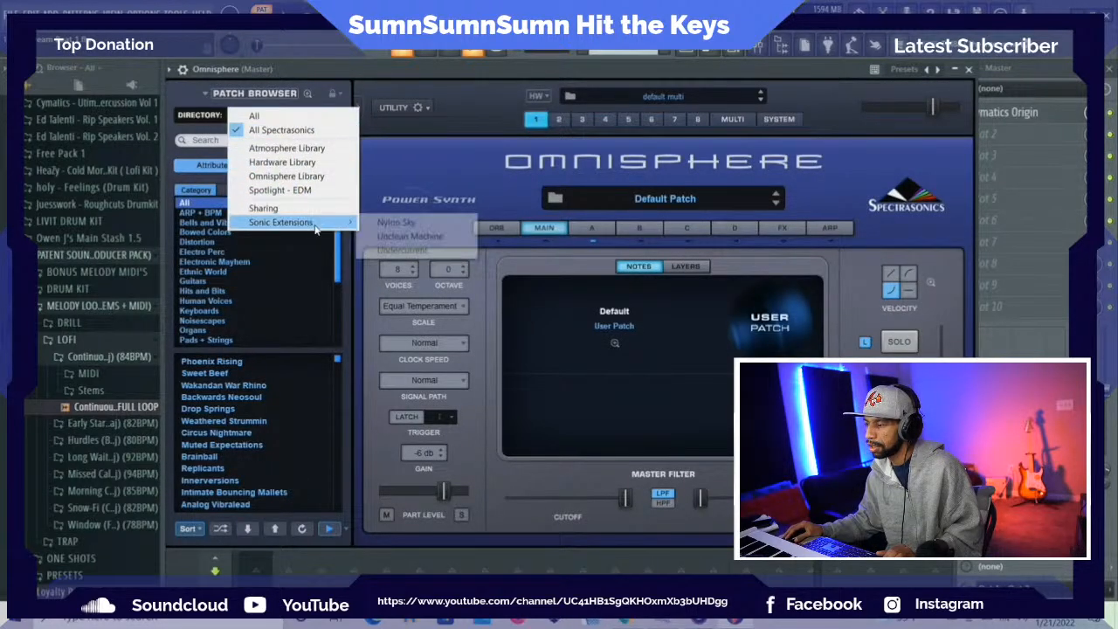
pyautogui.click(380, 236)
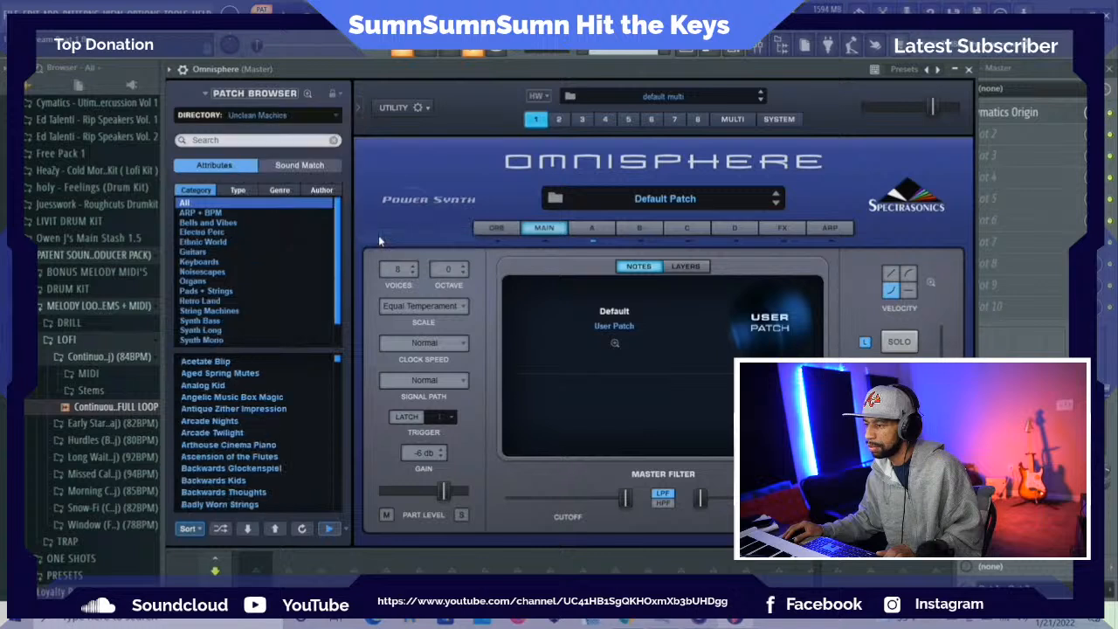
pyautogui.click(193, 251)
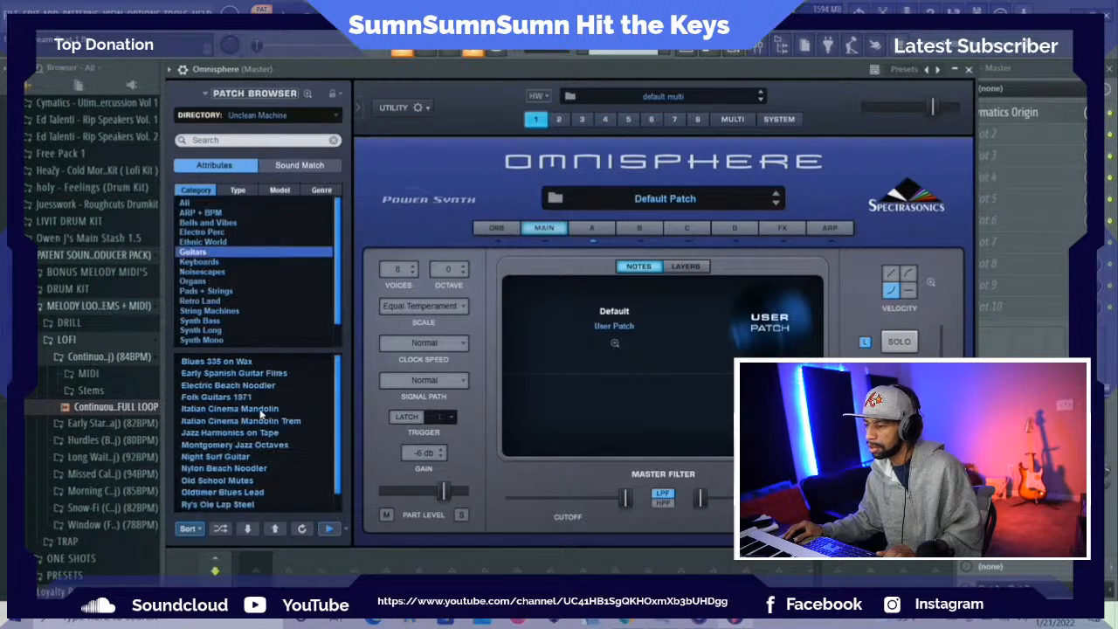
# Audition the Italian Cinema Mandolin patch, load Early Spanish Guitar Films instead and try its scenes 2 and 3
pyautogui.click(227, 409)
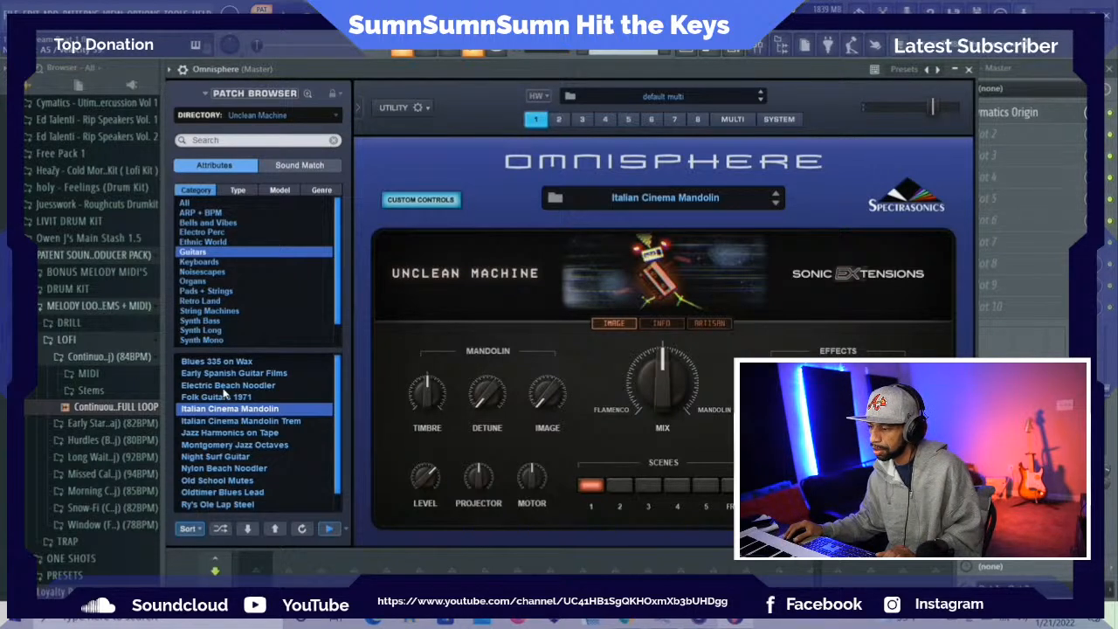
pyautogui.click(210, 373)
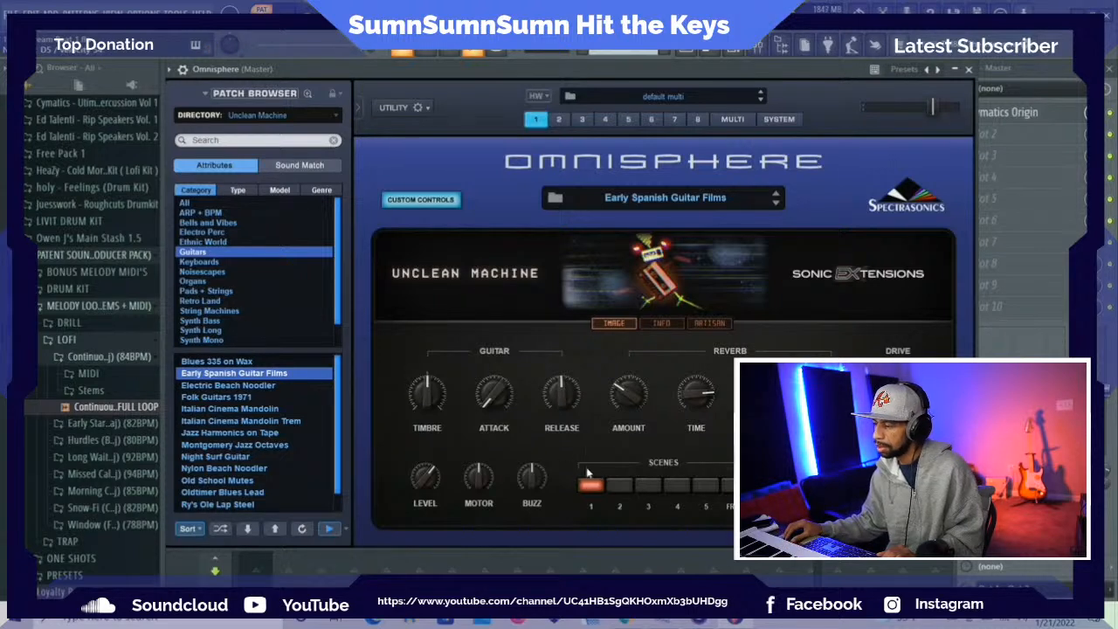
pyautogui.click(625, 488)
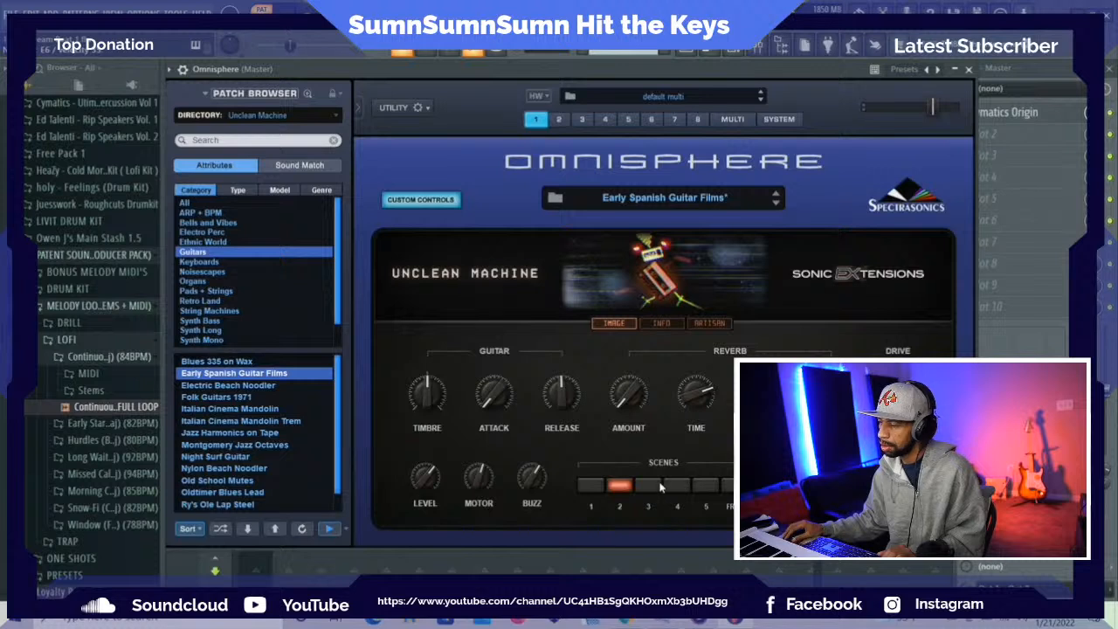
pyautogui.click(648, 487)
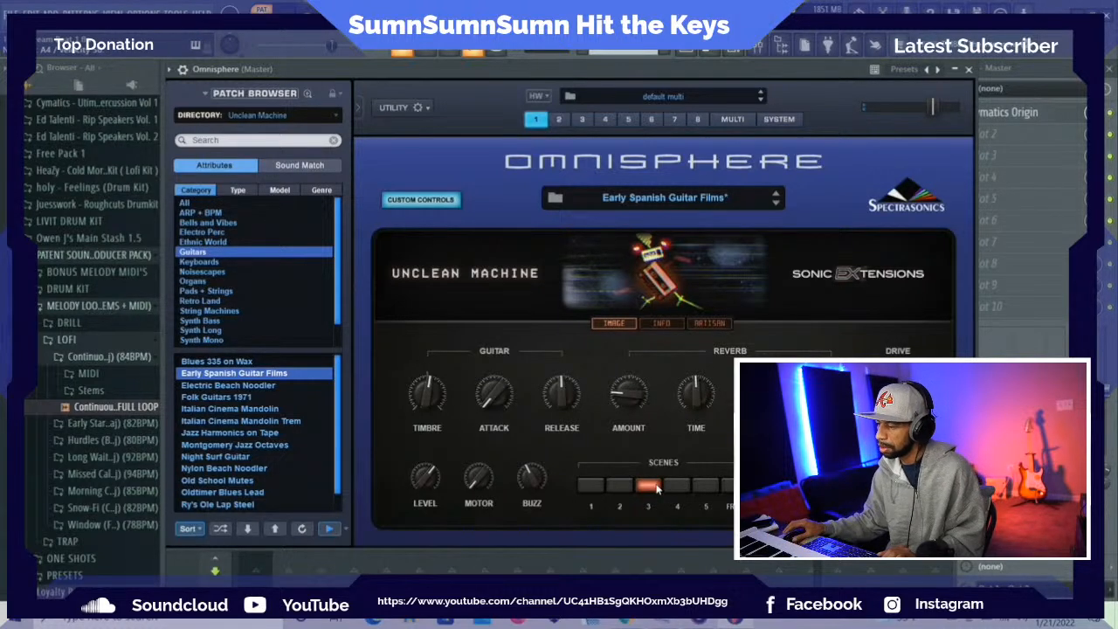
# Try scene 4 of Early Spanish Guitar Films and load the Jazz Harmonics on Tape patch instead
pyautogui.click(677, 487)
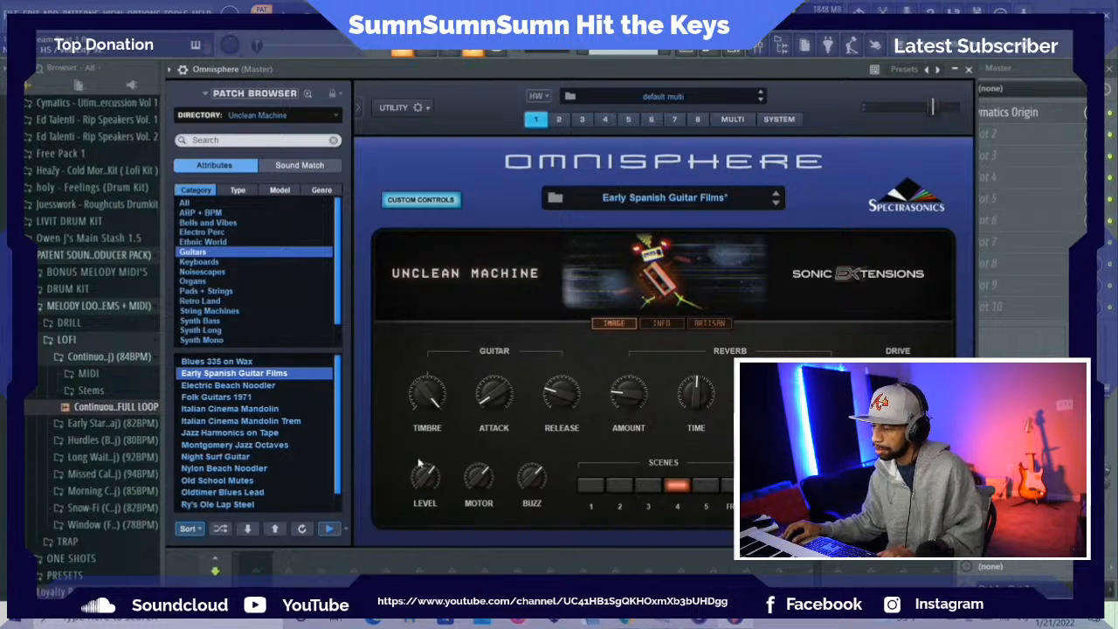
pyautogui.click(253, 432)
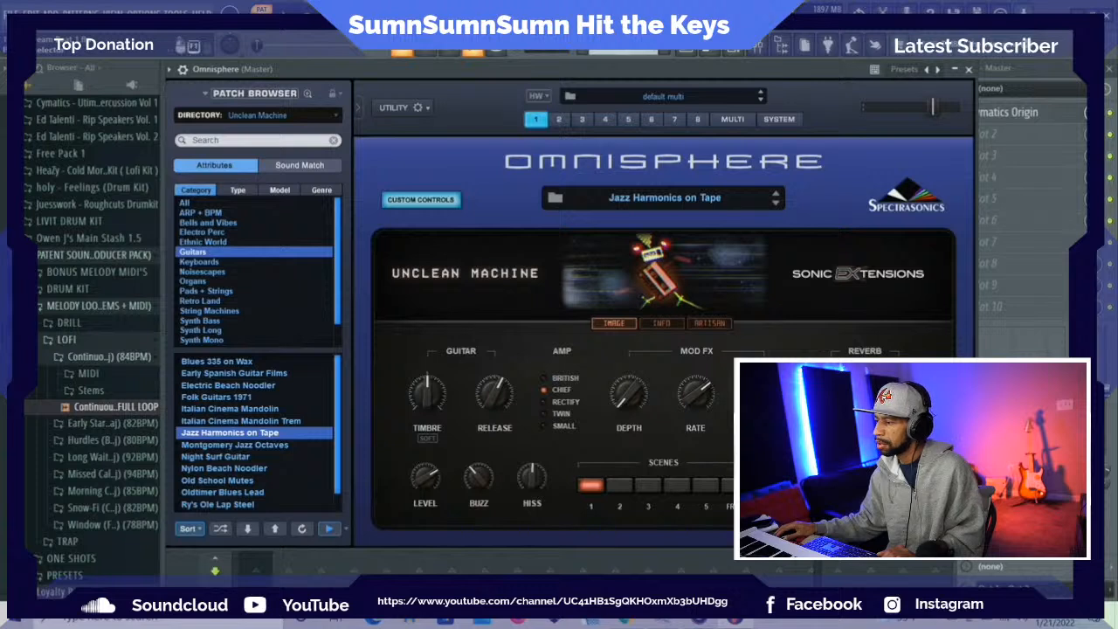
# Open the Omnisphere channel's piano roll and play the pattern twice to work out a counter-melody against the ghost notes
pyautogui.click(709, 54)
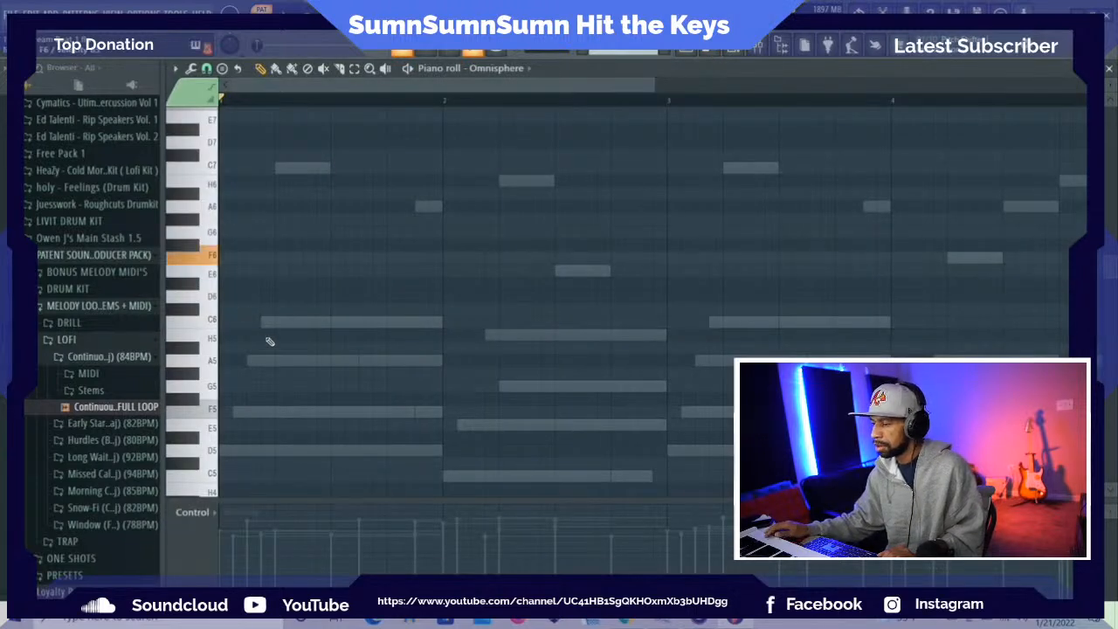
pyautogui.press('space')
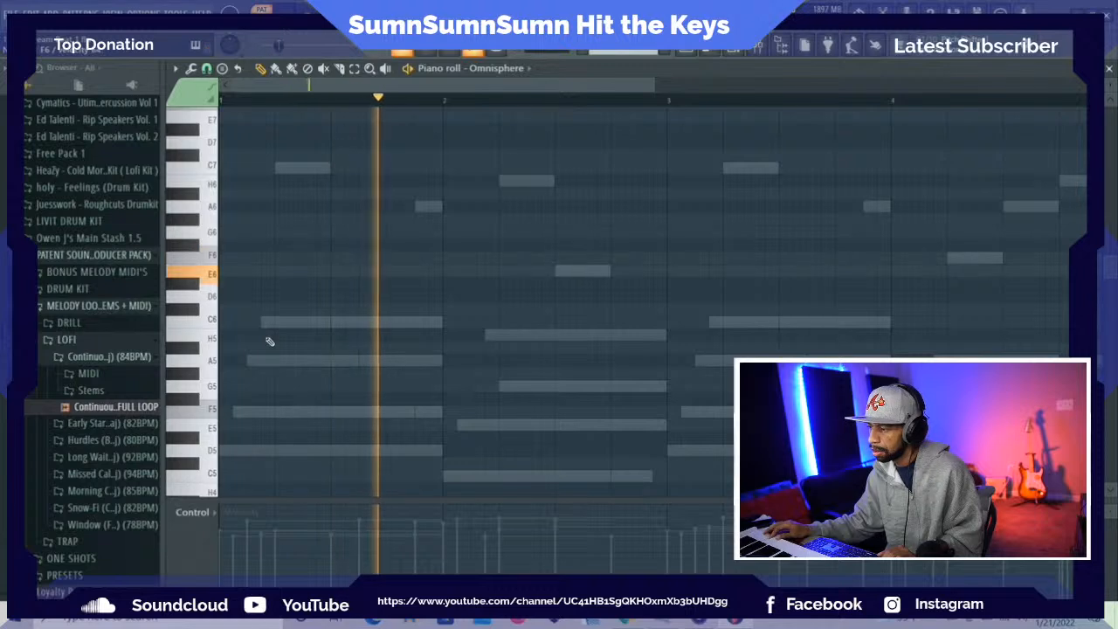
pyautogui.press('space')
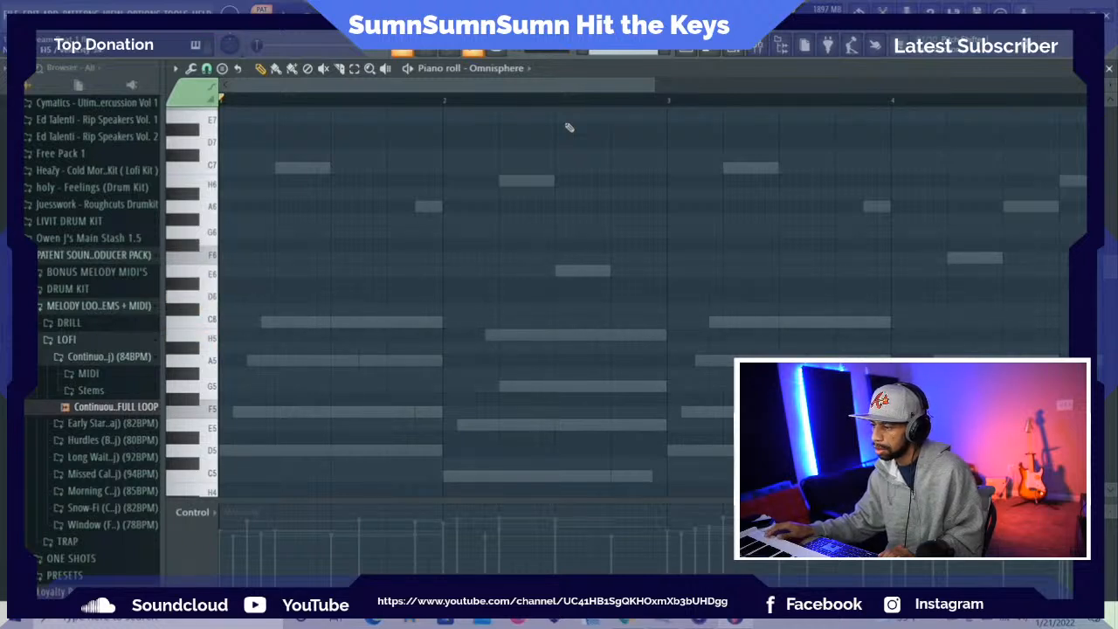
pyautogui.press('space')
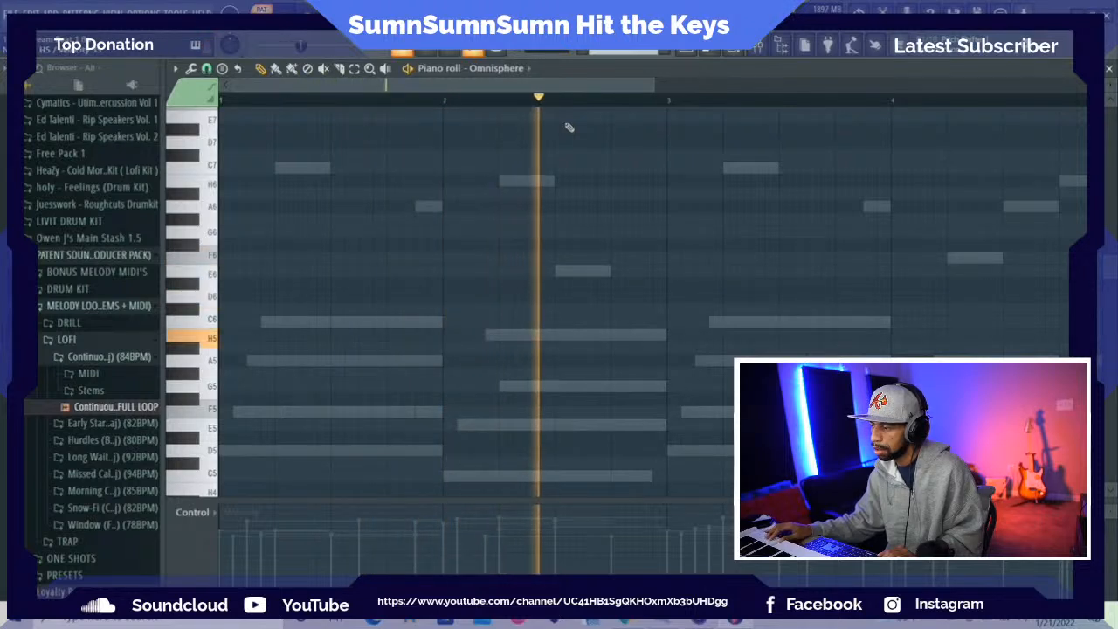
pyautogui.press('space')
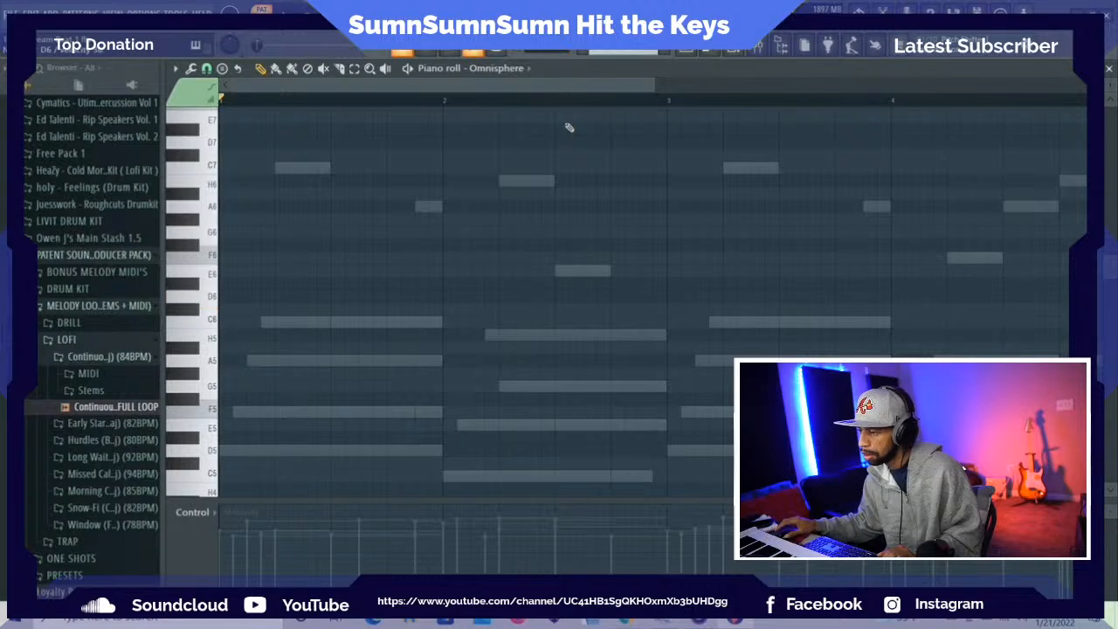
# Add consecutive F6, E6 and D6 notes in the second half of bar 1 and play them back
pyautogui.click(328, 257)
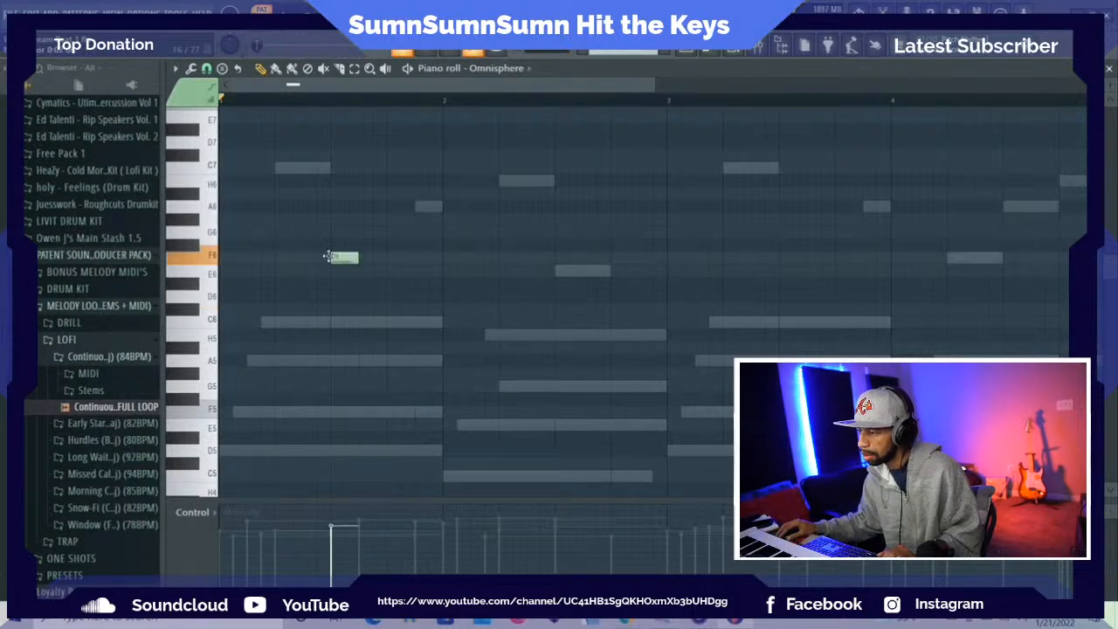
pyautogui.click(354, 270)
pyautogui.click(393, 296)
pyautogui.press('space')
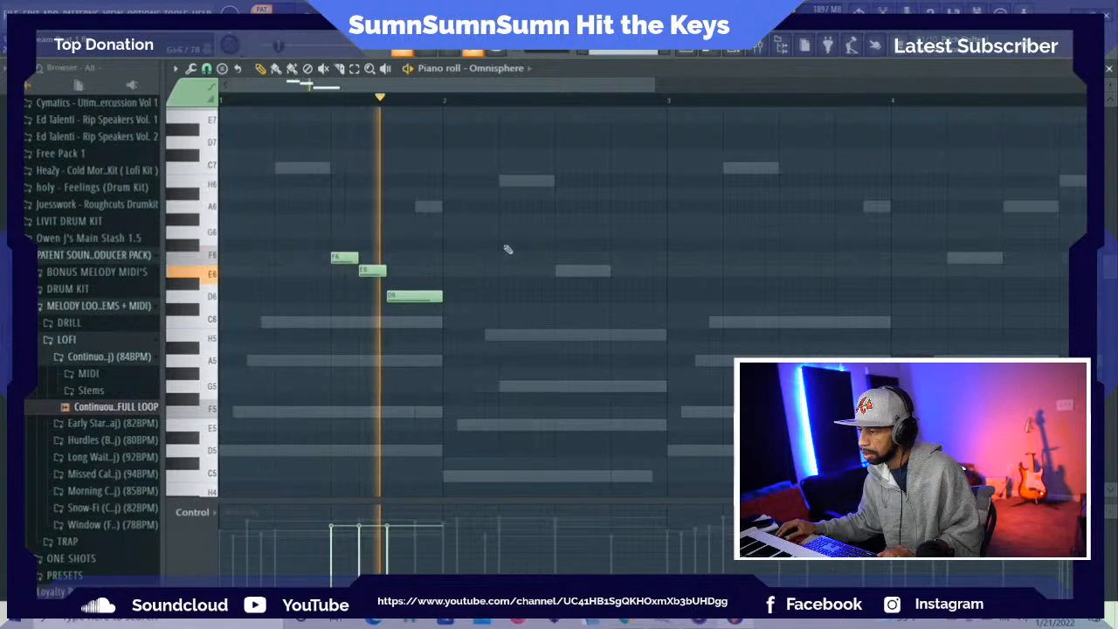
pyautogui.press('space')
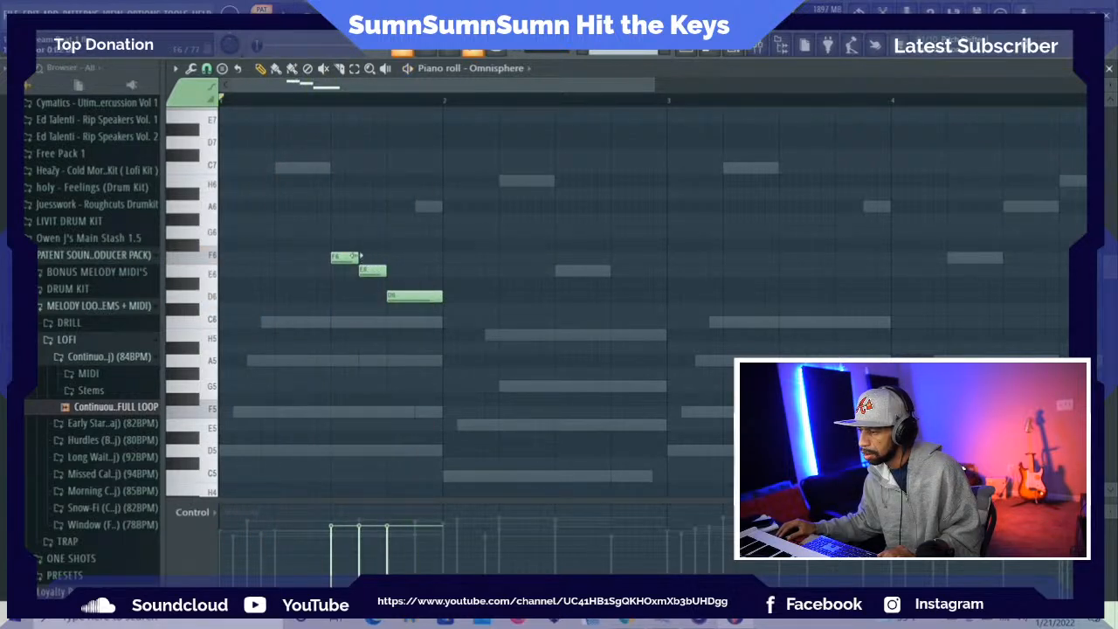
# Shorten the F6 and E6 notes to one step each, closing the gaps before the following notes, and play the result
pyautogui.moveTo(374, 266); pyautogui.dragTo(360, 267)
pyautogui.press('space')
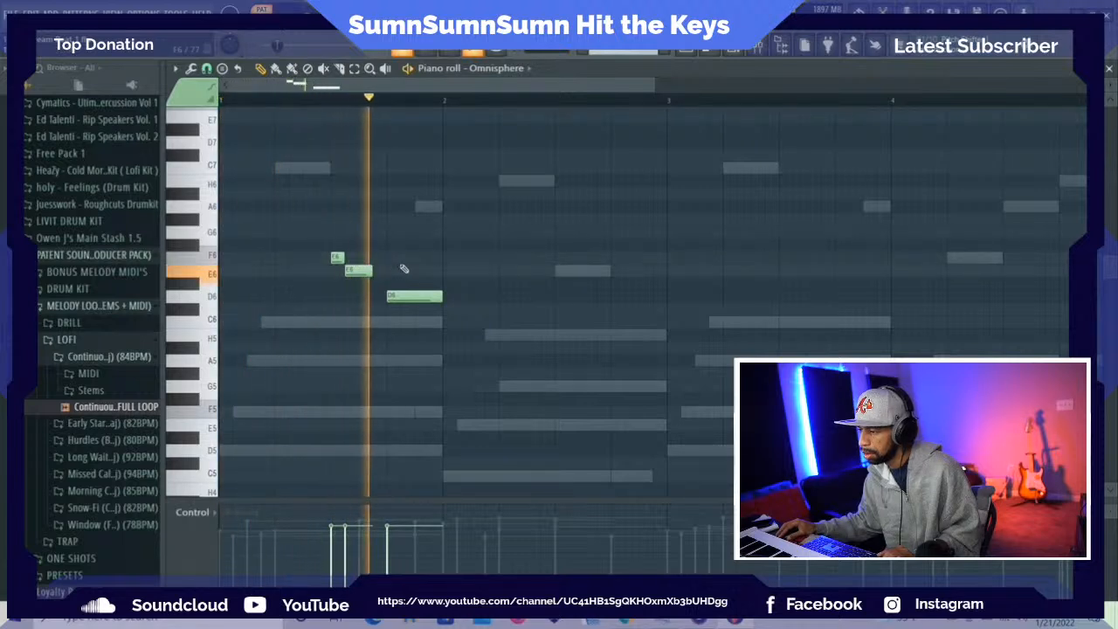
pyautogui.press('space')
pyautogui.moveTo(405, 292); pyautogui.dragTo(357, 269)
pyautogui.press('space')
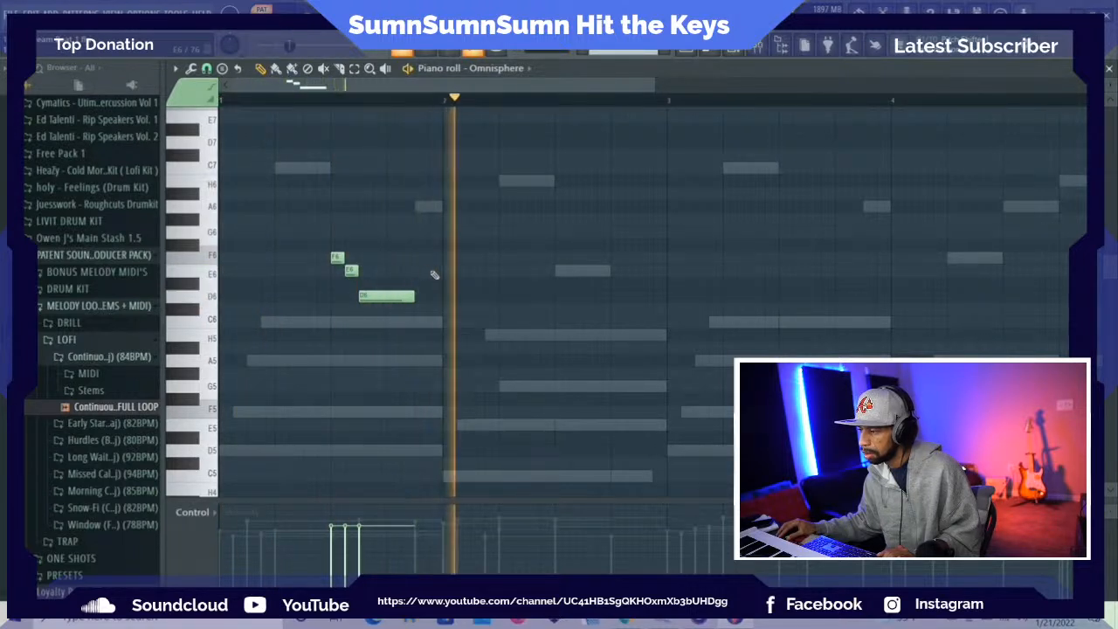
pyautogui.press('space')
# Add an H6 note in bar 2, lower it one octave to H5 and play the pattern
pyautogui.click(507, 181)
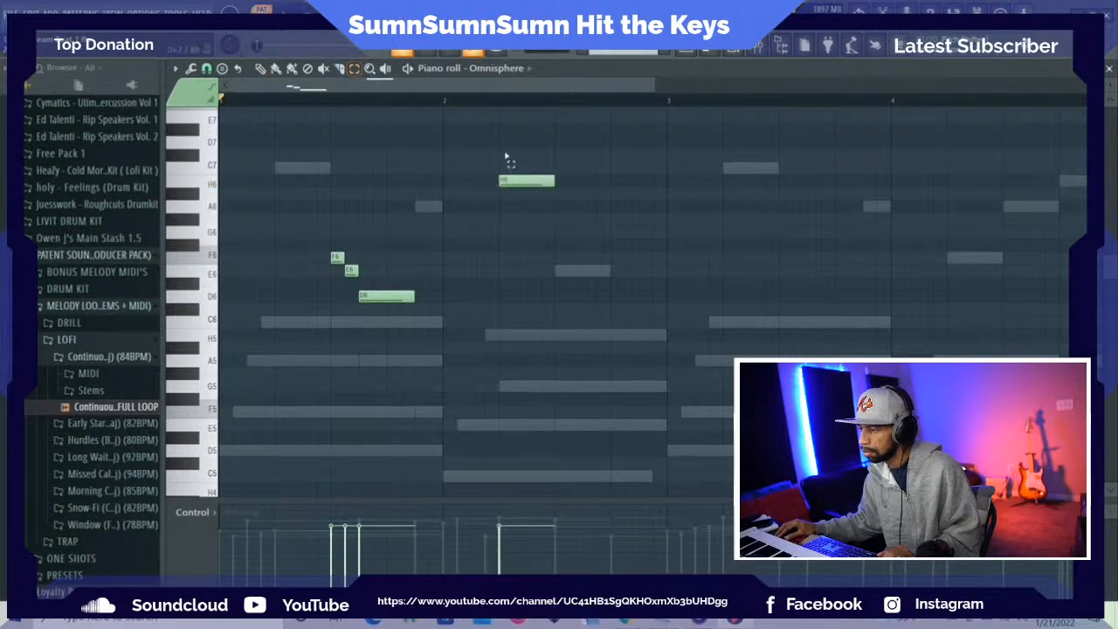
pyautogui.moveTo(504, 157); pyautogui.dragTo(529, 202)
pyautogui.hotkey('ctrl', 'Down')
pyautogui.press('space')
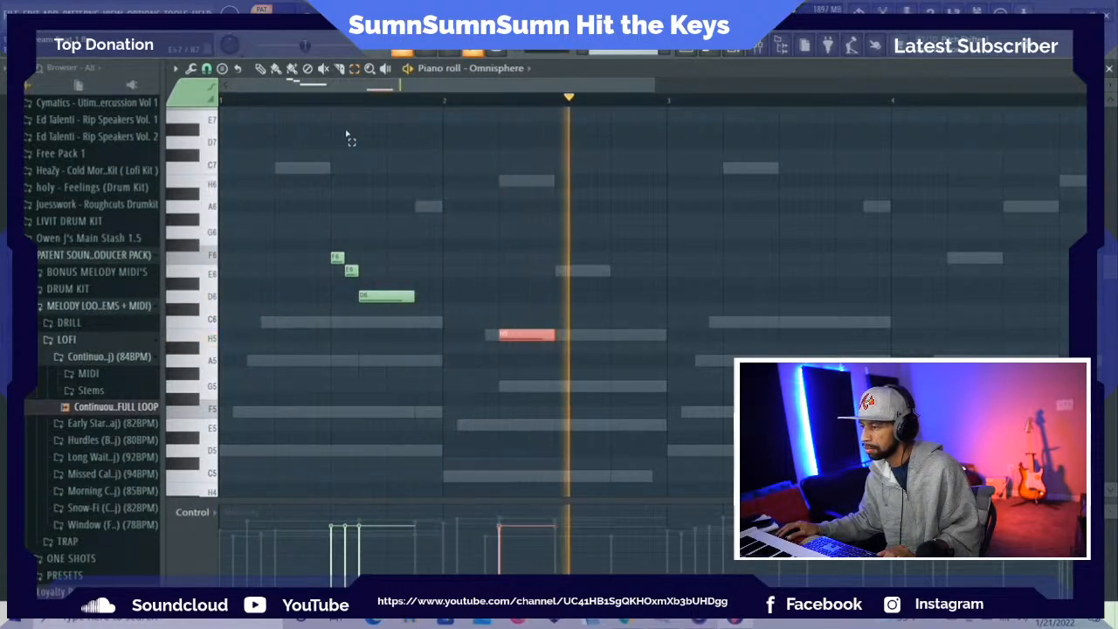
pyautogui.press('space')
# Add an E6 note in the second half of bar 2 during playback and shorten it to two steps
pyautogui.scroll(2, 474, 201)
pyautogui.scroll(-3, 474, 201)
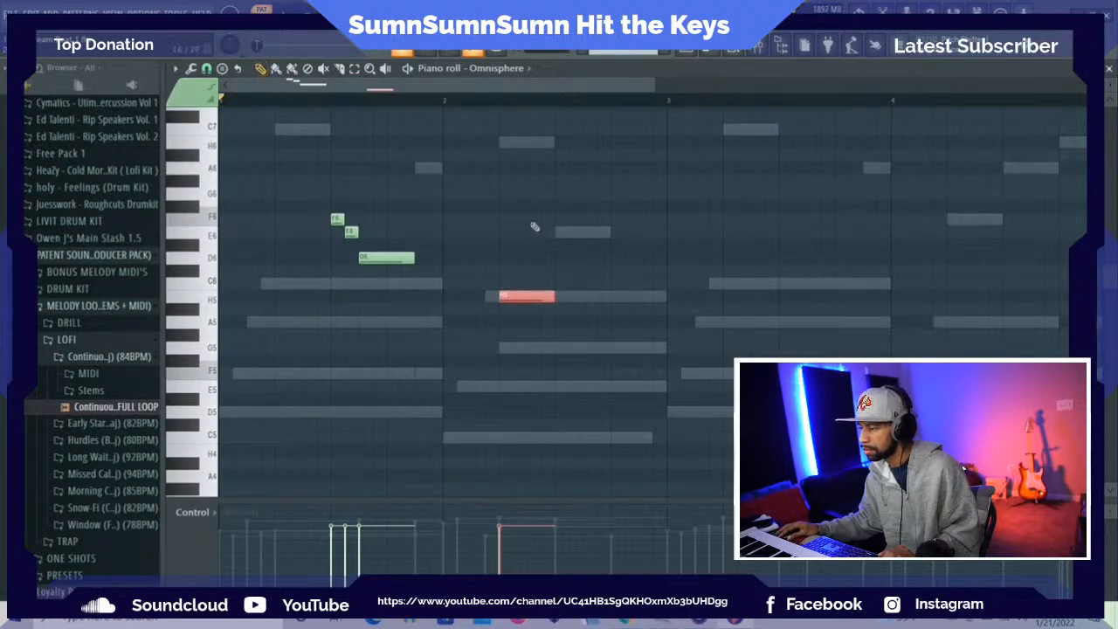
pyautogui.press('space')
pyautogui.click(584, 232)
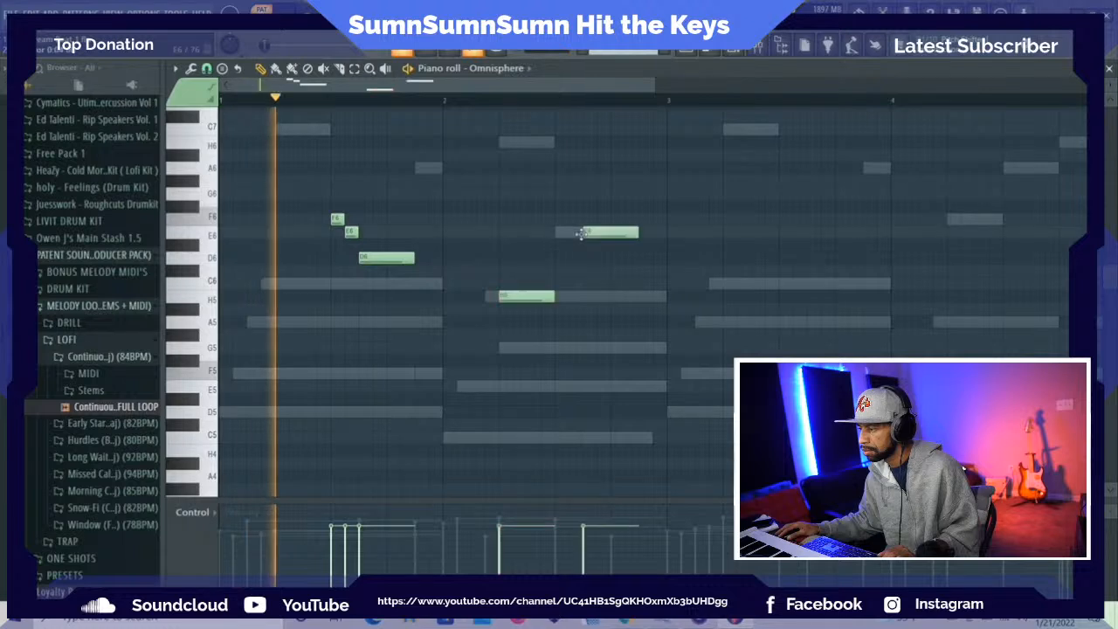
pyautogui.moveTo(638, 234); pyautogui.dragTo(611, 234)
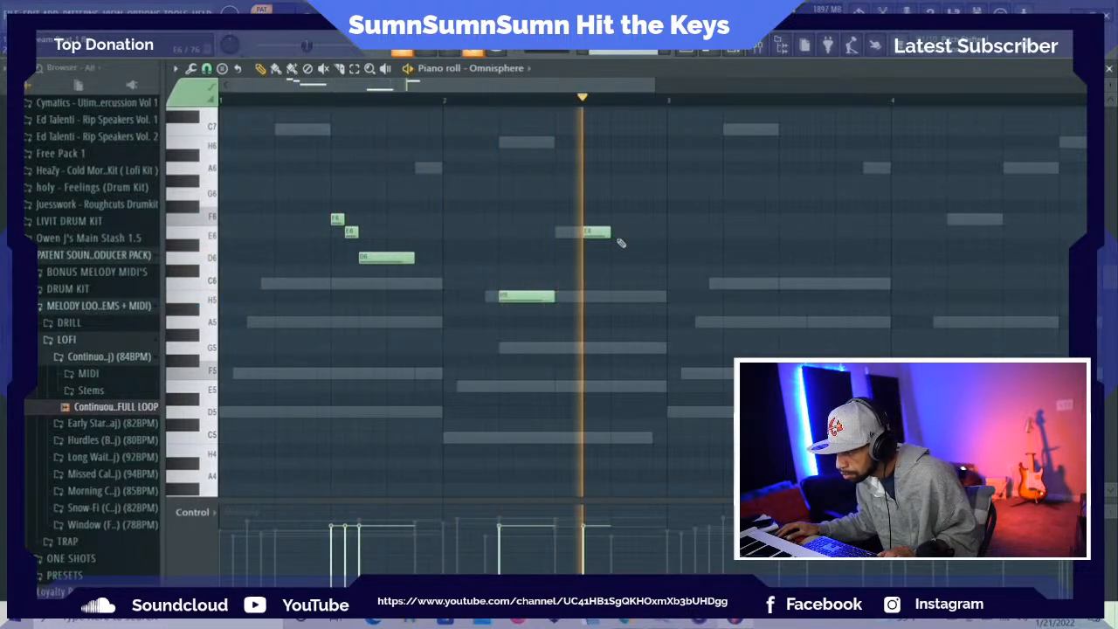
# Raise the first note of bar 2 to D6 and then G6, and lengthen the following E6 note to four steps
pyautogui.moveTo(524, 296); pyautogui.dragTo(524, 257)
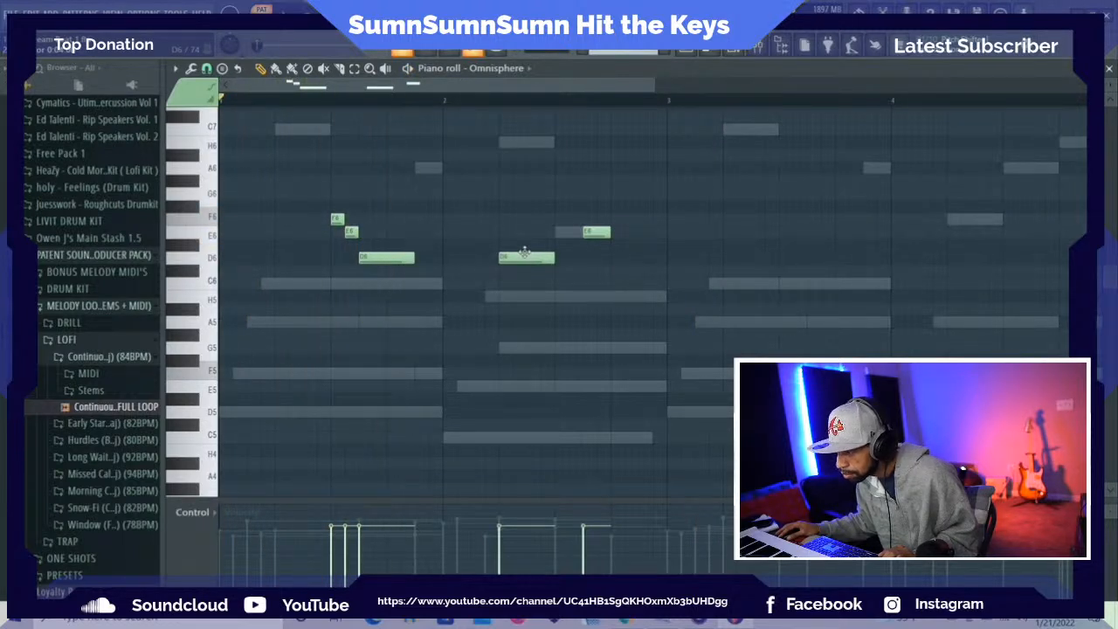
pyautogui.moveTo(523, 259); pyautogui.dragTo(524, 192)
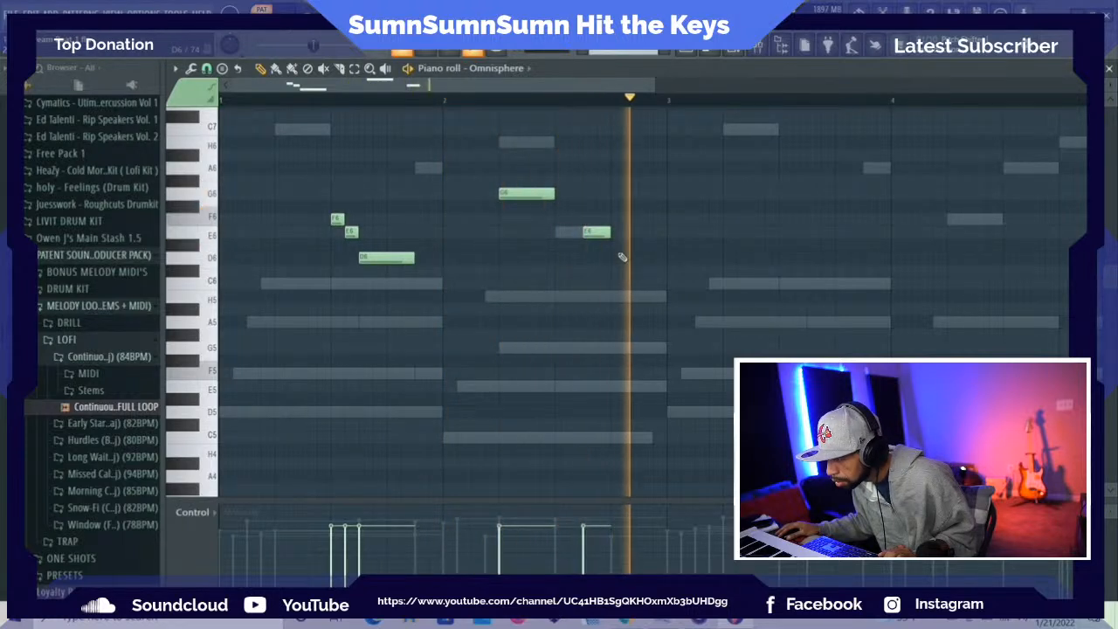
pyautogui.moveTo(609, 232); pyautogui.dragTo(642, 231)
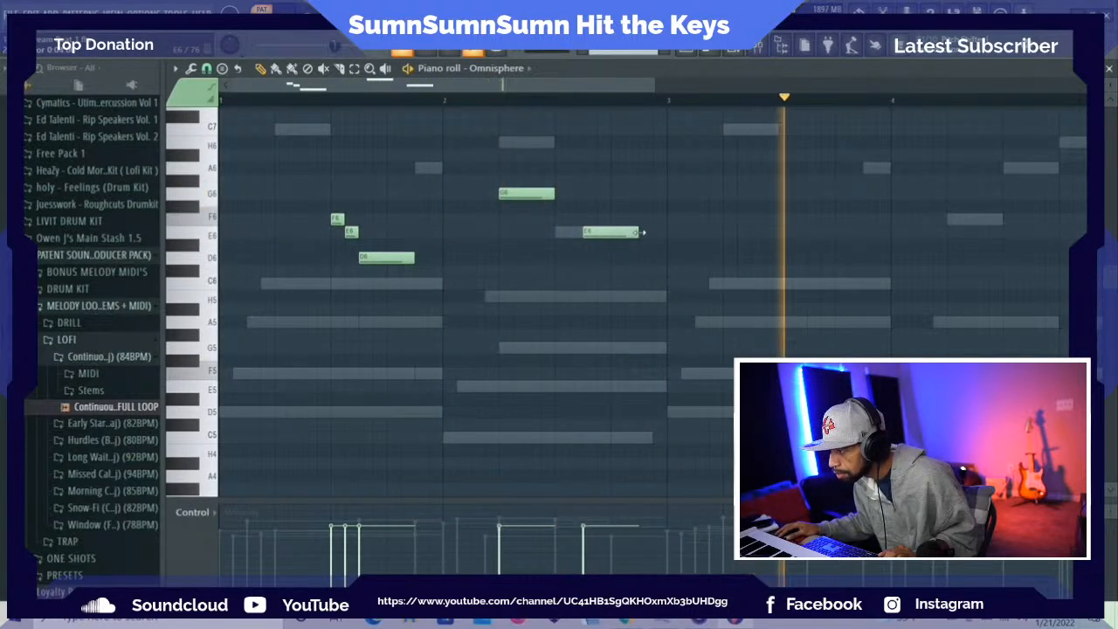
pyautogui.press('space')
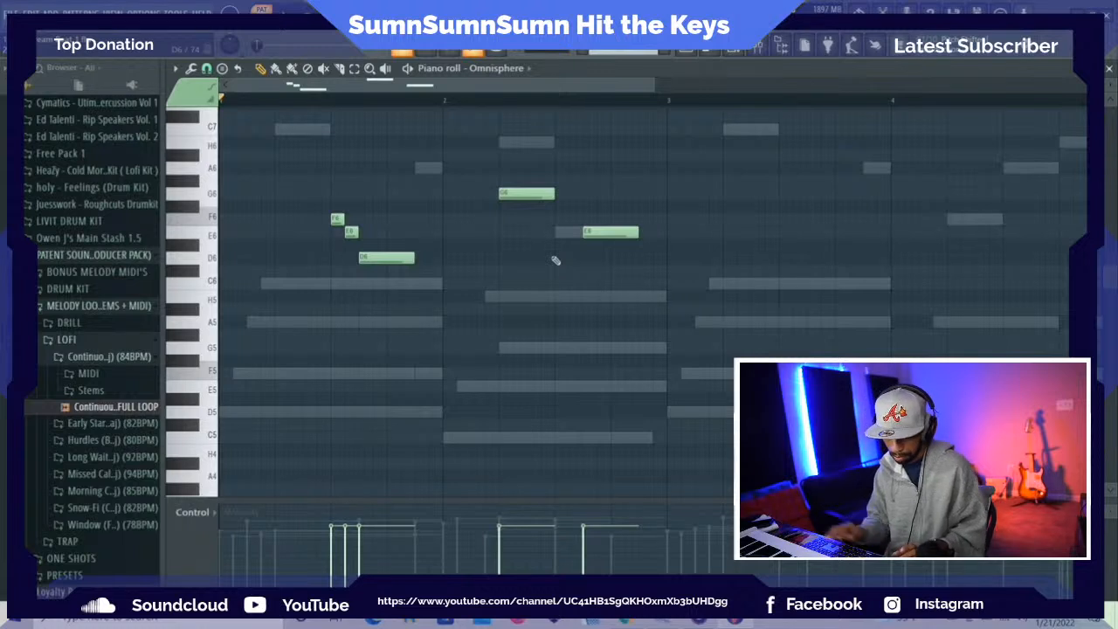
# Duplicate all the notes and shift the copy so its opening F6 starts halfway through bar 3
pyautogui.hotkey('ctrl', 'a')
pyautogui.hotkey('ctrl', 'b')
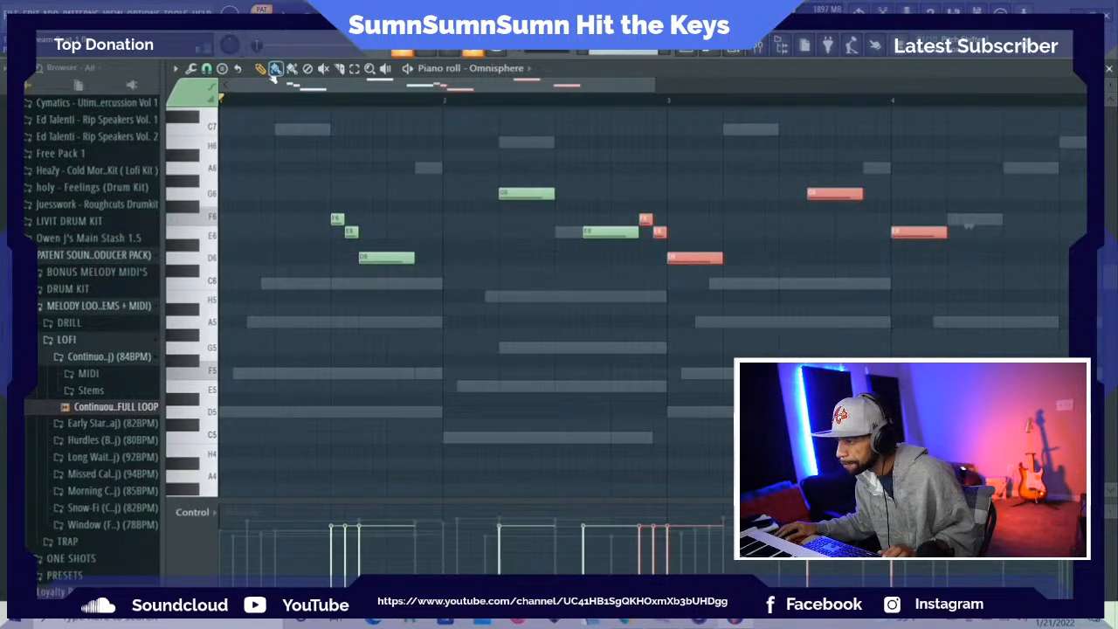
pyautogui.moveTo(642, 215); pyautogui.dragTo(777, 213)
pyautogui.press('space')
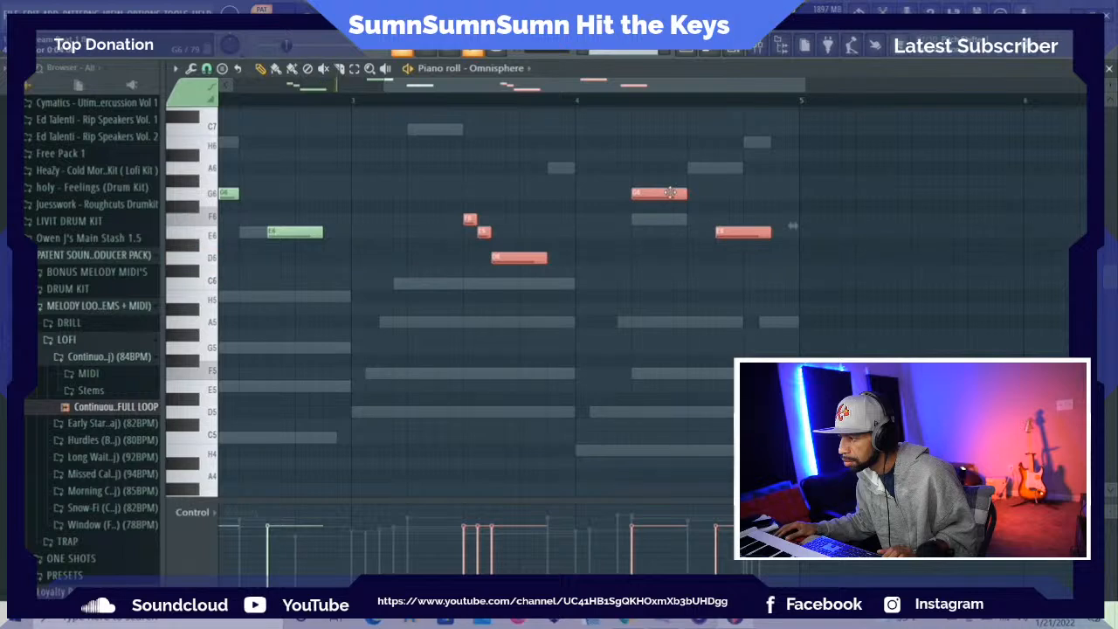
# Deselect the copied notes and lower the two notes in bar 4 to F6 and D6
pyautogui.keyDown('ctrl'); pyautogui.click(665, 176); pyautogui.keyUp('ctrl')
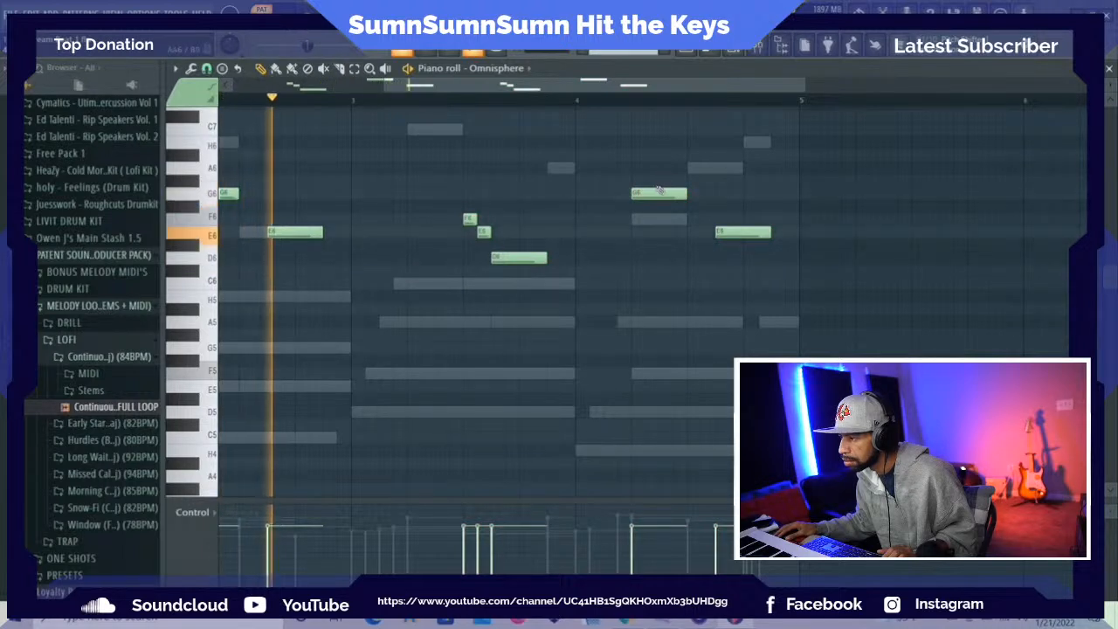
pyautogui.moveTo(654, 191); pyautogui.dragTo(653, 217)
pyautogui.moveTo(728, 232); pyautogui.dragTo(727, 258)
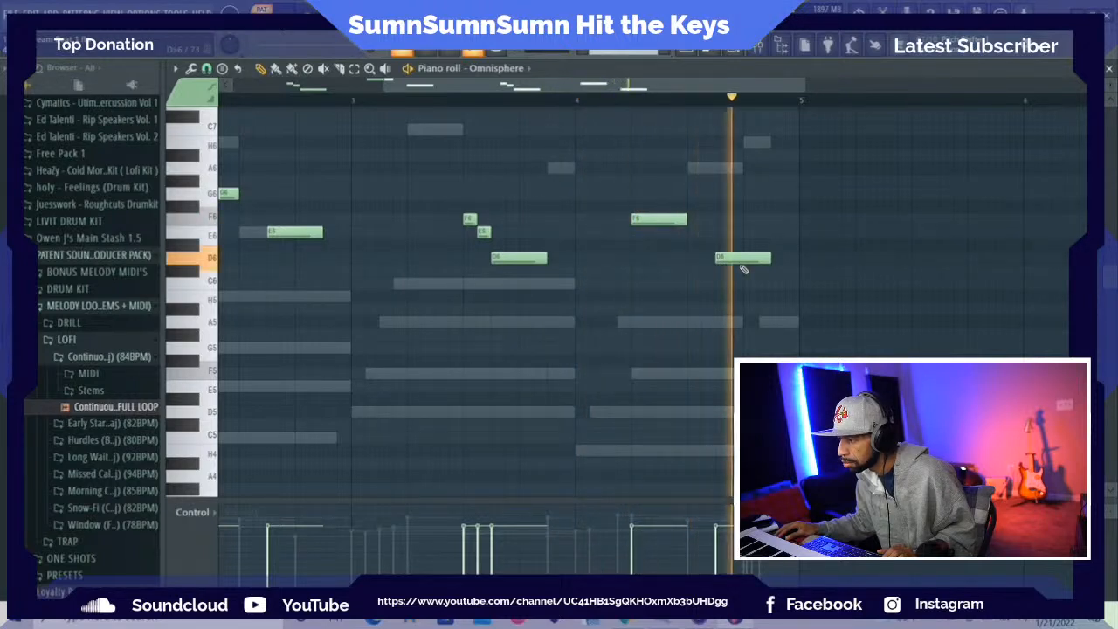
# Insert an E6 note between the F6 and D6 in bar 4, shorten it to two steps and play the pattern
pyautogui.click(691, 232)
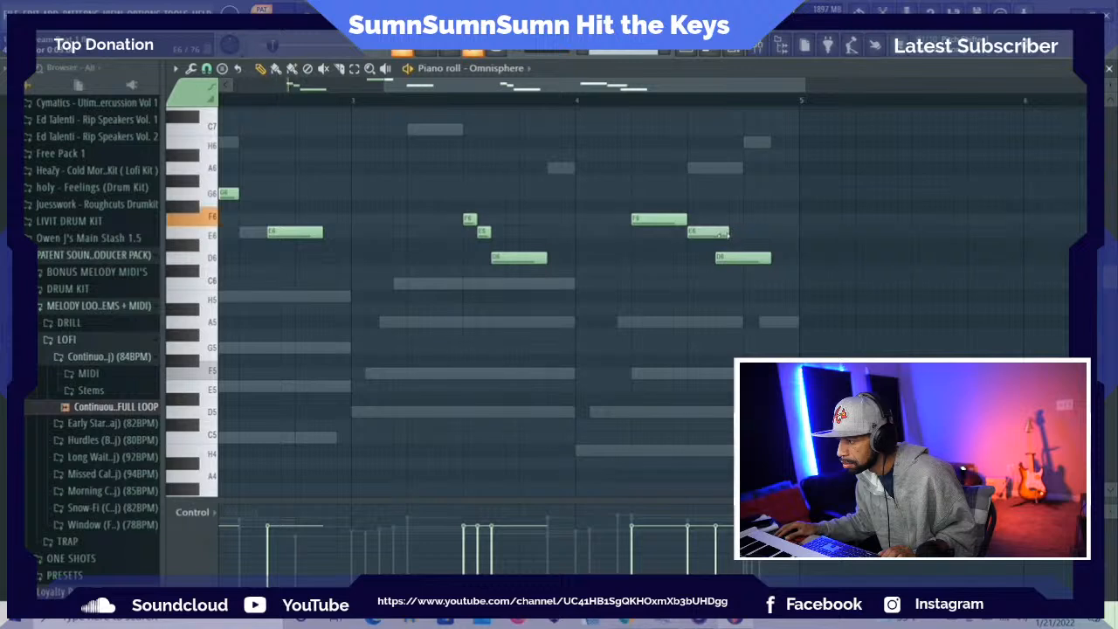
pyautogui.moveTo(725, 233); pyautogui.dragTo(722, 236)
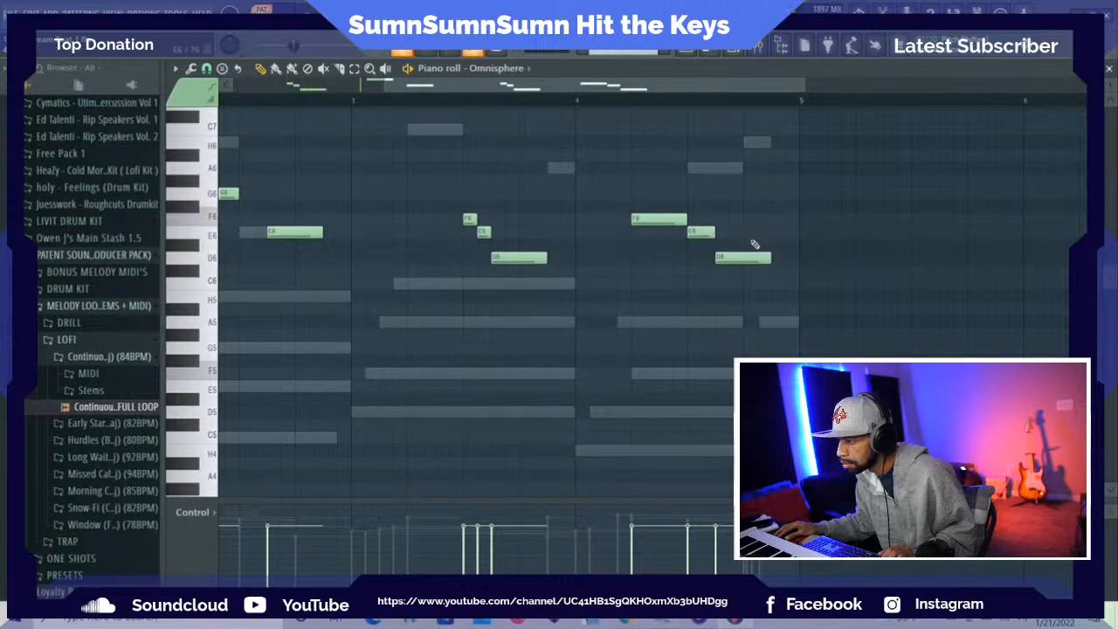
pyautogui.press('space')
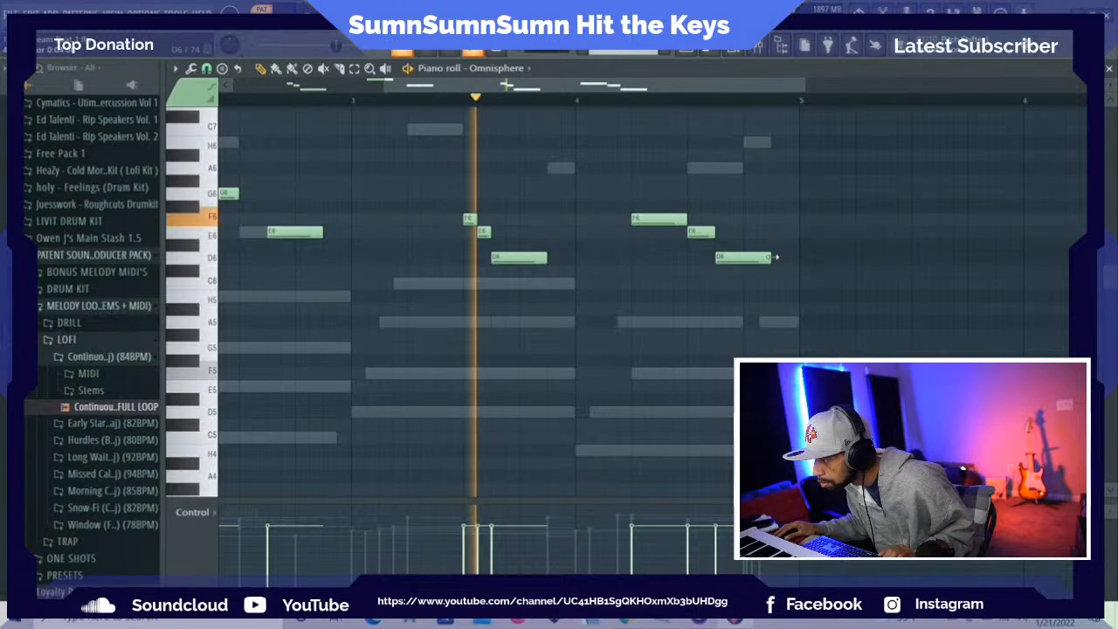
pyautogui.click(757, 284)
pyautogui.moveTo(757, 286); pyautogui.dragTo(754, 305)
pyautogui.press('space')
pyautogui.rightClick(756, 296)
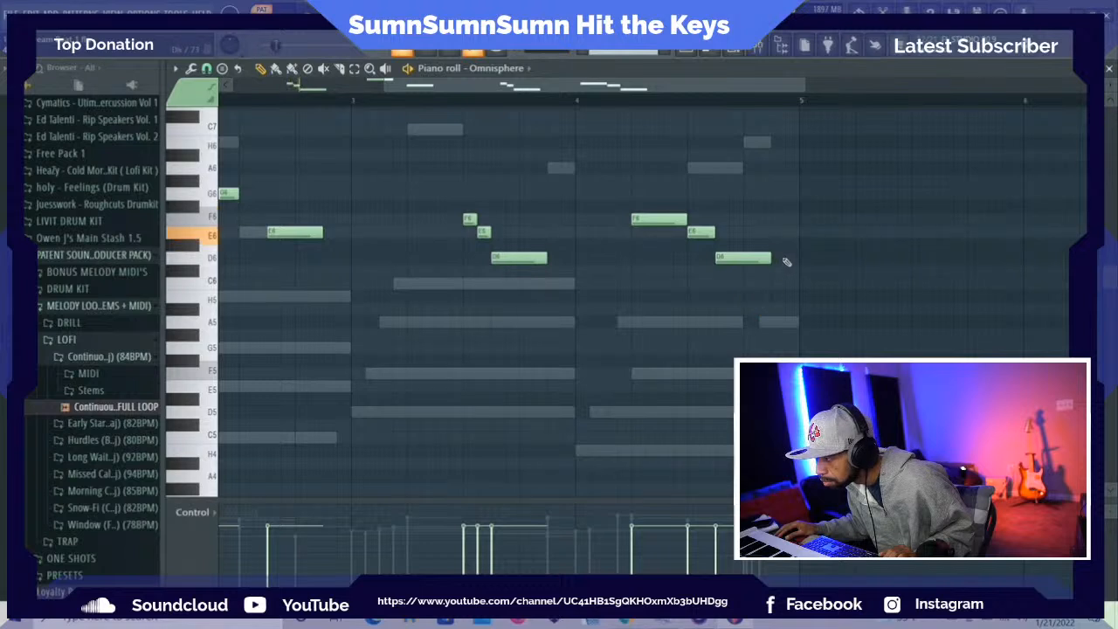
# Add a two-step E6 note at the end of bar 4 and play the pattern
pyautogui.click(779, 234)
pyautogui.press('space')
# Select all the Omnisphere notes and randomize their velocity levels with the piano roll randomizer
pyautogui.hotkey('ctrl', 'a')
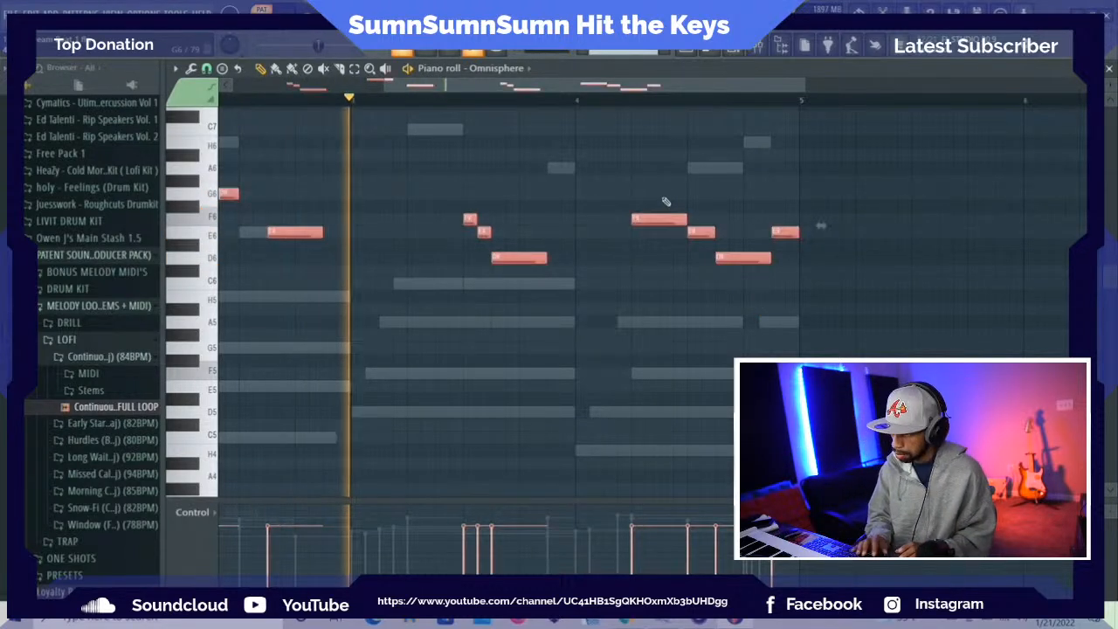
pyautogui.hotkey('alt', 'r')
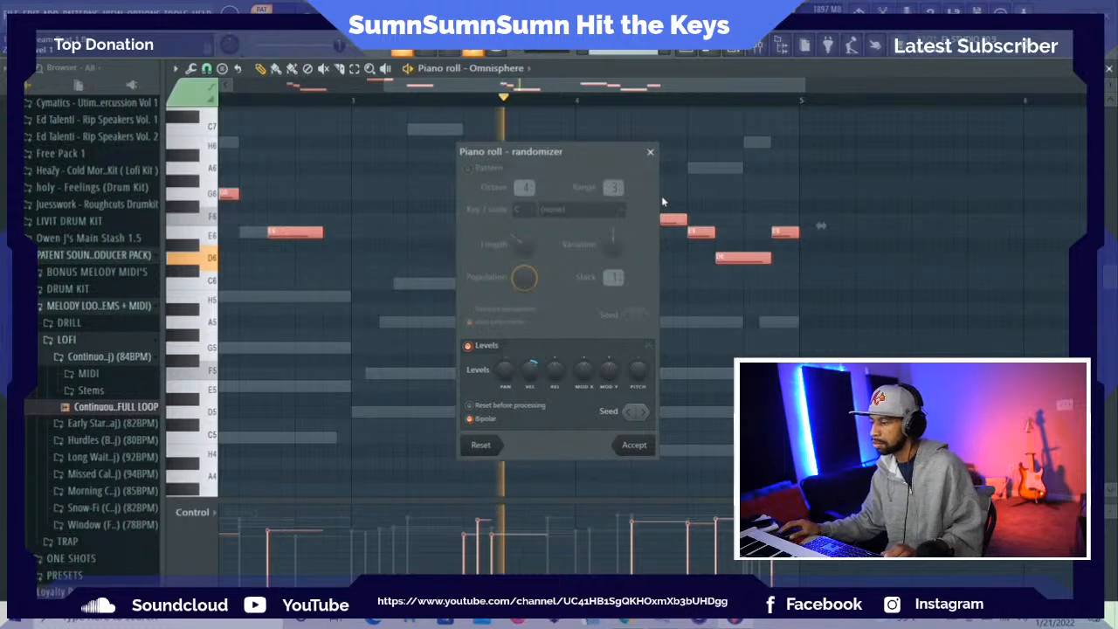
pyautogui.click(638, 445)
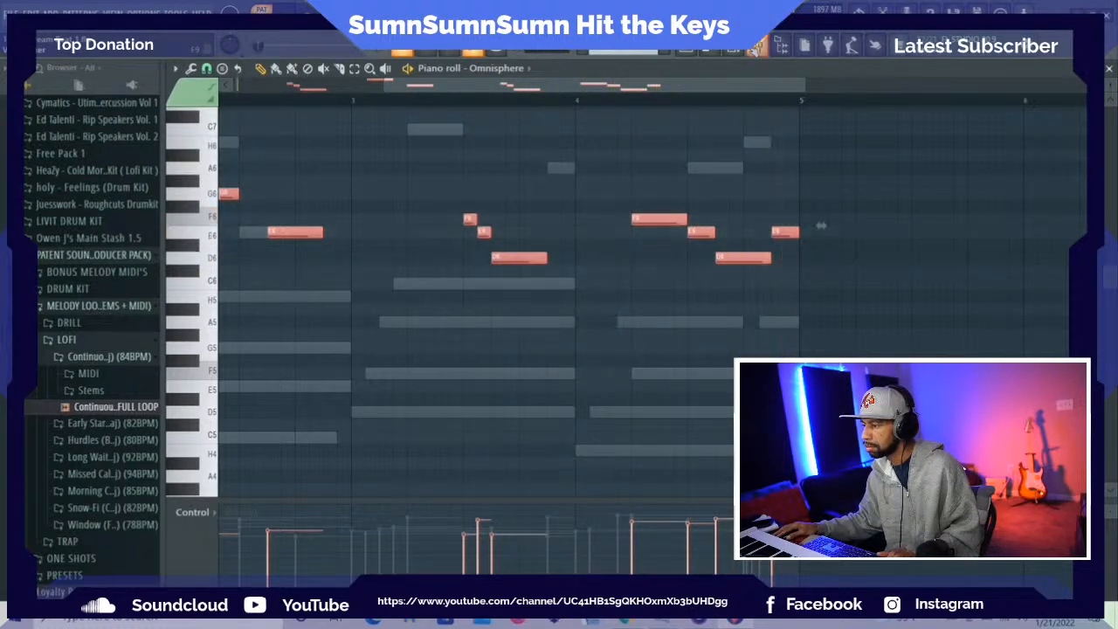
# Reopen the Omnisphere instrument and switch the Jazz Harmonics on Tape patch to scene 2
pyautogui.press('F6')
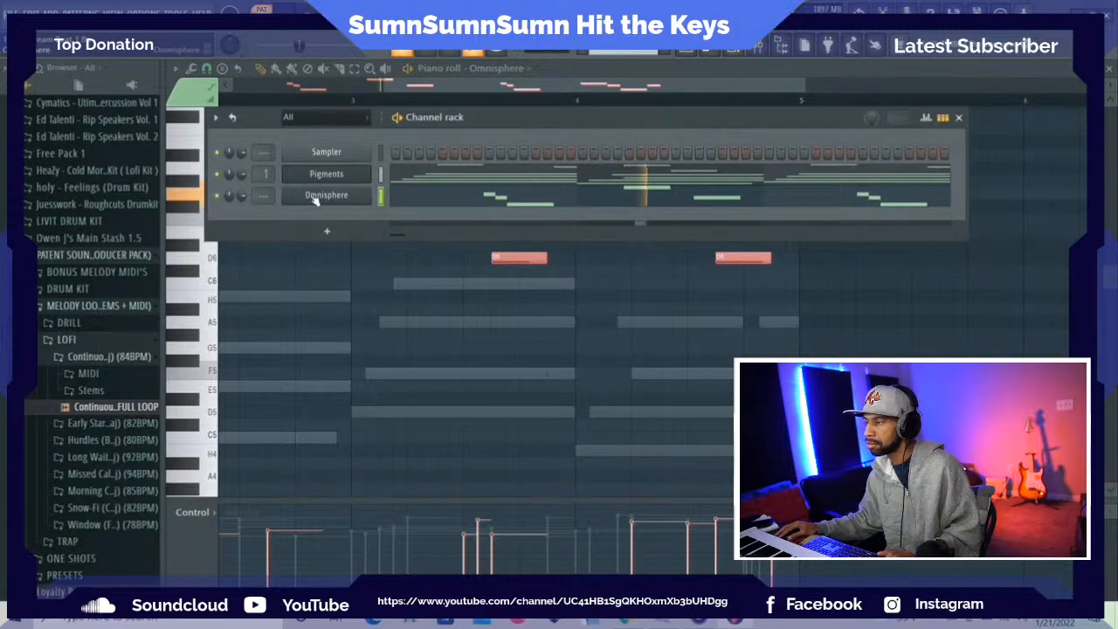
pyautogui.click(322, 195)
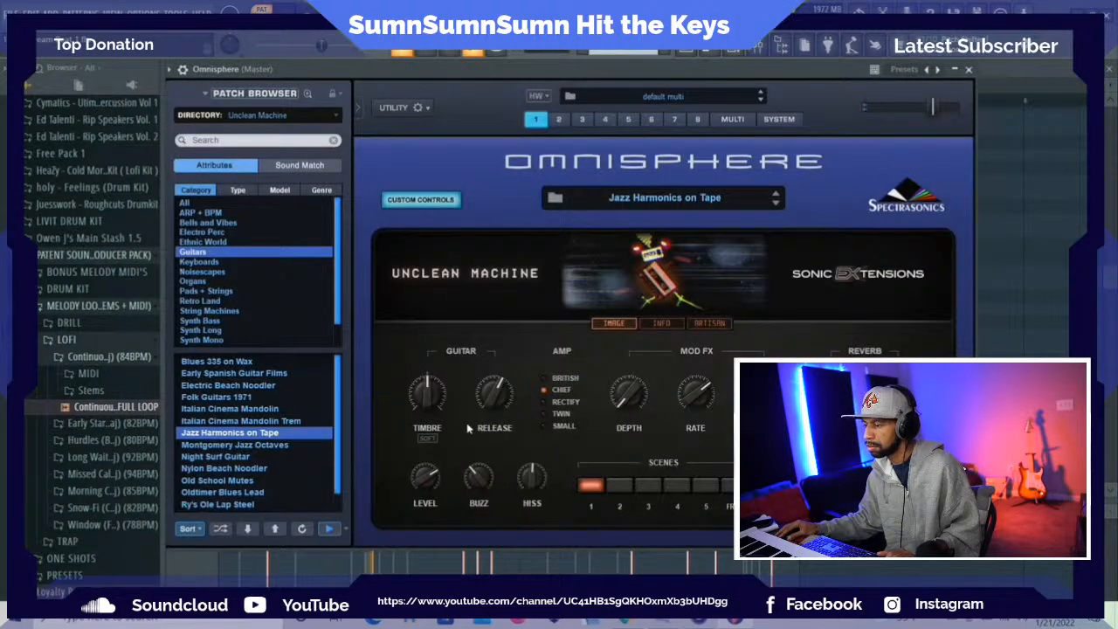
pyautogui.click(617, 487)
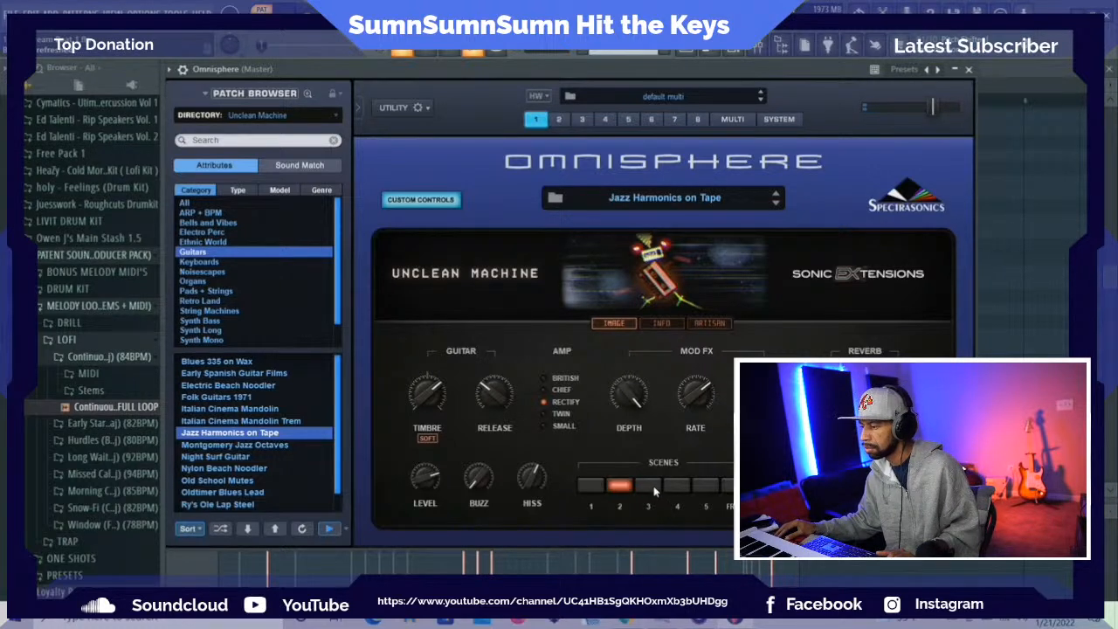
# Audition scenes 3, 4 and 5 of the Jazz Harmonics on Tape patch
pyautogui.click(648, 486)
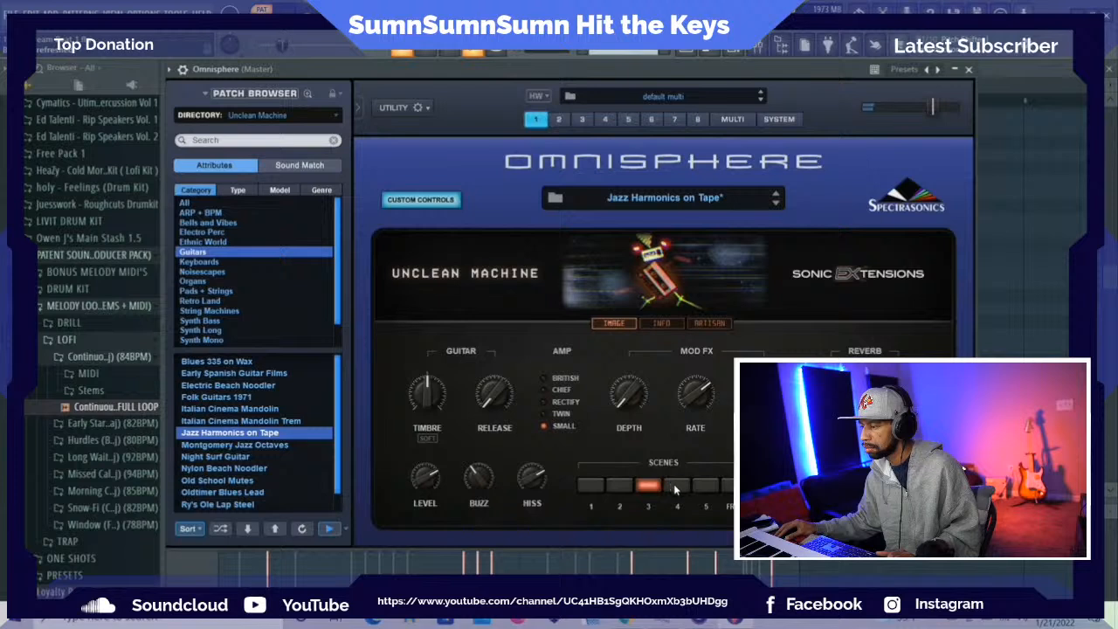
pyautogui.click(677, 486)
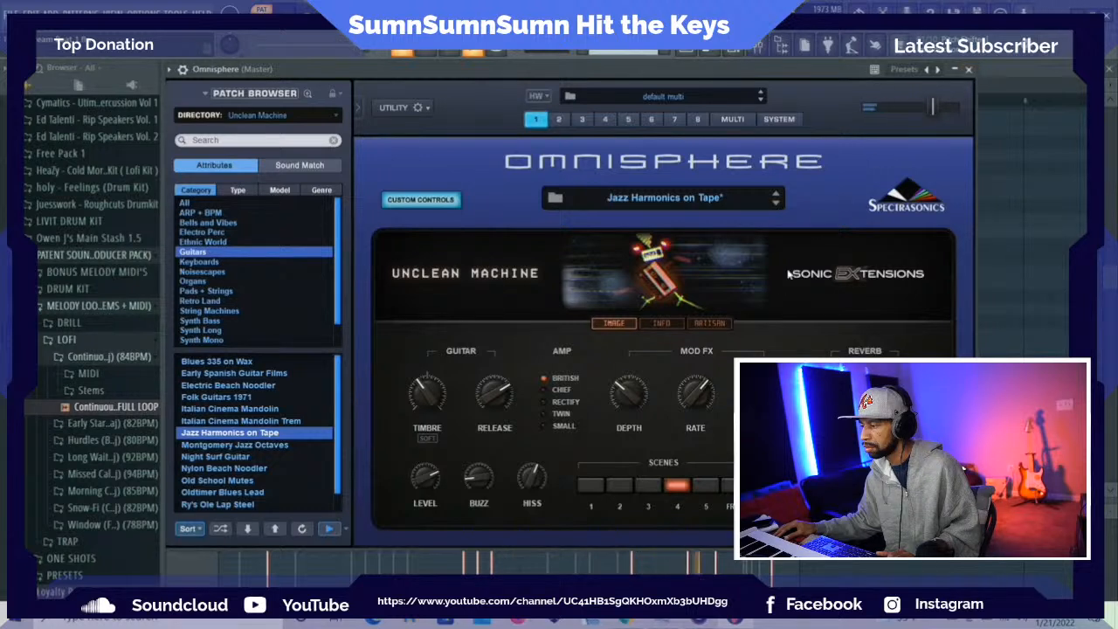
pyautogui.click(705, 488)
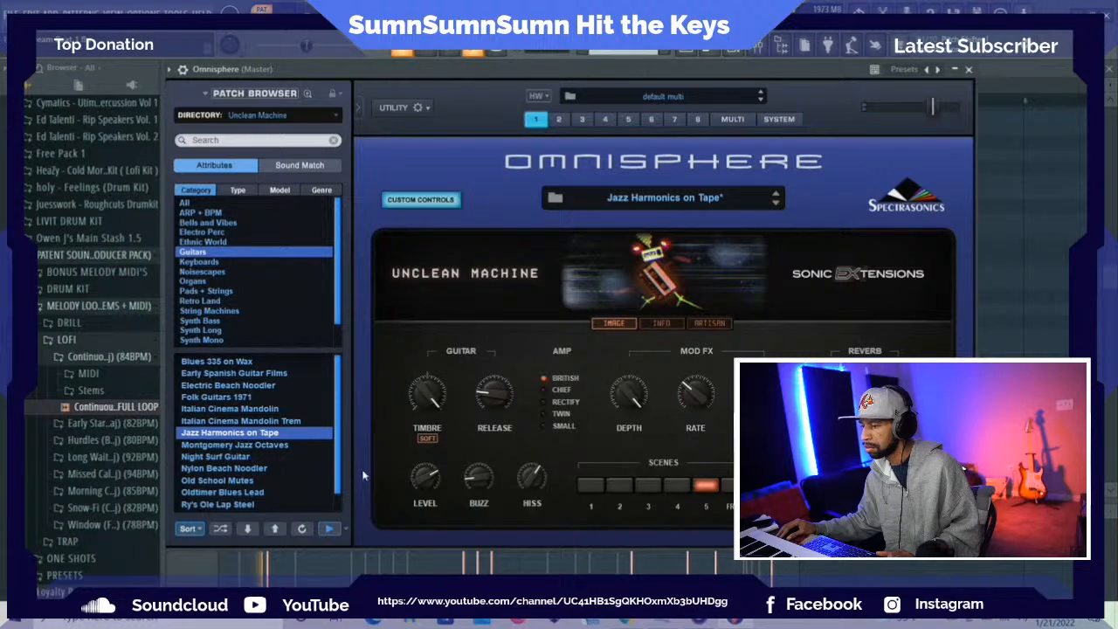
# Audition other Unclean Machine guitar patches, from Montgomery Jazz Octaves to Vintage 1957 Platter, plus Blues 335 on Wax and Early Spanish Guitar Films
pyautogui.click(272, 446)
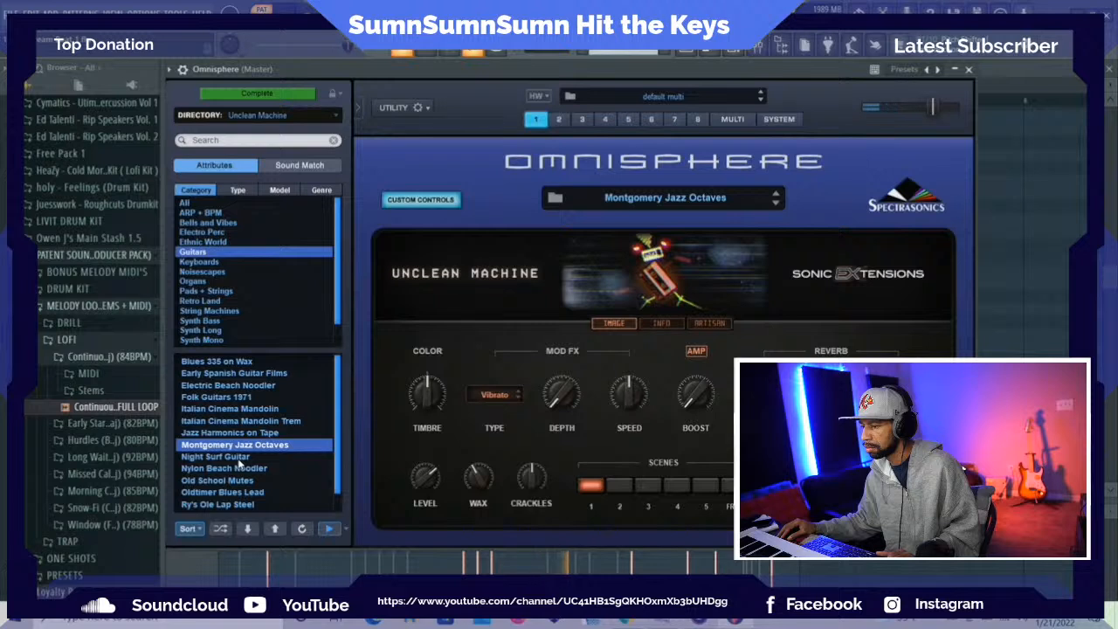
pyautogui.click(239, 459)
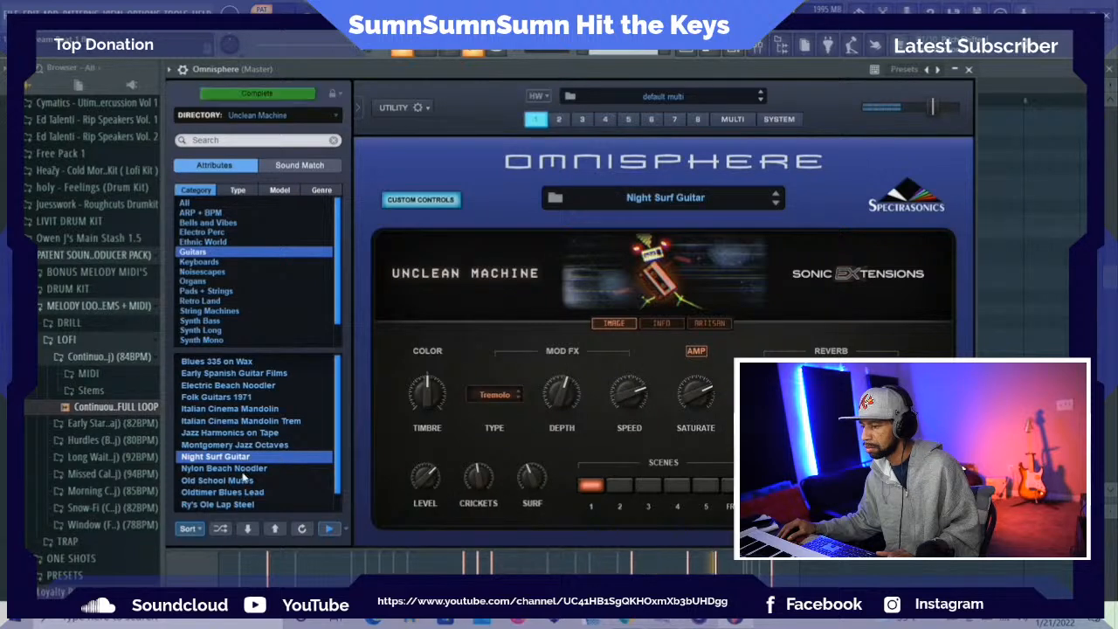
pyautogui.click(242, 481)
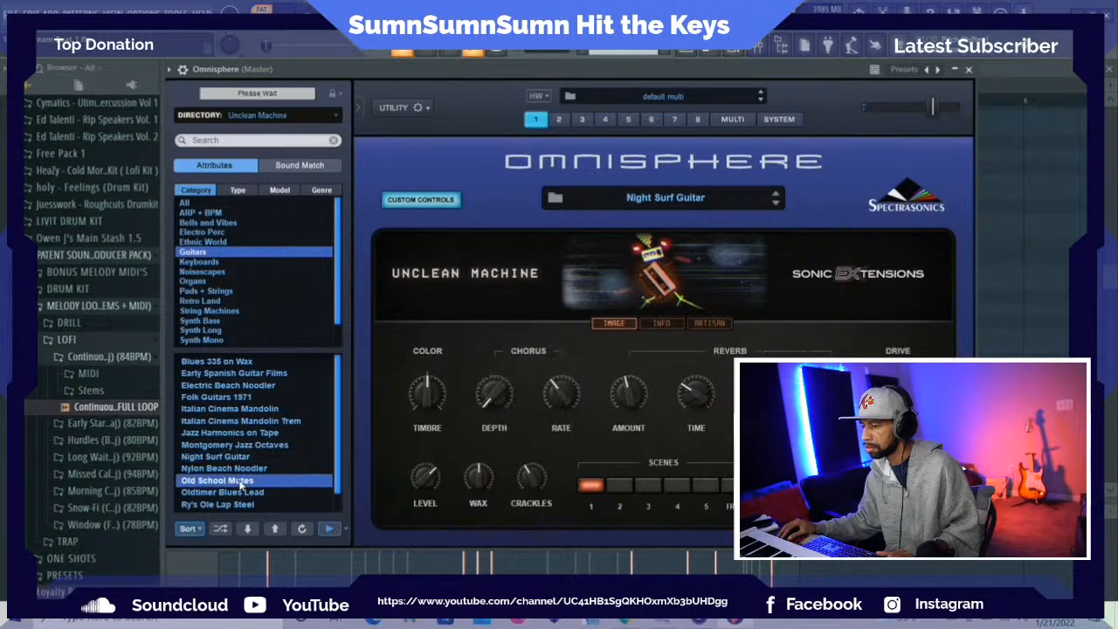
pyautogui.scroll(-1, 262, 475)
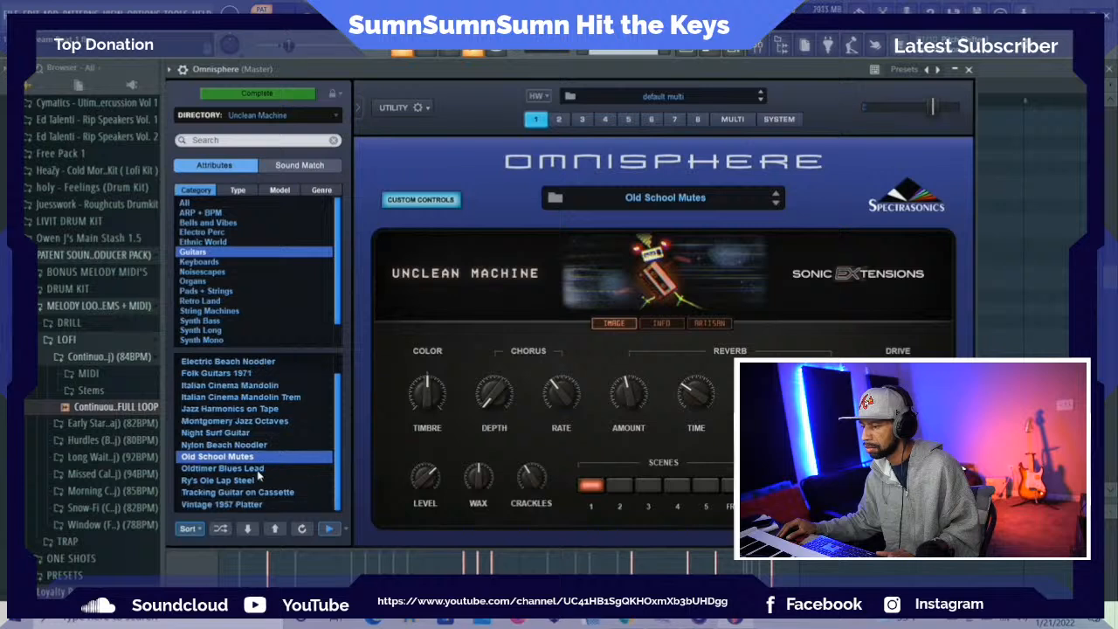
pyautogui.click(247, 480)
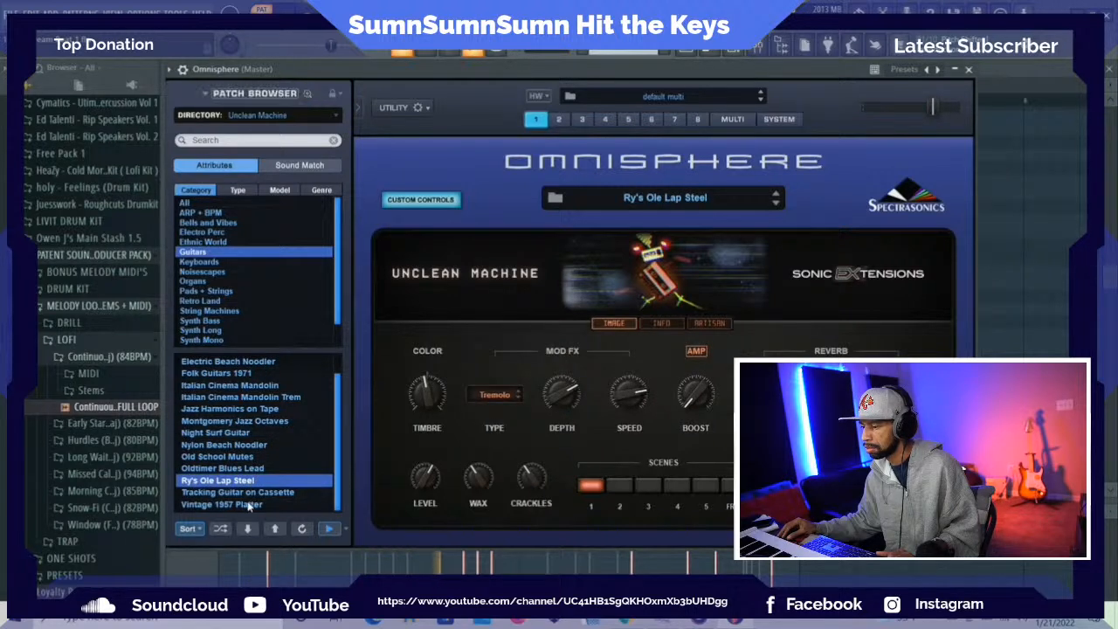
pyautogui.click(249, 505)
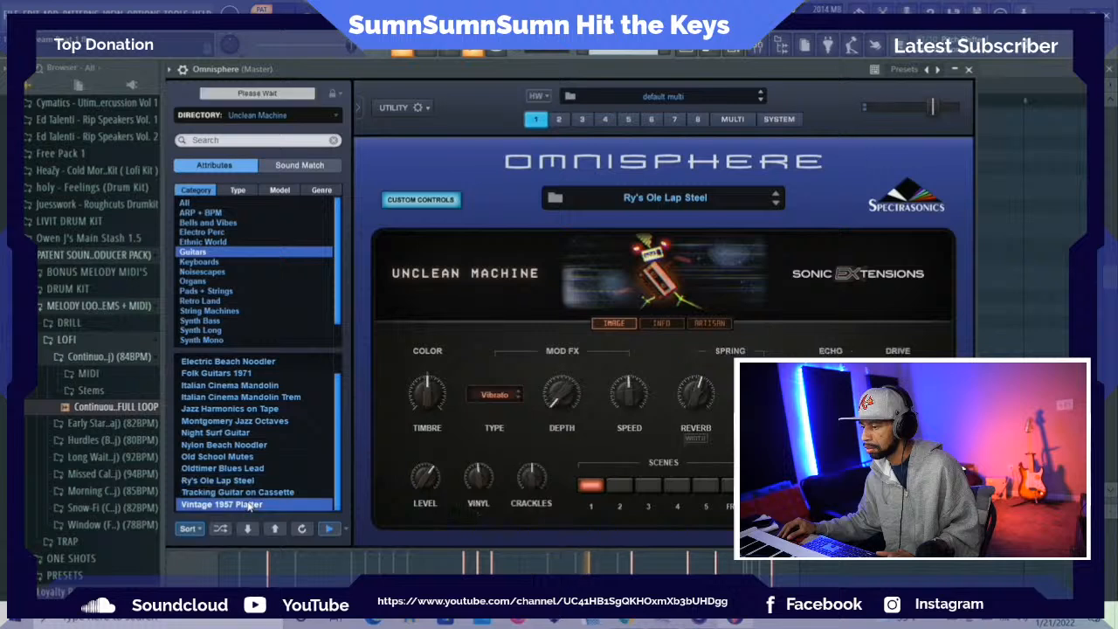
pyautogui.scroll(2, 256, 486)
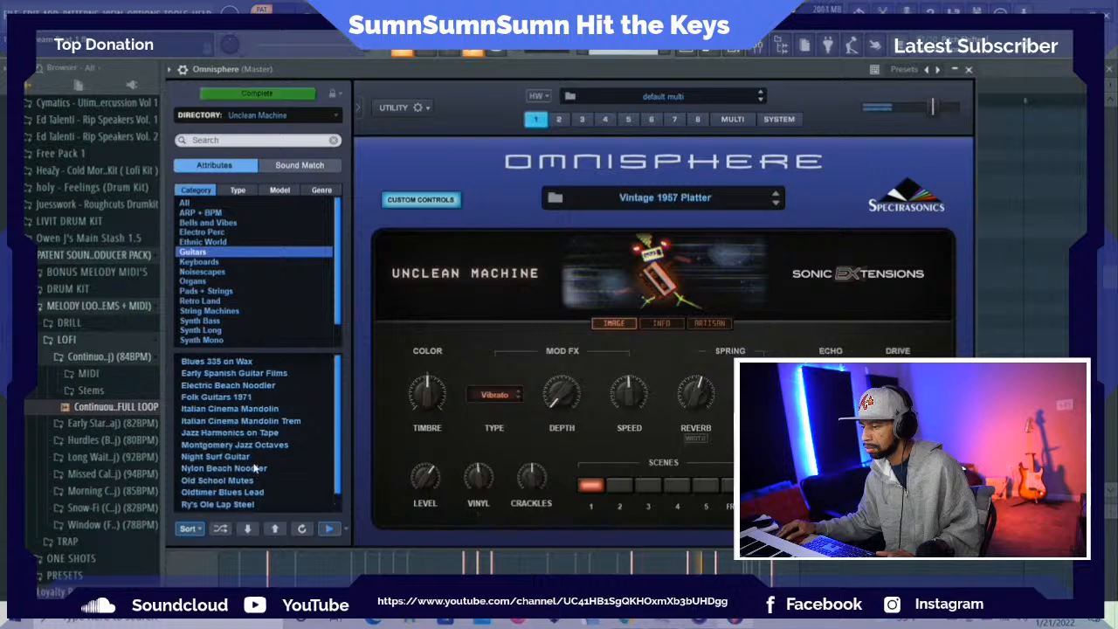
pyautogui.click(254, 362)
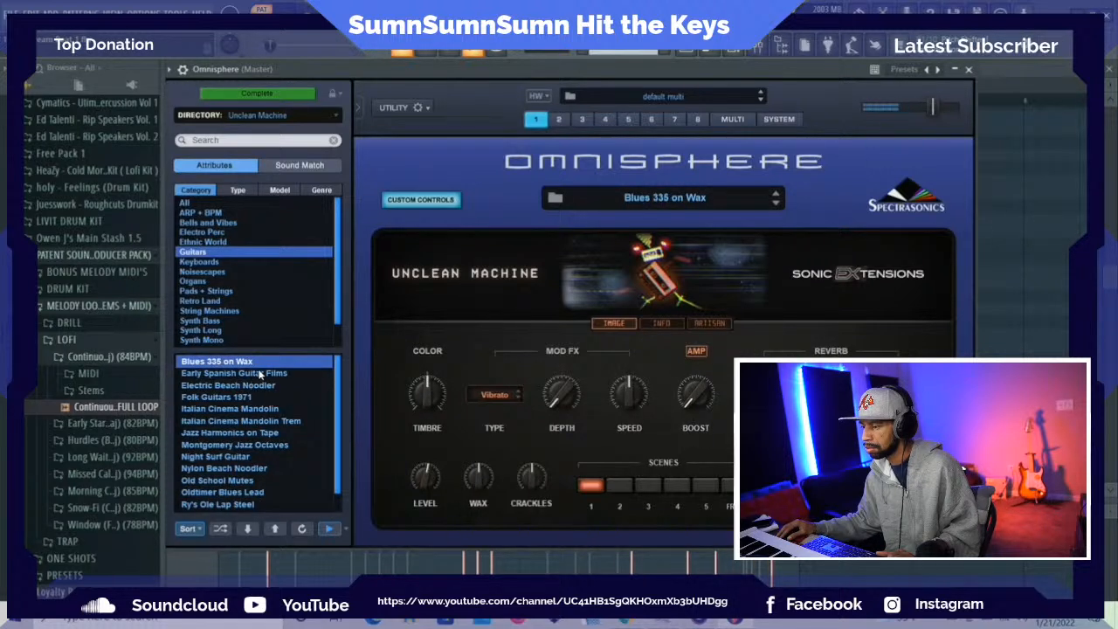
pyautogui.click(257, 375)
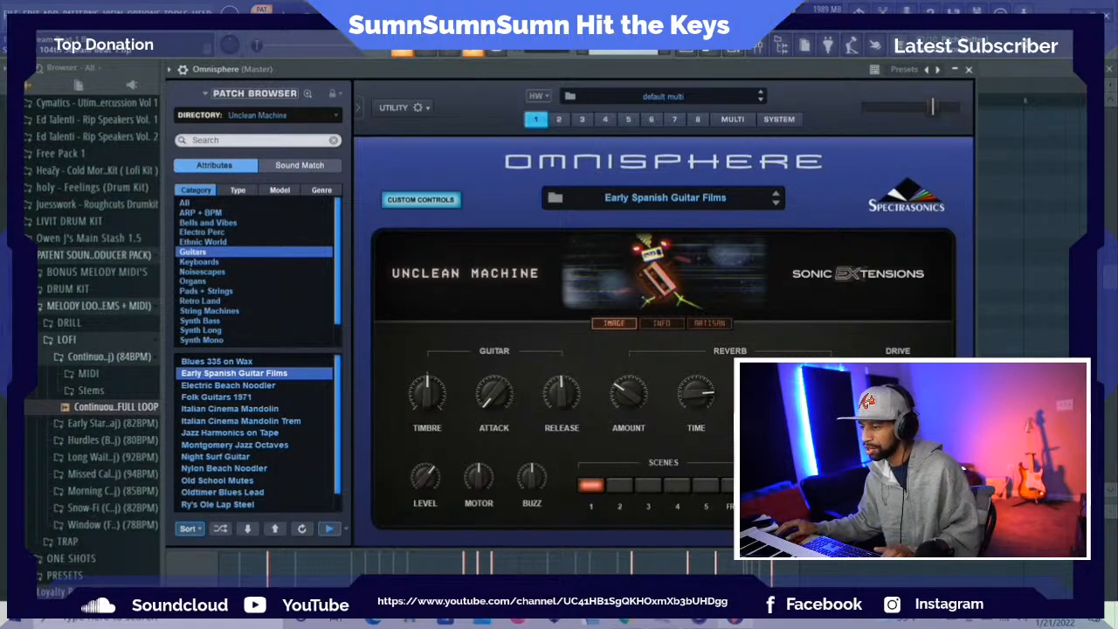
# Reload the Jazz Harmonics on Tape patch with scene 2 and close the Omnisphere window
pyautogui.click(242, 433)
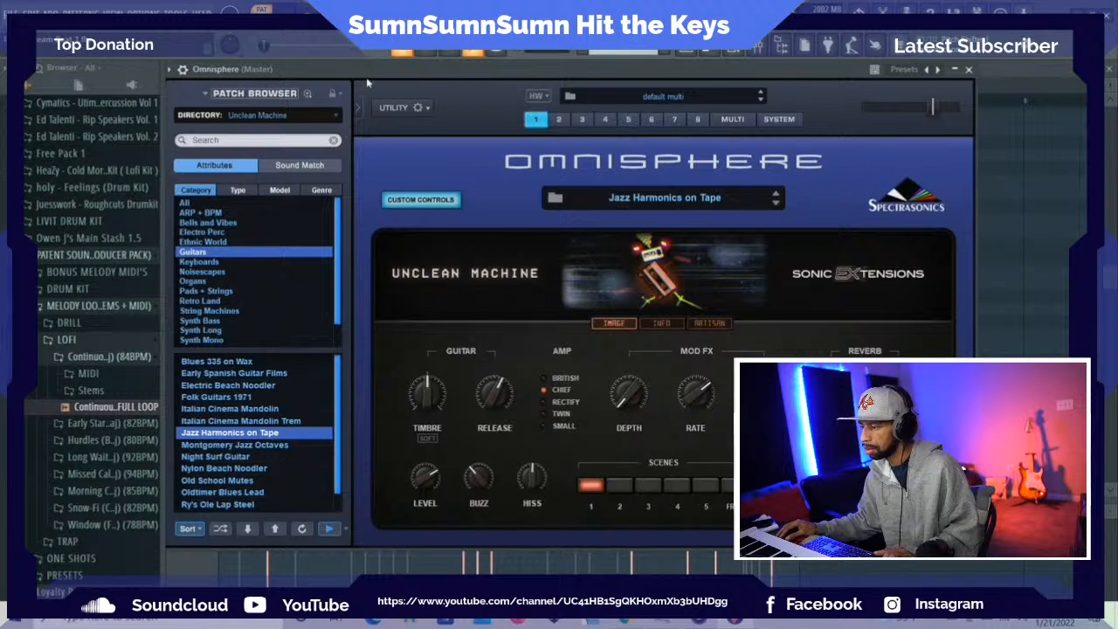
pyautogui.click(625, 486)
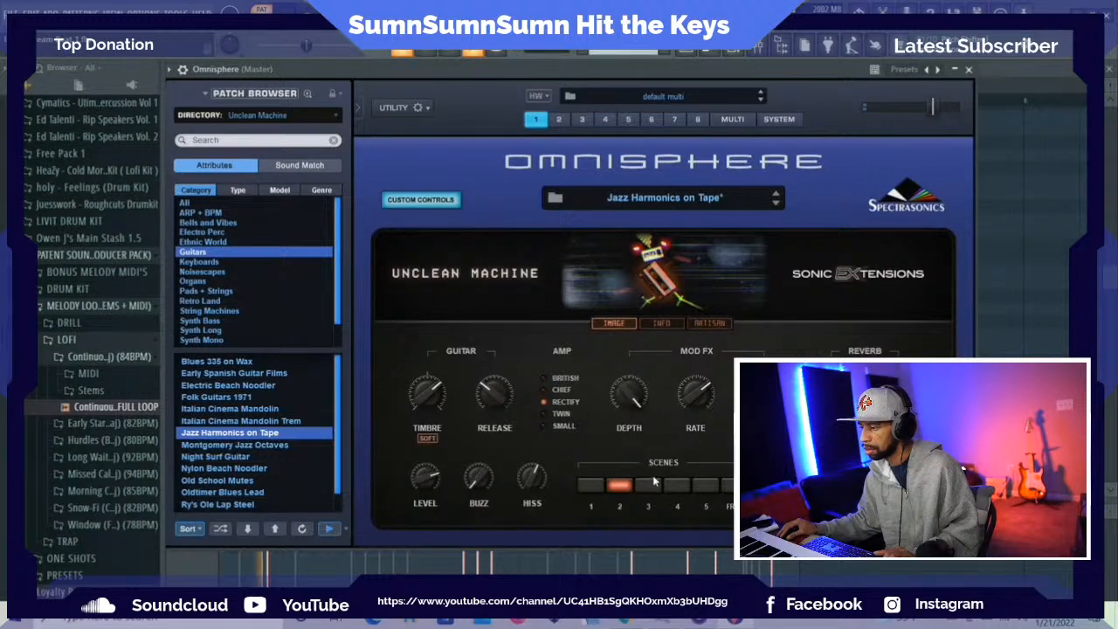
pyautogui.click(968, 69)
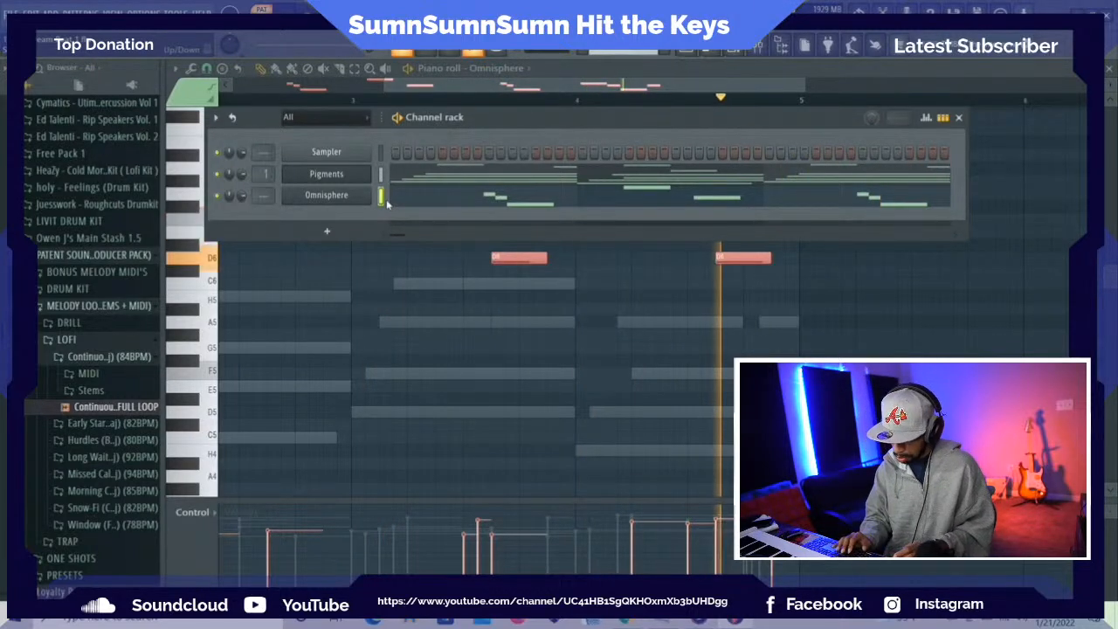
# Route the Omnisphere channel to mixer track 2 and pan that track about 44% left
pyautogui.hotkey('ctrl', 'l')
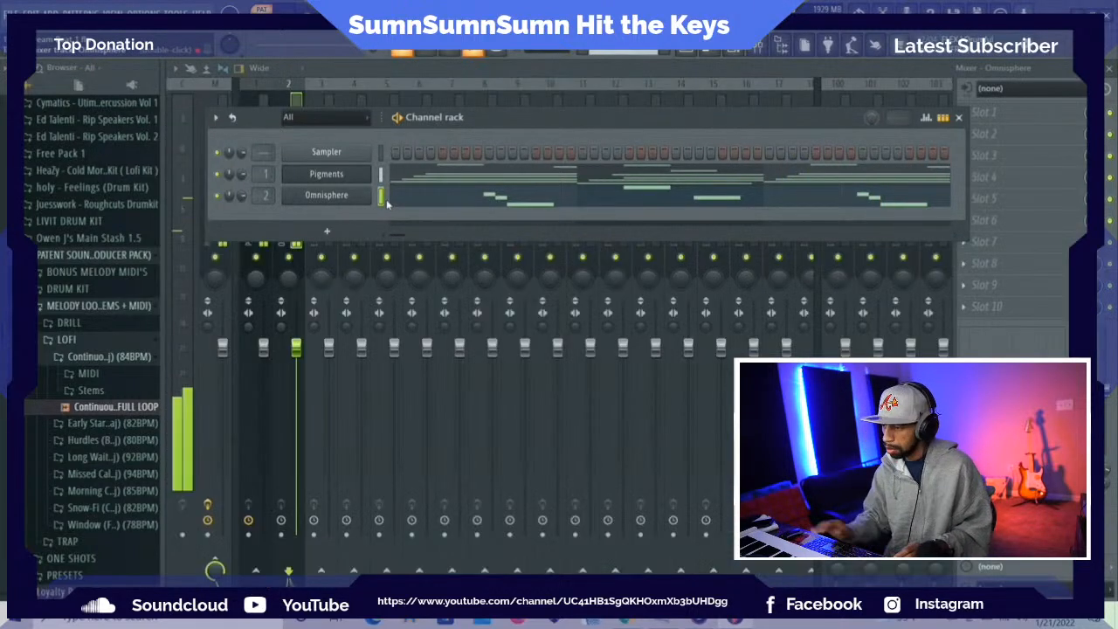
pyautogui.click(319, 101)
pyautogui.click(289, 280)
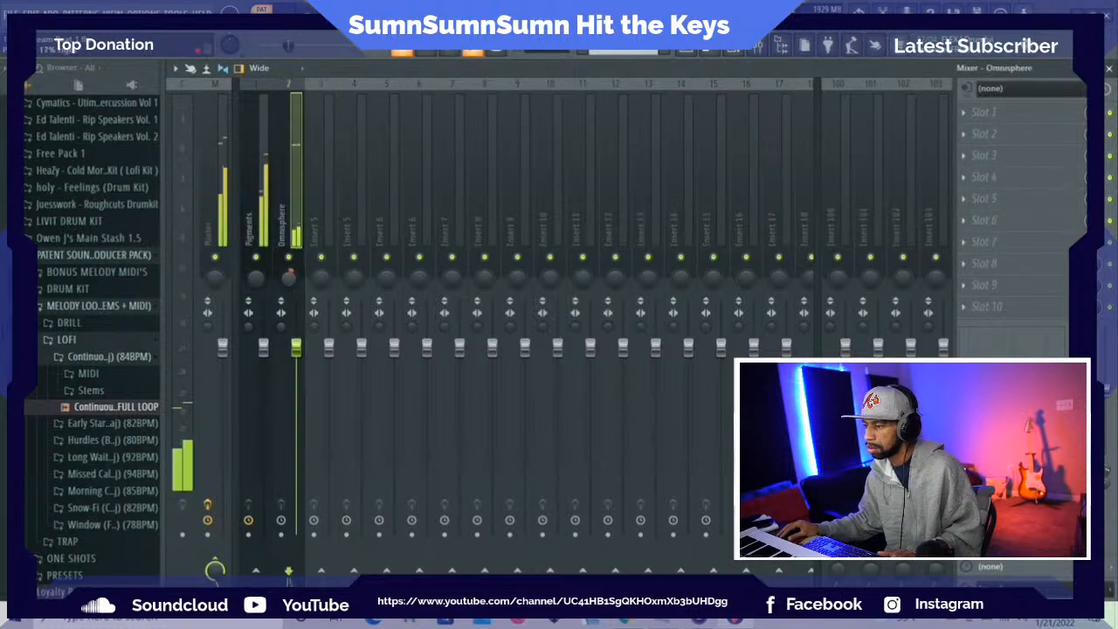
pyautogui.moveTo(288, 279); pyautogui.dragTo(288, 285)
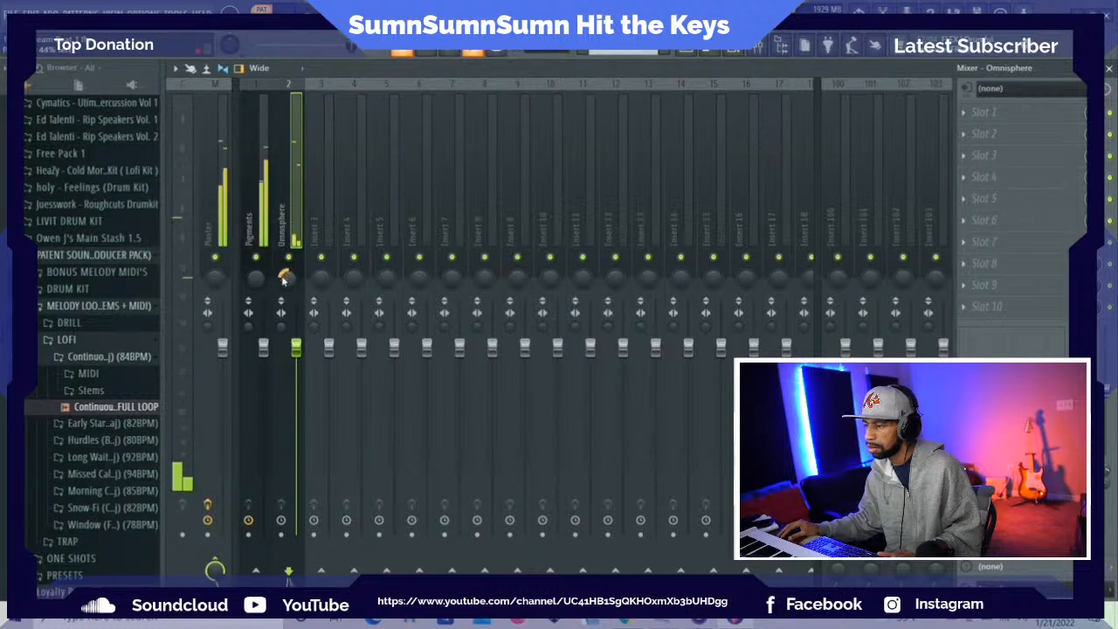
pyautogui.click(267, 206)
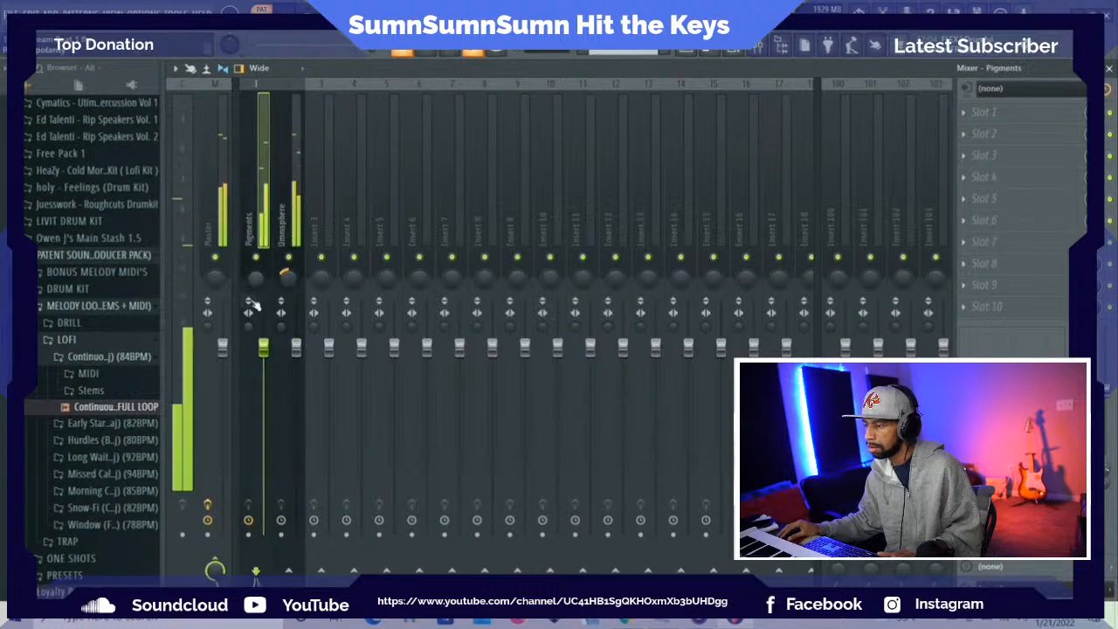
pyautogui.click(212, 210)
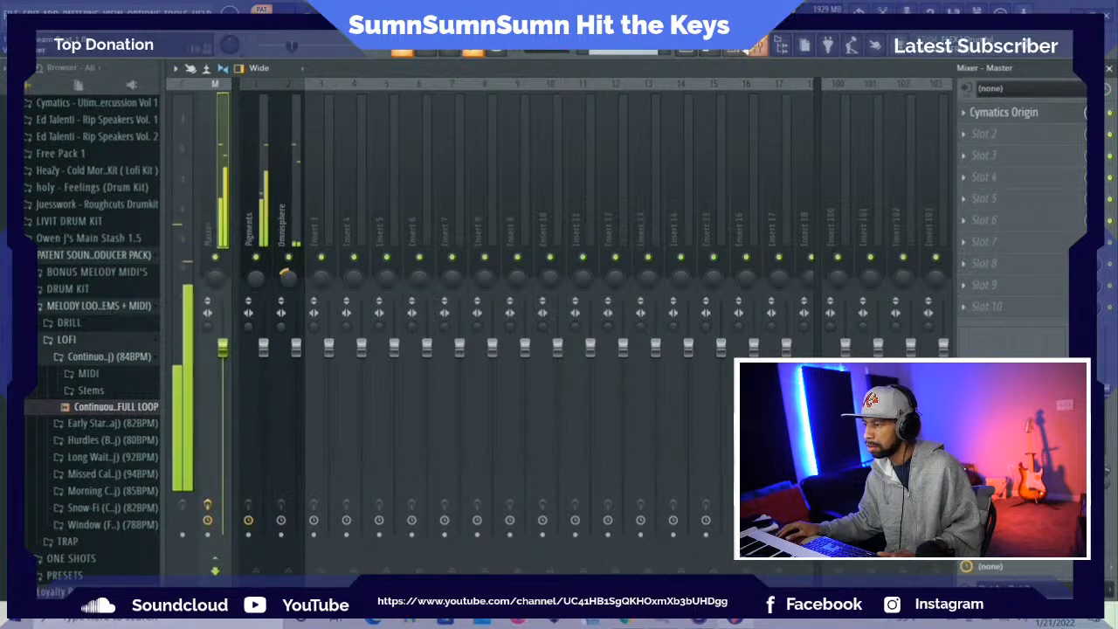
pyautogui.press('F6')
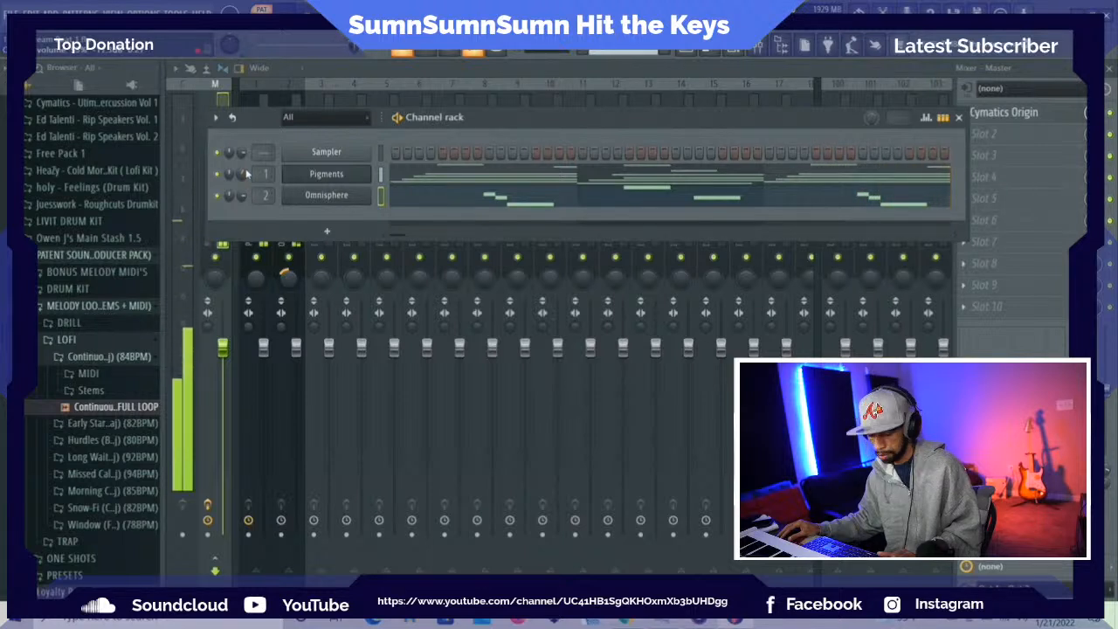
pyautogui.press('XF86AudioRaiseVolume')
pyautogui.press('XF86AudioRaiseVolume')
pyautogui.press('XF86AudioRaiseVolume')
pyautogui.press('XF86AudioRaiseVolume')
pyautogui.press('XF86AudioRaiseVolume')
pyautogui.press('XF86AudioRaiseVolume')
pyautogui.press('XF86AudioRaiseVolume')
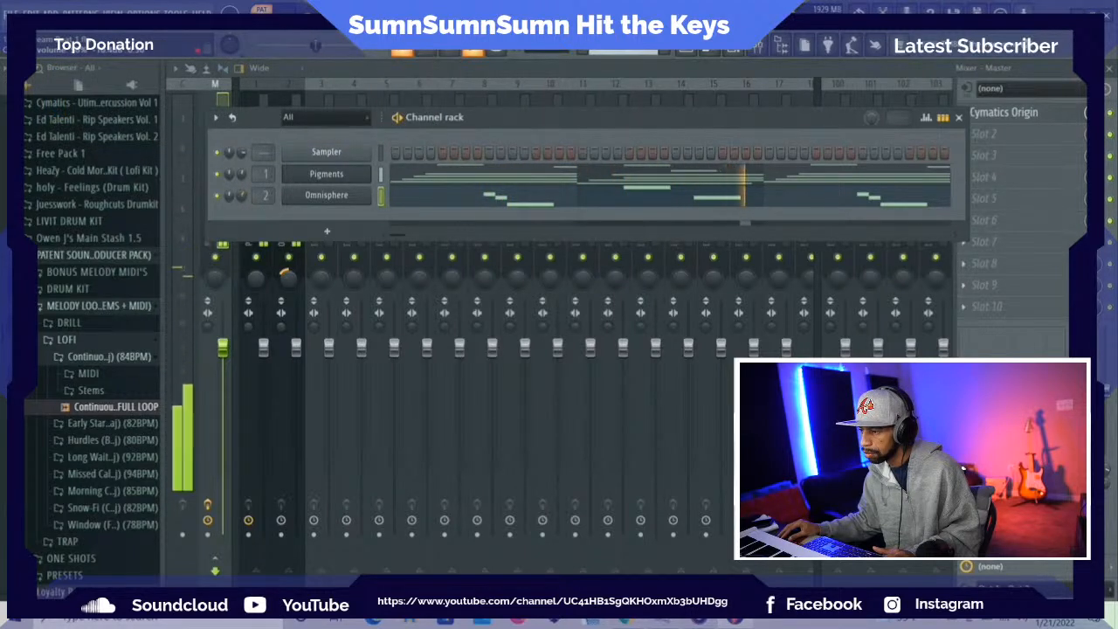
# Lower the Omnisphere mixer track's volume fader slightly below its default level
pyautogui.click(293, 101)
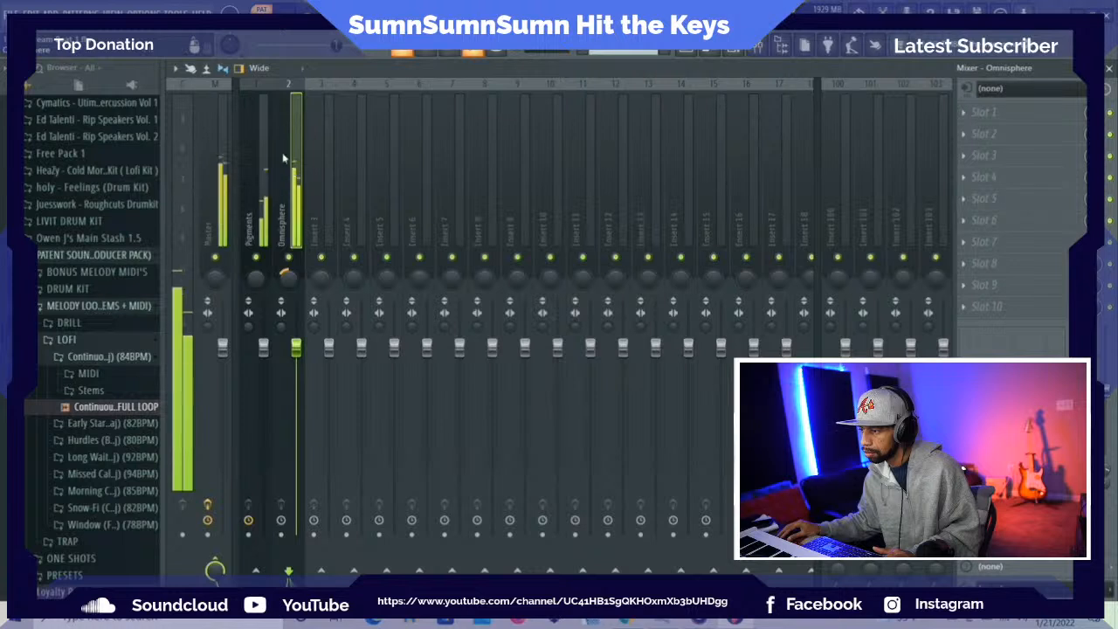
pyautogui.moveTo(296, 347); pyautogui.dragTo(297, 358)
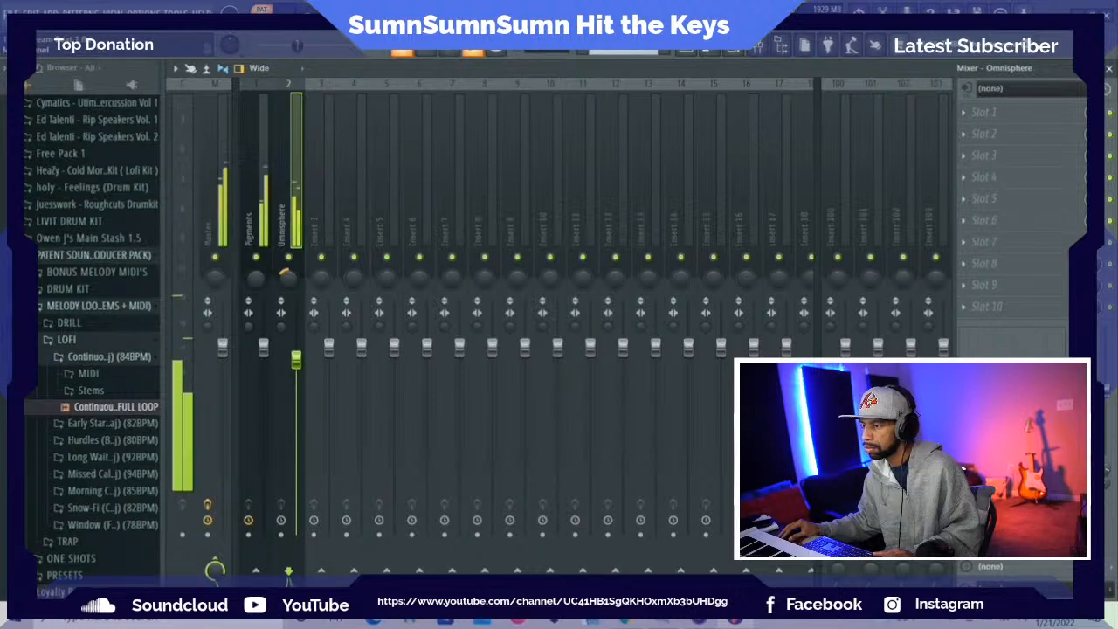
pyautogui.click(52, 13)
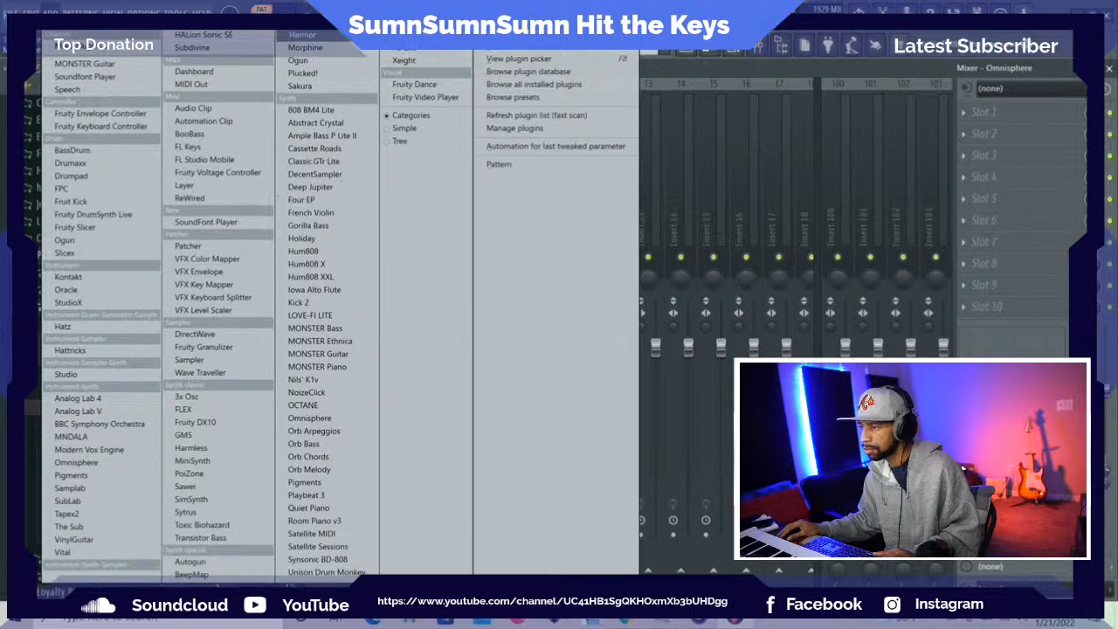
pyautogui.click(303, 35)
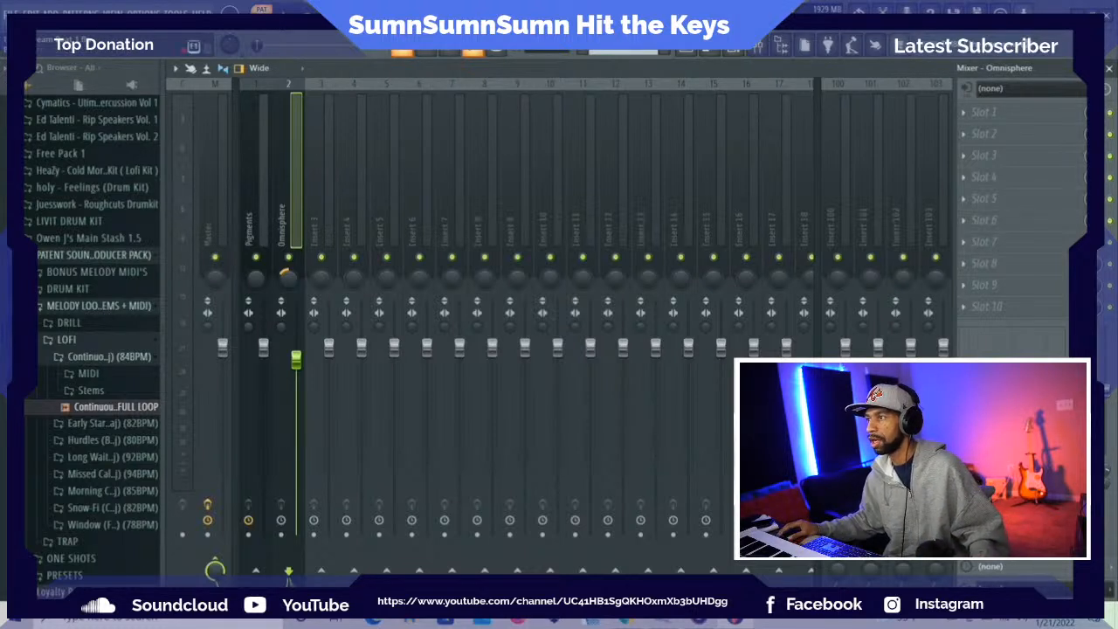
pyautogui.click(51, 12)
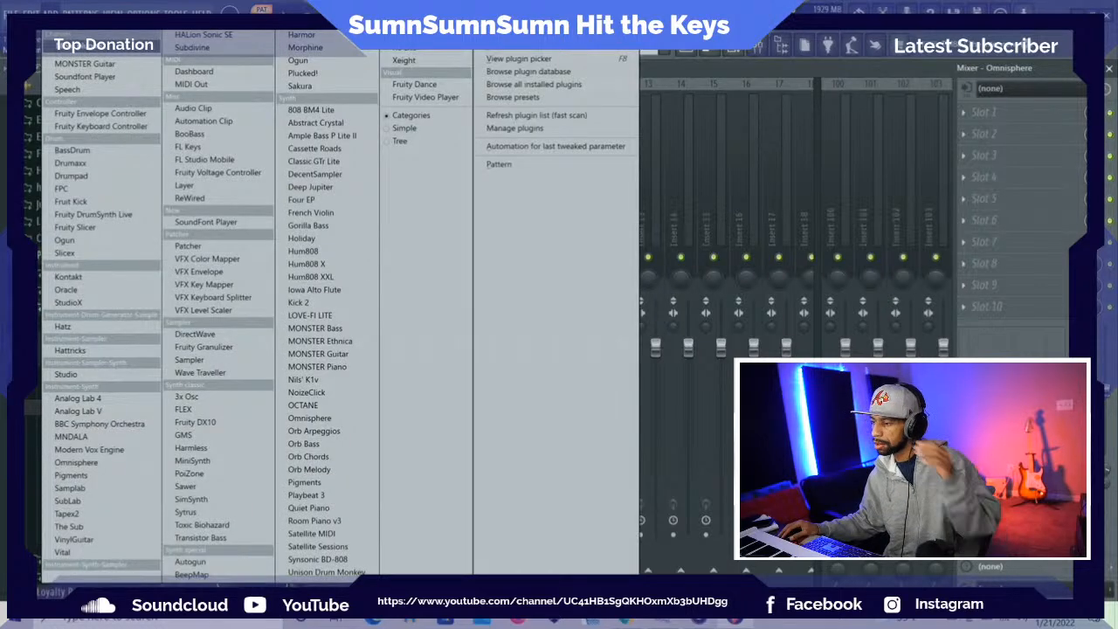
pyautogui.click(144, 12)
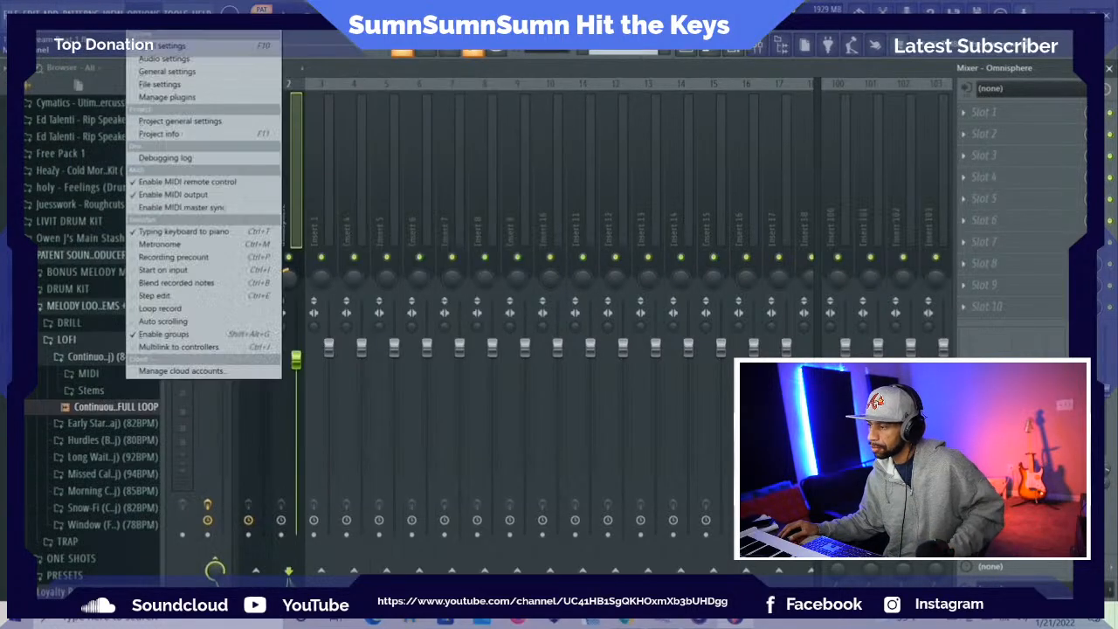
pyautogui.click(296, 143)
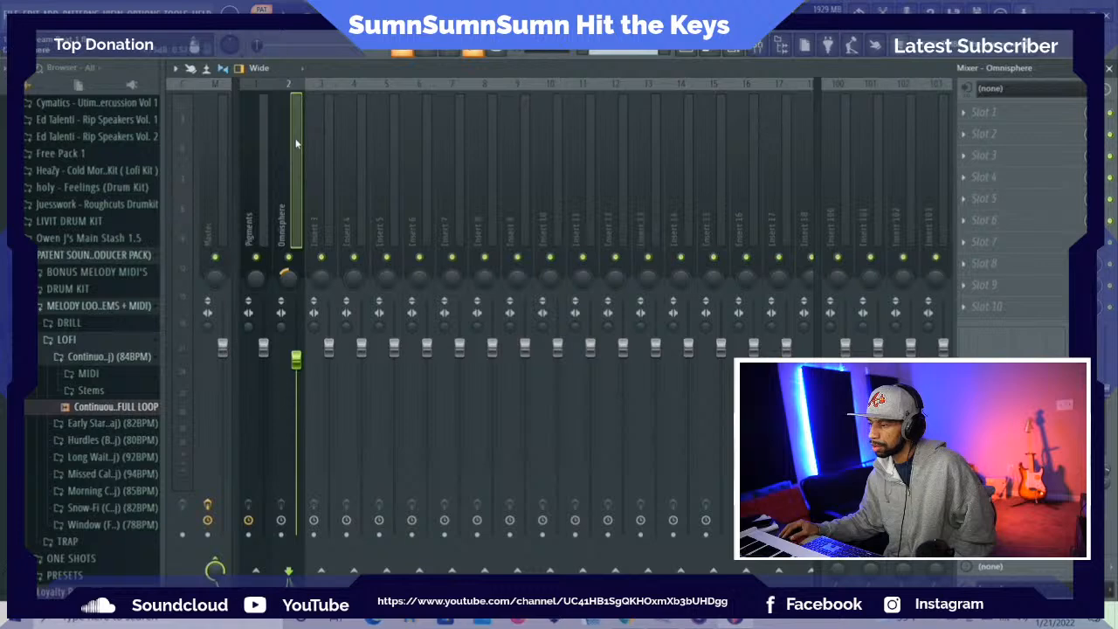
# Load CamelCrusher in the Omnisphere track's first effect slot at about 20% mix level and lower the track's fader a little further
pyautogui.click(974, 112)
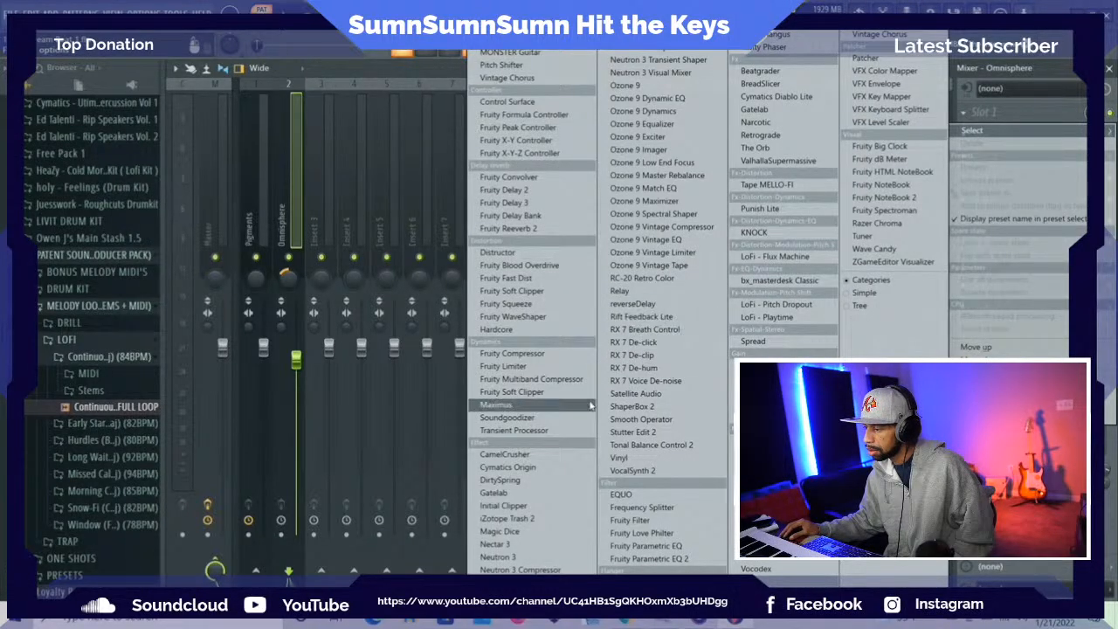
pyautogui.click(540, 456)
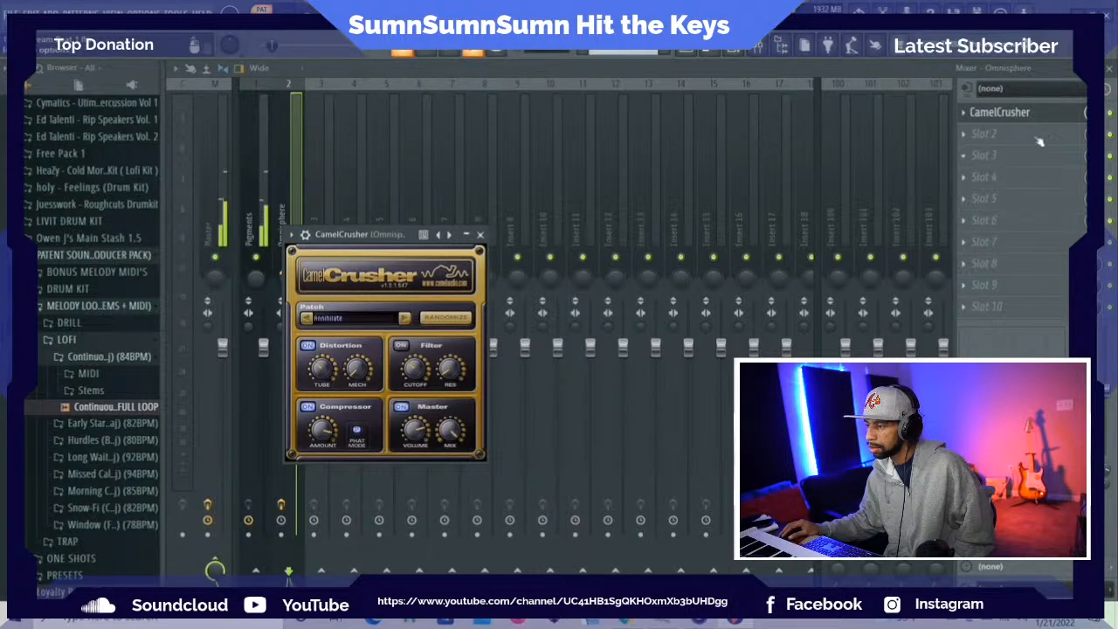
pyautogui.moveTo(1088, 112); pyautogui.dragTo(1089, 157)
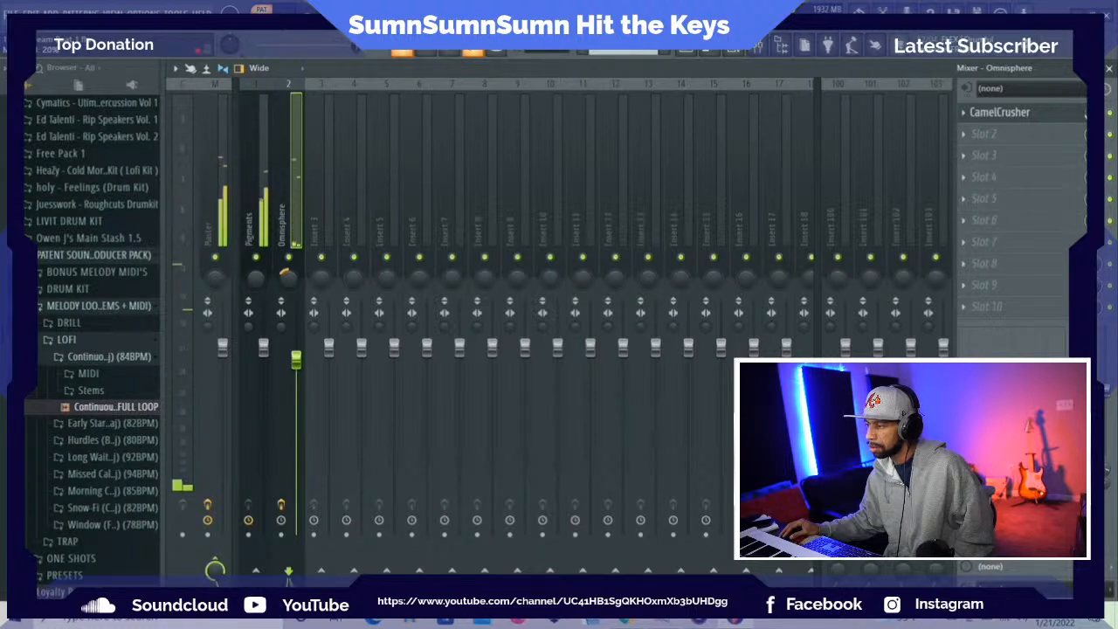
pyautogui.moveTo(300, 359); pyautogui.dragTo(299, 366)
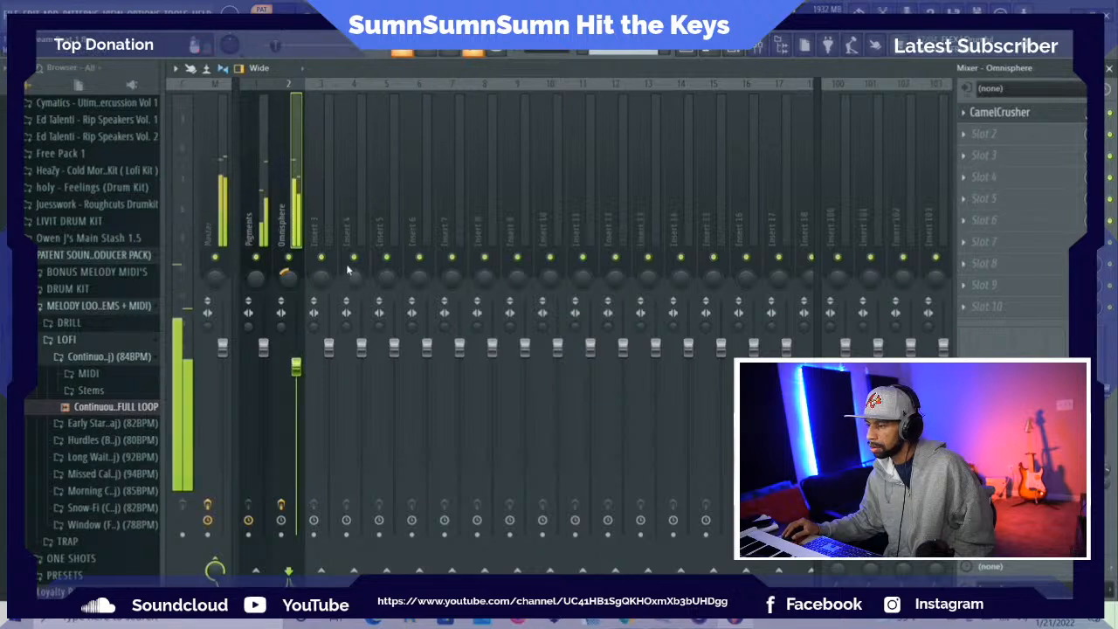
pyautogui.moveTo(297, 370); pyautogui.dragTo(297, 374)
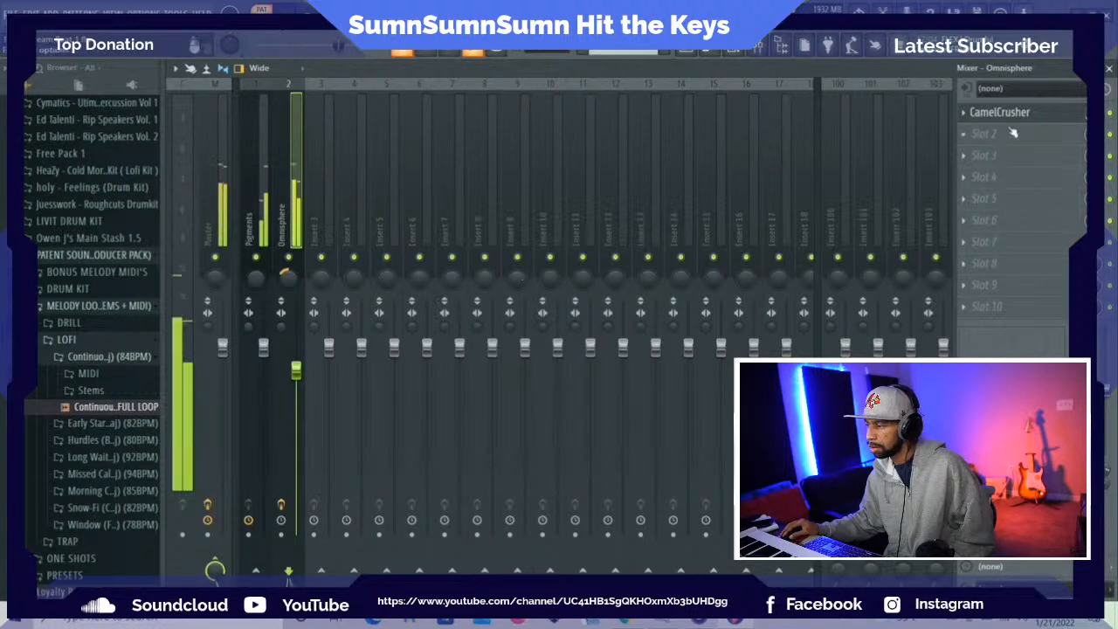
# Load Fruity Delay 3 in the Omnisphere track's second effect slot with the Ping pong preset, reduce its wet output, and close it
pyautogui.click(966, 136)
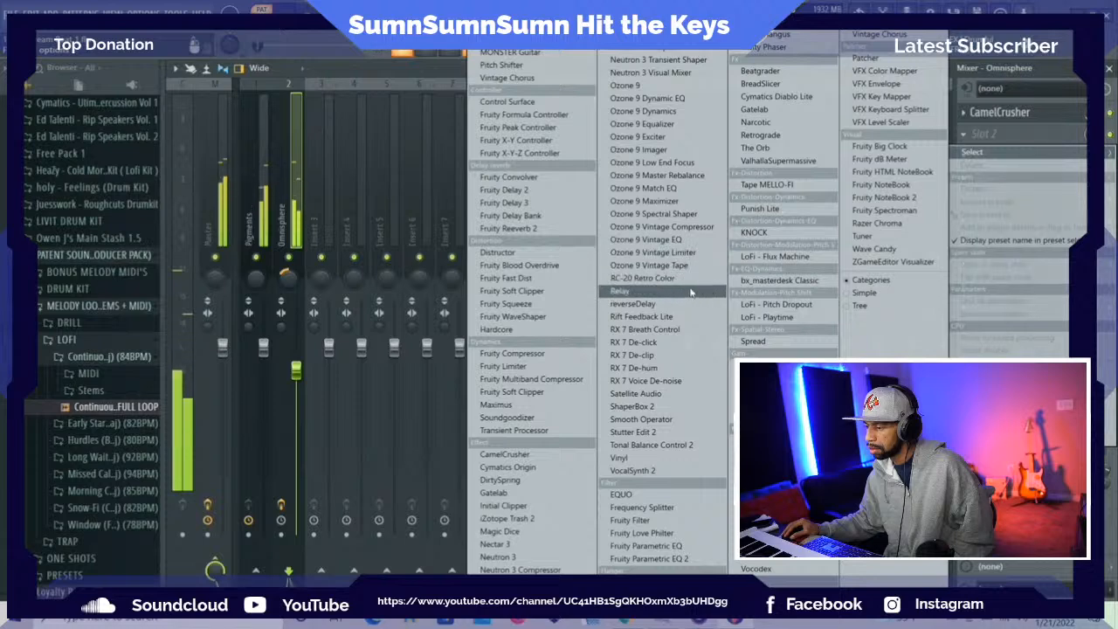
pyautogui.click(570, 202)
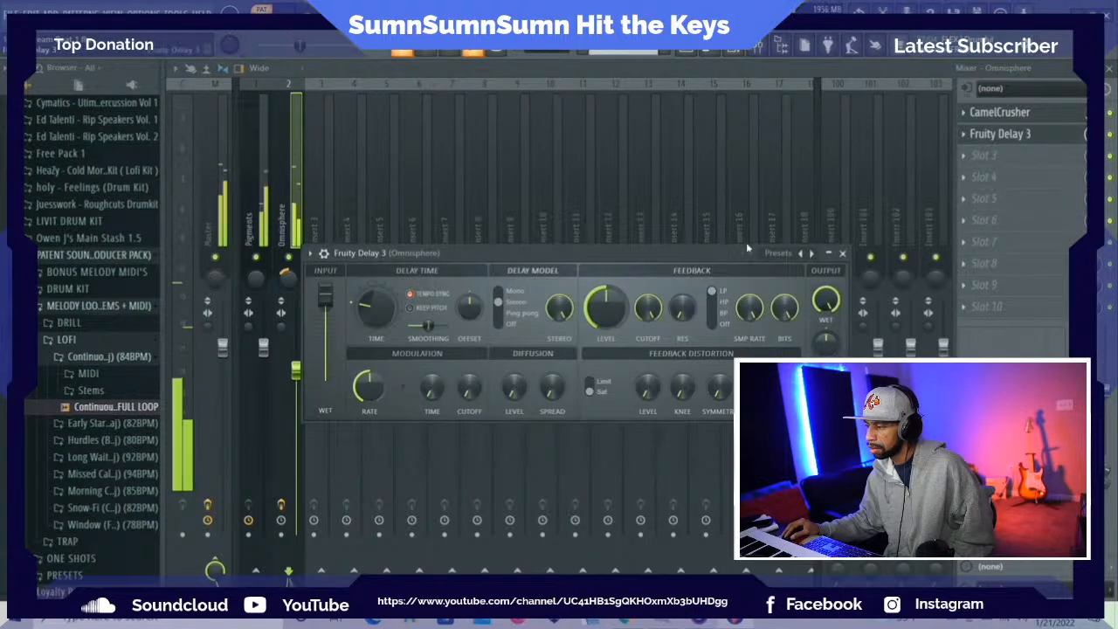
pyautogui.click(776, 252)
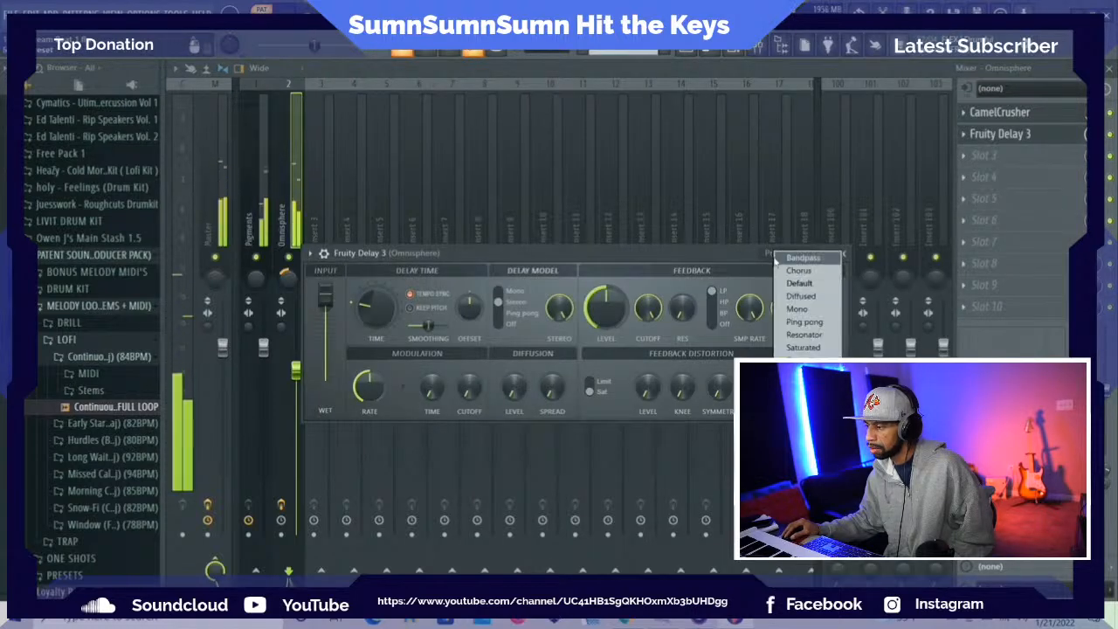
pyautogui.click(791, 323)
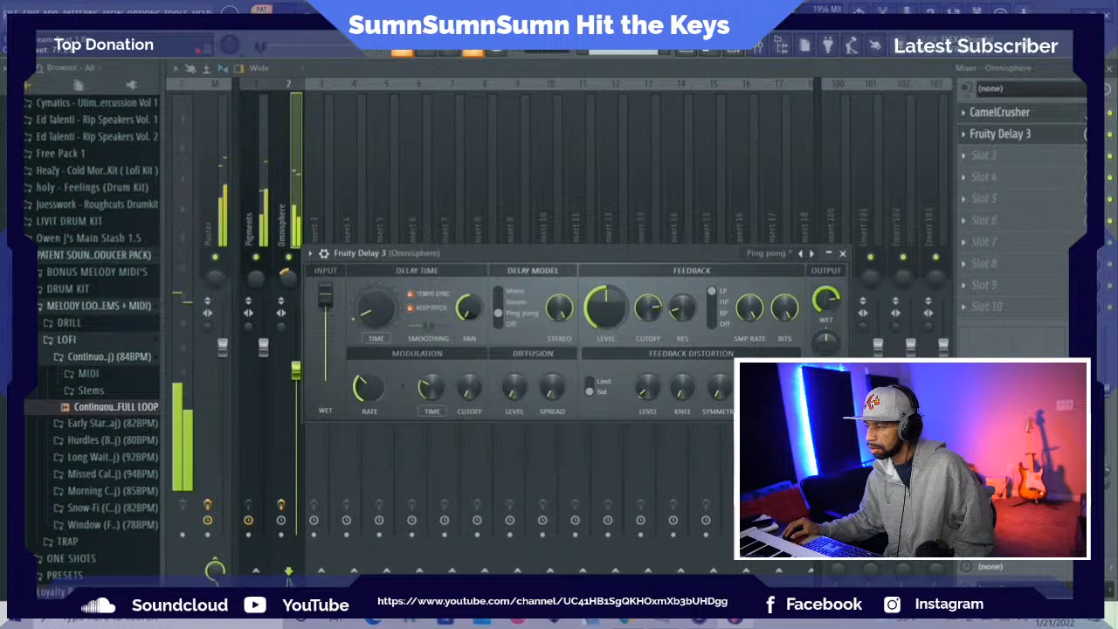
pyautogui.click(842, 253)
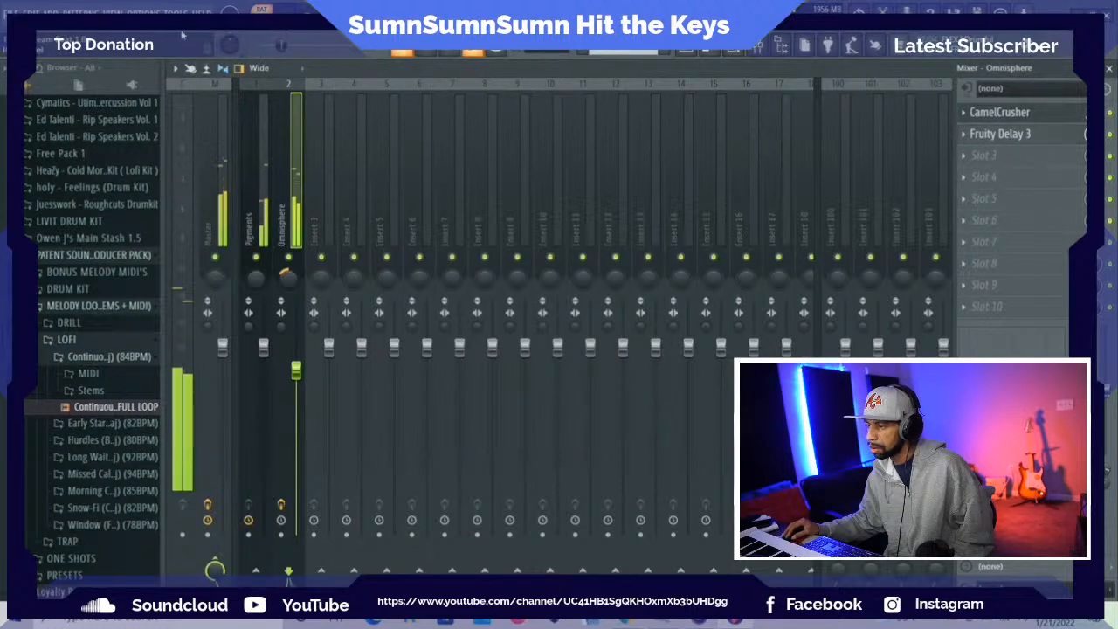
# Save the project
pyautogui.click(50, 11)
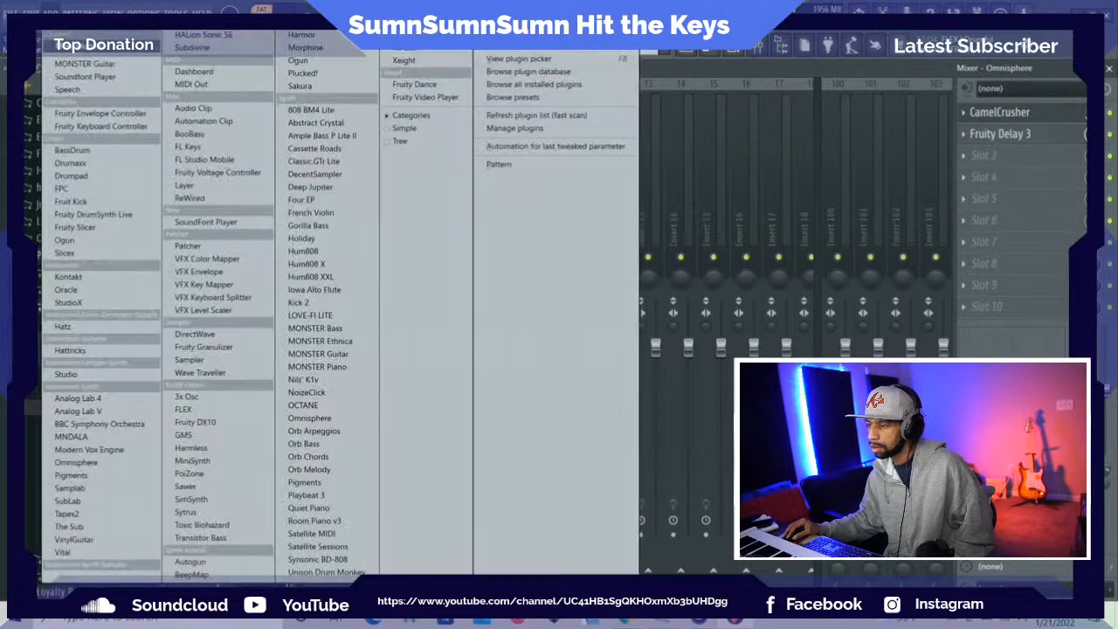
pyautogui.moveTo(11, 13)
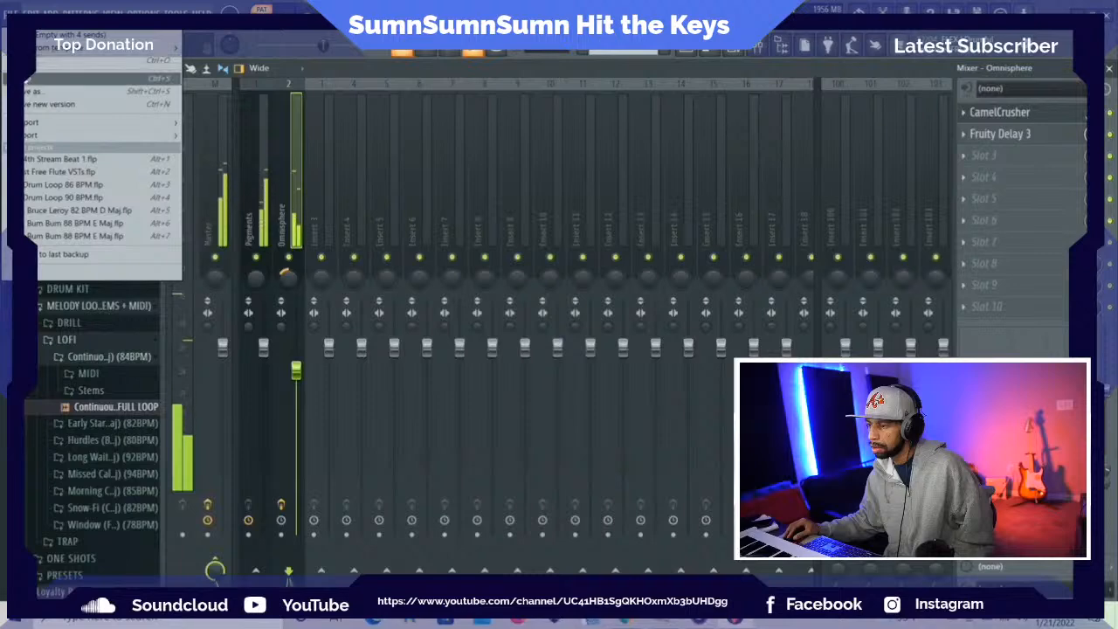
pyautogui.click(35, 80)
# Add an Analog Lab V instrument channel and move its window so the whole preset browser is in view
pyautogui.click(50, 11)
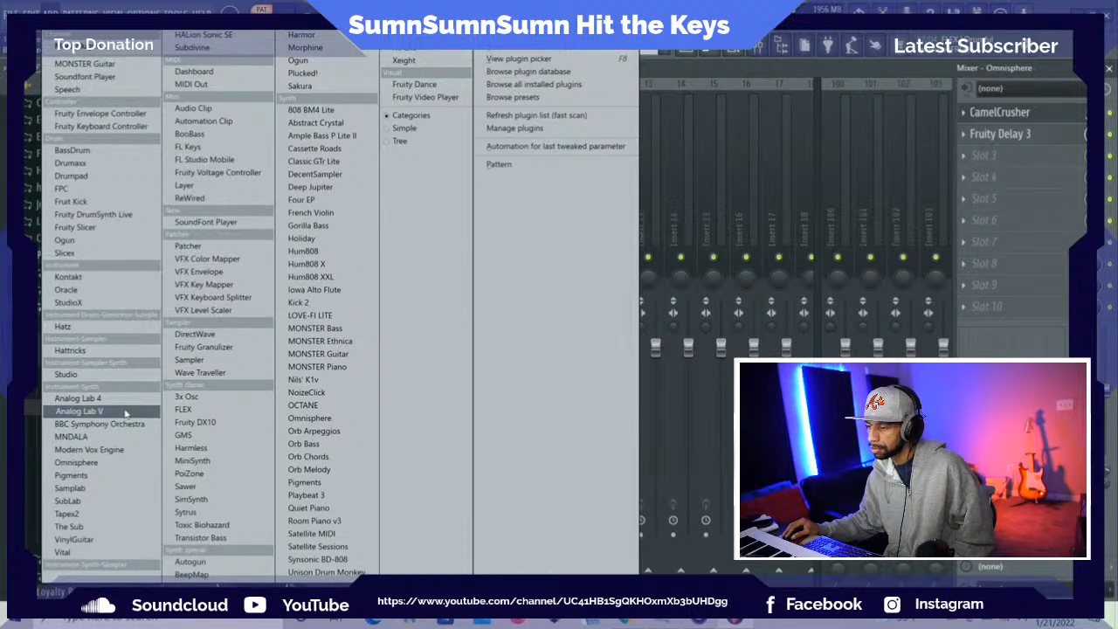
pyautogui.click(125, 411)
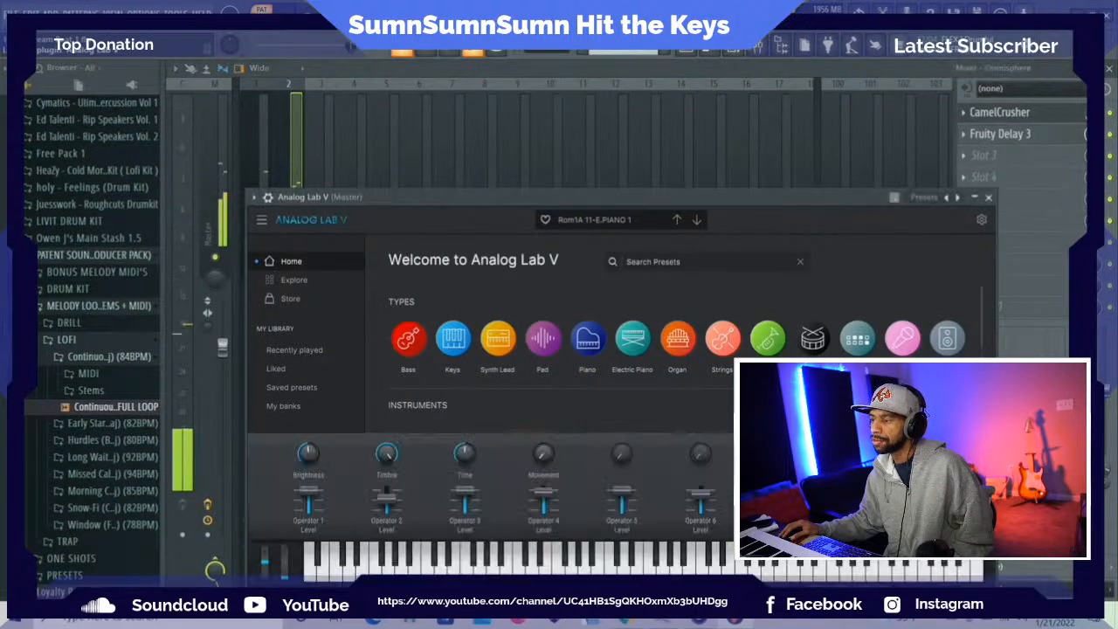
pyautogui.moveTo(371, 196); pyautogui.dragTo(293, 67)
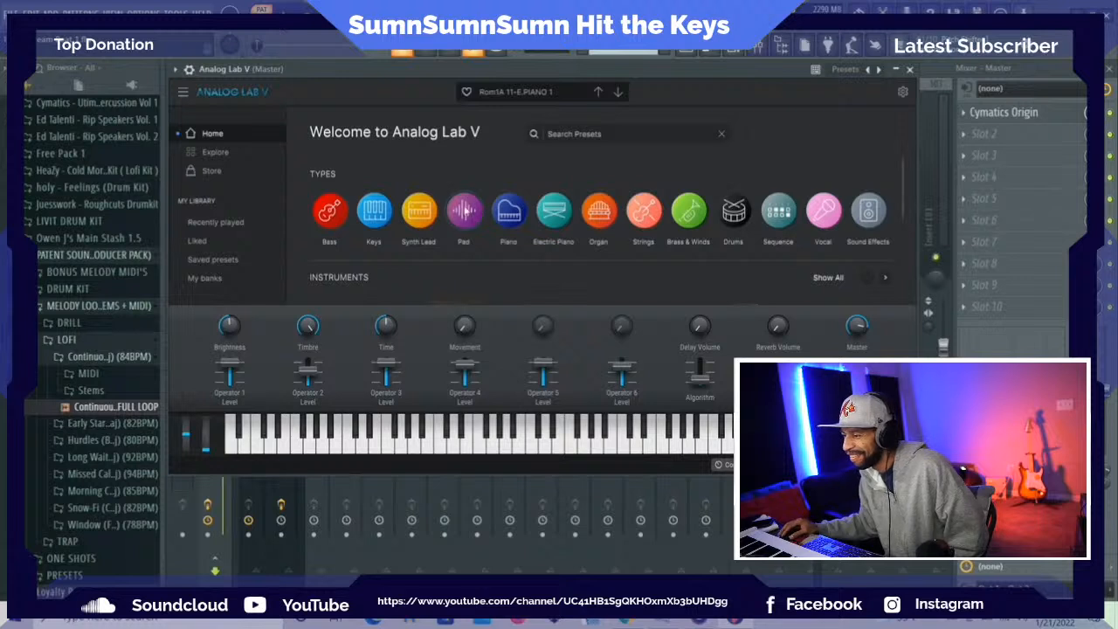
# Filter the Analog Lab V presets to Piano, sort them by type and load American Grey Road
pyautogui.click(511, 241)
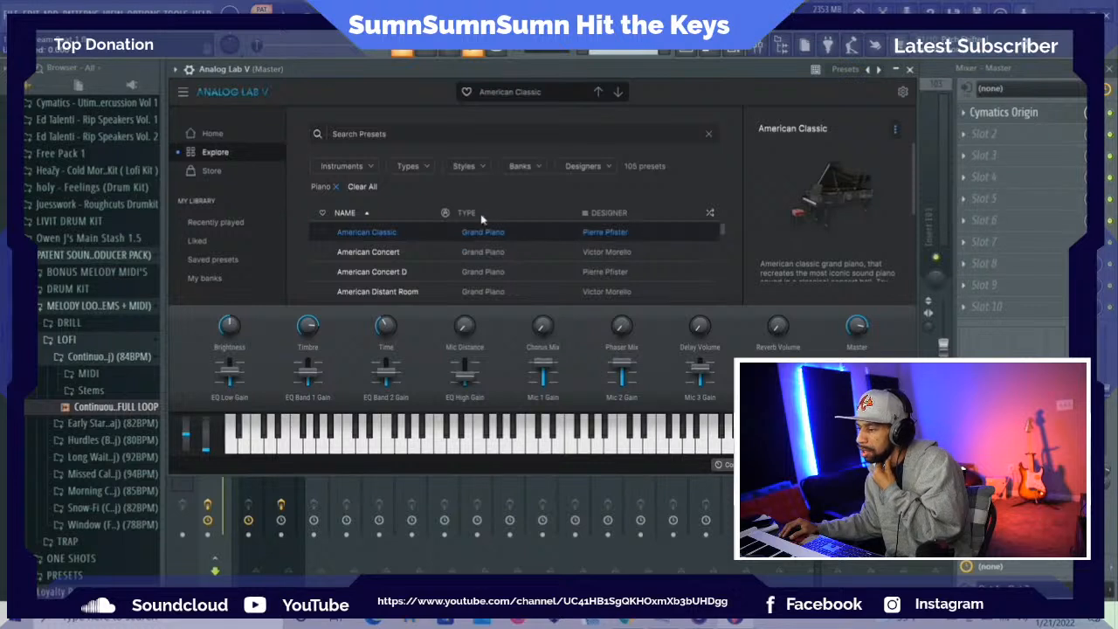
pyautogui.click(477, 216)
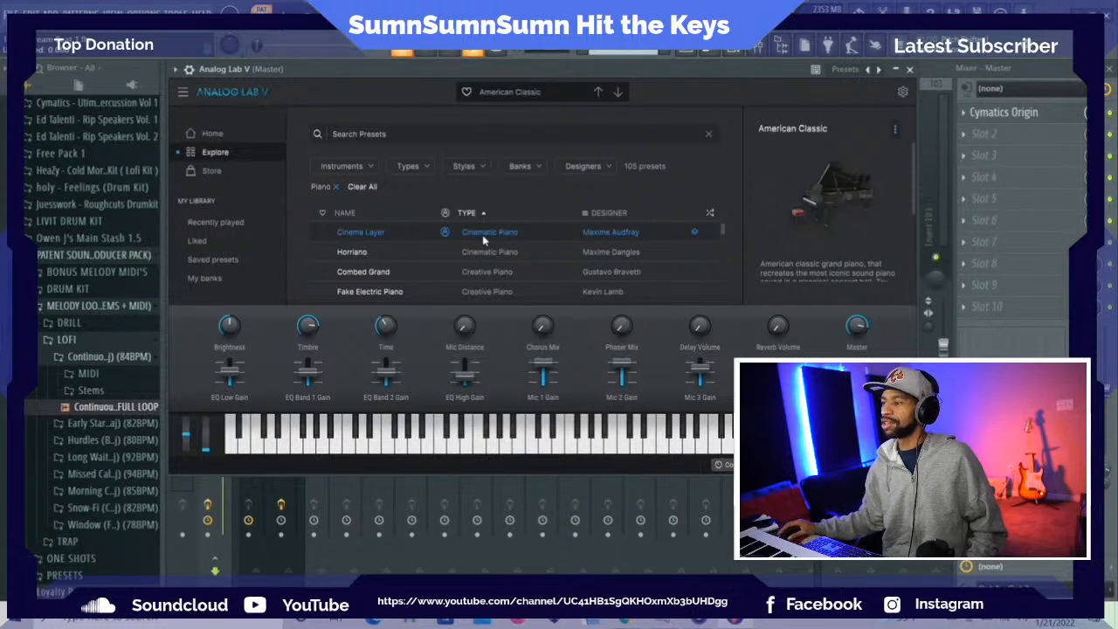
pyautogui.scroll(-5, 524, 266)
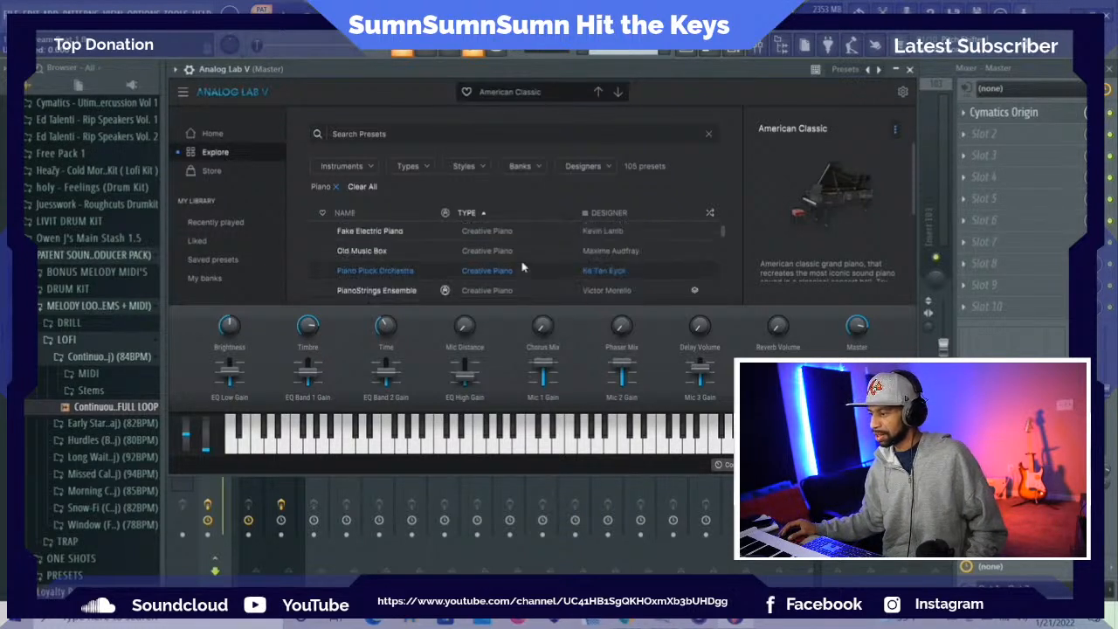
pyautogui.scroll(-4, 524, 266)
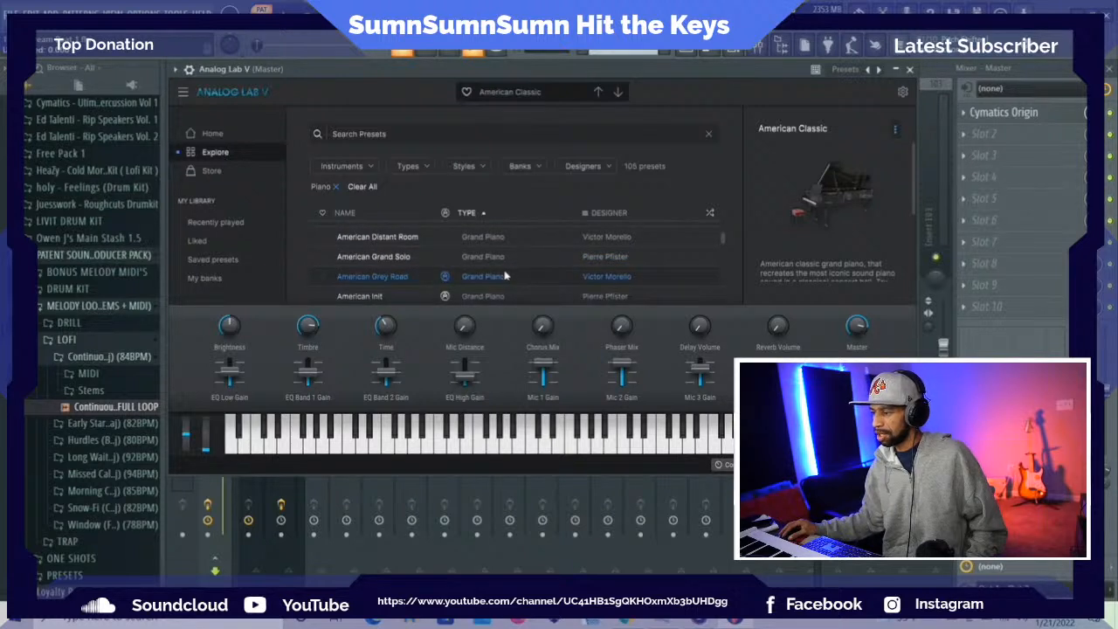
pyautogui.click(504, 276)
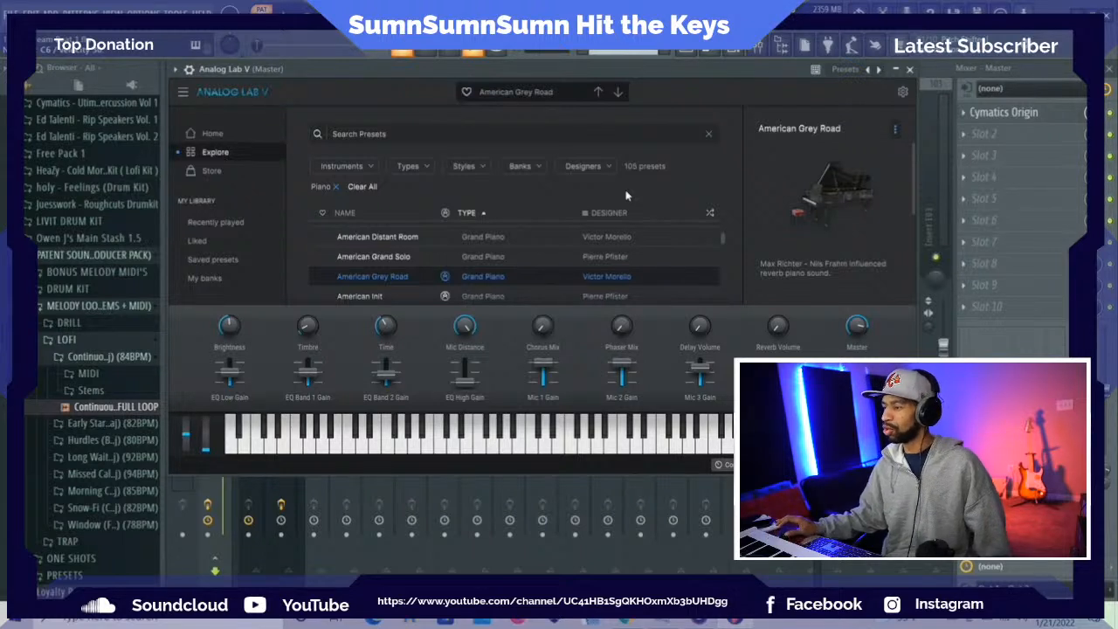
# Copy the Pigments channel's notes into the Analog Lab V channel and save the project
pyautogui.click(744, 54)
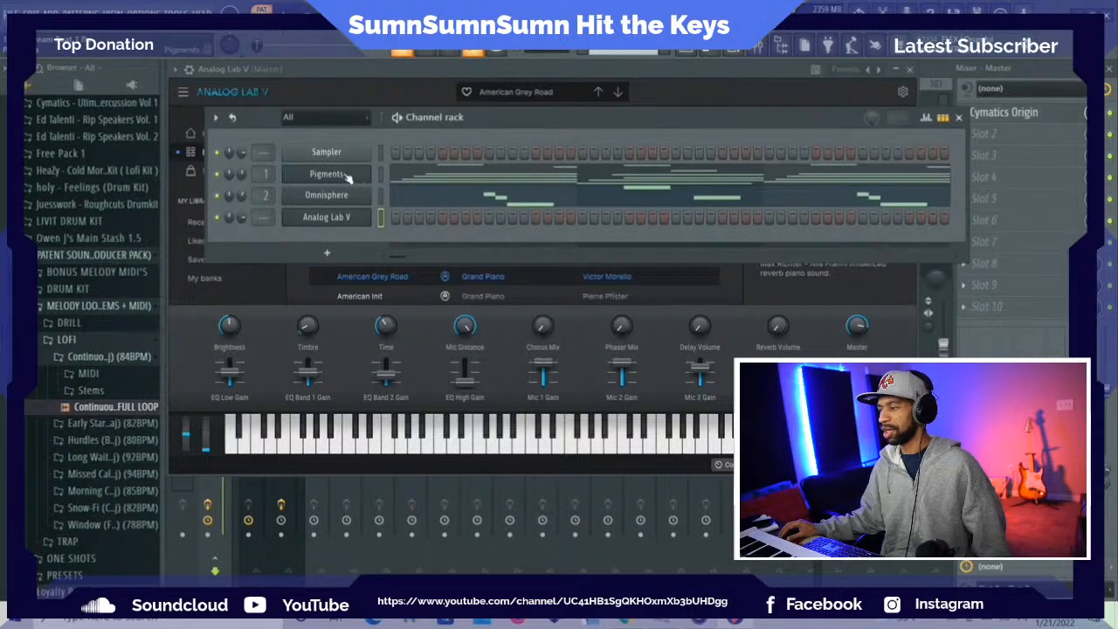
pyautogui.rightClick(345, 176)
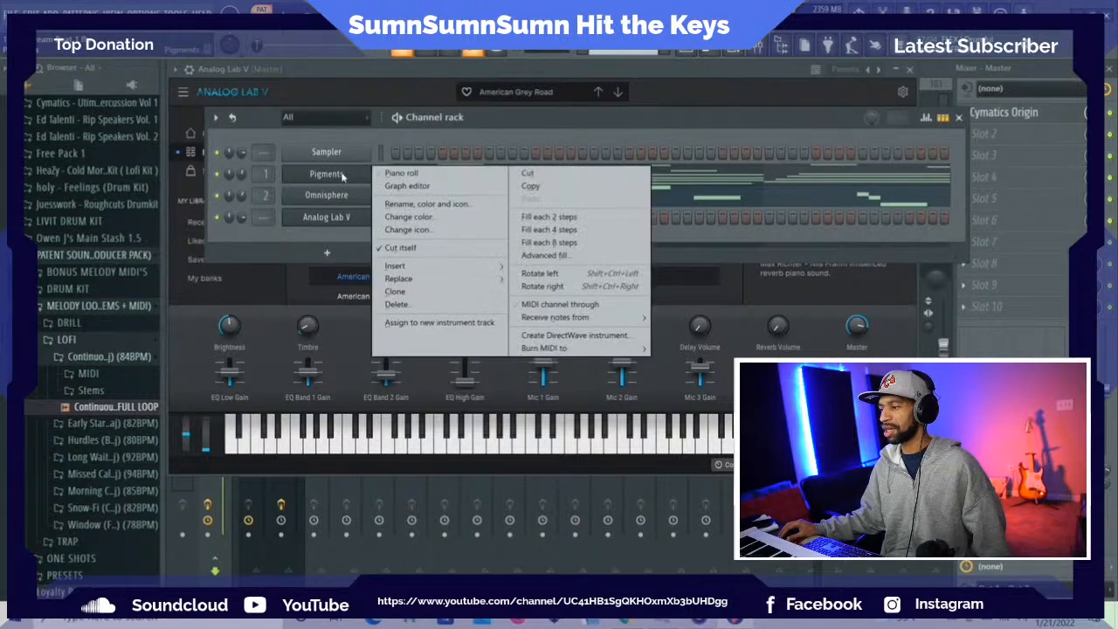
pyautogui.click(534, 188)
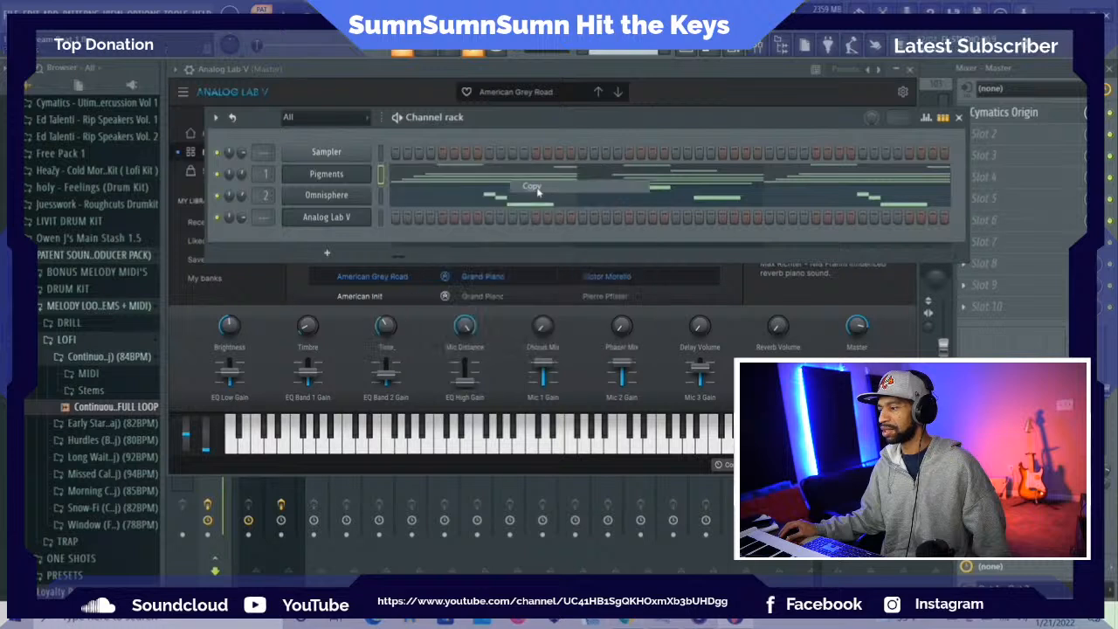
pyautogui.rightClick(352, 220)
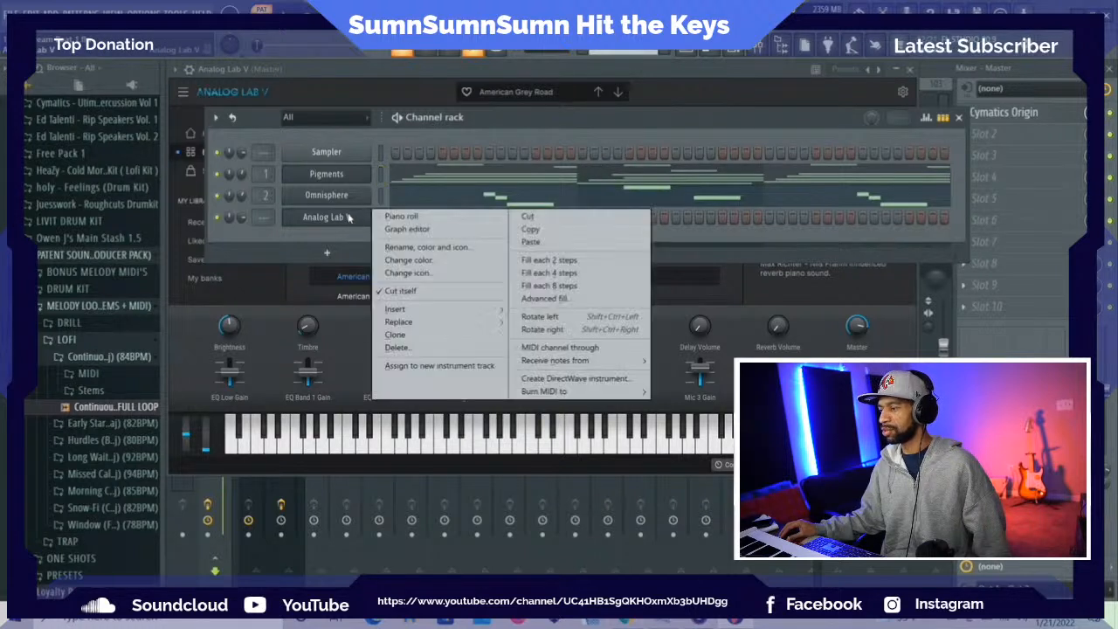
pyautogui.click(536, 243)
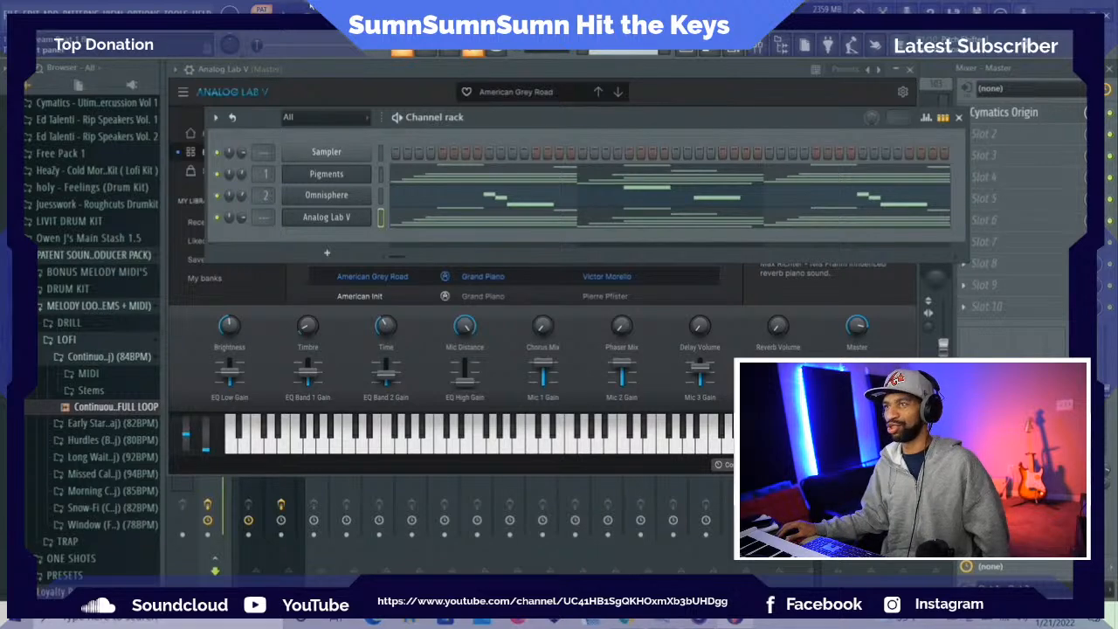
pyautogui.click(12, 12)
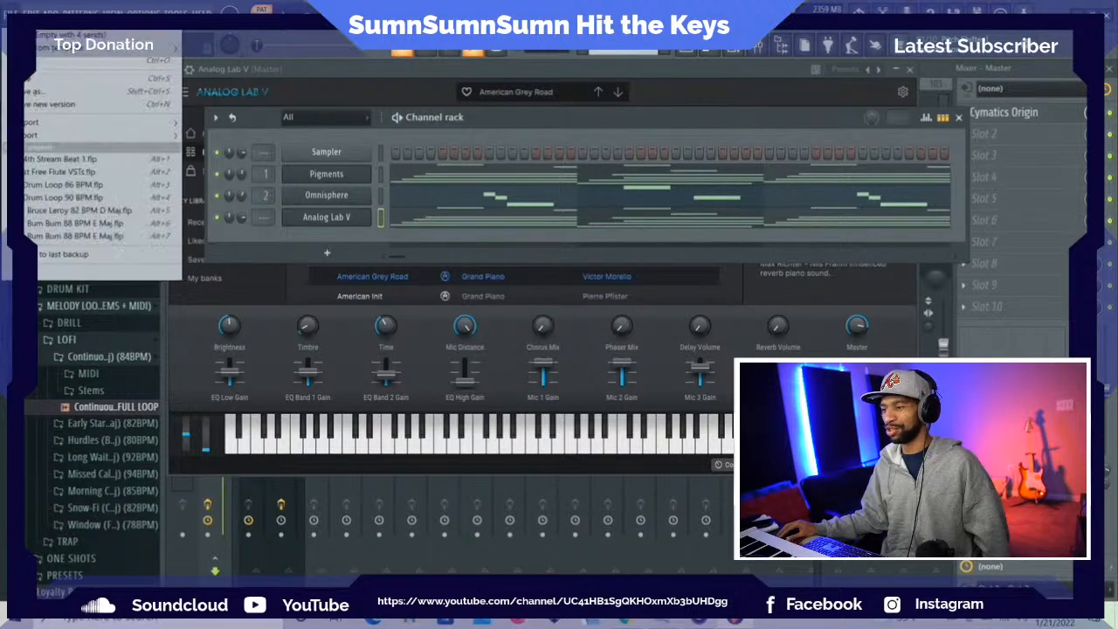
pyautogui.click(43, 78)
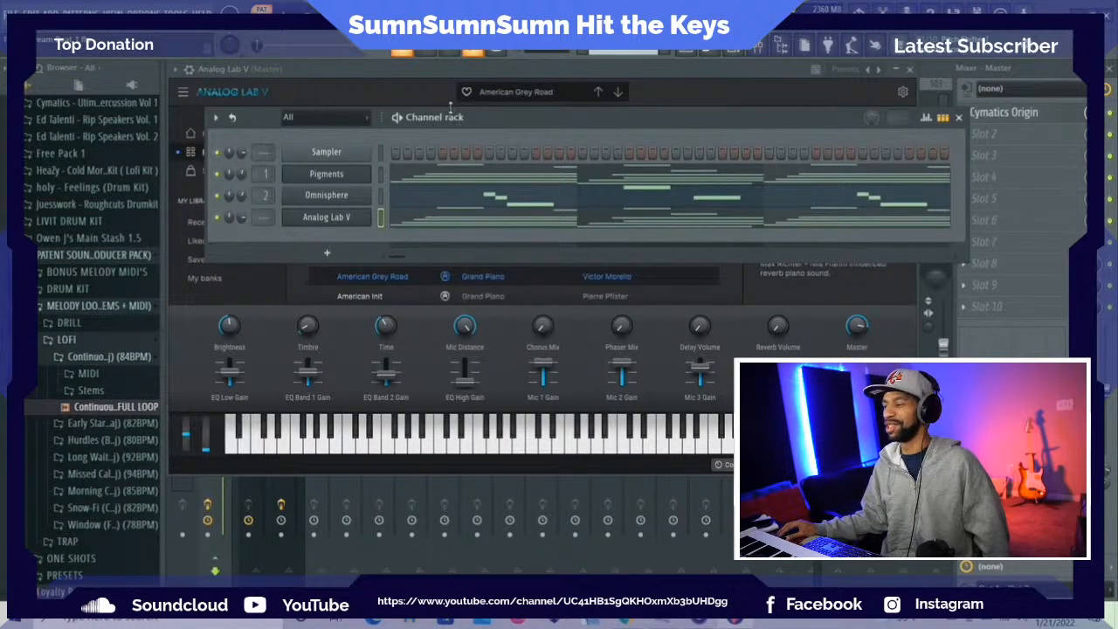
# Play the pattern, try the American Init preset and load American Jazz Studio in Analog Lab V
pyautogui.moveTo(462, 123); pyautogui.dragTo(423, 85)
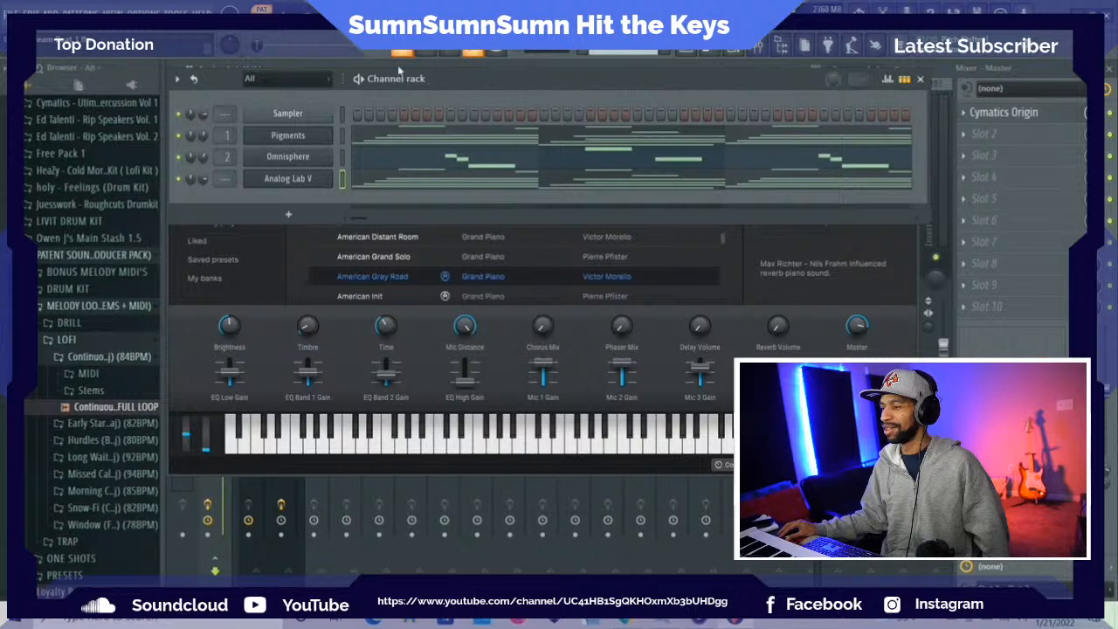
pyautogui.press('space')
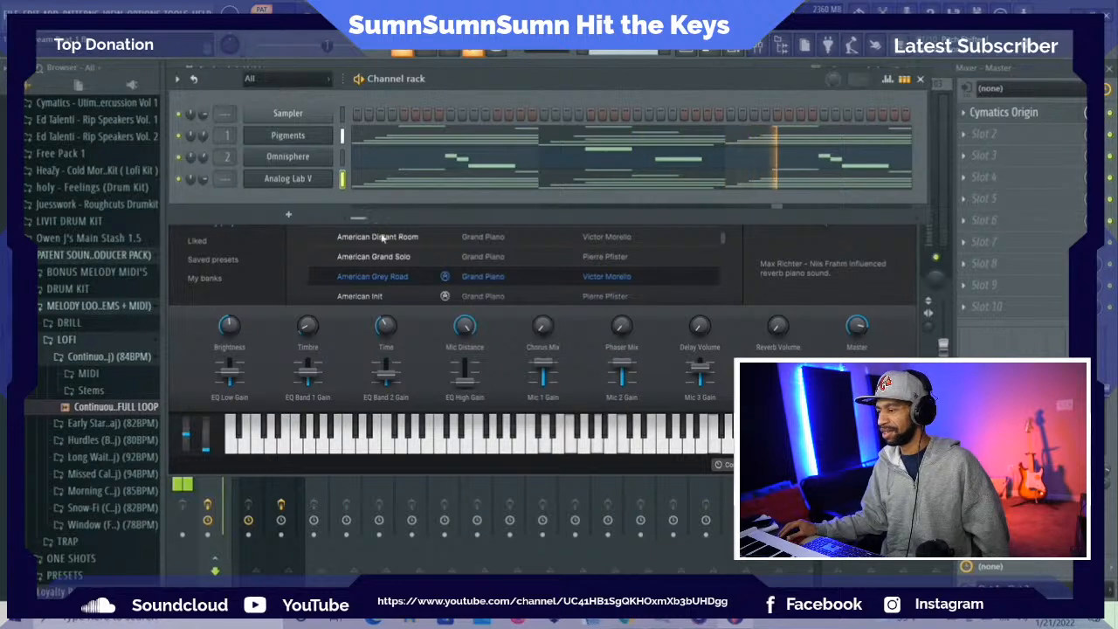
pyautogui.click(353, 296)
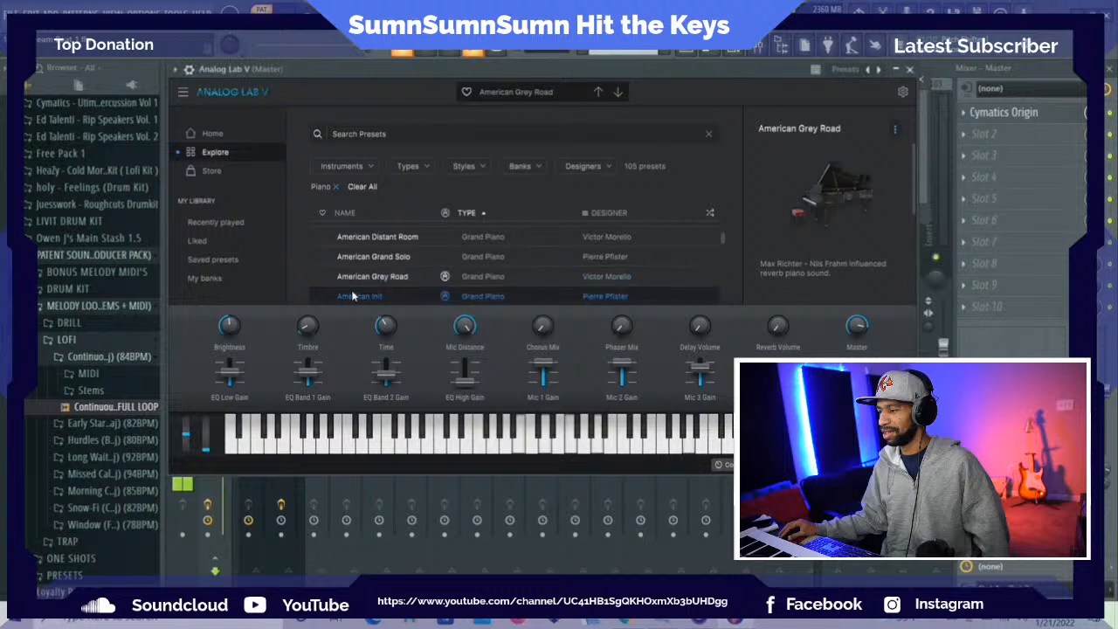
pyautogui.scroll(-3, 353, 272)
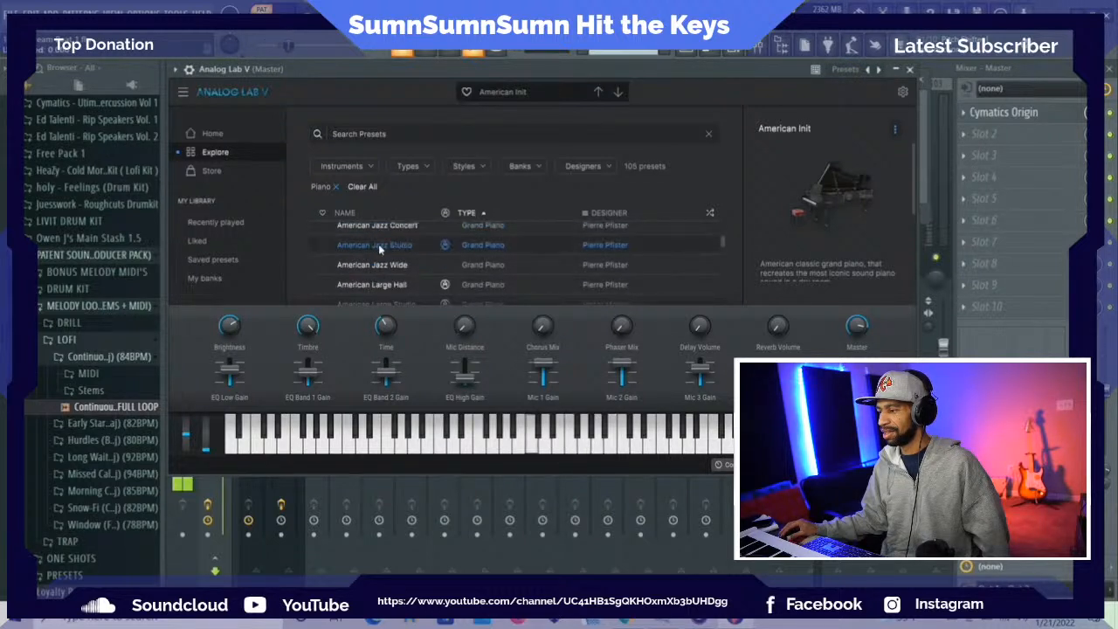
pyautogui.click(378, 243)
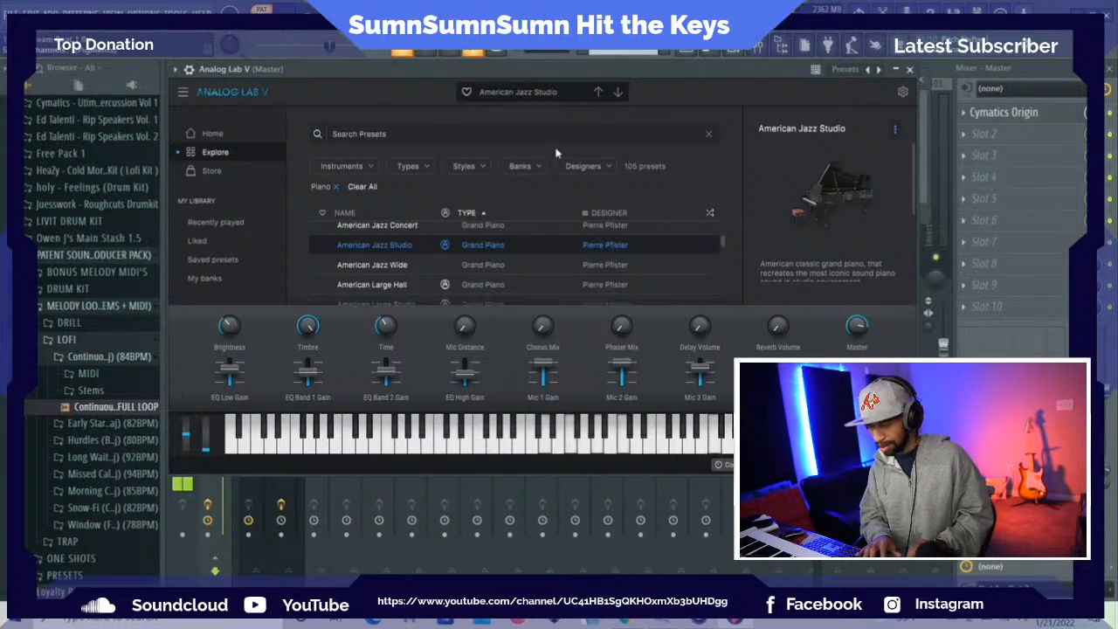
# Transpose all the Analog Lab V notes down one octave in the piano roll and stop playback
pyautogui.click(733, 52)
pyautogui.click(456, 181)
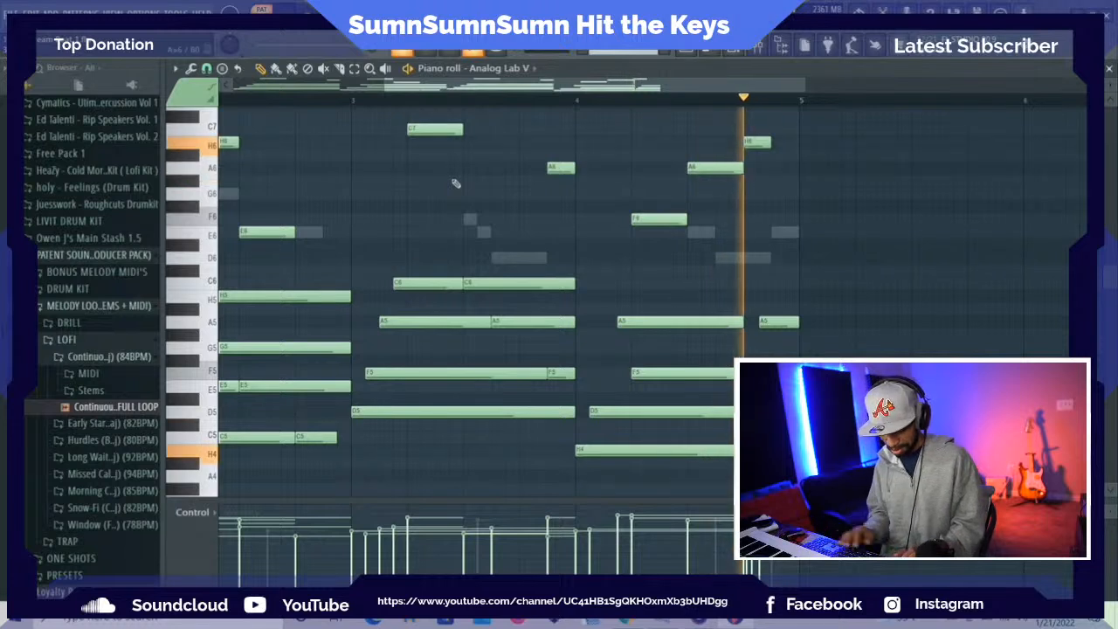
pyautogui.hotkey('ctrl', 'a')
pyautogui.hotkey('ctrl', 'Down')
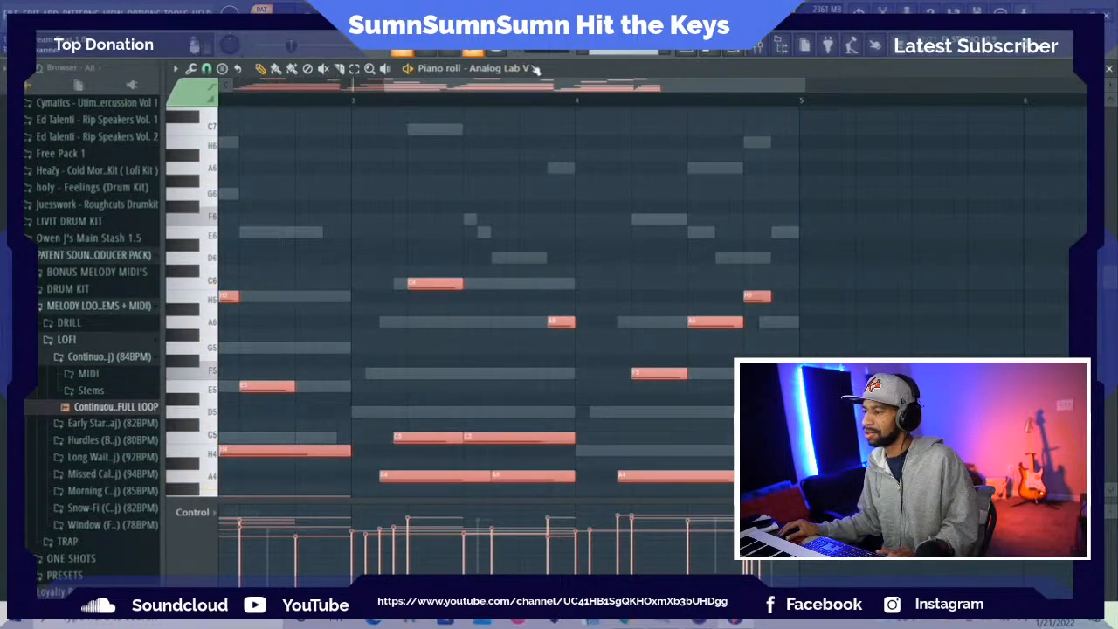
pyautogui.click(733, 51)
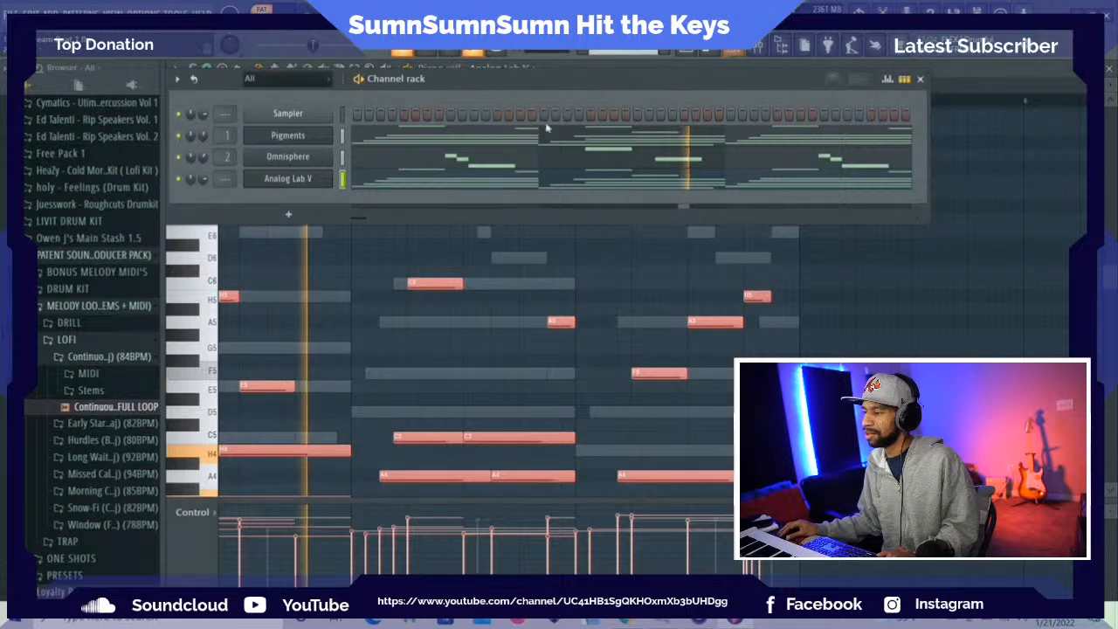
pyautogui.click(494, 188)
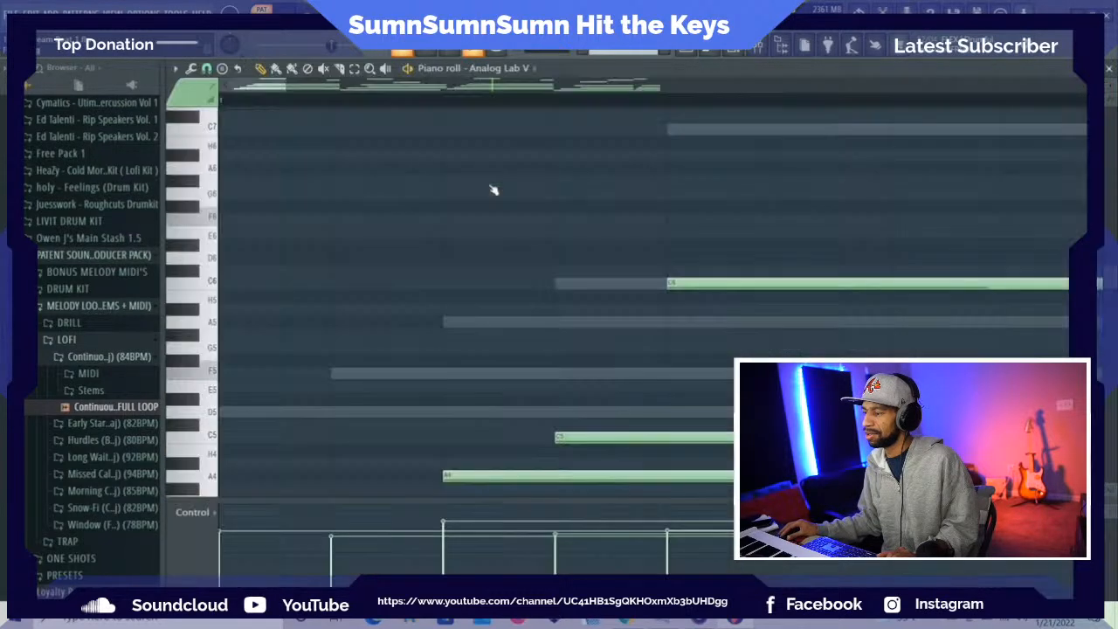
pyautogui.click(493, 188)
pyautogui.scroll(-4, 394, 227)
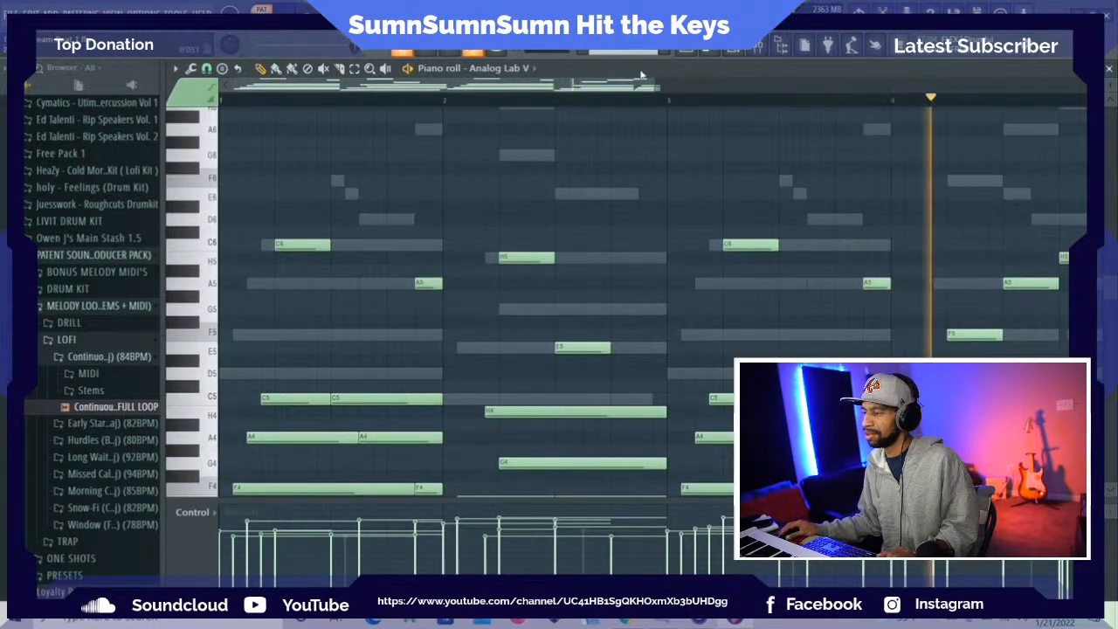
pyautogui.press('space')
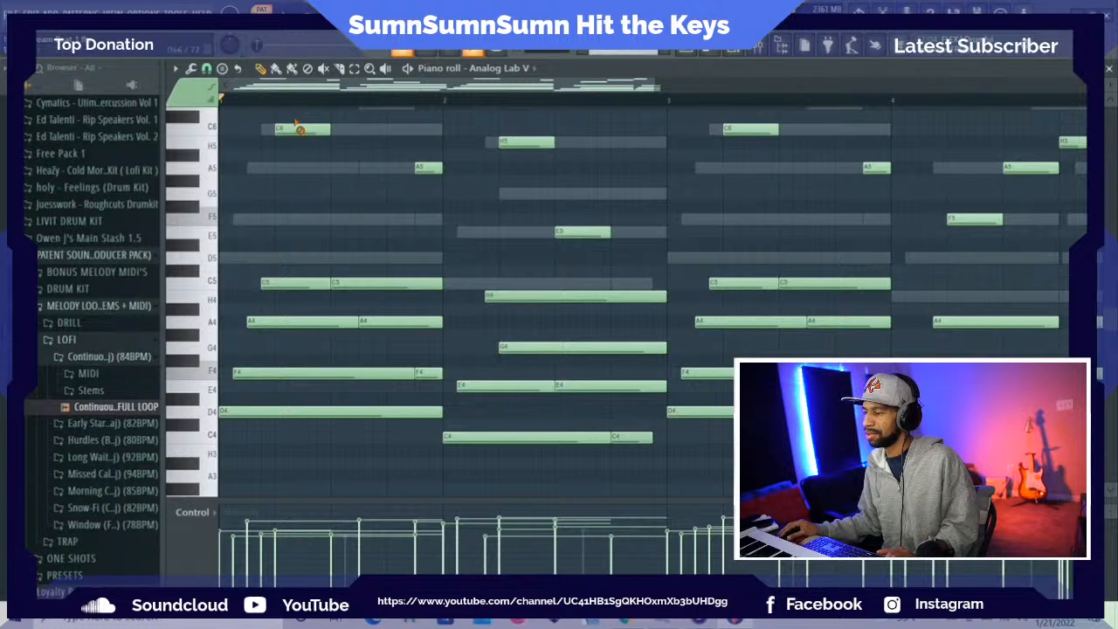
pyautogui.rightClick(299, 129)
pyautogui.rightClick(343, 282)
pyautogui.rightClick(393, 321)
pyautogui.rightClick(415, 373)
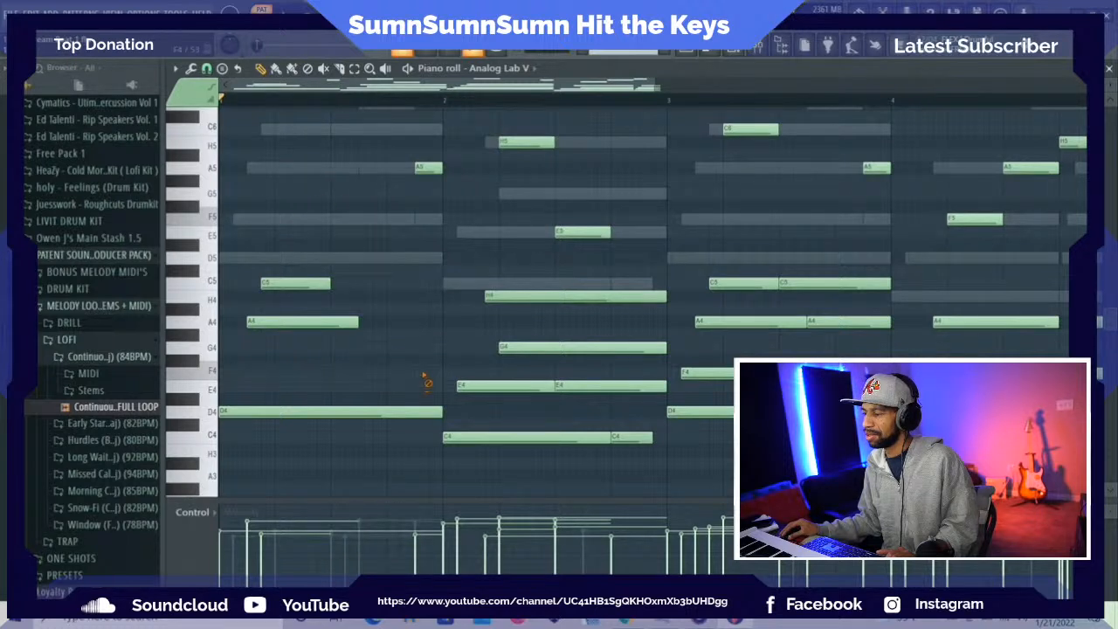
pyautogui.hotkey('ctrl', 'z')
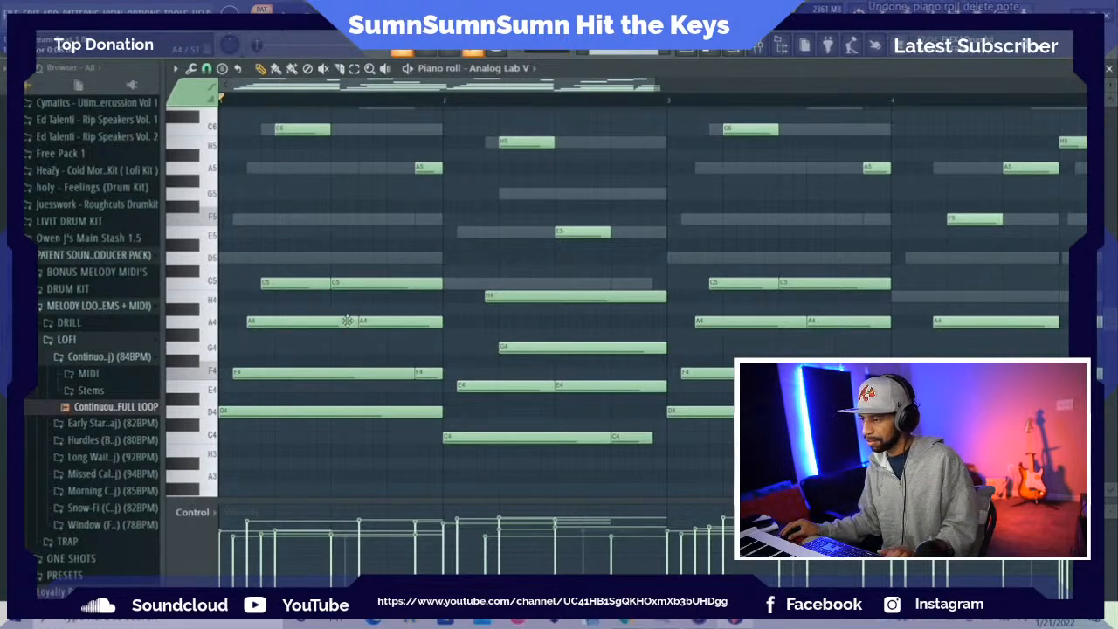
# Delete the repeated C5, A4 and F4 notes and the high A5 and C6 notes from bar 1
pyautogui.rightClick(393, 282)
pyautogui.rightClick(375, 321)
pyautogui.rightClick(426, 373)
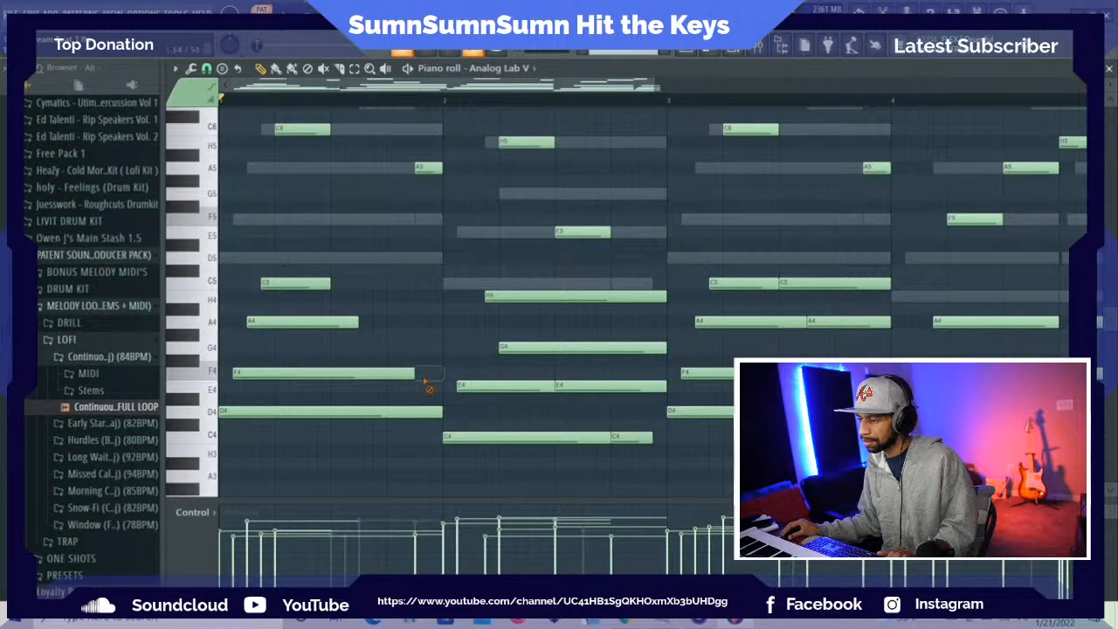
pyautogui.rightClick(426, 167)
pyautogui.rightClick(316, 131)
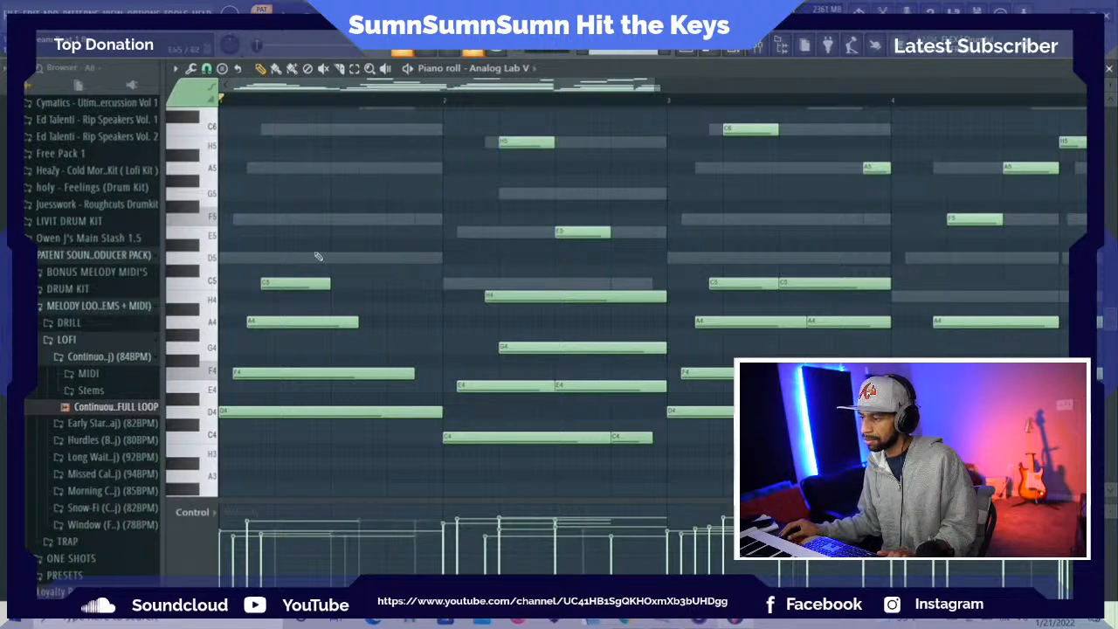
# Align bar 1's C5, A4 and F4 notes to the bar's start and stretch each to fill the whole bar
pyautogui.moveTo(297, 282); pyautogui.dragTo(247, 282)
pyautogui.moveTo(278, 321); pyautogui.dragTo(232, 320)
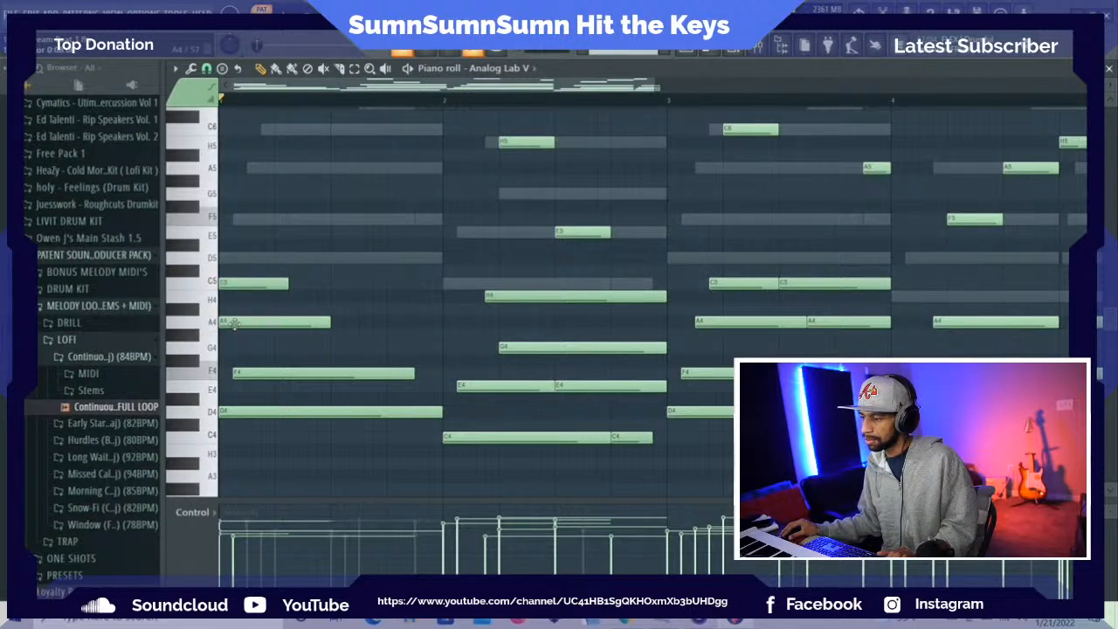
pyautogui.moveTo(250, 372); pyautogui.dragTo(222, 371)
pyautogui.moveTo(400, 372); pyautogui.dragTo(442, 373)
pyautogui.press('space')
pyautogui.moveTo(332, 322); pyautogui.dragTo(442, 322)
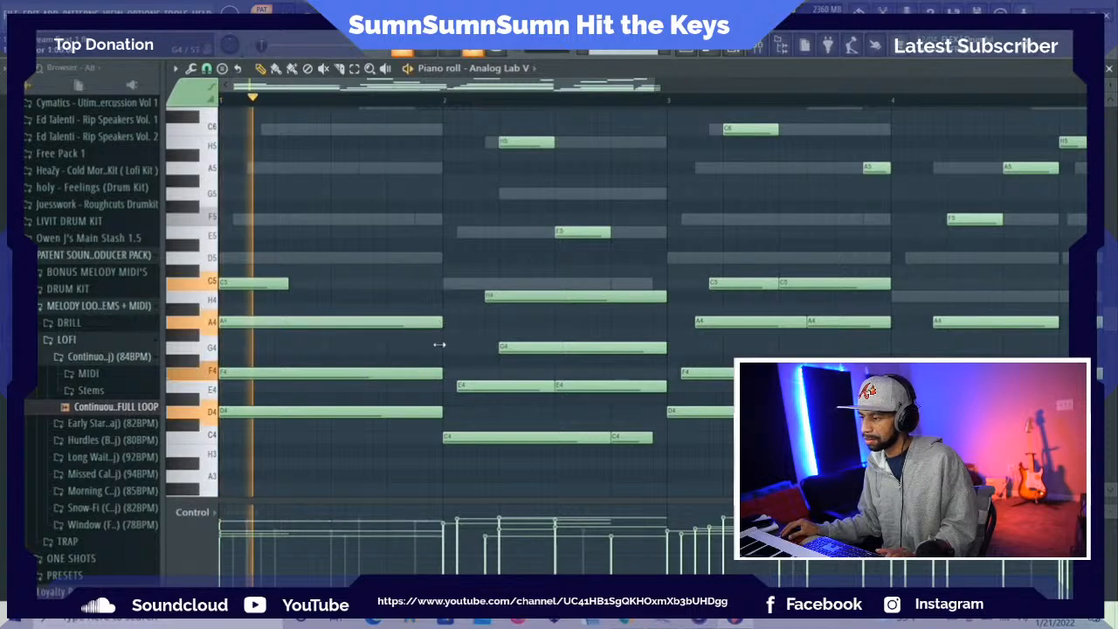
pyautogui.moveTo(294, 283); pyautogui.dragTo(441, 299)
pyautogui.press('space')
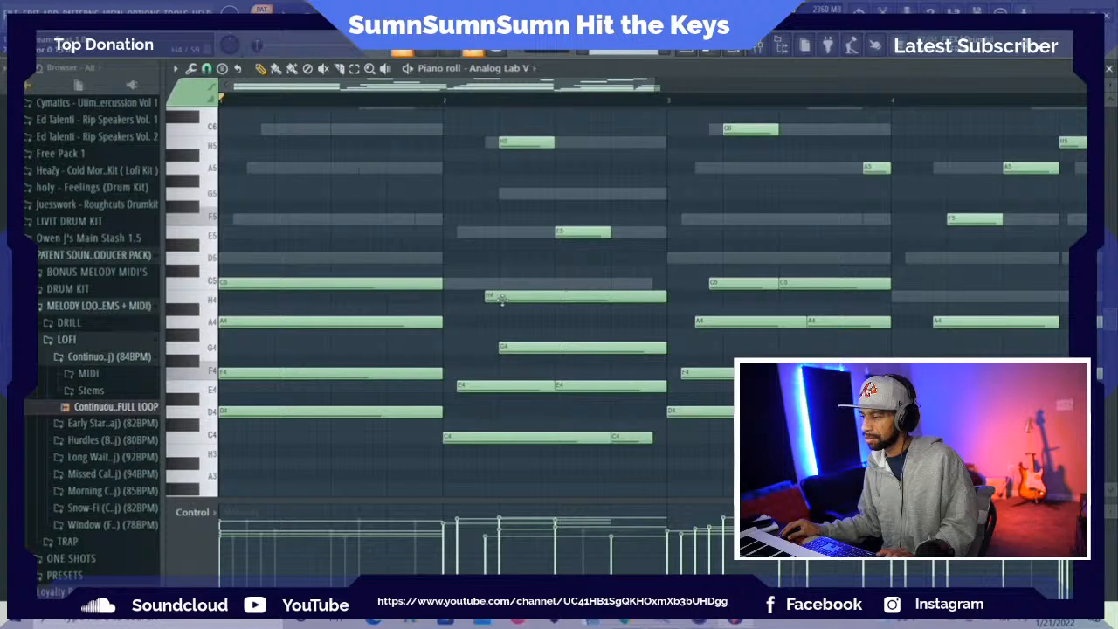
# Move bar 2's G4 and first E4 notes to the bar's start, and delete its second E4, E5 and H5 notes
pyautogui.press('space')
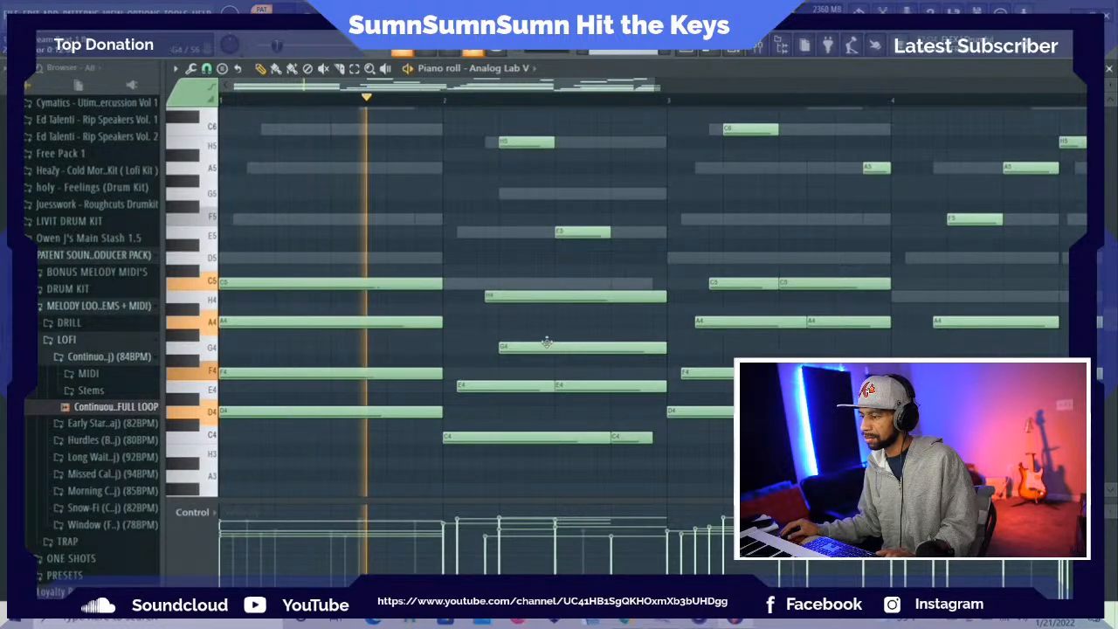
pyautogui.moveTo(546, 341); pyautogui.dragTo(491, 348)
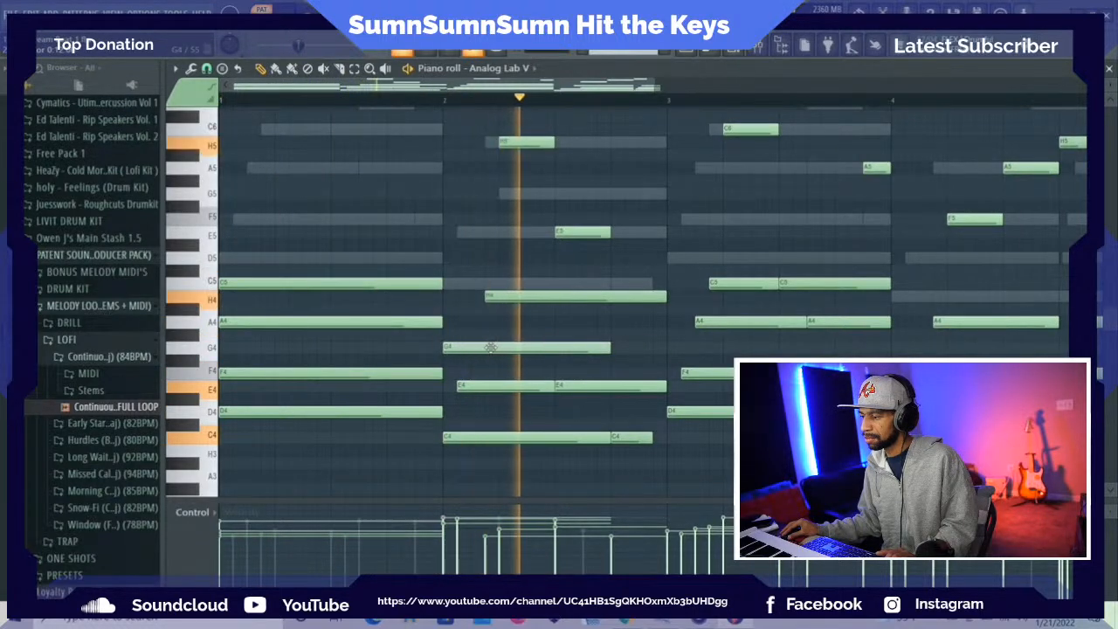
pyautogui.press('space')
pyautogui.moveTo(512, 385); pyautogui.dragTo(498, 386)
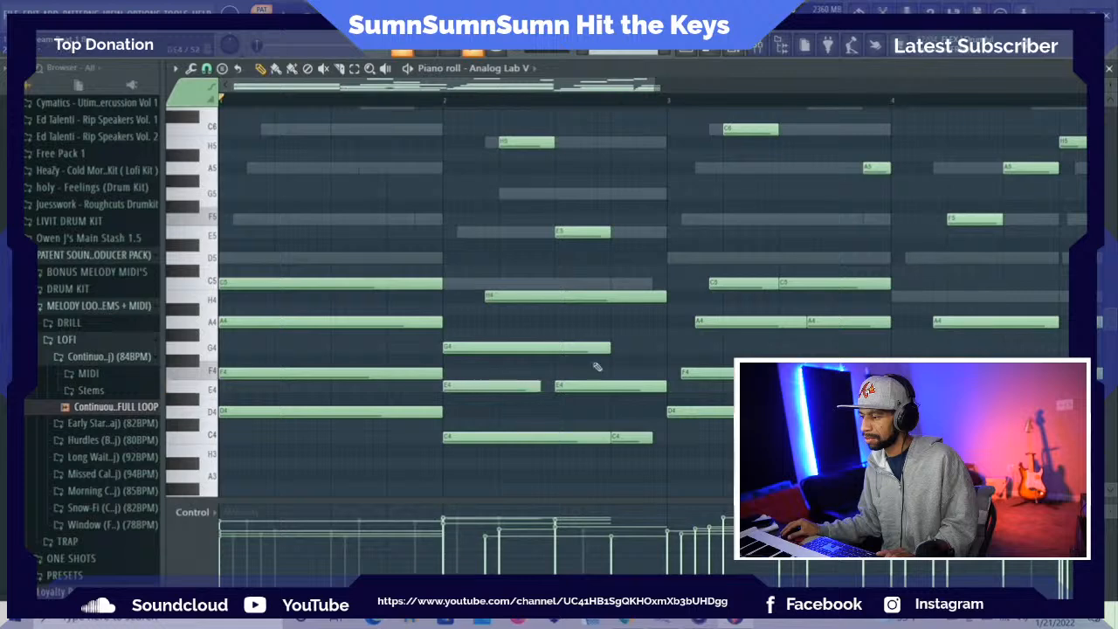
pyautogui.rightClick(596, 381)
pyautogui.rightClick(595, 244)
pyautogui.rightClick(528, 142)
# Delete the high C6, A5, F5 and H5 notes above the chords in bars 3 and 4
pyautogui.scroll(3, 417, 112)
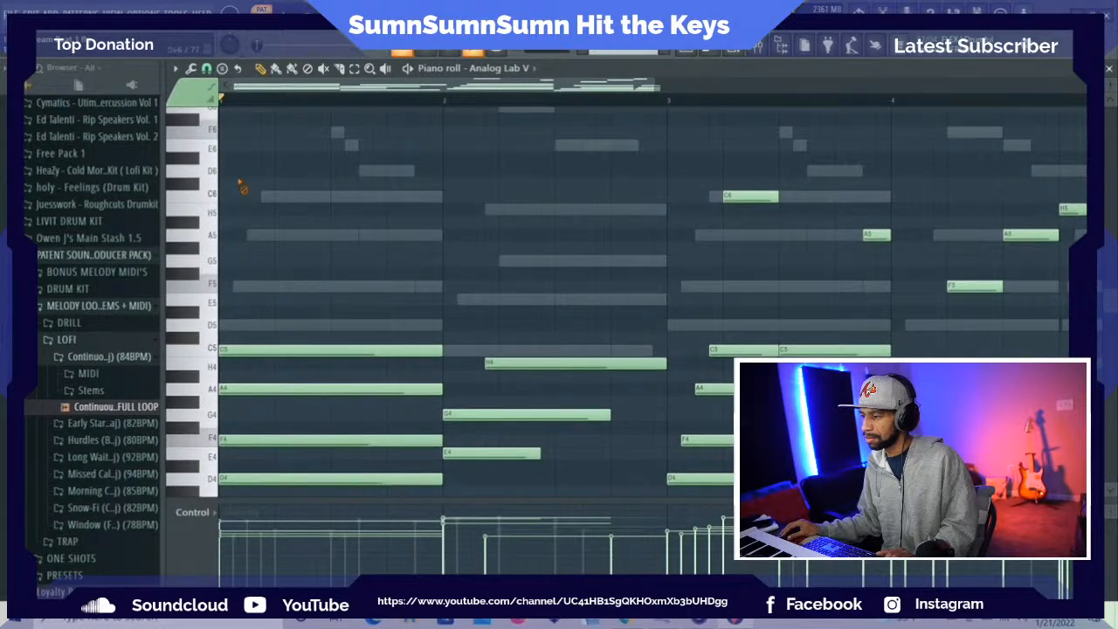
pyautogui.scroll(1, 234, 119)
pyautogui.rightClick(744, 241)
pyautogui.rightClick(876, 279)
pyautogui.rightClick(971, 331)
pyautogui.rightClick(1031, 278)
pyautogui.rightClick(1063, 255)
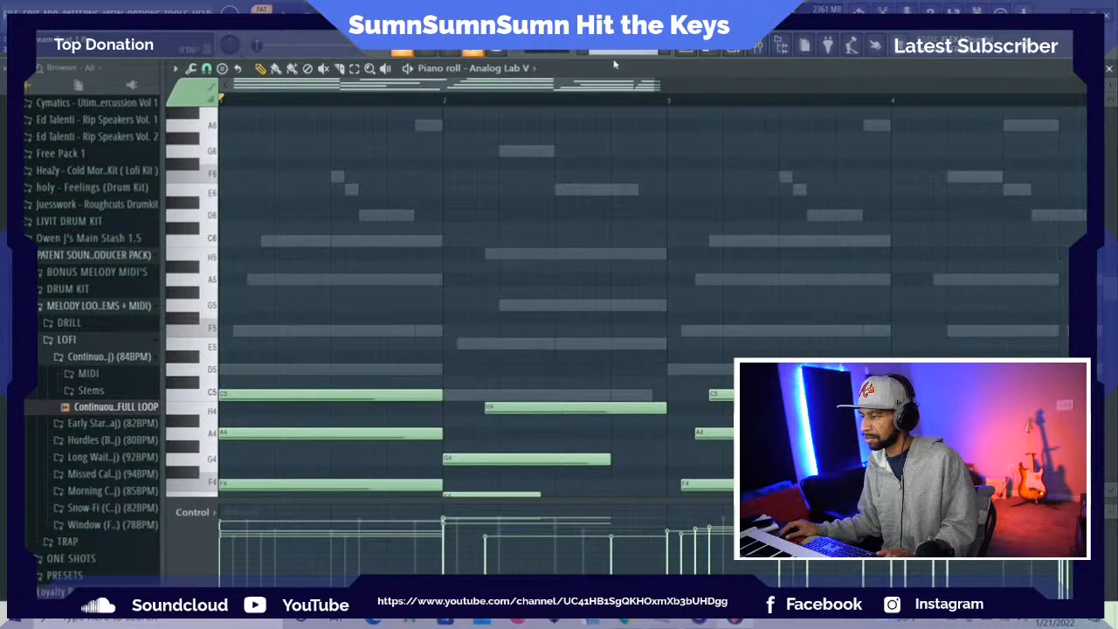
# Delete bar 2's short repeated C4 and make the G4, E4, C4 and H4 notes span the full bar
pyautogui.scroll(-7, 617, 201)
pyautogui.moveTo(612, 265); pyautogui.dragTo(658, 261)
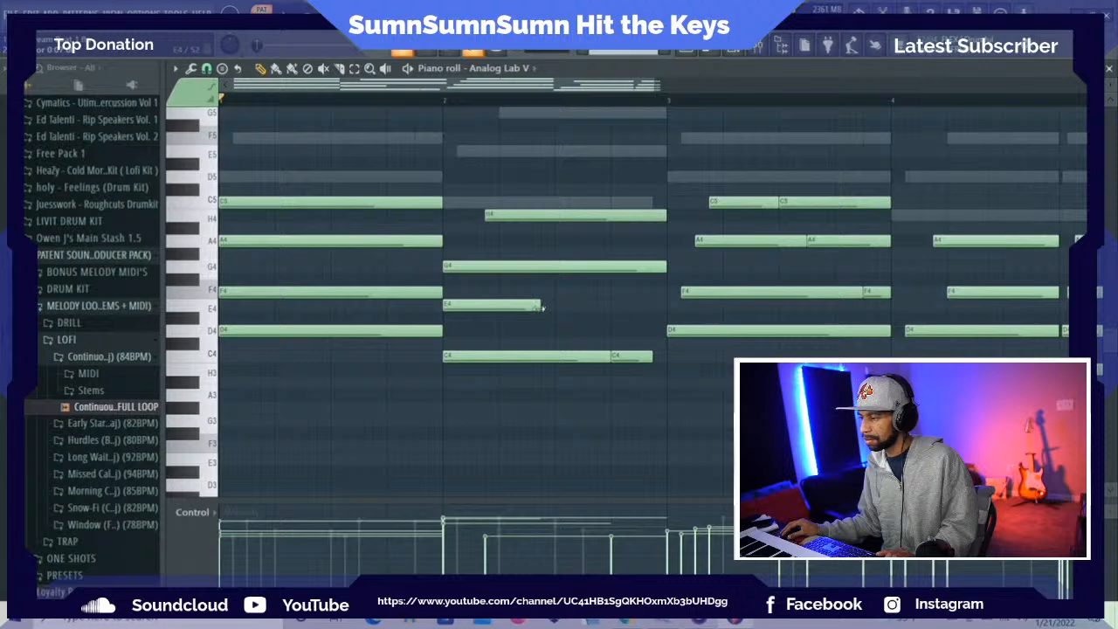
pyautogui.moveTo(540, 305); pyautogui.dragTo(660, 301)
pyautogui.rightClick(651, 357)
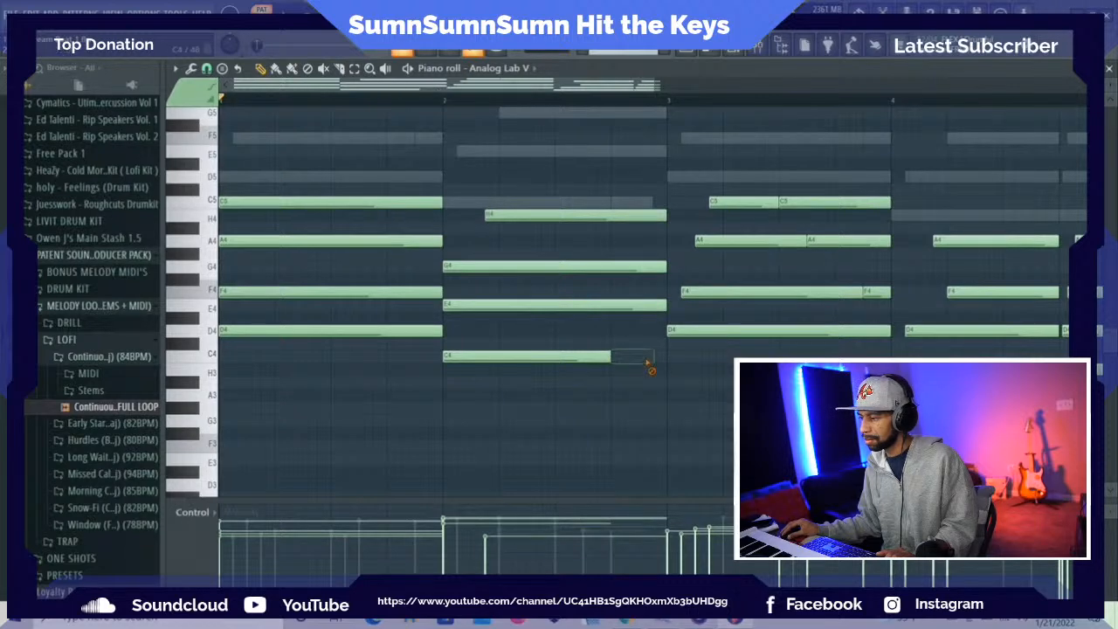
pyautogui.moveTo(612, 358); pyautogui.dragTo(654, 353)
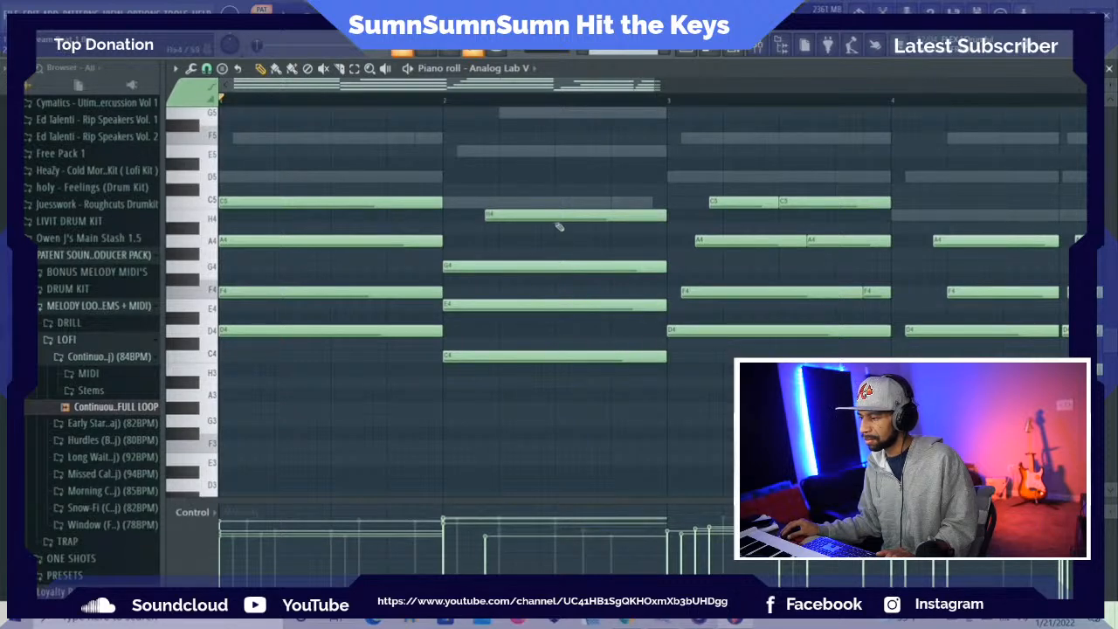
pyautogui.moveTo(556, 215); pyautogui.dragTo(519, 221)
pyautogui.moveTo(629, 213); pyautogui.dragTo(655, 215)
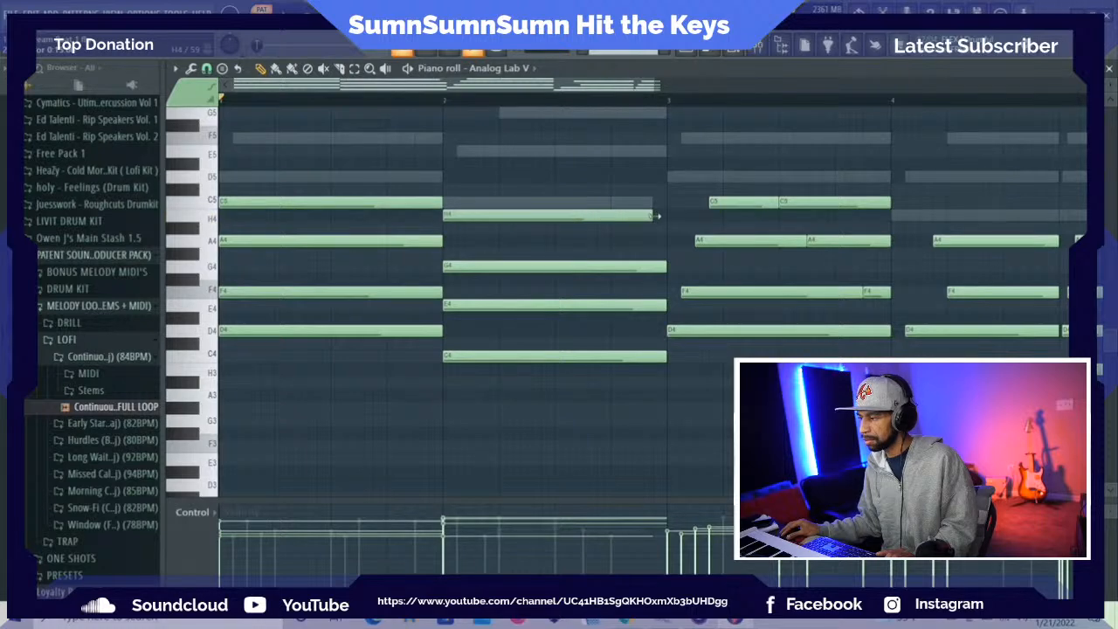
# Move bar 3's C5, A4 and F4 notes to the bar's start and delete their shorter repeats
pyautogui.press('space')
pyautogui.moveTo(736, 206); pyautogui.dragTo(688, 246)
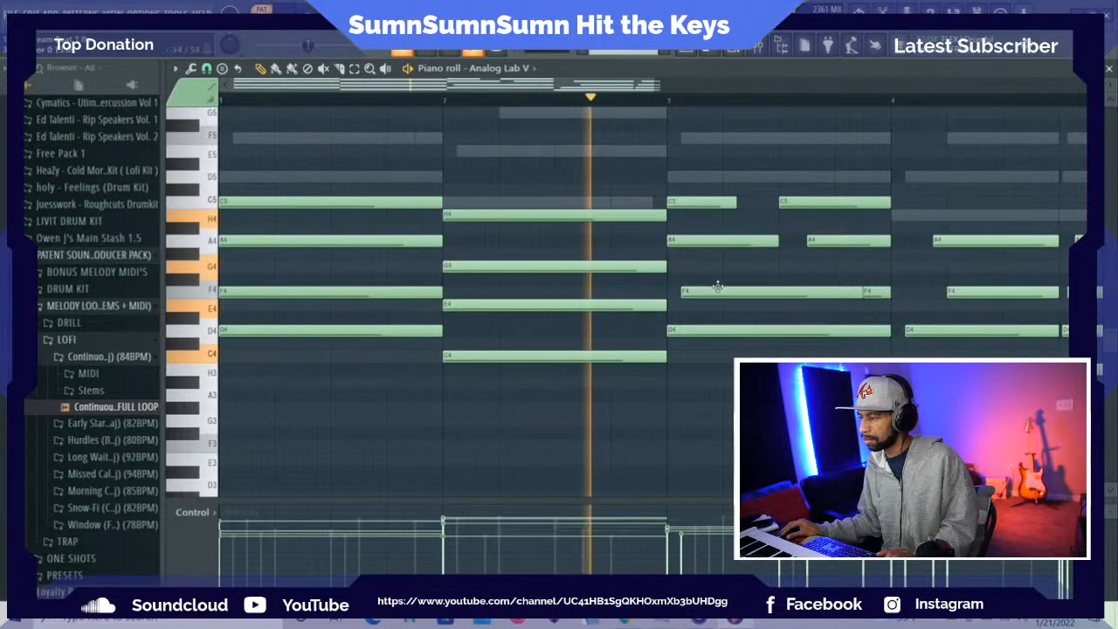
pyautogui.moveTo(738, 293); pyautogui.dragTo(725, 294)
pyautogui.rightClick(867, 293)
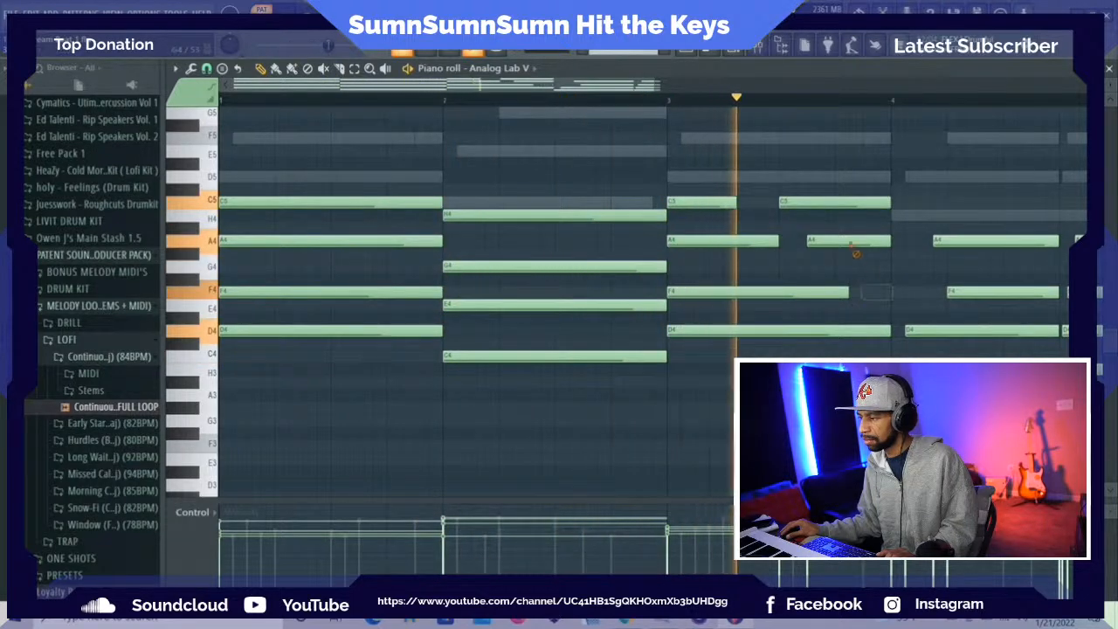
pyautogui.rightClick(851, 241)
pyautogui.rightClick(841, 204)
# Lengthen bar 3's C5, A4 and F4 notes to the end of the bar
pyautogui.moveTo(736, 204); pyautogui.dragTo(886, 215)
pyautogui.moveTo(779, 242); pyautogui.dragTo(878, 245)
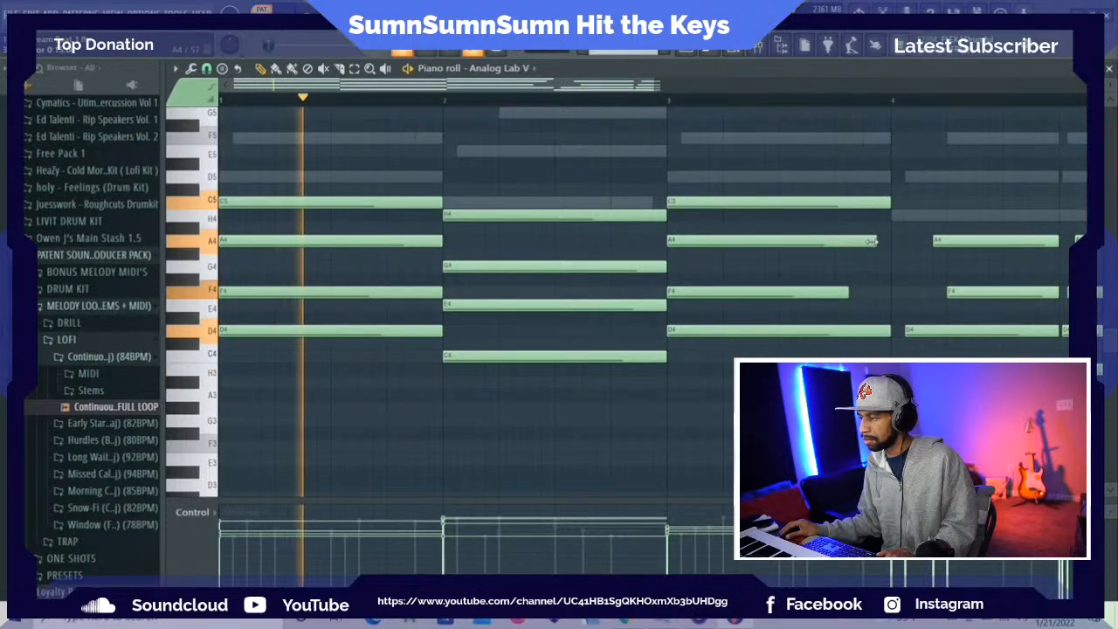
pyautogui.moveTo(856, 292); pyautogui.dragTo(894, 294)
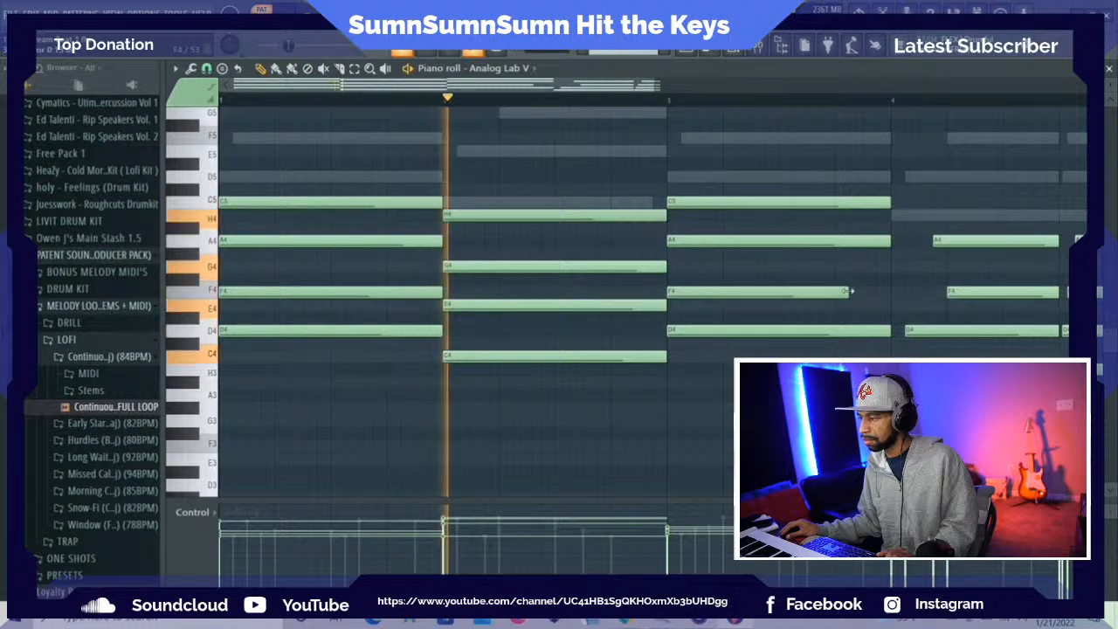
# Delete the short repeated A4, F4 and D4 notes at the end of bar 4
pyautogui.moveTo(634, 86); pyautogui.dragTo(730, 96)
pyautogui.rightClick(880, 241)
pyautogui.rightClick(884, 292)
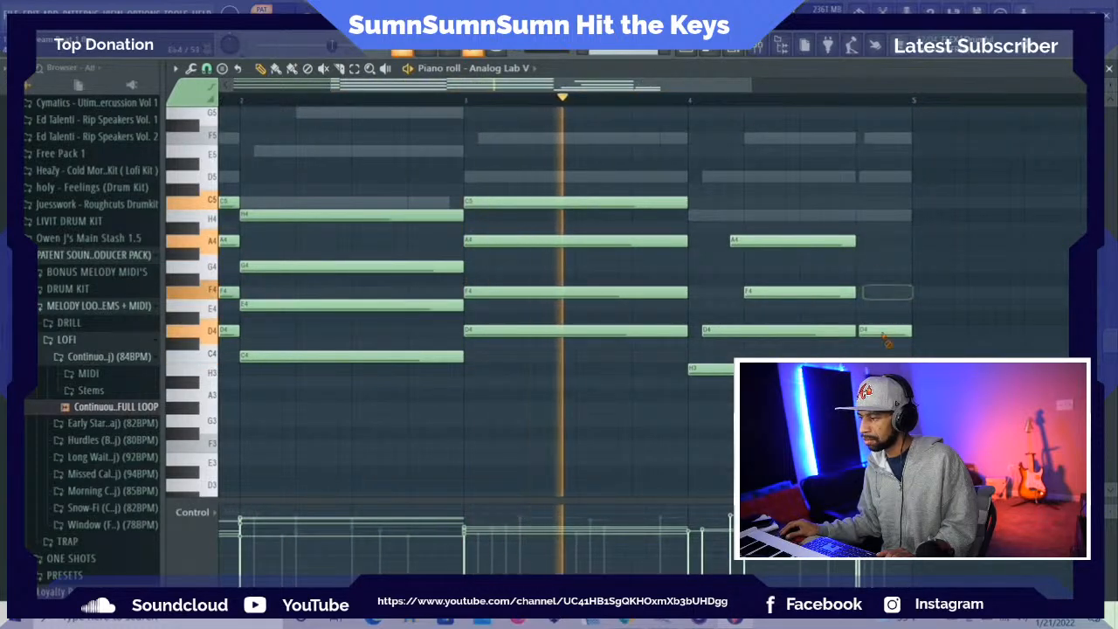
pyautogui.rightClick(885, 330)
# Select all the notes of the bar 4 chord and lengthen them together to the end of the bar
pyautogui.click(354, 69)
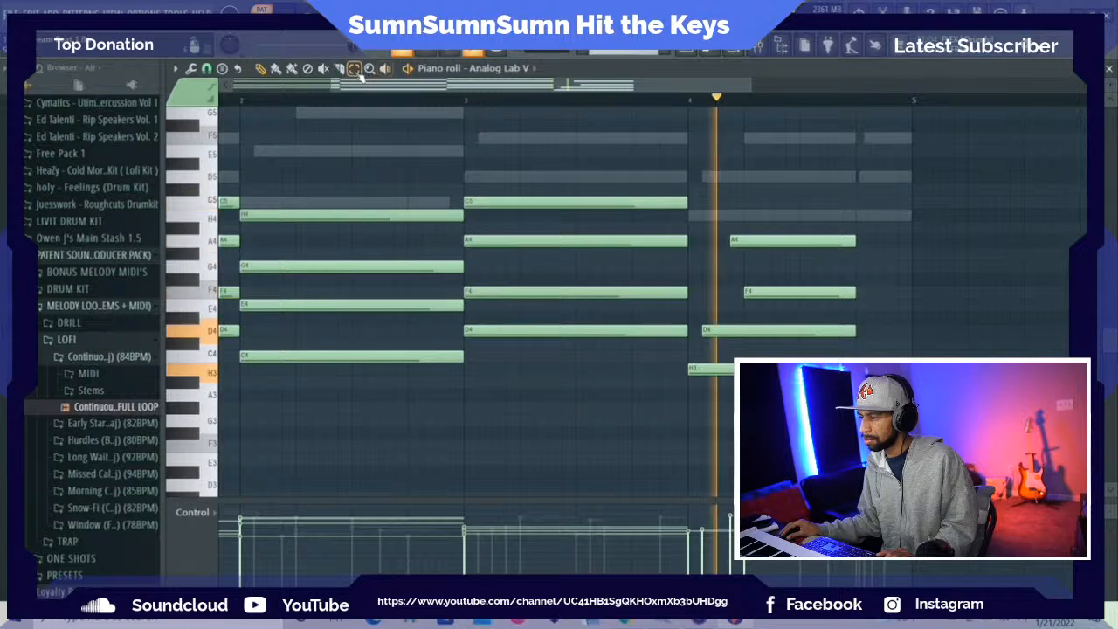
pyautogui.moveTo(880, 201)
pyautogui.mouseDown()
pyautogui.moveTo(803, 355)
pyautogui.moveTo(681, 377)
pyautogui.mouseUp()
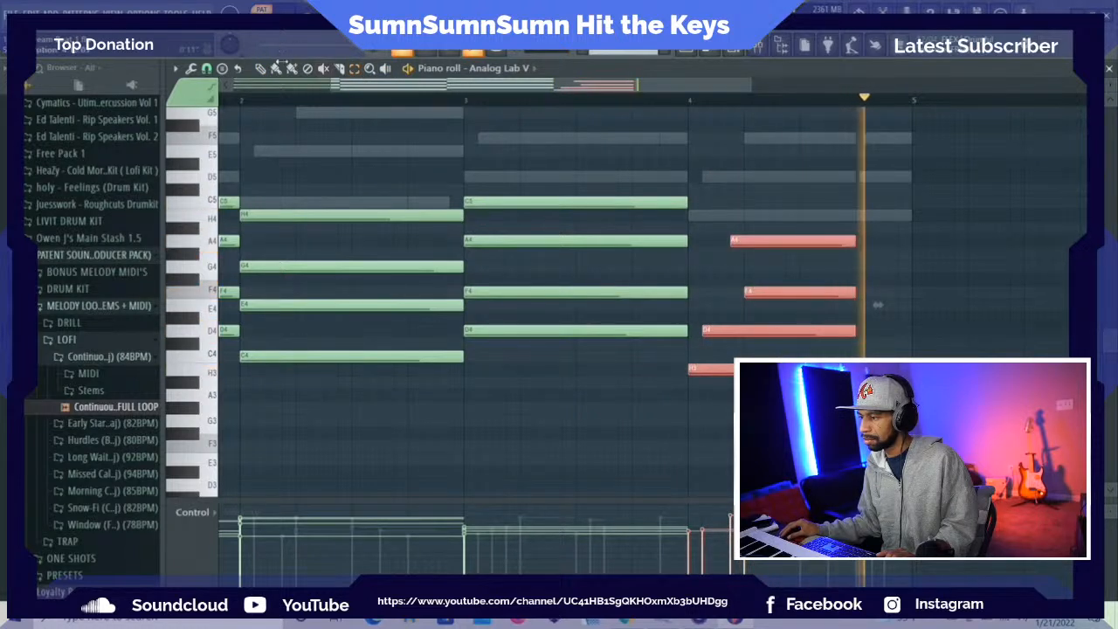
pyautogui.click(261, 69)
pyautogui.moveTo(864, 240); pyautogui.dragTo(921, 241)
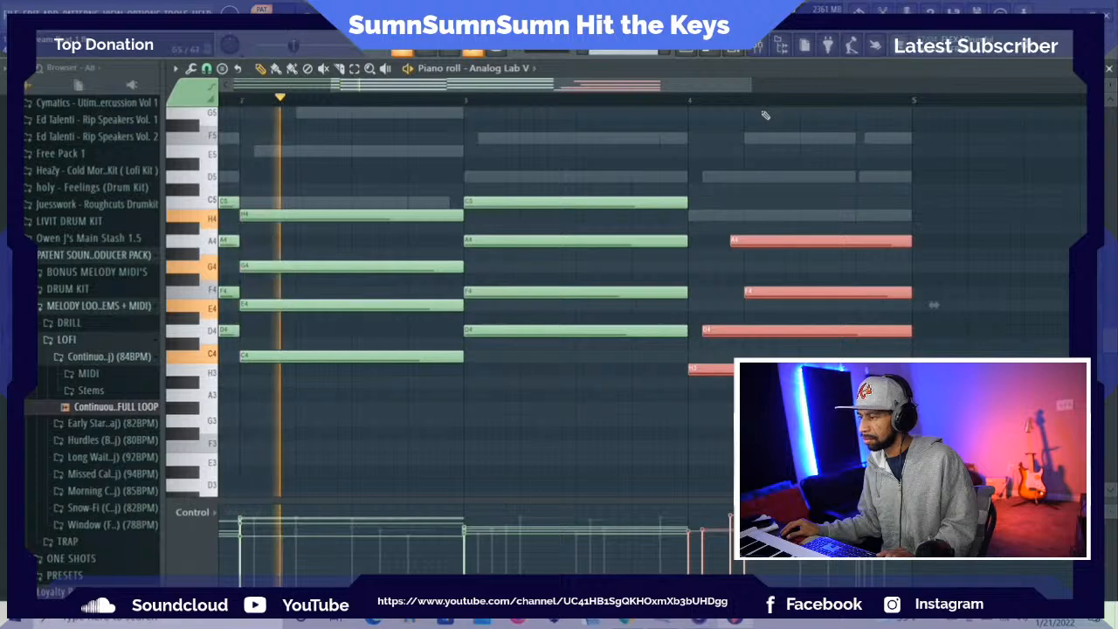
# Select the chords in bars 1 to 3 and strum their start times with the Strumizer
pyautogui.press('space')
pyautogui.press('e')
pyautogui.moveTo(586, 382); pyautogui.dragTo(184, 148)
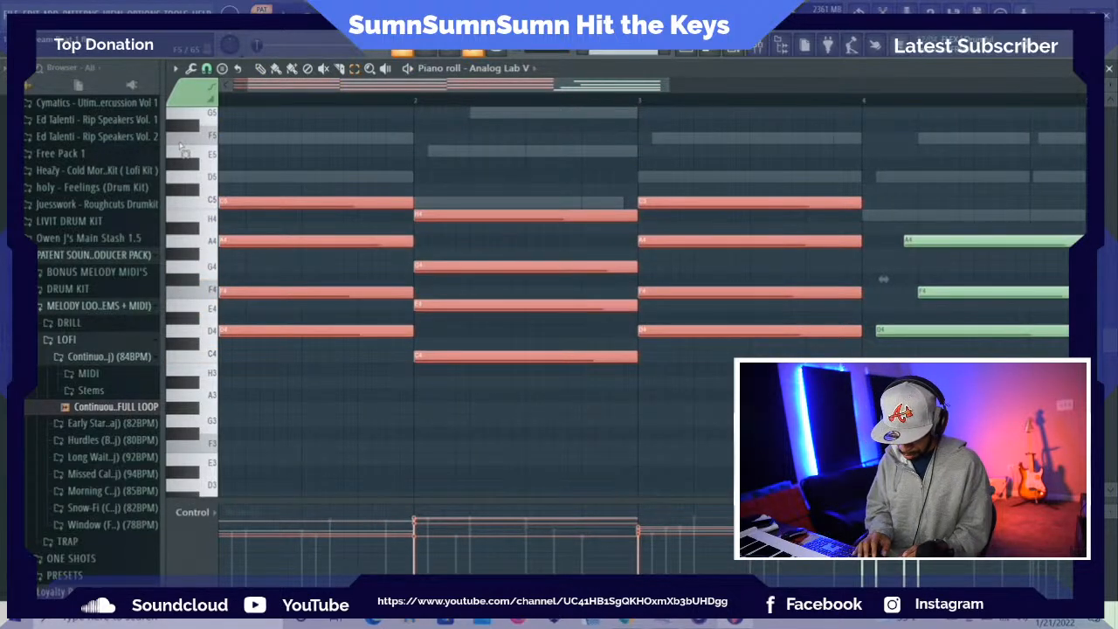
pyautogui.hotkey('alt', 's')
pyautogui.press('space')
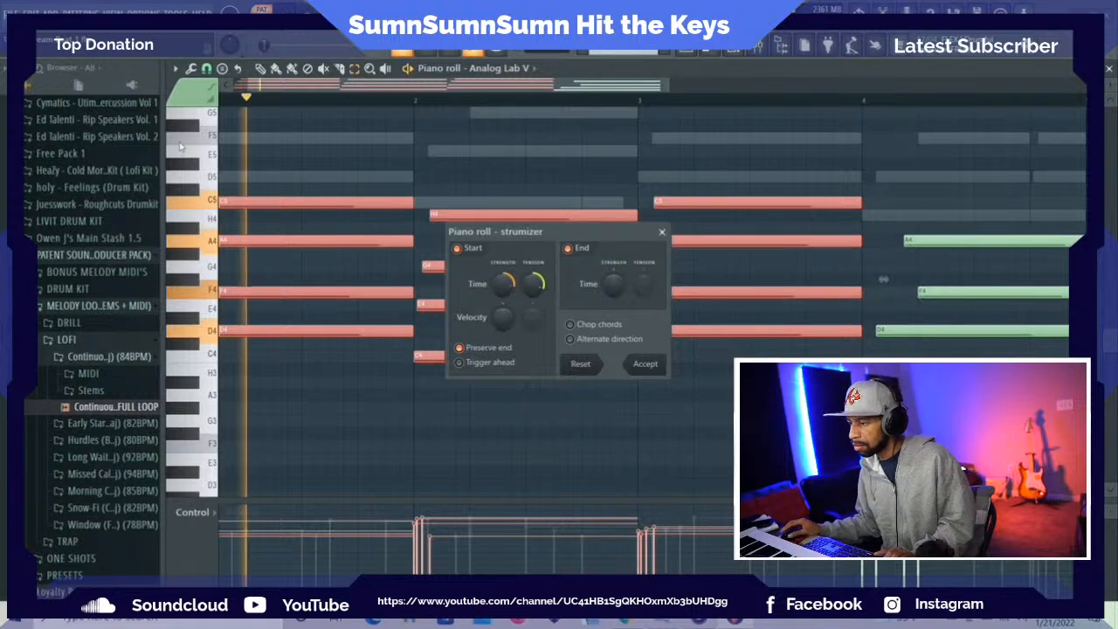
pyautogui.click(643, 365)
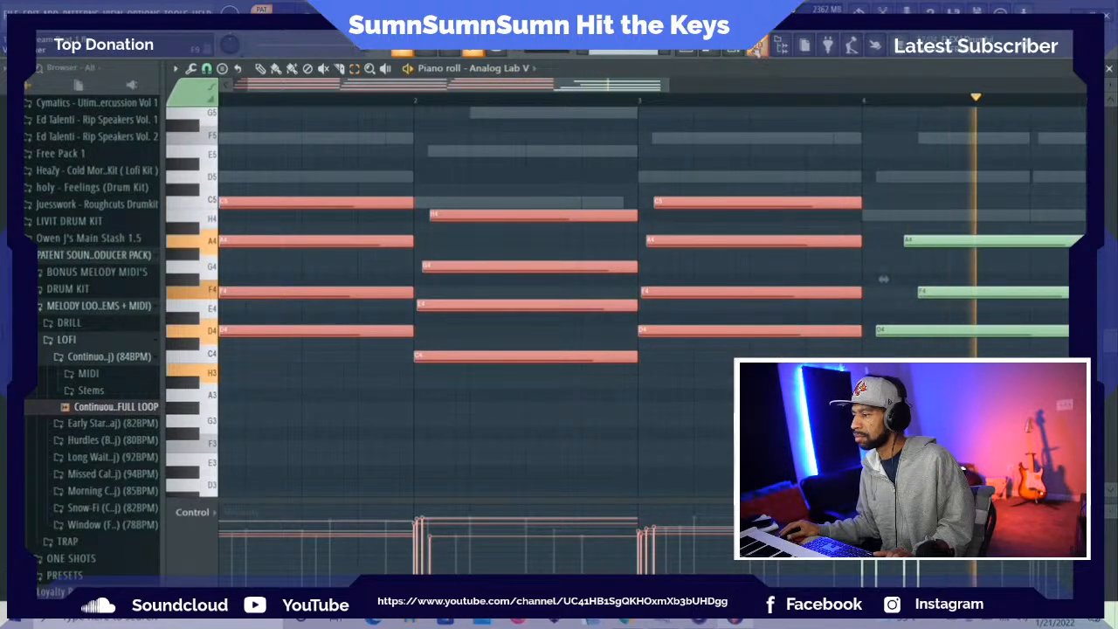
# Route the Analog Lab V channel to mixer track 3 and show the mixer
pyautogui.click(736, 51)
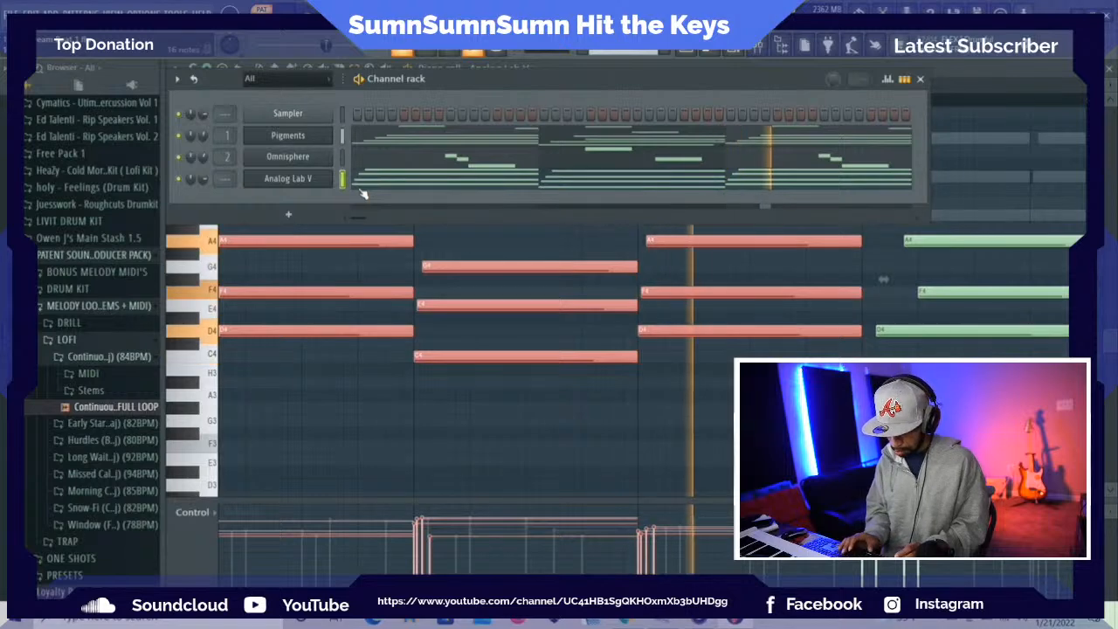
pyautogui.press('F9')
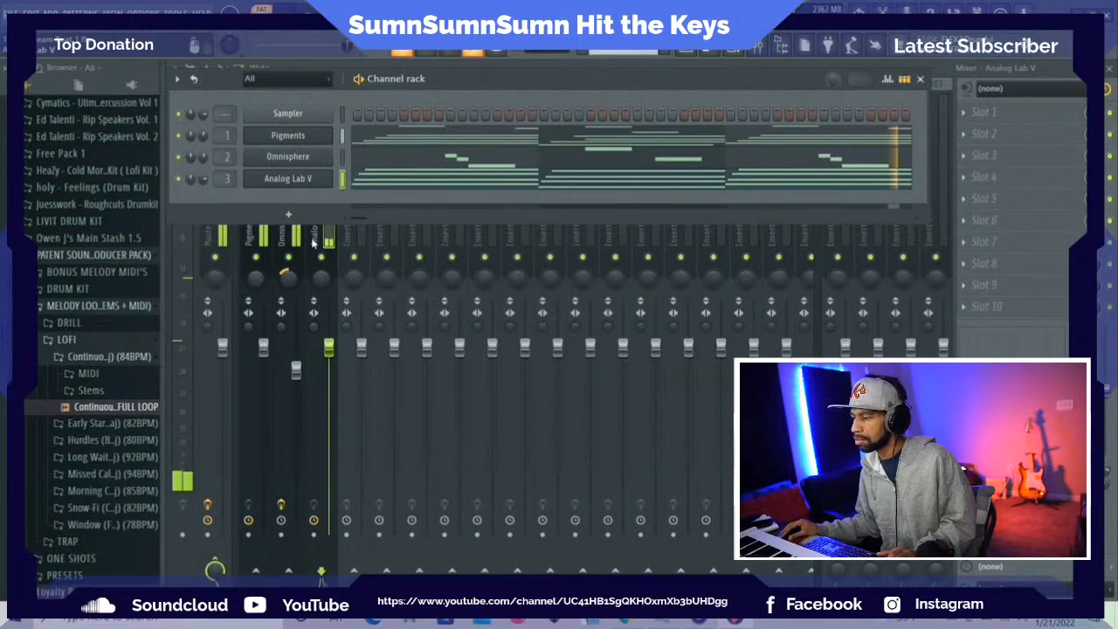
pyautogui.press('F6')
# Lower the Analog Lab V mixer track's volume to about 76% and pan it to the right
pyautogui.moveTo(329, 346); pyautogui.dragTo(333, 383)
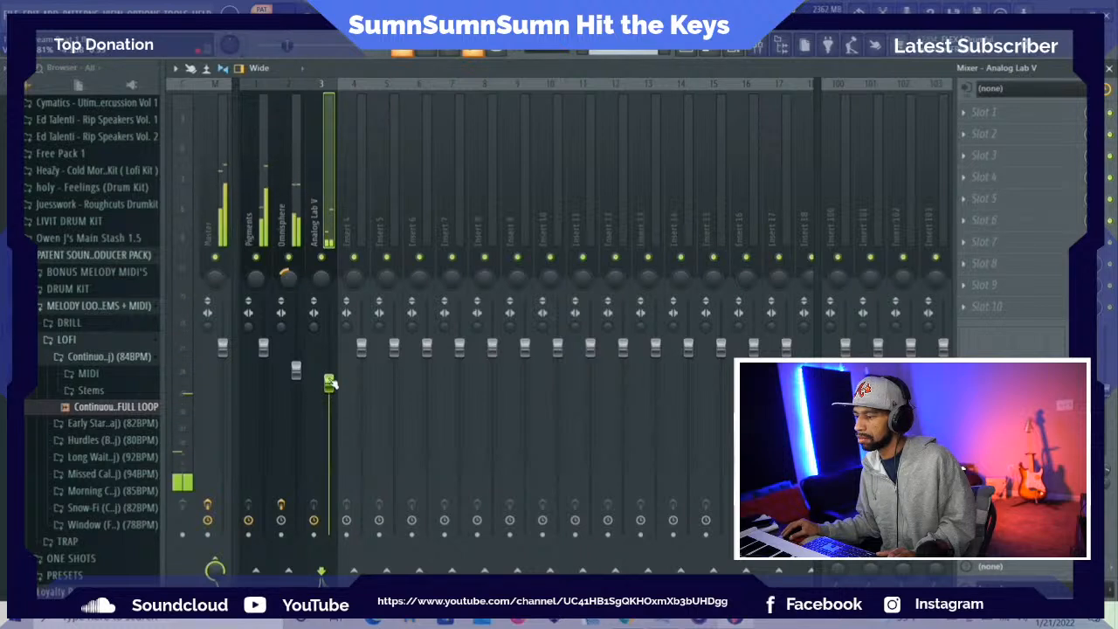
pyautogui.moveTo(331, 384); pyautogui.dragTo(330, 392)
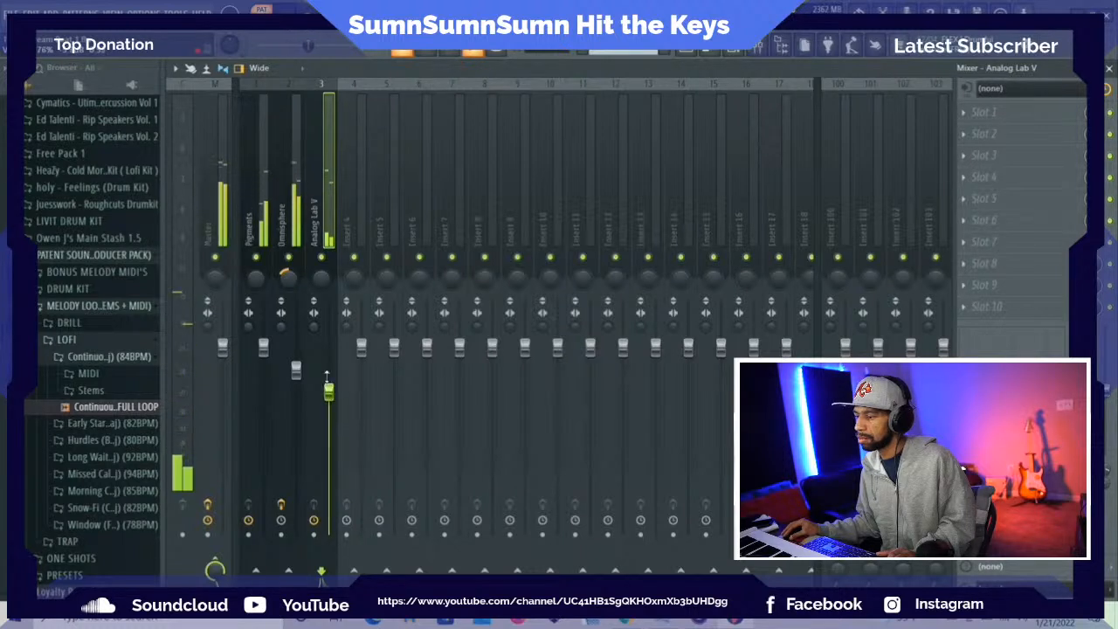
pyautogui.moveTo(322, 279); pyautogui.dragTo(321, 265)
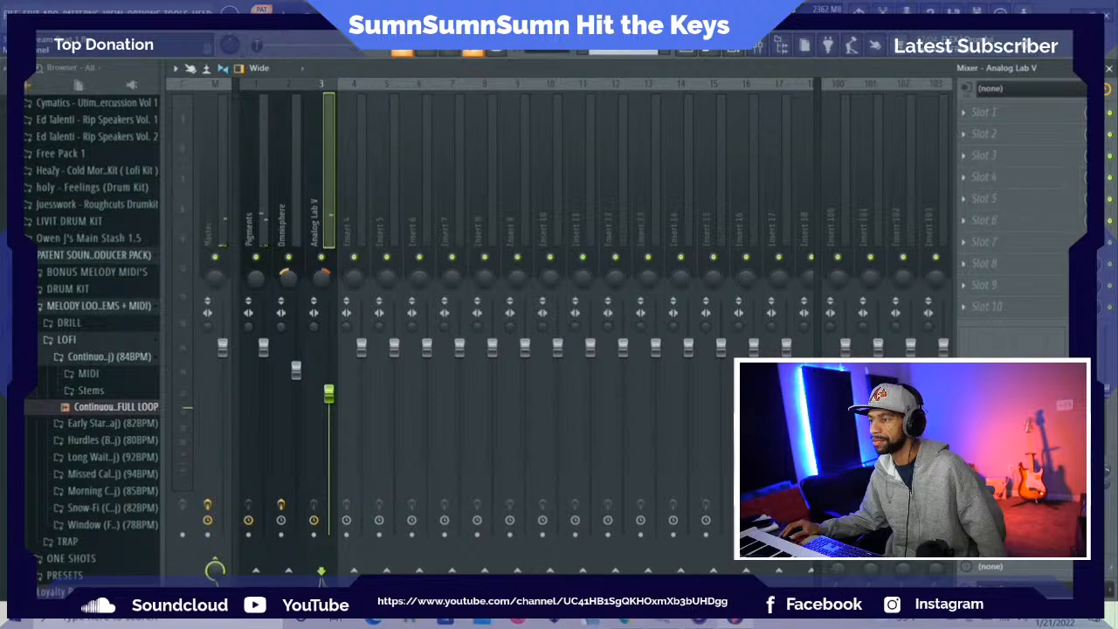
# Save the project
pyautogui.click(50, 8)
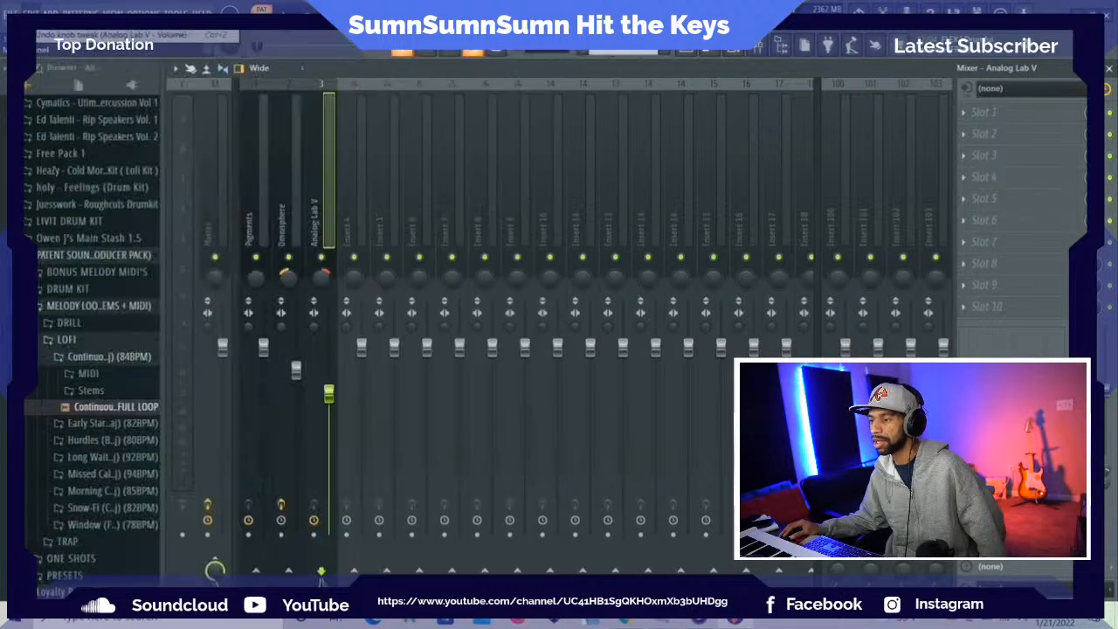
pyautogui.click(12, 12)
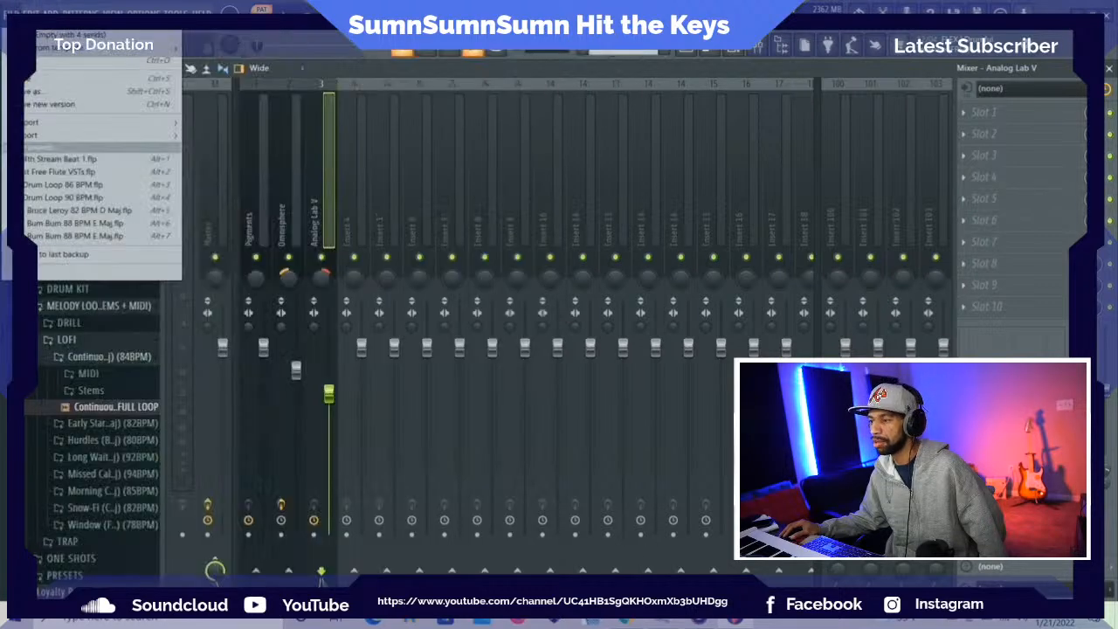
pyautogui.click(32, 80)
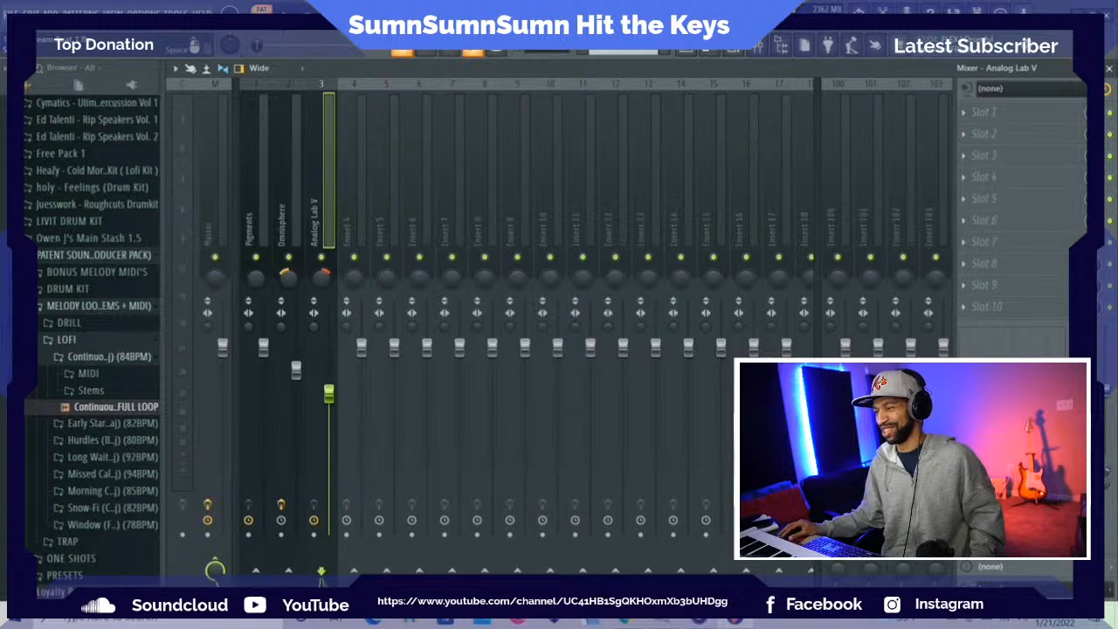
pyautogui.click(12, 12)
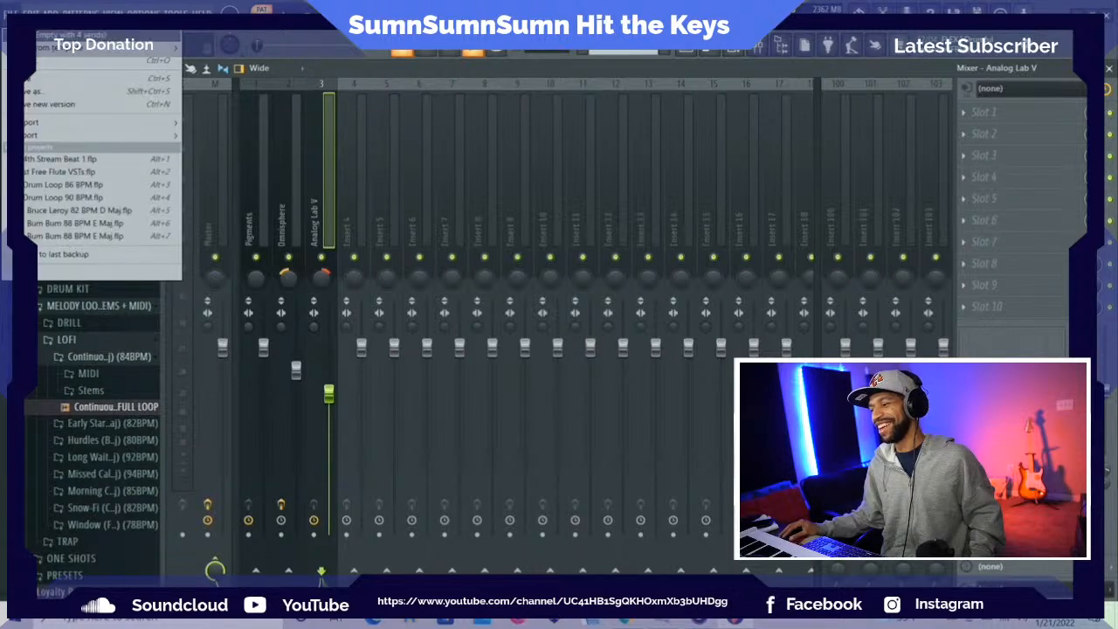
pyautogui.click(64, 77)
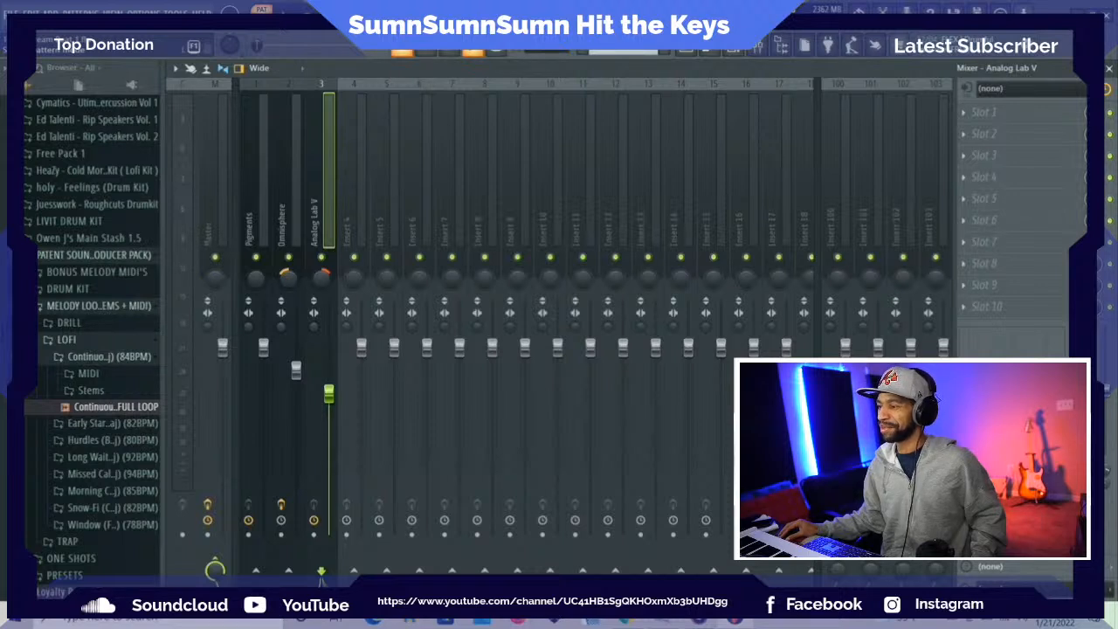
# Add a FLEX channel, move its window clear and browse its free packs before returning to the installed packs
pyautogui.click(285, 13)
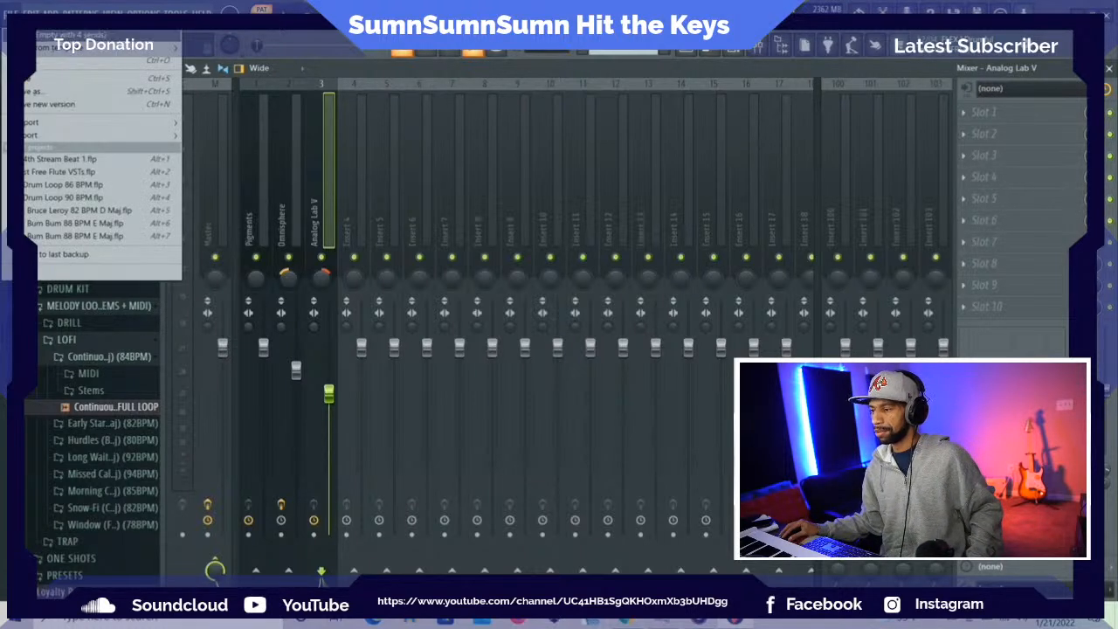
pyautogui.click(51, 9)
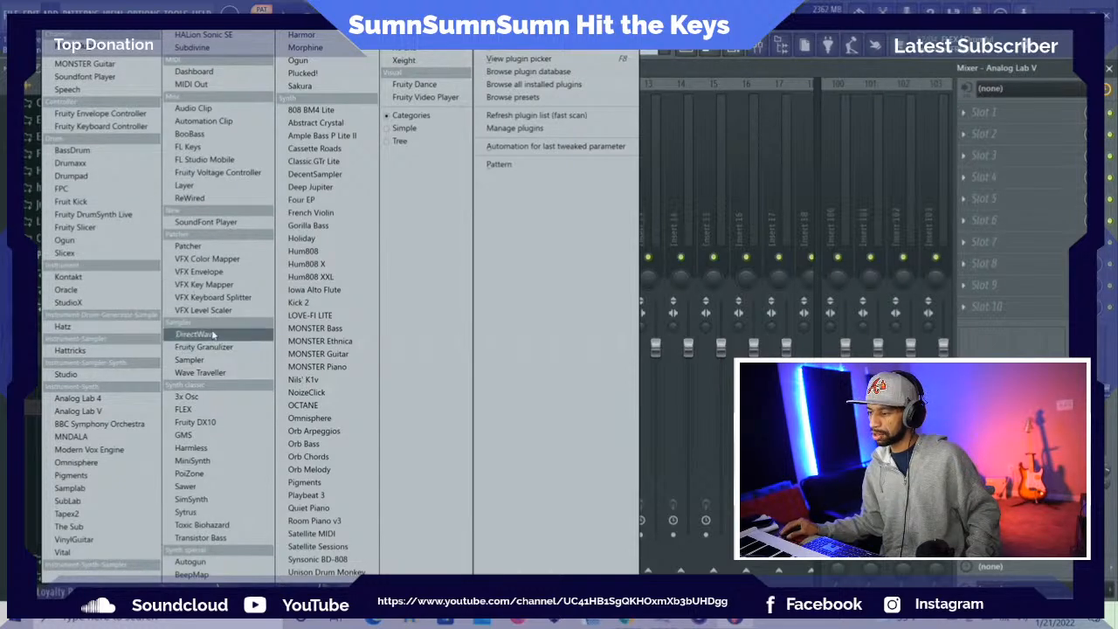
pyautogui.click(218, 412)
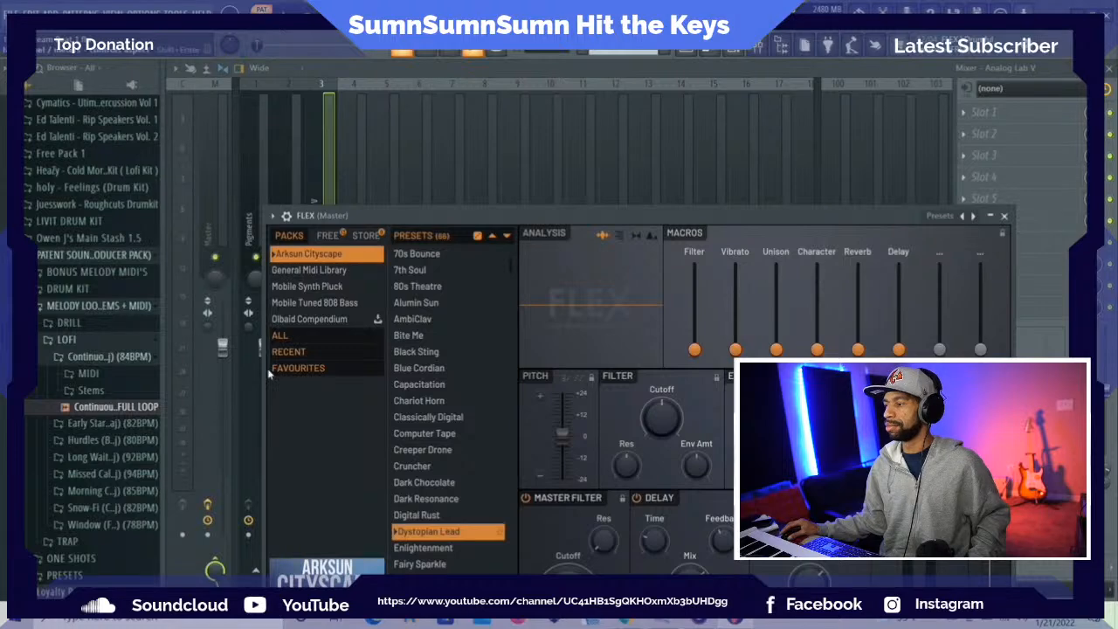
pyautogui.moveTo(439, 216); pyautogui.dragTo(345, 70)
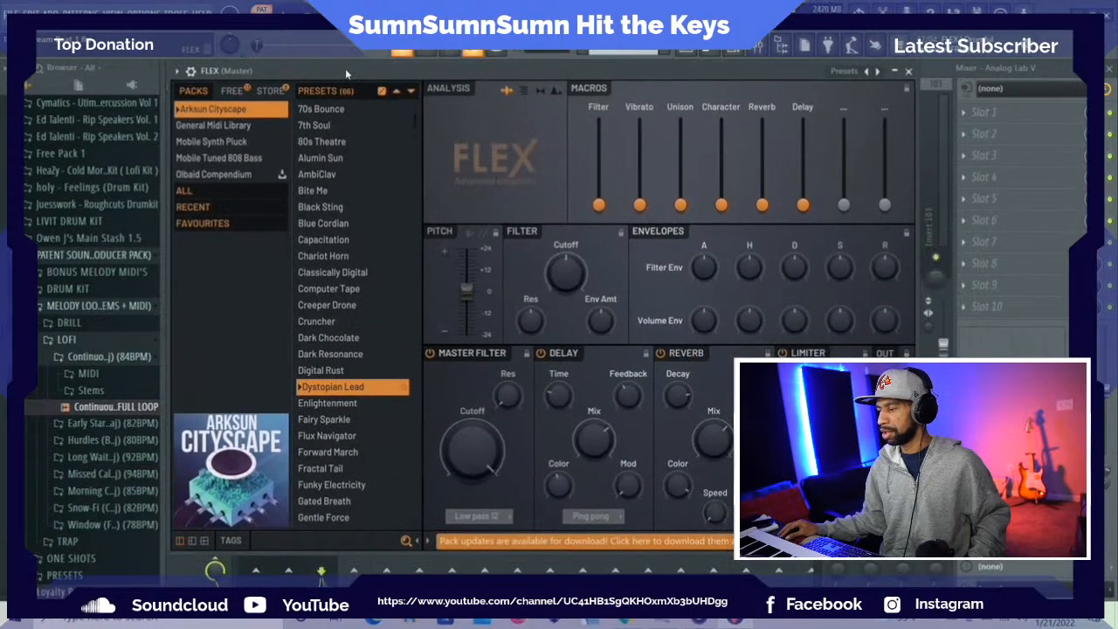
pyautogui.click(231, 92)
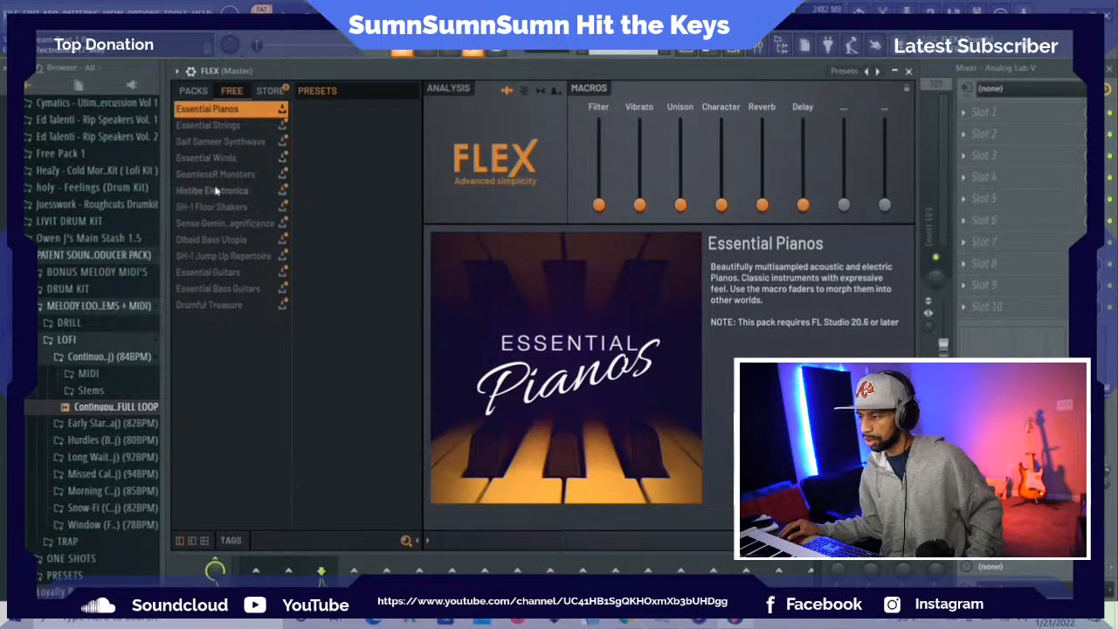
pyautogui.click(196, 93)
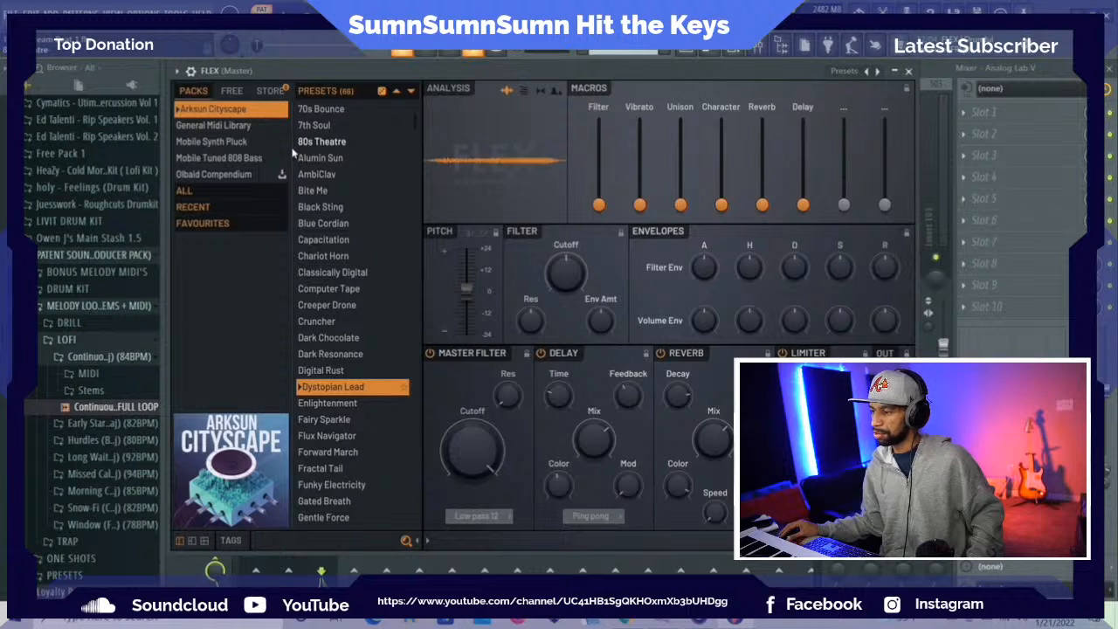
# Load the Laser Harp preset from Arksun Cityscape and raise its Vibrato and Reverb macros
pyautogui.scroll(-1, 322, 243)
pyautogui.scroll(-4, 341, 297)
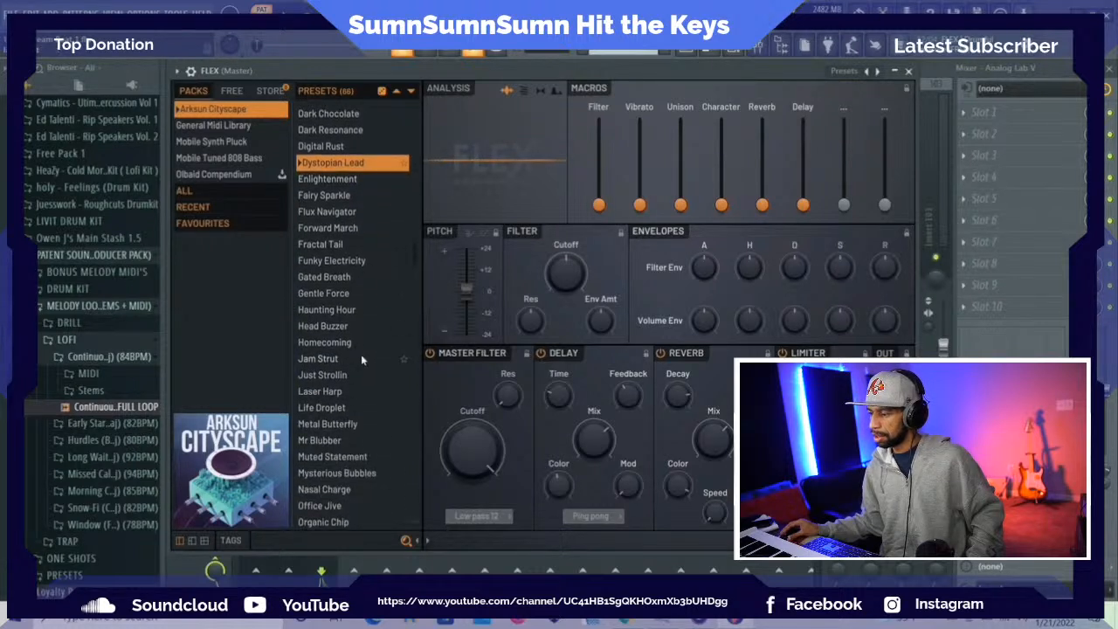
pyautogui.click(324, 393)
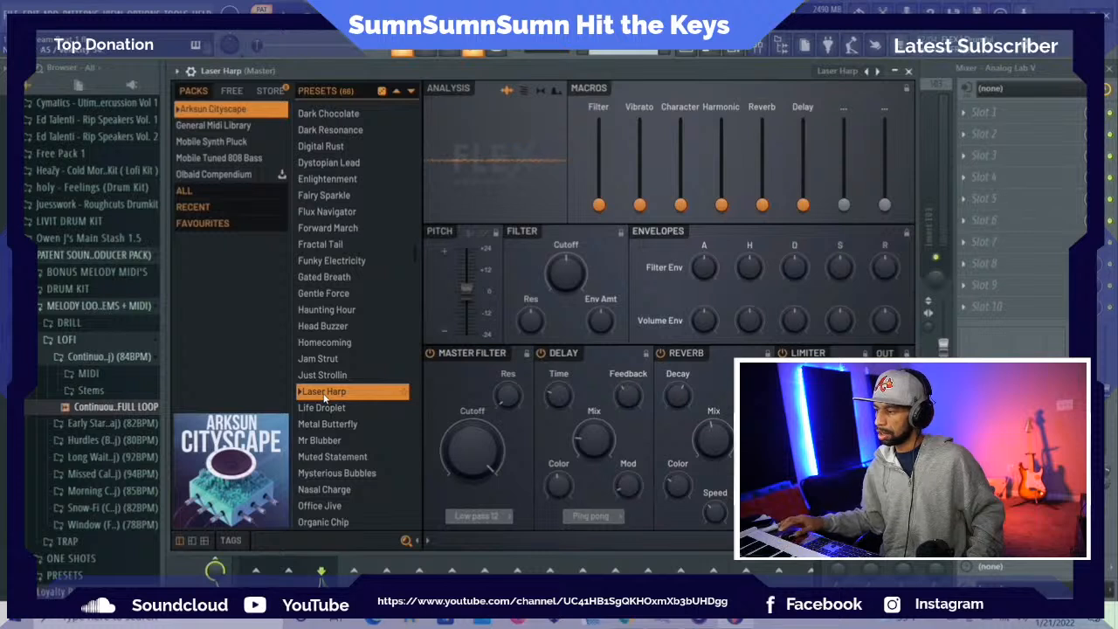
pyautogui.moveTo(641, 206); pyautogui.dragTo(640, 138)
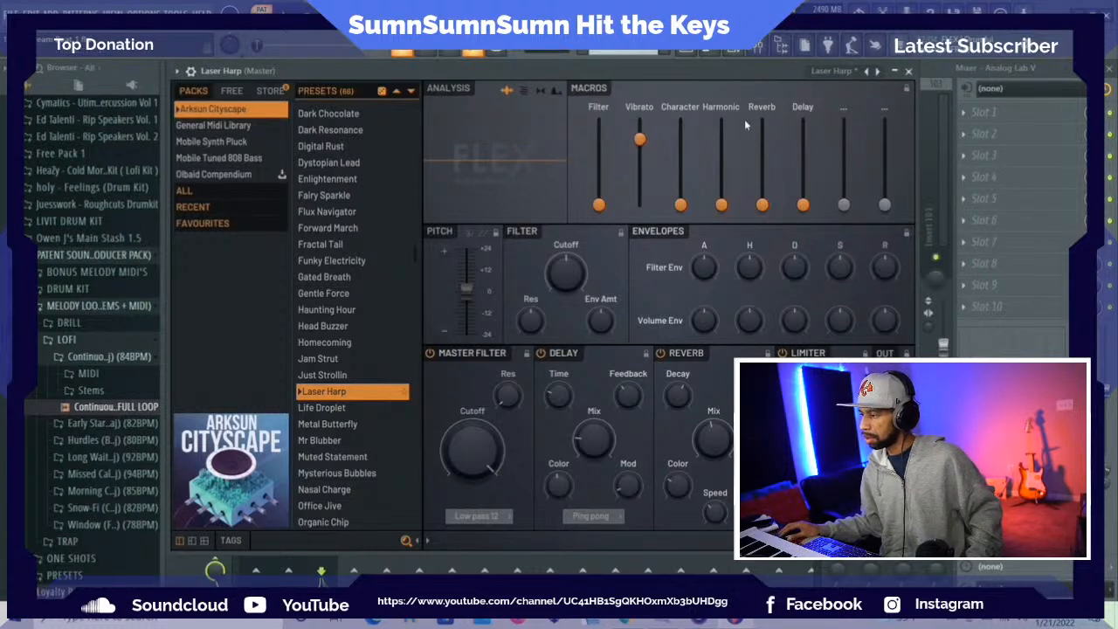
pyautogui.moveTo(763, 204); pyautogui.dragTo(764, 145)
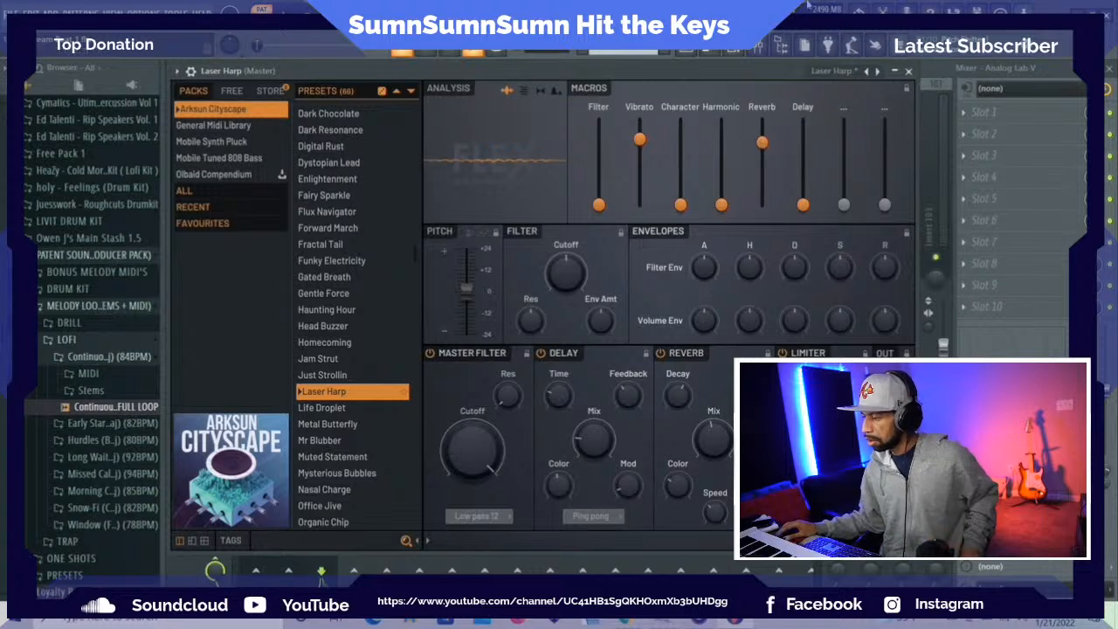
# Audition the Gentle Force and Strange Thong presets in the Arksun Cityscape pack
pyautogui.click(336, 294)
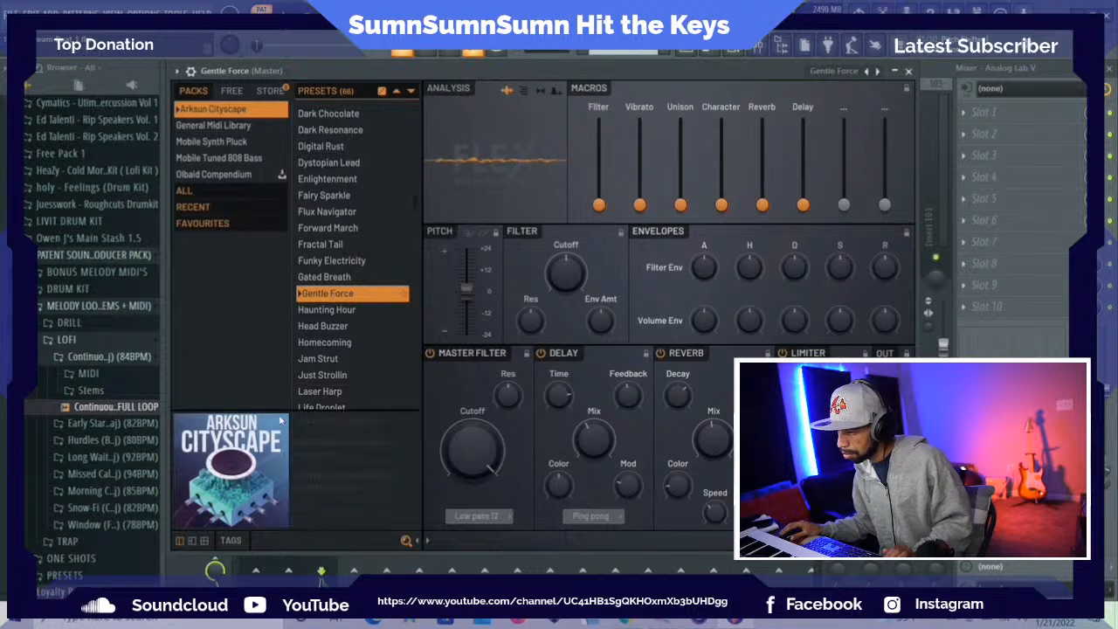
pyautogui.scroll(-6, 353, 362)
pyautogui.scroll(-2, 343, 402)
pyautogui.click(336, 424)
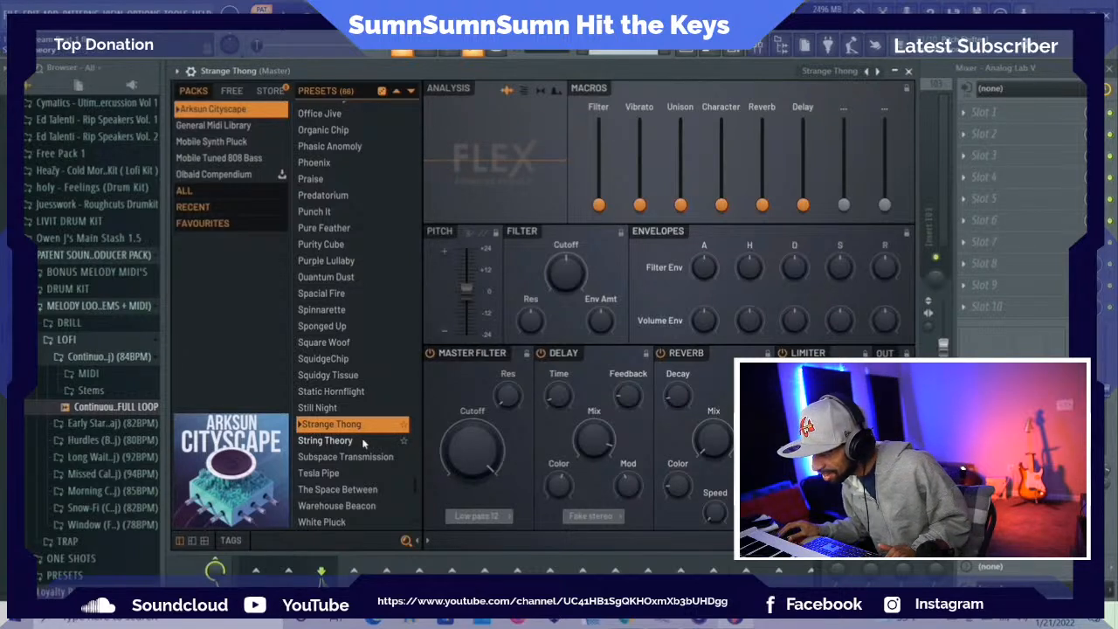
pyautogui.scroll(-2, 360, 441)
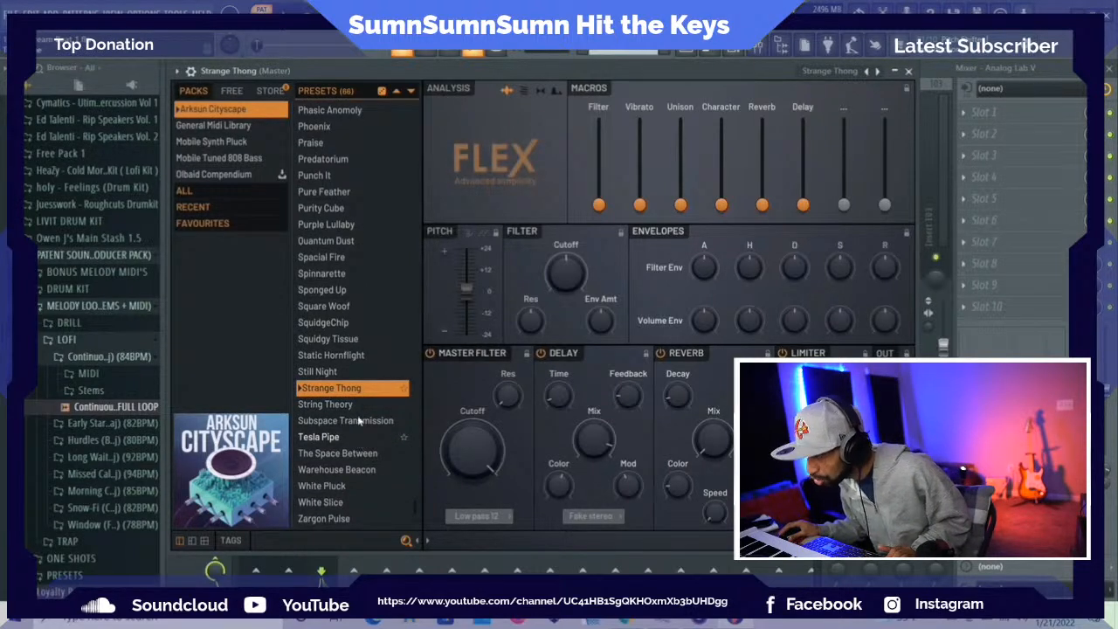
# Close FLEX and delete the Strange Thong channel from the channel rack
pyautogui.click(908, 70)
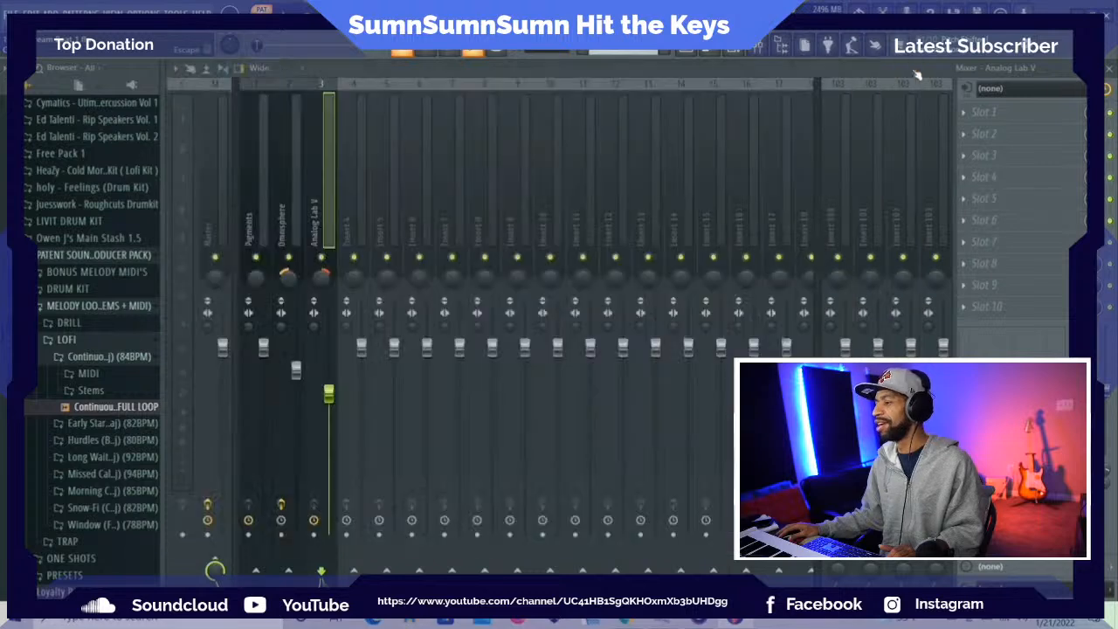
pyautogui.click(758, 45)
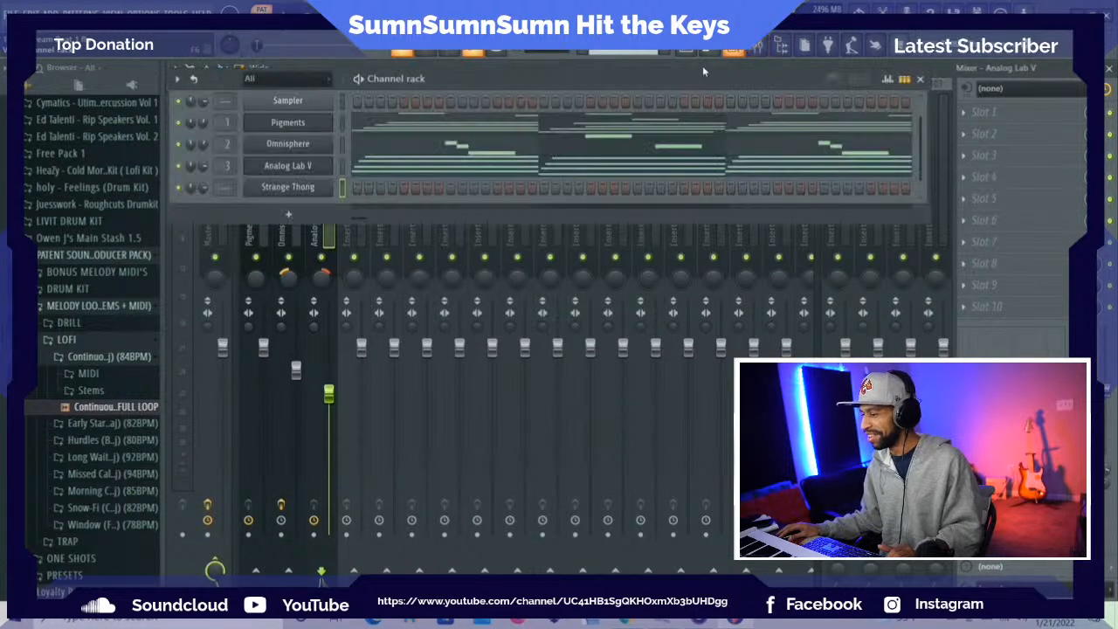
pyautogui.rightClick(312, 189)
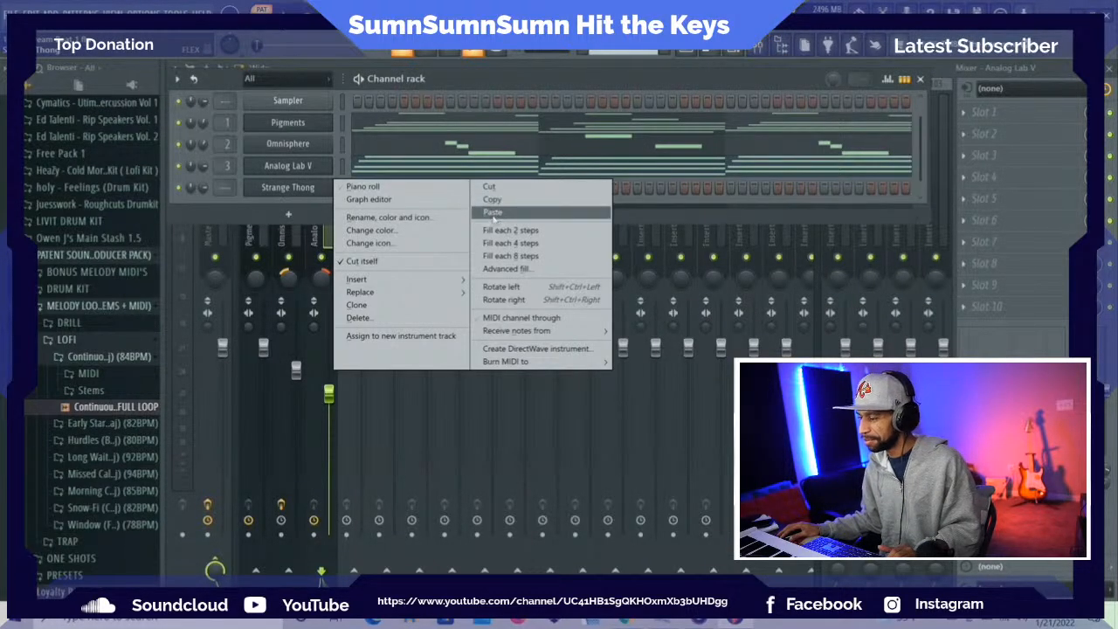
pyautogui.click(414, 318)
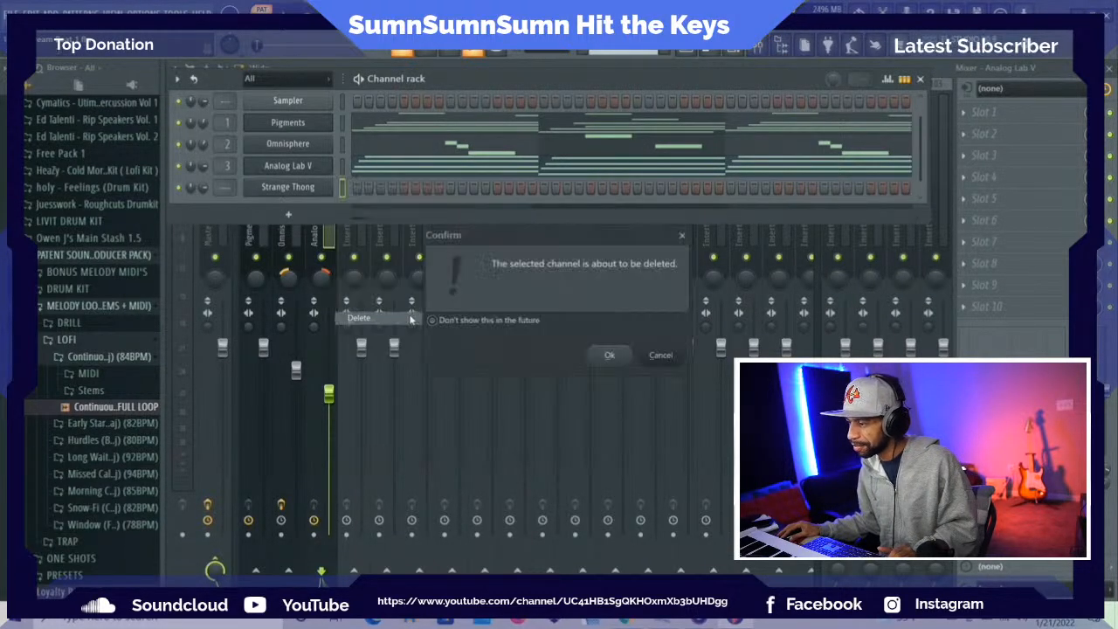
pyautogui.click(614, 353)
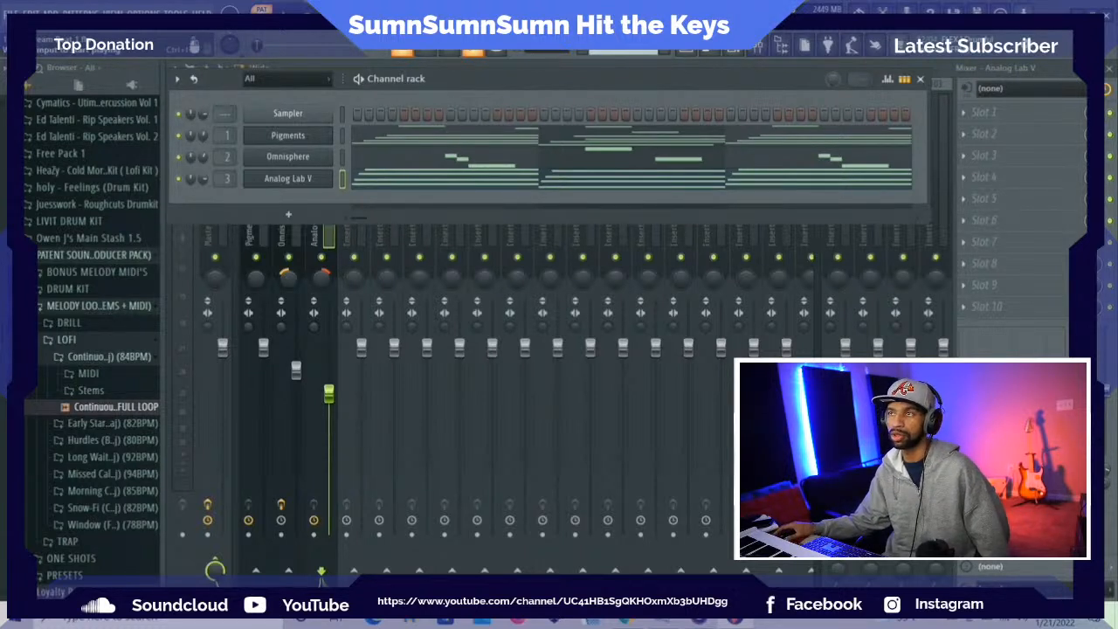
# Move the channel rack slightly higher and save the project
pyautogui.moveTo(452, 81)
pyautogui.mouseDown()
pyautogui.moveTo(485, 116)
pyautogui.moveTo(442, 64)
pyautogui.moveTo(454, 95)
pyautogui.moveTo(451, 74)
pyautogui.mouseUp()
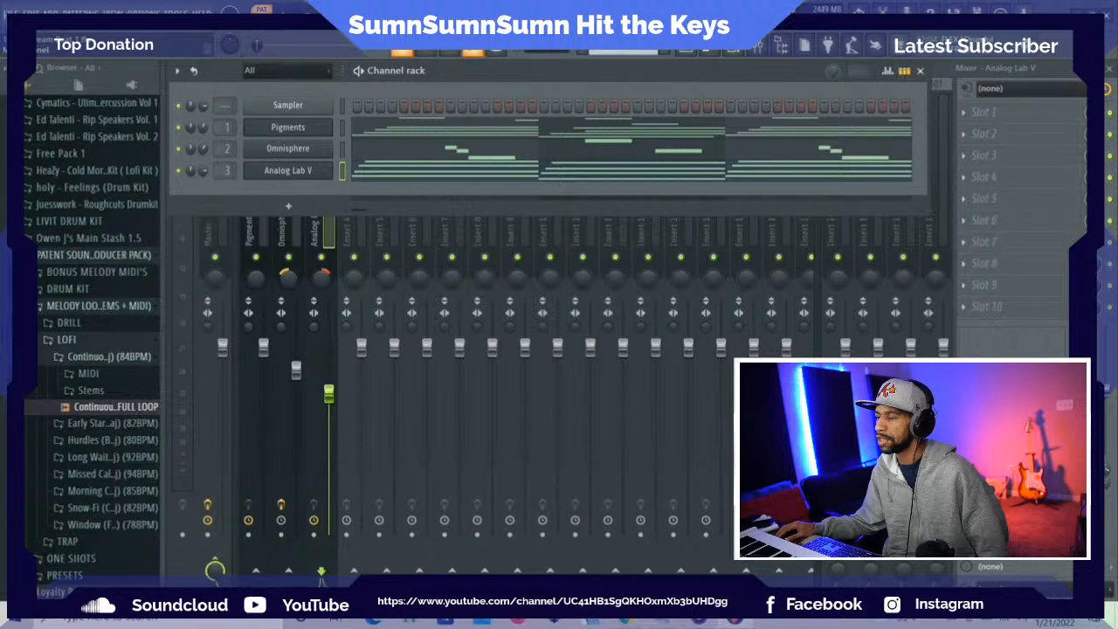
pyautogui.click(10, 14)
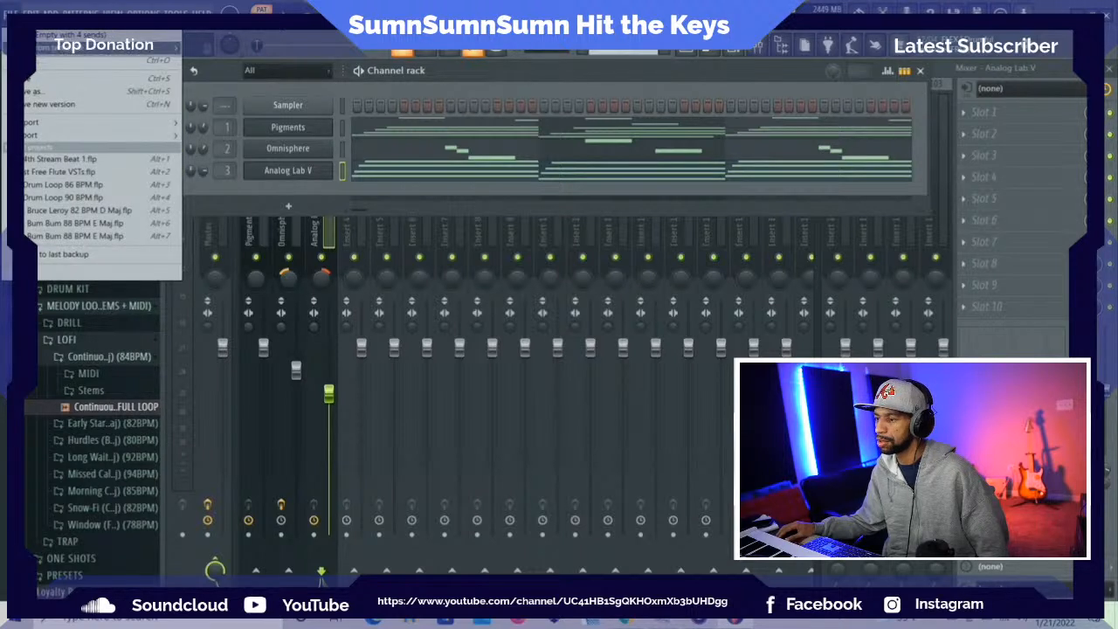
pyautogui.click(32, 78)
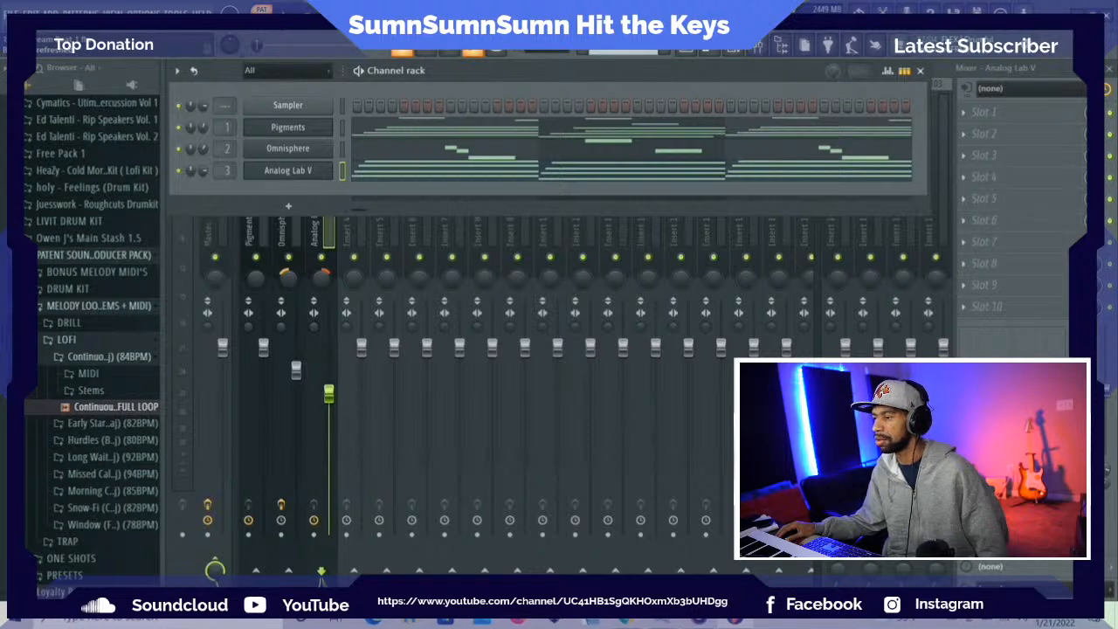
# Add a second Omnisphere channel and set its patch directory to the Unclean Machine Sonic Extension
pyautogui.click(52, 13)
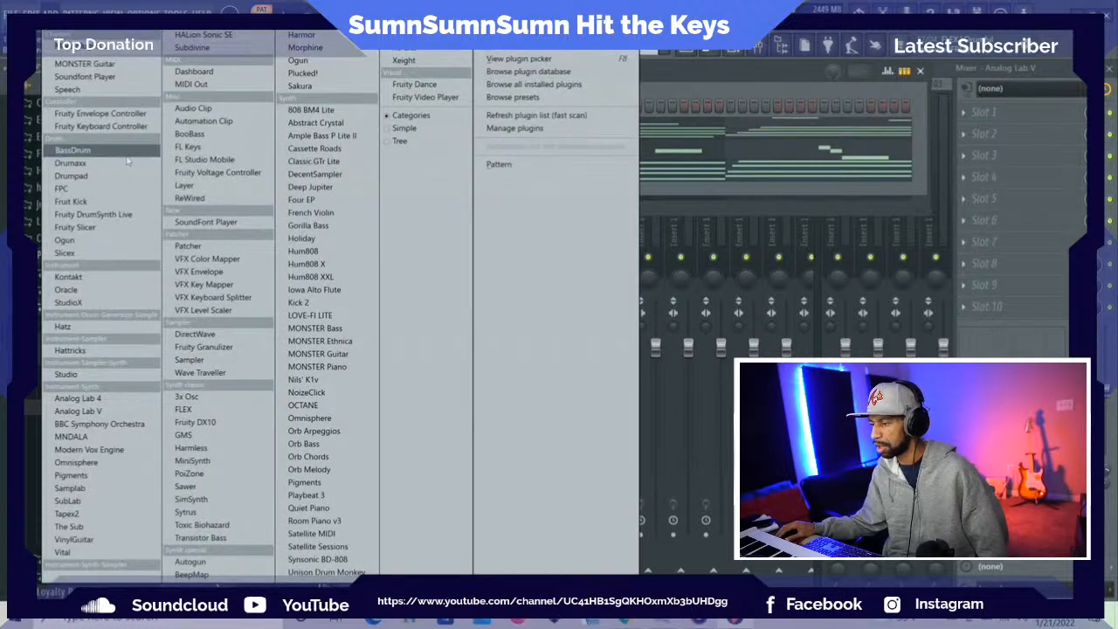
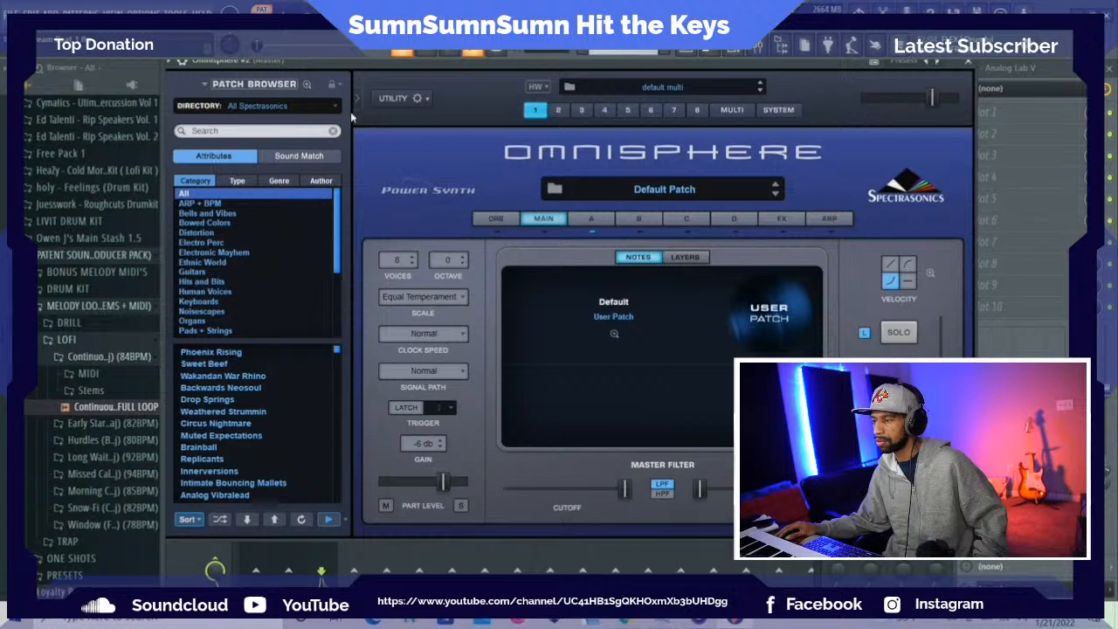
pyautogui.click(332, 111)
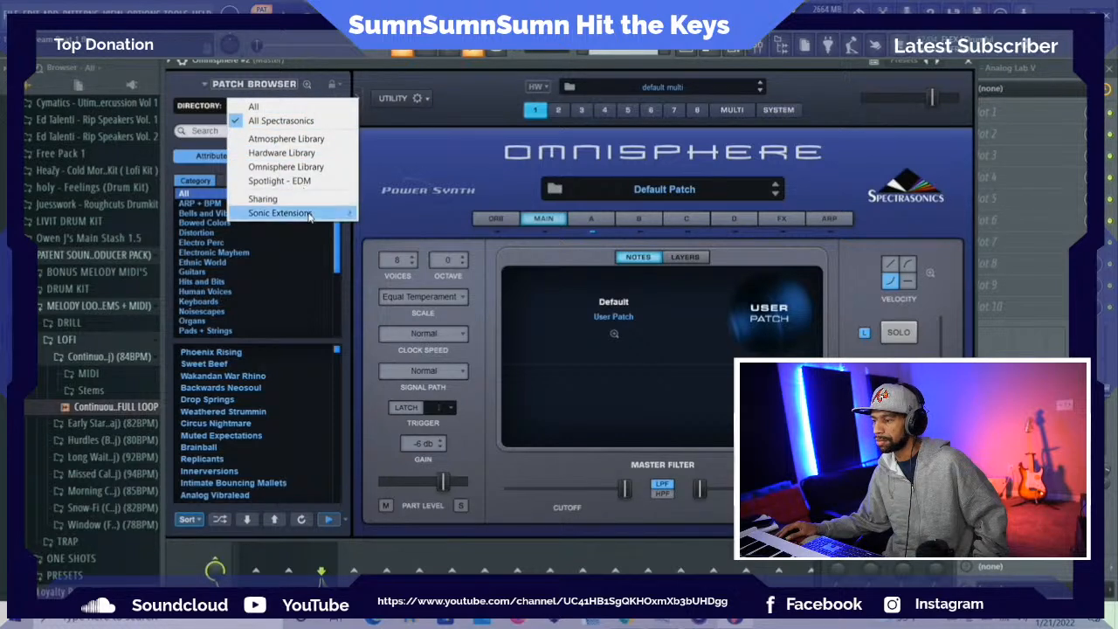
pyautogui.moveTo(309, 218)
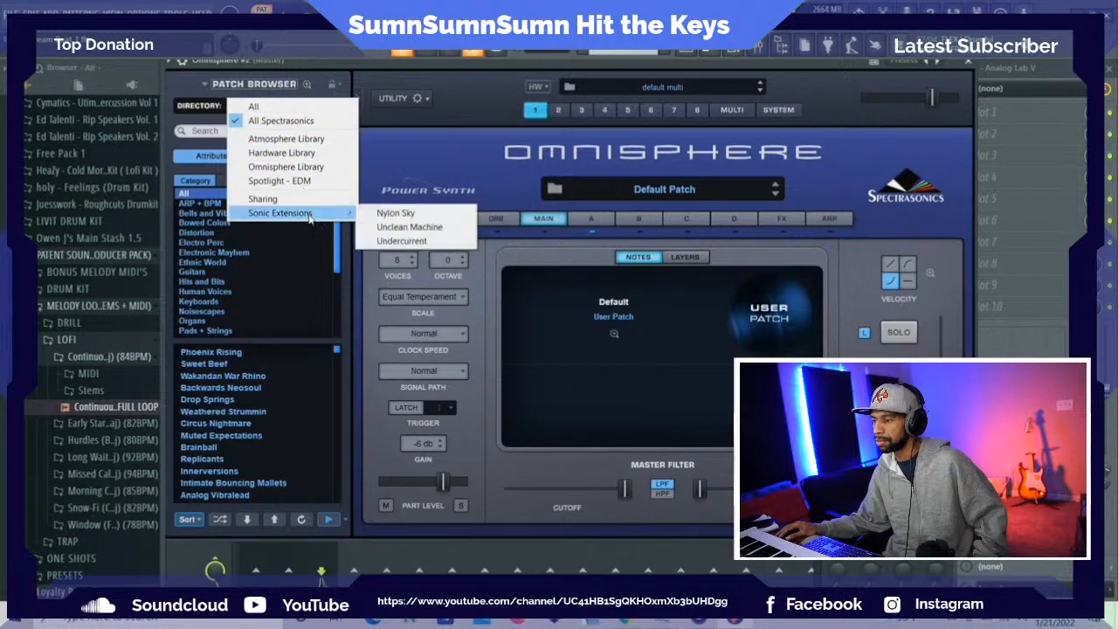
pyautogui.click(385, 228)
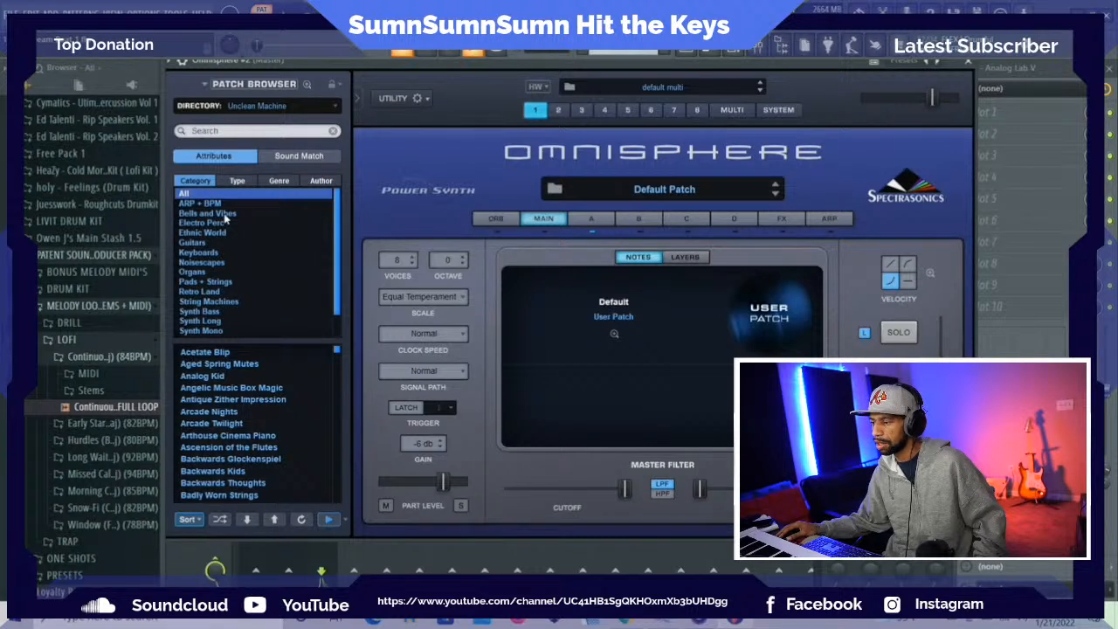
# Load the Extreme Vaping patch from the Noisescapes category, try scene 2 and settle on scene 3
pyautogui.click(202, 262)
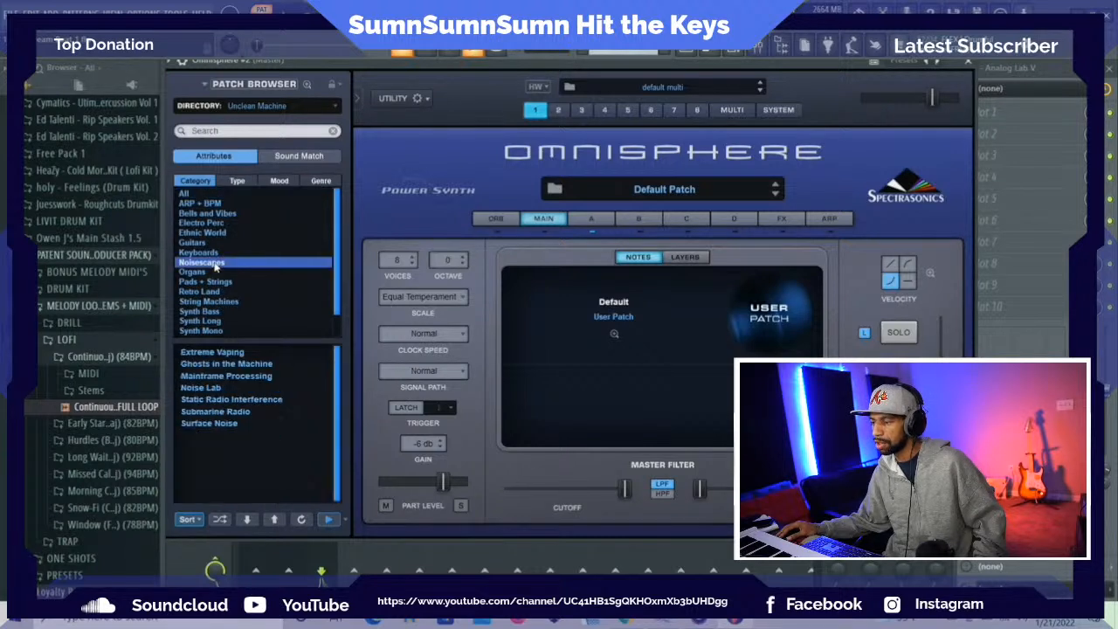
pyautogui.click(229, 353)
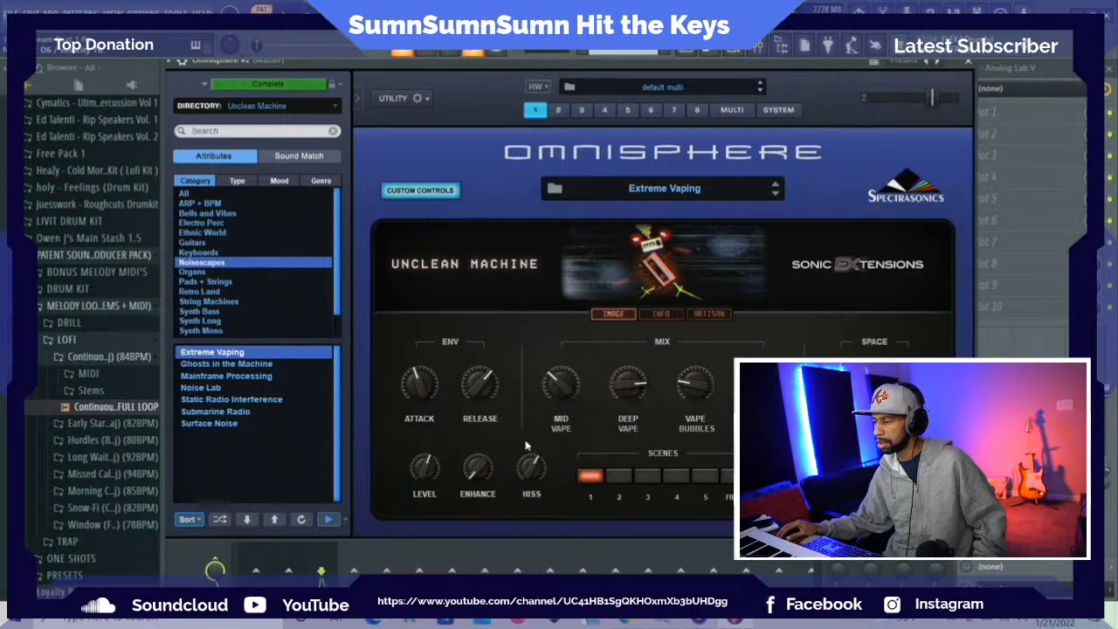
pyautogui.click(617, 475)
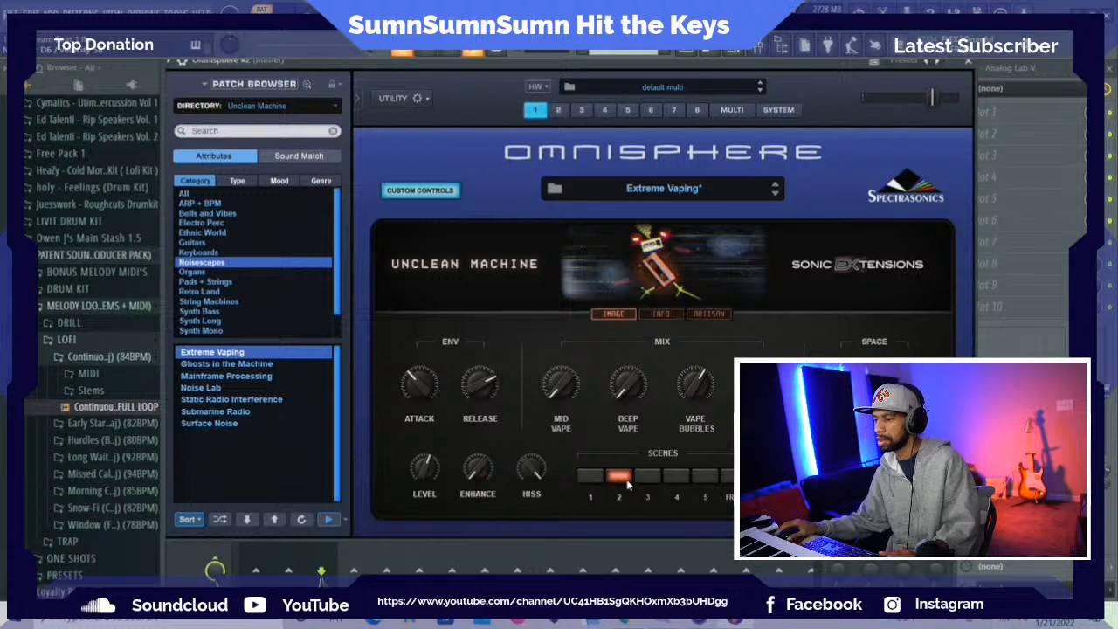
pyautogui.click(648, 477)
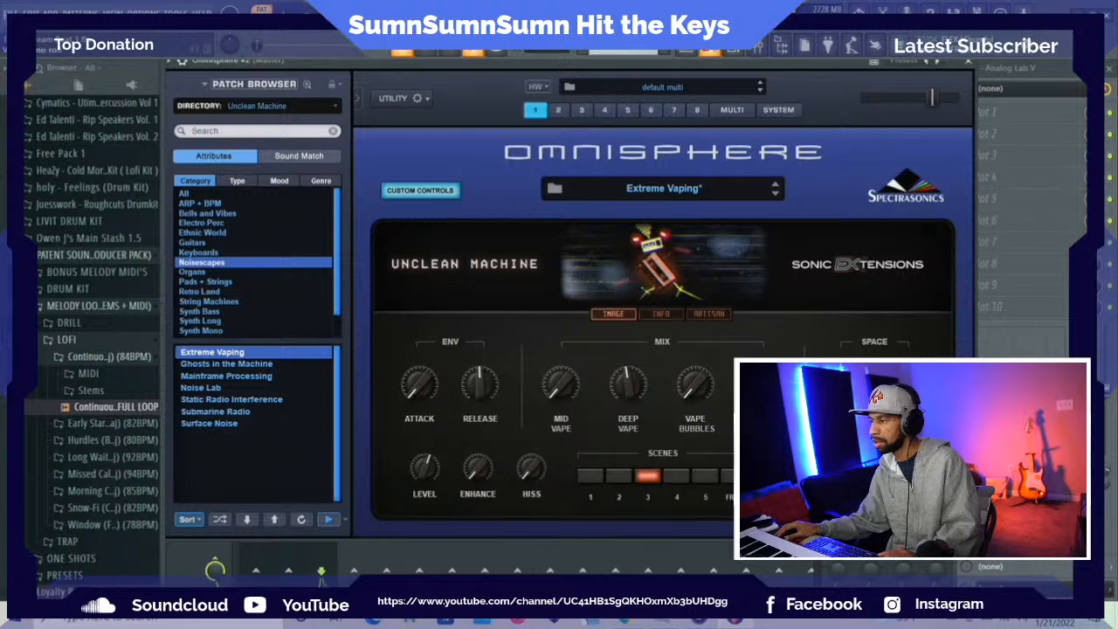
# Draw a D4 note about an eighth of a bar long in bar 1 for Omnisphere #2 and play it back
pyautogui.click(712, 48)
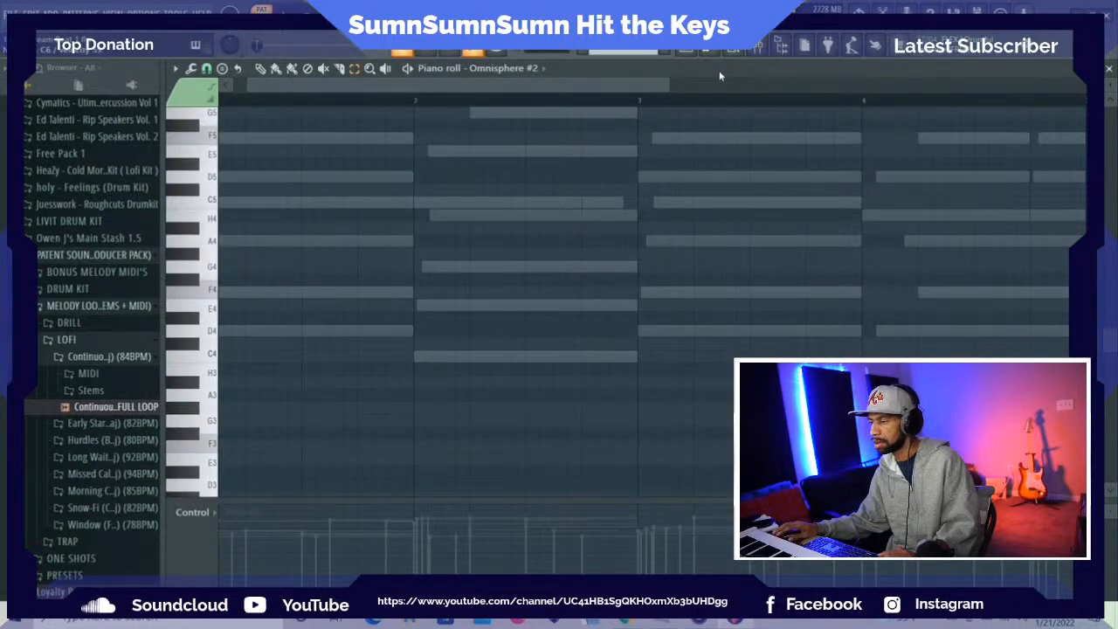
pyautogui.scroll(2, 431, 153)
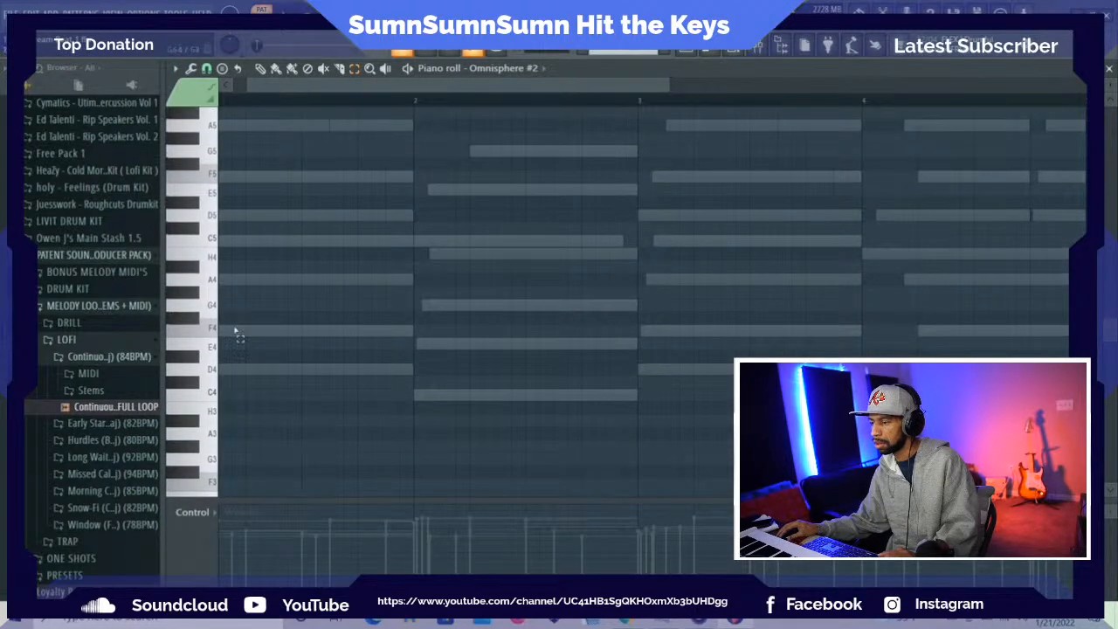
pyautogui.scroll(4, 246, 326)
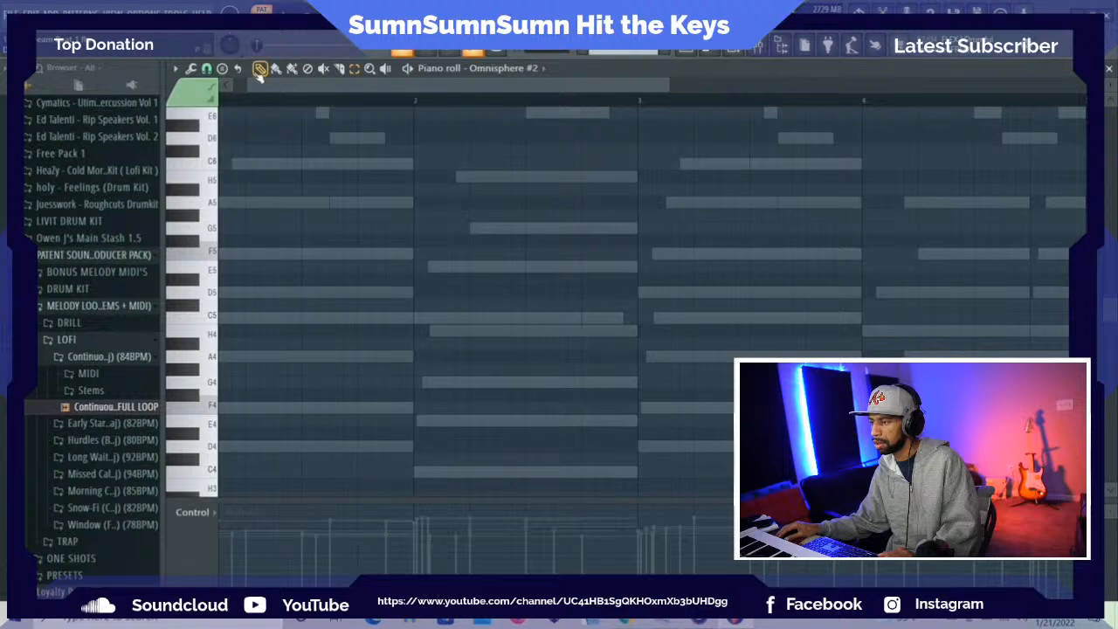
pyautogui.click(223, 447)
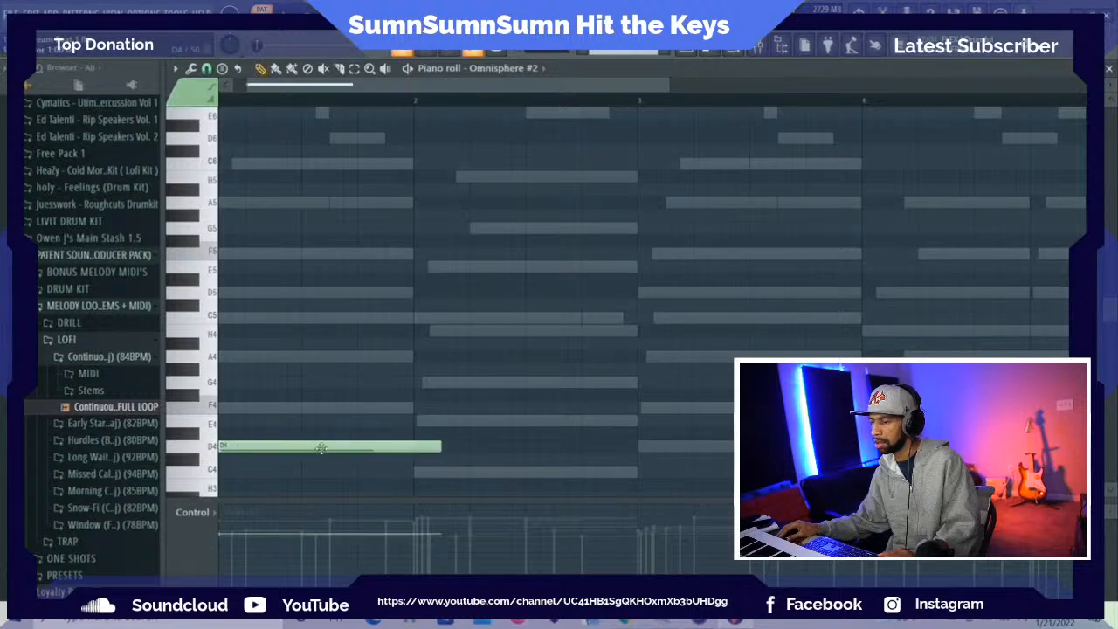
pyautogui.moveTo(441, 446); pyautogui.dragTo(249, 445)
pyautogui.press('space')
pyautogui.press('space')
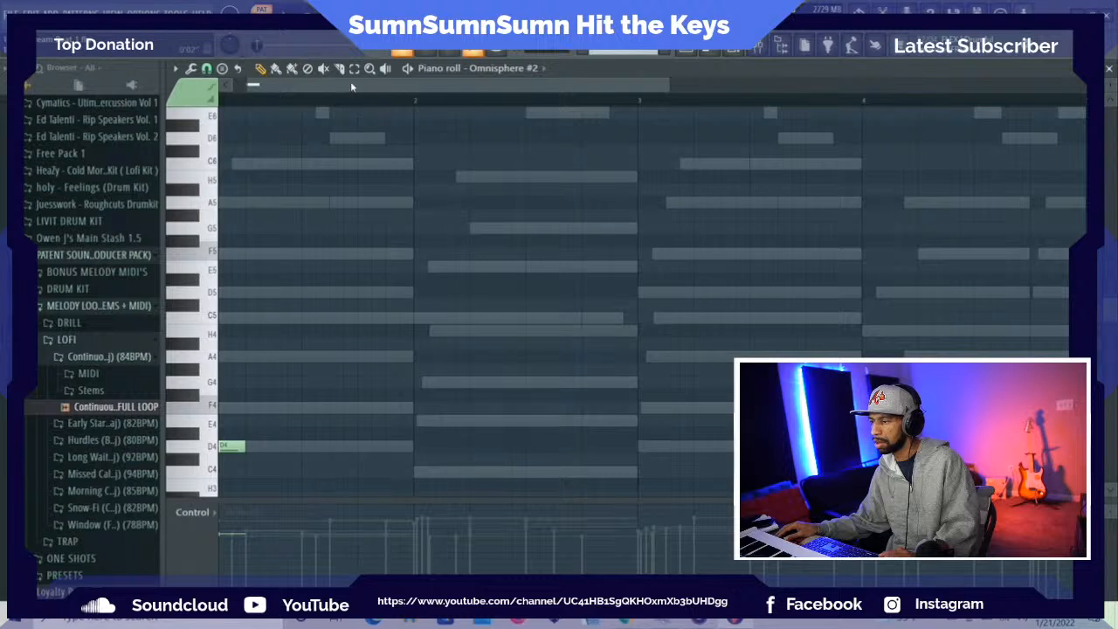
# Add notes matching the first one's length at the starts of bars 2, 3 and 4 for Omnisphere #2: C4, D4 and H3
pyautogui.moveTo(351, 86); pyautogui.dragTo(281, 88)
pyautogui.moveTo(250, 446); pyautogui.dragTo(224, 446)
pyautogui.press('space')
pyautogui.press('space')
pyautogui.click(443, 472)
pyautogui.click(672, 447)
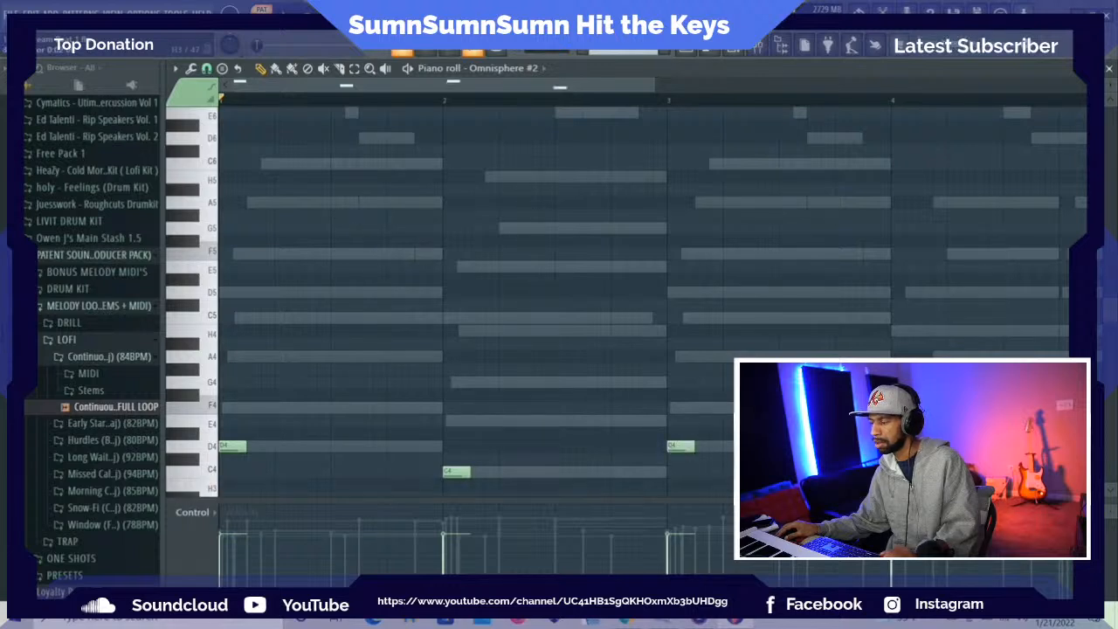
# Transpose all the Omnisphere #2 notes up one octave and play the pattern
pyautogui.hotkey('ctrl', 'a')
pyautogui.hotkey('ctrl', 'Up')
pyautogui.click(900, 330)
pyautogui.press('space')
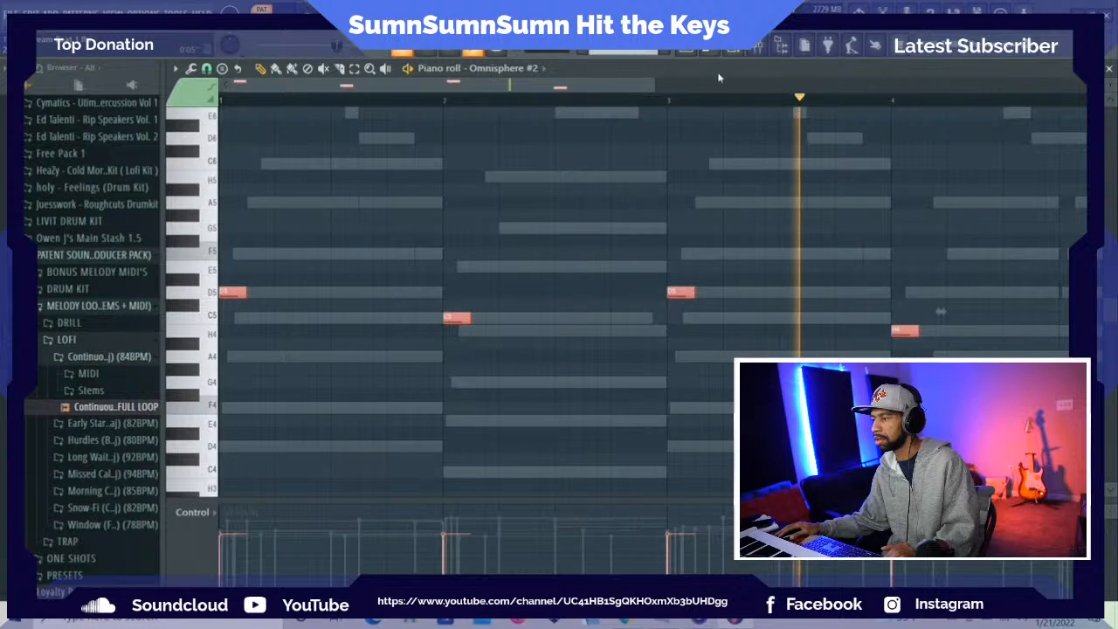
# Route Omnisphere #2 to mixer track 4 and lower that track's volume below the Analog Lab V level
pyautogui.press('F6')
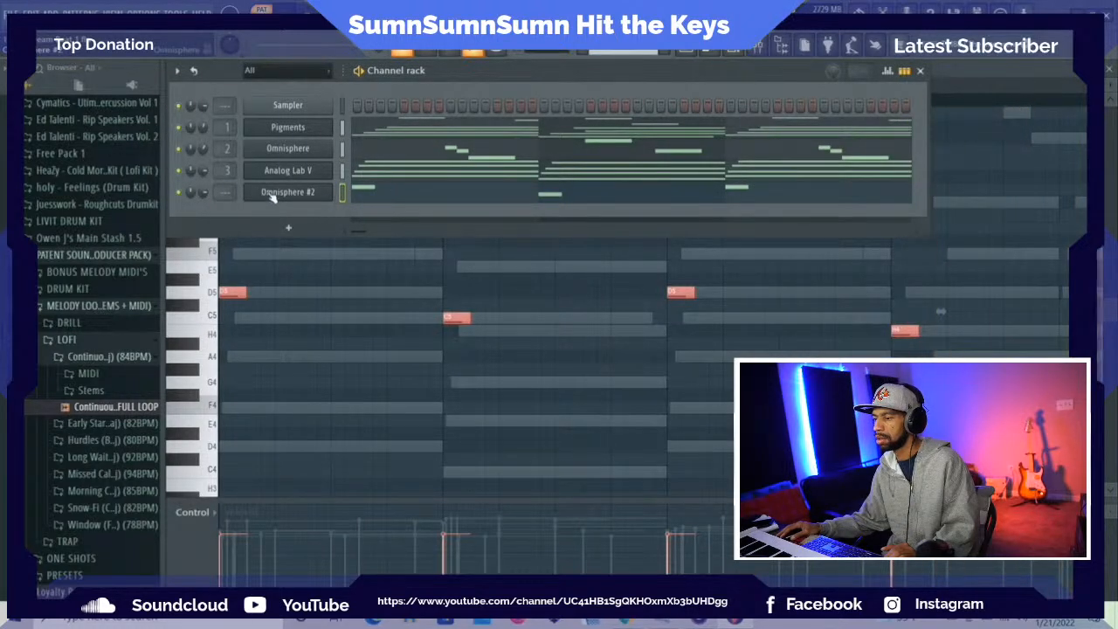
pyautogui.press('space')
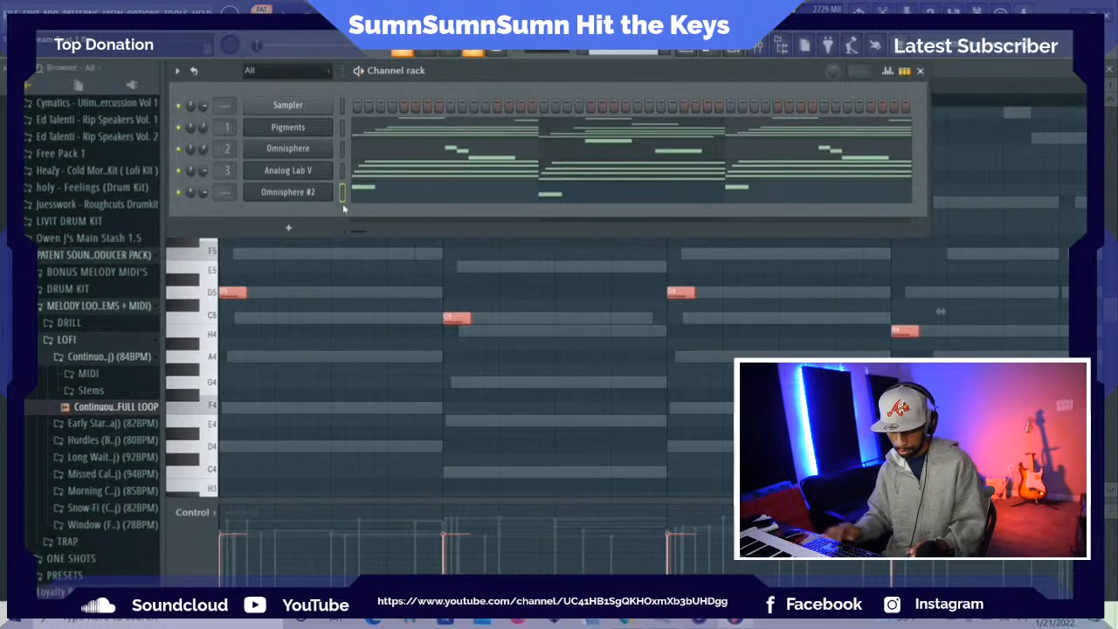
pyautogui.press('F9')
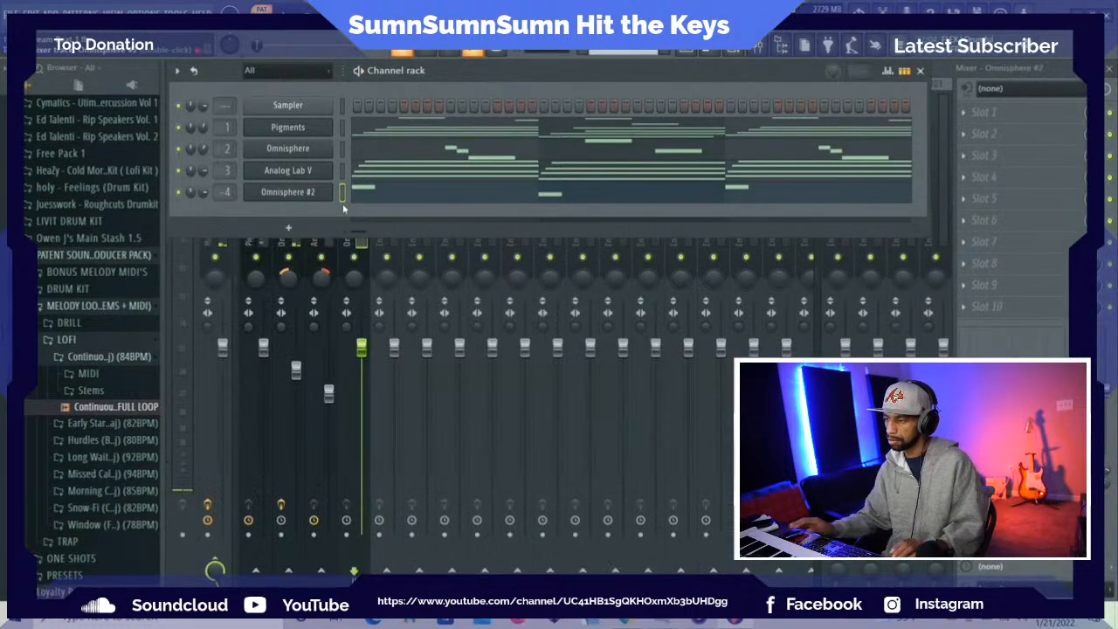
pyautogui.click(922, 72)
pyautogui.moveTo(367, 352); pyautogui.dragTo(366, 404)
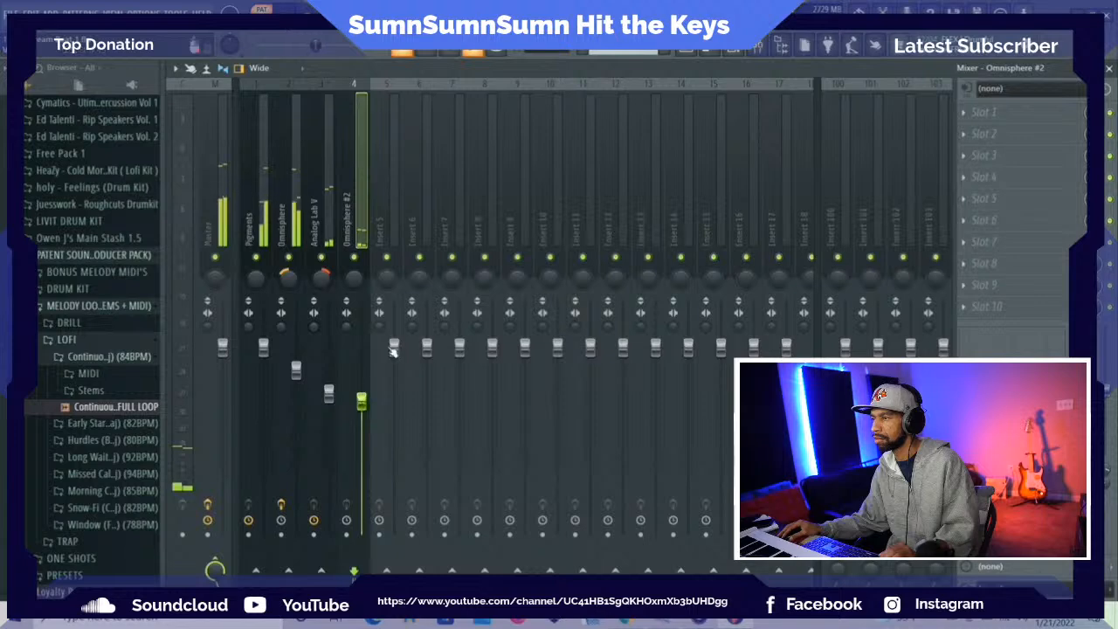
pyautogui.moveTo(361, 400); pyautogui.dragTo(362, 413)
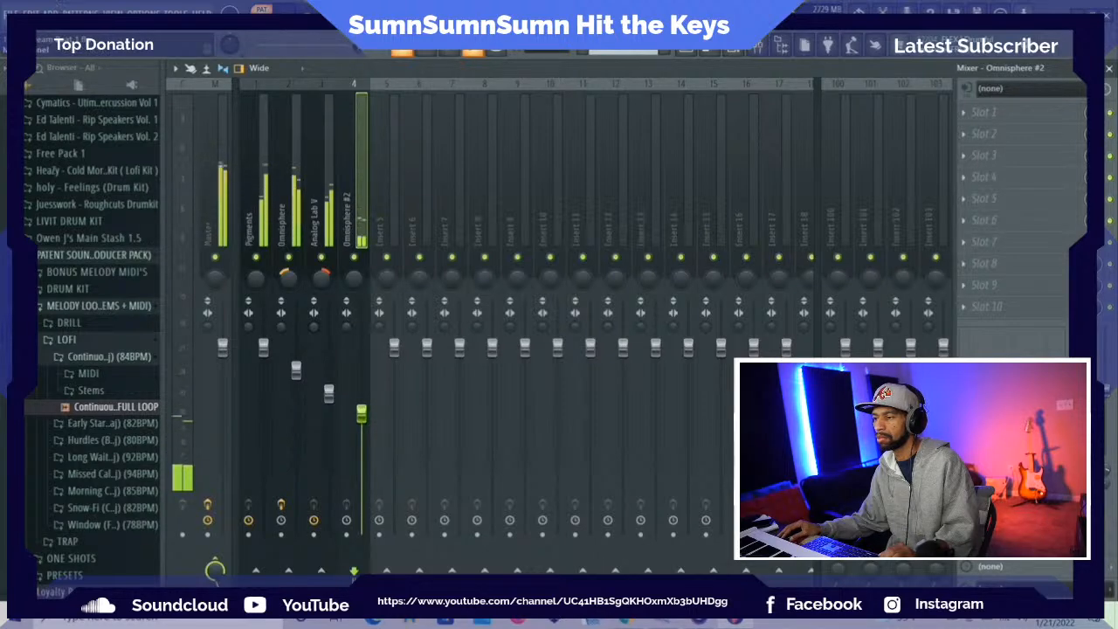
# Add a third Omnisphere channel, move its window up over the mixer and look through the patch categories
pyautogui.click(51, 11)
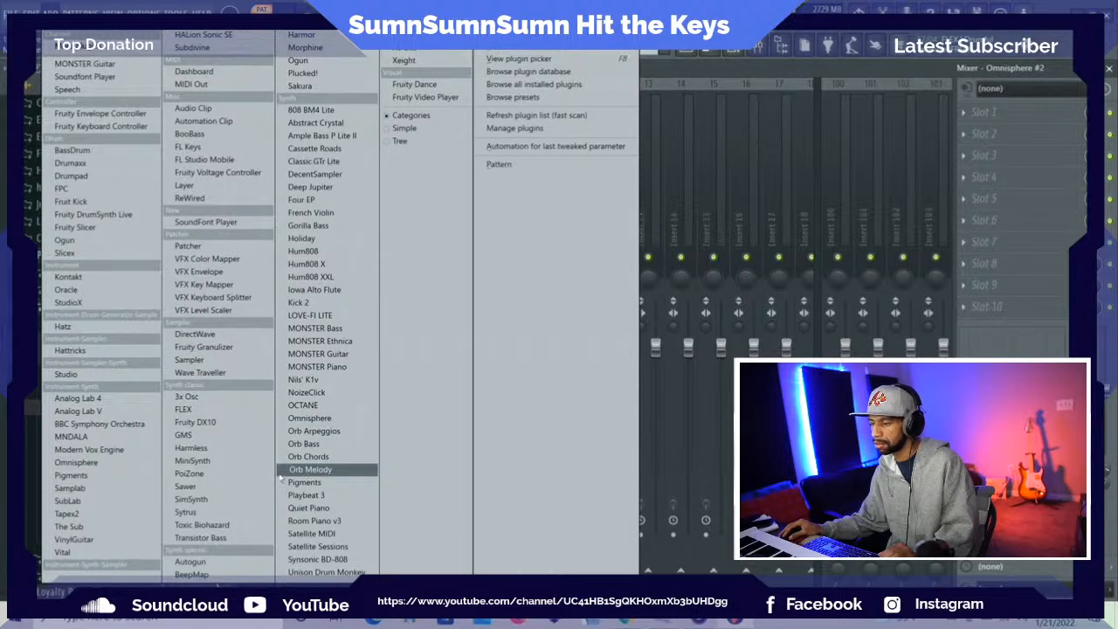
pyautogui.click(155, 462)
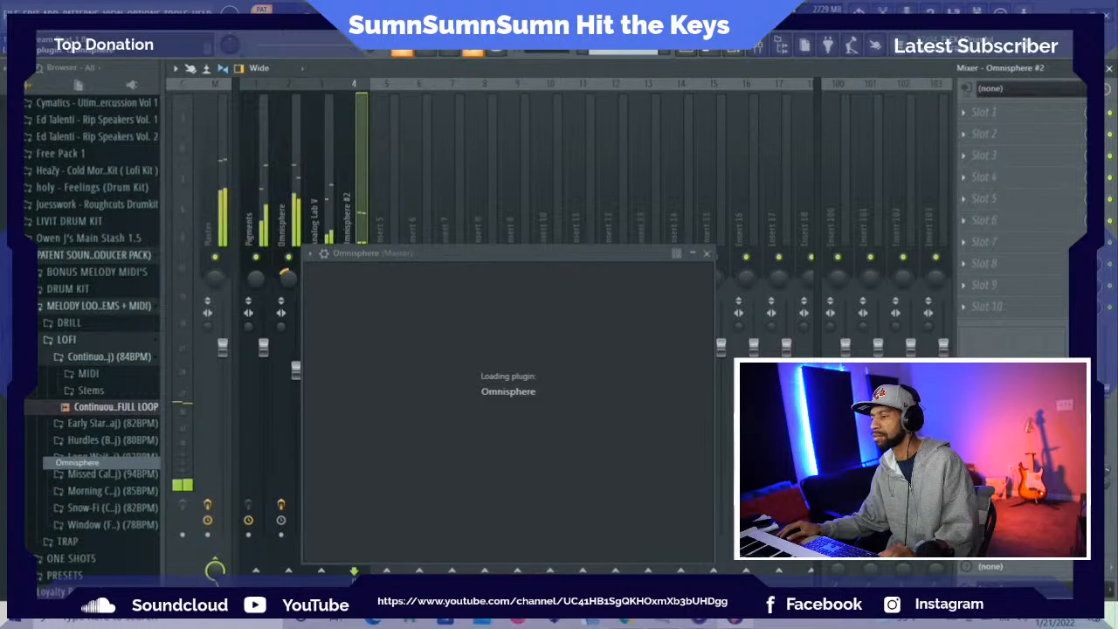
pyautogui.moveTo(546, 273); pyautogui.dragTo(404, 72)
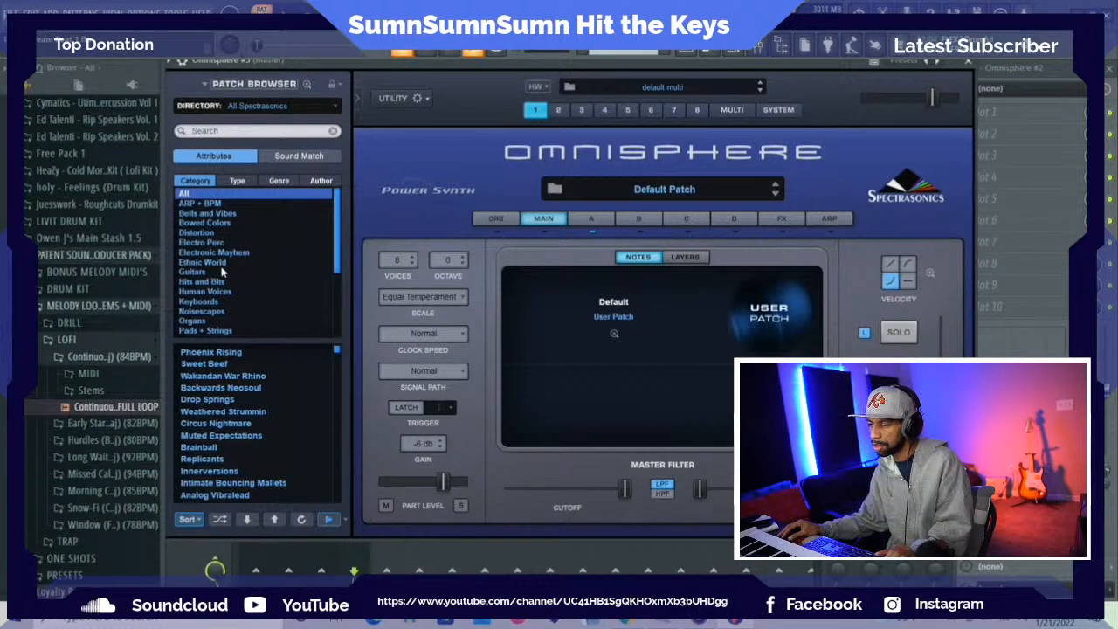
pyautogui.moveTo(337, 224); pyautogui.dragTo(332, 252)
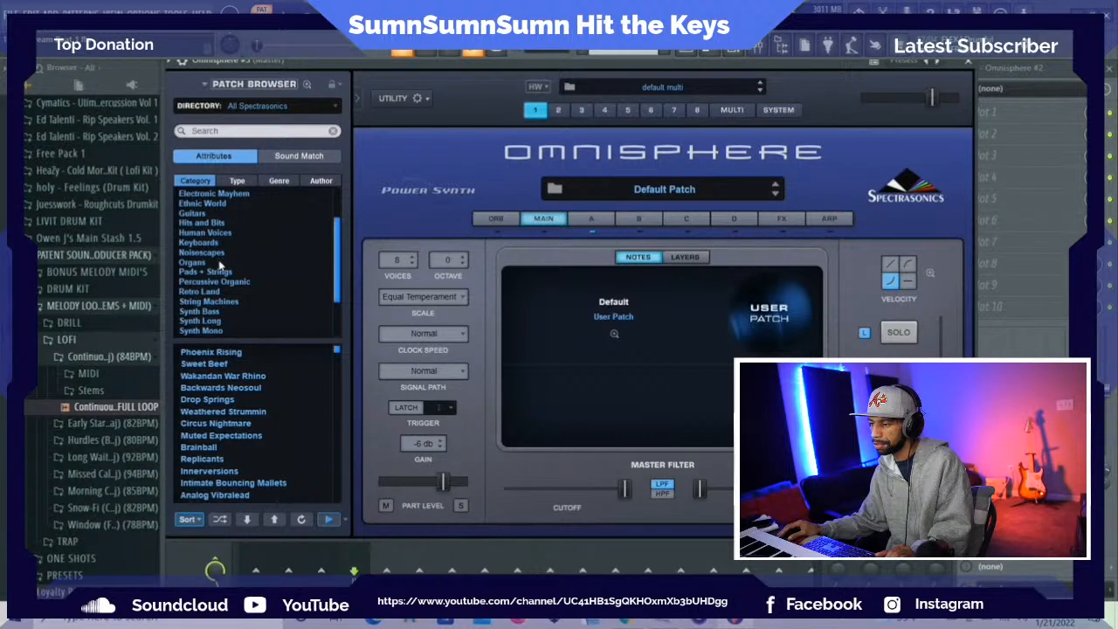
pyautogui.scroll(-1, 220, 265)
pyautogui.scroll(1, 219, 253)
pyautogui.click(334, 105)
pyautogui.moveTo(337, 213)
pyautogui.click(375, 241)
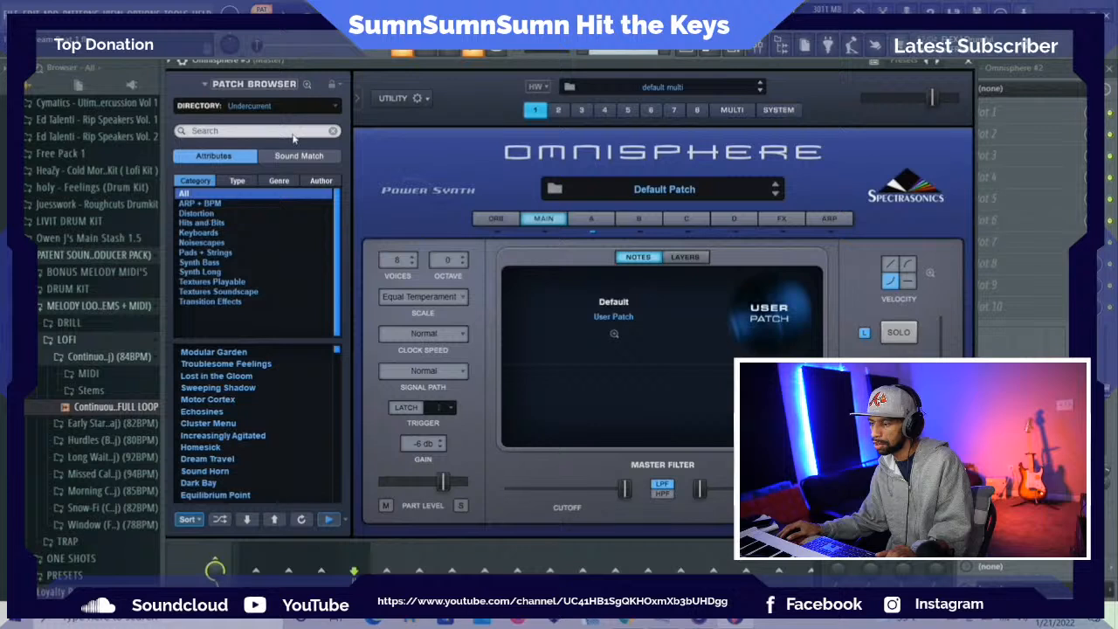
# Set the patch directory to the Unclean Machine Sonic Extension and load Angelic Music Box Magic from Bells and Vibes
pyautogui.click(335, 105)
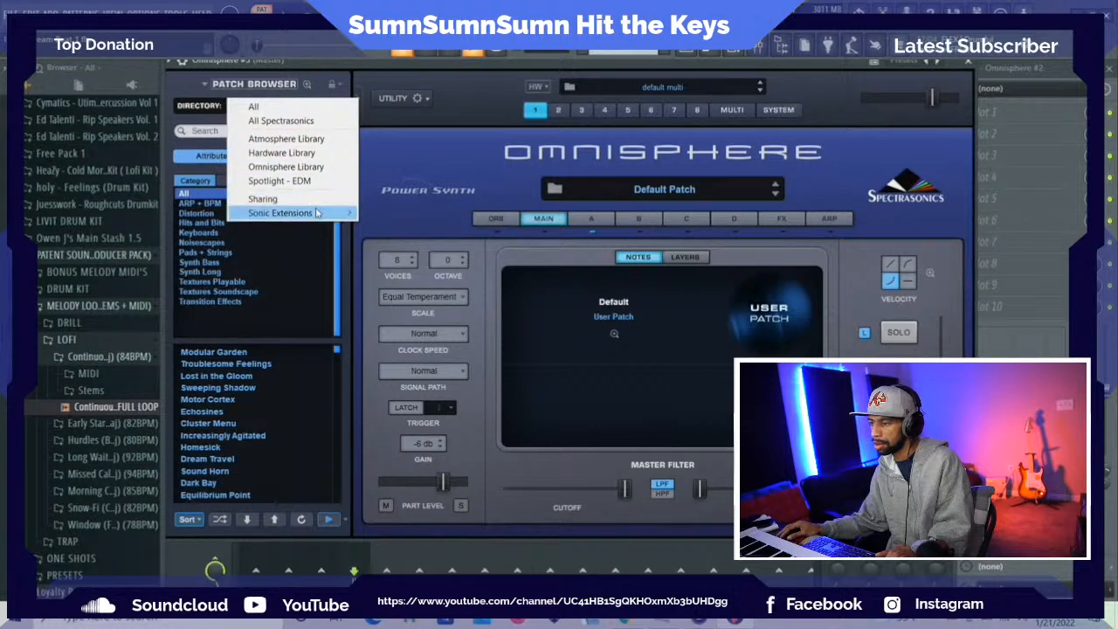
pyautogui.moveTo(347, 213)
pyautogui.click(409, 226)
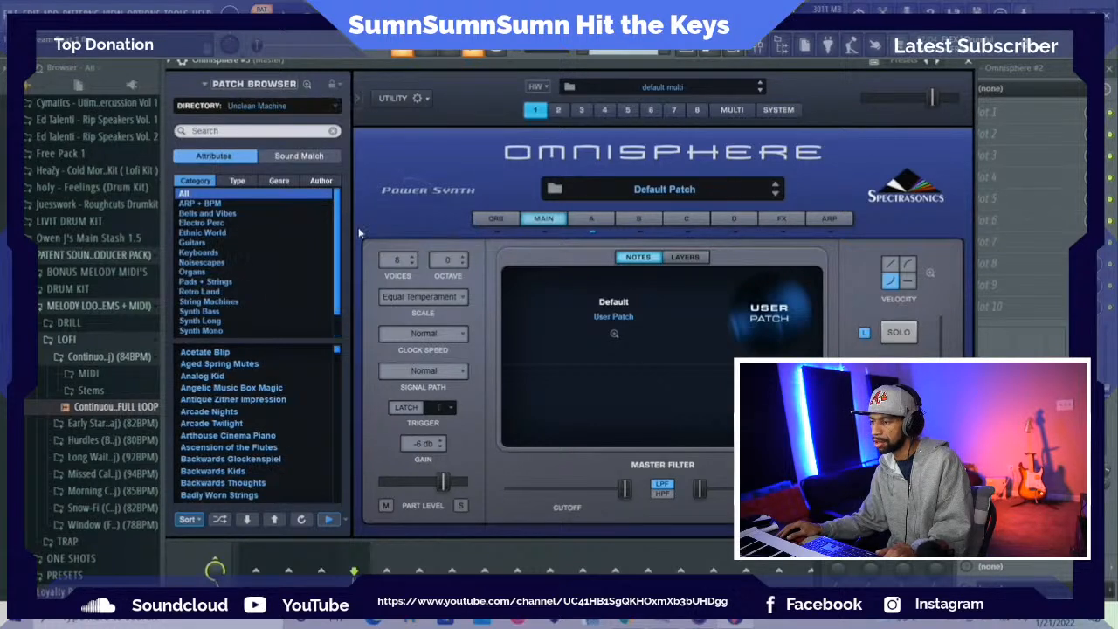
pyautogui.click(234, 215)
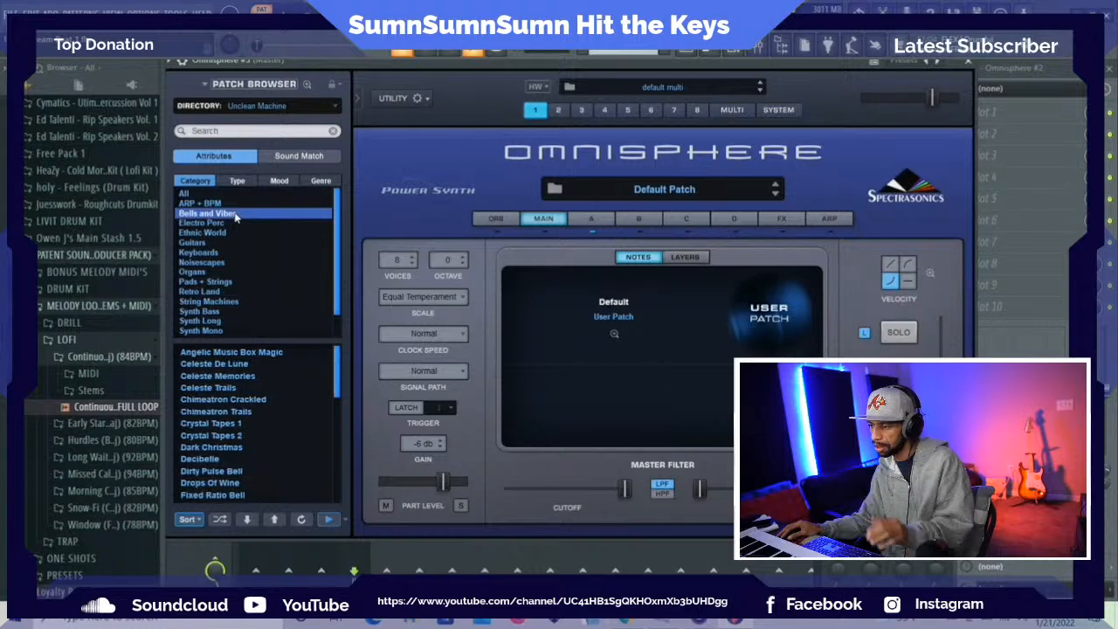
pyautogui.click(279, 352)
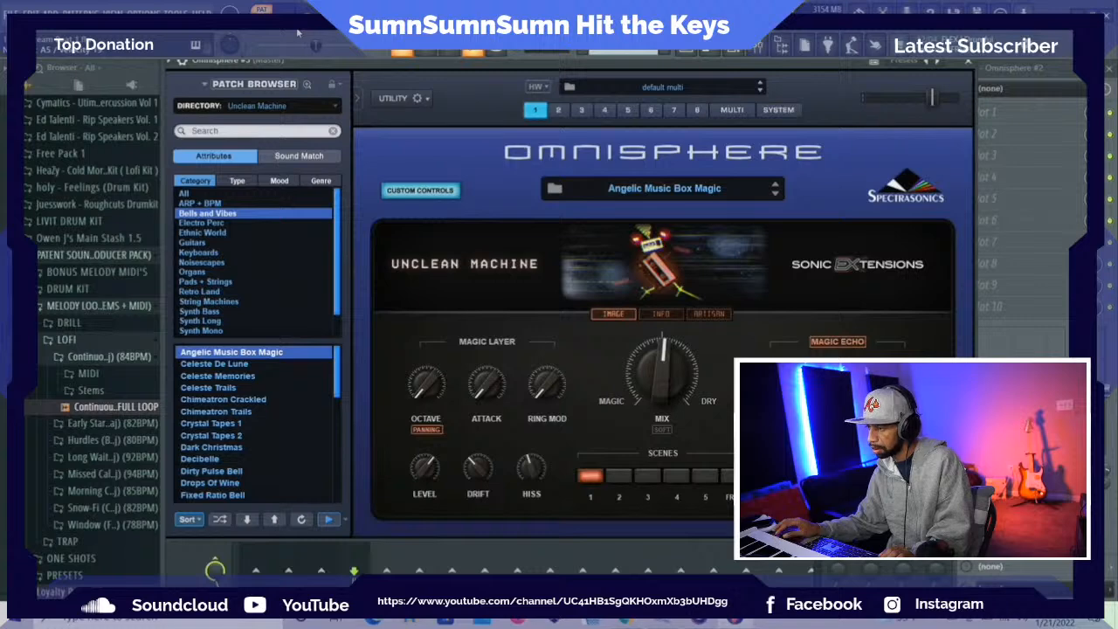
# Open the piano roll for Omnisphere #3 and play the pattern repeatedly to try melody notes over the existing parts
pyautogui.click(685, 57)
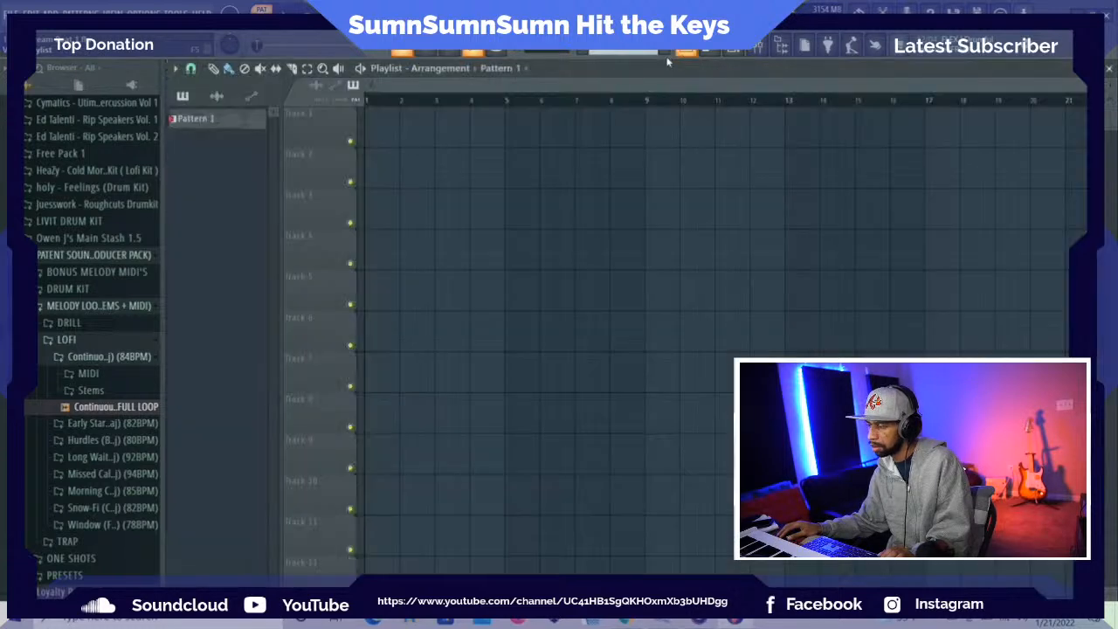
pyautogui.click(714, 53)
pyautogui.scroll(2, 445, 111)
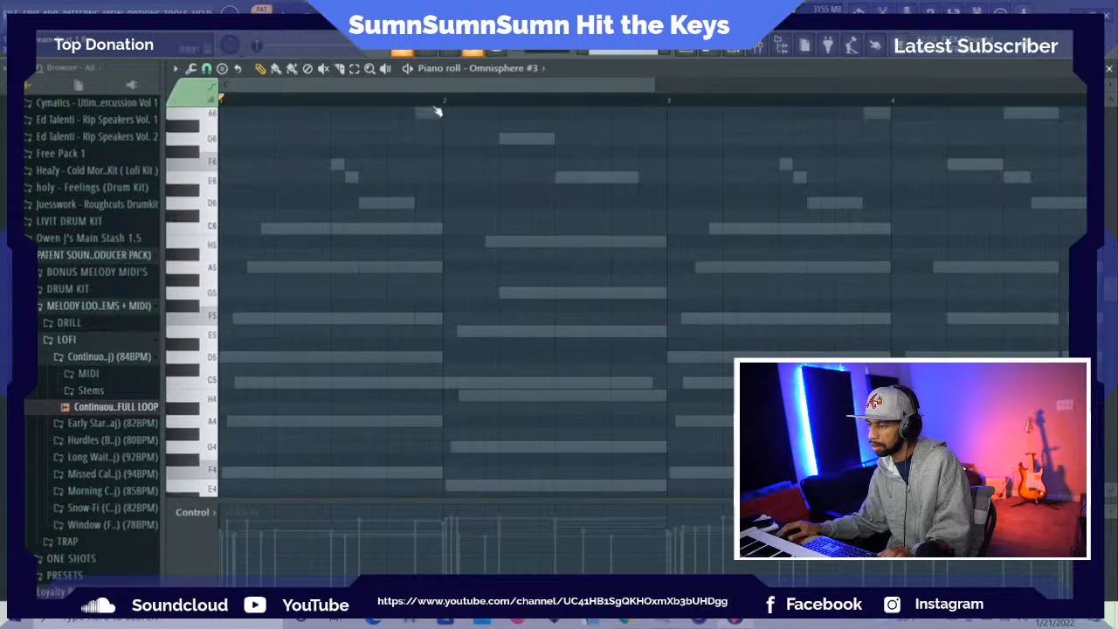
pyautogui.scroll(3, 426, 111)
pyautogui.scroll(-1, 423, 119)
pyautogui.moveTo(482, 84); pyautogui.dragTo(723, 79)
pyautogui.press('space')
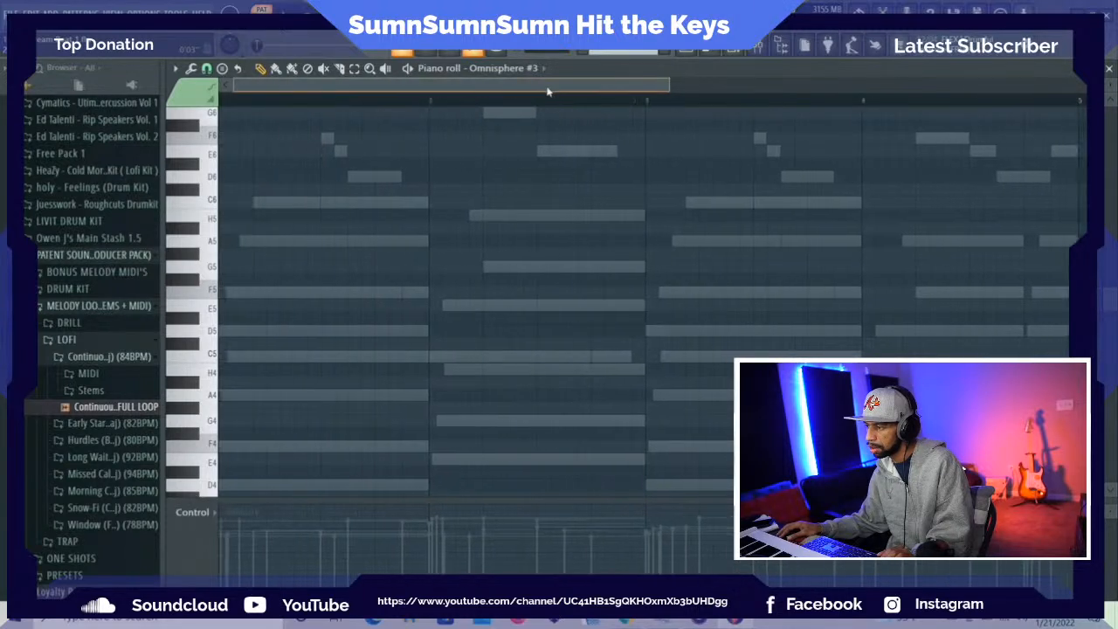
pyautogui.press('space')
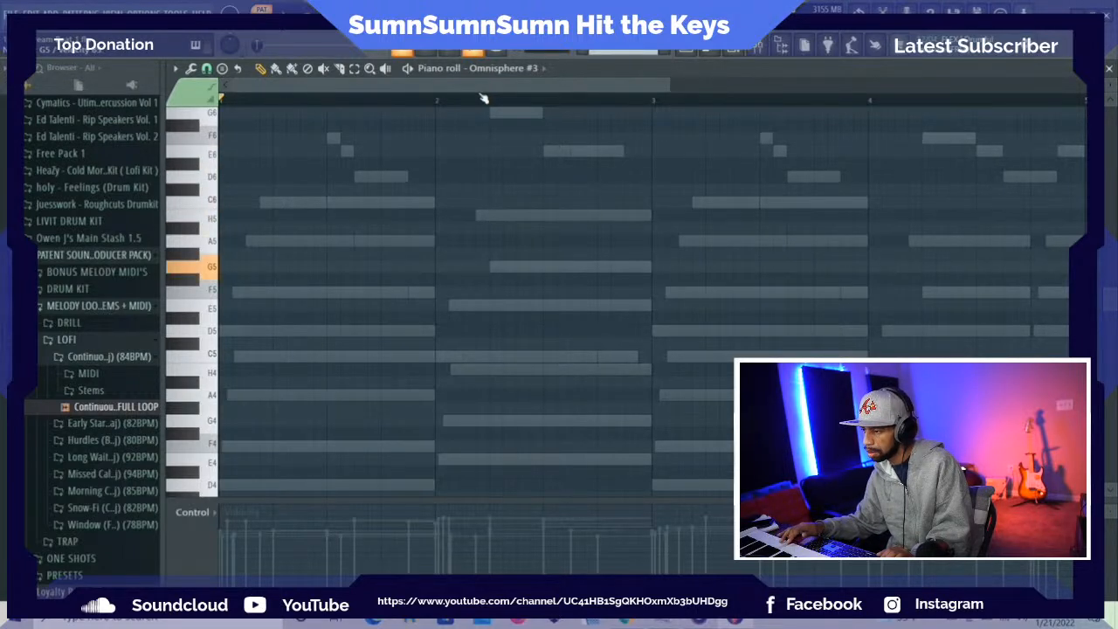
pyautogui.press('space')
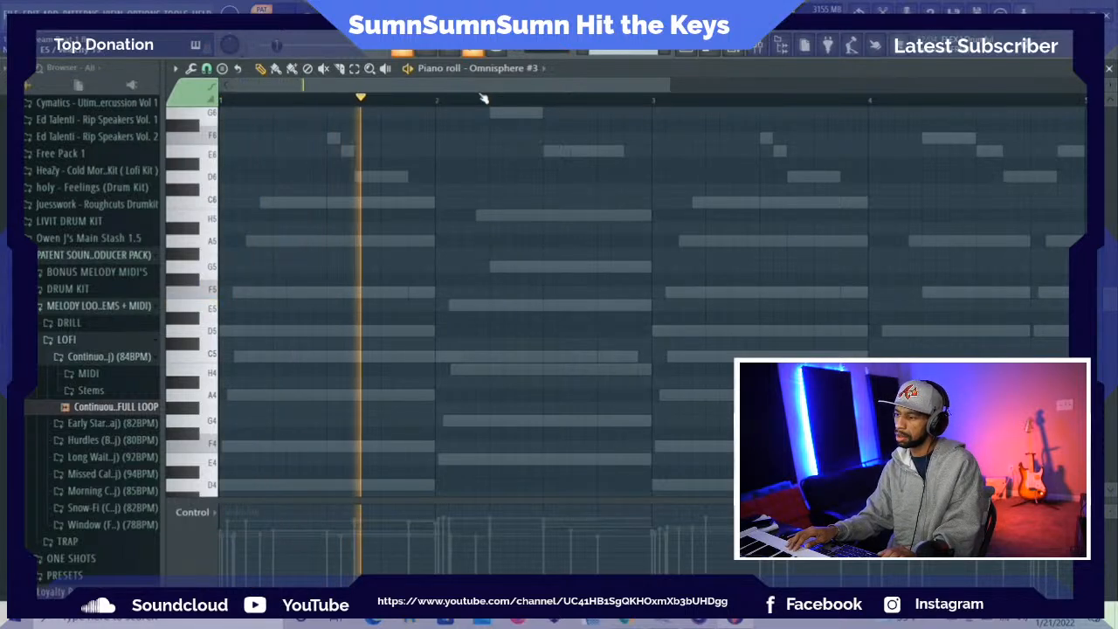
pyautogui.press('space')
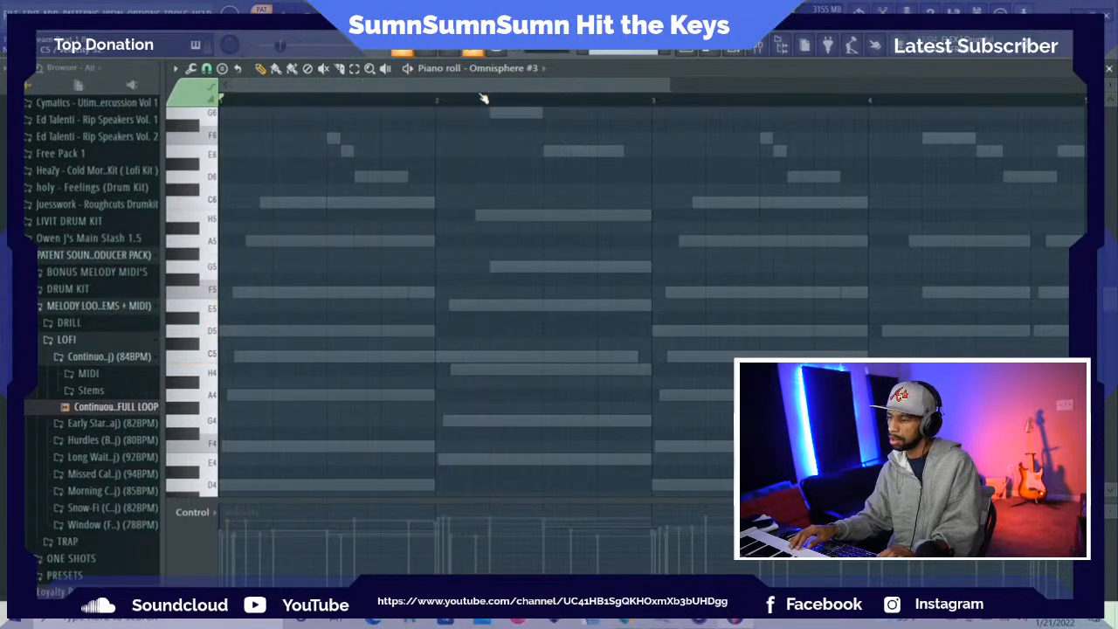
pyautogui.press('space')
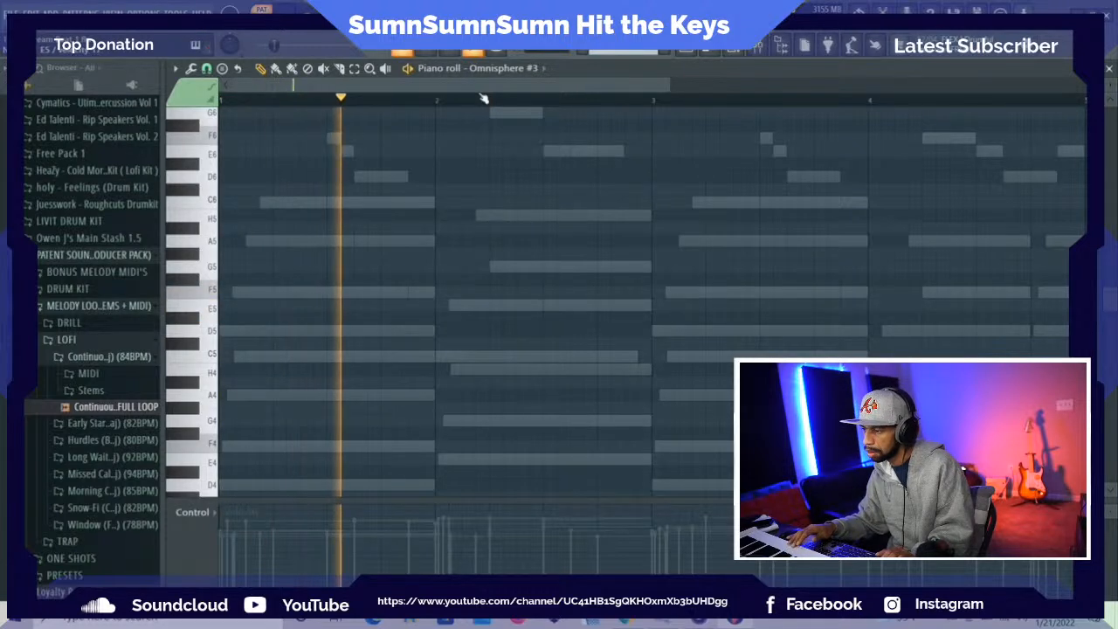
pyautogui.press('space')
# Draw half-beat notes F5 and E5 from beat 2 of bar 1, F5 and D5 from beat 4, and C5 at bar 2, with playback checks
pyautogui.click(280, 292)
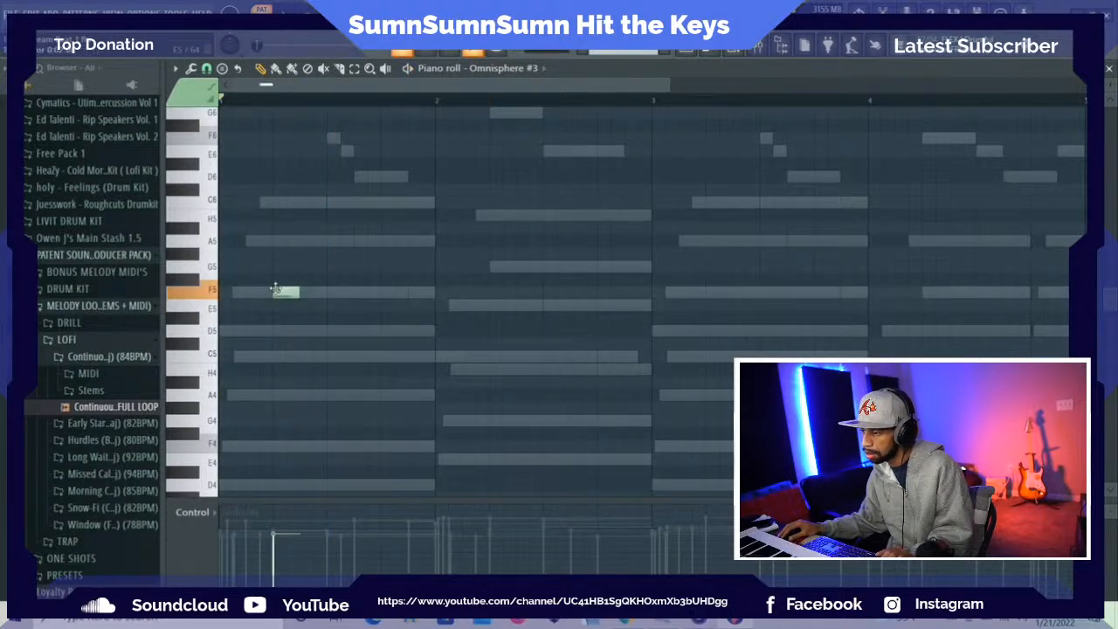
pyautogui.click(302, 305)
pyautogui.press('space')
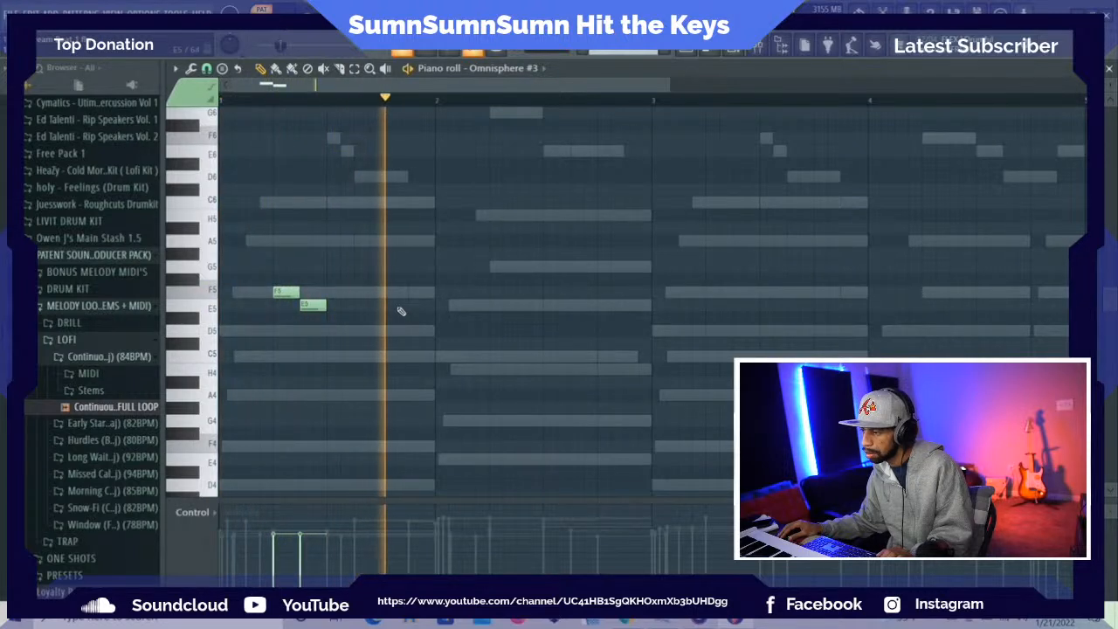
pyautogui.press('space')
pyautogui.click(382, 293)
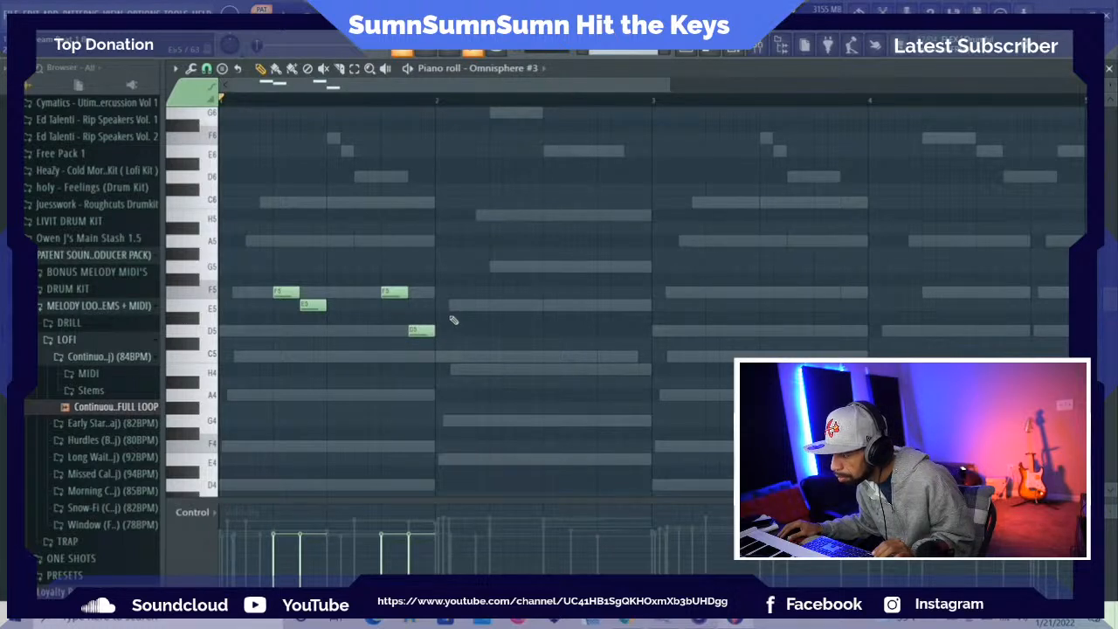
pyautogui.press('space')
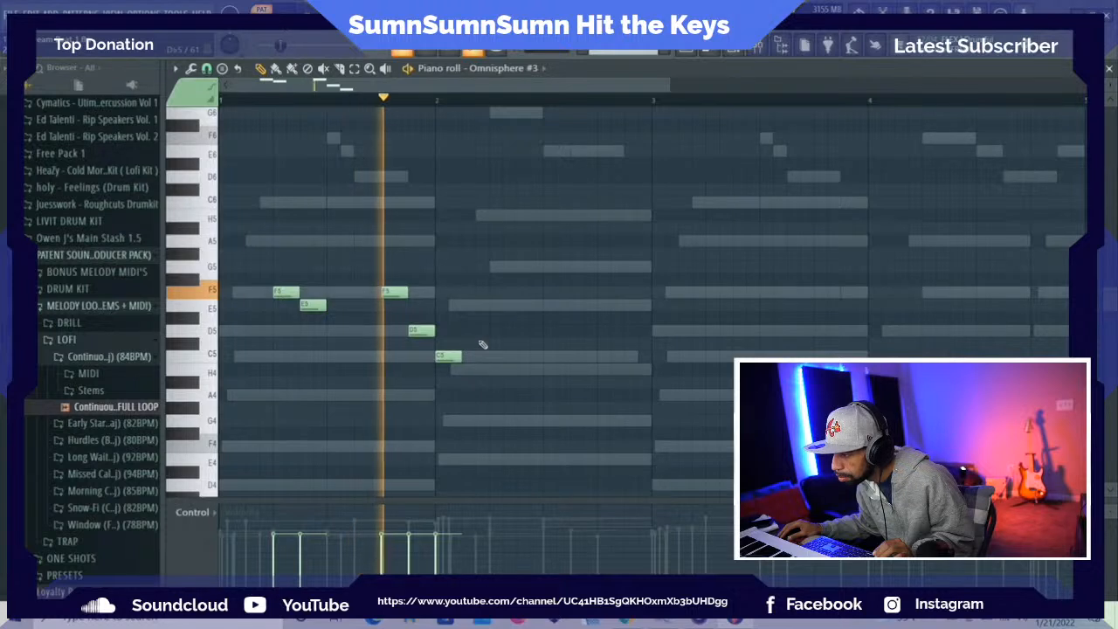
# Add a half-beat E5 note on beat 4 of bar 2 and listen to the melody
pyautogui.scroll(-3, 516, 353)
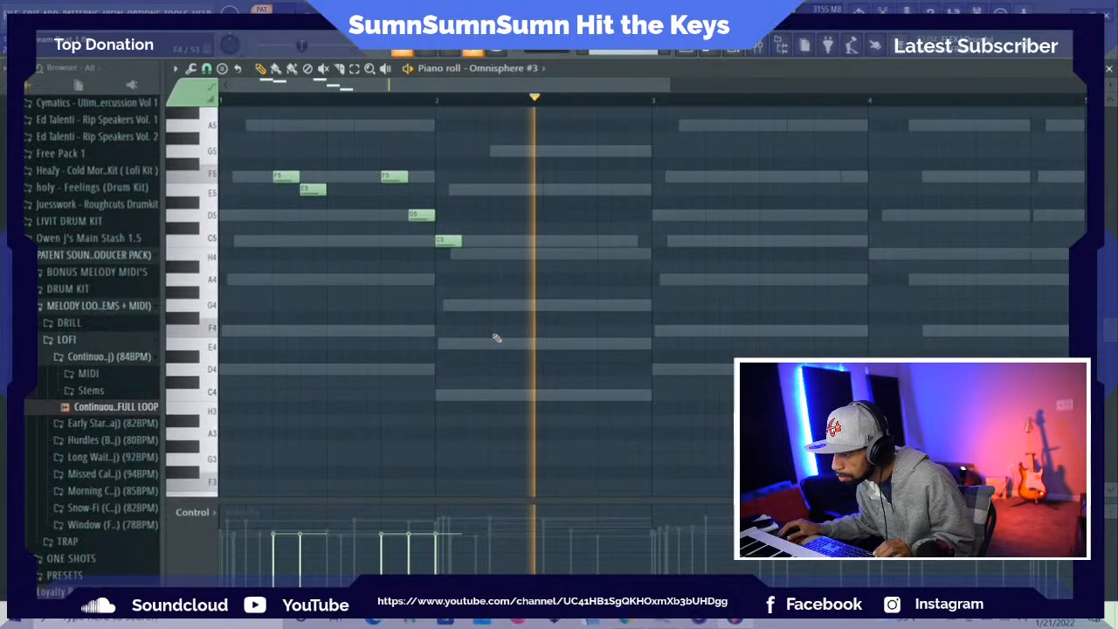
pyautogui.scroll(2, 494, 338)
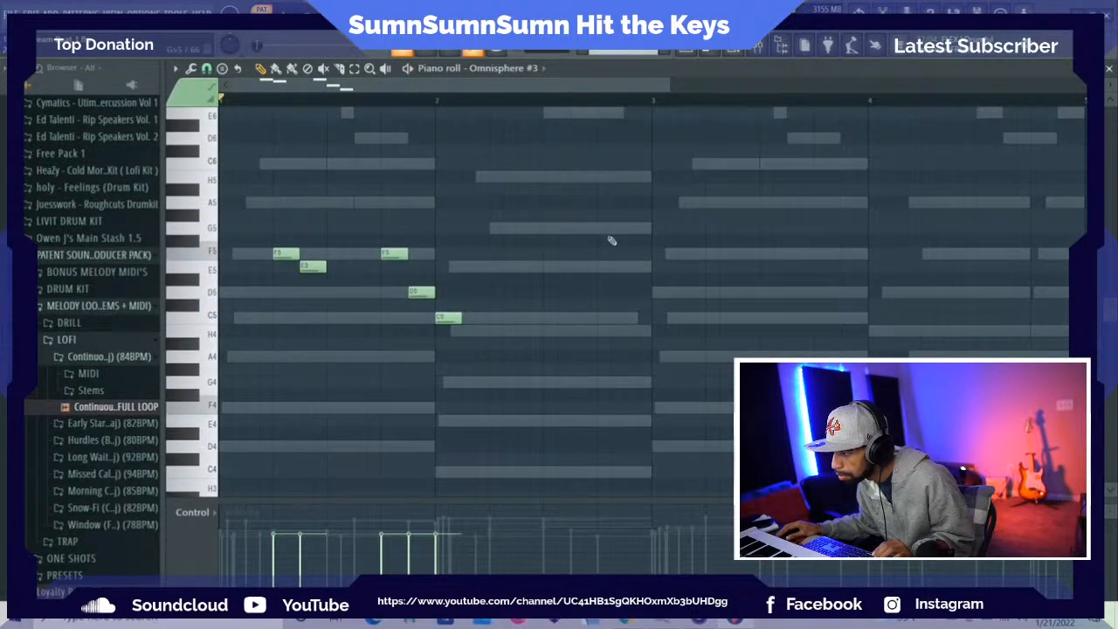
pyautogui.scroll(5, 612, 241)
pyautogui.scroll(-1, 606, 258)
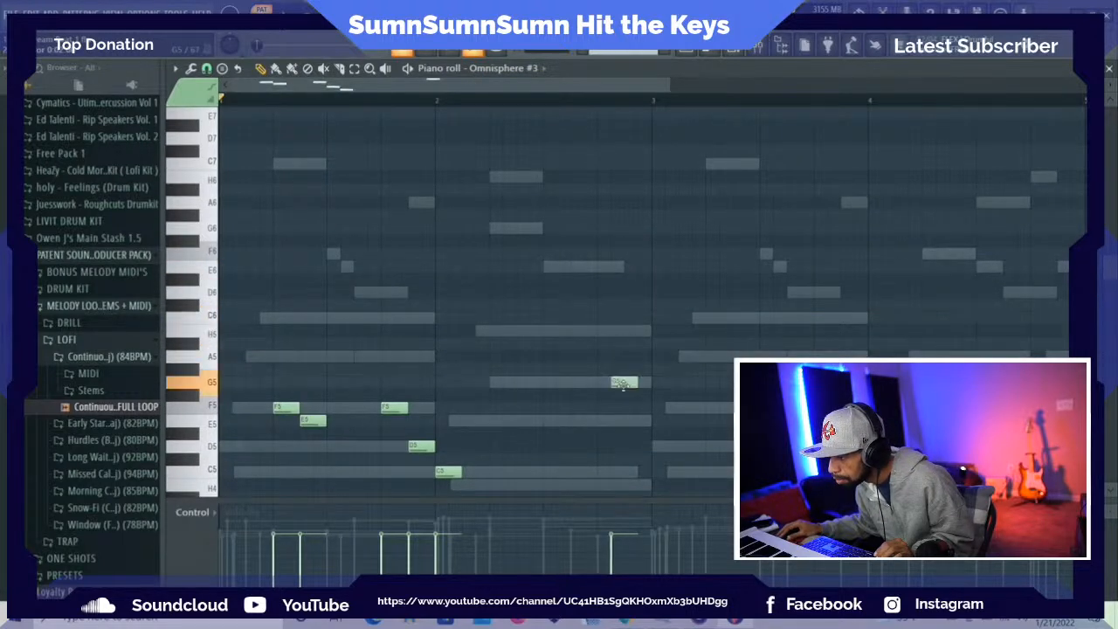
pyautogui.press('space')
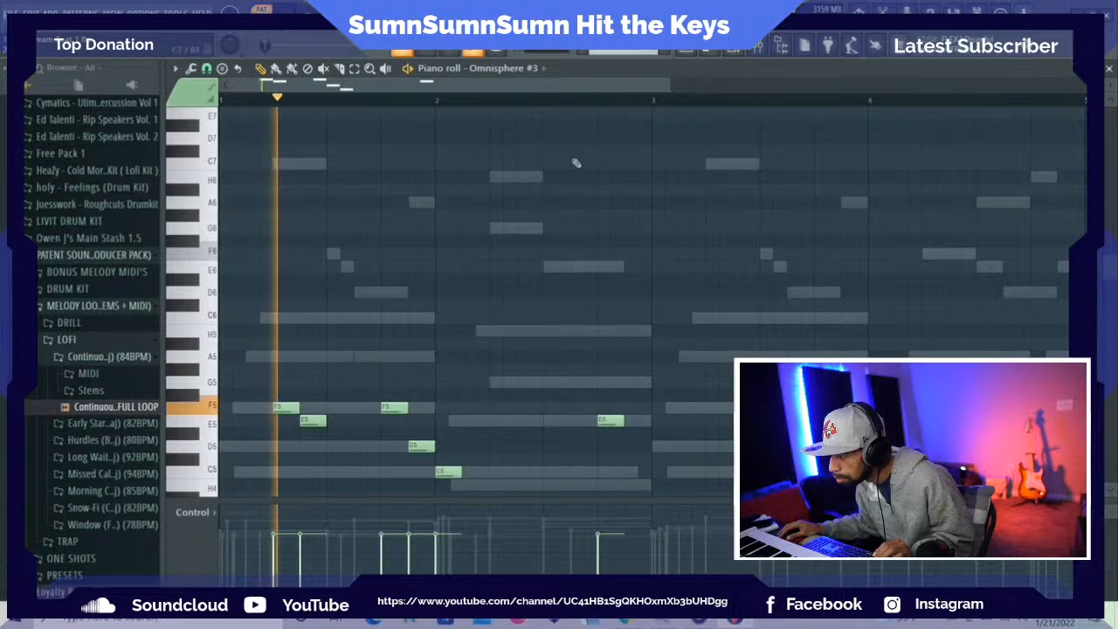
pyautogui.moveTo(513, 90); pyautogui.dragTo(561, 95)
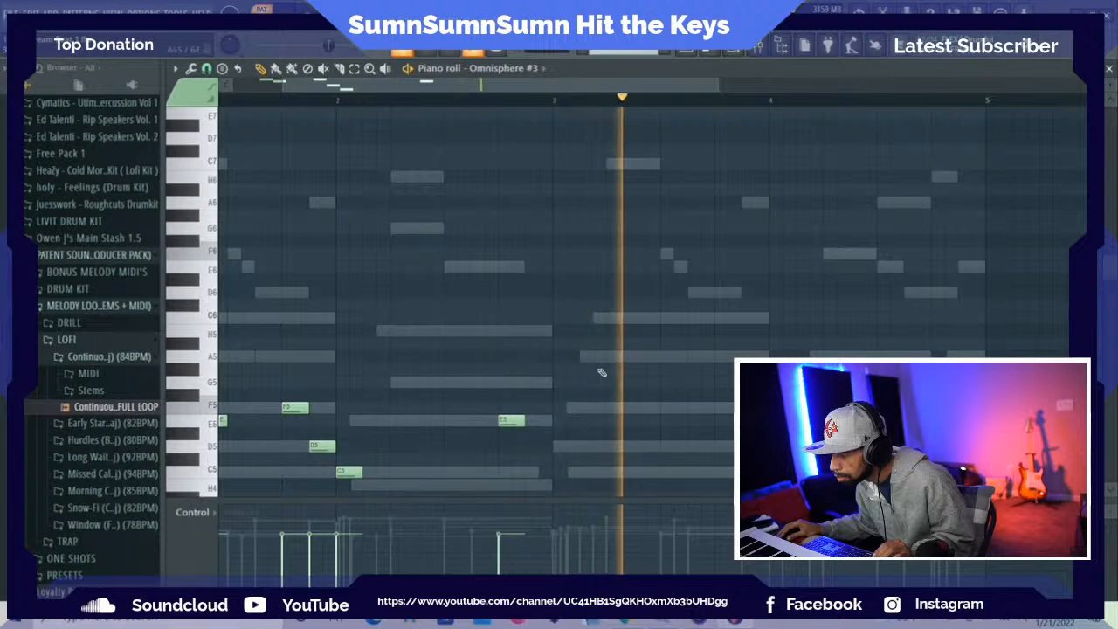
pyautogui.press('space')
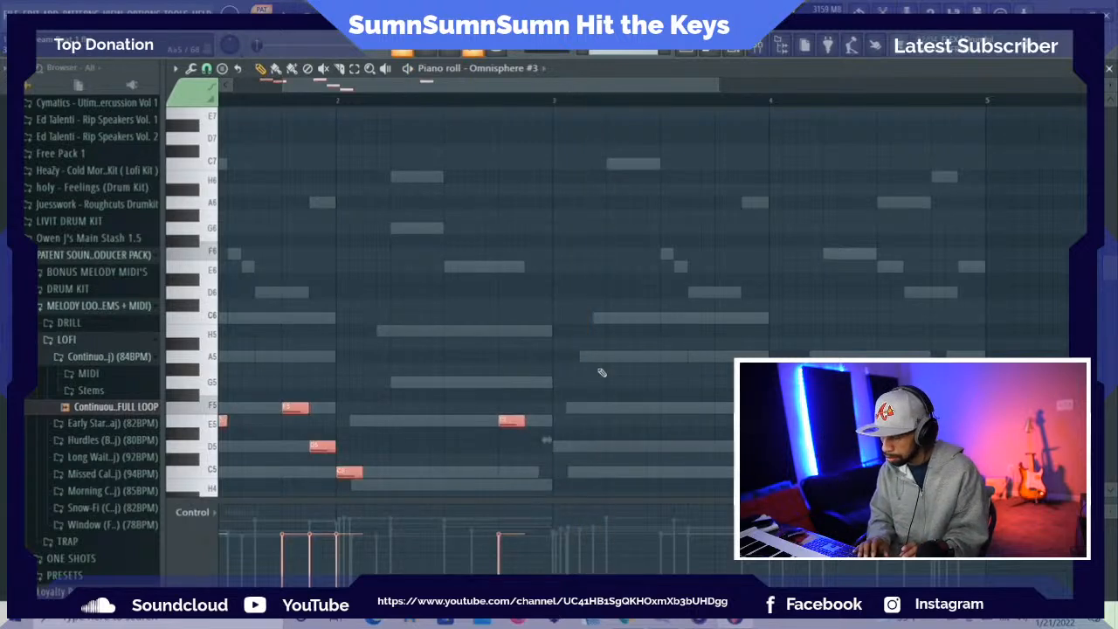
# Duplicate the melody so the copy starts on beat 2 of bar 3, play it, and lower the copy's final E5 note
pyautogui.hotkey('ctrl', 'b')
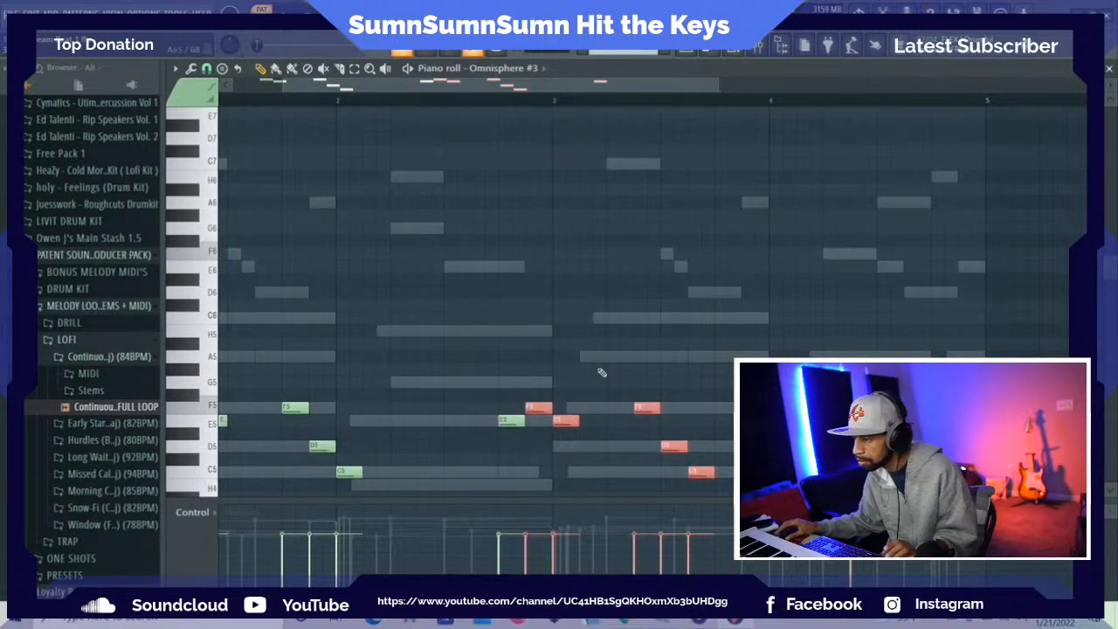
pyautogui.moveTo(539, 404); pyautogui.dragTo(612, 400)
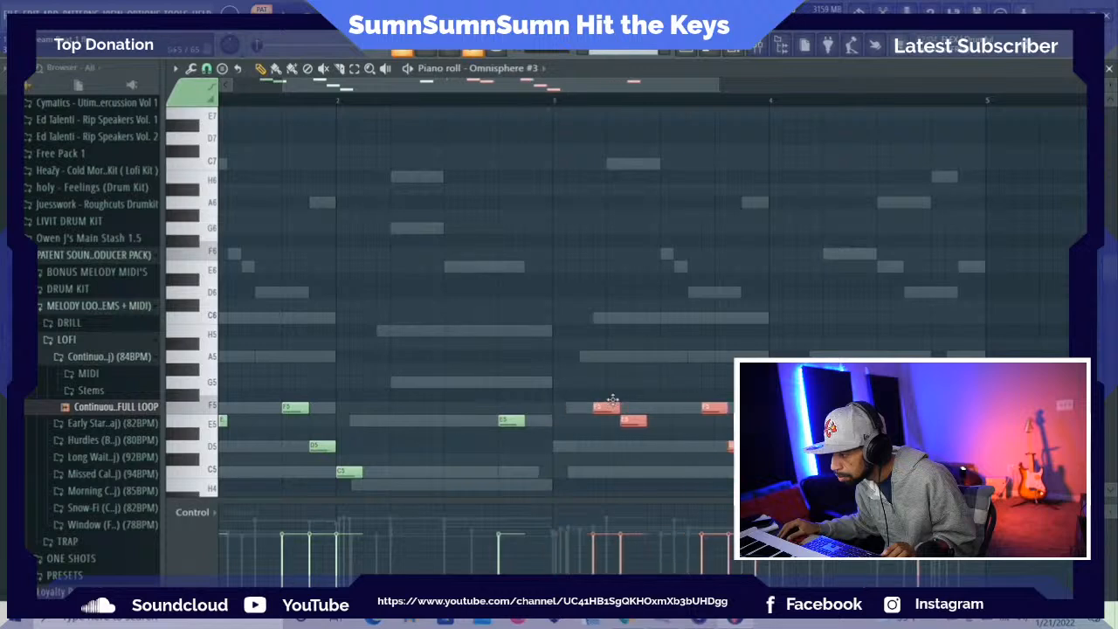
pyautogui.hotkey('ctrl', 'd')
pyautogui.press('space')
pyautogui.scroll(-3, 873, 288)
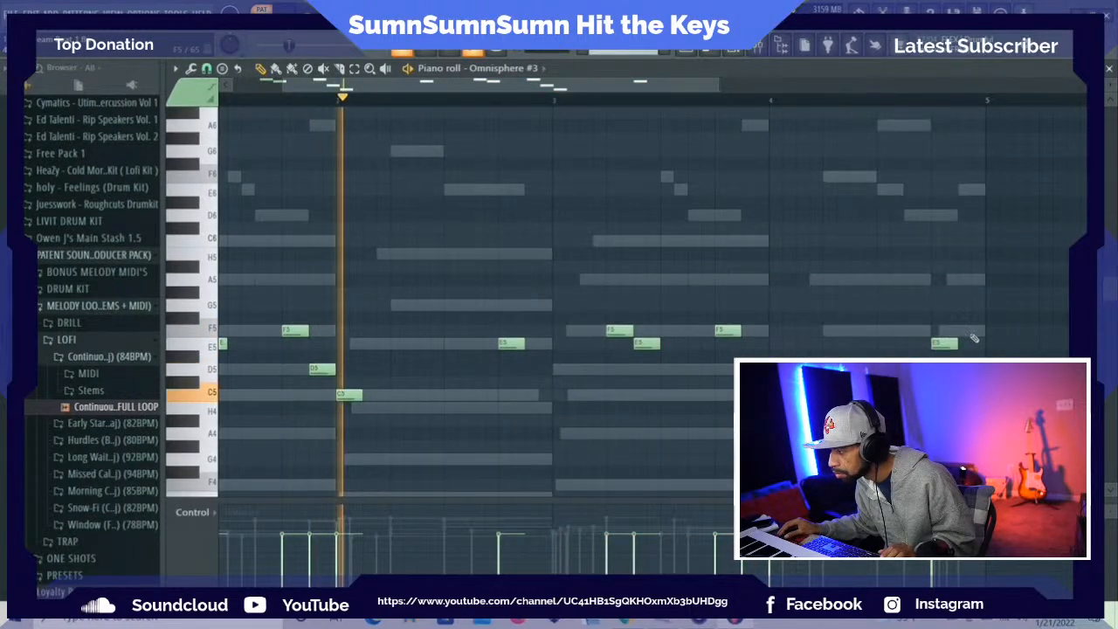
pyautogui.doubleClick(950, 342)
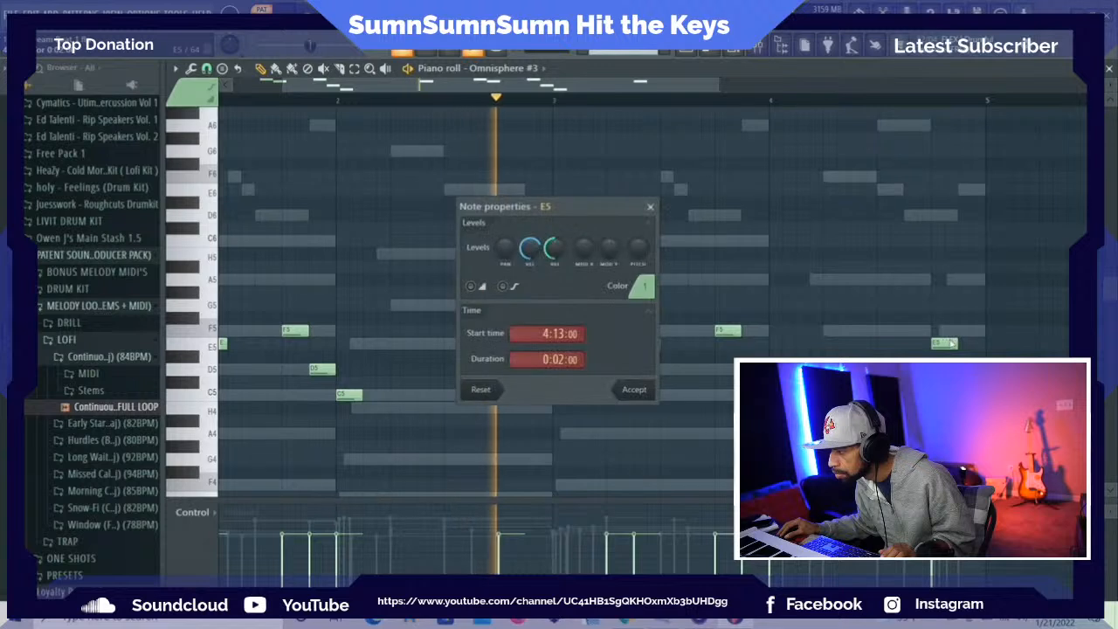
pyautogui.click(649, 207)
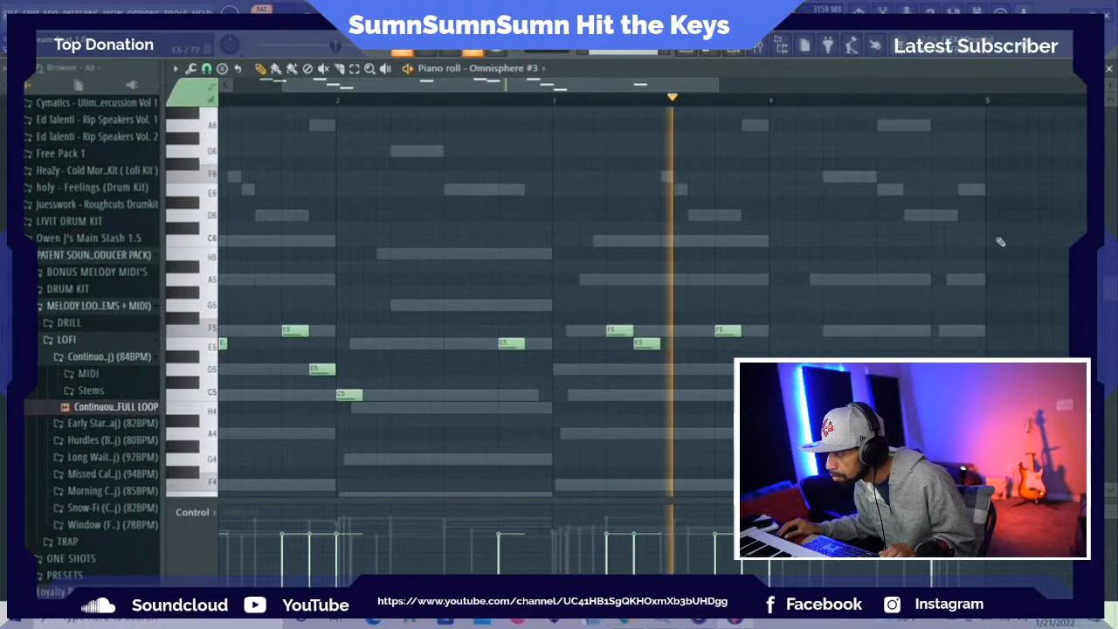
# Try a D5 note between the E5 and the last F5 of bar 3, auditioning the melody from bar 3
pyautogui.press('space')
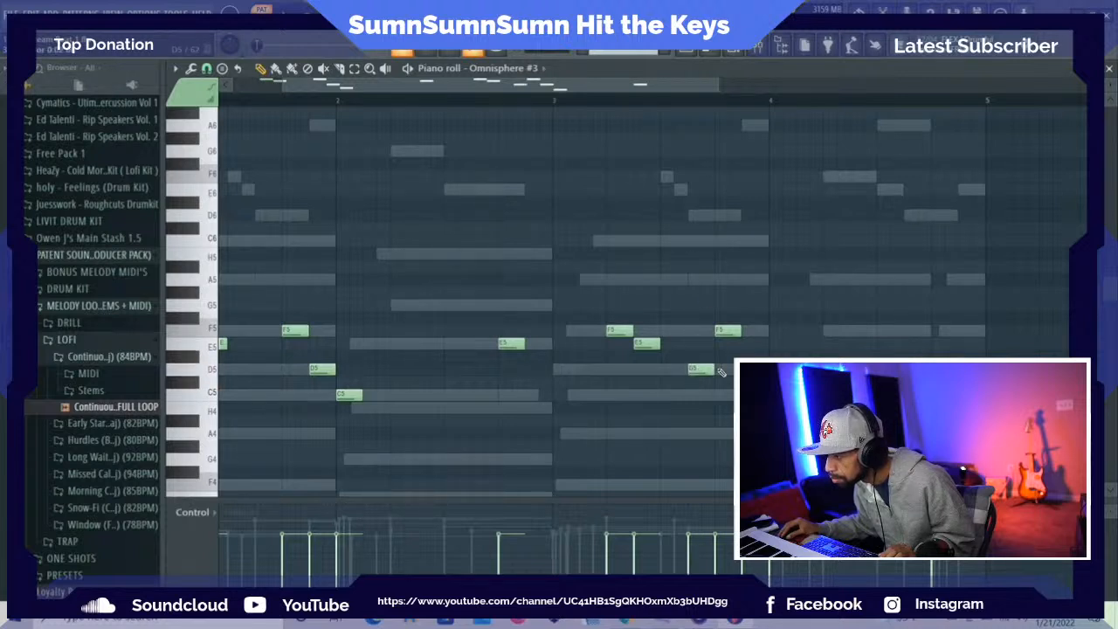
pyautogui.click(546, 99)
pyautogui.press('space')
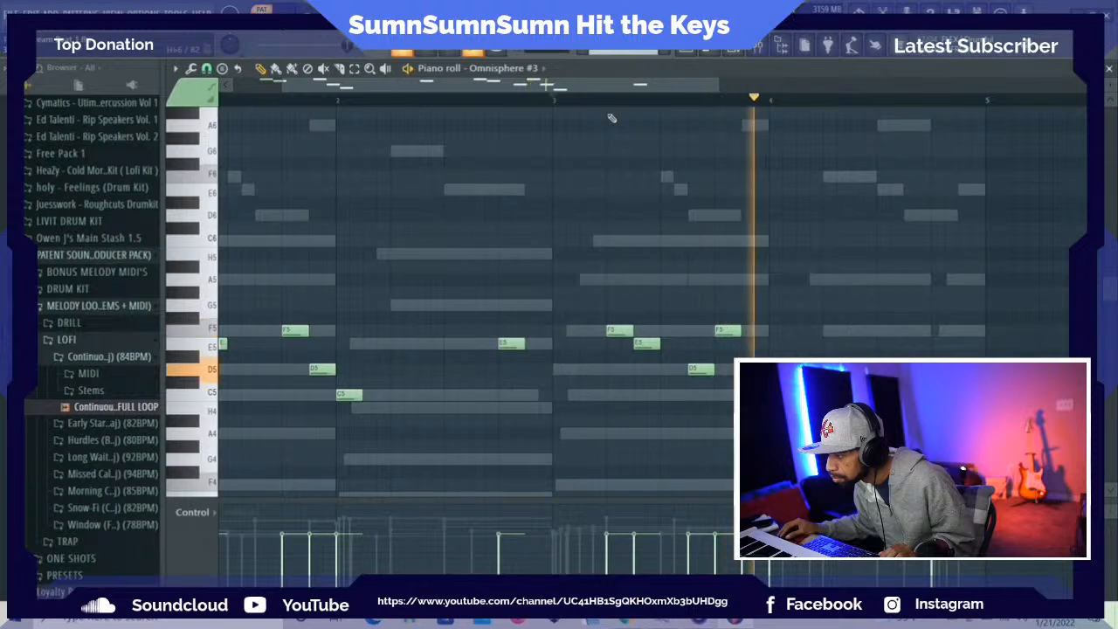
pyautogui.press('space')
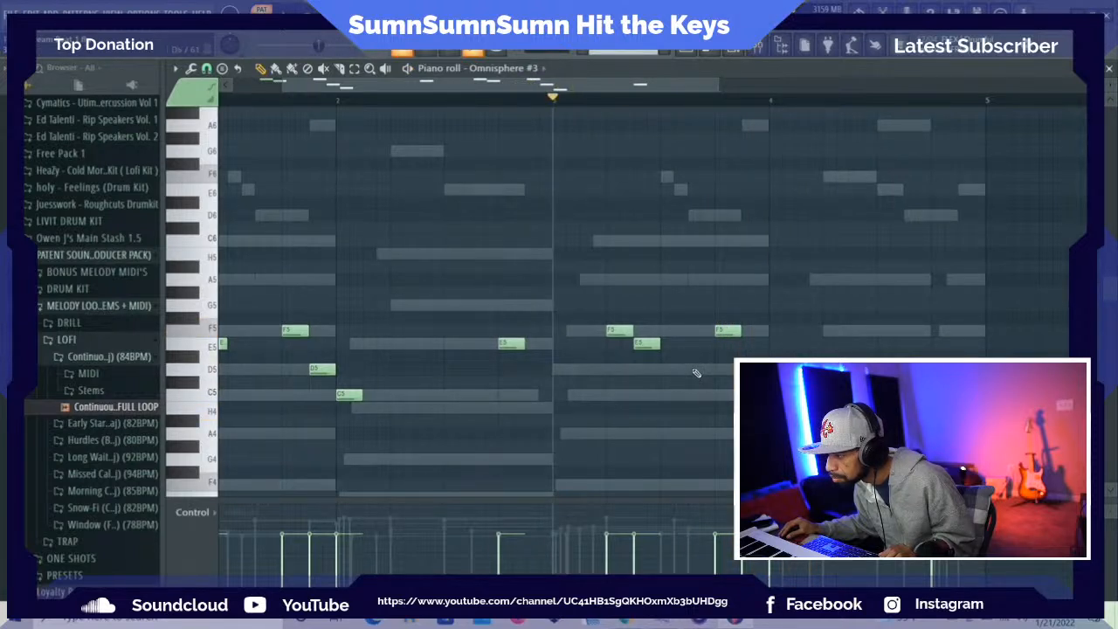
pyautogui.press('space')
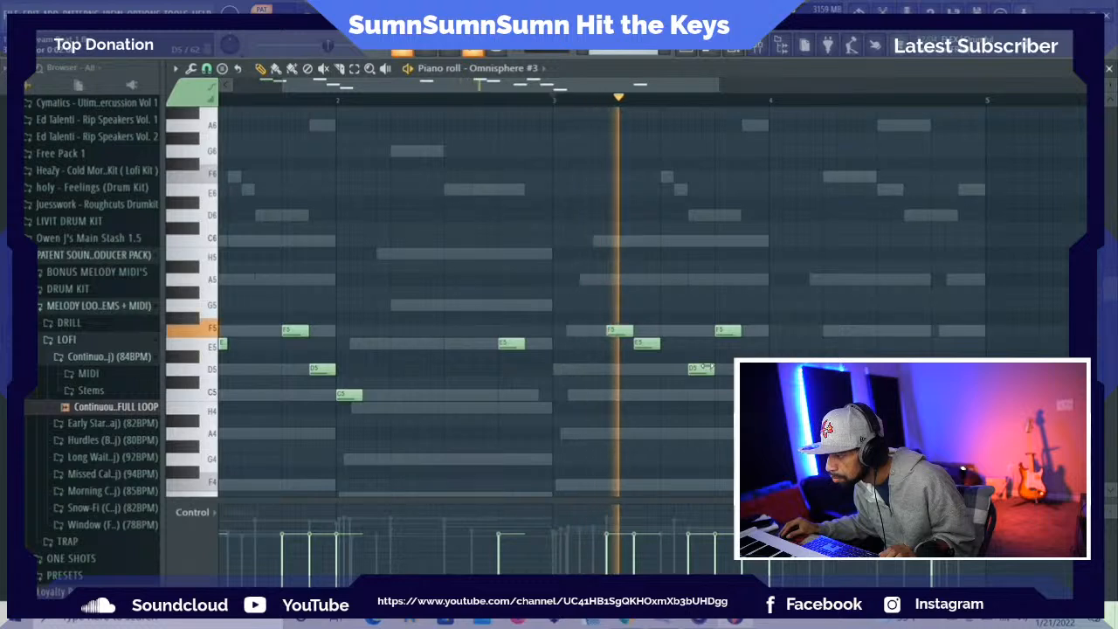
pyautogui.press('space')
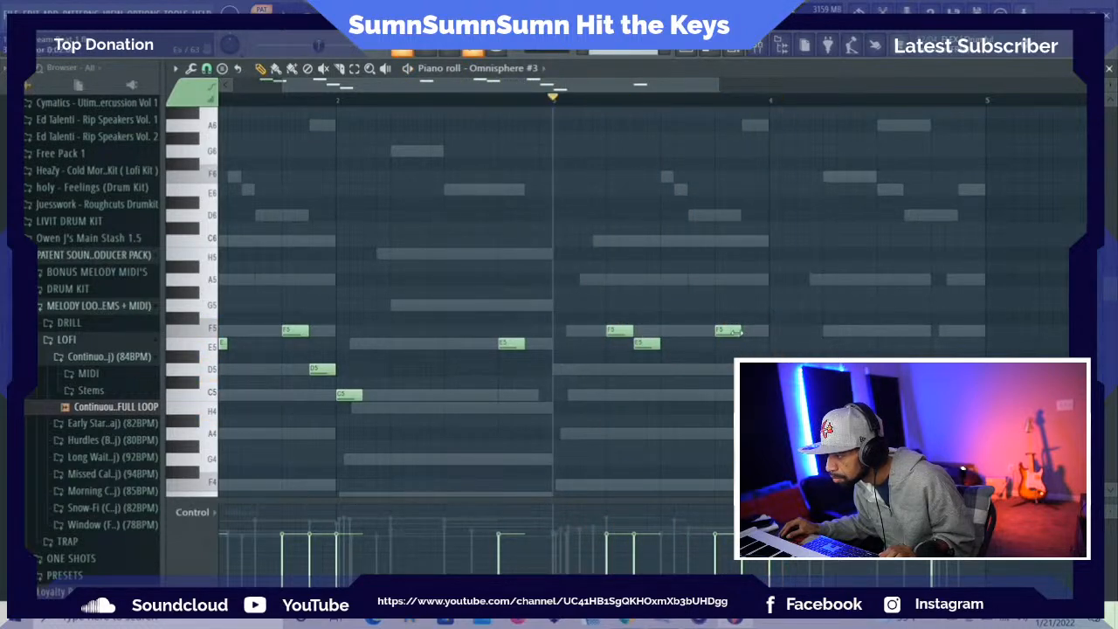
# Shorten the last F5 of bar 3 with a short E5 after it, and add an F5 at the end of bar 4
pyautogui.press('space')
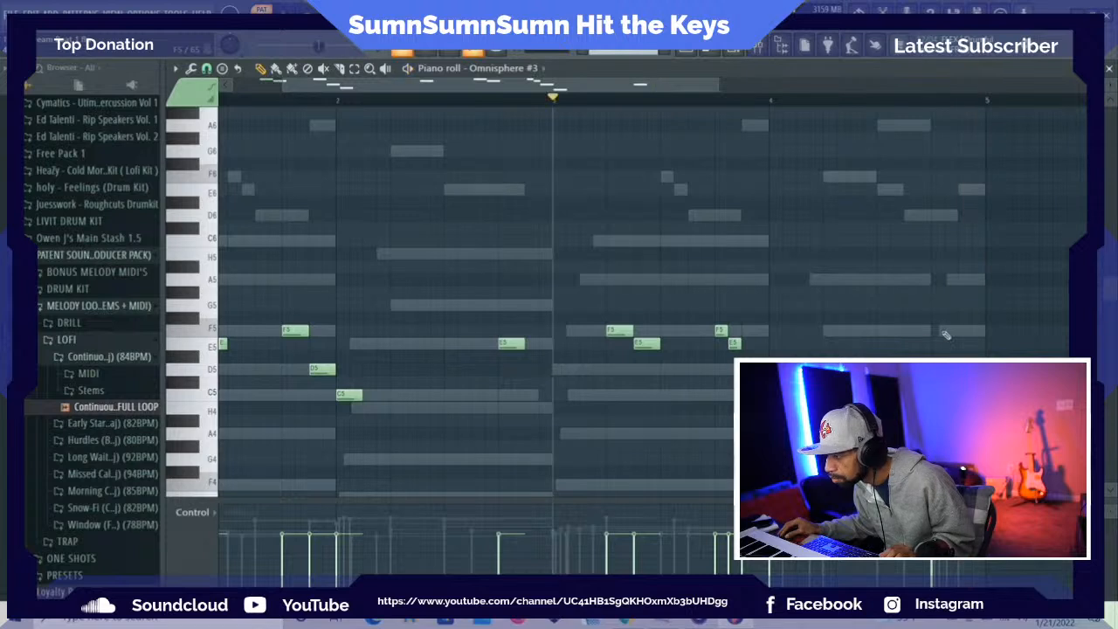
pyautogui.doubleClick(991, 332)
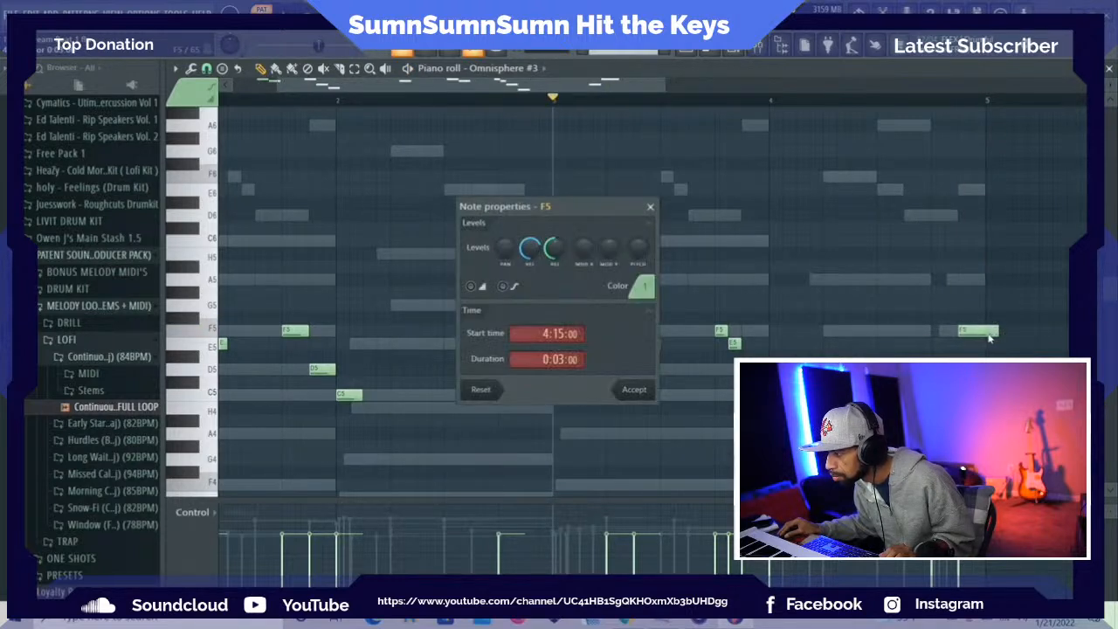
pyautogui.click(650, 207)
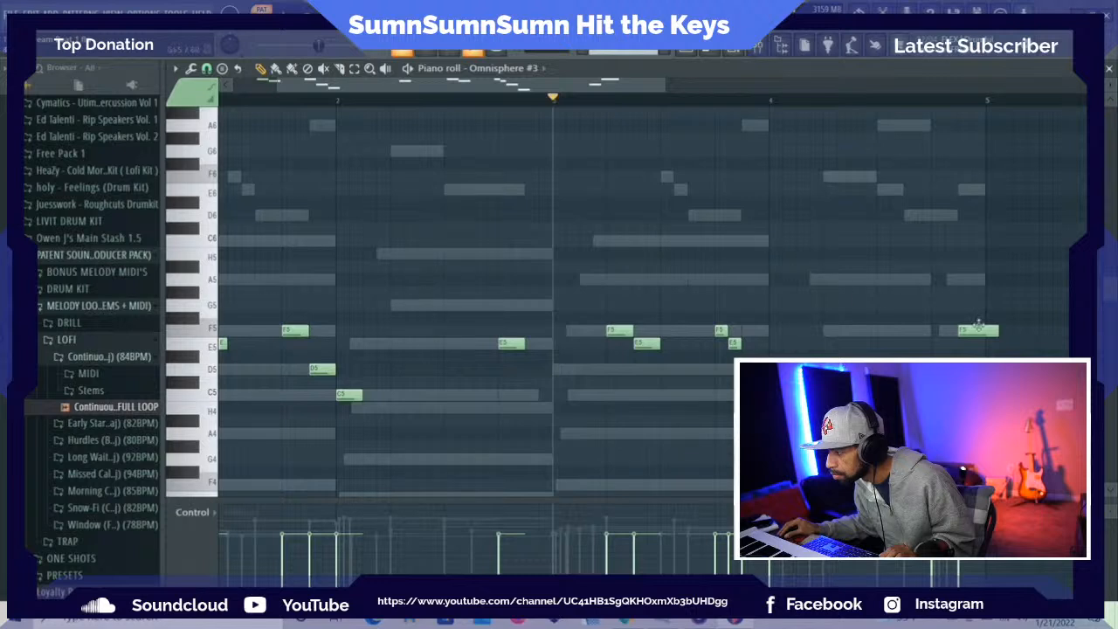
pyautogui.press('space')
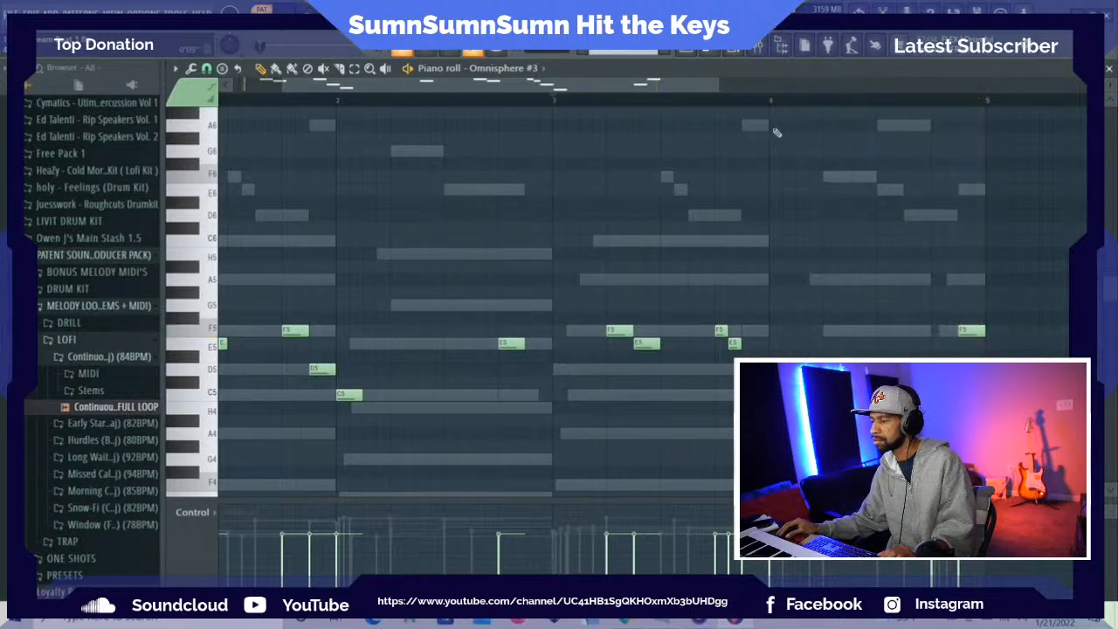
pyautogui.scroll(-5, 777, 227)
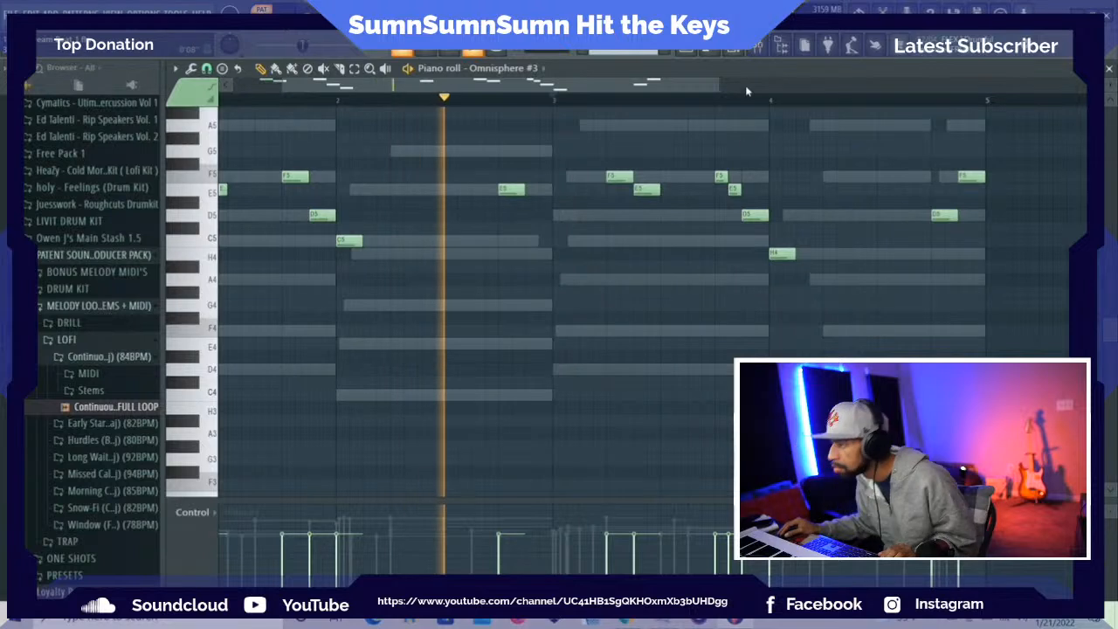
# Route the Omnisphere #3 channel to mixer track 5 and bring up that mixer track
pyautogui.click(739, 54)
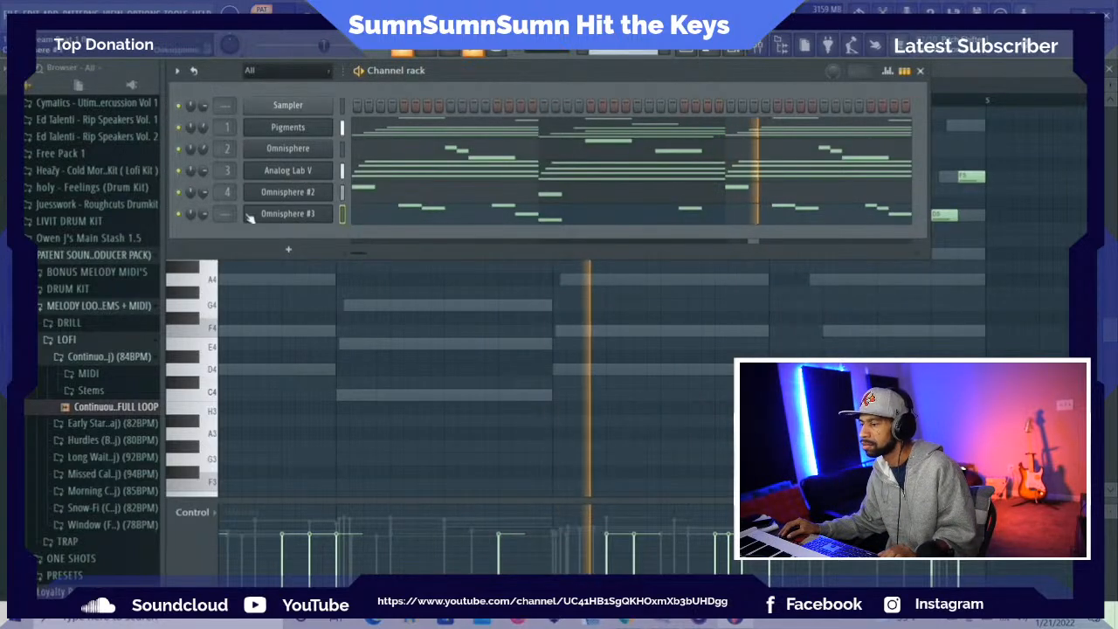
pyautogui.press('F9')
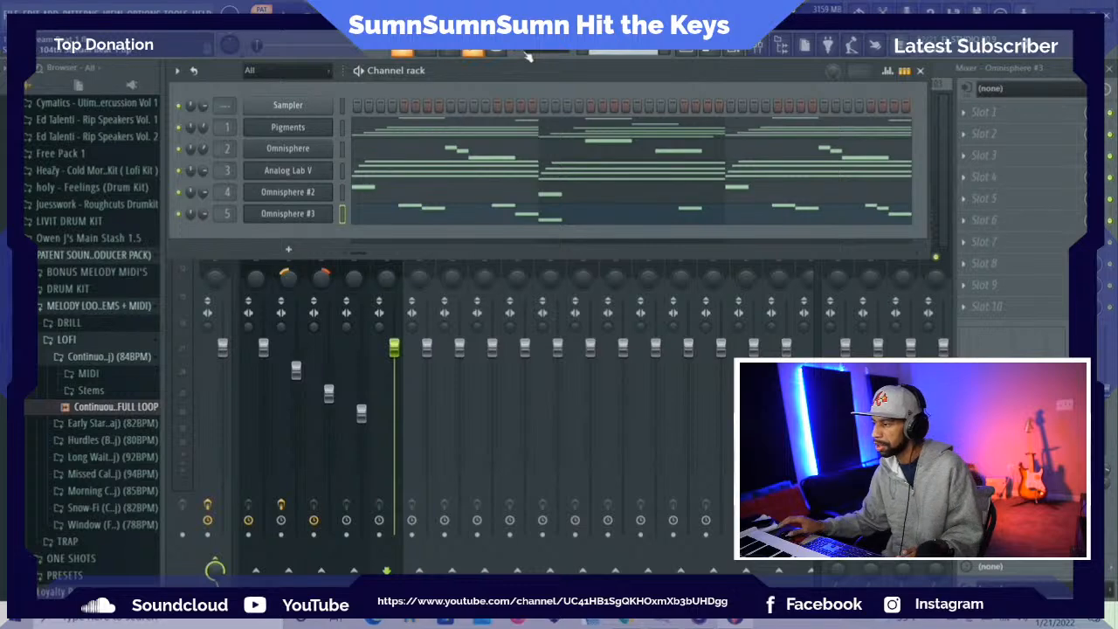
pyautogui.click(919, 72)
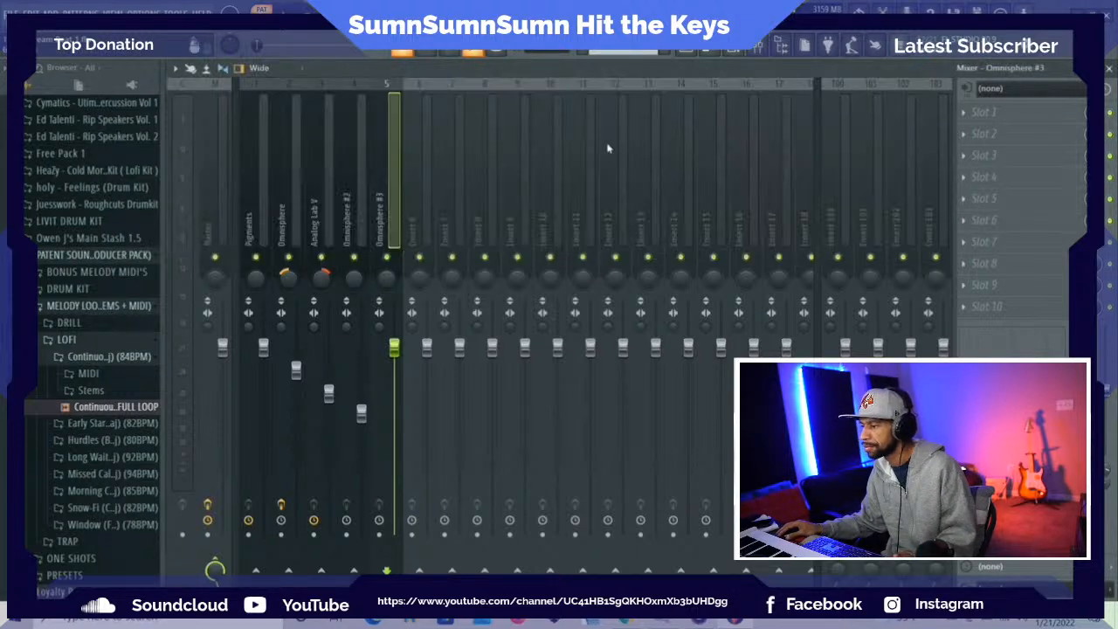
# Insert Fruity Parametric EQ 2 in the first effect slot of the Omnisphere #3 track and load its Radio preset
pyautogui.click(963, 112)
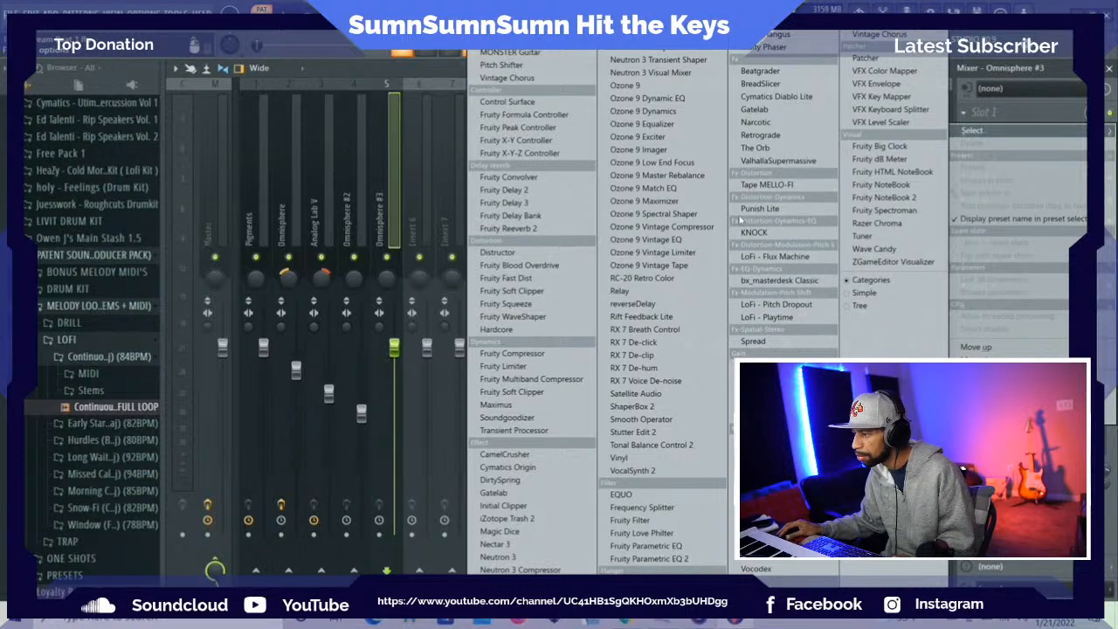
pyautogui.click(687, 560)
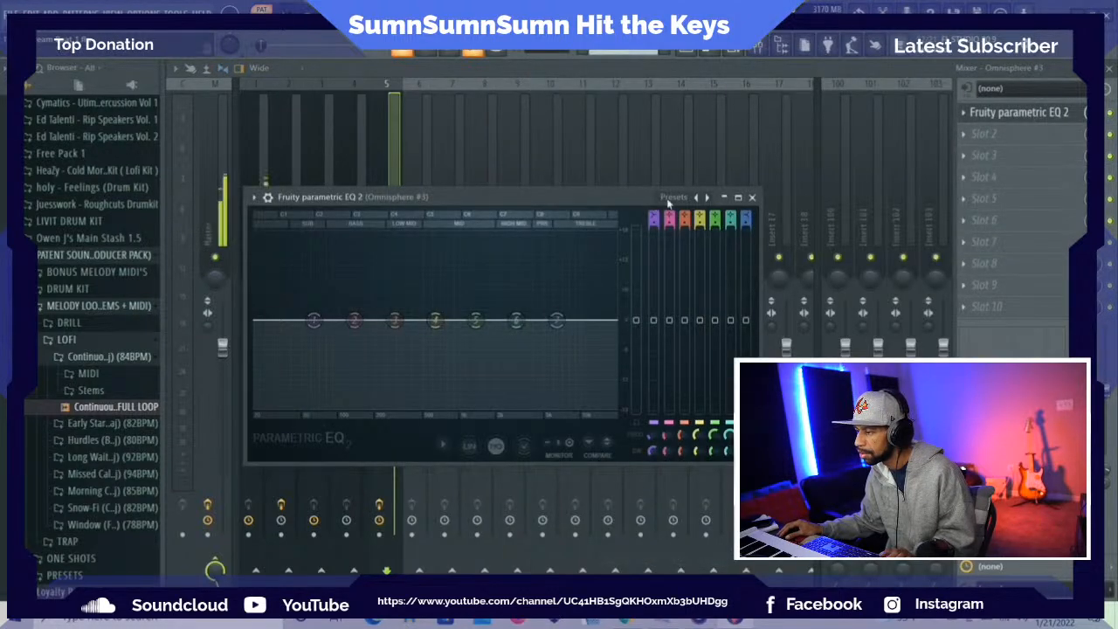
pyautogui.click(669, 199)
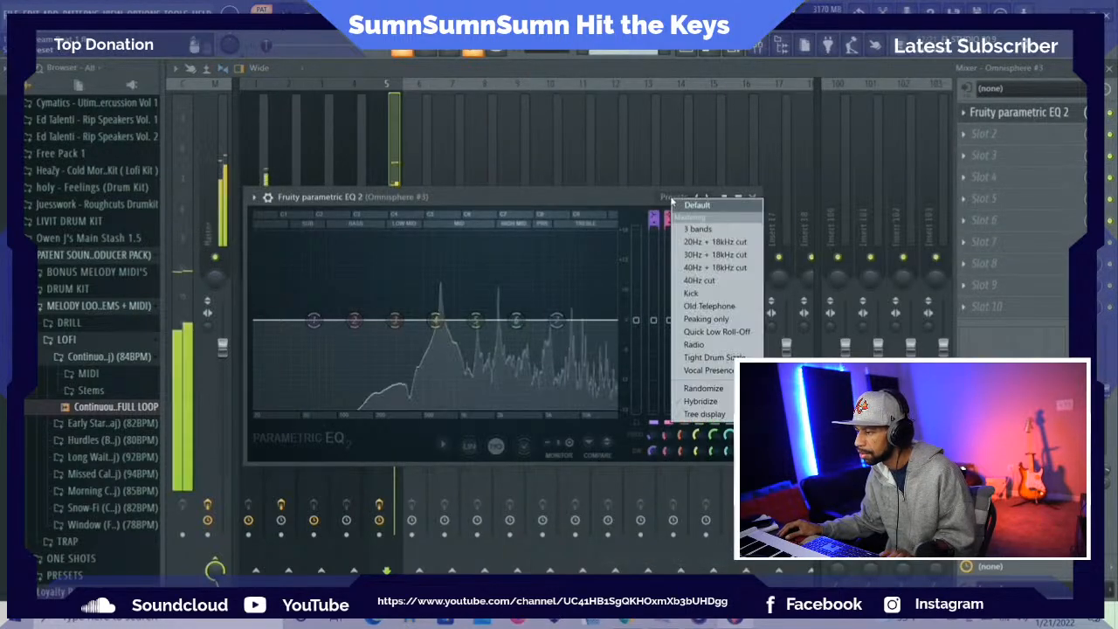
pyautogui.click(715, 344)
# Reduce the EQ's band 5 boost and raise the high-cut frequency slightly, and lower the Omnisphere #3 track's volume a little
pyautogui.moveTo(496, 285); pyautogui.dragTo(499, 308)
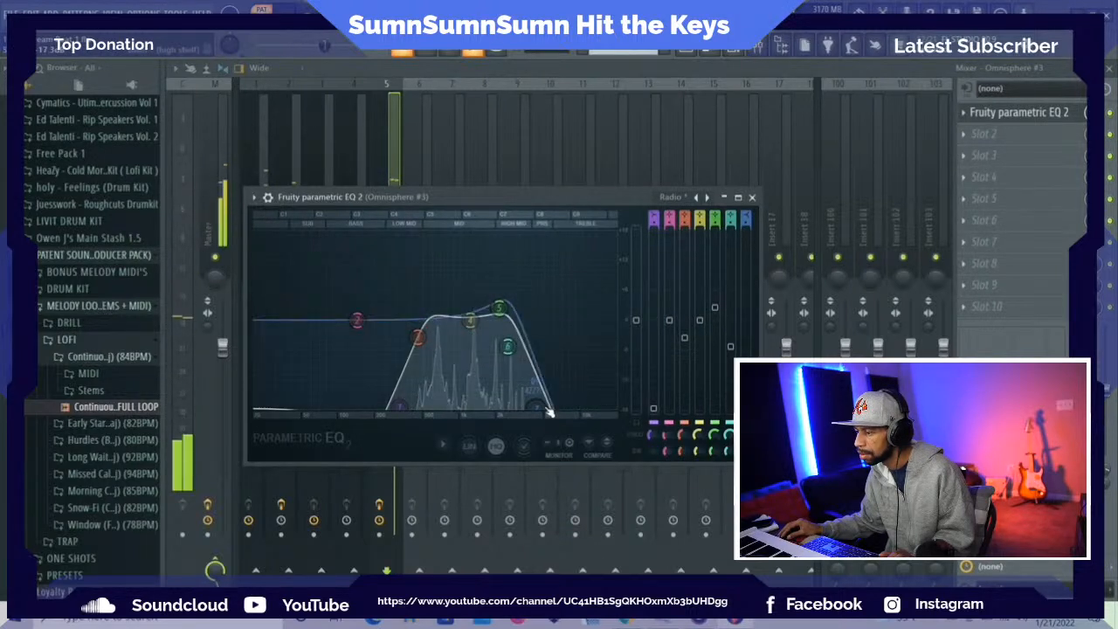
pyautogui.moveTo(539, 407); pyautogui.dragTo(546, 407)
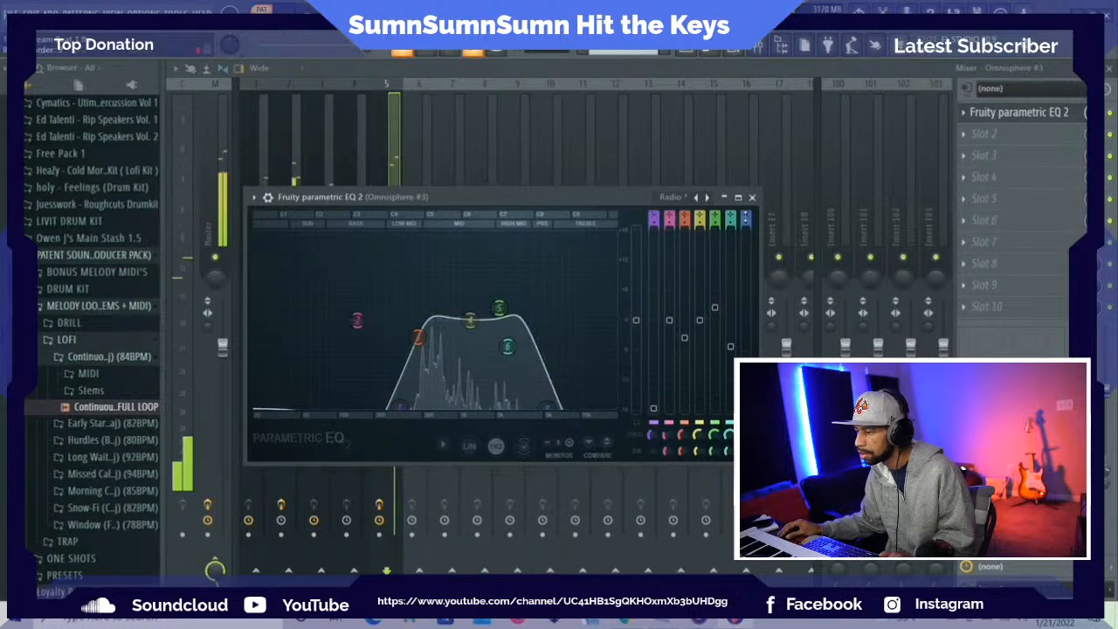
pyautogui.click(752, 197)
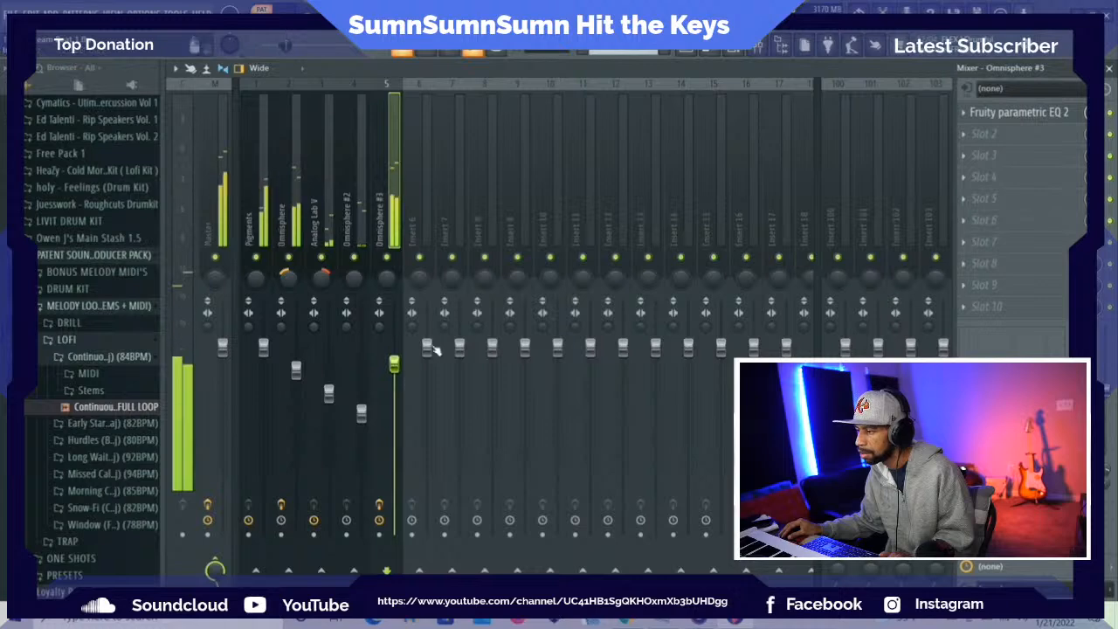
# Select all Omnisphere #3 melody notes and slightly randomize their velocities
pyautogui.click(715, 53)
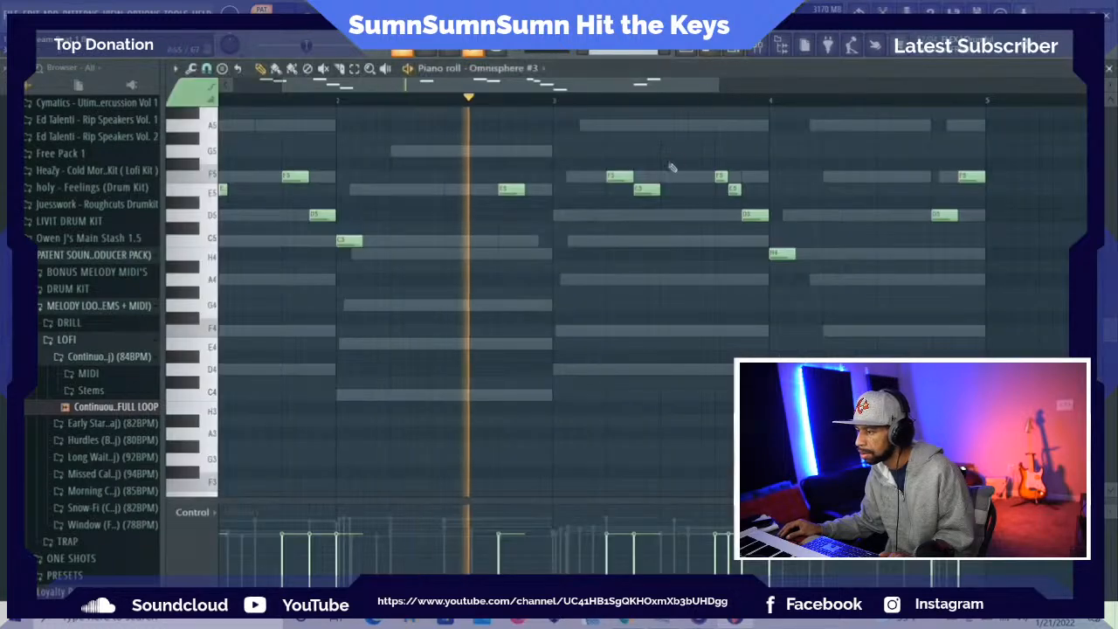
pyautogui.hotkey('ctrl', 'a')
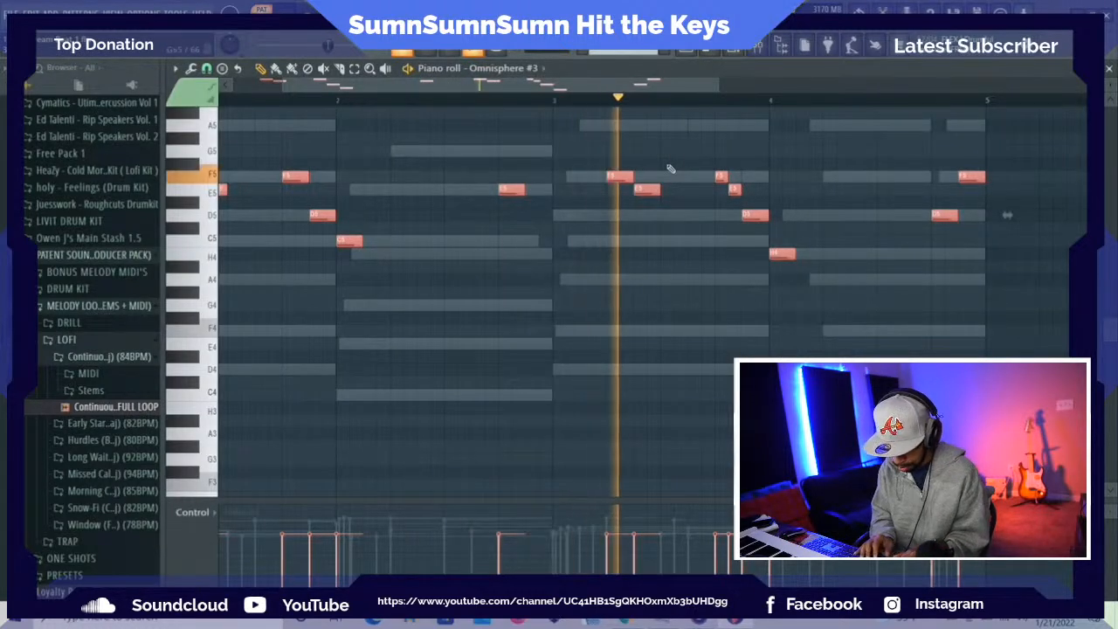
pyautogui.hotkey('alt', 'r')
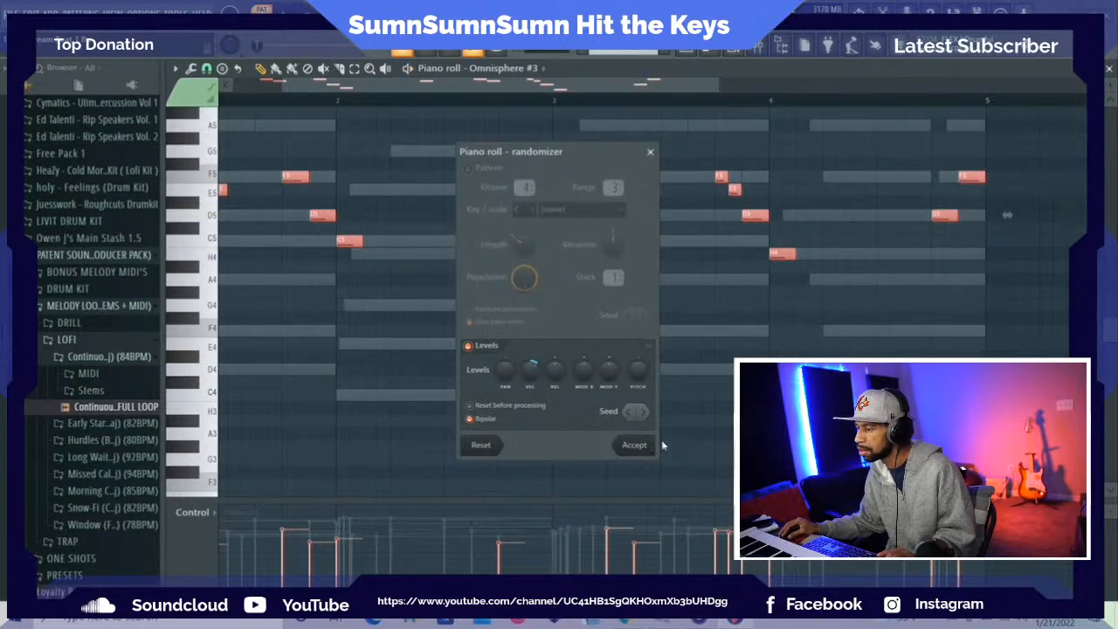
pyautogui.click(638, 445)
# In the Analog Lab V piano roll, add one-bar bass notes below the chords: D3 in bar 1 and C3 in bar 2
pyautogui.click(730, 50)
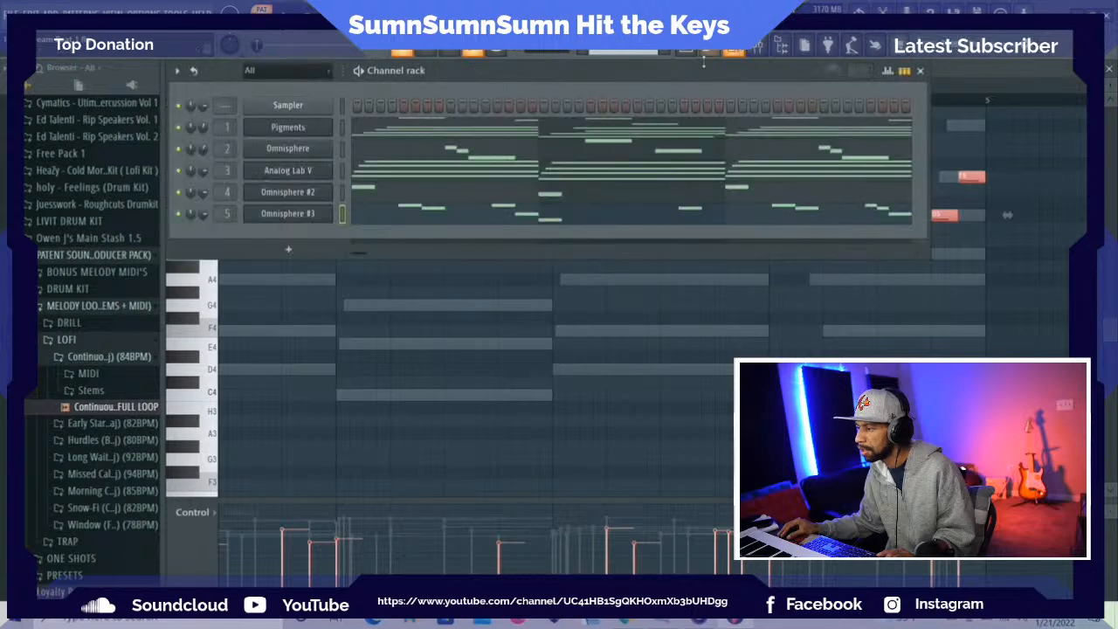
pyautogui.click(452, 180)
pyautogui.scroll(-2, 453, 237)
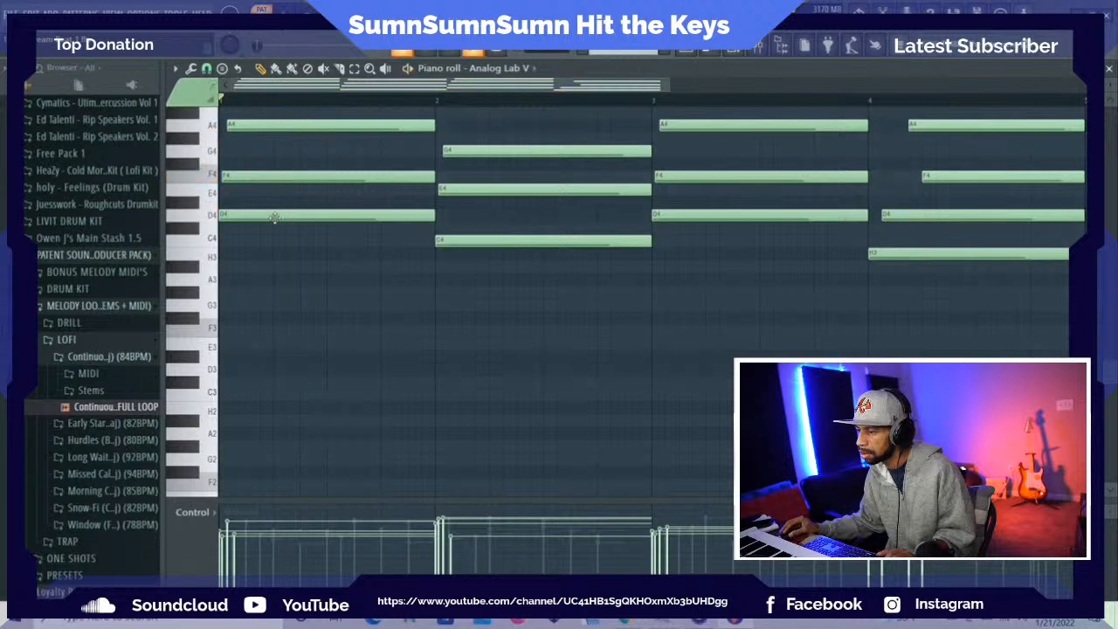
pyautogui.click(234, 369)
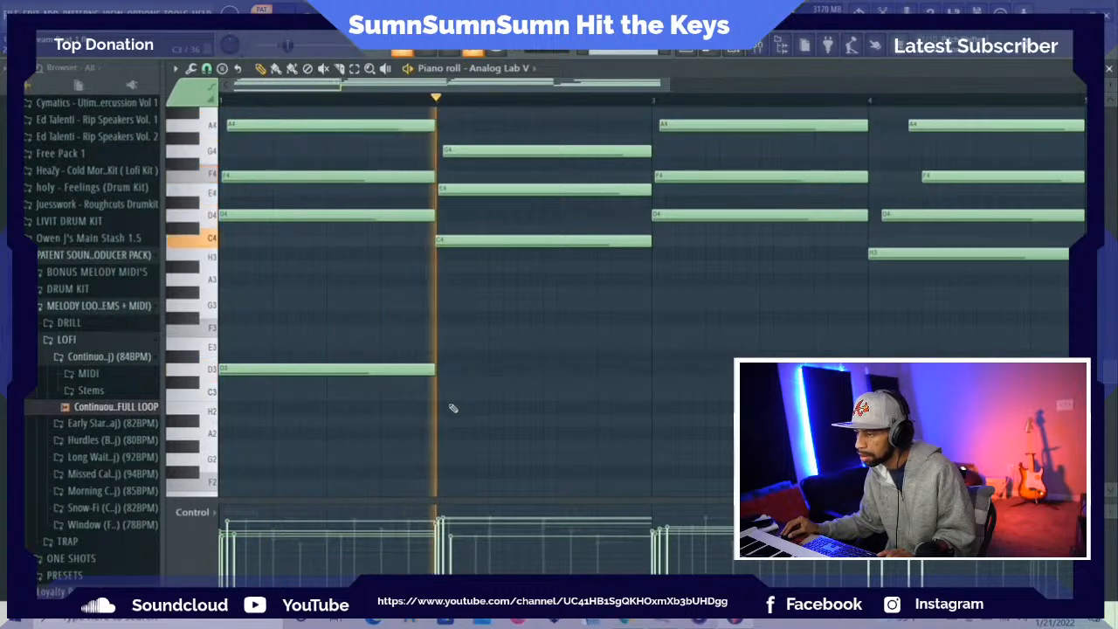
pyautogui.press('space')
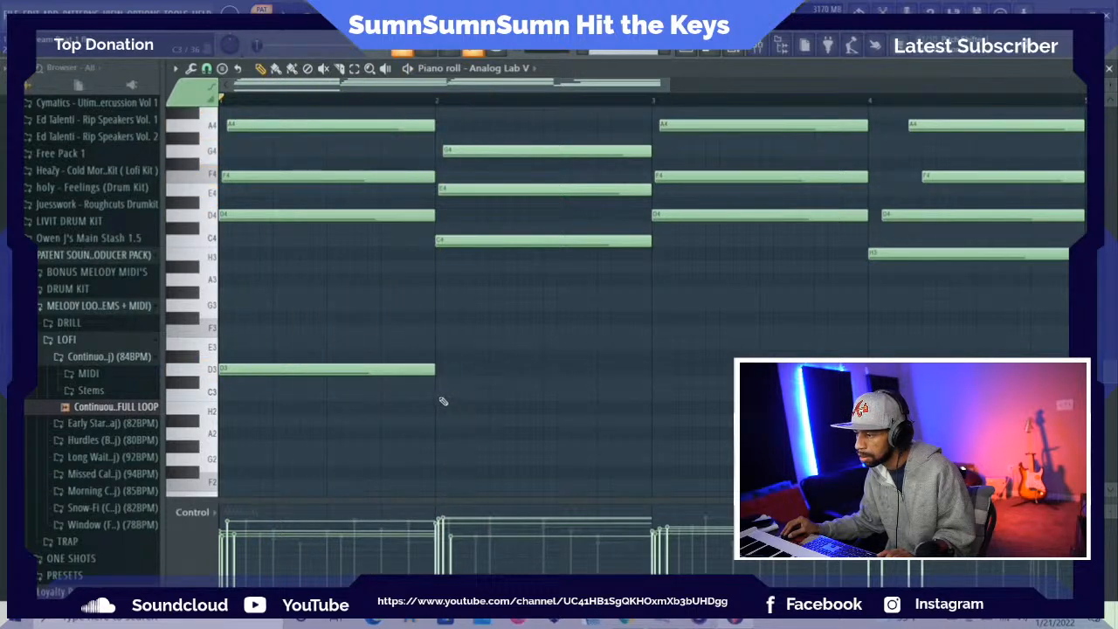
pyautogui.click(438, 395)
pyautogui.press('space')
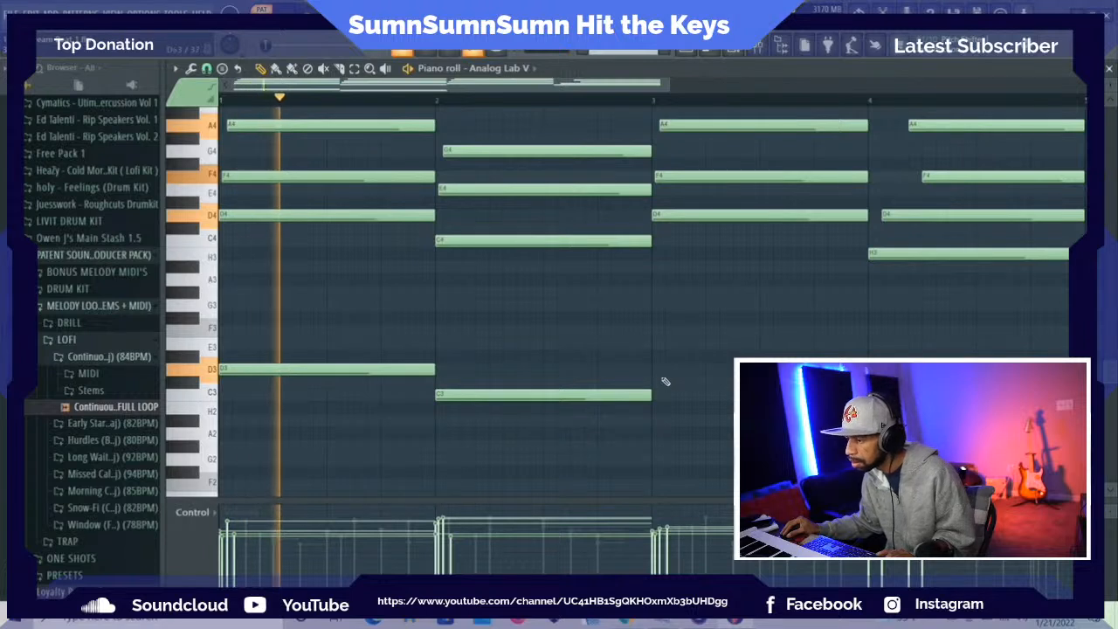
# Raise the velocity of the D3 and C3 bass notes in bars 1 and 2, and play them back
pyautogui.press('space')
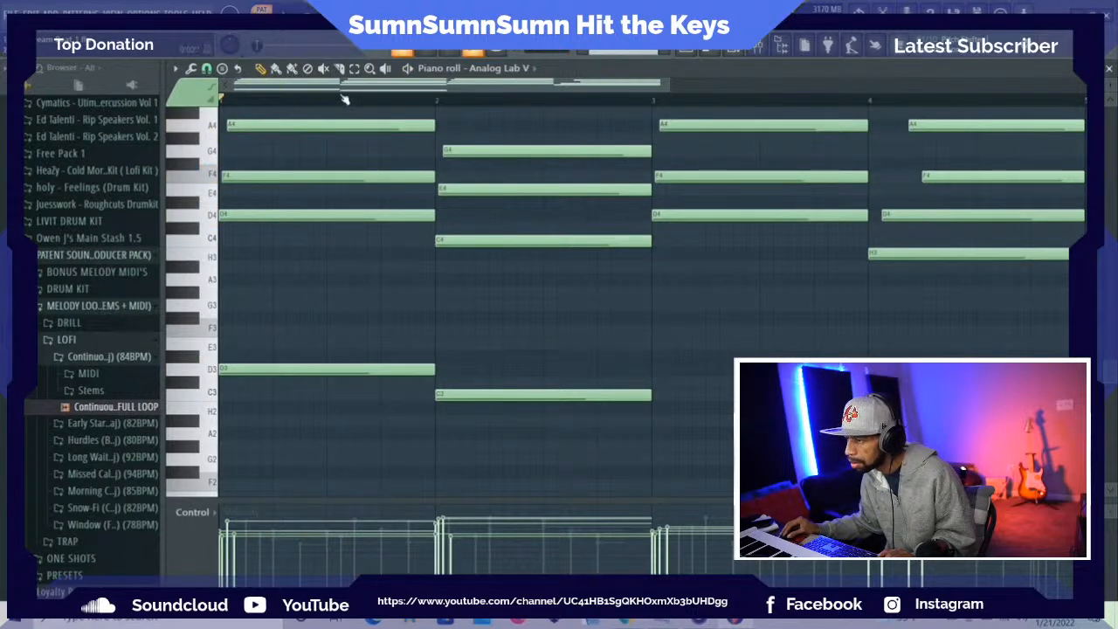
pyautogui.moveTo(311, 351); pyautogui.dragTo(455, 384)
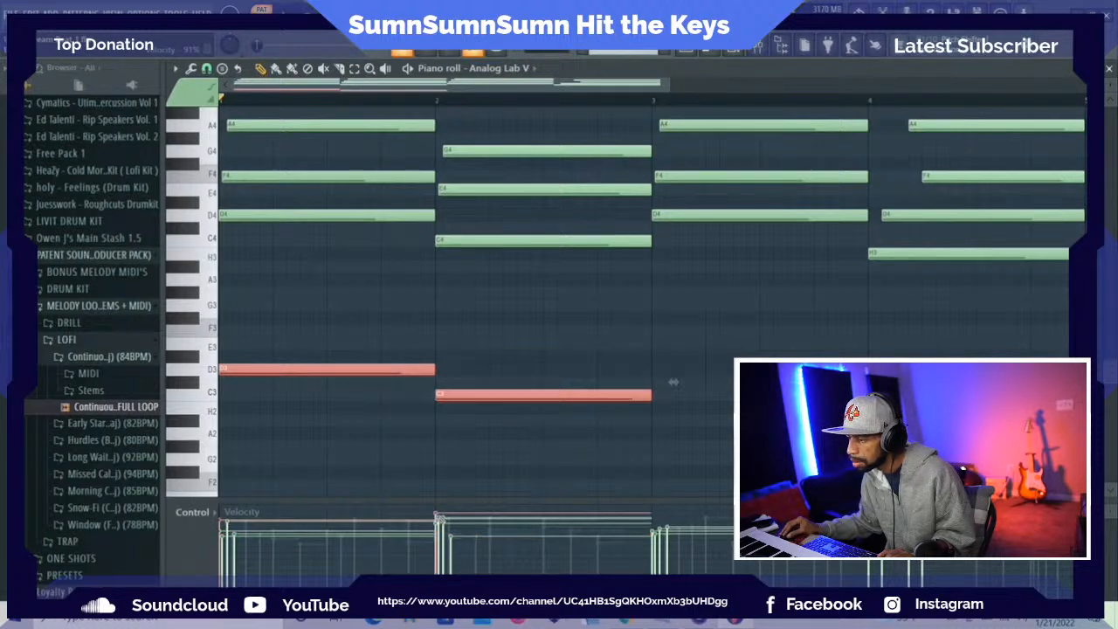
pyautogui.press('space')
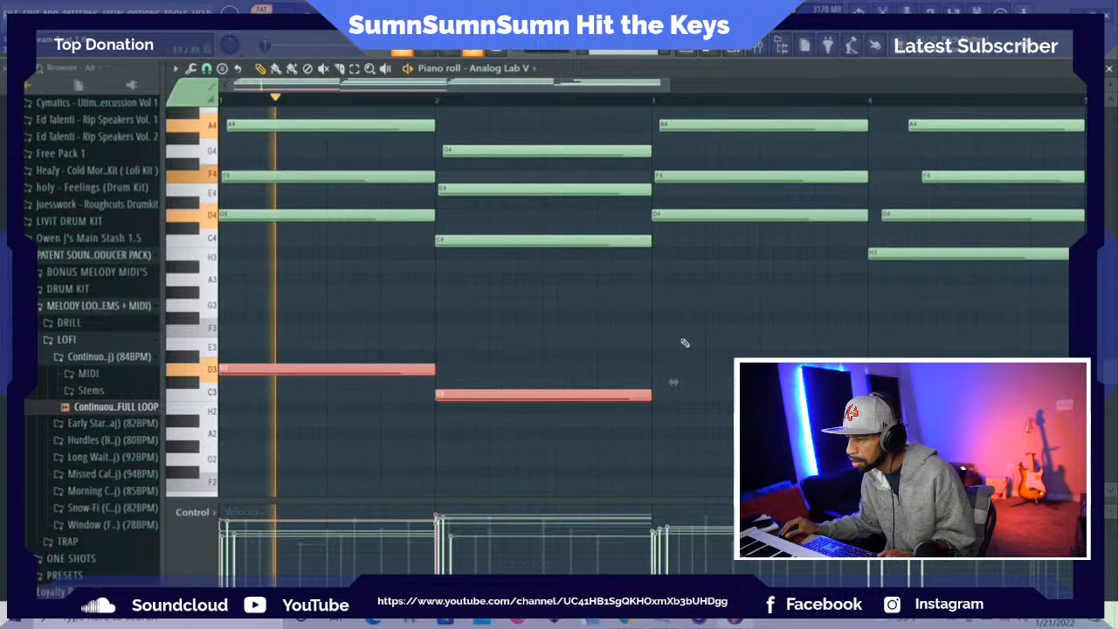
# Add a D3 bass note in bar 3 and an H2 in bar 4, and play the loop through
pyautogui.click(659, 374)
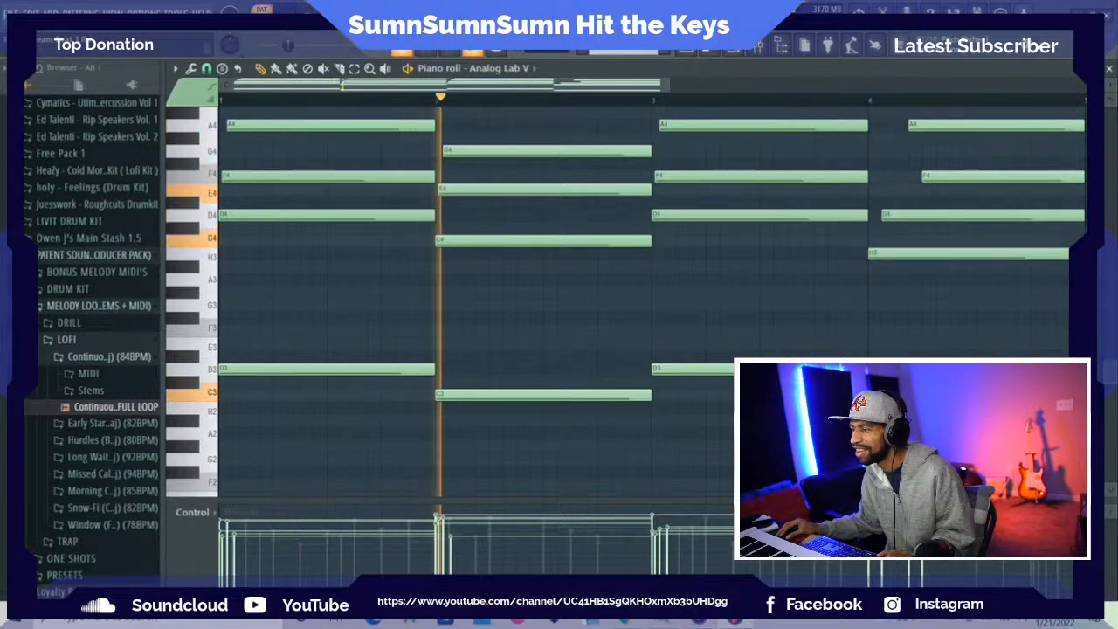
pyautogui.press('space')
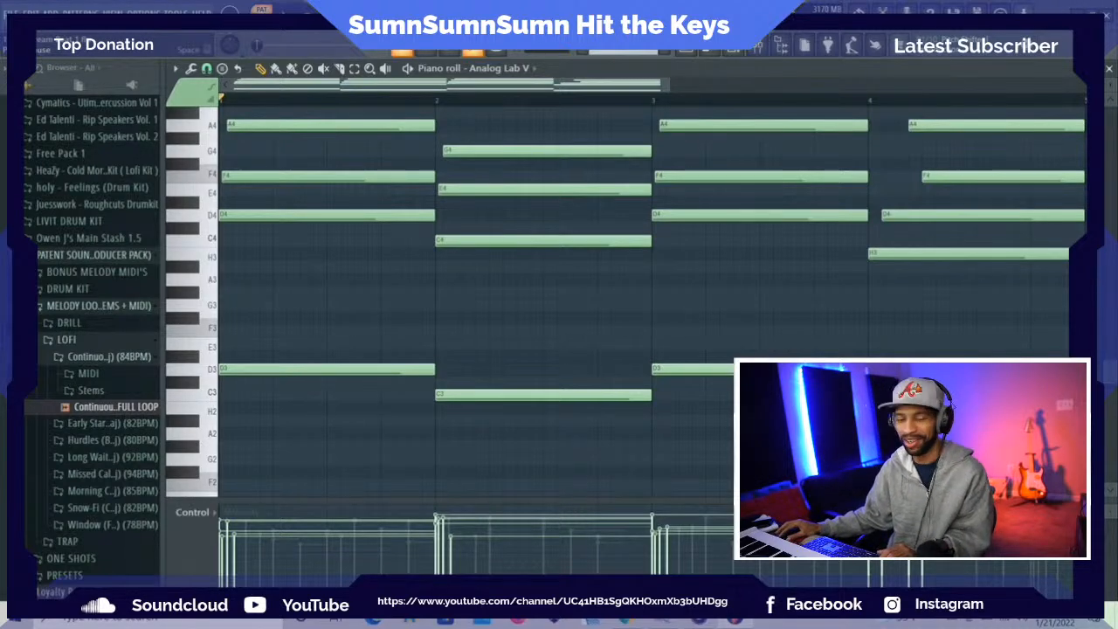
pyautogui.press('space')
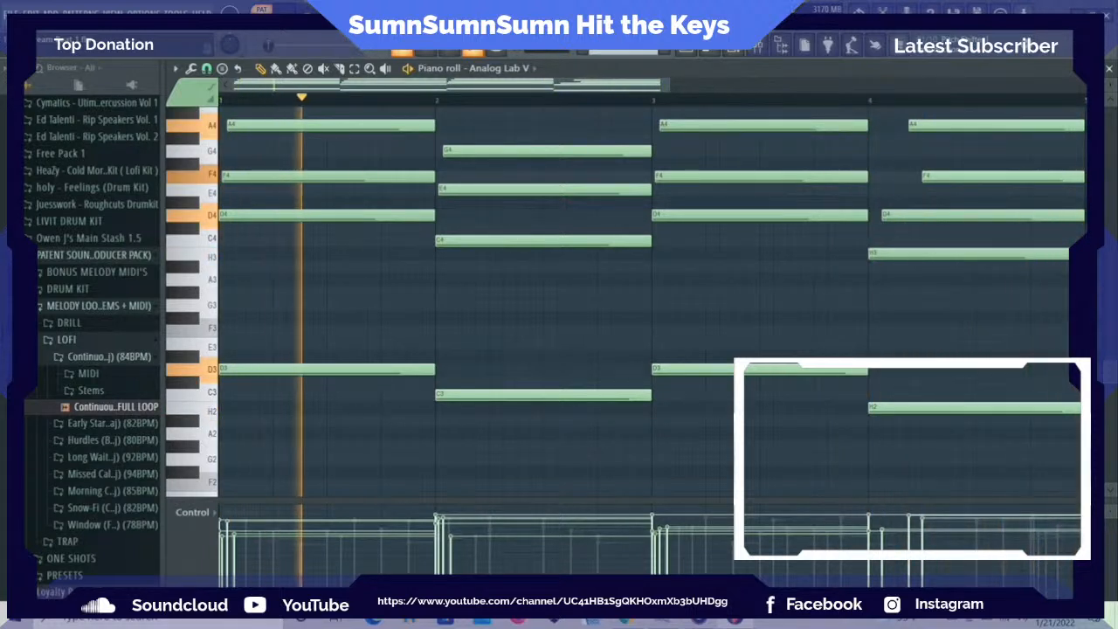
pyautogui.press('space')
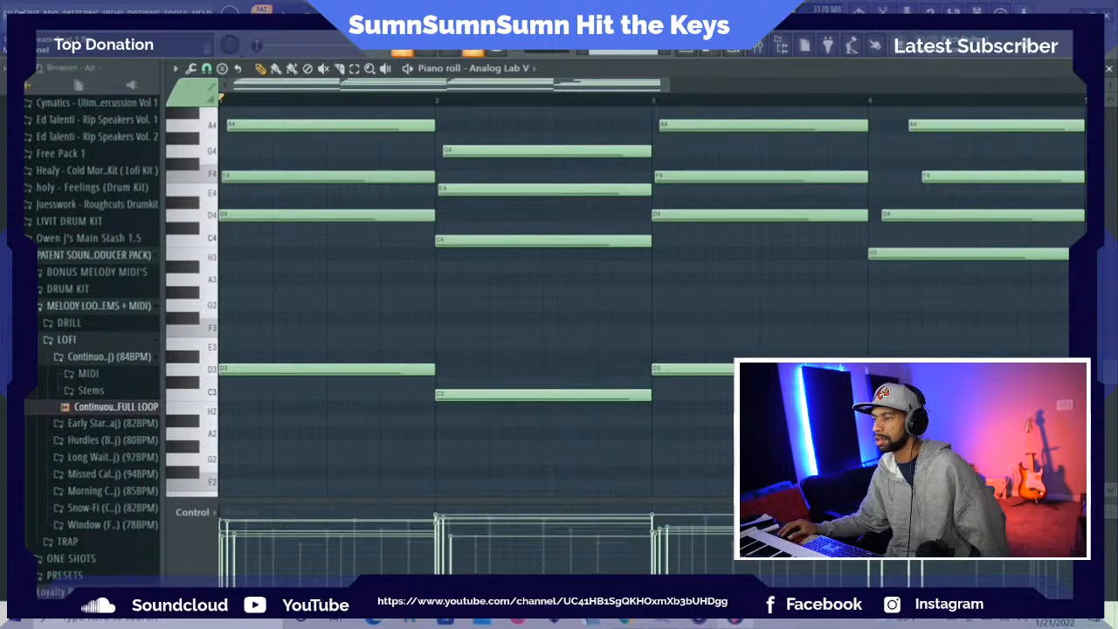
# Save the project and add a Hatz hi-hat instrument as a new channel
pyautogui.click(11, 13)
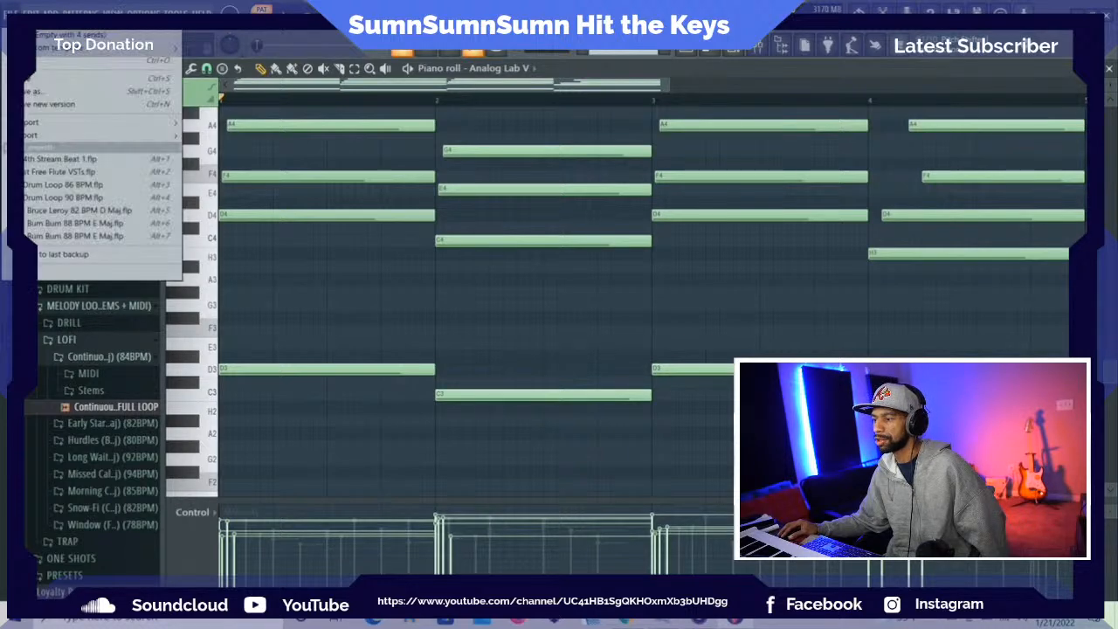
pyautogui.click(39, 79)
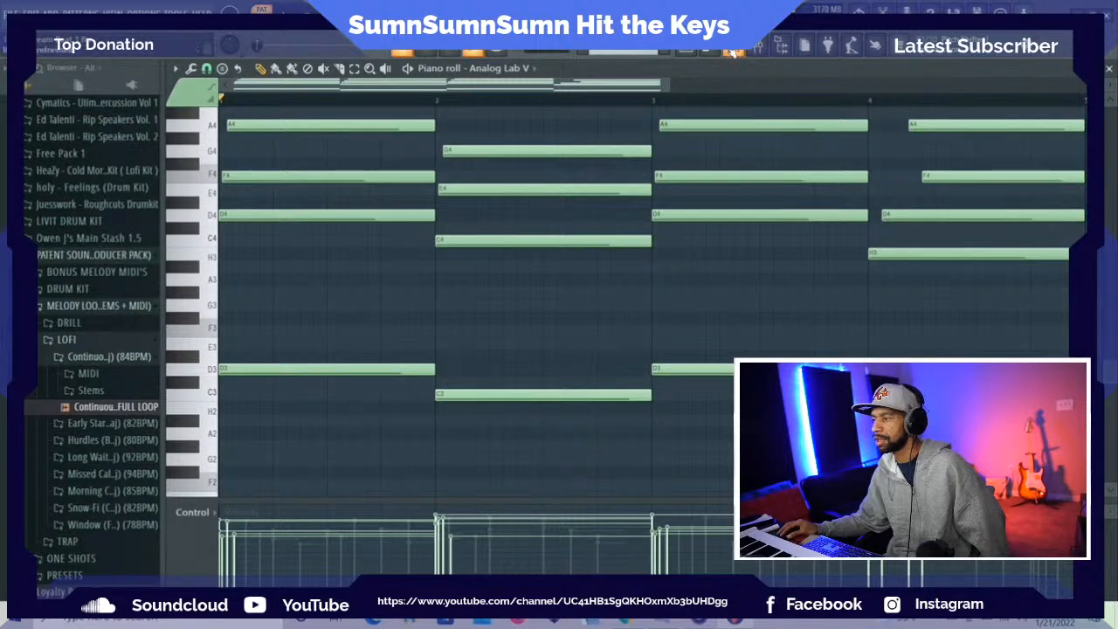
pyautogui.click(734, 51)
pyautogui.click(51, 11)
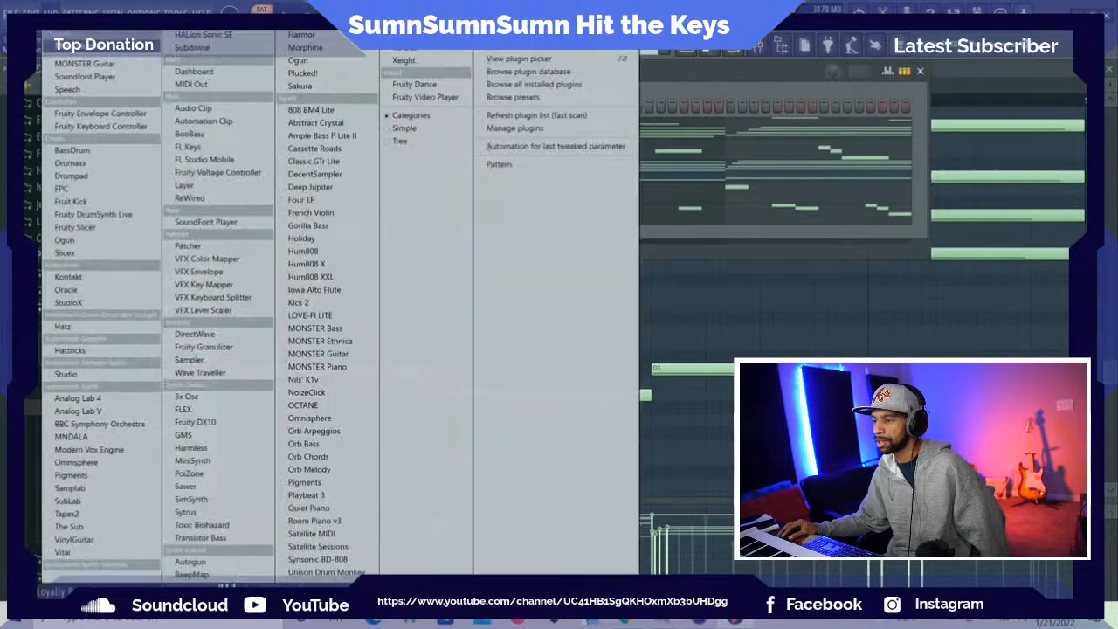
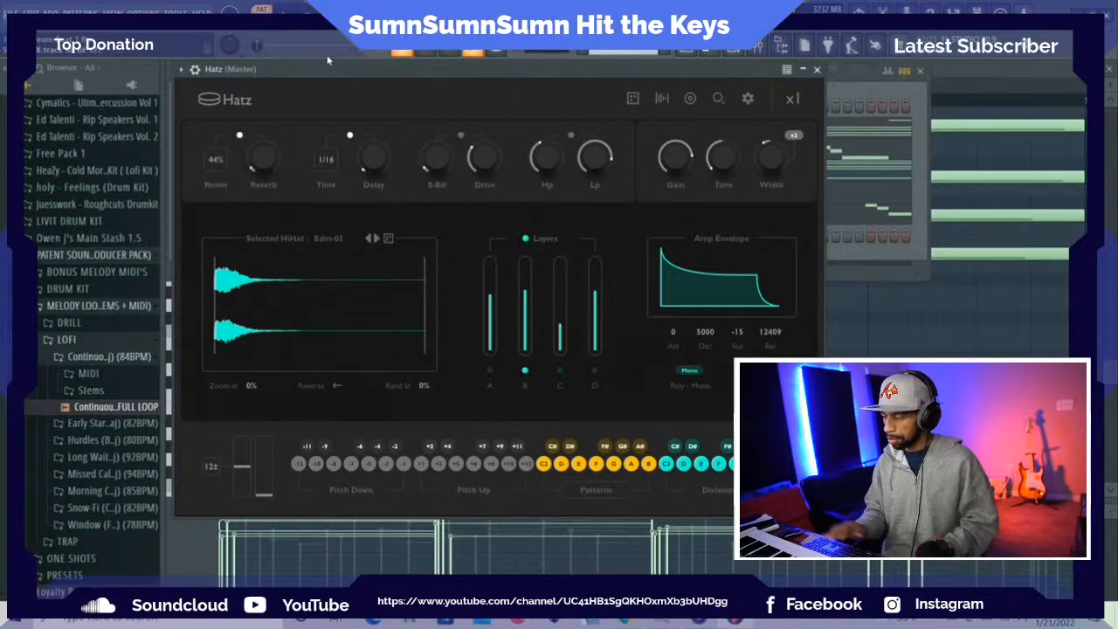
# In Hatz, browse the Lofi hi-hat samples, select Lofi-05, and close the instrument
pyautogui.click(665, 100)
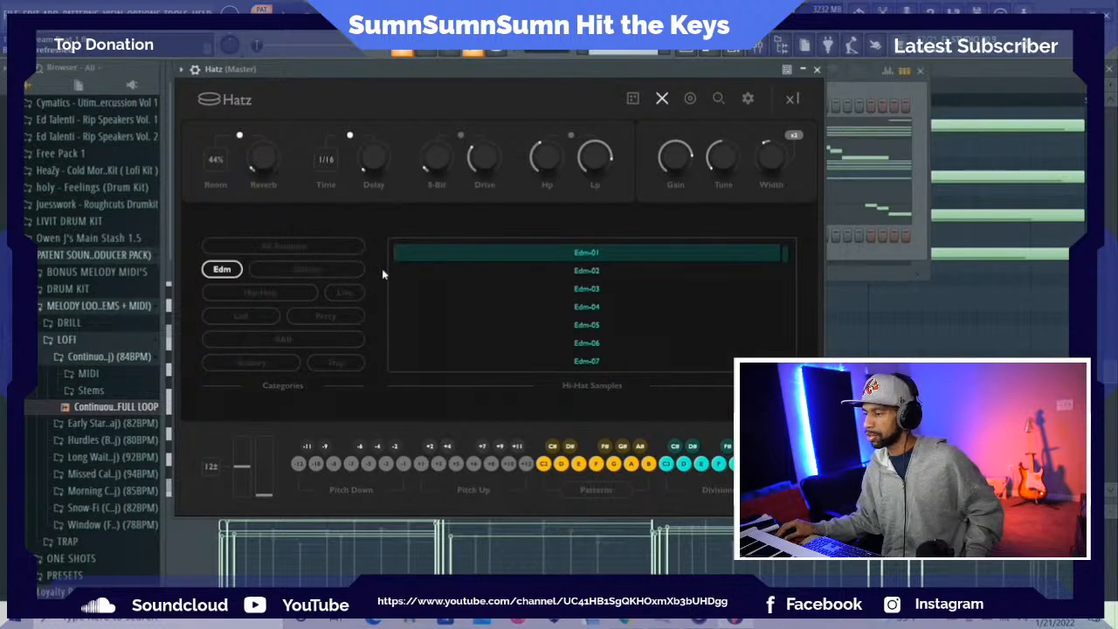
pyautogui.click(267, 316)
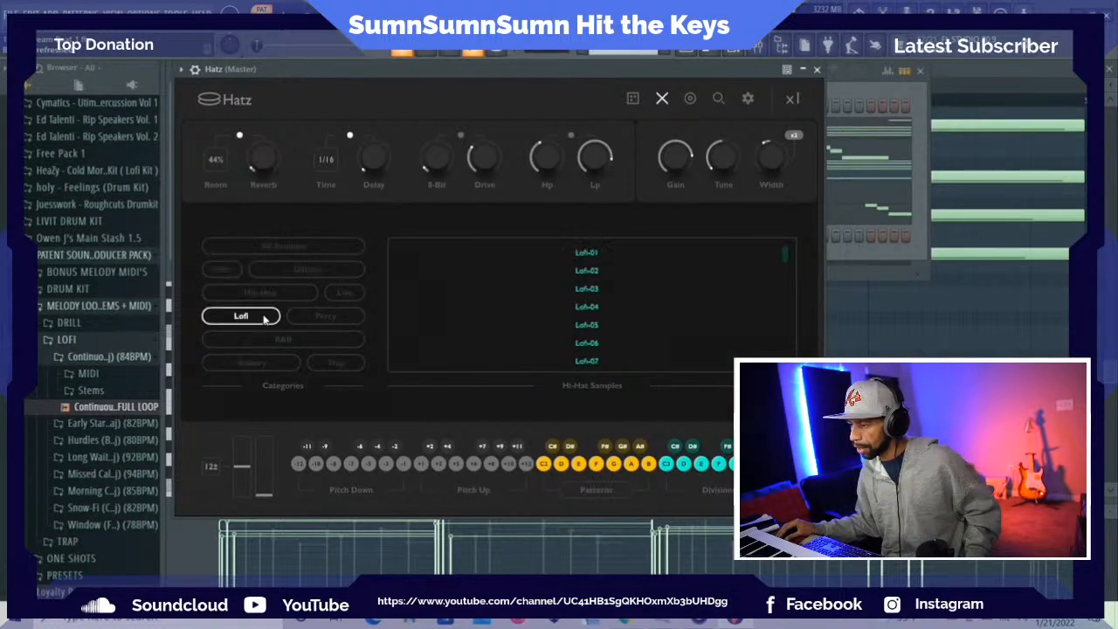
pyautogui.click(579, 306)
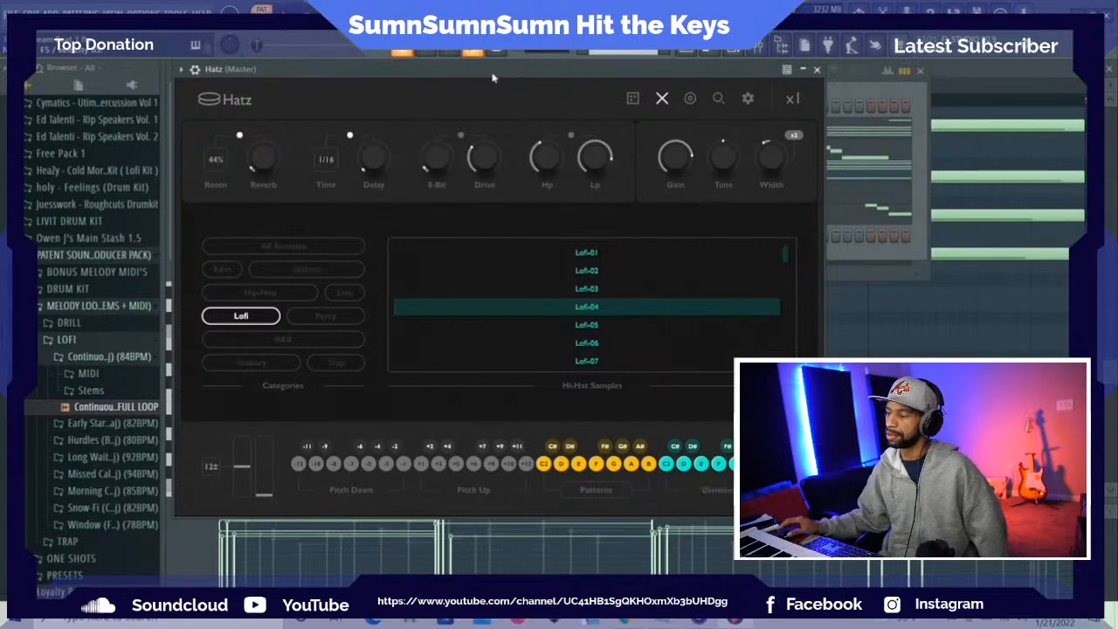
pyautogui.click(595, 326)
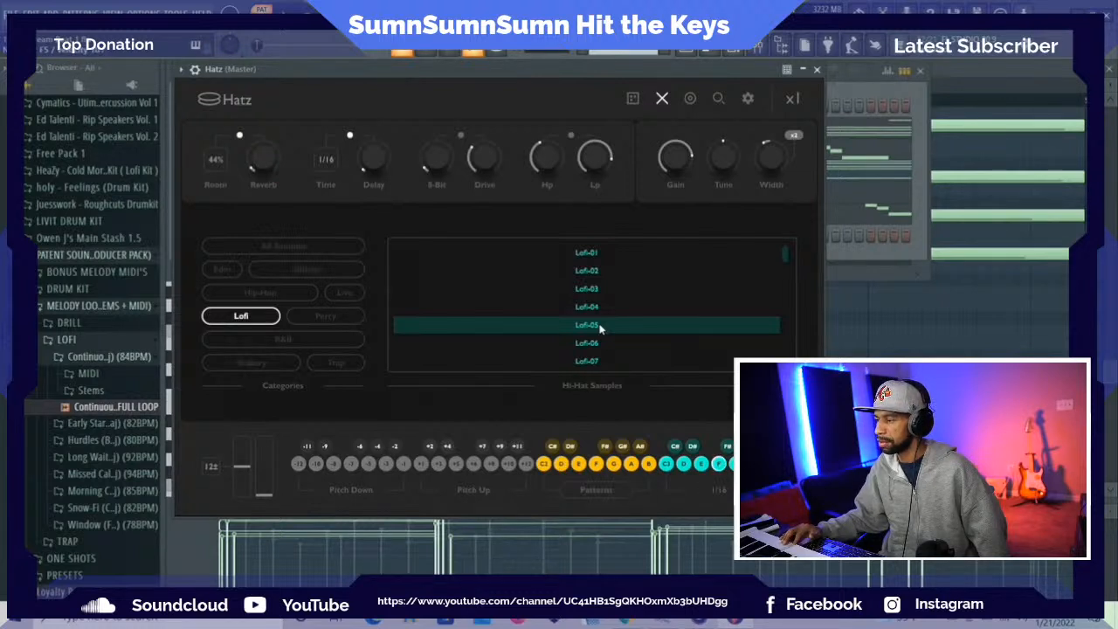
pyautogui.click(817, 70)
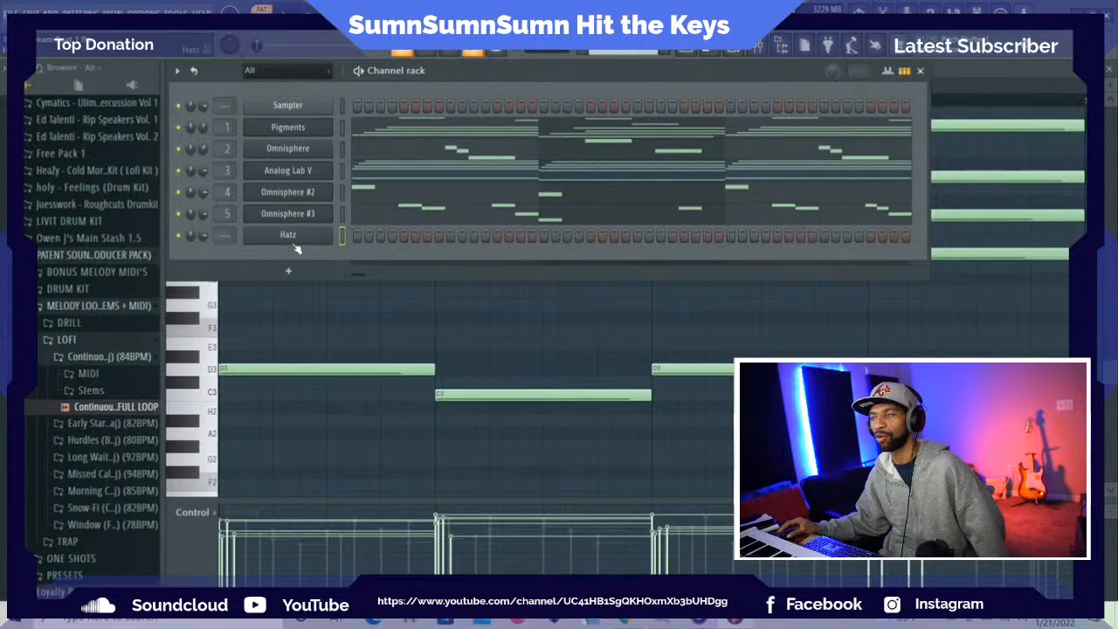
# In the Hatz piano roll, add an E5 note at the start of bar 1, shorten it to three beats, and play it
pyautogui.click(709, 51)
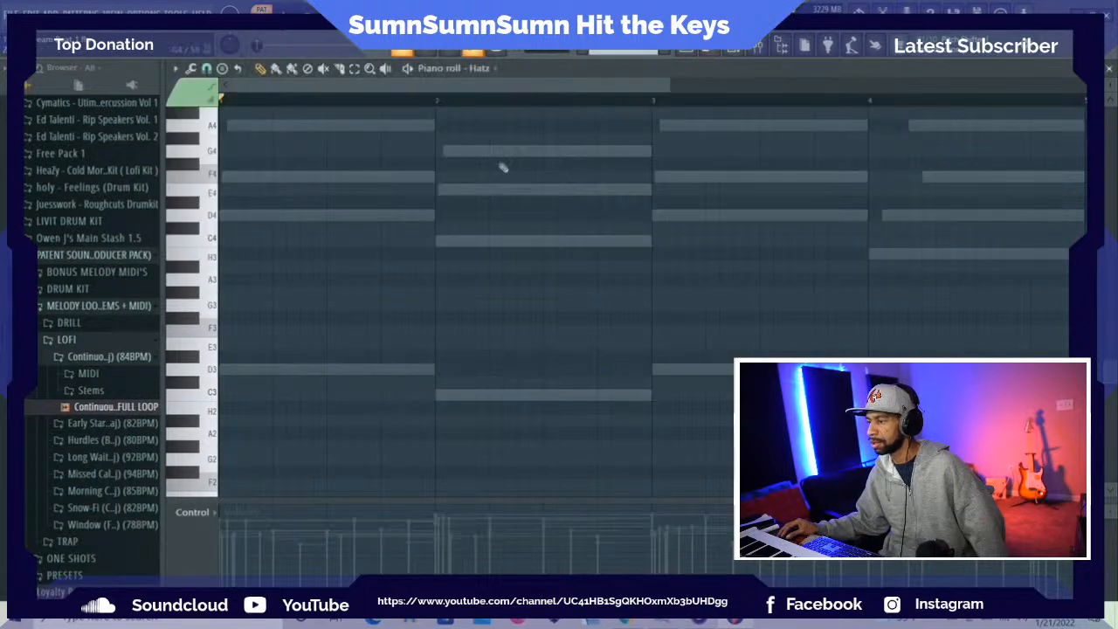
pyautogui.scroll(1, 333, 134)
pyautogui.scroll(4, 333, 134)
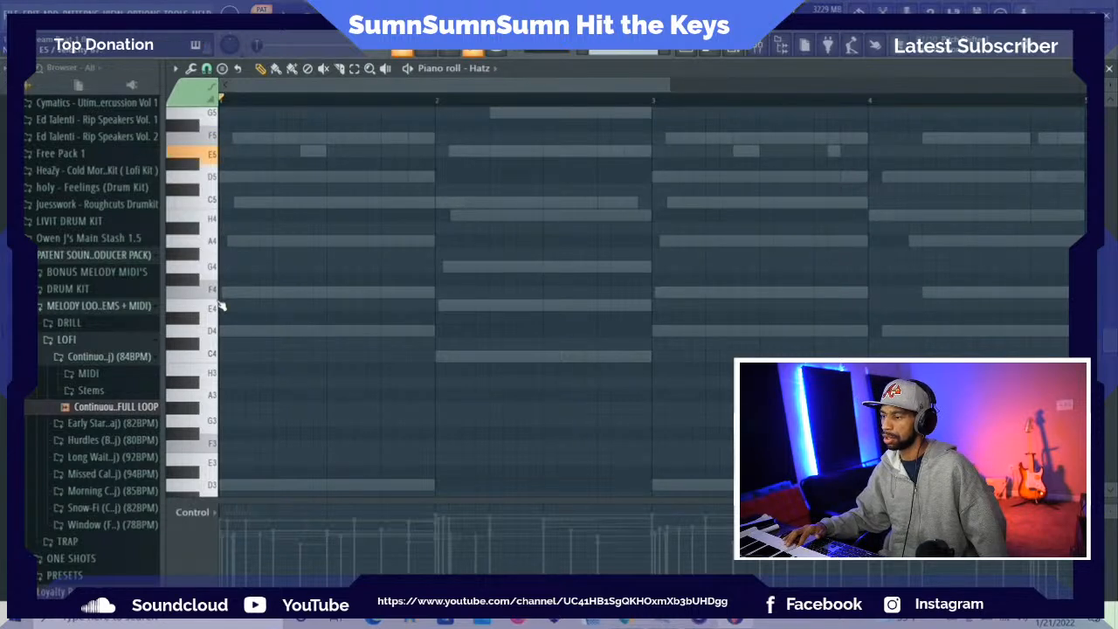
pyautogui.click(231, 154)
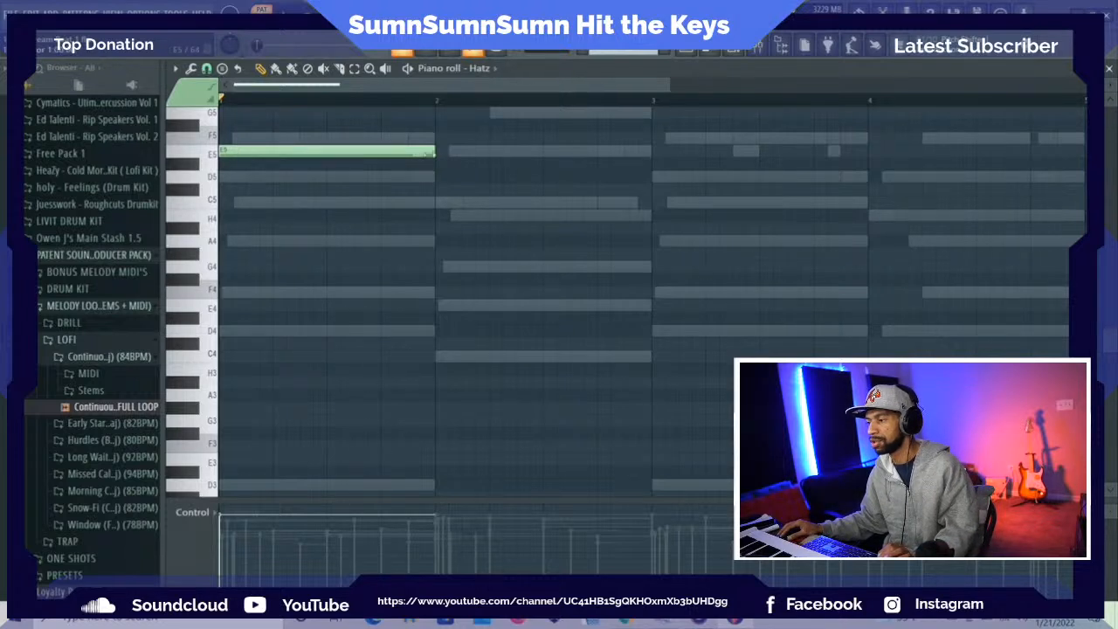
pyautogui.moveTo(431, 152); pyautogui.dragTo(385, 151)
pyautogui.scroll(3, 382, 153)
pyautogui.press('space')
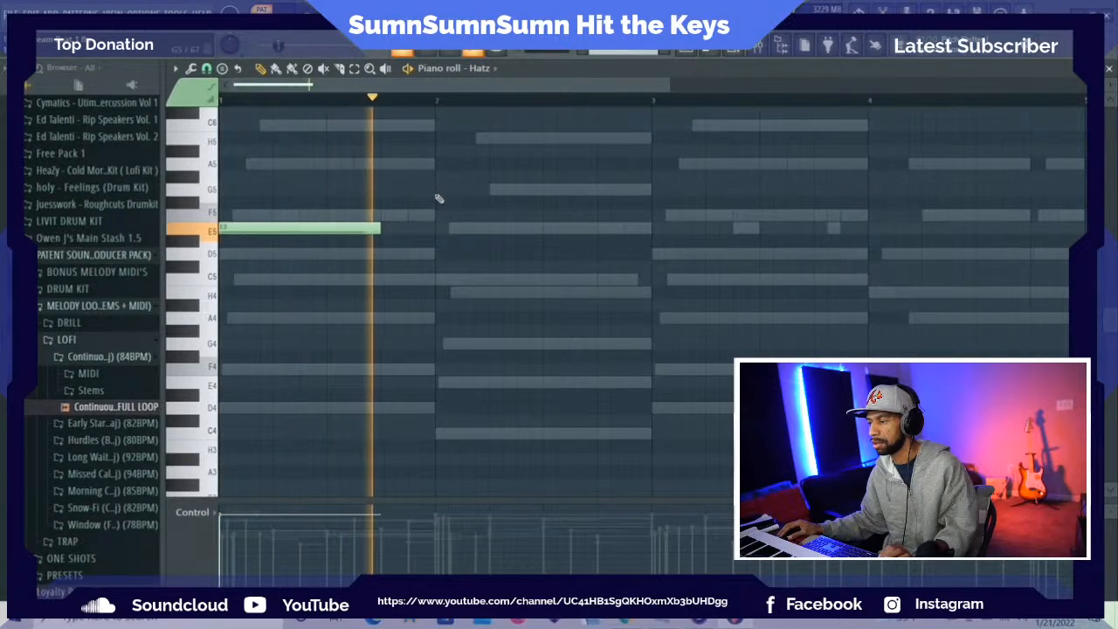
# Add matching three-beat E5 hi-hat notes at the start of bars 2, 3 and 4 while playing the loop
pyautogui.click(437, 228)
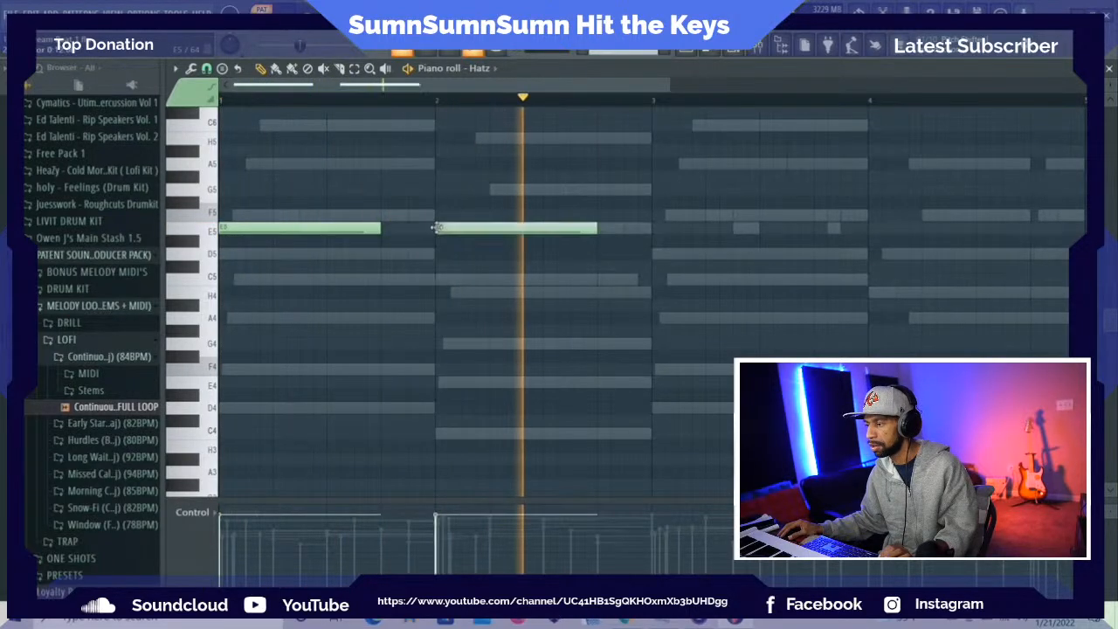
pyautogui.press('space')
pyautogui.press('space')
pyautogui.click(655, 228)
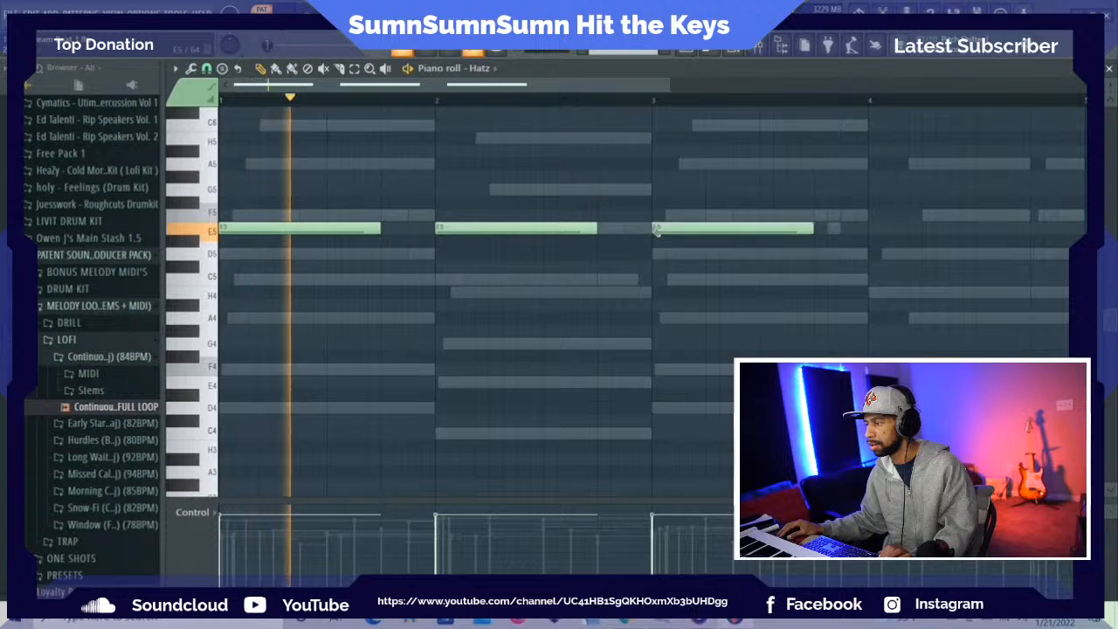
pyautogui.click(871, 229)
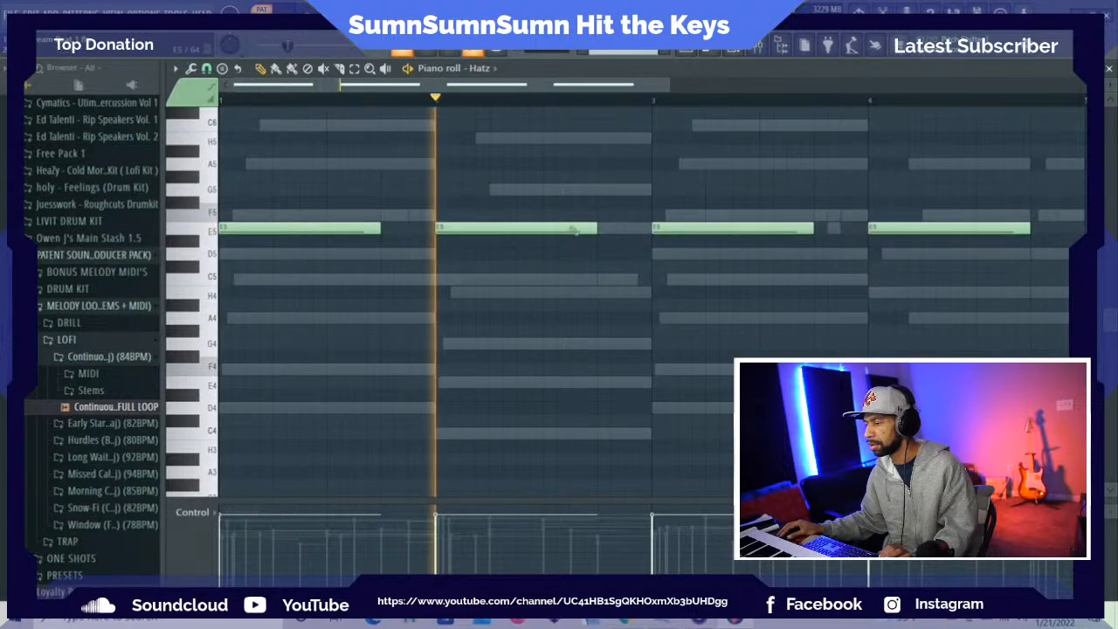
pyautogui.press('space')
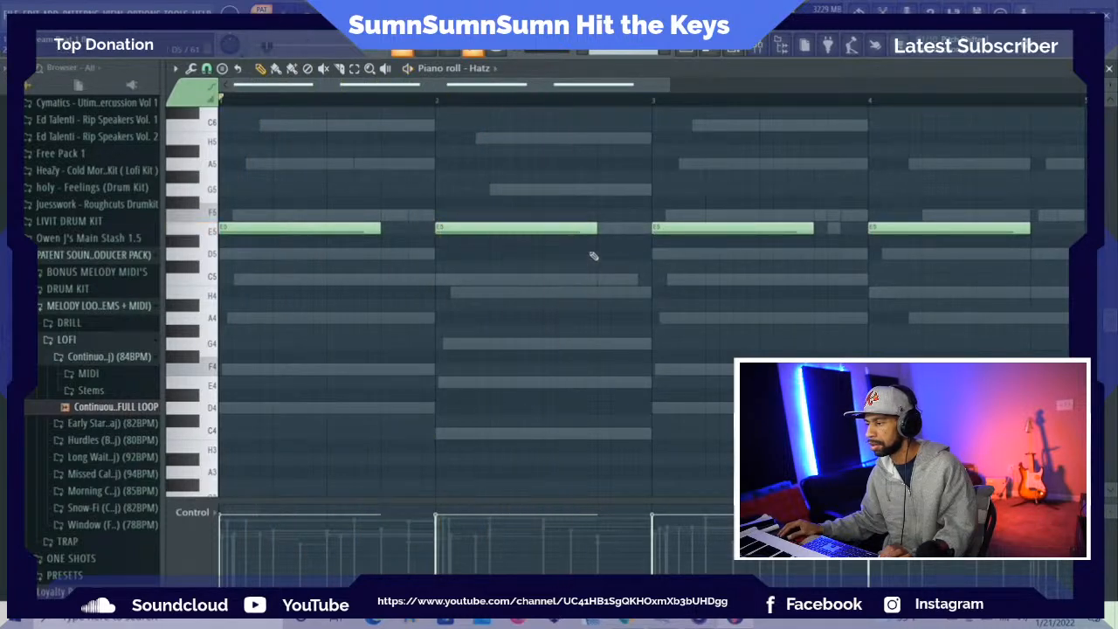
# Shorten the bar 2 E5 note to two beats and add a one-beat F4 note on its third beat
pyautogui.moveTo(597, 228); pyautogui.dragTo(549, 227)
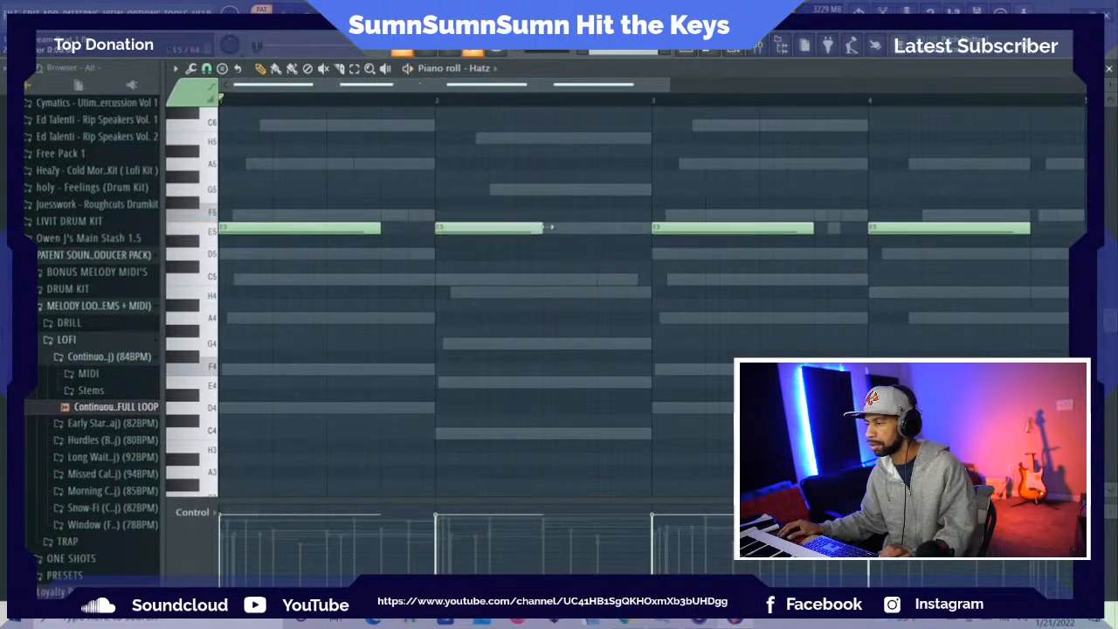
pyautogui.click(210, 278)
pyautogui.click(207, 342)
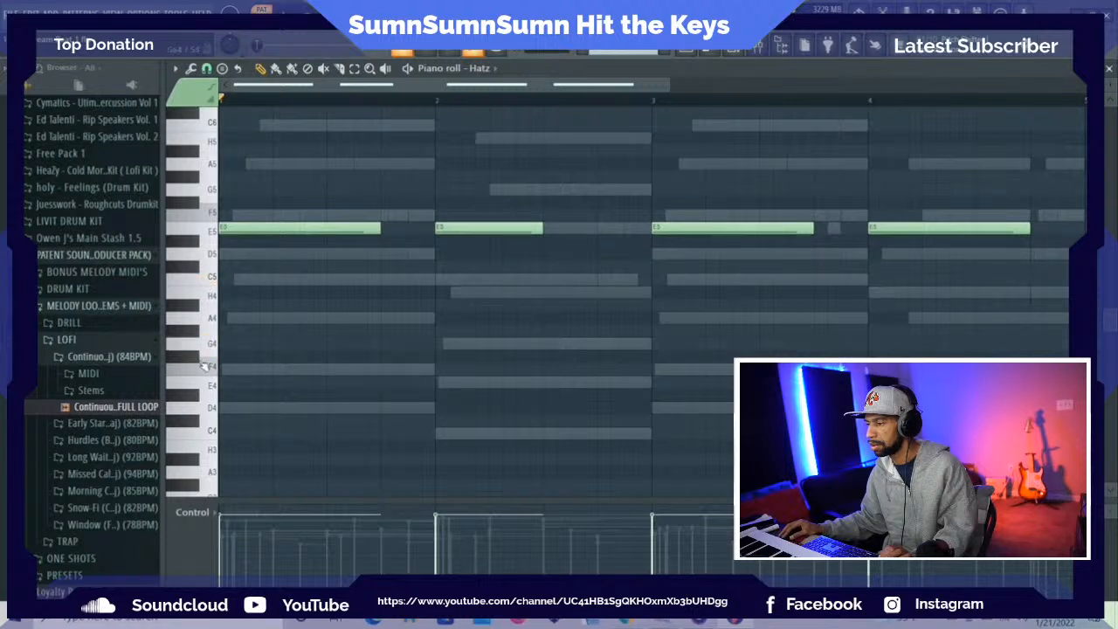
pyautogui.click(210, 362)
pyautogui.click(212, 366)
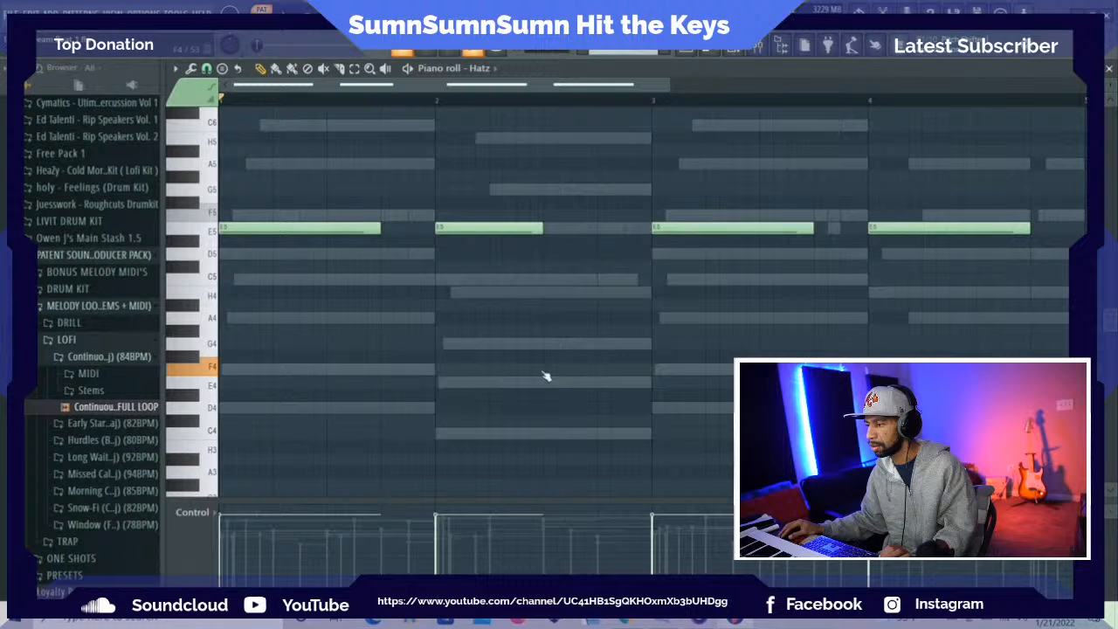
pyautogui.click(575, 370)
pyautogui.moveTo(575, 371); pyautogui.dragTo(547, 371)
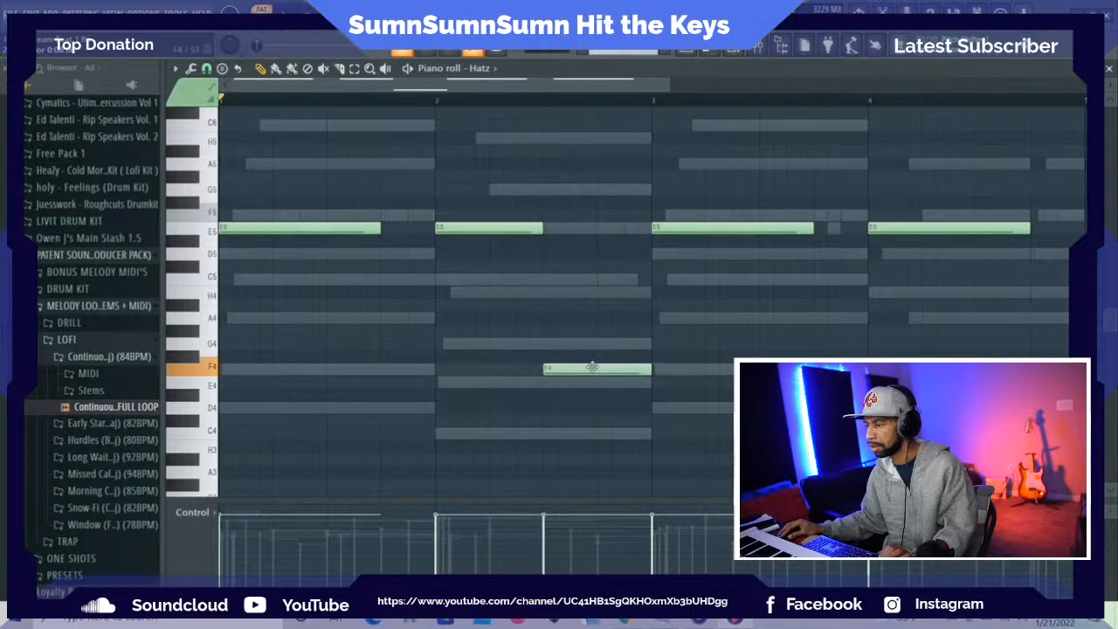
pyautogui.press('space')
pyautogui.moveTo(647, 371); pyautogui.dragTo(601, 367)
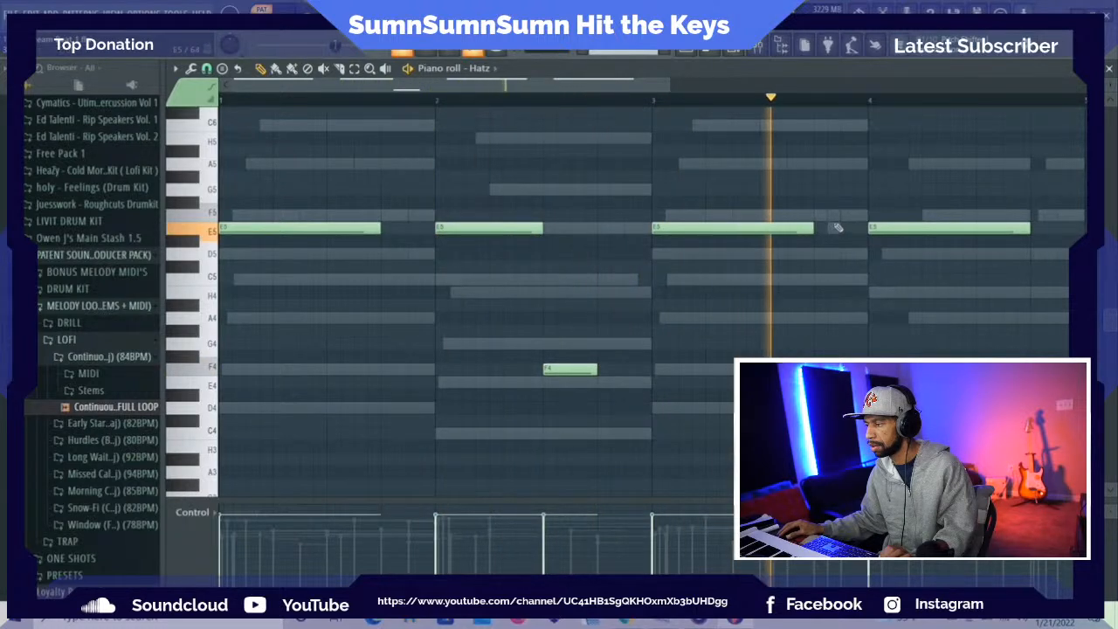
# Shorten the bar 3 E5 note to two beats, add a one-beat Gb5 note right after it, and start playback
pyautogui.press('space')
pyautogui.moveTo(810, 230); pyautogui.dragTo(760, 229)
pyautogui.click(760, 203)
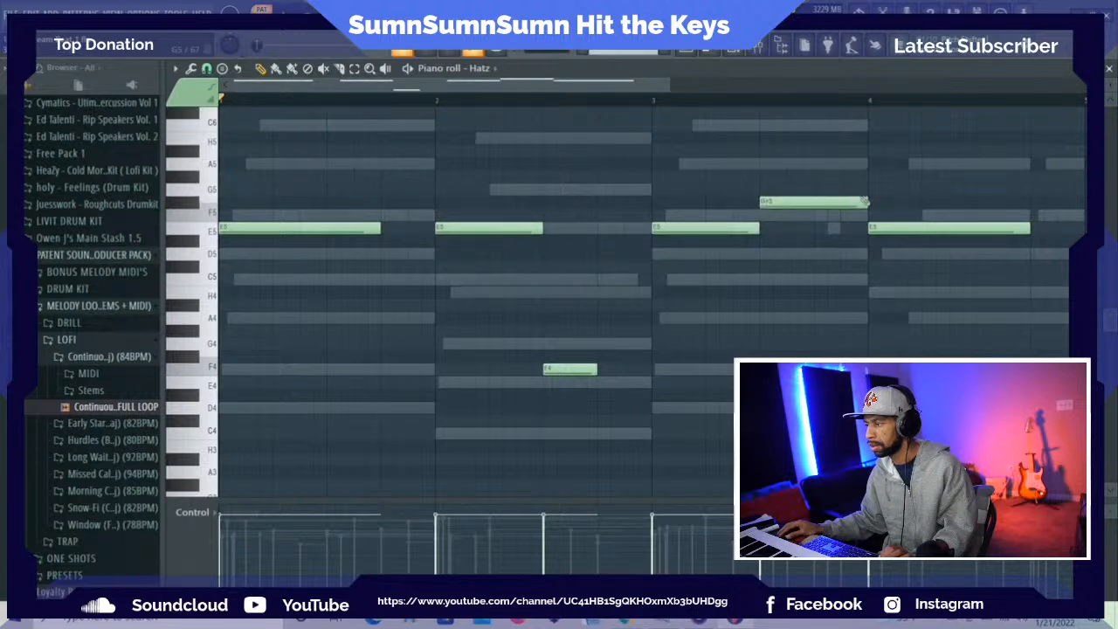
pyautogui.moveTo(866, 203); pyautogui.dragTo(818, 210)
pyautogui.press('space')
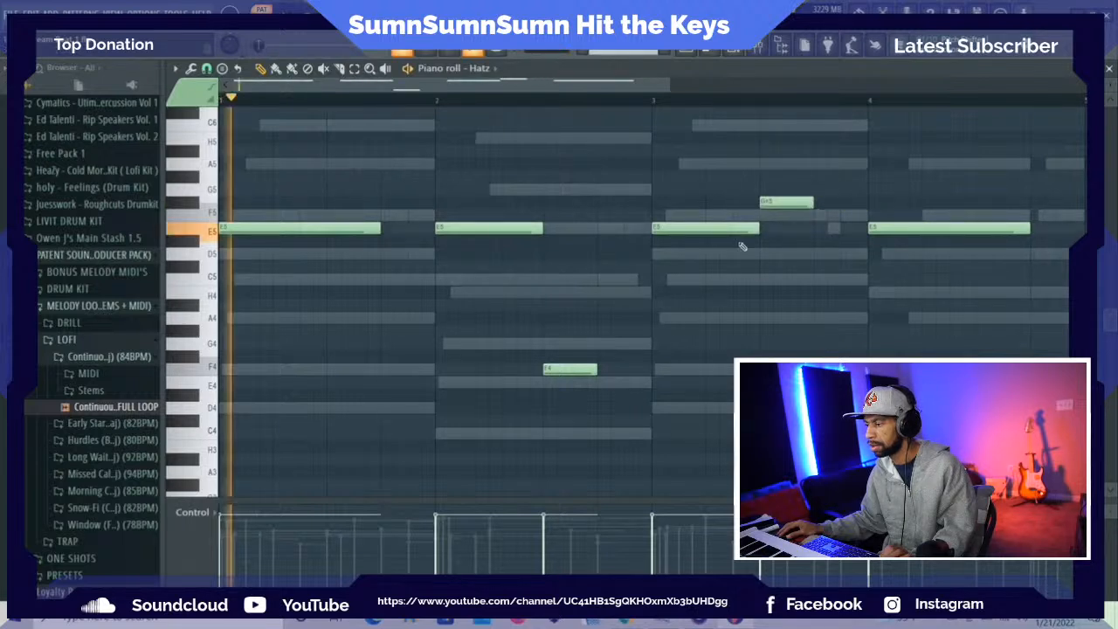
# Shorten the bar 4 E5 note to two beats, place a one-beat F5 note on the last beat, and play the loop
pyautogui.moveTo(572, 87); pyautogui.dragTo(648, 101)
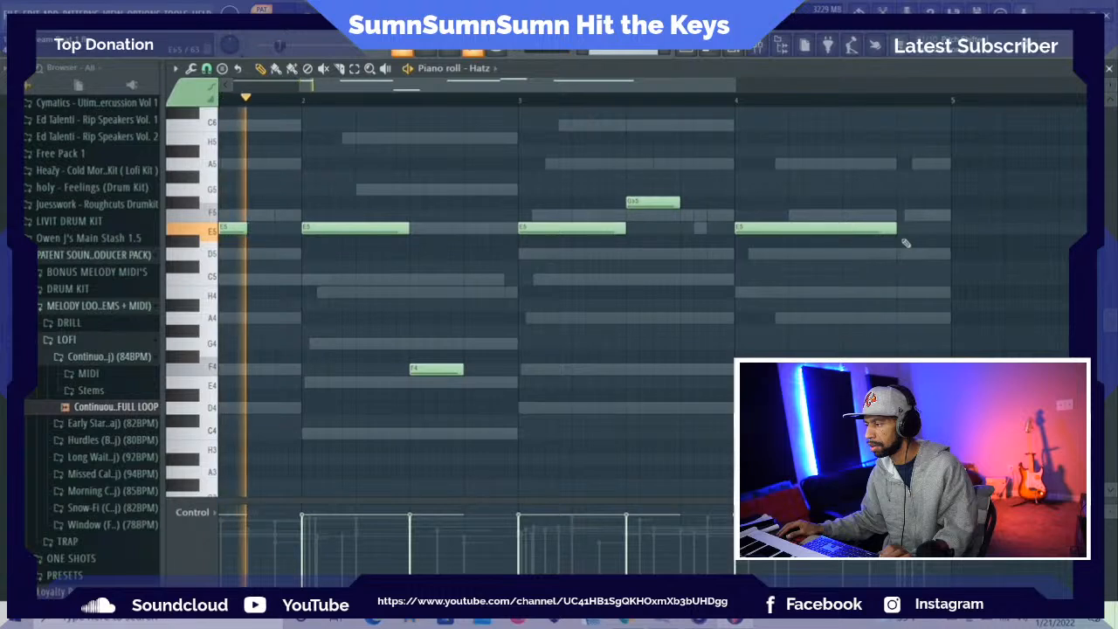
pyautogui.moveTo(894, 231); pyautogui.dragTo(842, 230)
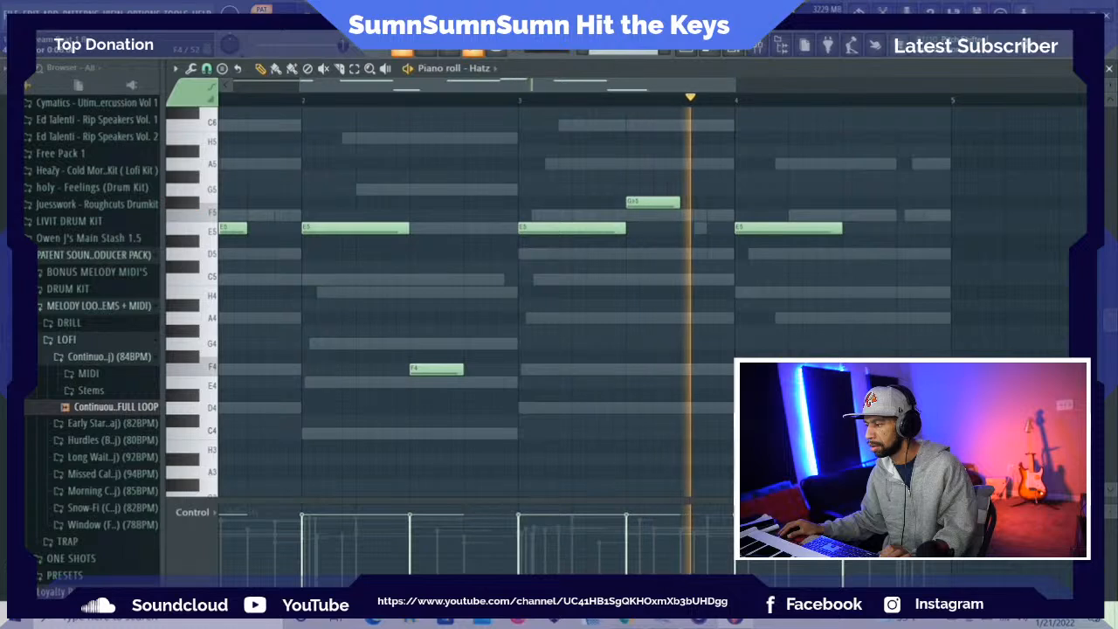
pyautogui.click(900, 230)
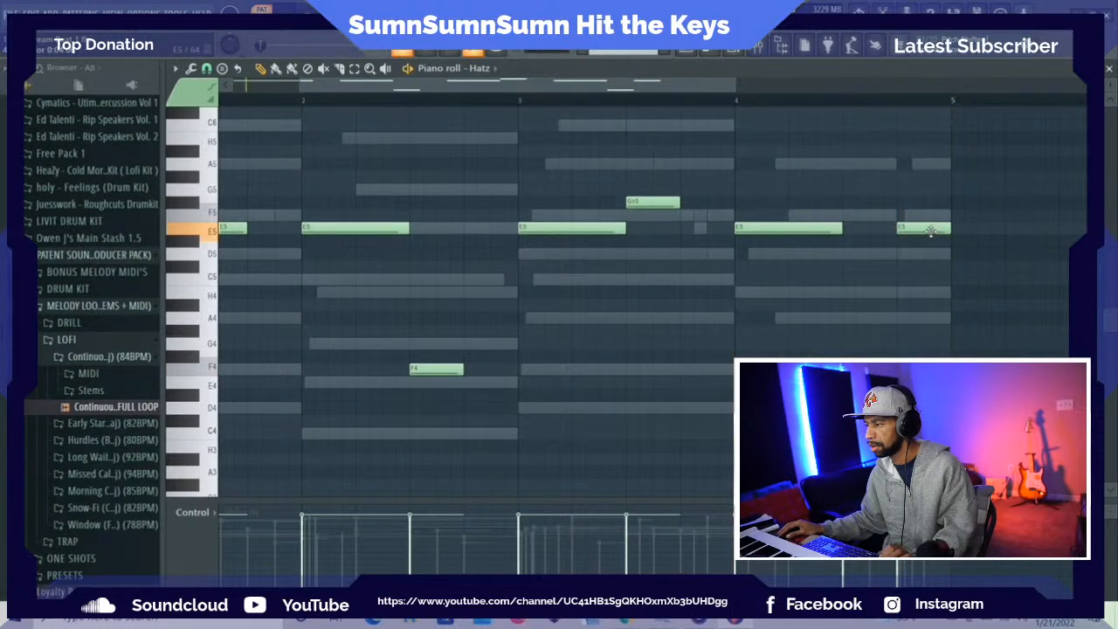
pyautogui.moveTo(921, 225); pyautogui.dragTo(915, 200)
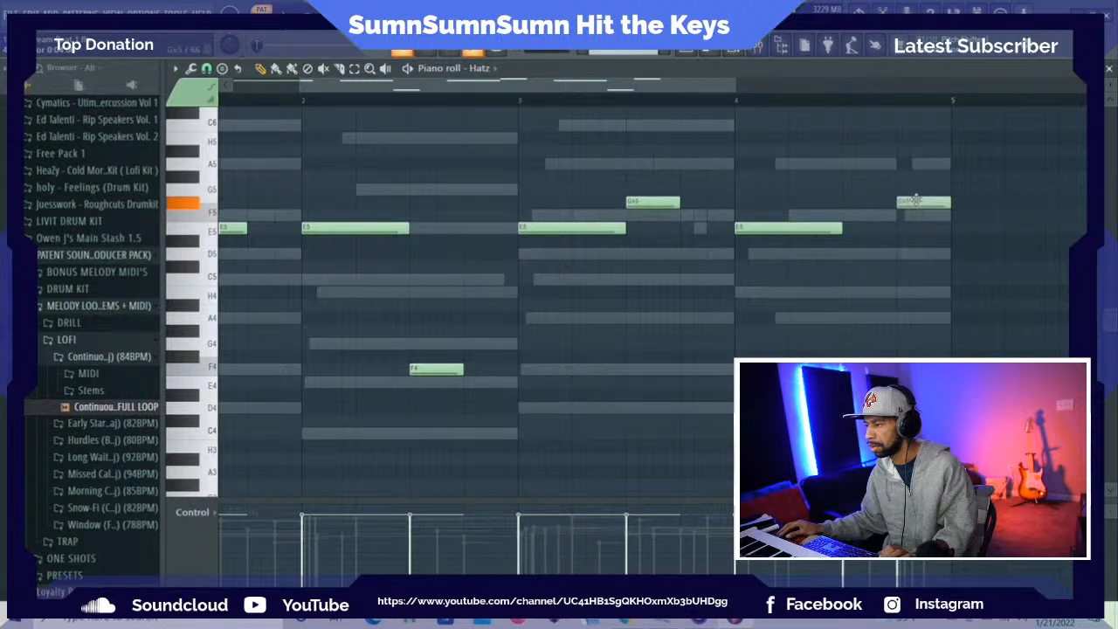
pyautogui.moveTo(914, 199); pyautogui.dragTo(916, 216)
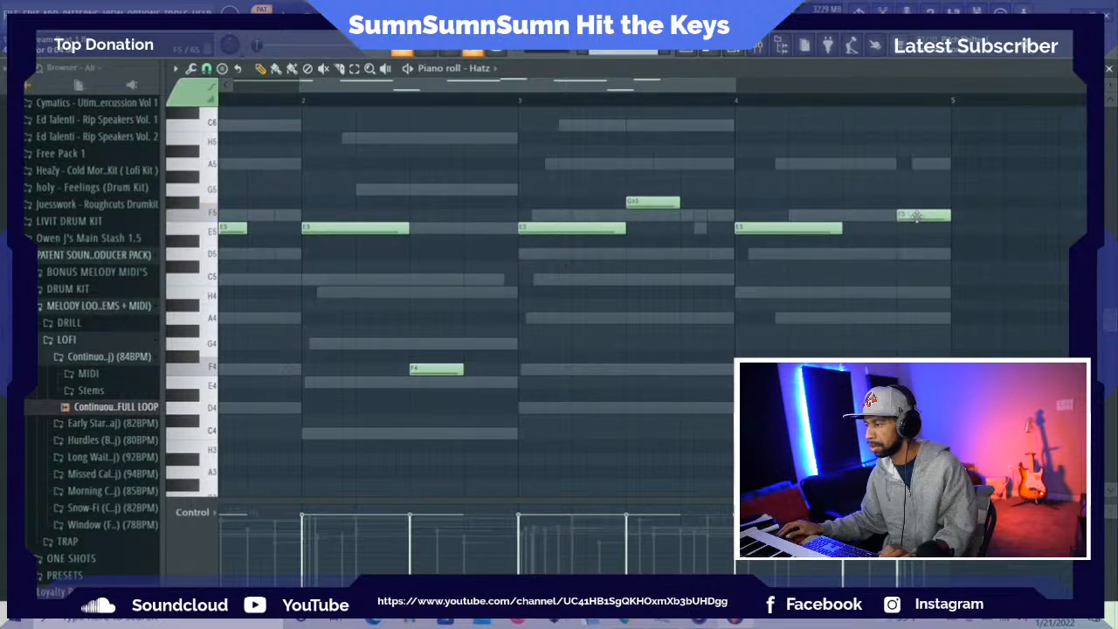
pyautogui.press('space')
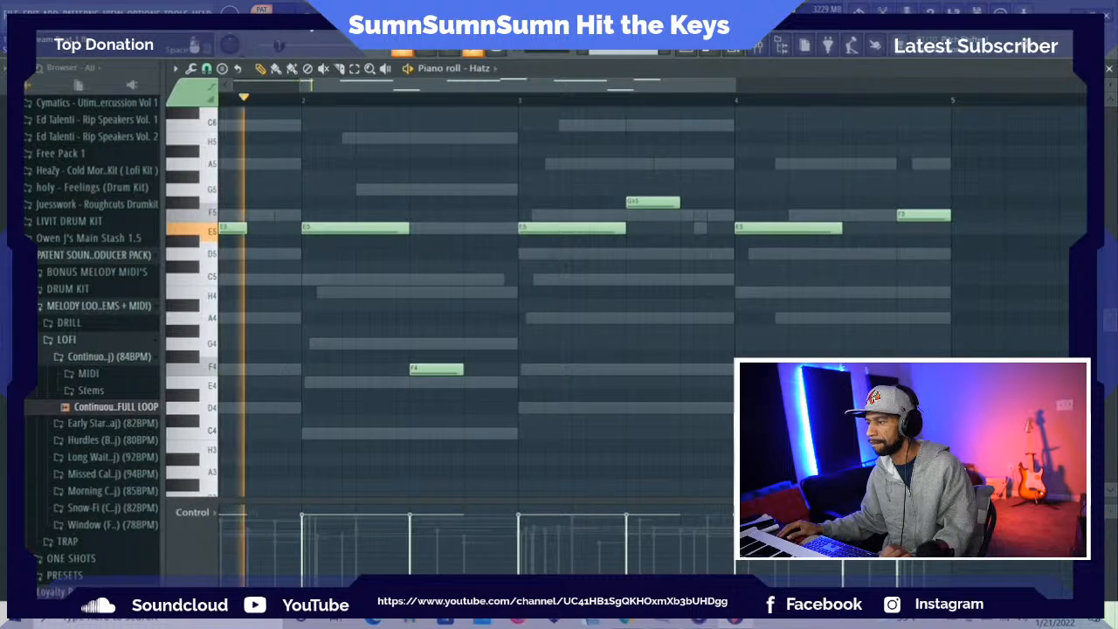
pyautogui.press('space')
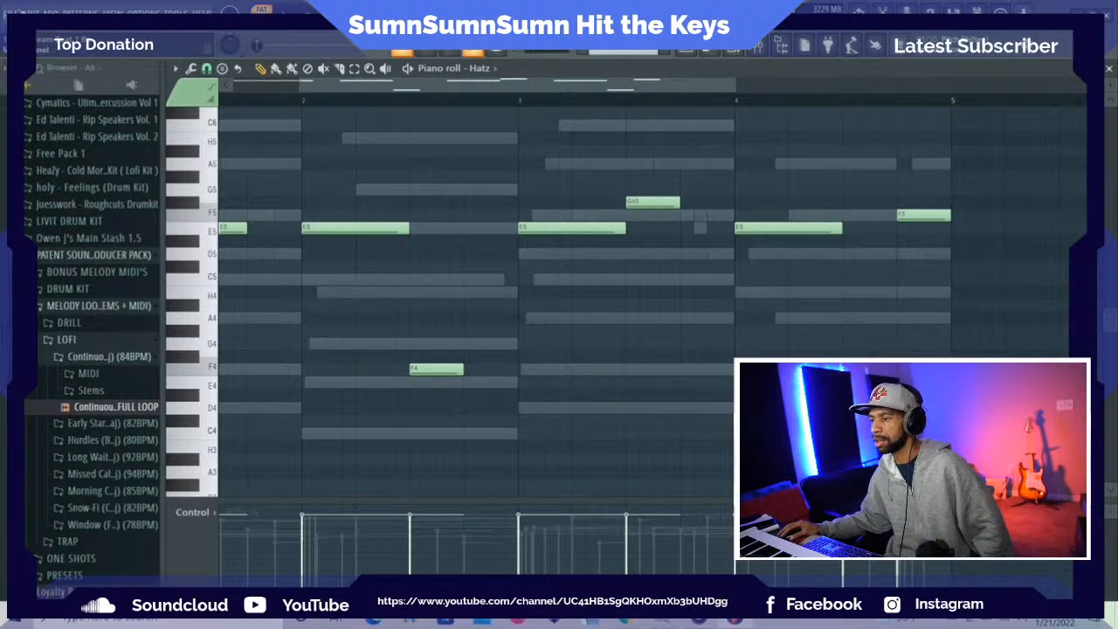
# Save the project and reopen the Hatz instrument from its channel
pyautogui.click(11, 14)
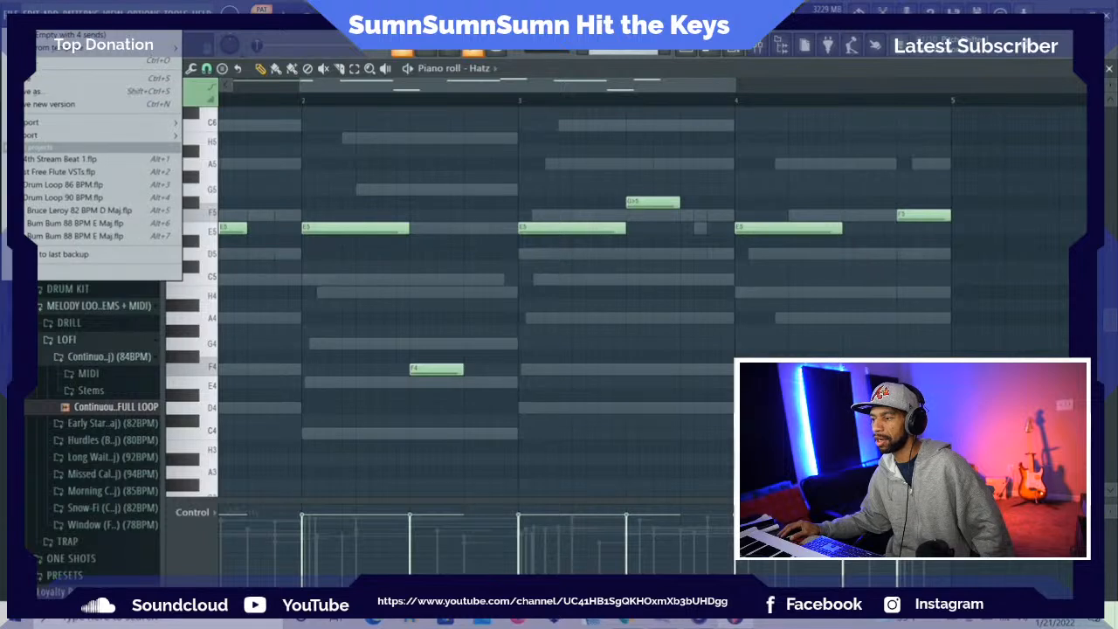
pyautogui.click(37, 79)
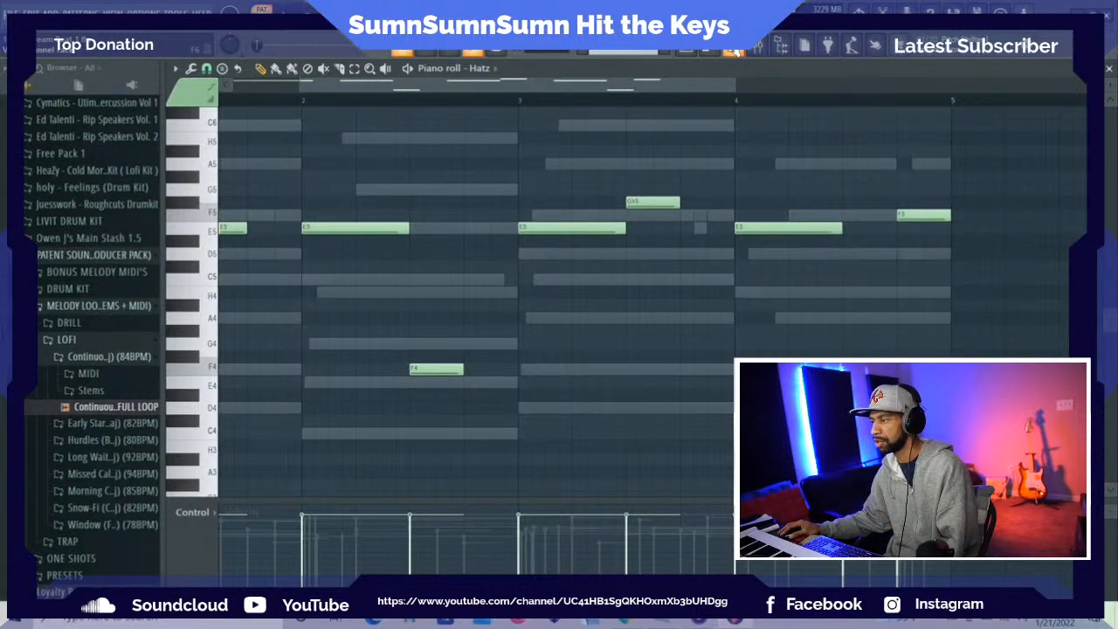
pyautogui.press('F6')
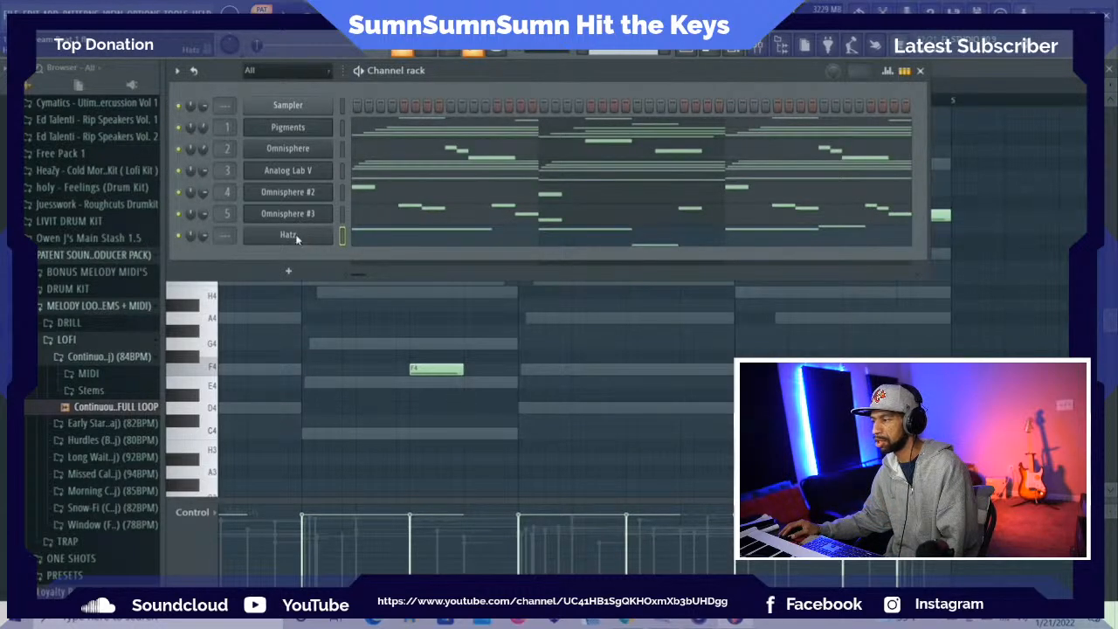
pyautogui.click(289, 235)
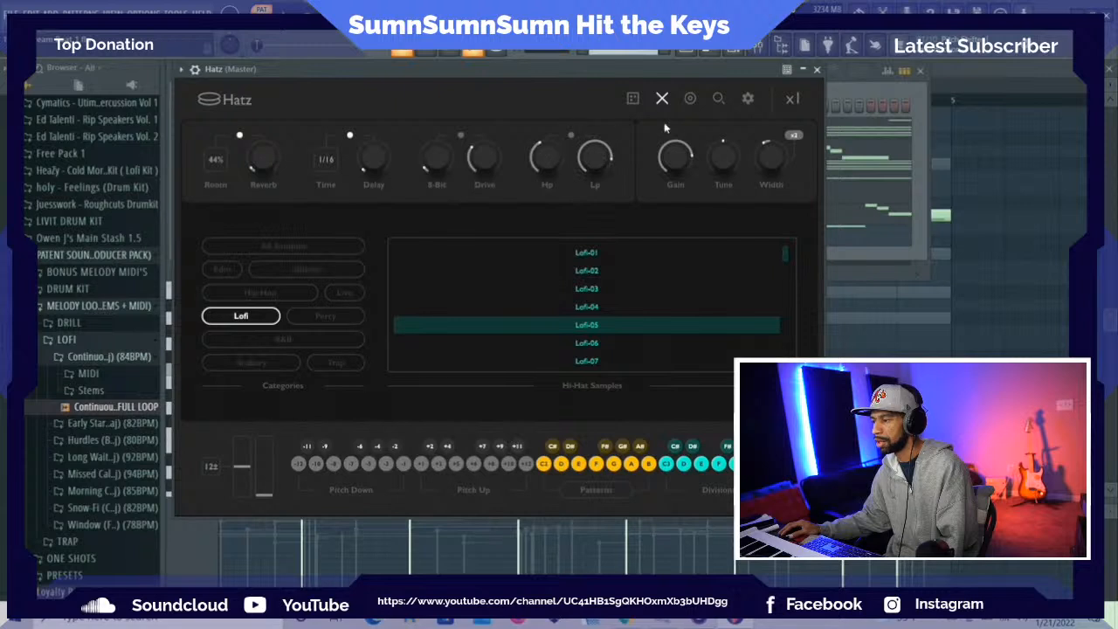
# Enable the Pan Designer in Hatz and raise the first Gain Designer step to nearly full height
pyautogui.click(689, 100)
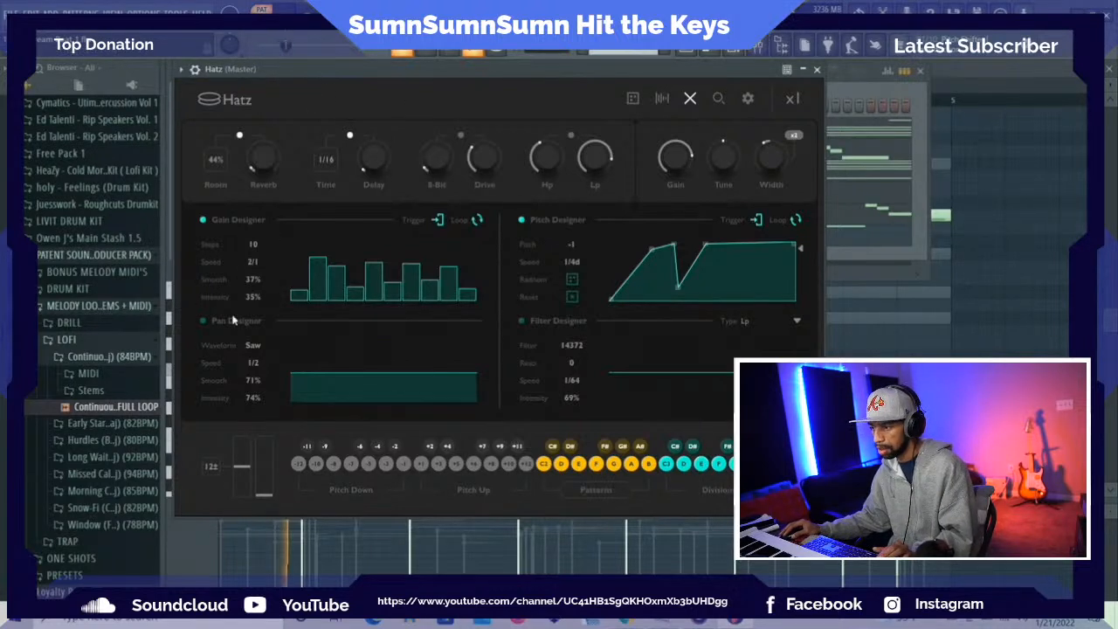
pyautogui.click(202, 321)
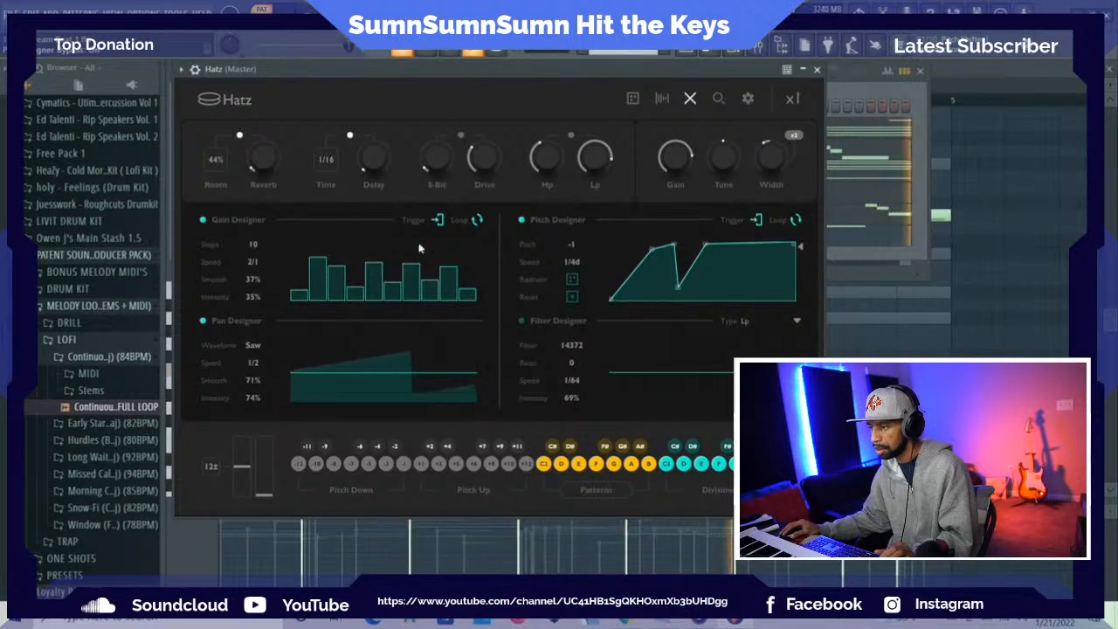
pyautogui.click(291, 262)
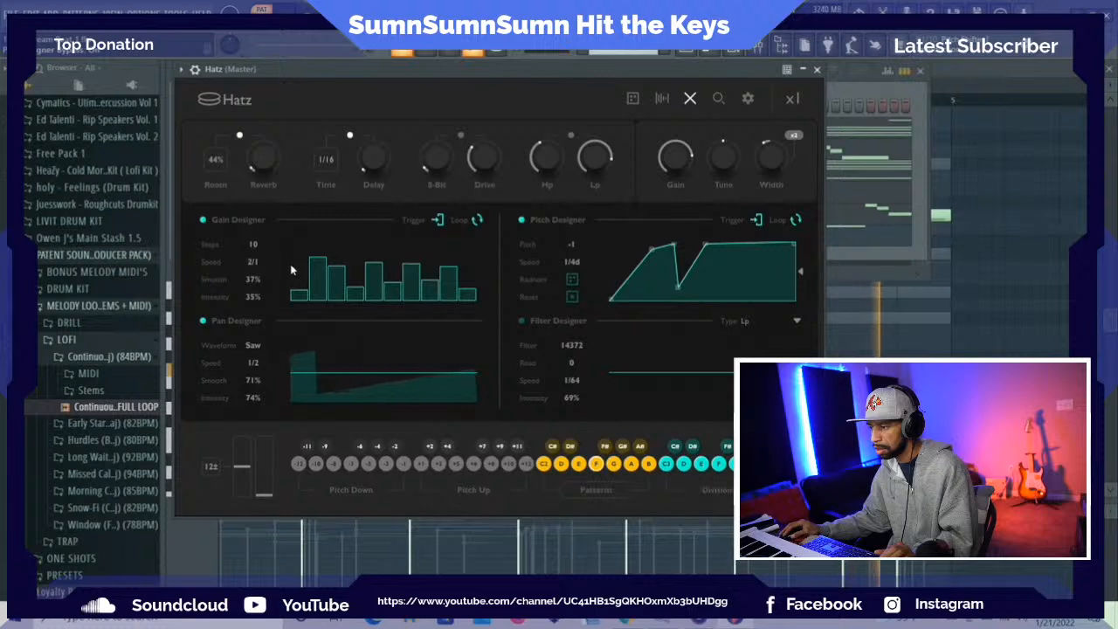
pyautogui.moveTo(294, 261); pyautogui.dragTo(294, 249)
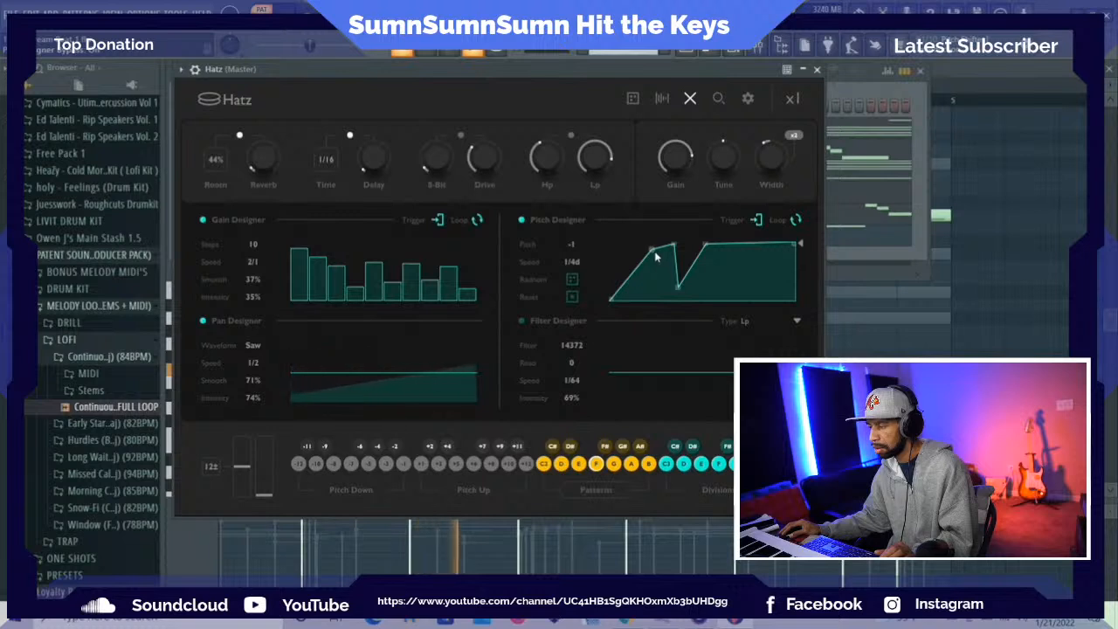
# Set the Hatz Pitch Designer's pitch to 3, close the instrument and save the project
pyautogui.moveTo(571, 248)
pyautogui.mouseDown()
pyautogui.moveTo(570, 288)
pyautogui.moveTo(568, 227)
pyautogui.mouseUp()
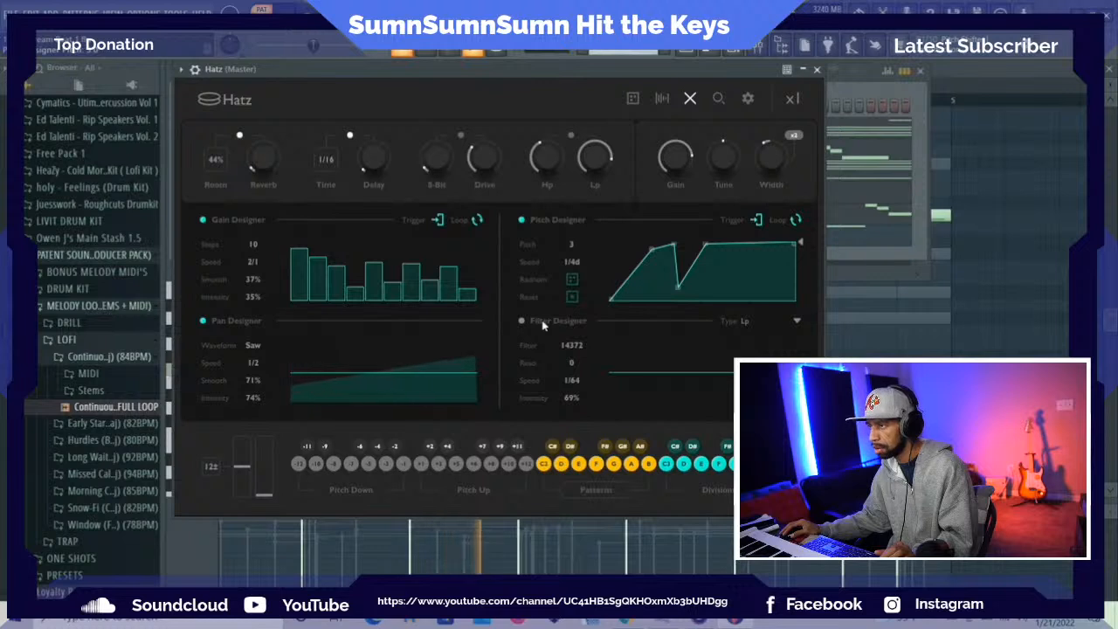
pyautogui.click(548, 321)
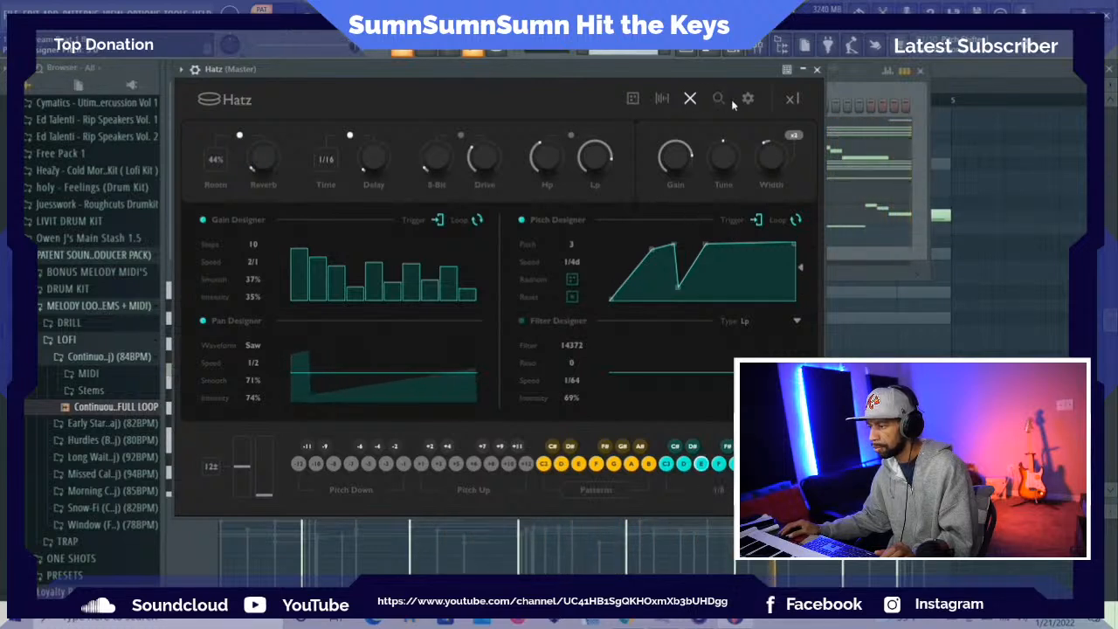
pyautogui.click(816, 70)
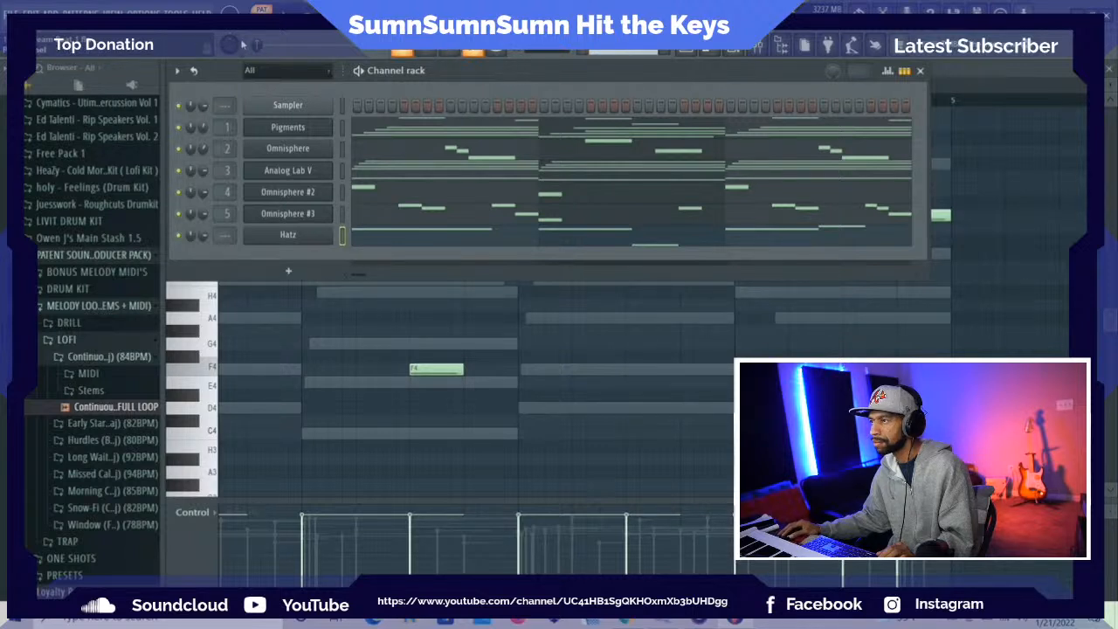
pyautogui.click(11, 14)
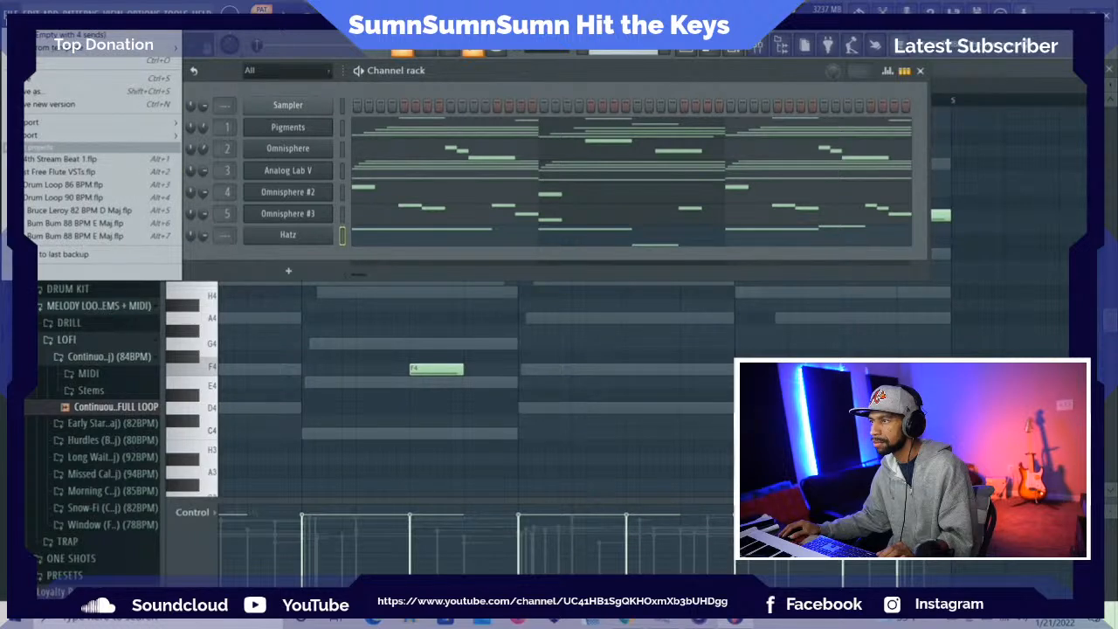
pyautogui.click(27, 83)
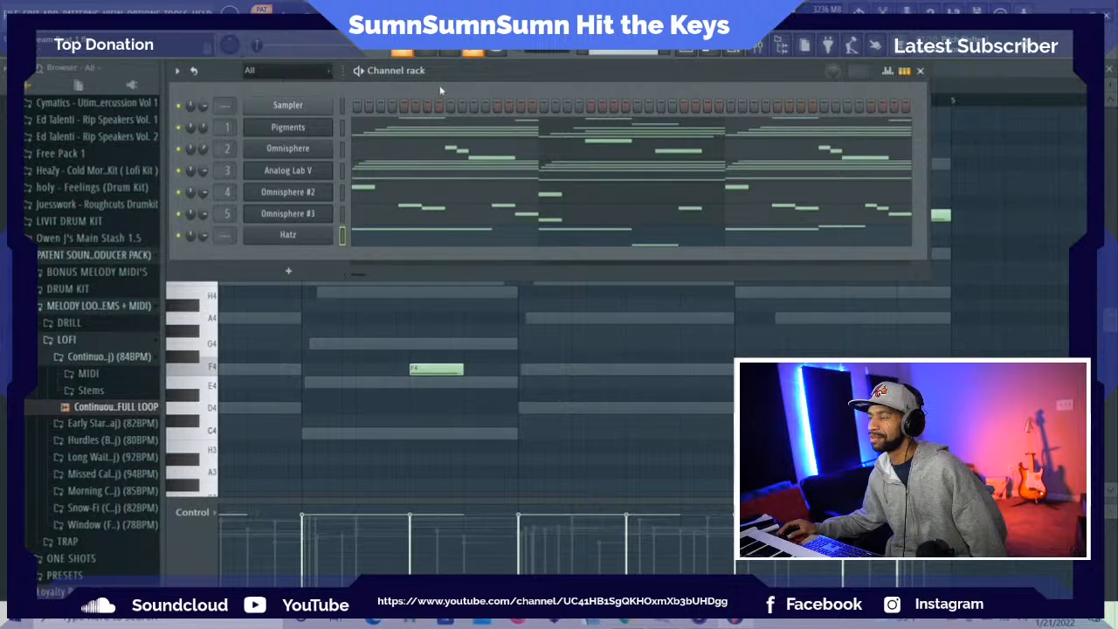
# Play the pattern from the Hatz piano roll and bring the channel rack back up
pyautogui.press('F9')
pyautogui.click(371, 239)
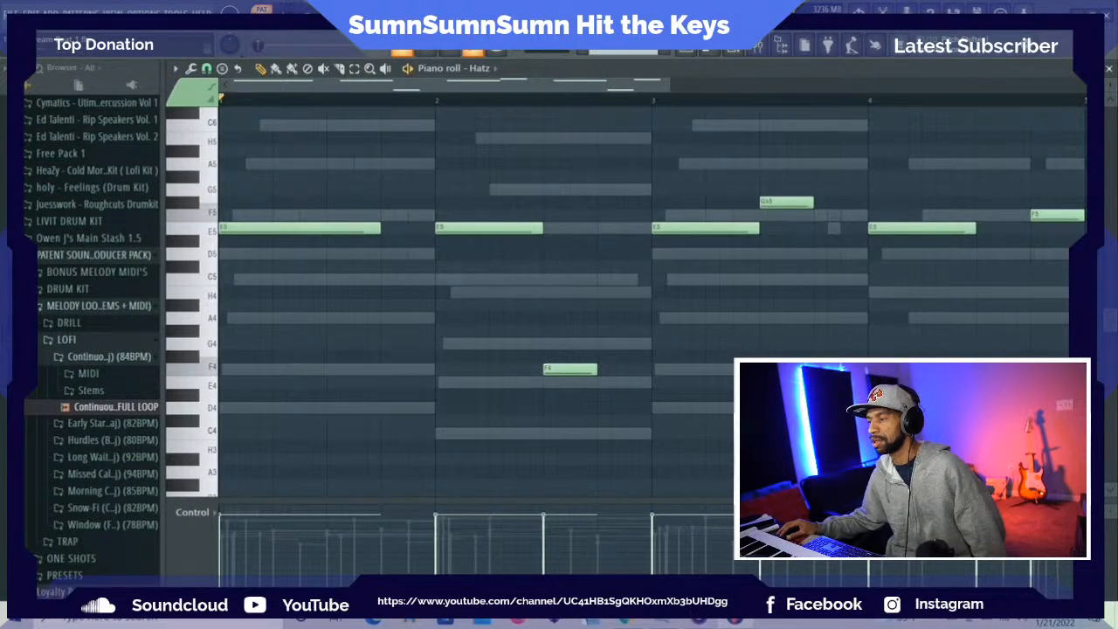
pyautogui.press('space')
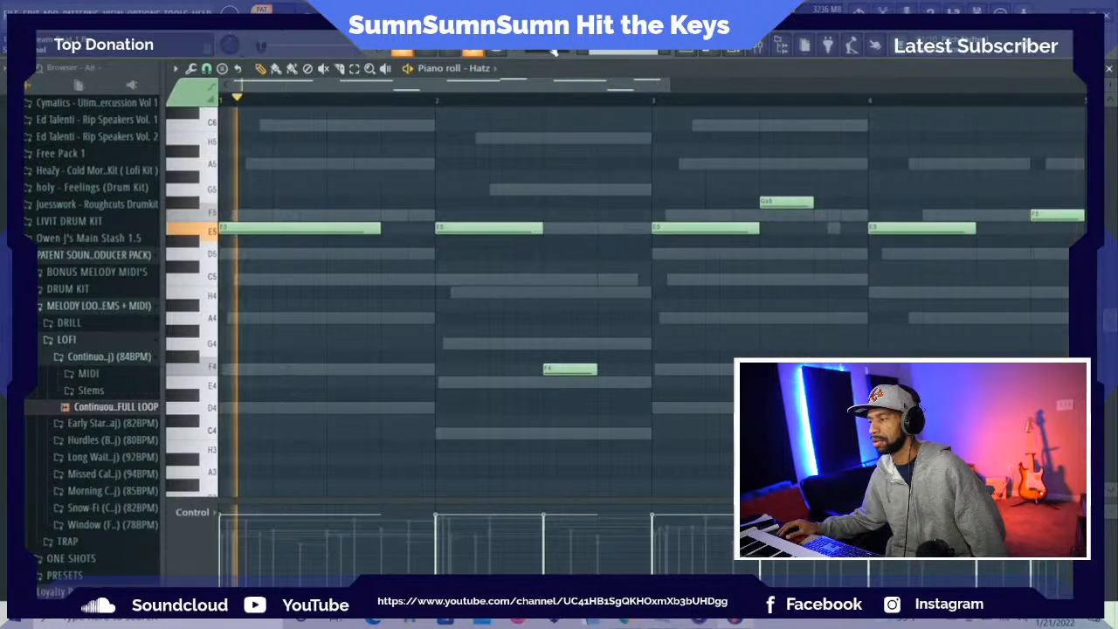
pyautogui.press('F6')
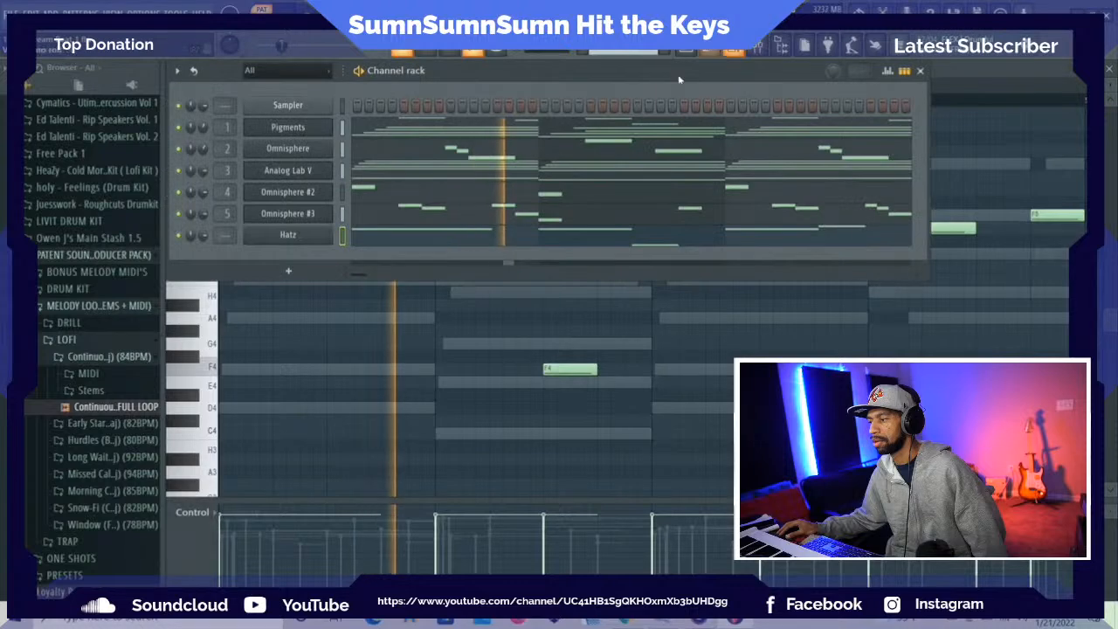
# Delete the three upper inner points from the Hatz Pitch Designer curve, keeping only the low middle point
pyautogui.click(285, 236)
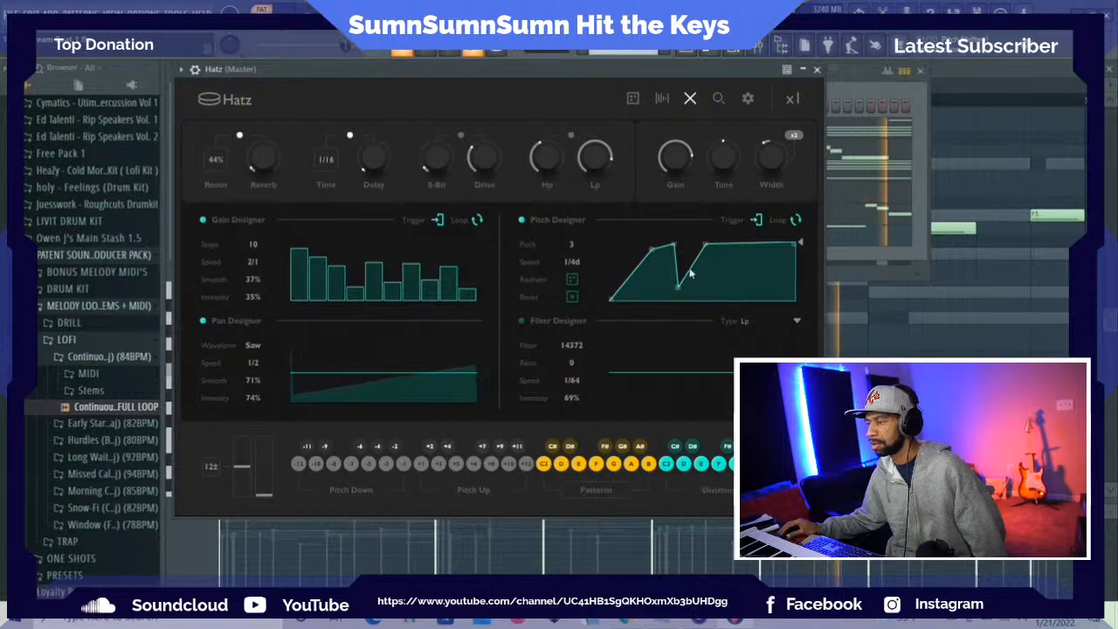
pyautogui.moveTo(671, 251); pyautogui.dragTo(704, 253)
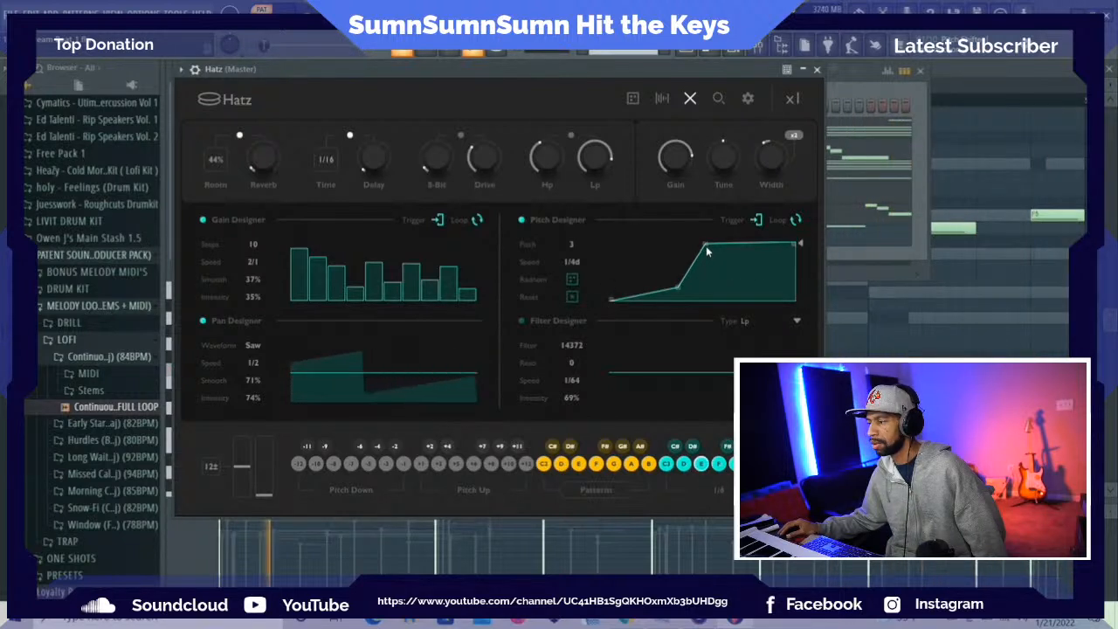
pyautogui.doubleClick(705, 246)
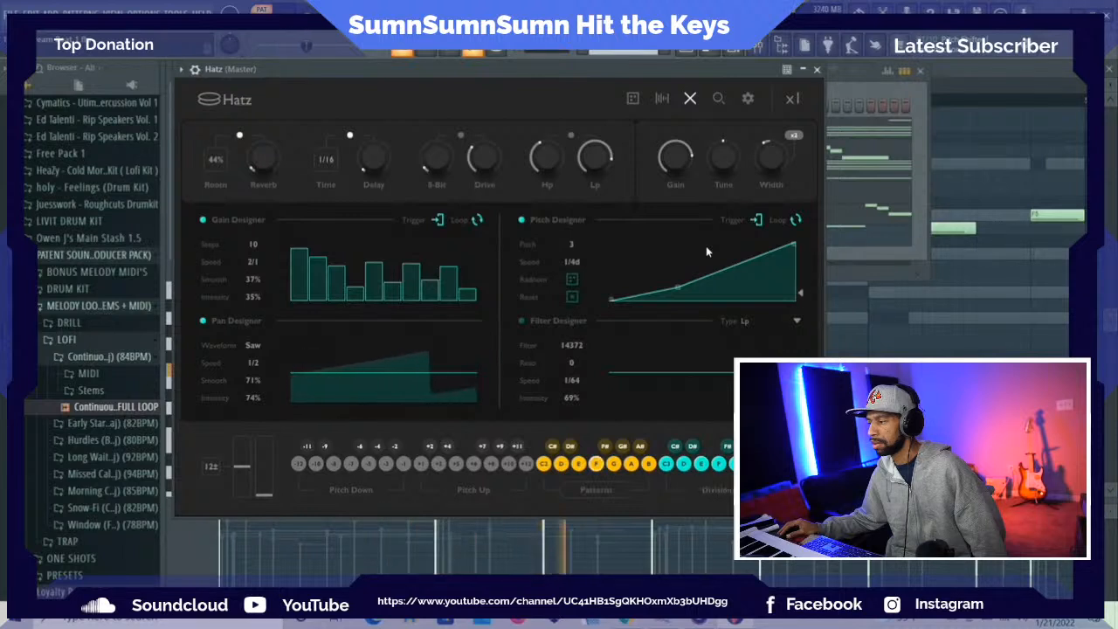
pyautogui.click(817, 69)
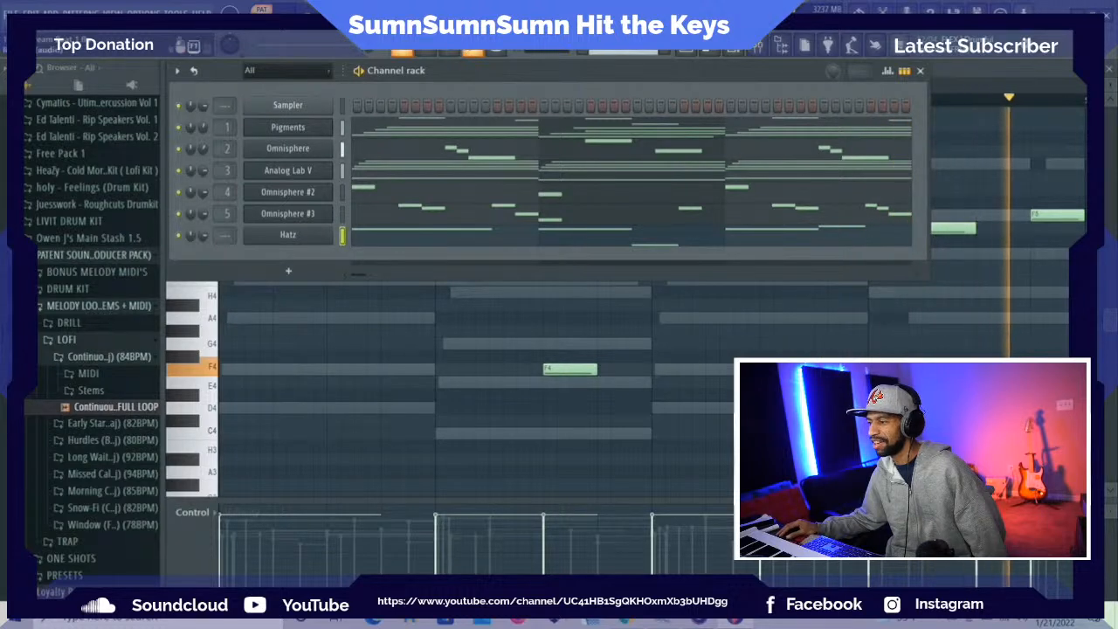
# Stop playback, save the project and close the channel rack
pyautogui.press('space')
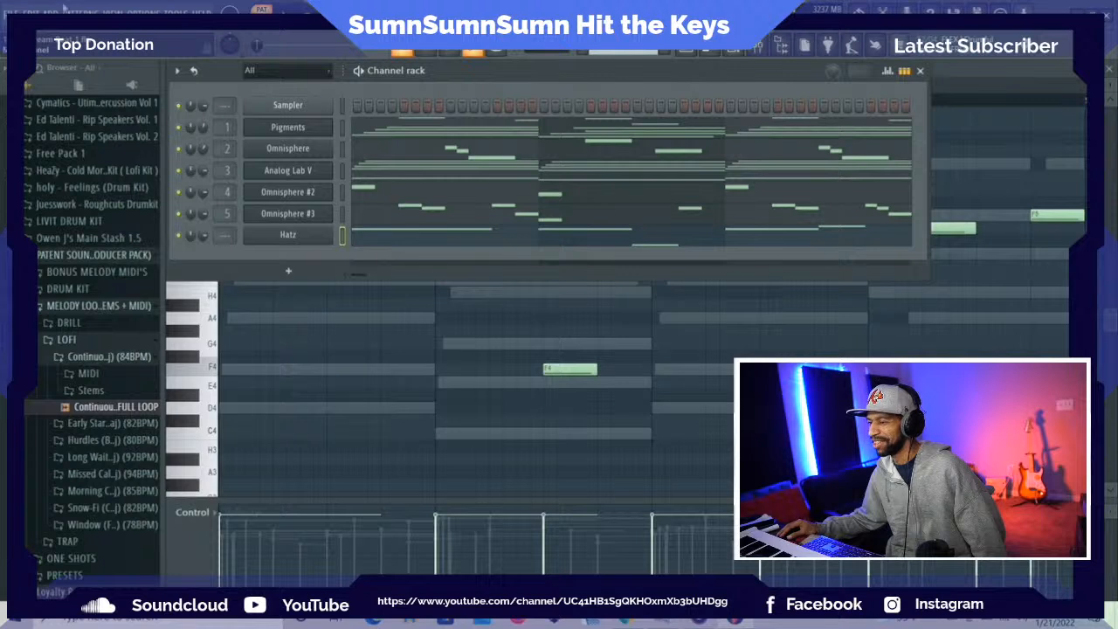
pyautogui.click(11, 12)
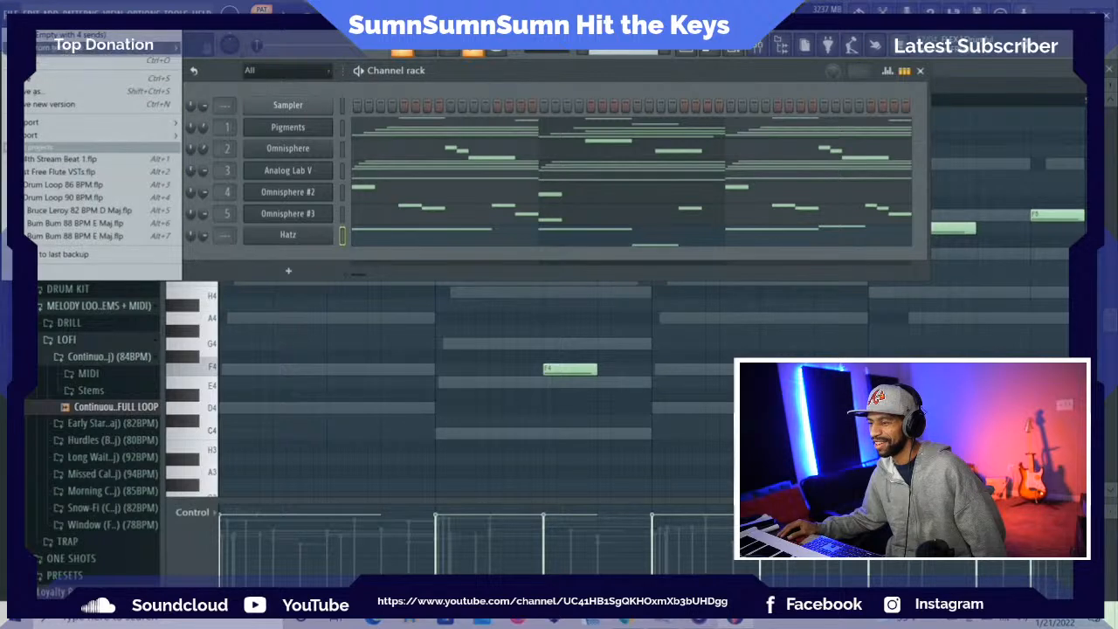
pyautogui.click(45, 79)
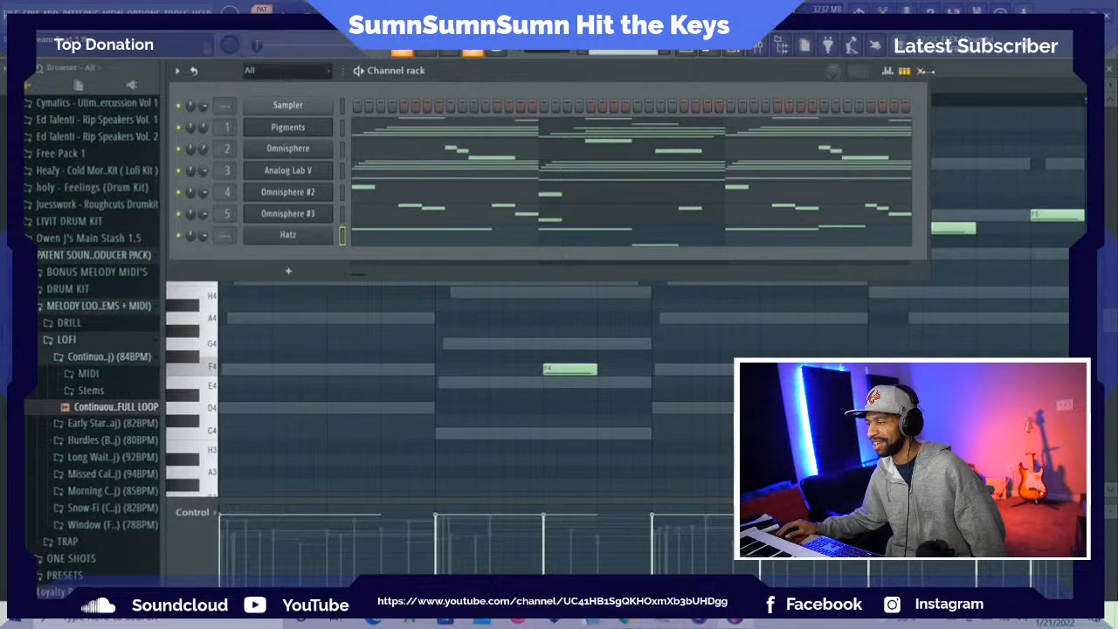
pyautogui.click(921, 72)
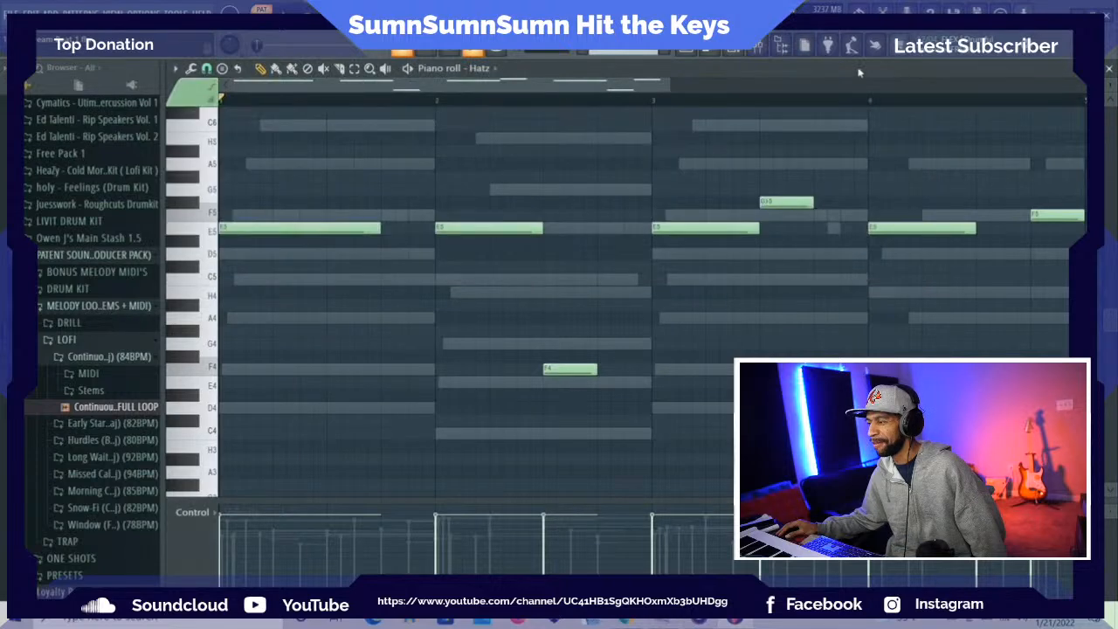
# Look over the mixer and playlist and reopen the Hatz instrument from its channel
pyautogui.click(758, 48)
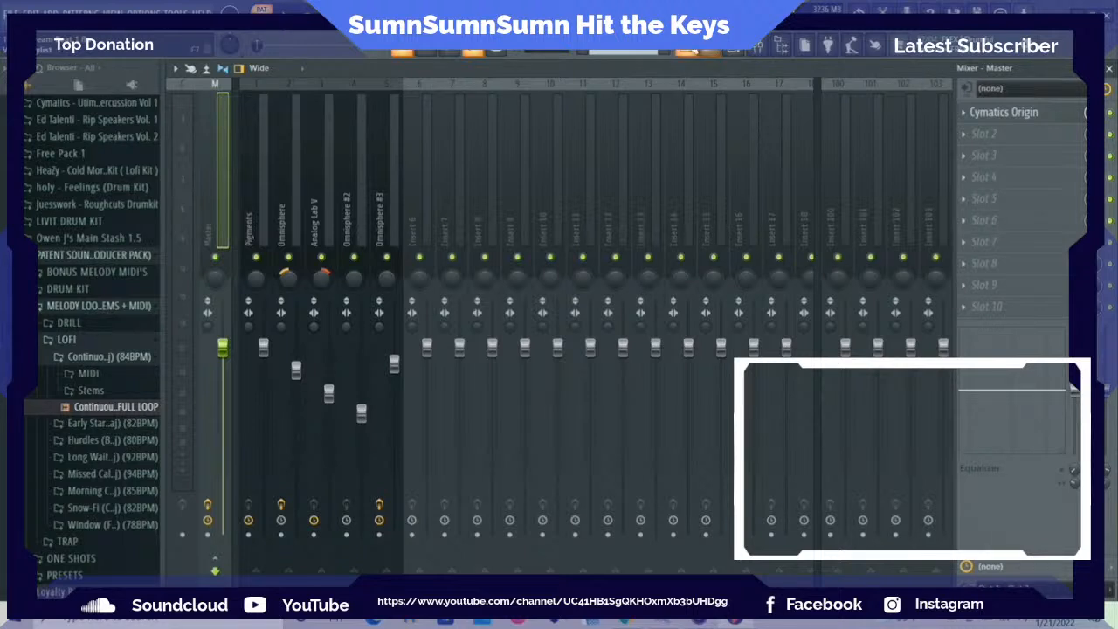
pyautogui.click(689, 52)
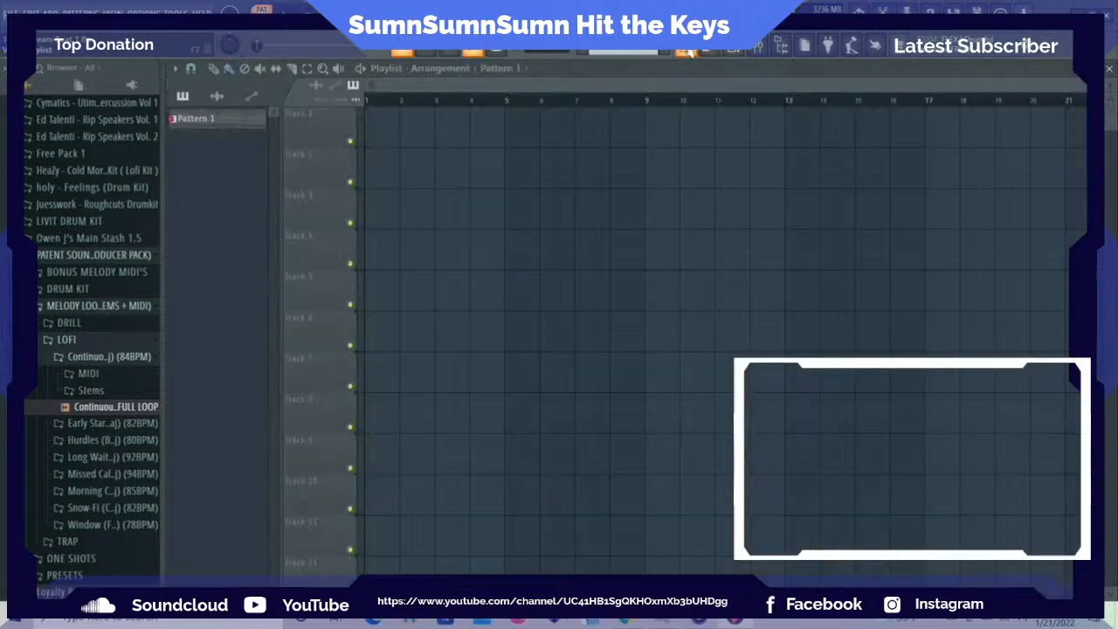
pyautogui.click(742, 51)
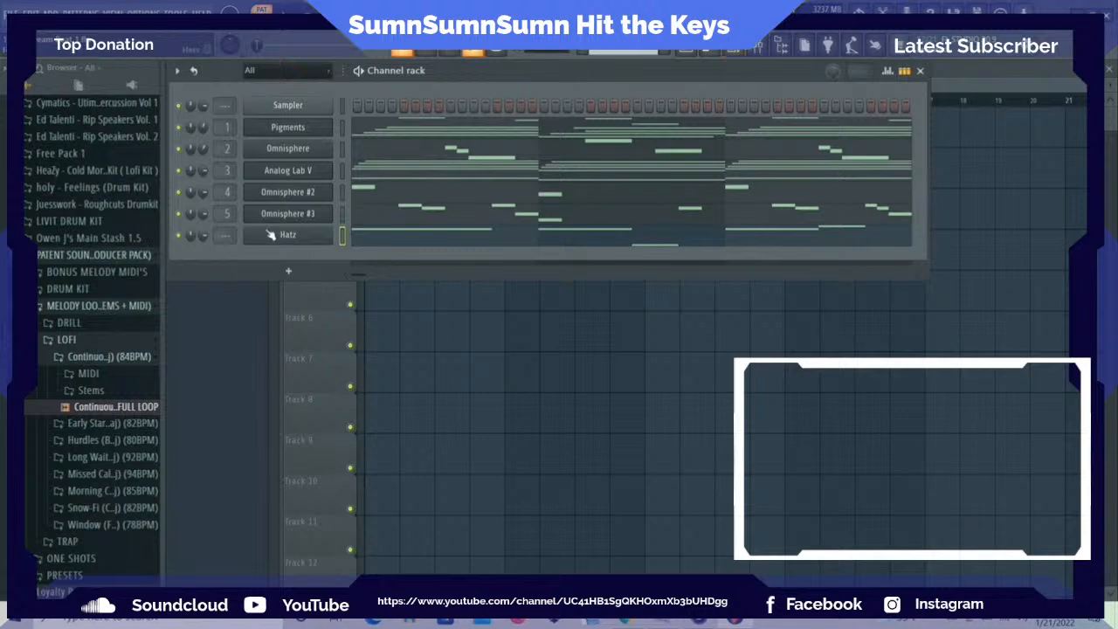
pyautogui.click(268, 234)
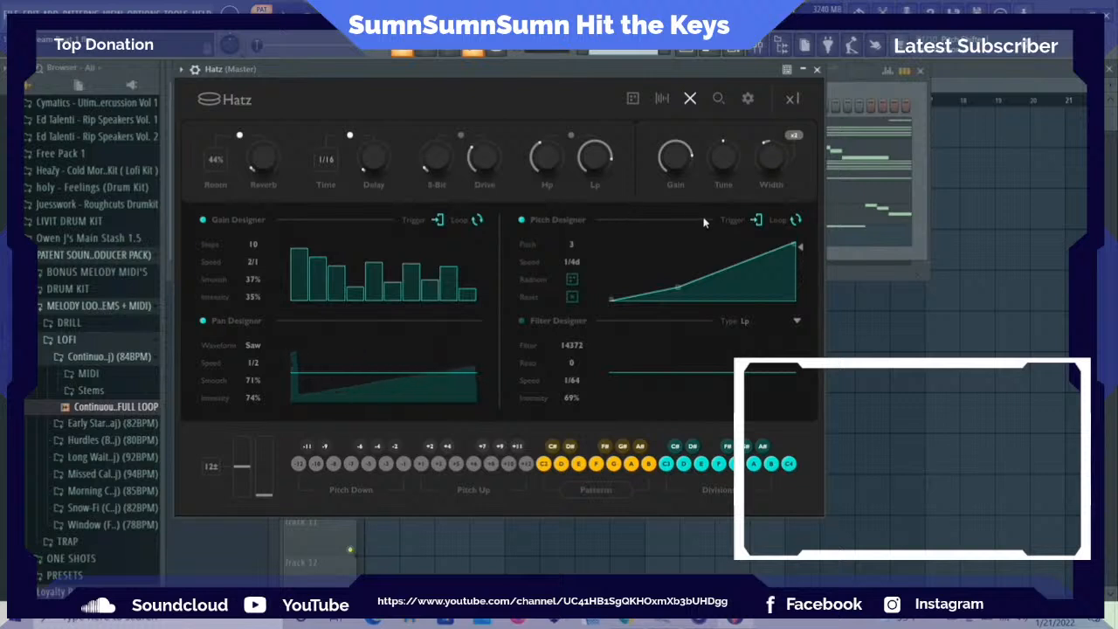
# Try an extra one-beat E5 note on the last beat of bar 3, audition it and delete it
pyautogui.click(855, 238)
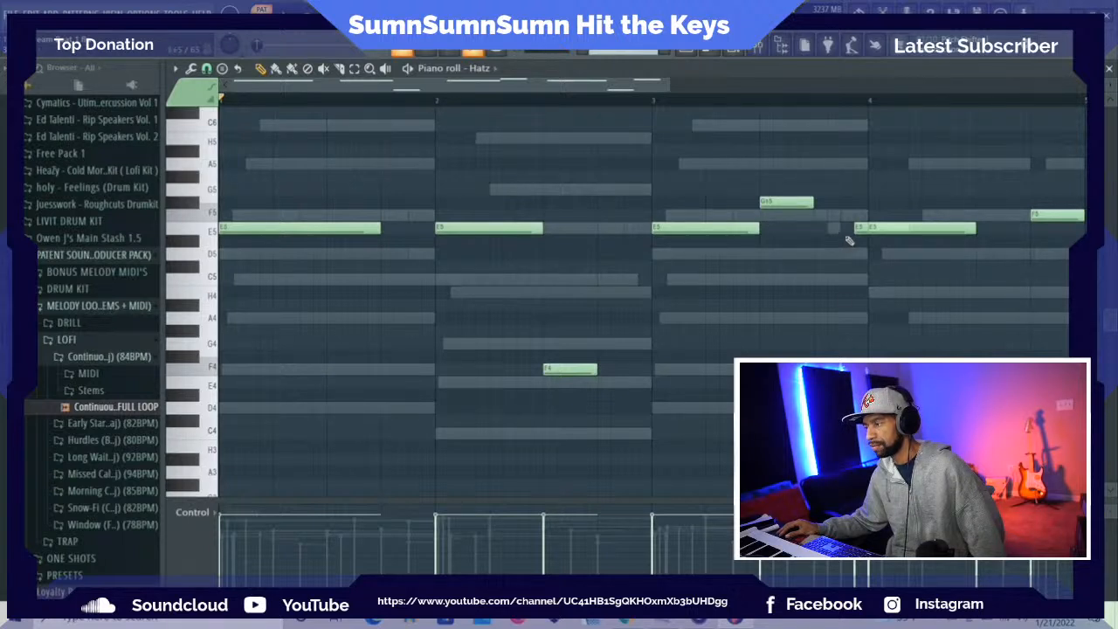
pyautogui.moveTo(859, 228); pyautogui.dragTo(813, 232)
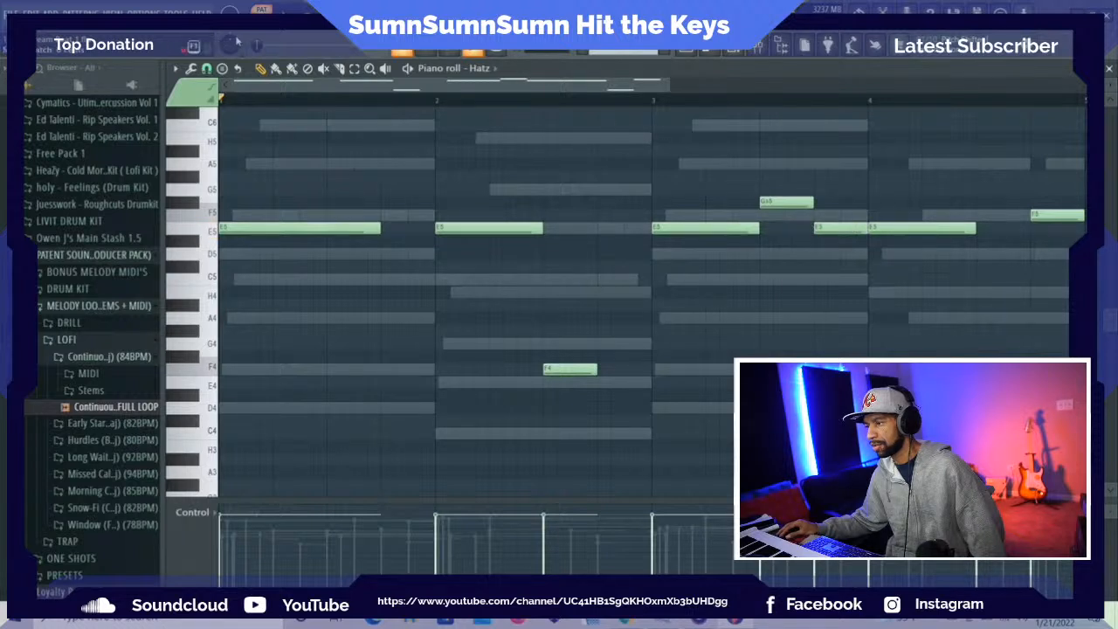
pyautogui.press('space')
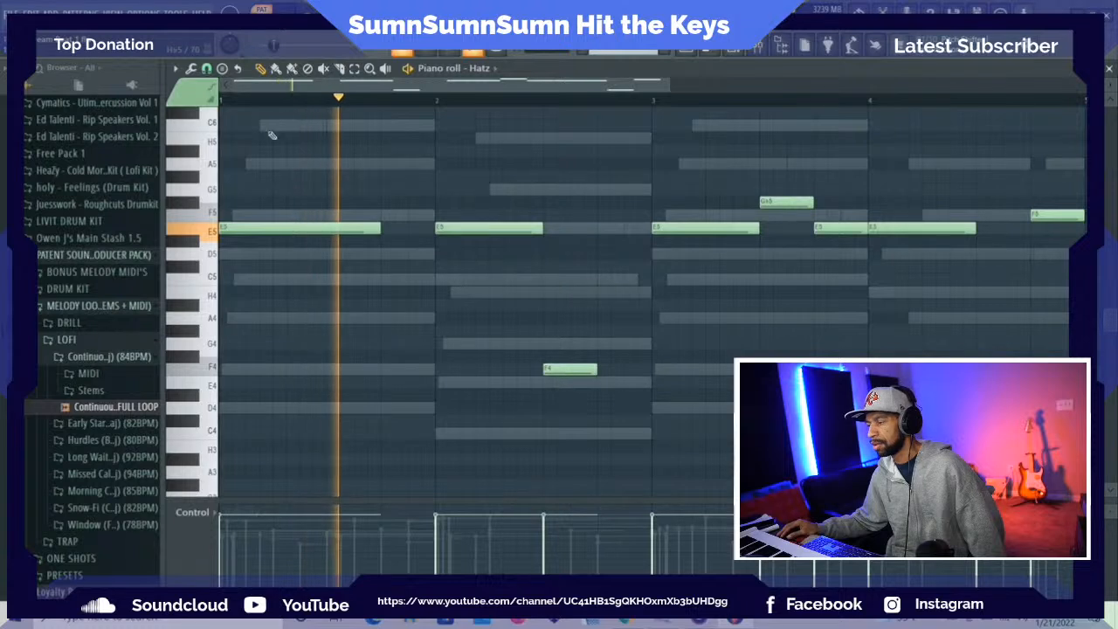
pyautogui.press('space')
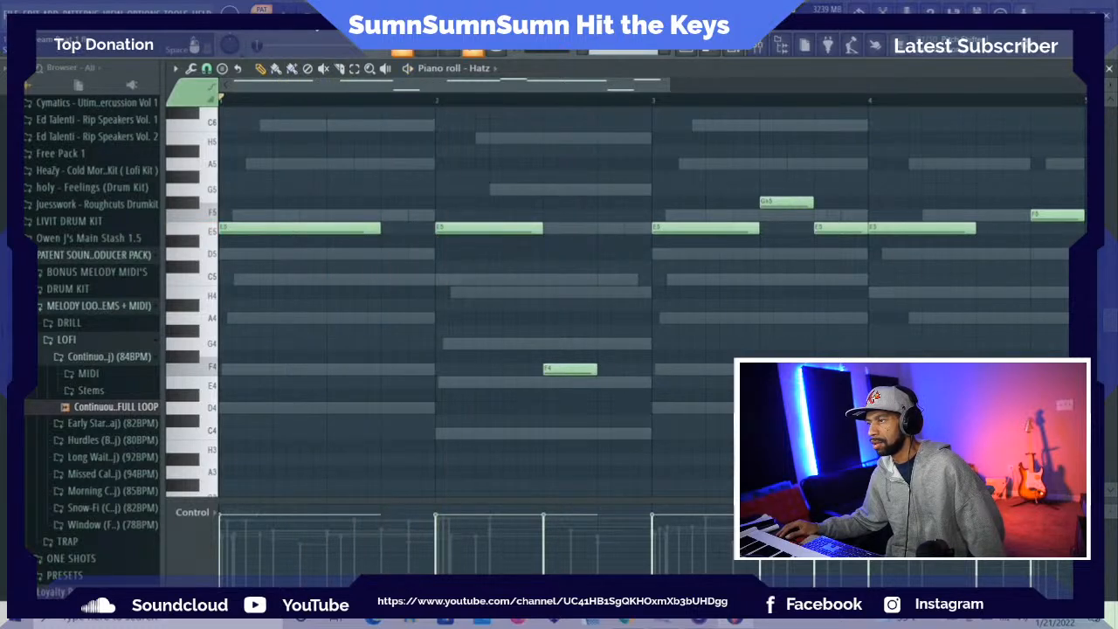
pyautogui.rightClick(837, 229)
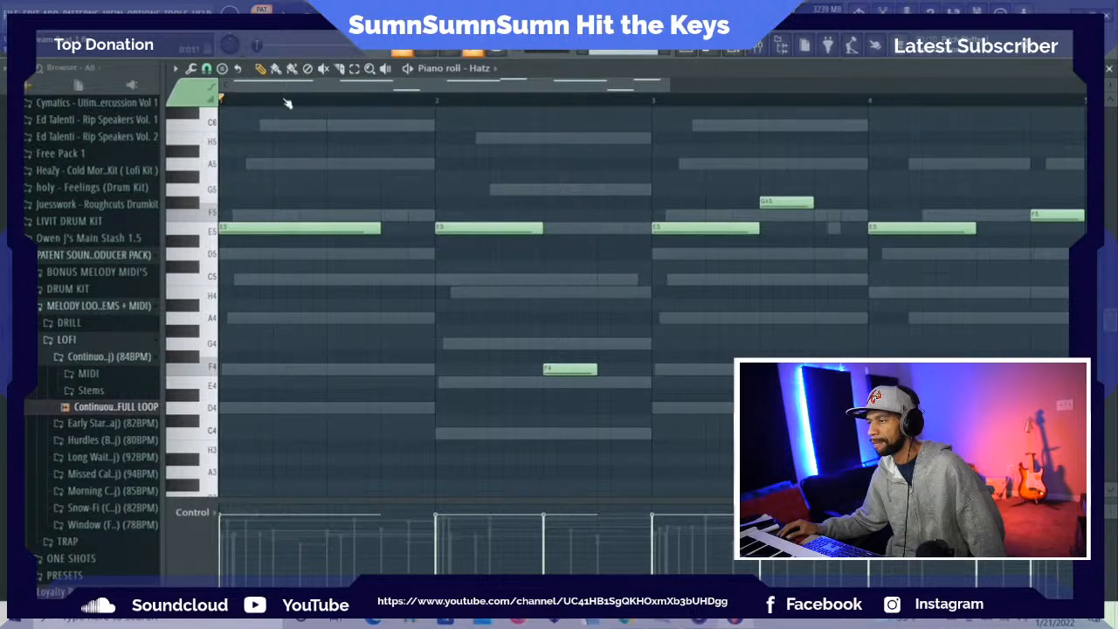
# Save the project and mute the Hatz channel in the channel rack
pyautogui.click(11, 14)
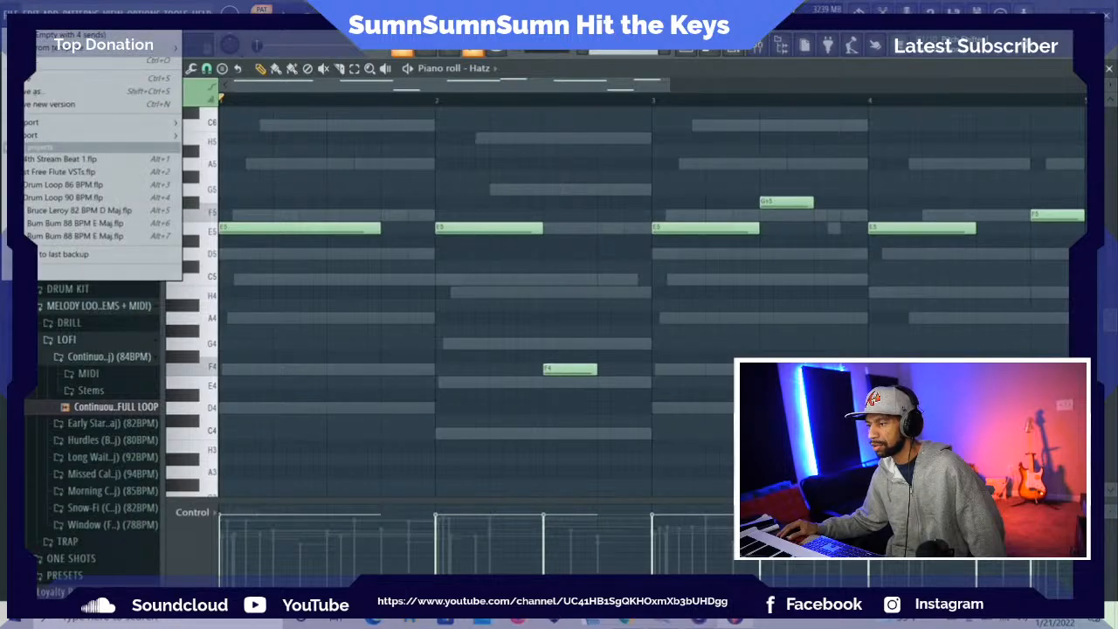
pyautogui.click(35, 80)
pyautogui.click(722, 52)
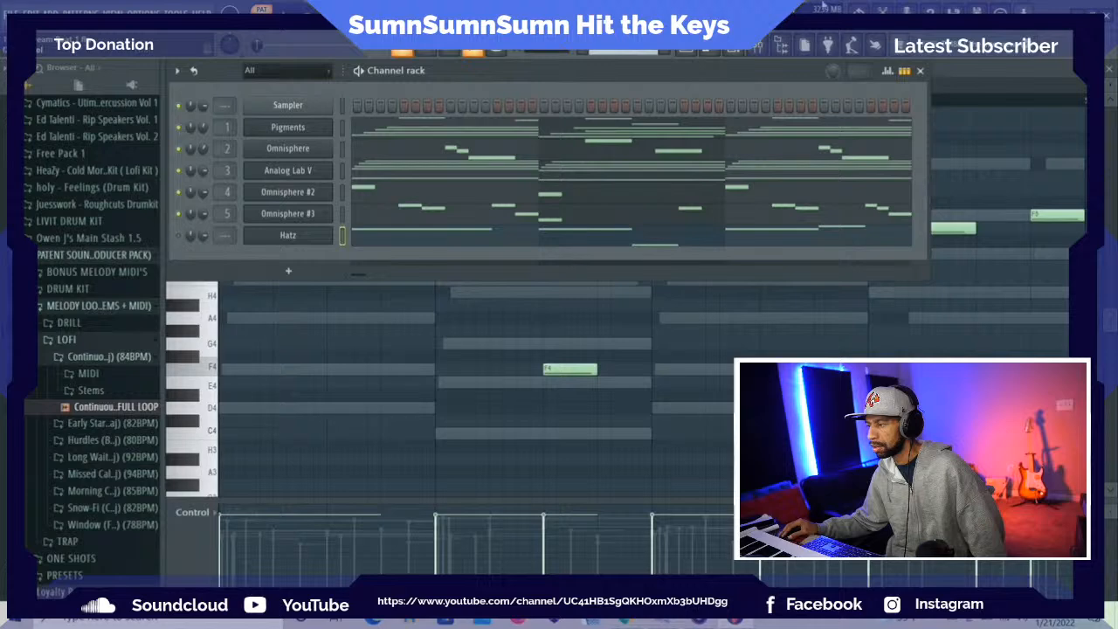
# Solo the Omnisphere #3 mixer track and expand the holy - Feelings drum kit folder in the browser
pyautogui.press('F9')
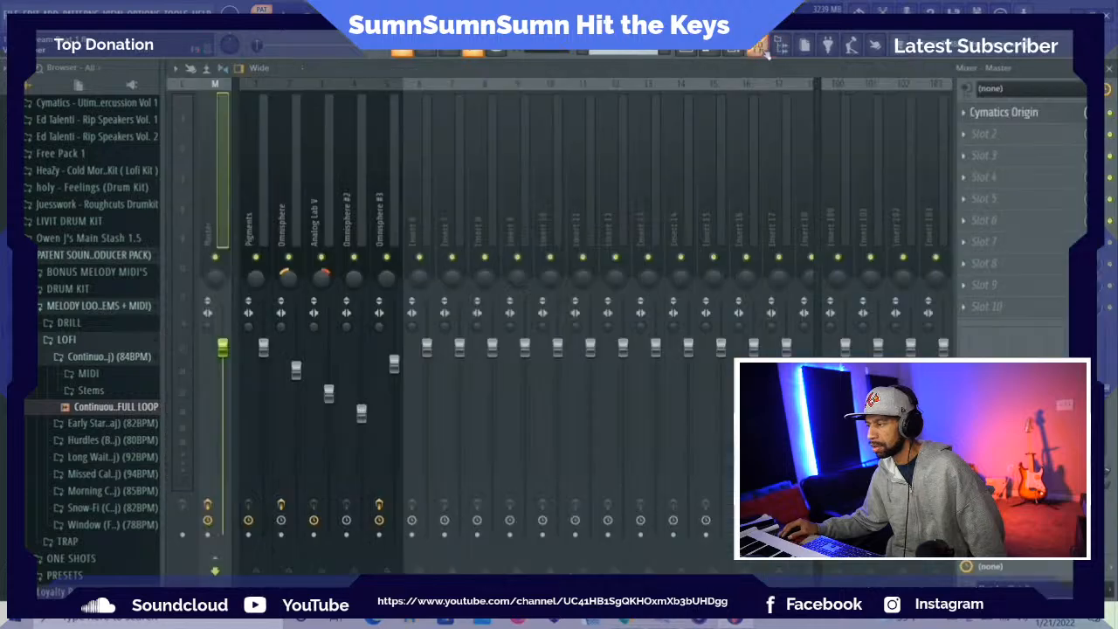
pyautogui.rightClick(387, 258)
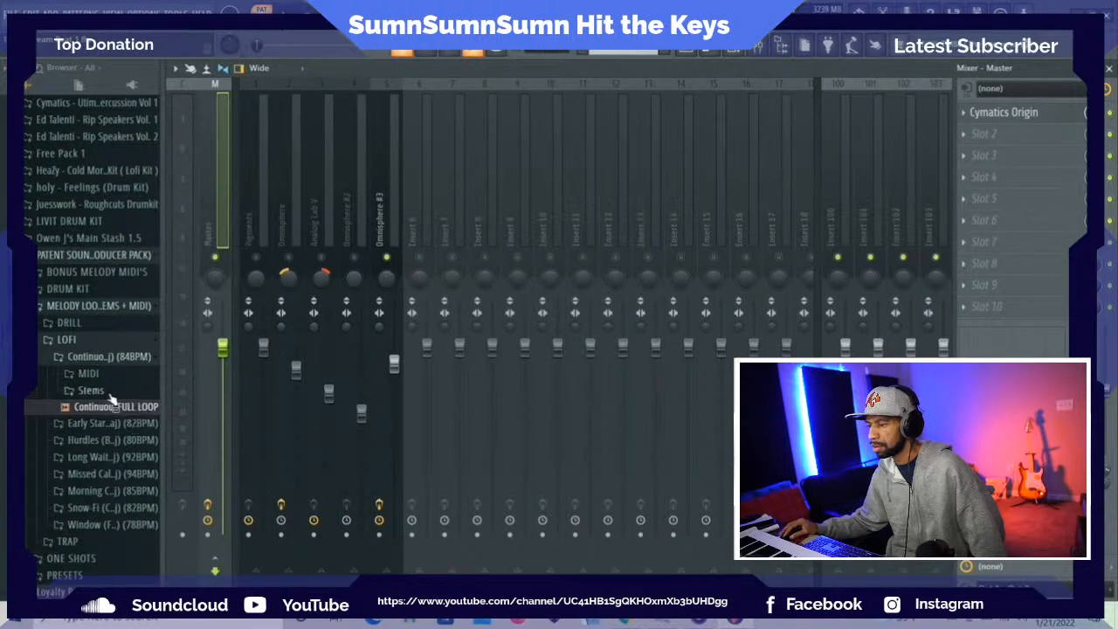
pyautogui.scroll(3, 78, 271)
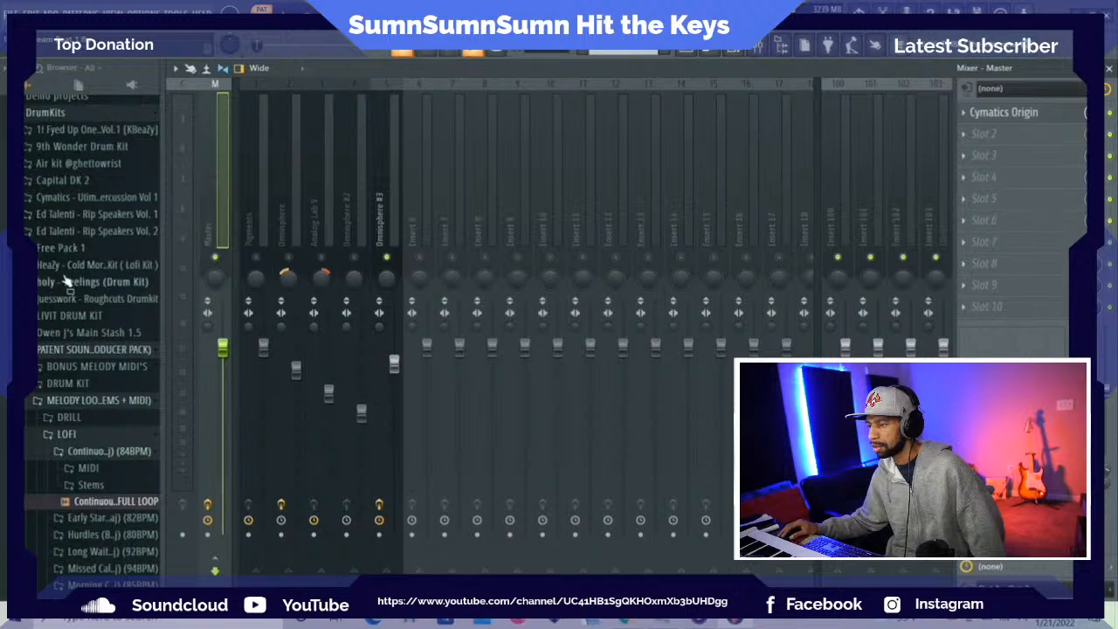
pyautogui.click(66, 281)
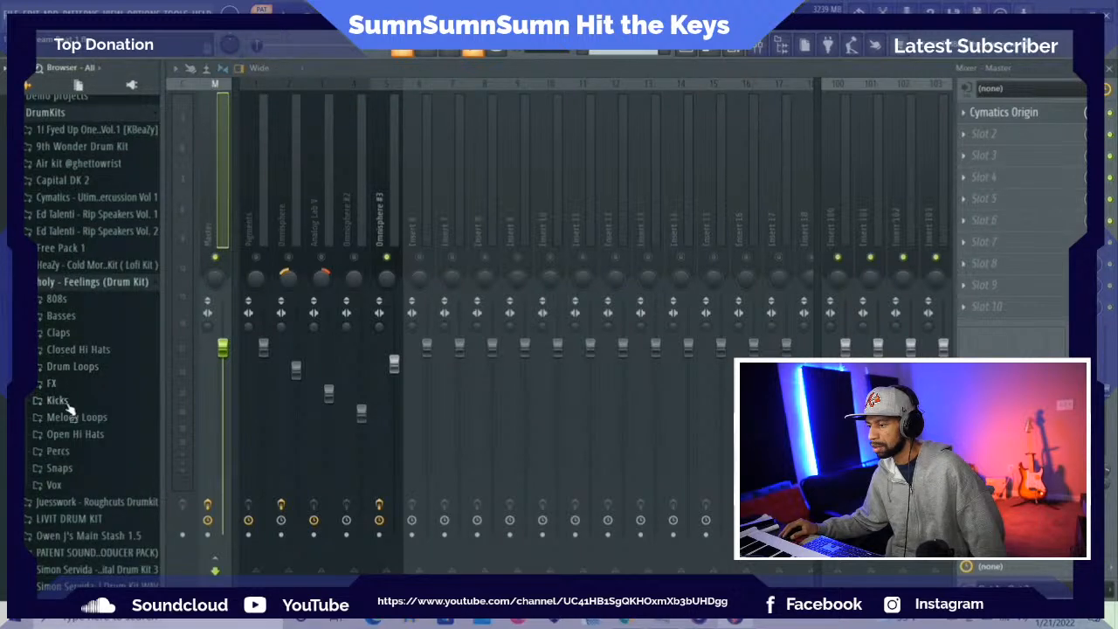
# Audition the drum kit's open hi-hat samples, including deeptingnowell, harsh and layered
pyautogui.click(77, 436)
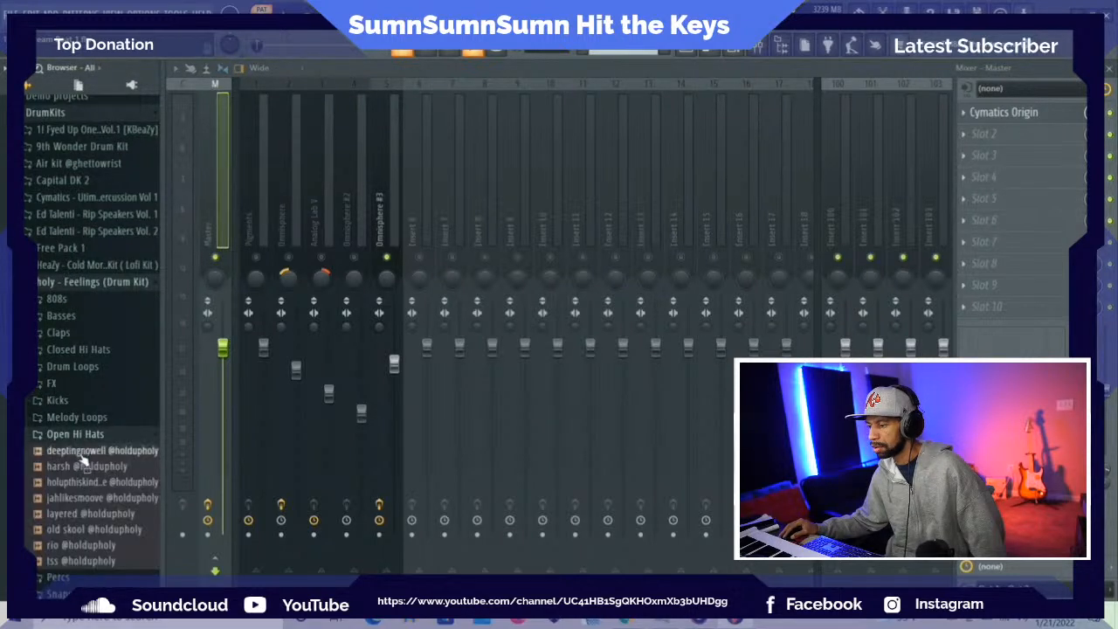
pyautogui.click(81, 455)
pyautogui.click(82, 468)
pyautogui.click(81, 469)
pyautogui.click(84, 512)
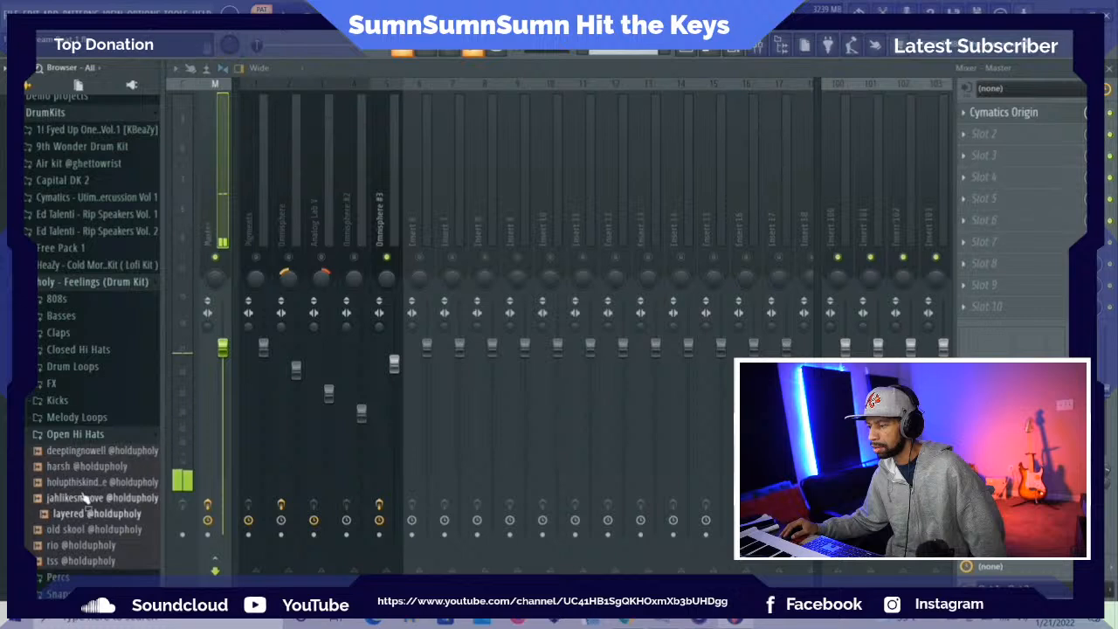
pyautogui.click(87, 434)
# Audition the kit's closed hi-hat samples, including basic and ch
pyautogui.click(86, 349)
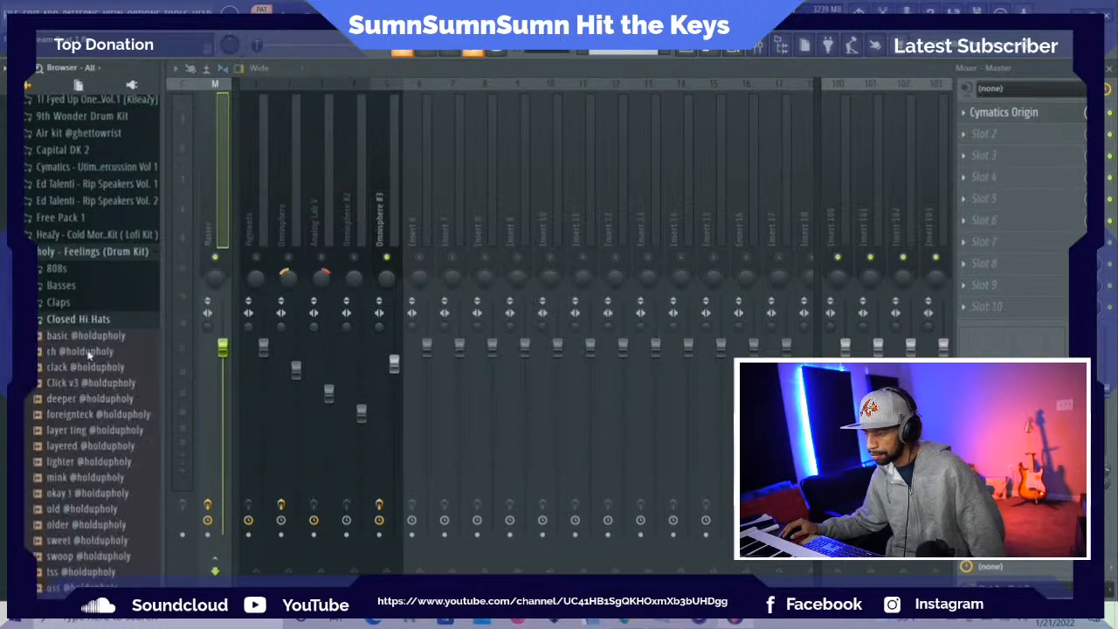
pyautogui.click(84, 357)
pyautogui.click(86, 341)
pyautogui.click(87, 326)
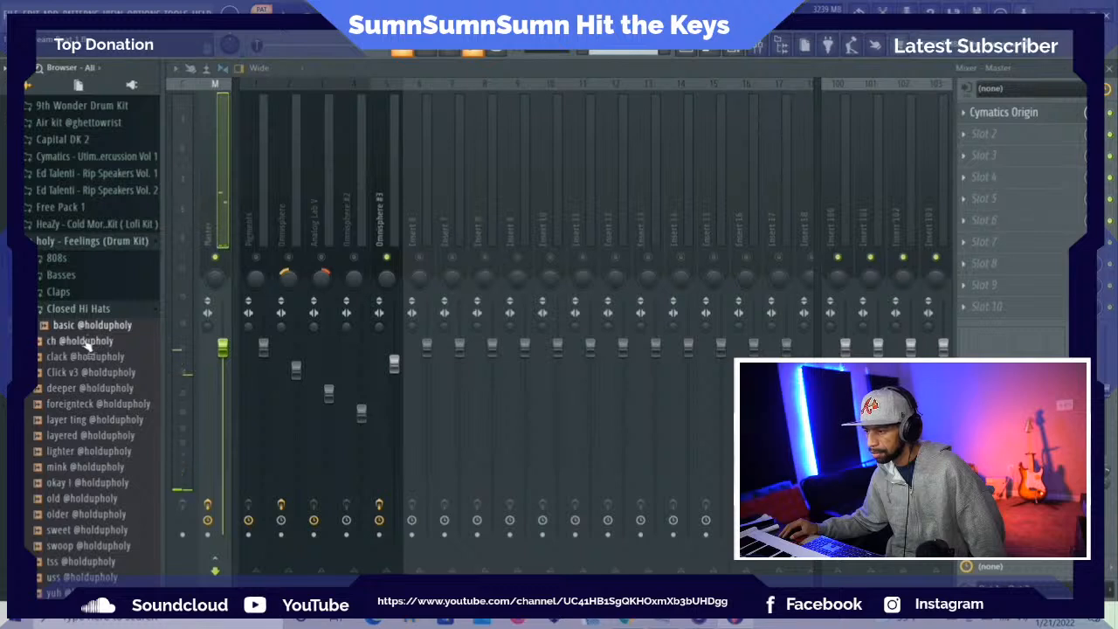
pyautogui.click(88, 341)
pyautogui.rightClick(91, 341)
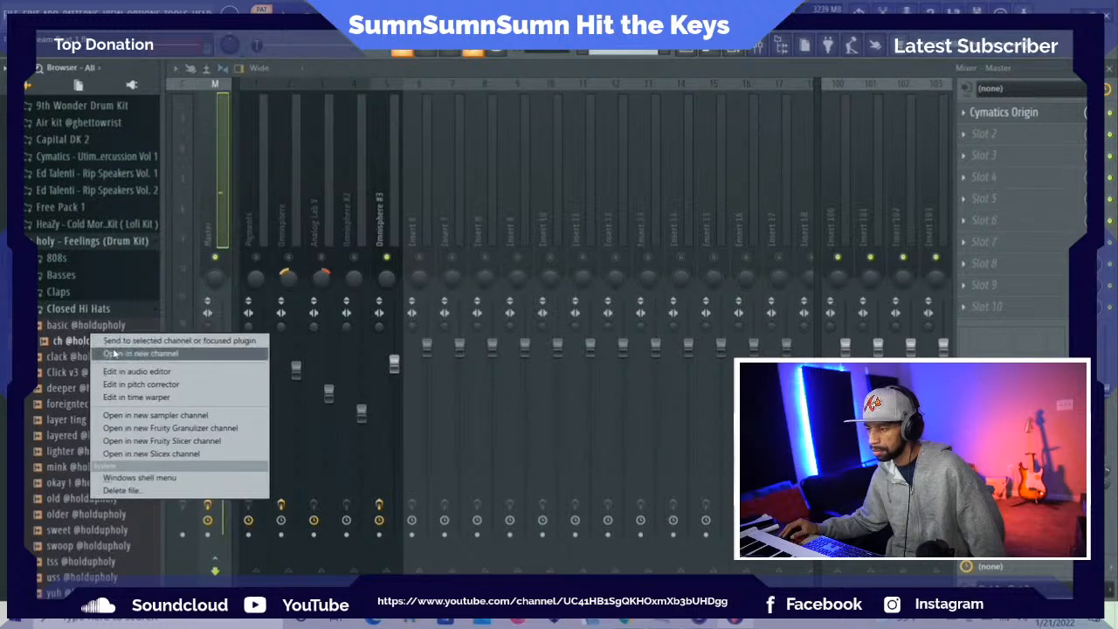
pyautogui.click(115, 352)
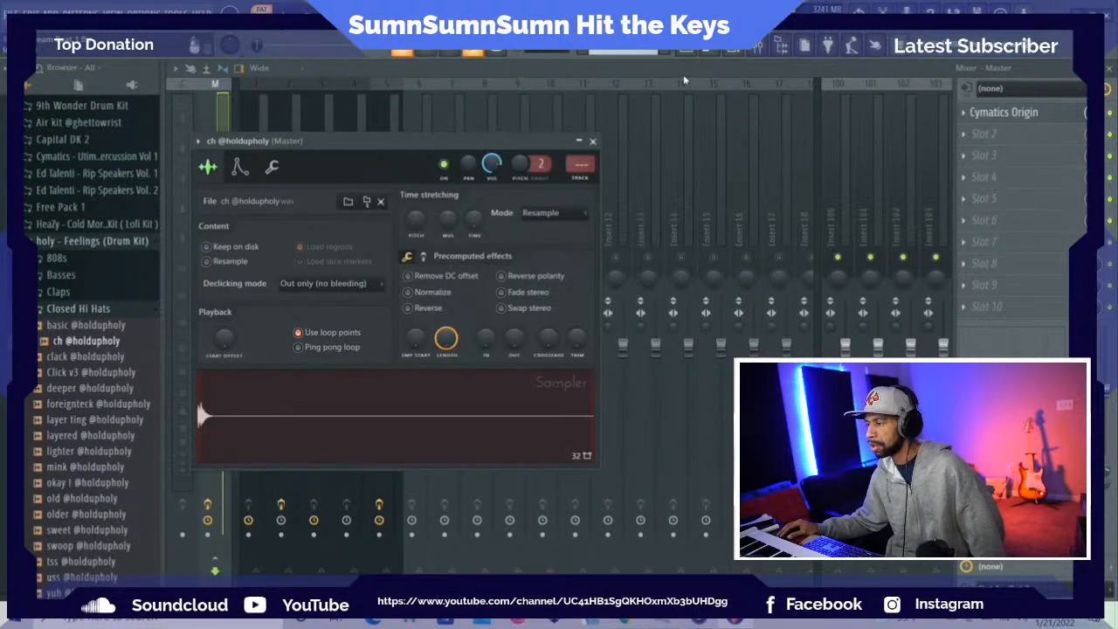
pyautogui.click(408, 293)
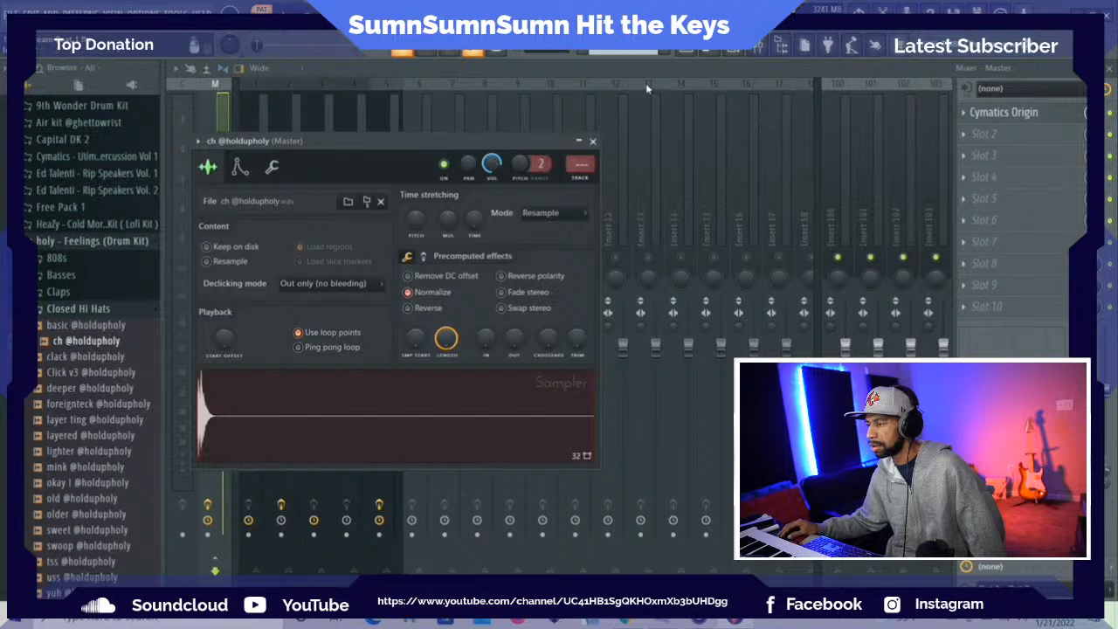
pyautogui.click(733, 51)
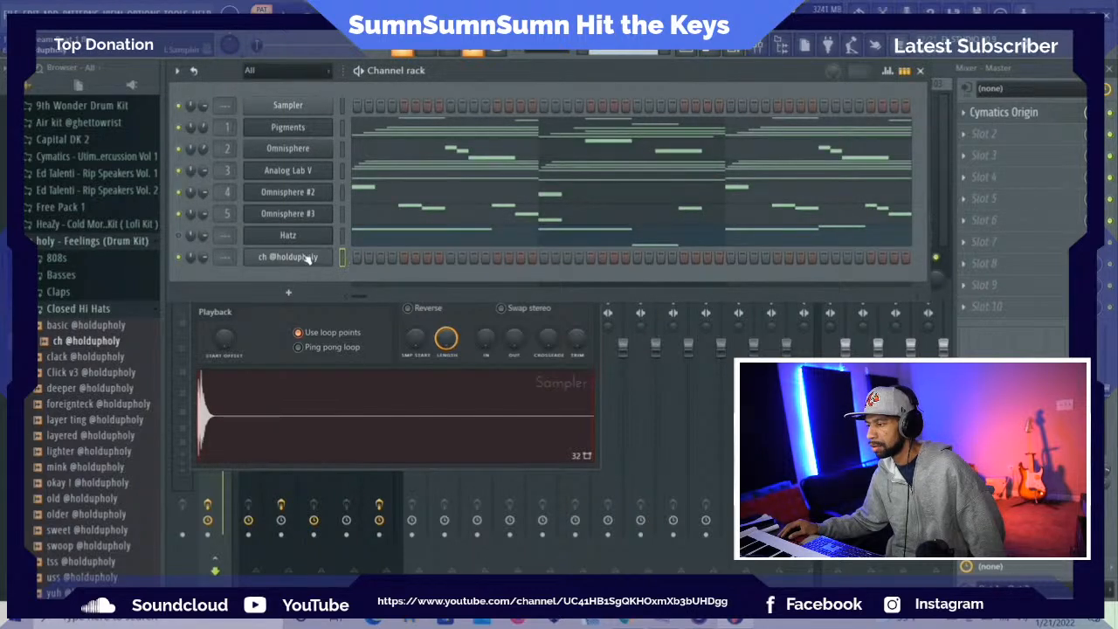
pyautogui.rightClick(308, 259)
pyautogui.click(486, 303)
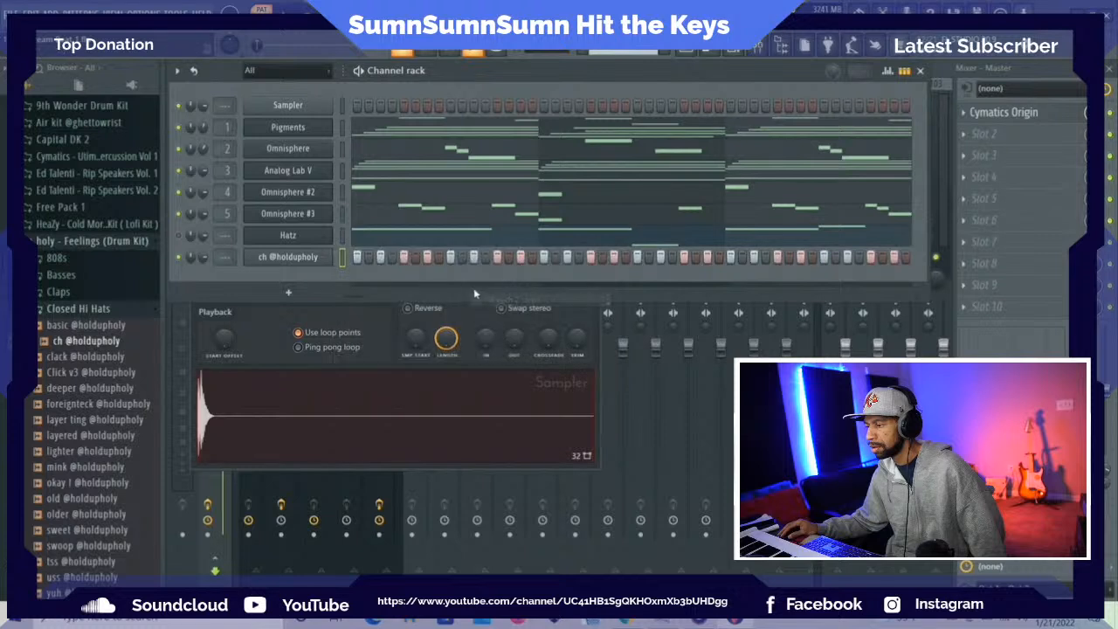
pyautogui.moveTo(371, 265); pyautogui.dragTo(914, 262)
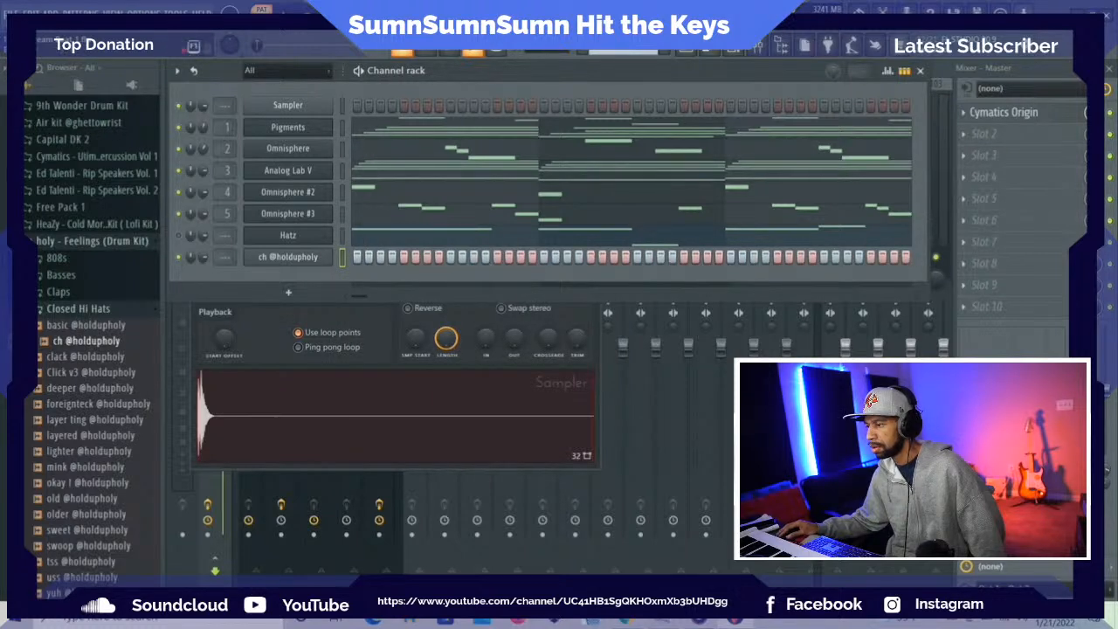
pyautogui.press('space')
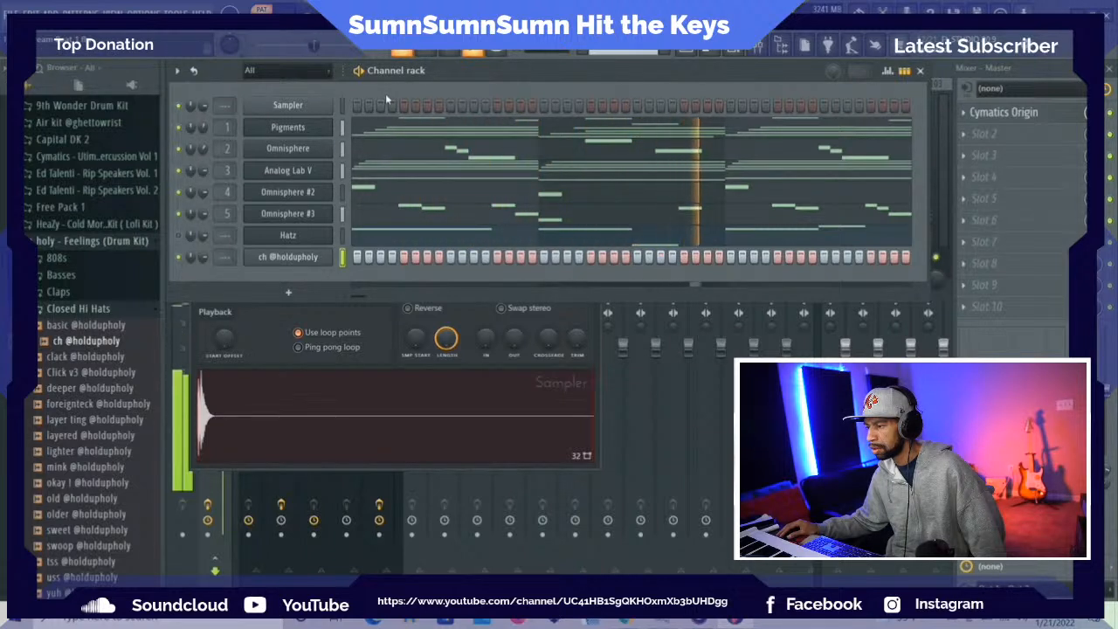
pyautogui.moveTo(599, 73); pyautogui.dragTo(616, 200)
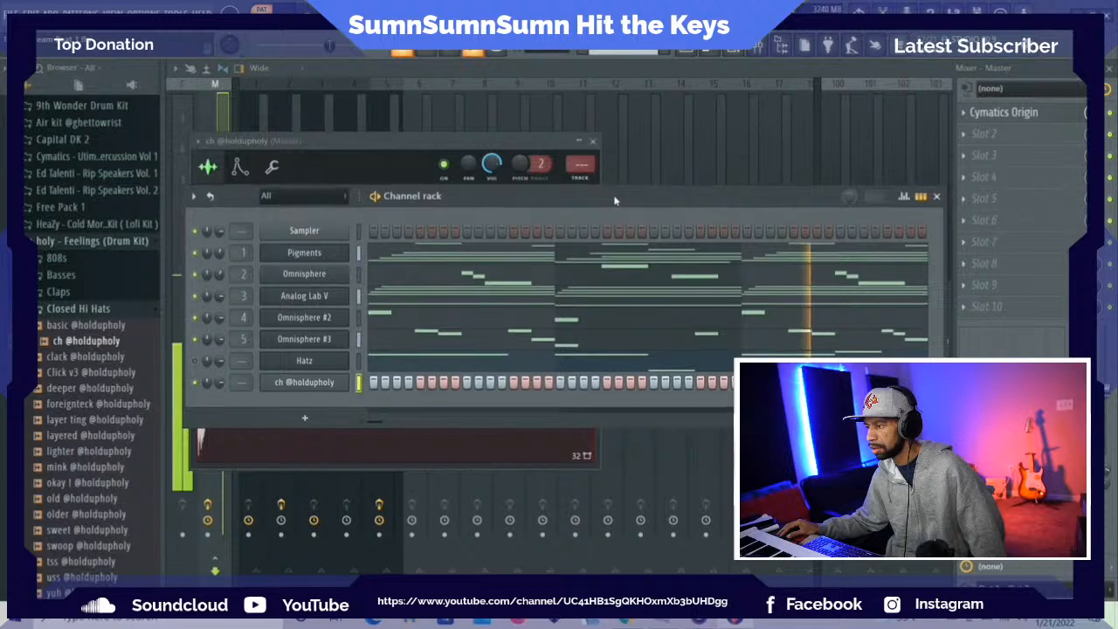
pyautogui.click(524, 68)
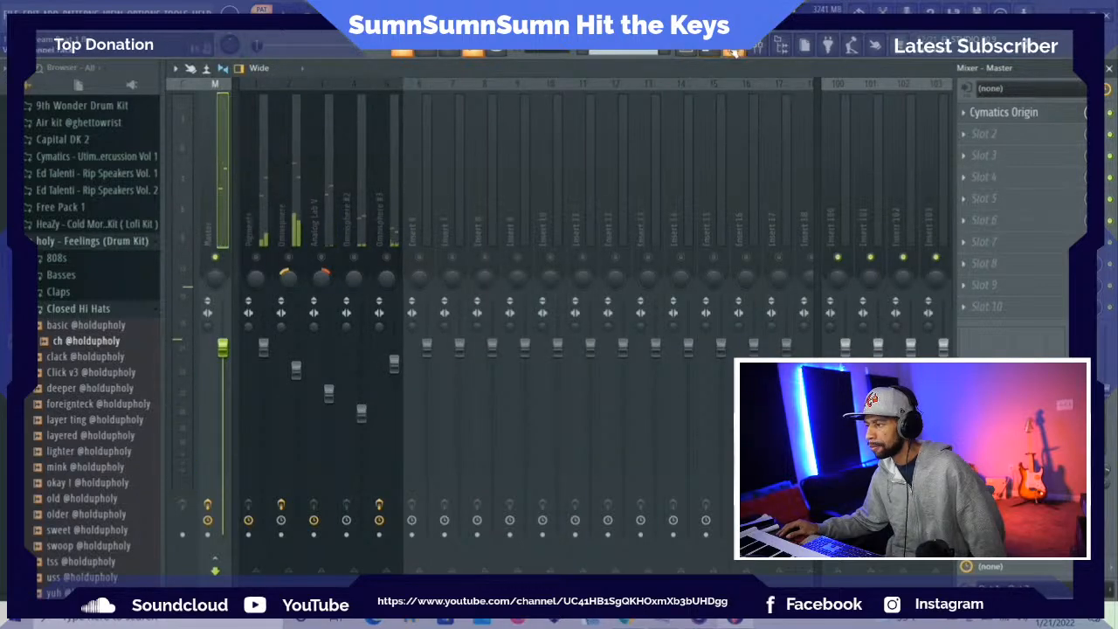
pyautogui.click(716, 52)
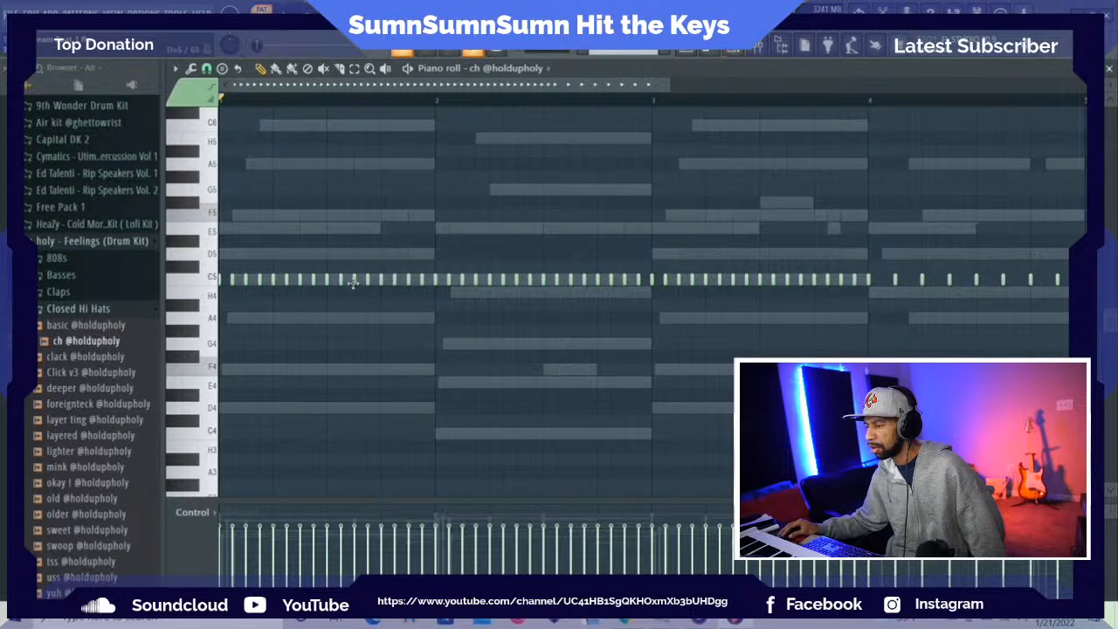
# Try a rising and falling hi-hat figure of D5, D#5, E5, D#5, D5 in the second half of bar 1 and audition it
pyautogui.moveTo(341, 281); pyautogui.dragTo(352, 240)
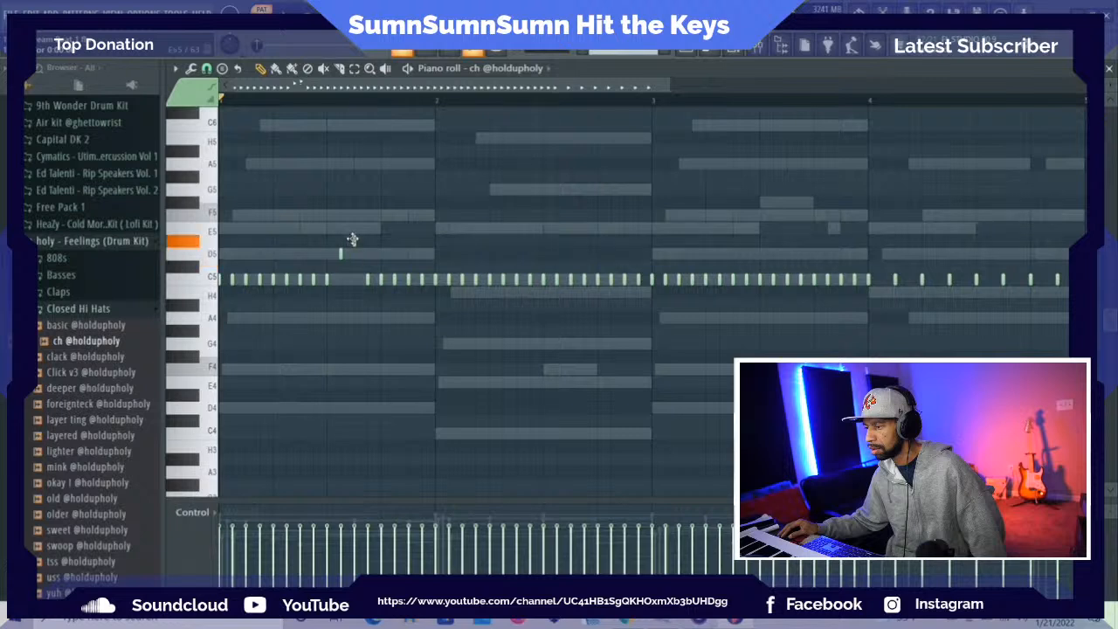
pyautogui.moveTo(367, 278); pyautogui.dragTo(367, 228)
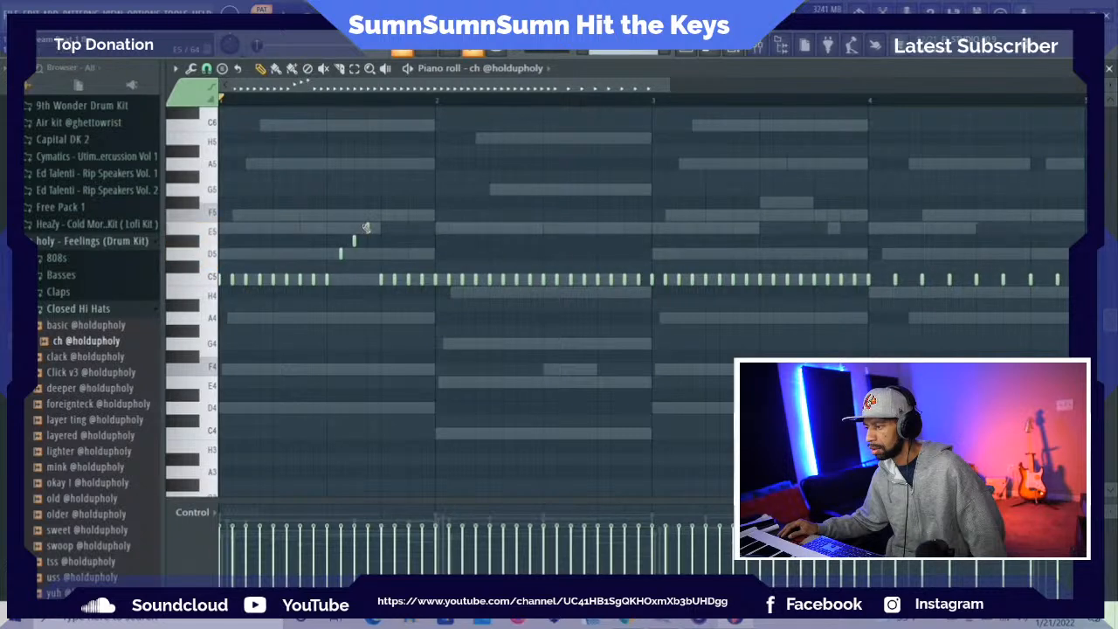
pyautogui.moveTo(380, 280); pyautogui.dragTo(381, 240)
pyautogui.moveTo(392, 277); pyautogui.dragTo(397, 256)
pyautogui.press('space')
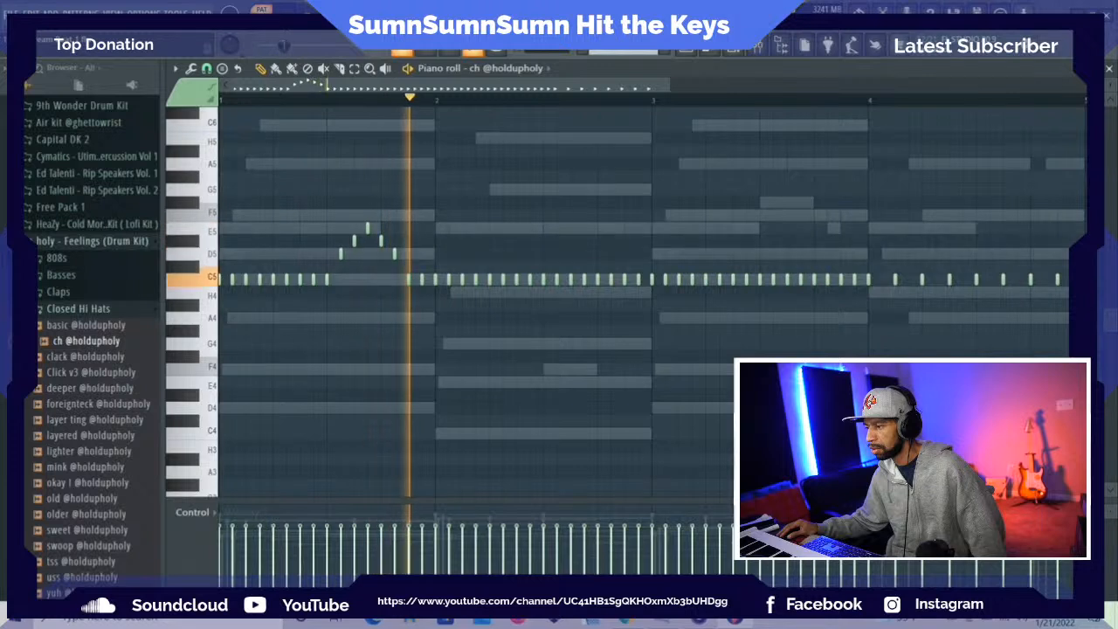
pyautogui.press('space')
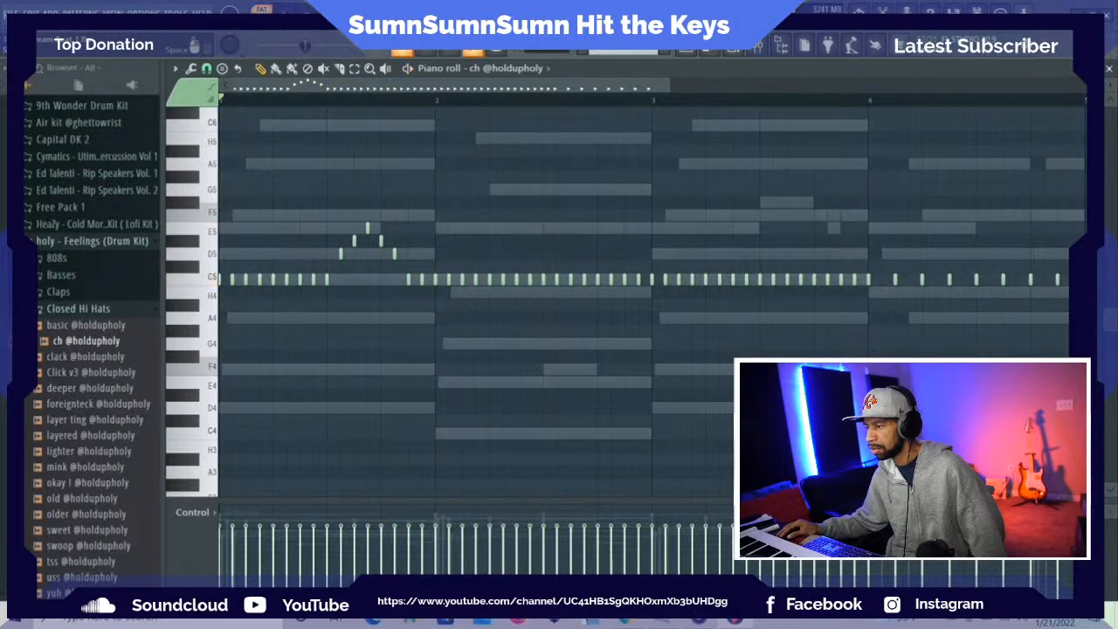
# Move the first two raised hi-hat notes in bar 1 back to C5 and delete the E5 note
pyautogui.click(355, 241)
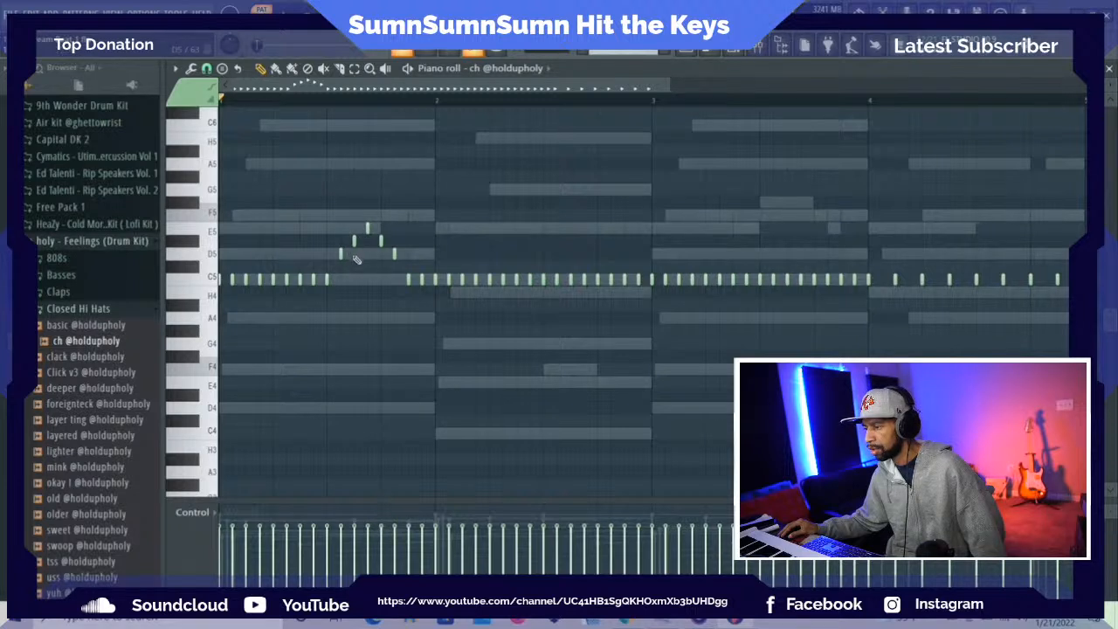
pyautogui.moveTo(340, 254); pyautogui.dragTo(338, 279)
pyautogui.moveTo(354, 241); pyautogui.dragTo(354, 280)
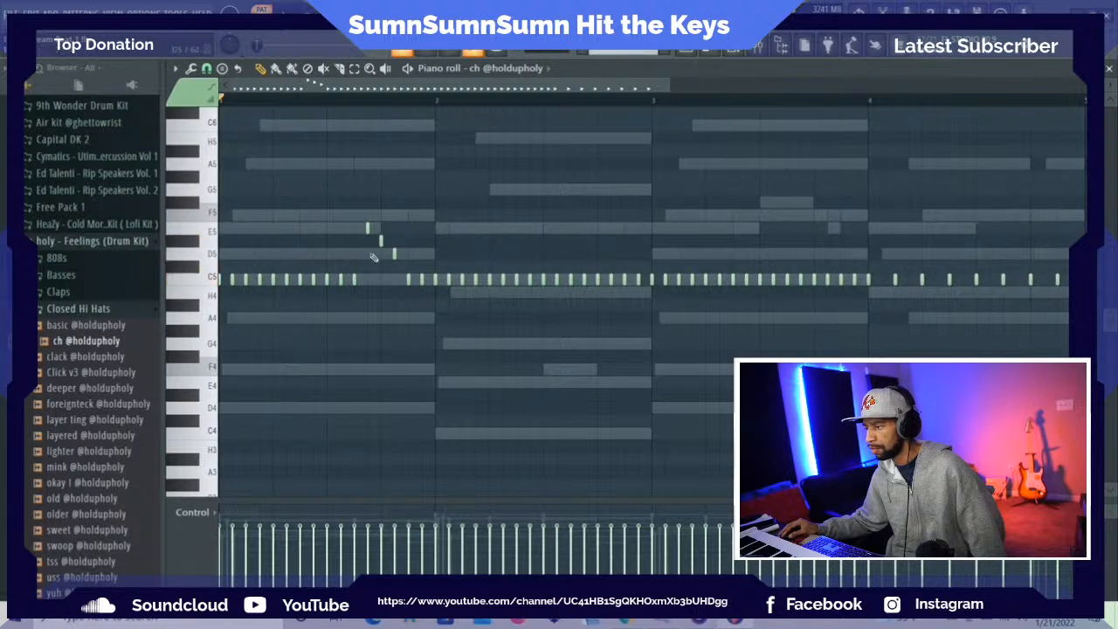
pyautogui.rightClick(368, 229)
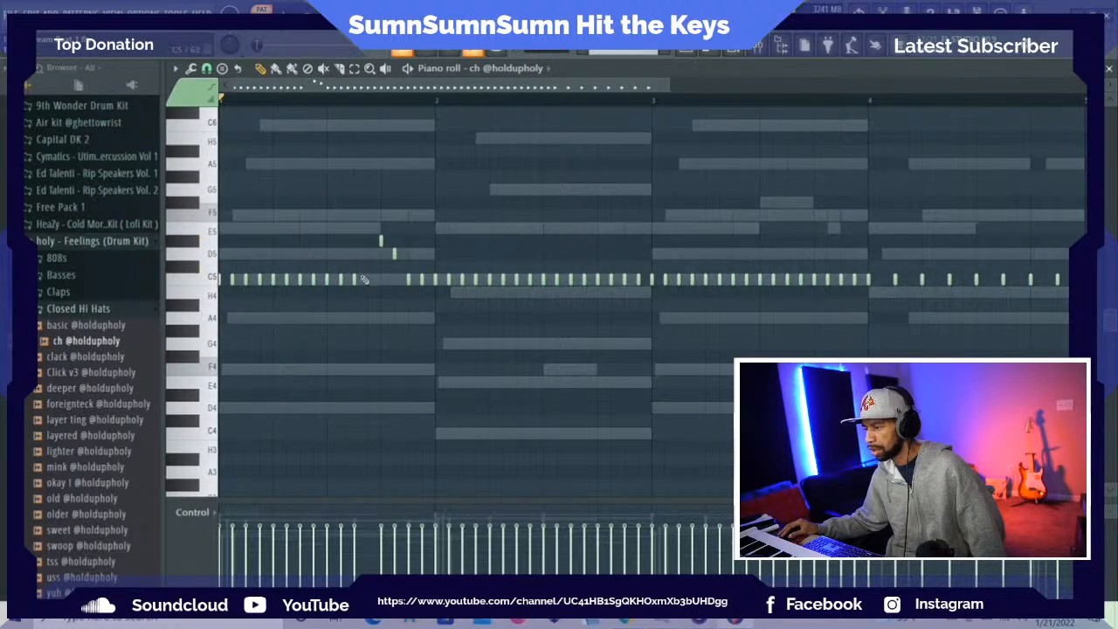
# Place a two-step C5 note in the second half of beat 3 in bar 1 and arpeggiate it into four notes with the Flip pattern
pyautogui.moveTo(375, 279); pyautogui.dragTo(380, 279)
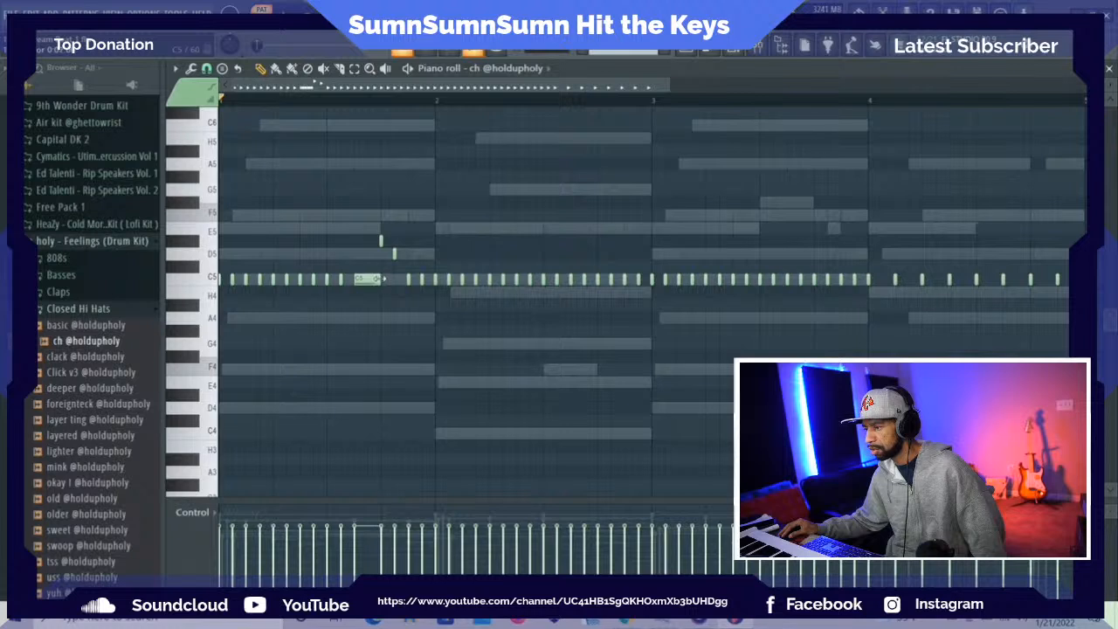
pyautogui.click(354, 69)
pyautogui.moveTo(355, 262); pyautogui.dragTo(369, 292)
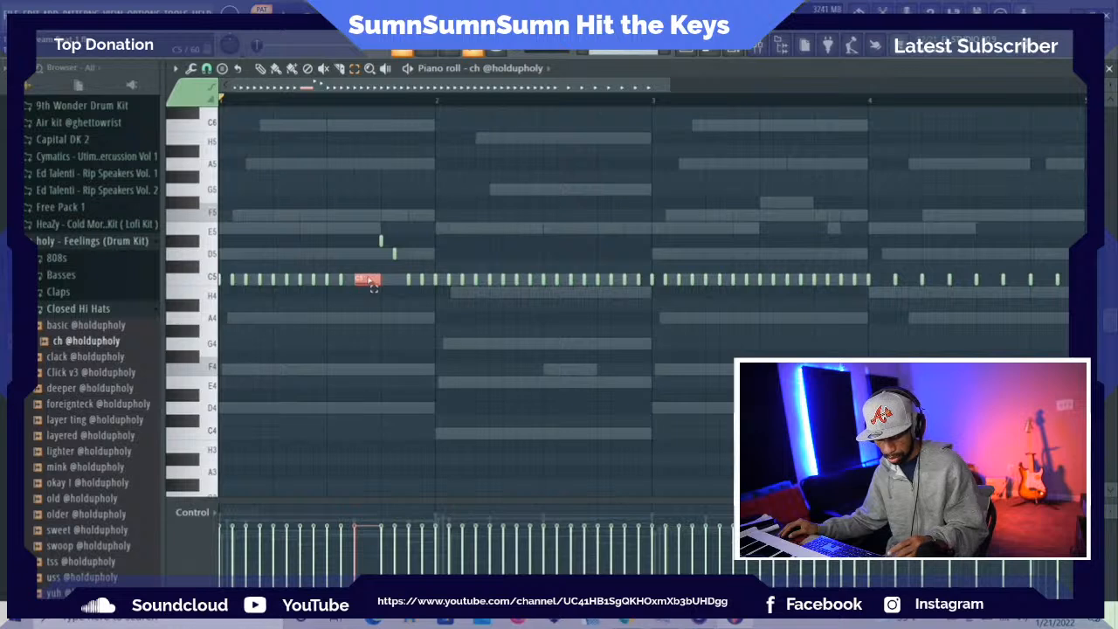
pyautogui.hotkey('alt', 'a')
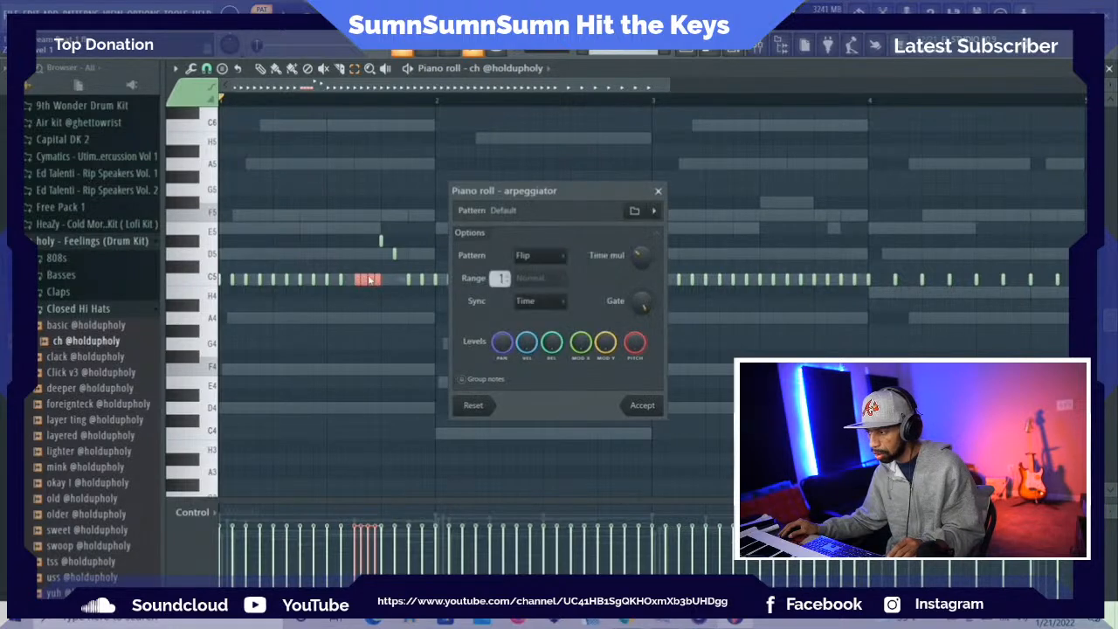
pyautogui.click(645, 407)
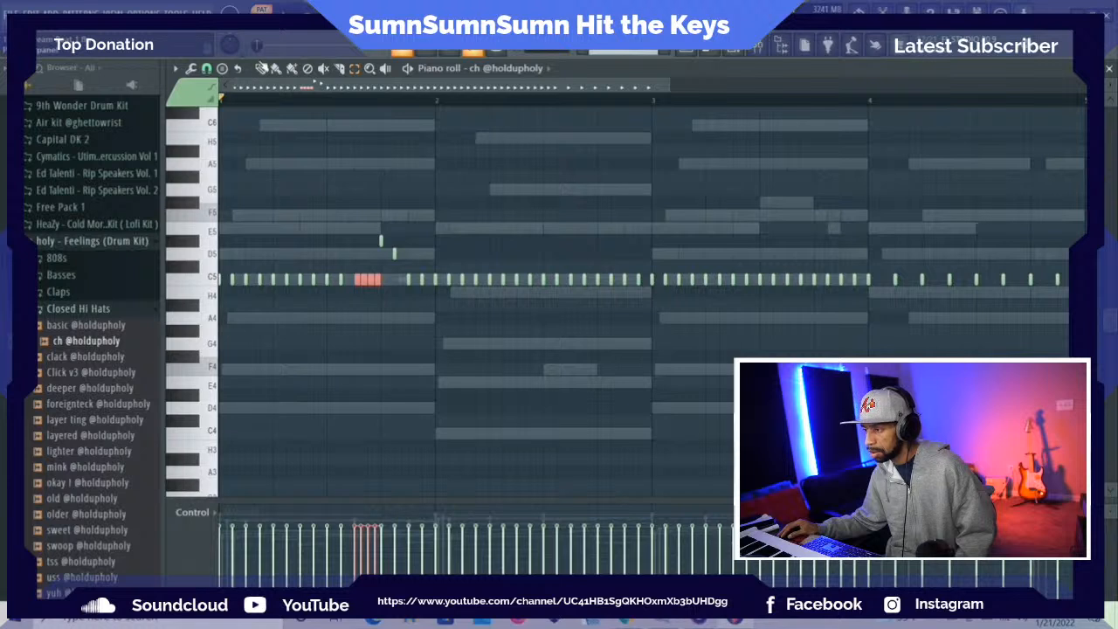
# Lower the last three notes of the bar 1 hi-hat roll to A#4, G#4 and F#4, and audition the descending roll
pyautogui.click(261, 68)
pyautogui.moveTo(376, 279); pyautogui.dragTo(377, 330)
pyautogui.hotkey('ctrl', 'd')
pyautogui.moveTo(371, 279); pyautogui.dragTo(377, 356)
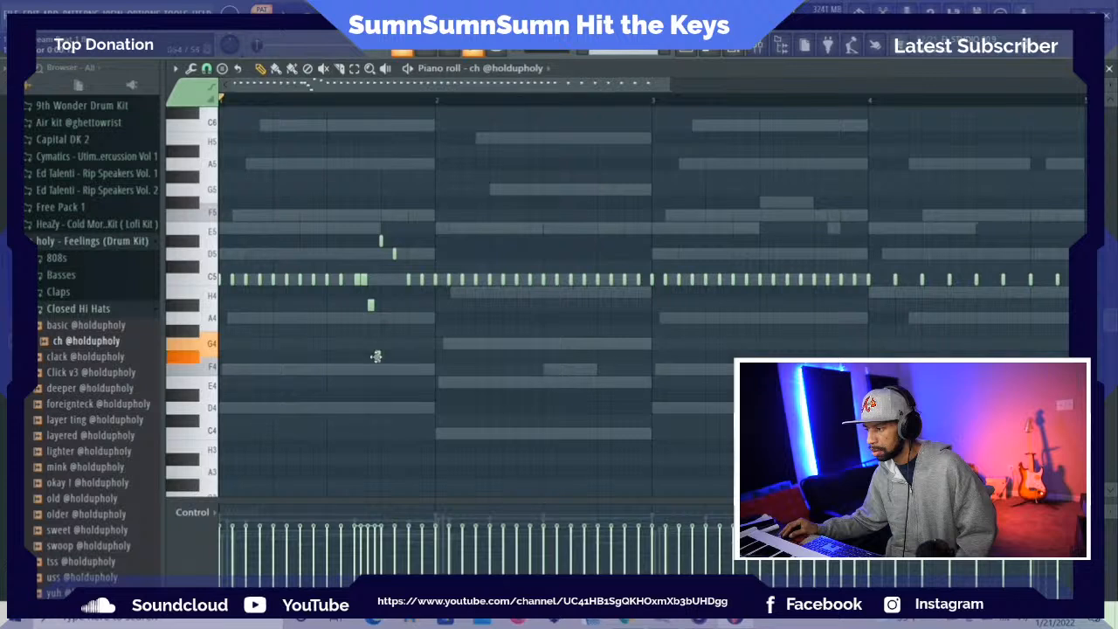
pyautogui.moveTo(371, 304); pyautogui.dragTo(370, 330)
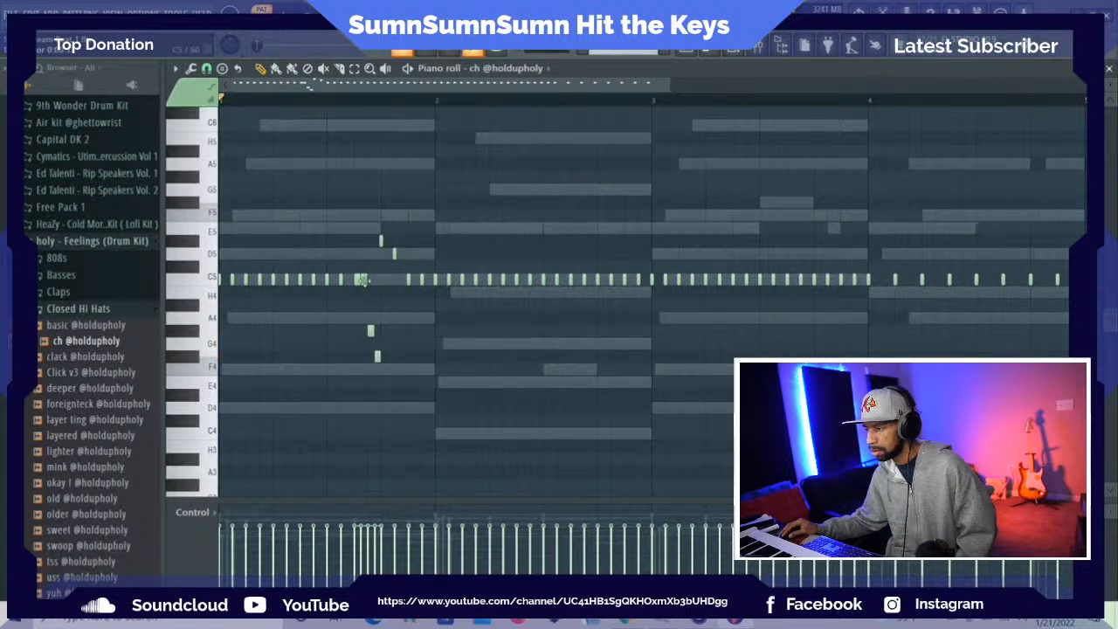
pyautogui.moveTo(361, 280); pyautogui.dragTo(363, 305)
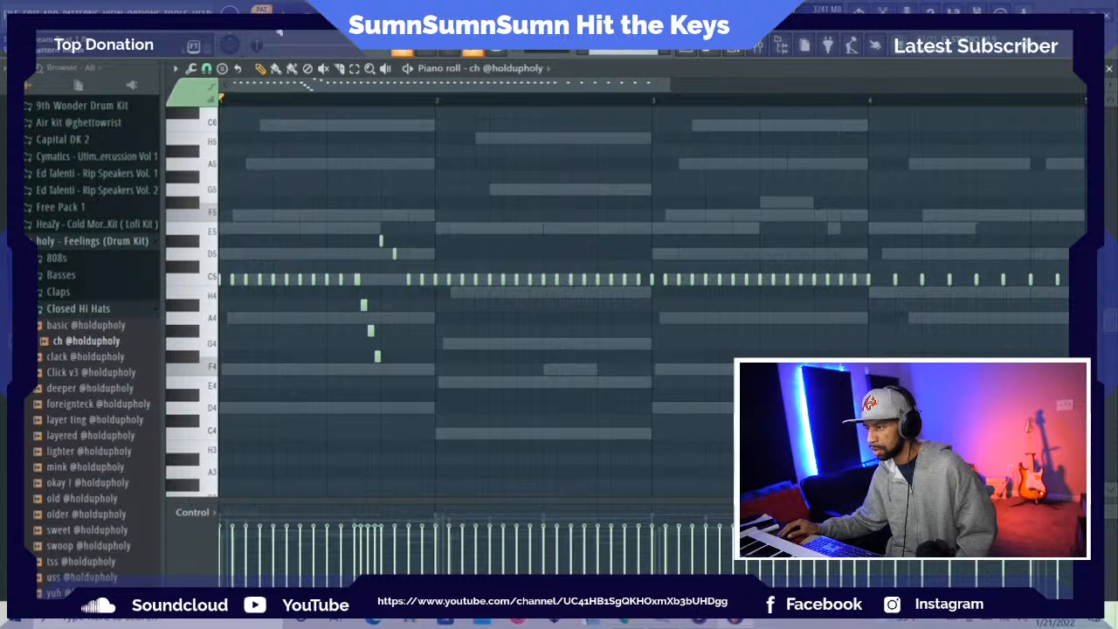
pyautogui.press('space')
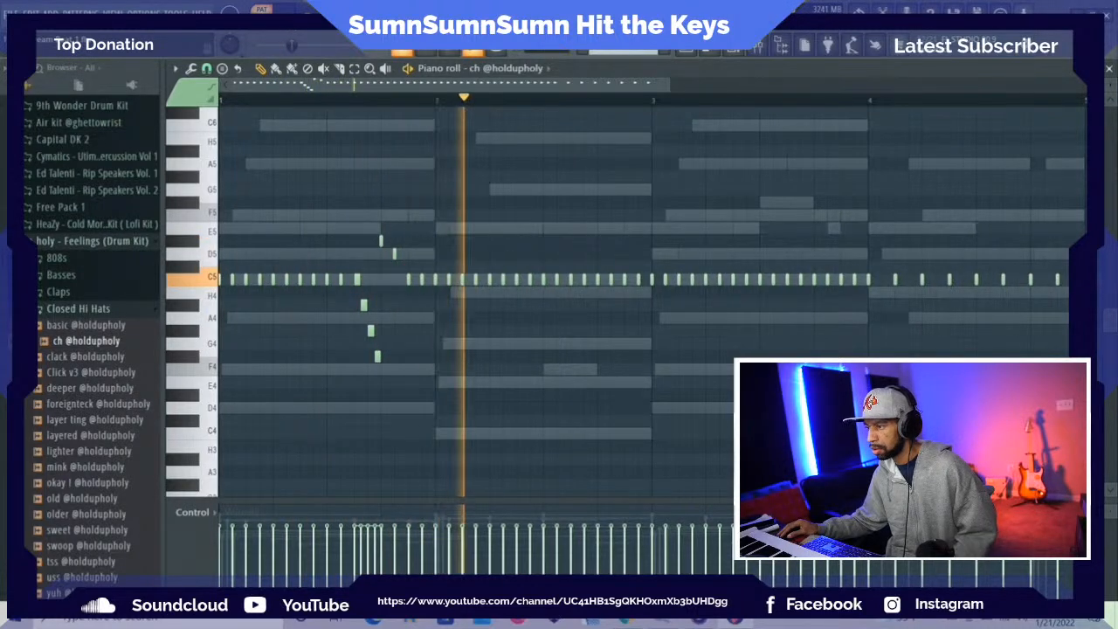
pyautogui.press('space')
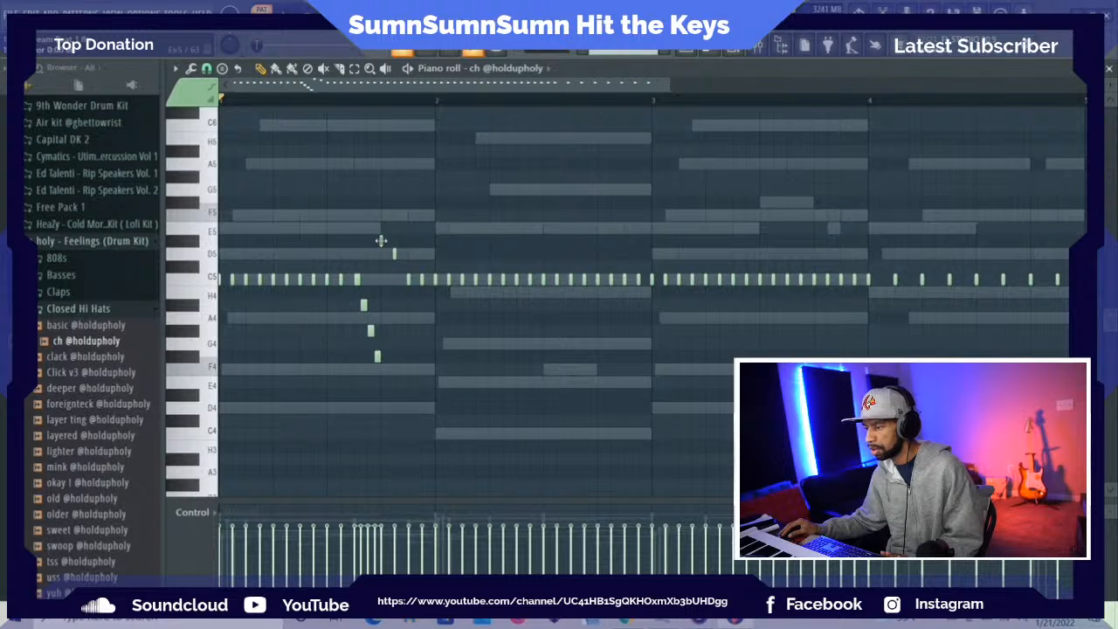
# Delete the D#5 note in bar 1 and place a C5 note two steps long at the start of beat 4
pyautogui.rightClick(381, 241)
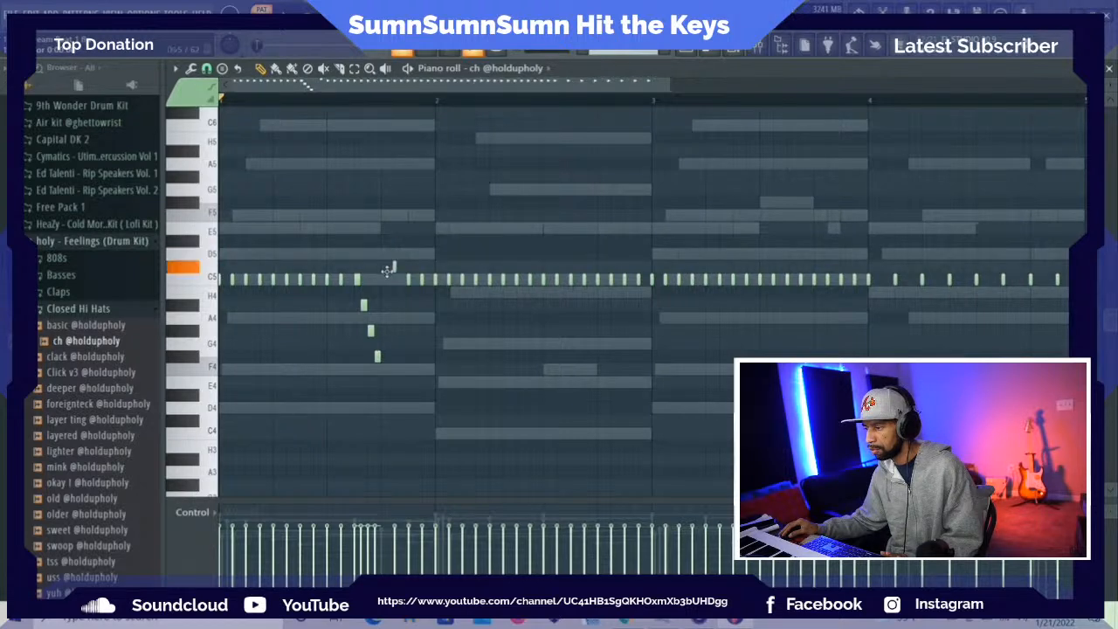
pyautogui.click(382, 278)
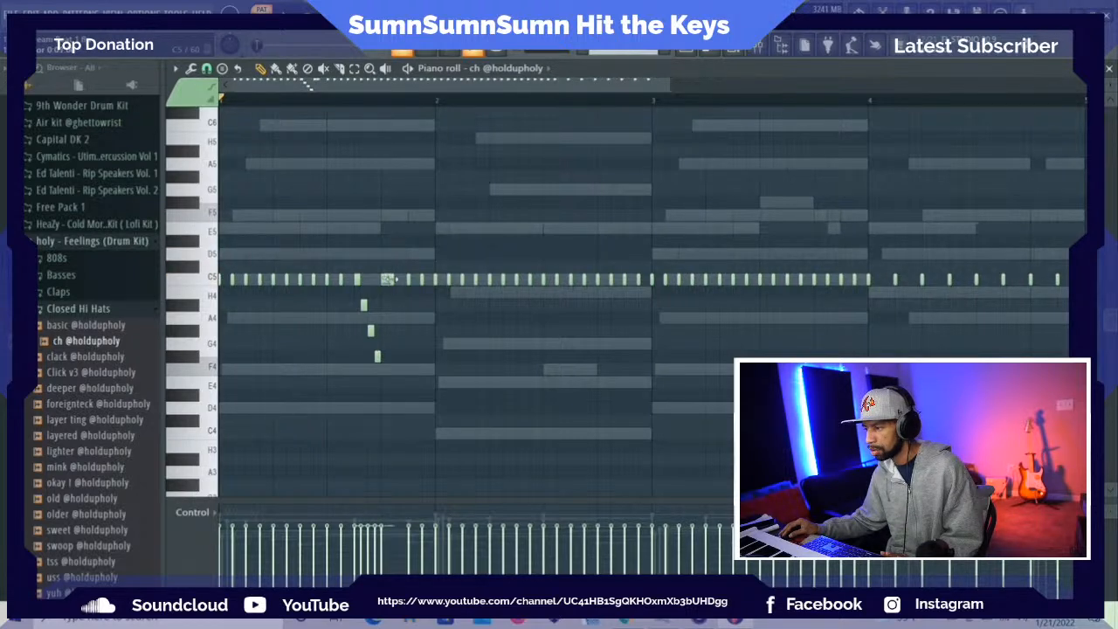
pyautogui.moveTo(391, 279); pyautogui.dragTo(410, 279)
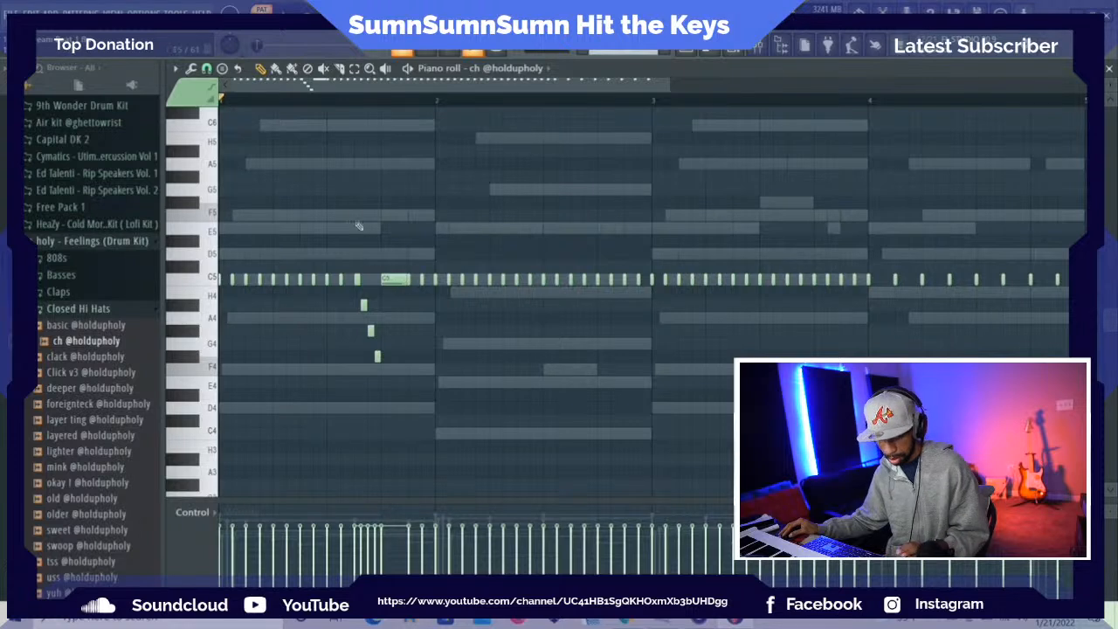
# Chop the long C5 note on beat 4 of bar 1 into a four-note roll using the arpeggiator's Flip pattern
pyautogui.click(354, 69)
pyautogui.moveTo(389, 248); pyautogui.dragTo(396, 281)
pyautogui.hotkey('alt', 'a')
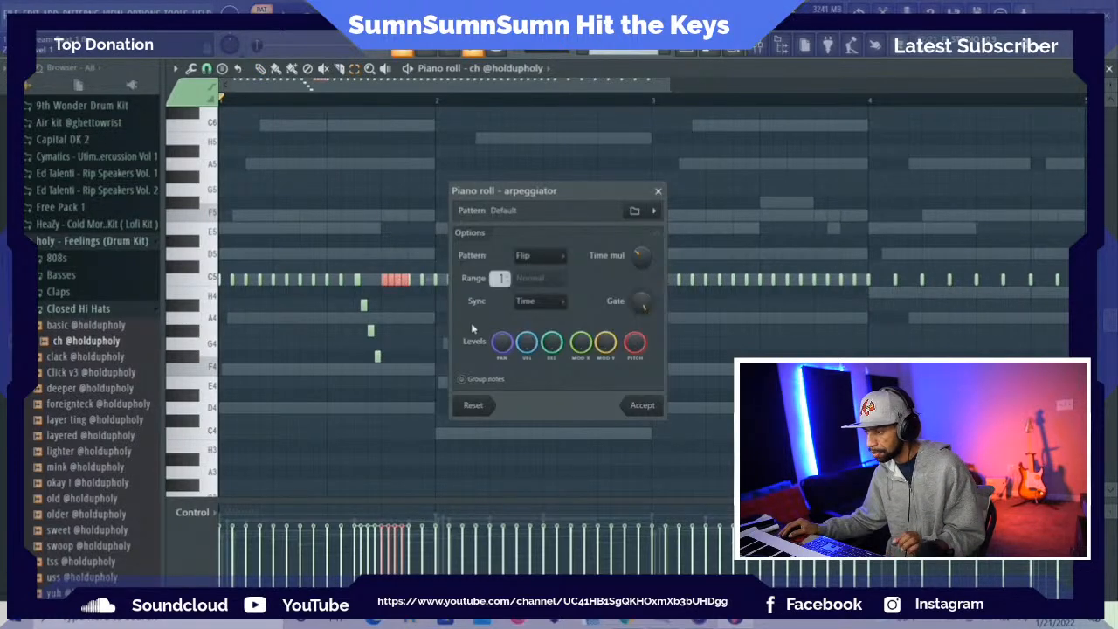
pyautogui.click(640, 406)
pyautogui.click(260, 68)
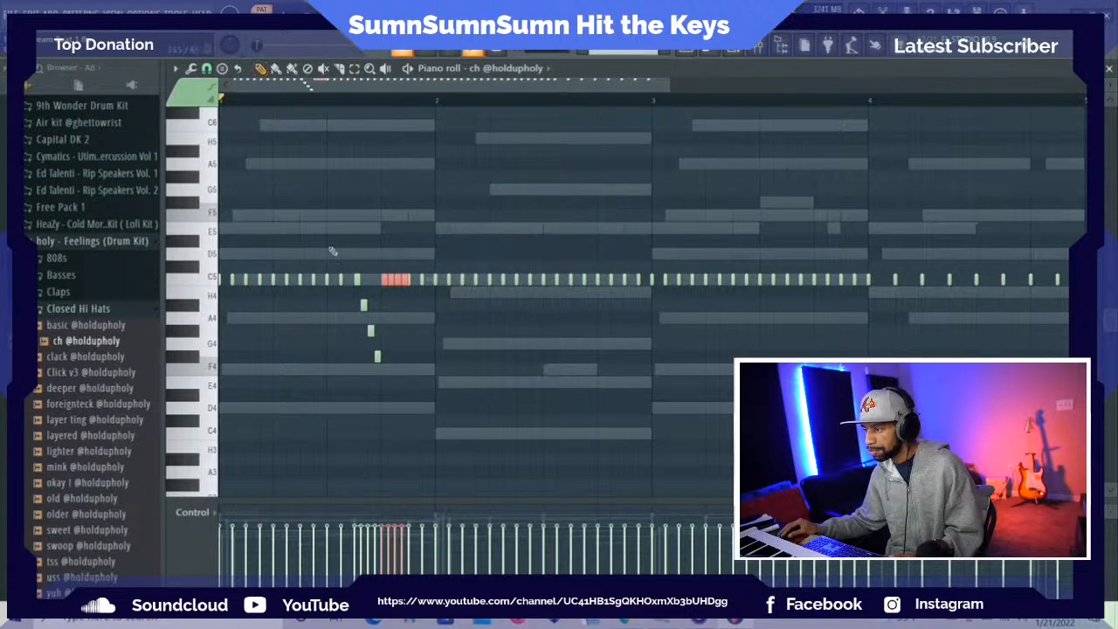
# Pitch the four-note hi-hat roll on beat 4 of bar 1 to G#4, A#4, C5 and D5, and audition it
pyautogui.click(382, 279)
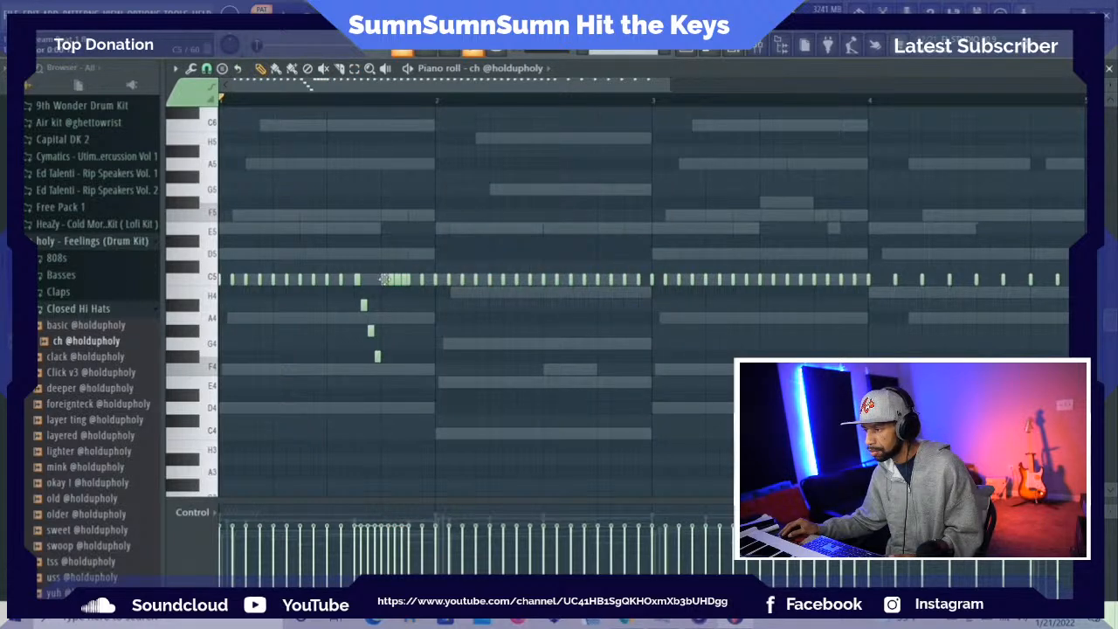
pyautogui.moveTo(384, 280); pyautogui.dragTo(386, 328)
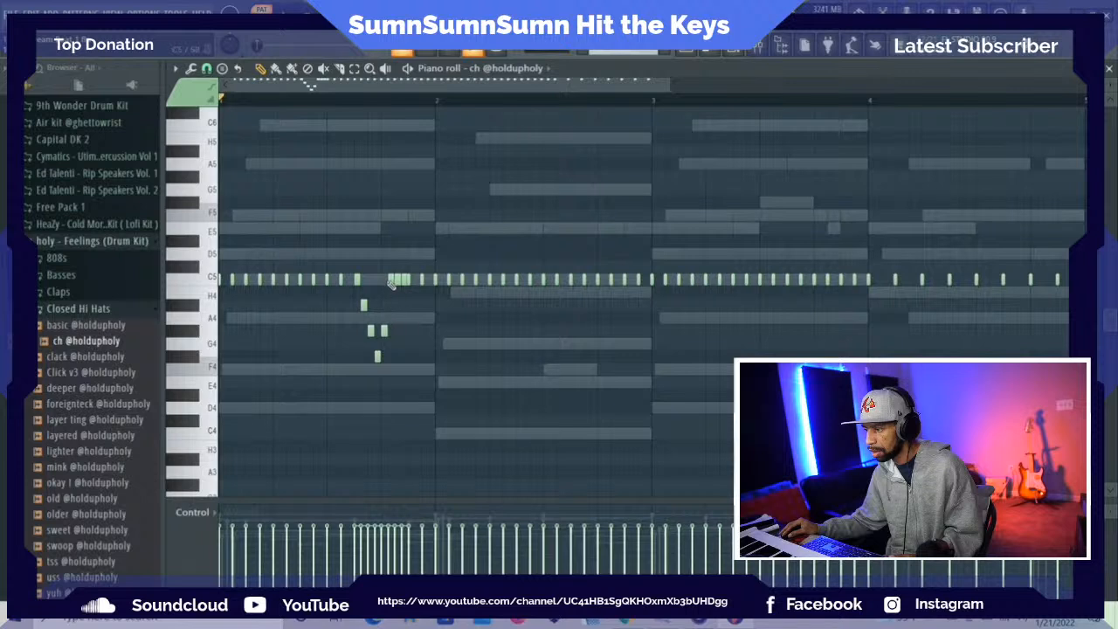
pyautogui.moveTo(392, 280); pyautogui.dragTo(396, 300)
pyautogui.moveTo(402, 280); pyautogui.dragTo(404, 252)
pyautogui.press('space')
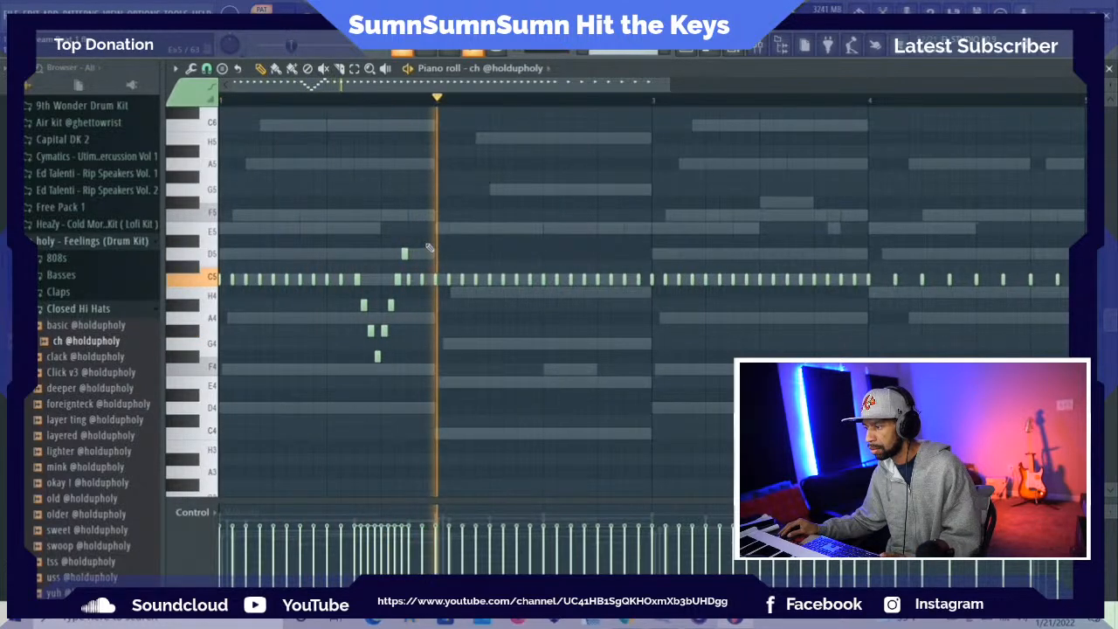
pyautogui.press('space')
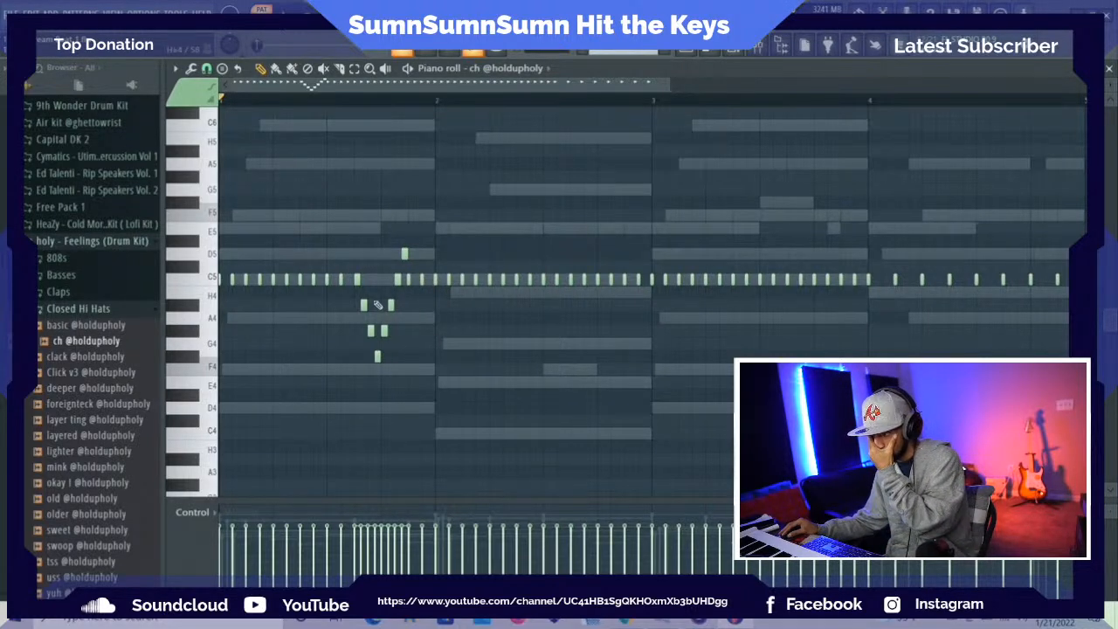
# Replace the C5 hits in the second half of beat 3 in bar 2 with a two-step C5 note split in two
pyautogui.click(571, 279)
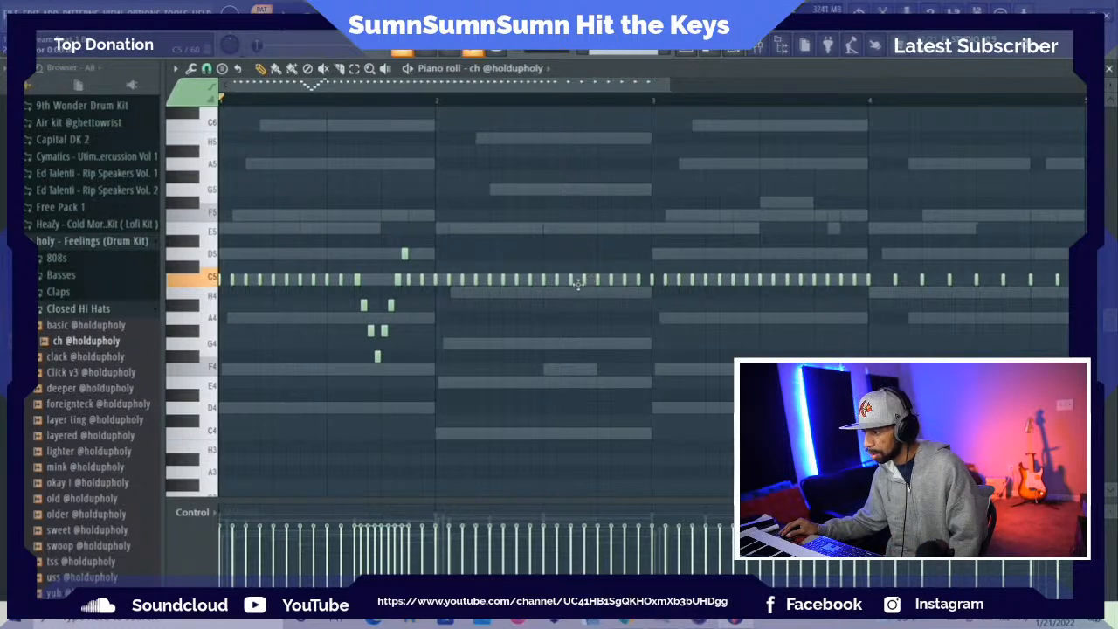
pyautogui.rightClick(582, 280)
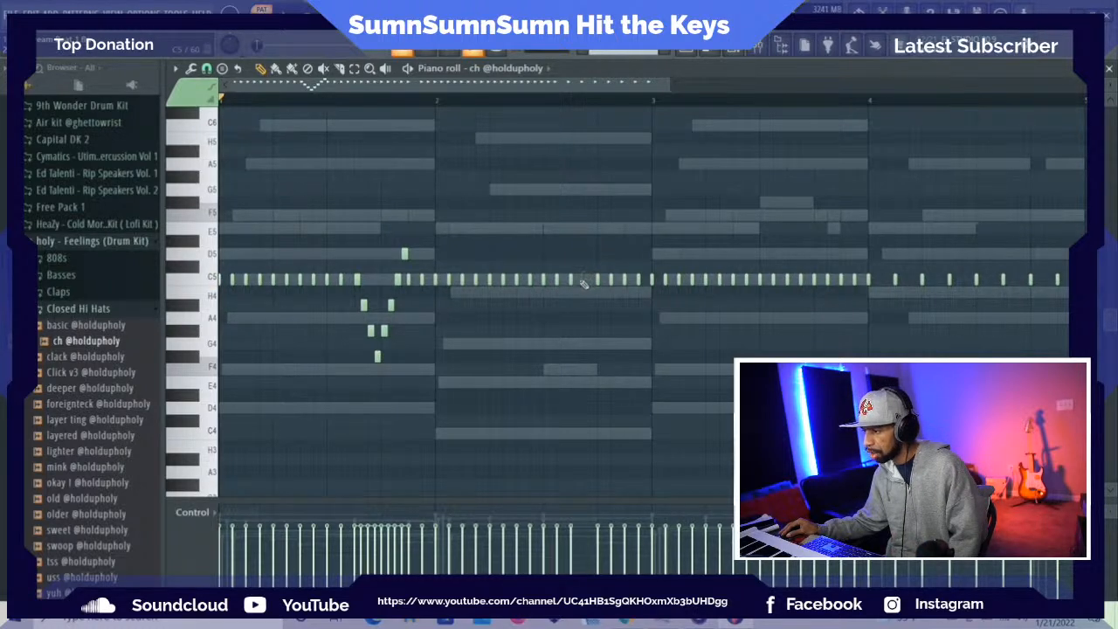
pyautogui.click(576, 280)
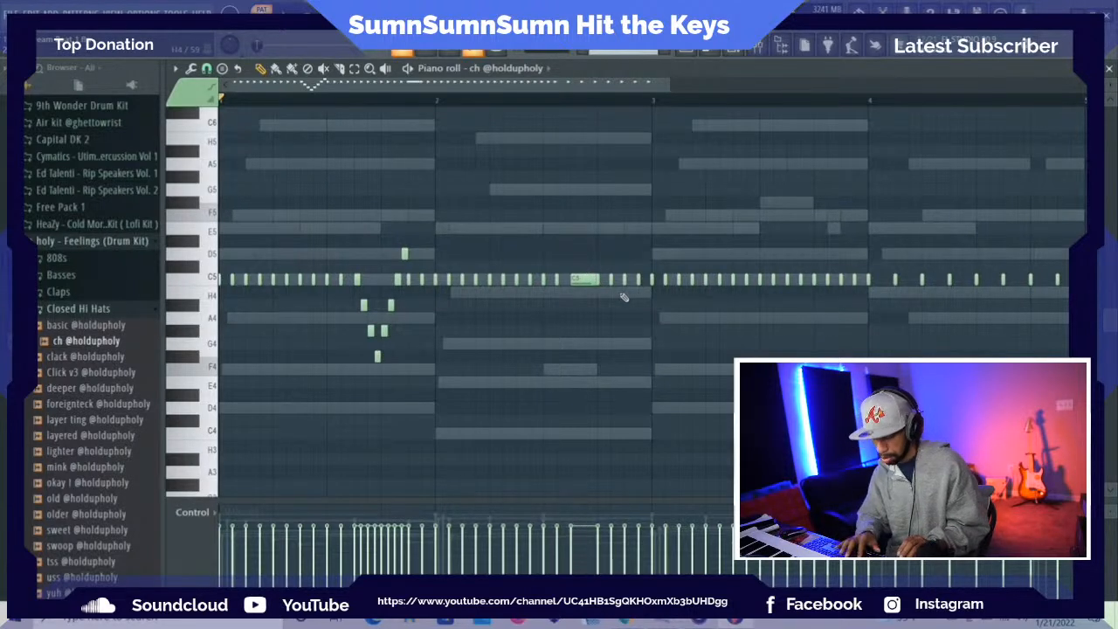
pyautogui.click(590, 280)
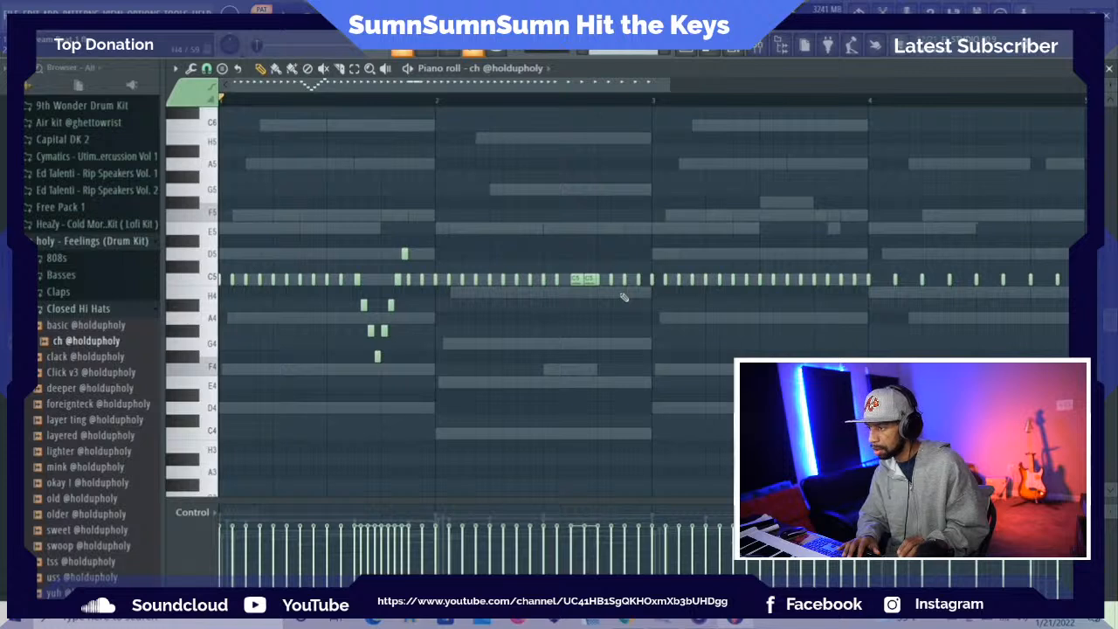
pyautogui.hotkey('alt', 'u')
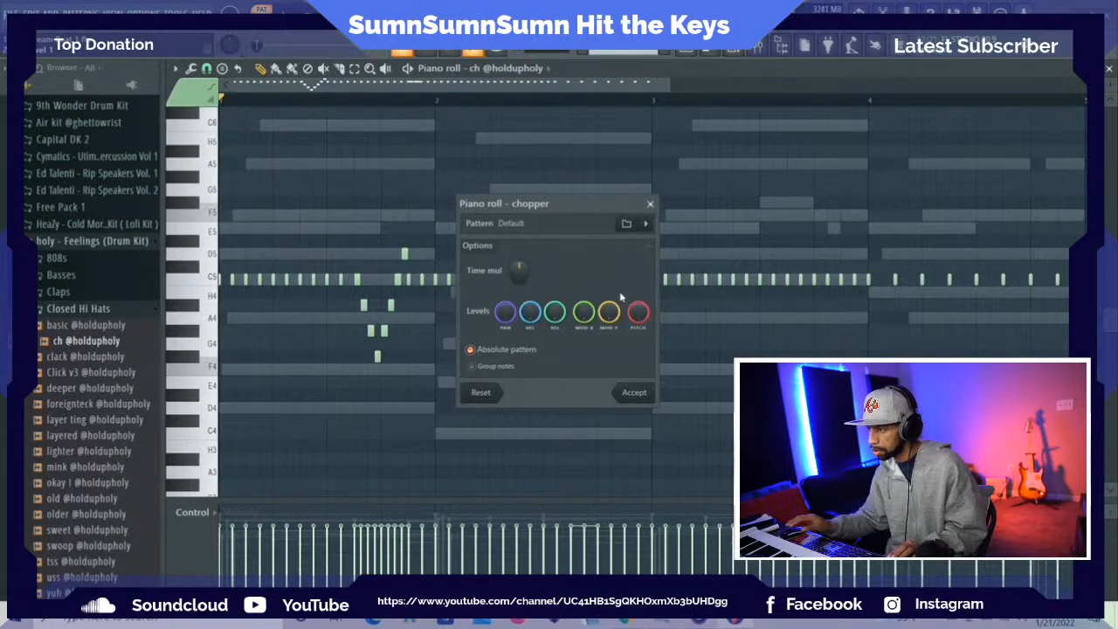
pyautogui.click(650, 204)
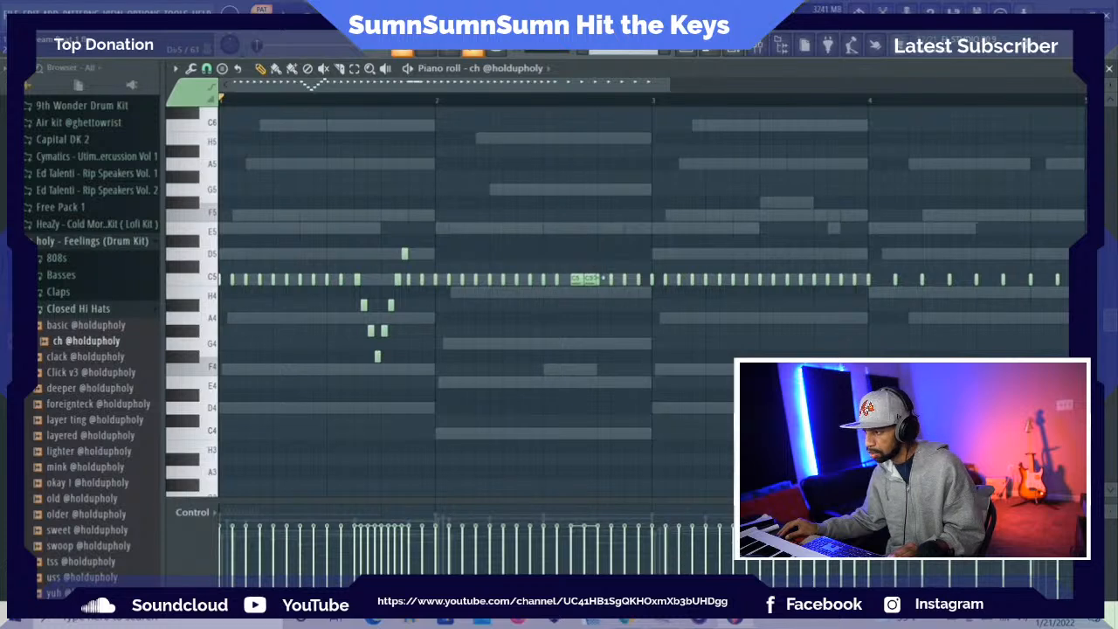
# Delete the second and third C5 hits of bar 3, and replace those on beat 2 of bar 1 with a two-step C5 note
pyautogui.rightClick(678, 280)
pyautogui.rightClick(664, 280)
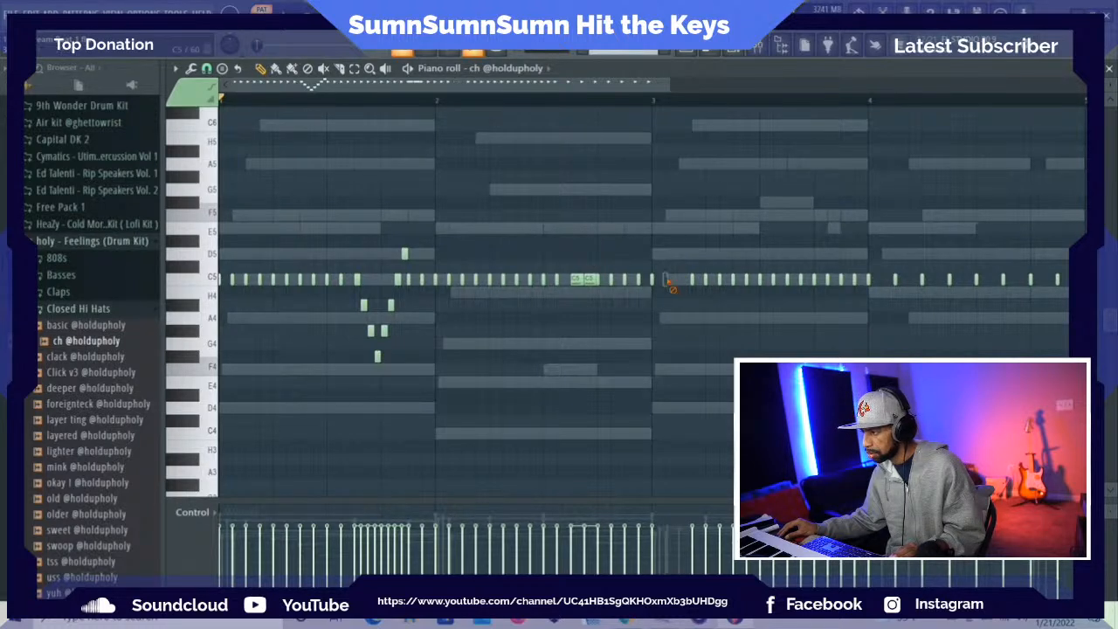
pyautogui.rightClick(288, 279)
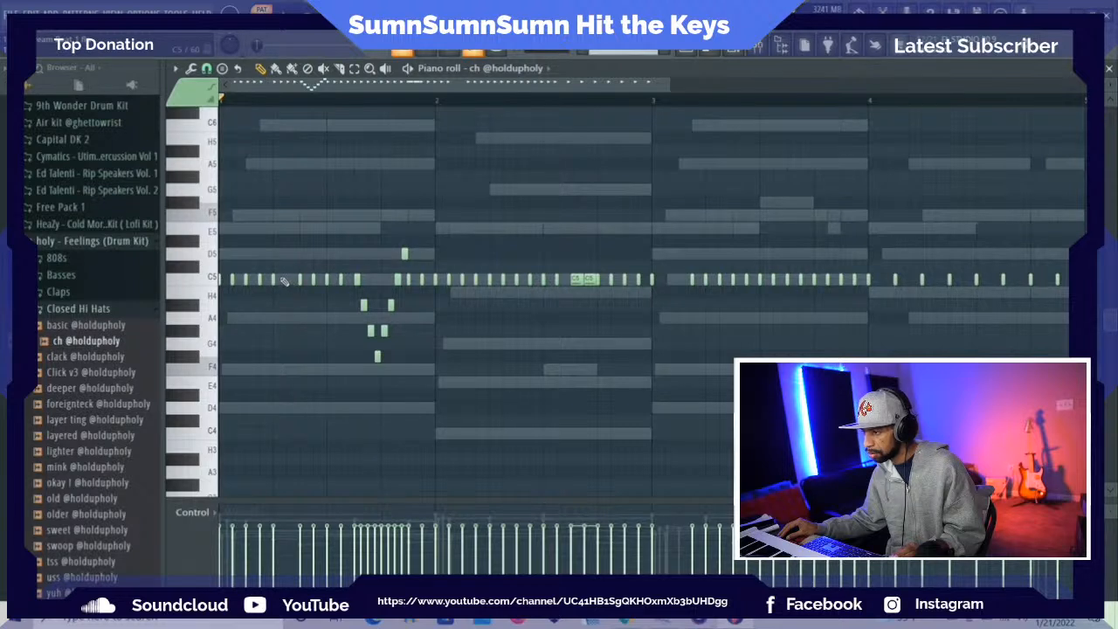
pyautogui.click(284, 280)
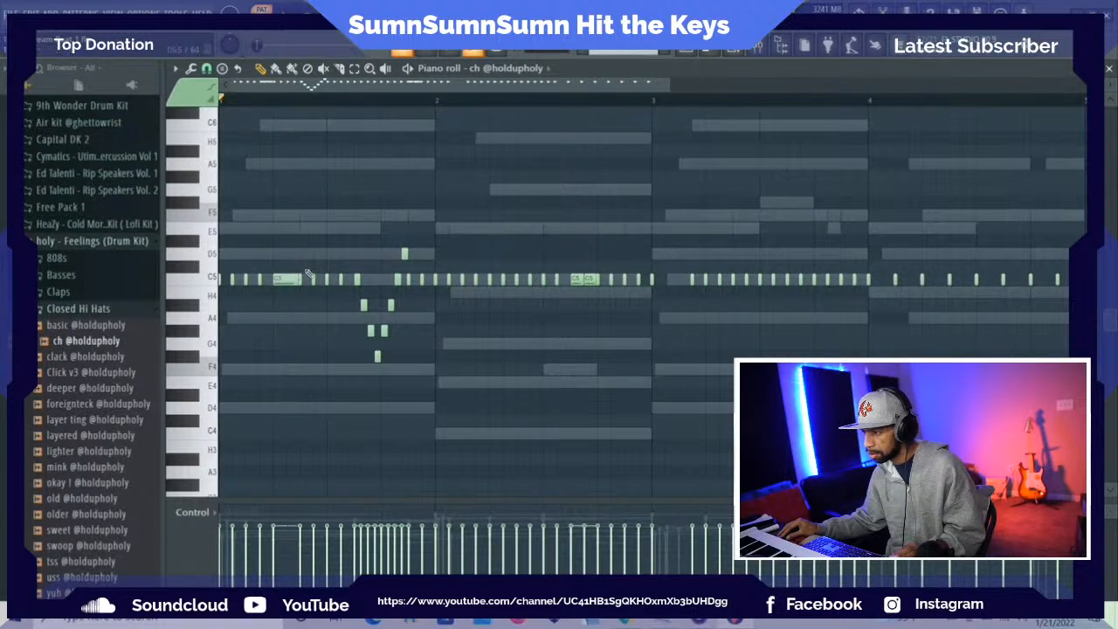
# Try arpeggiating the long C5 note on beat 2 of bar 1 with the Flip pattern and different octave ranges, ending on 2
pyautogui.click(353, 69)
pyautogui.moveTo(282, 233); pyautogui.dragTo(285, 298)
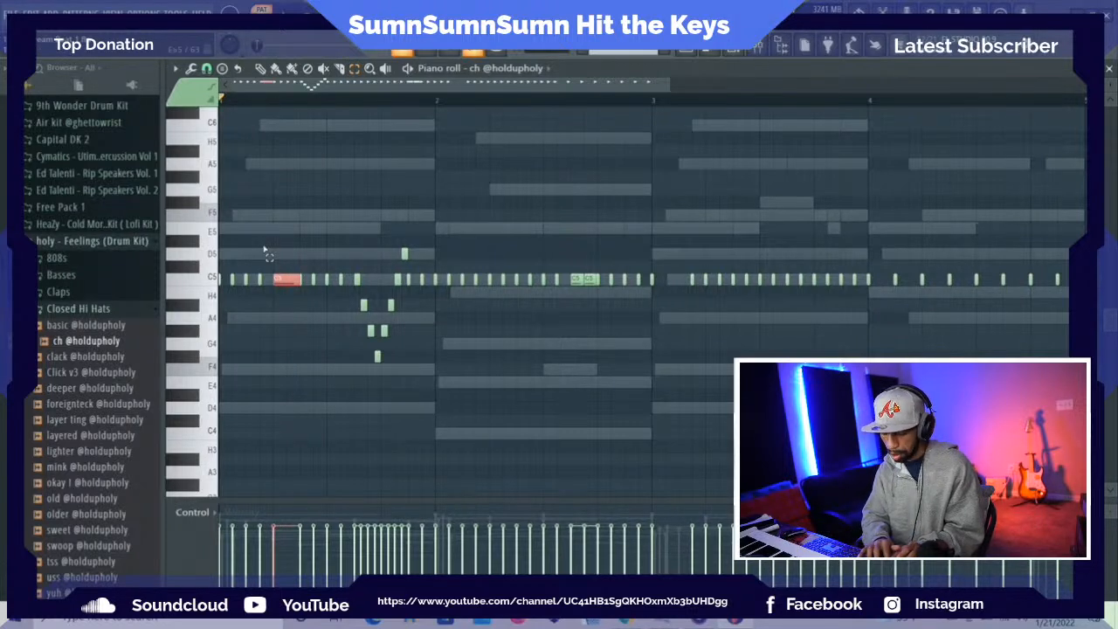
pyautogui.hotkey('alt', 'a')
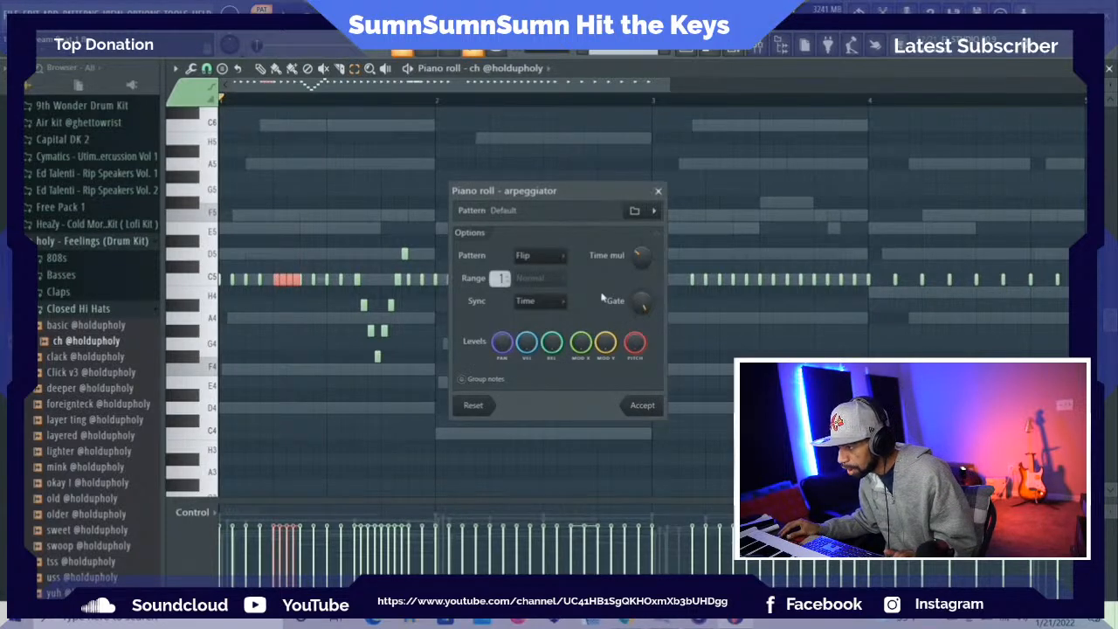
pyautogui.scroll(1, 495, 280)
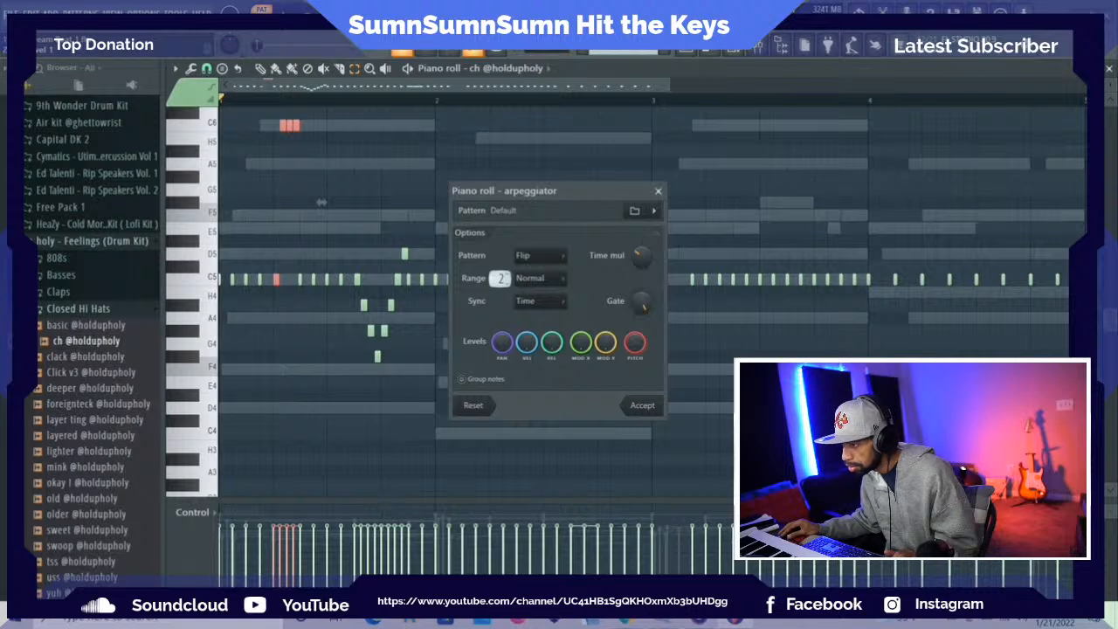
pyautogui.scroll(-1, 495, 279)
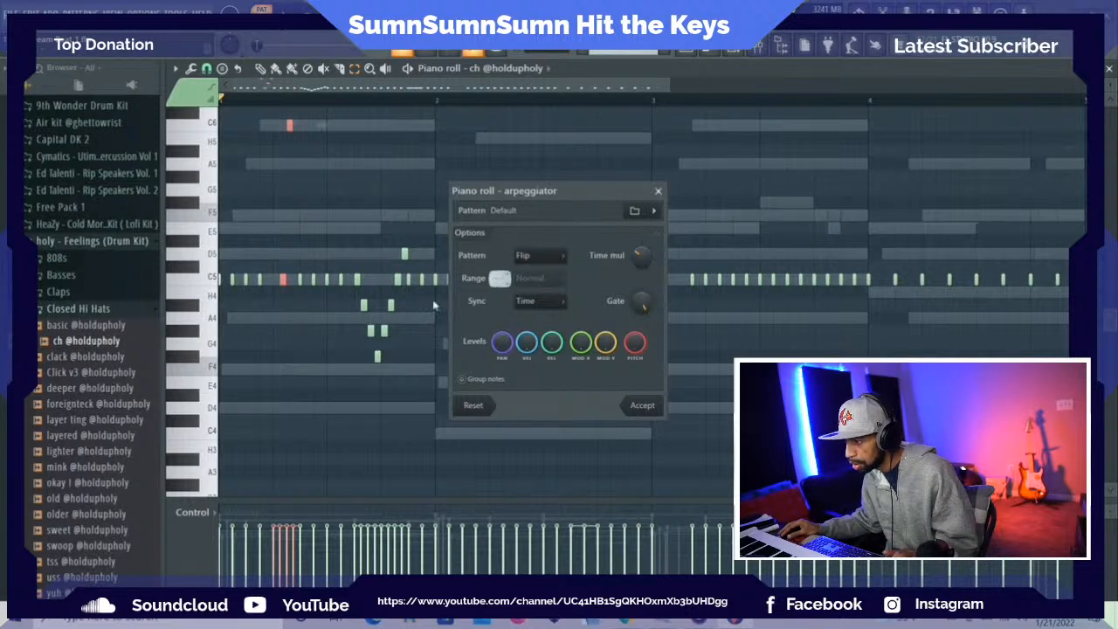
pyautogui.press('space')
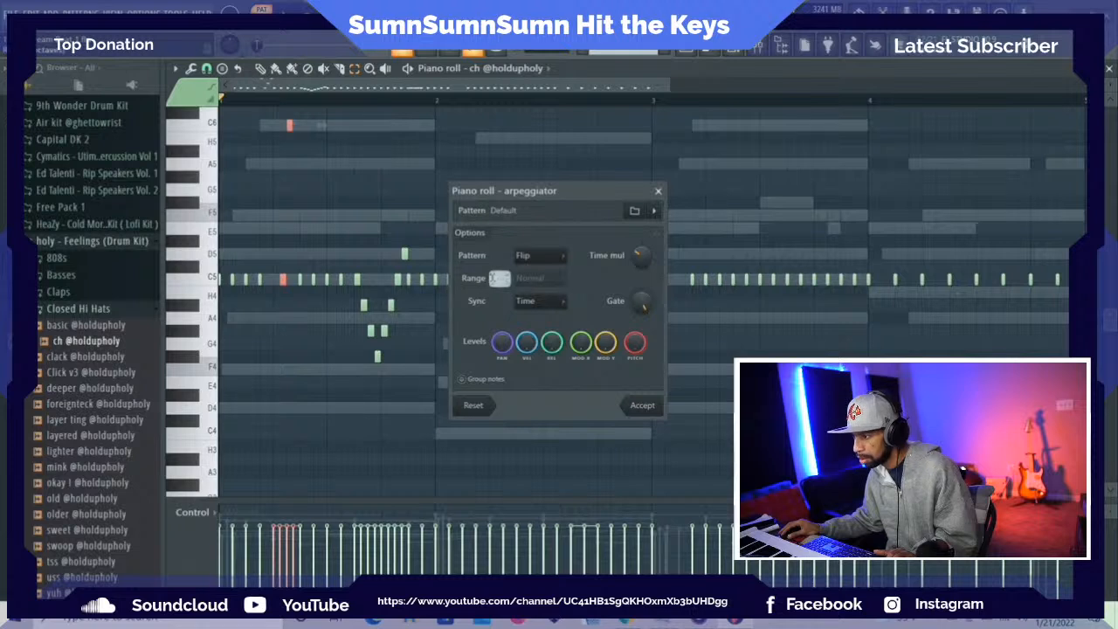
pyautogui.scroll(1, 500, 278)
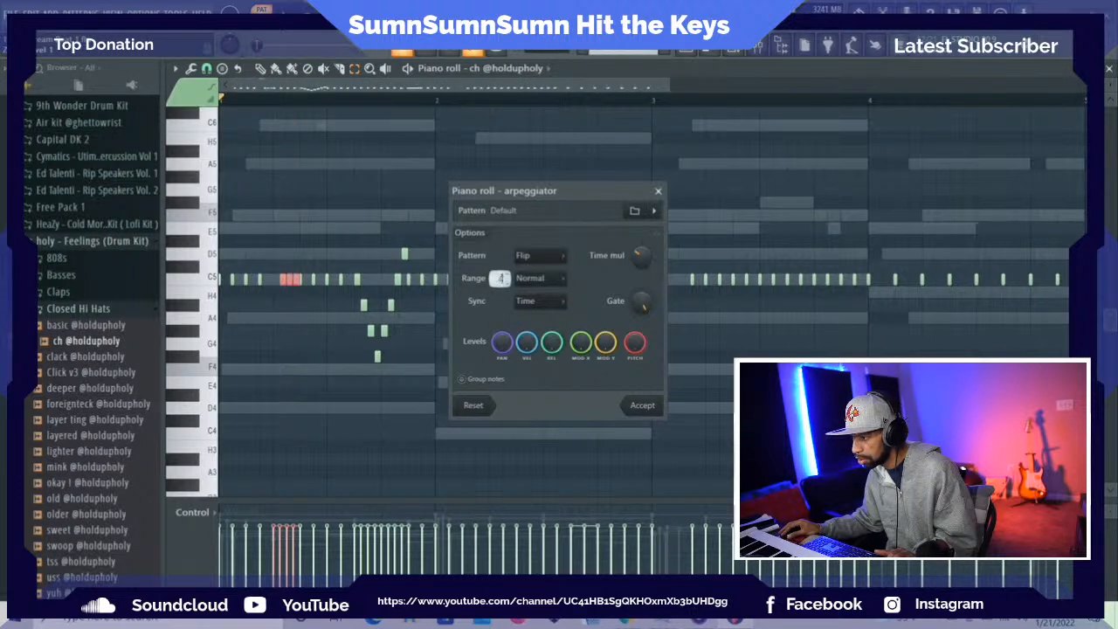
pyautogui.scroll(1, 499, 278)
pyautogui.scroll(-1, 499, 278)
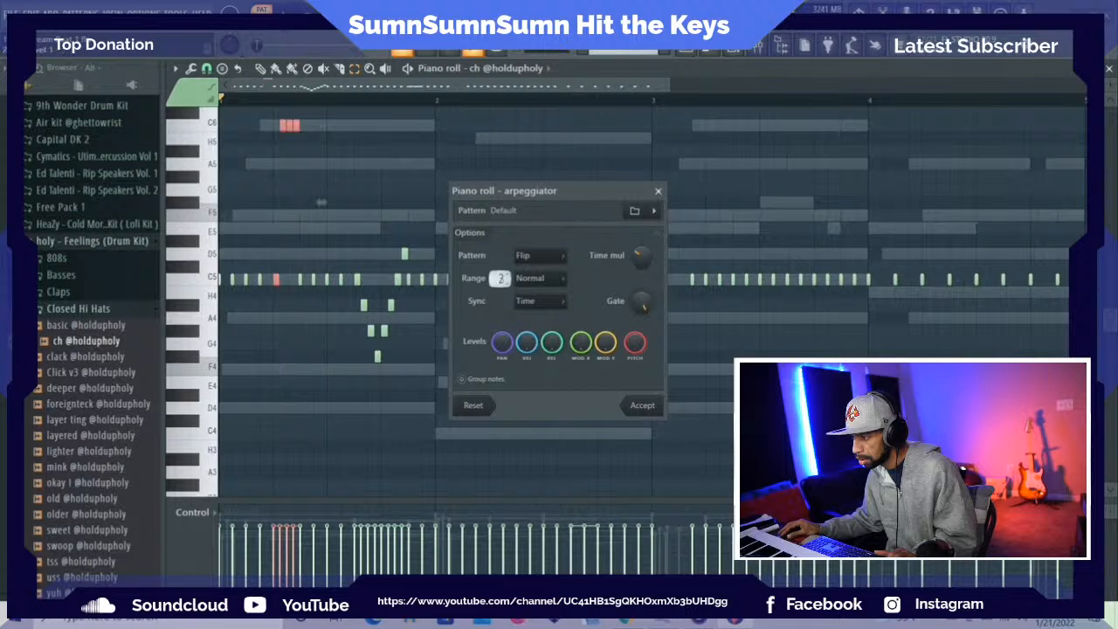
# Try the Alternate range mode with Block and Chord sync for the arpeggio on beat 2 of bar 1
pyautogui.click(547, 279)
pyautogui.click(542, 320)
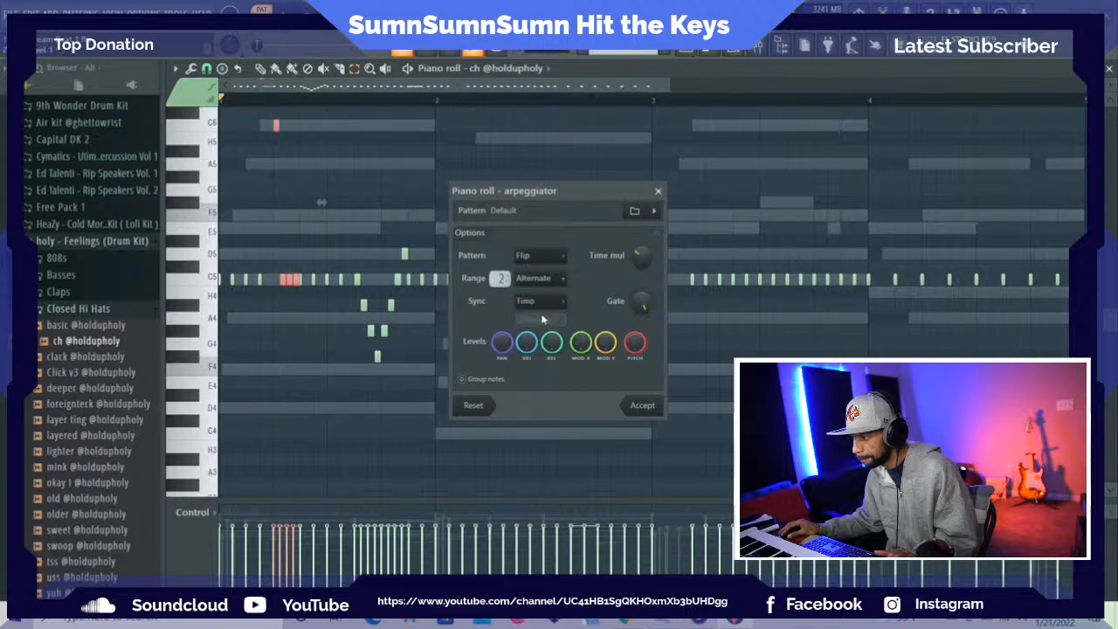
pyautogui.click(529, 302)
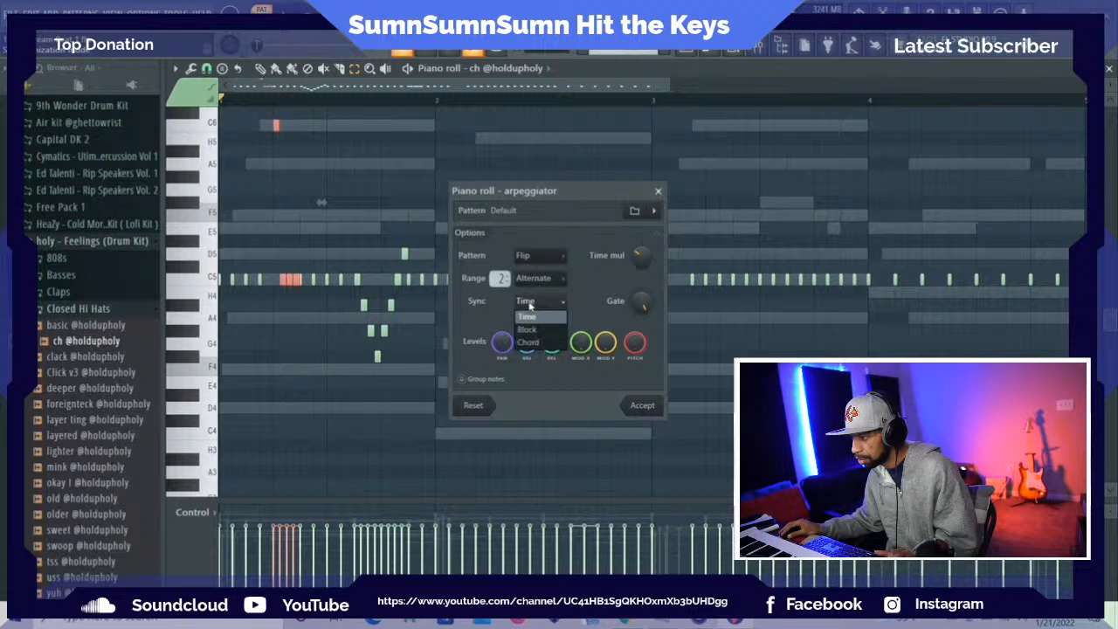
pyautogui.click(538, 329)
pyautogui.click(536, 304)
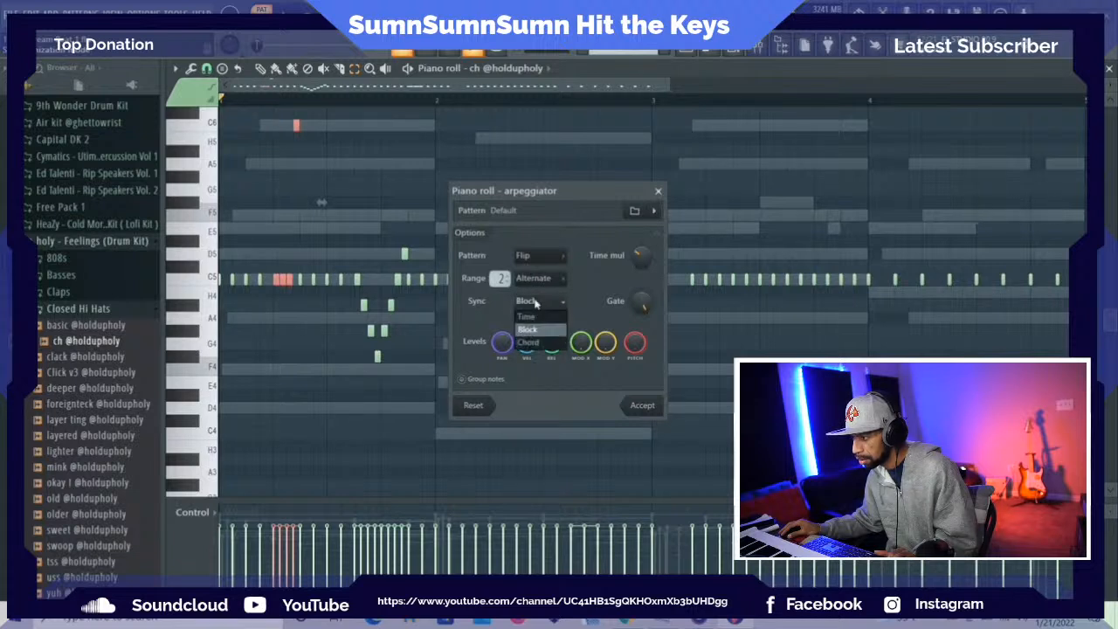
pyautogui.click(535, 342)
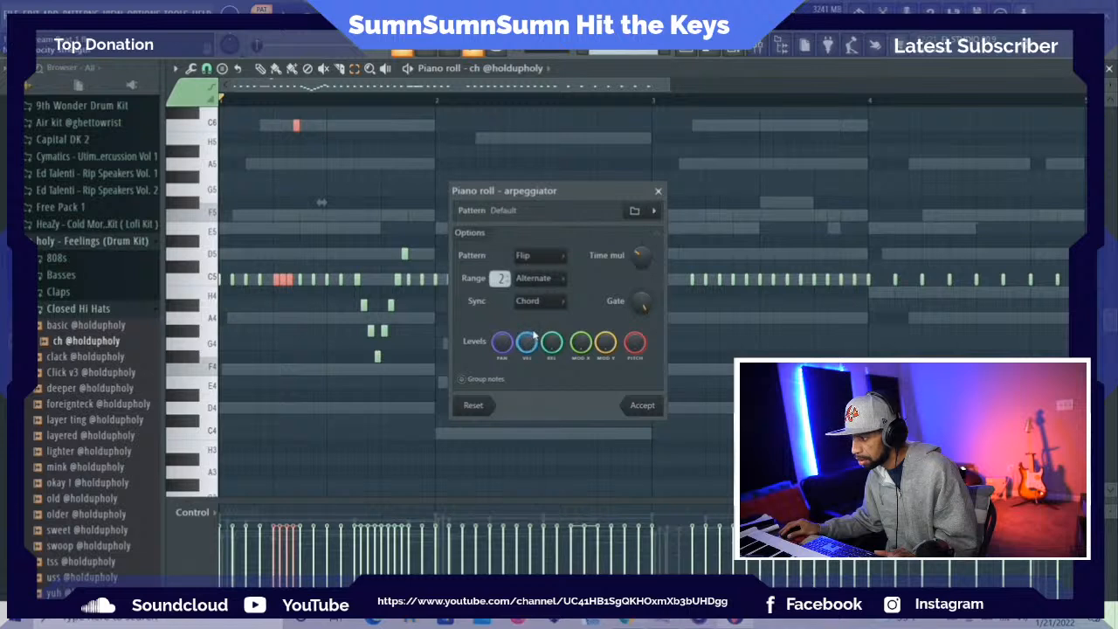
# Try a different pitch level and the Normal pattern for the arpeggio, and discard the arpeggiator changes
pyautogui.click(583, 343)
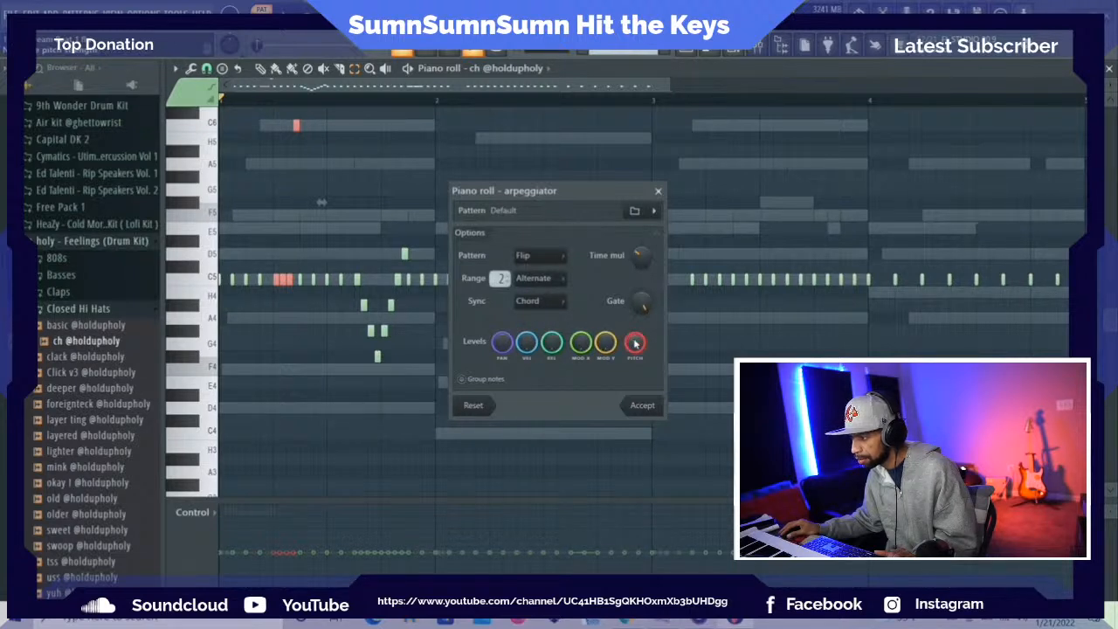
pyautogui.click(544, 257)
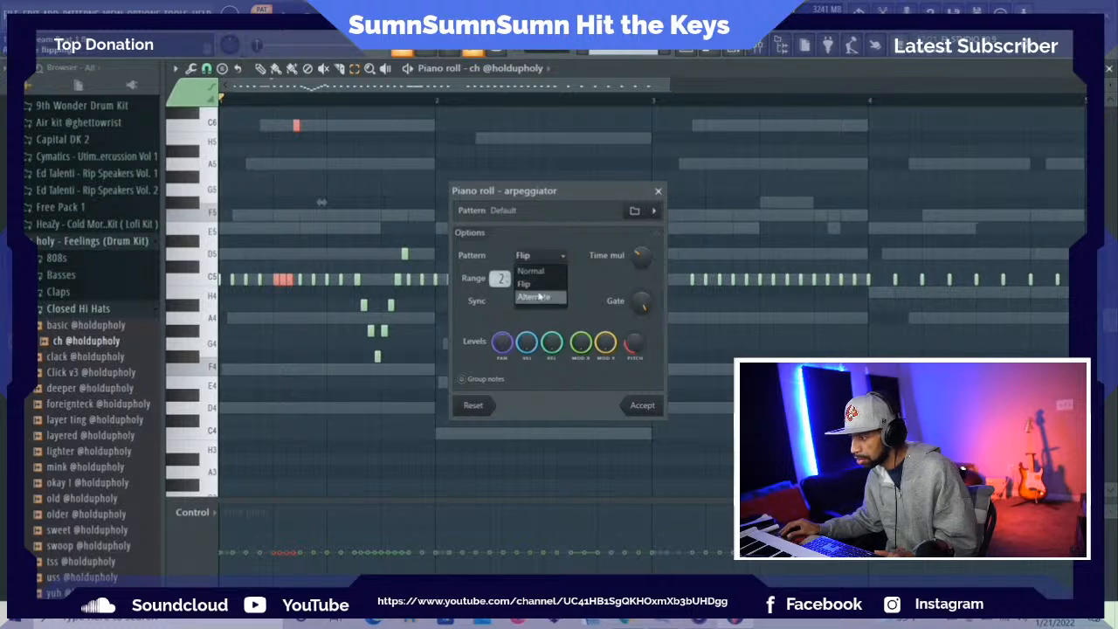
pyautogui.click(540, 272)
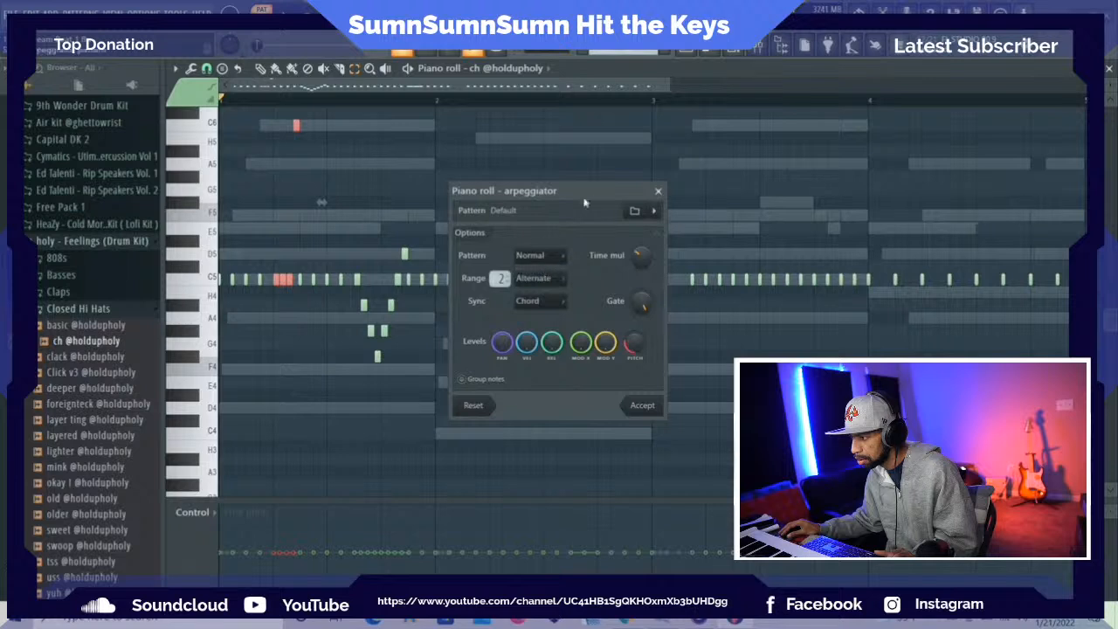
pyautogui.click(657, 191)
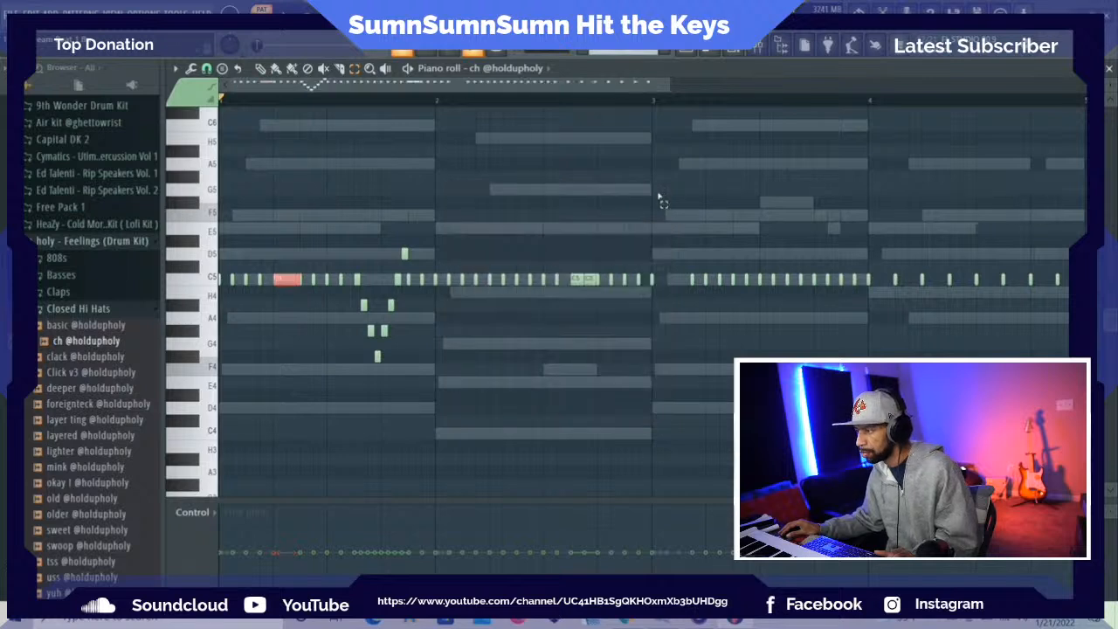
# Review the channel rack and audition the start of the hi-hat pattern
pyautogui.click(735, 55)
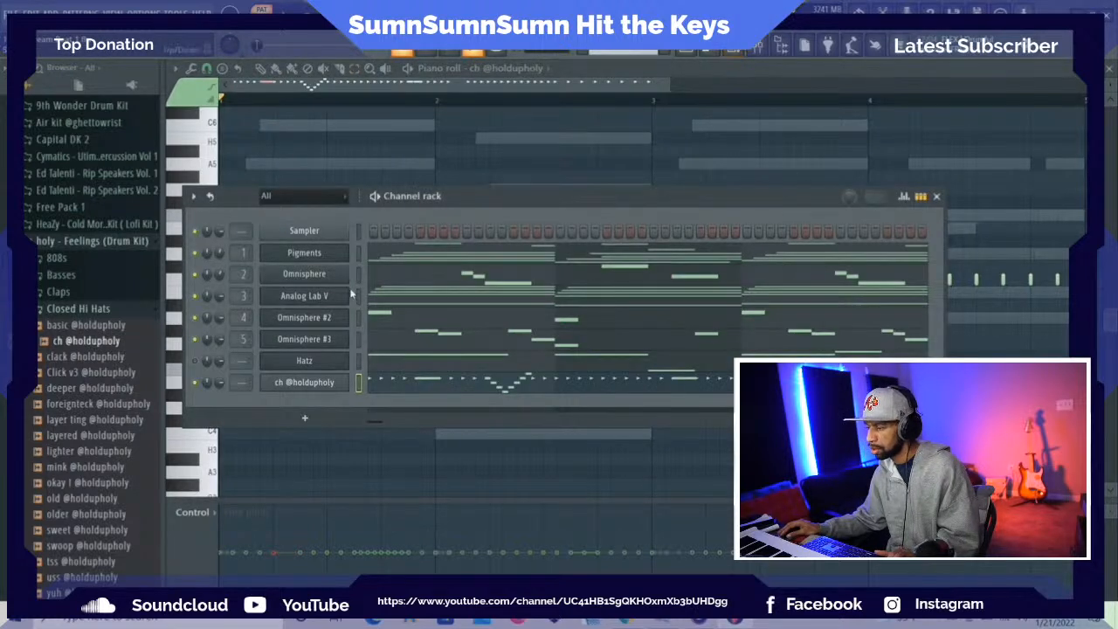
pyautogui.click(937, 196)
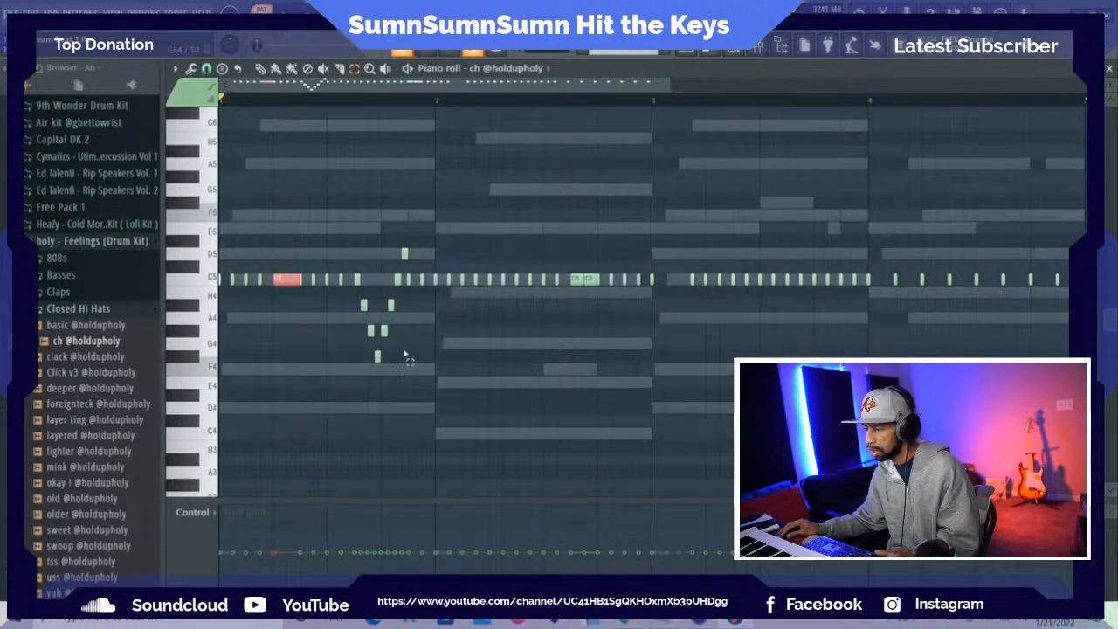
pyautogui.press('space')
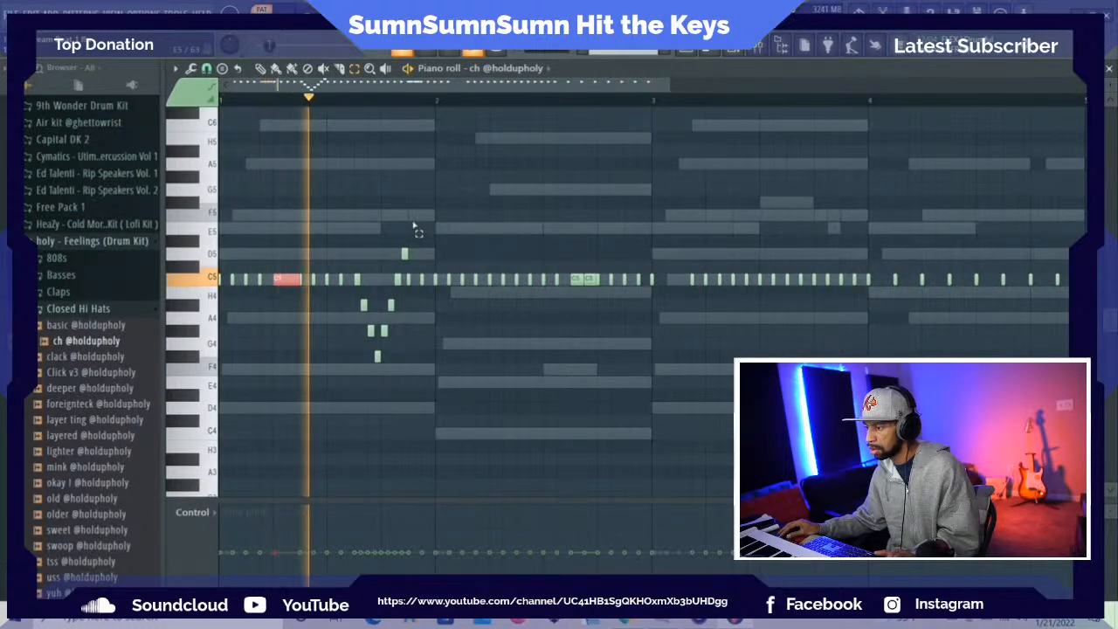
pyautogui.press('space')
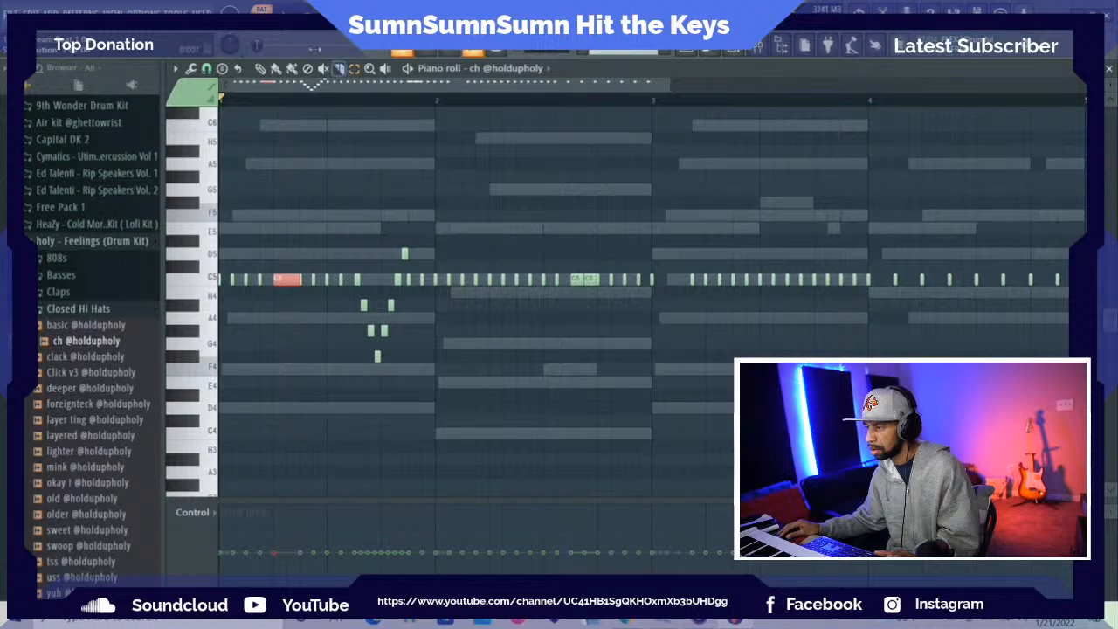
# Delete the selected long C5 note on beat 2 of bar 1, draw a two-step C5 note there again, and audition the pattern
pyautogui.click(260, 69)
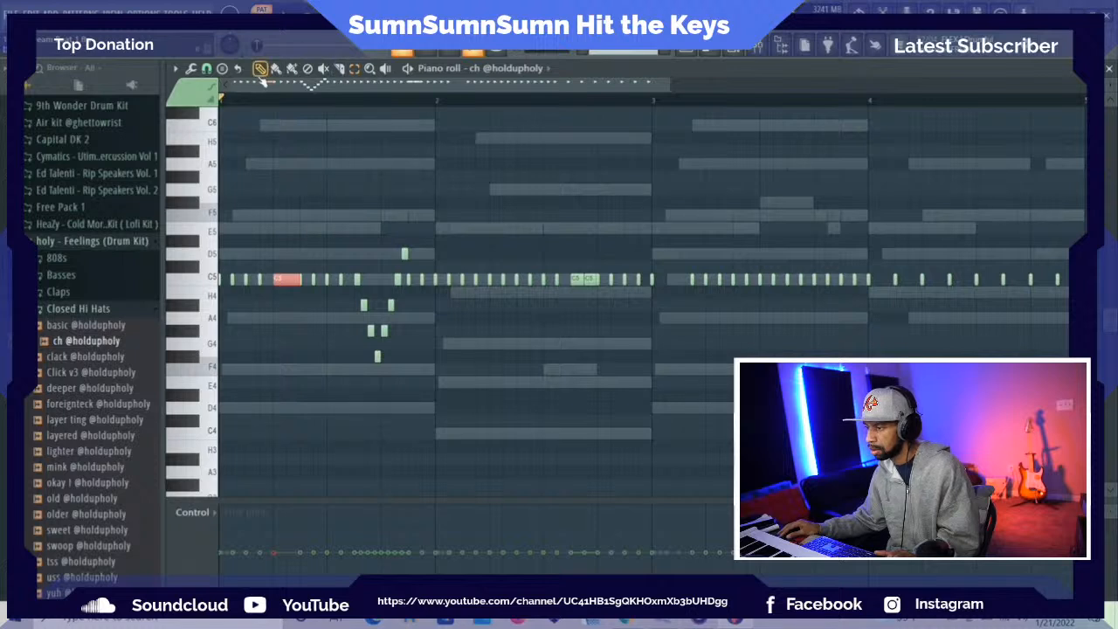
pyautogui.rightClick(286, 282)
pyautogui.click(277, 281)
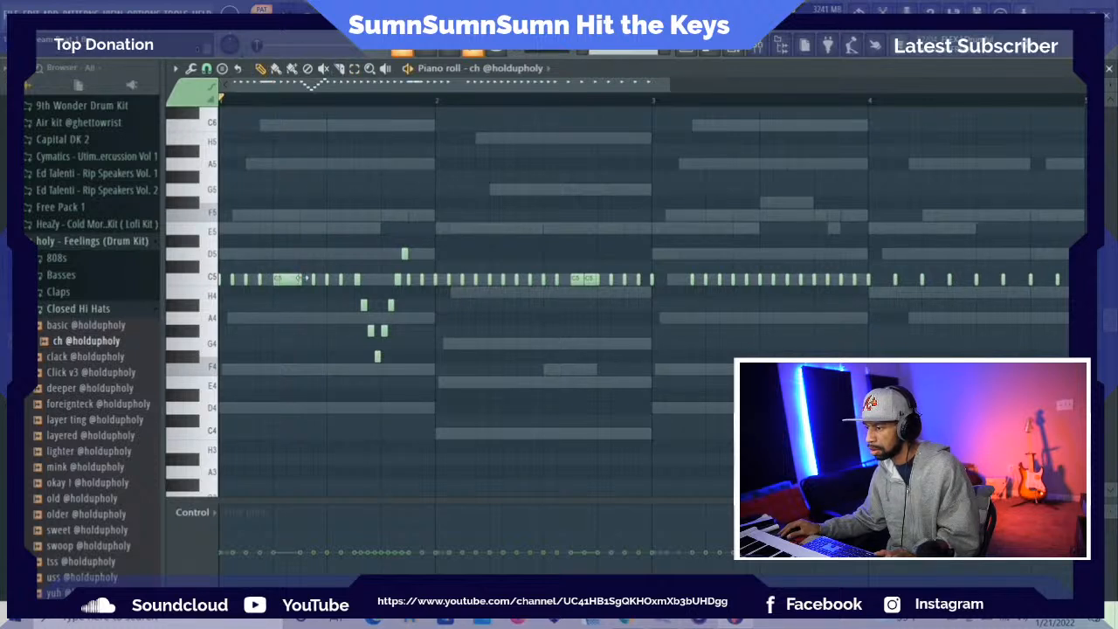
pyautogui.press('space')
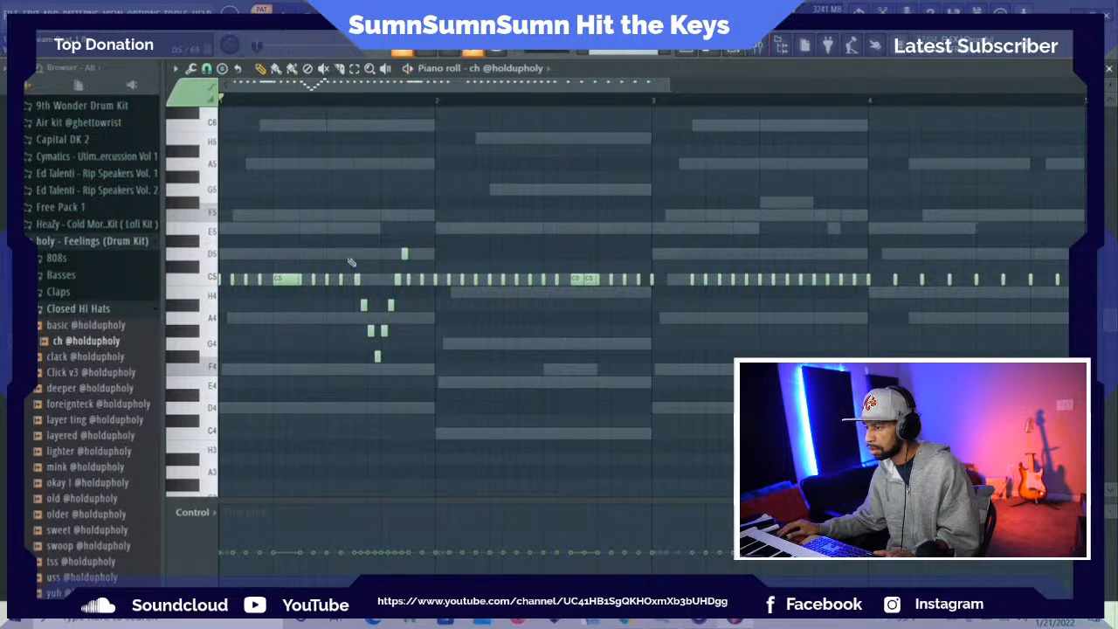
# Replace the C5 note on beat 2 of bar 1 with two short C5 notes at the regular hi-hat spacing
pyautogui.rightClick(286, 281)
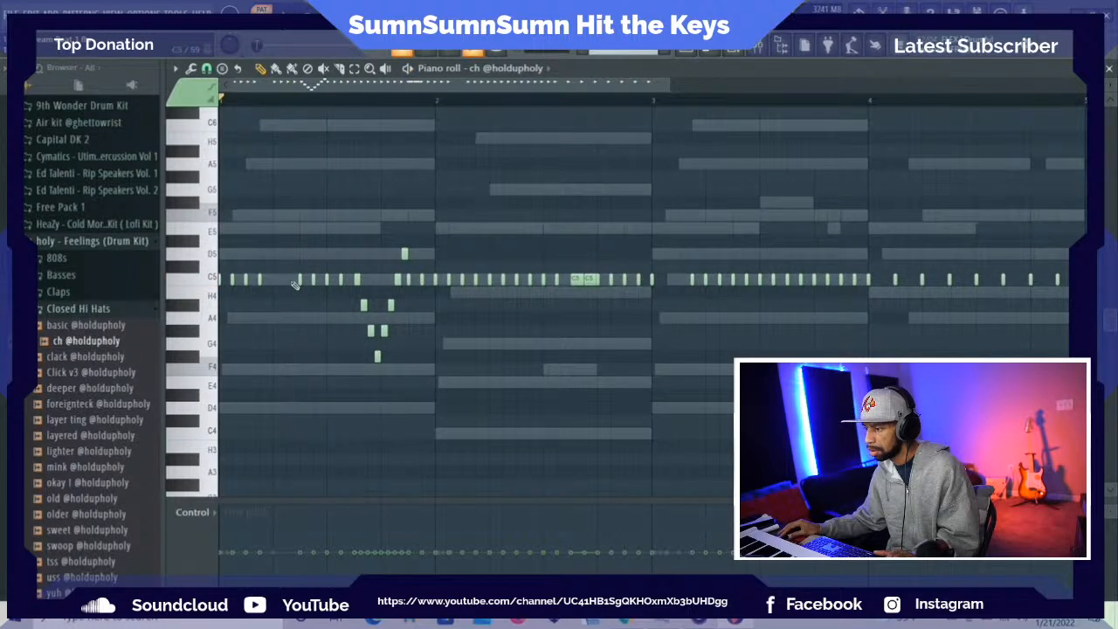
pyautogui.click(277, 284)
pyautogui.click(289, 283)
pyautogui.press('F6')
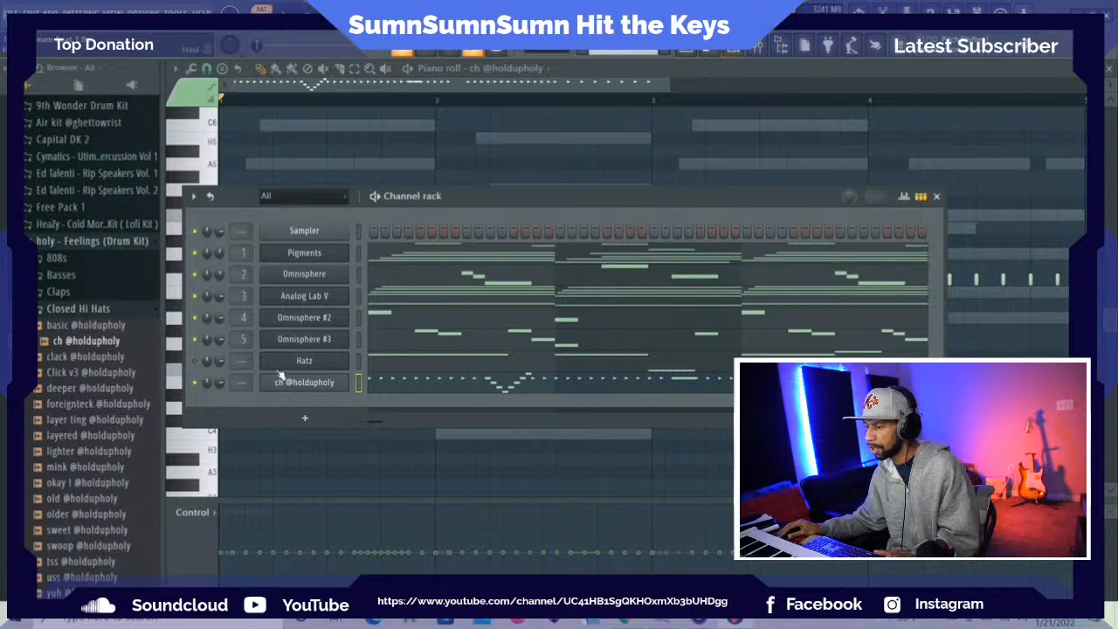
pyautogui.moveTo(243, 382); pyautogui.dragTo(244, 371)
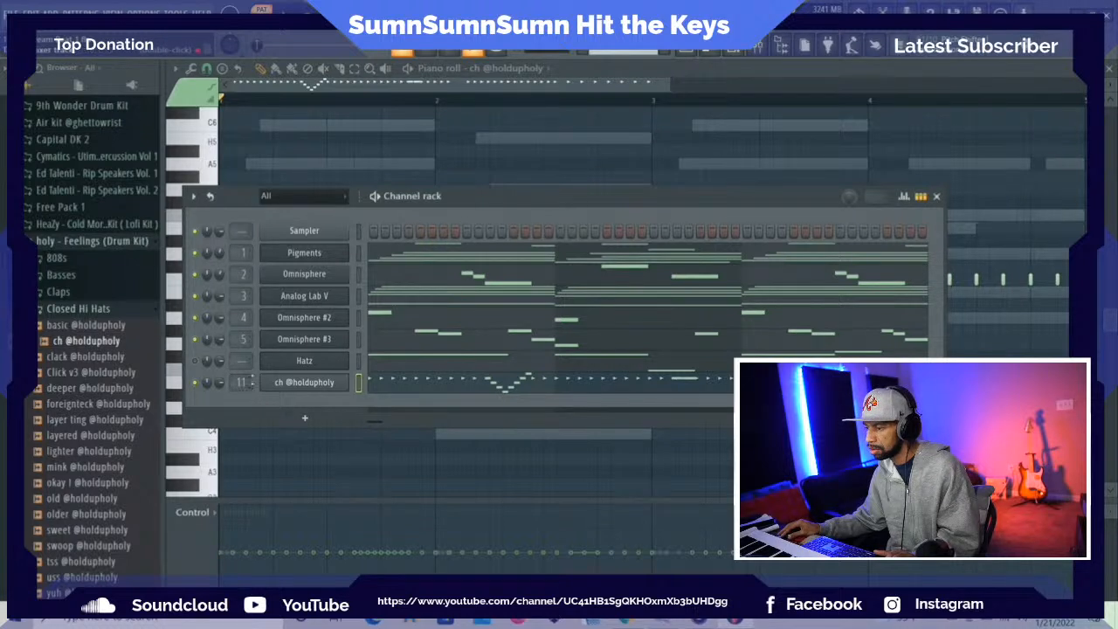
pyautogui.click(760, 51)
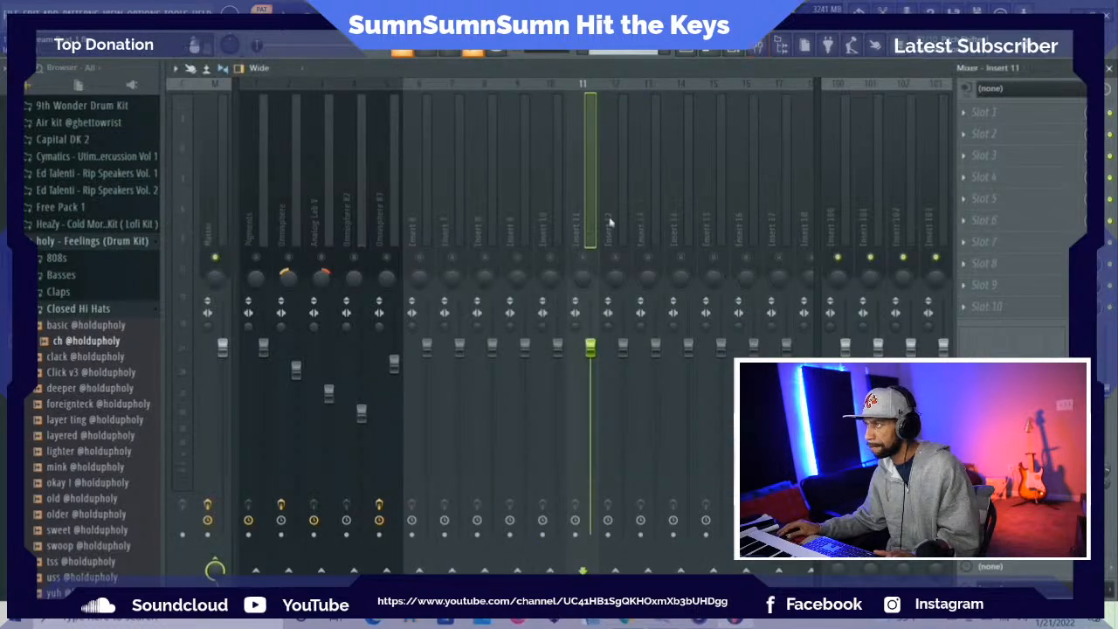
pyautogui.click(585, 265)
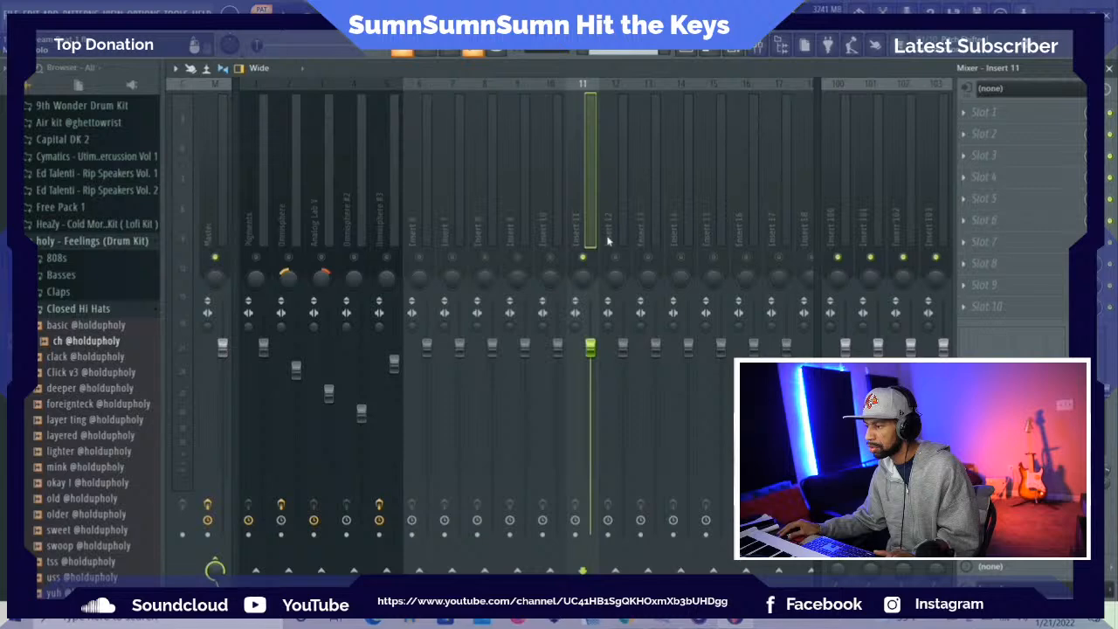
pyautogui.press('space')
# Load Fruity Delay 3 into the first effect slot of Insert 11 and apply its Ping pong preset
pyautogui.click(963, 113)
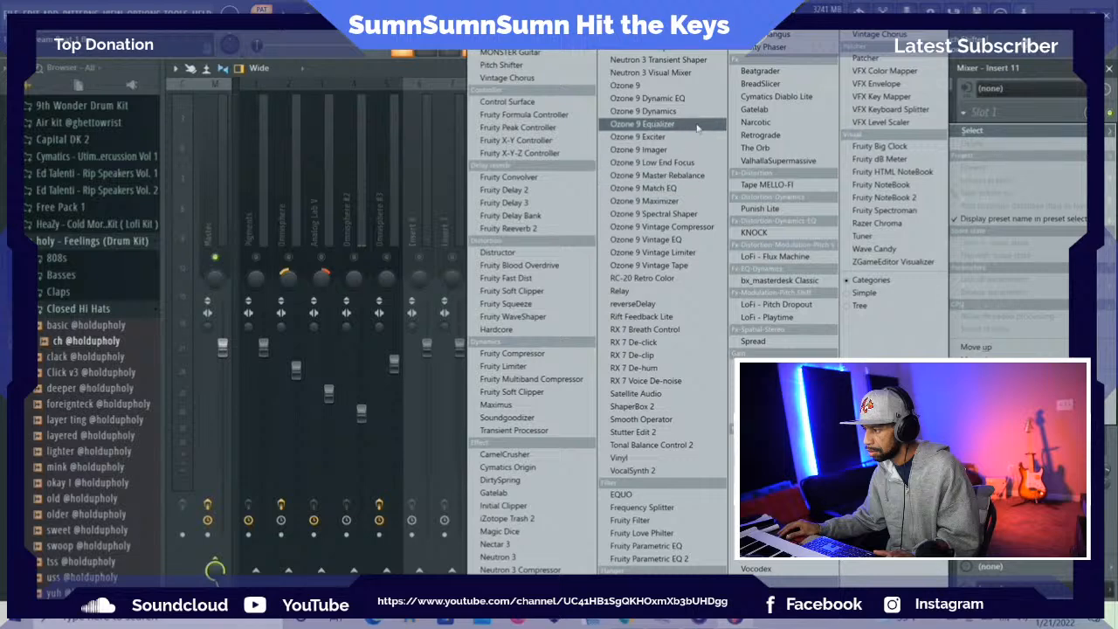
pyautogui.click(575, 205)
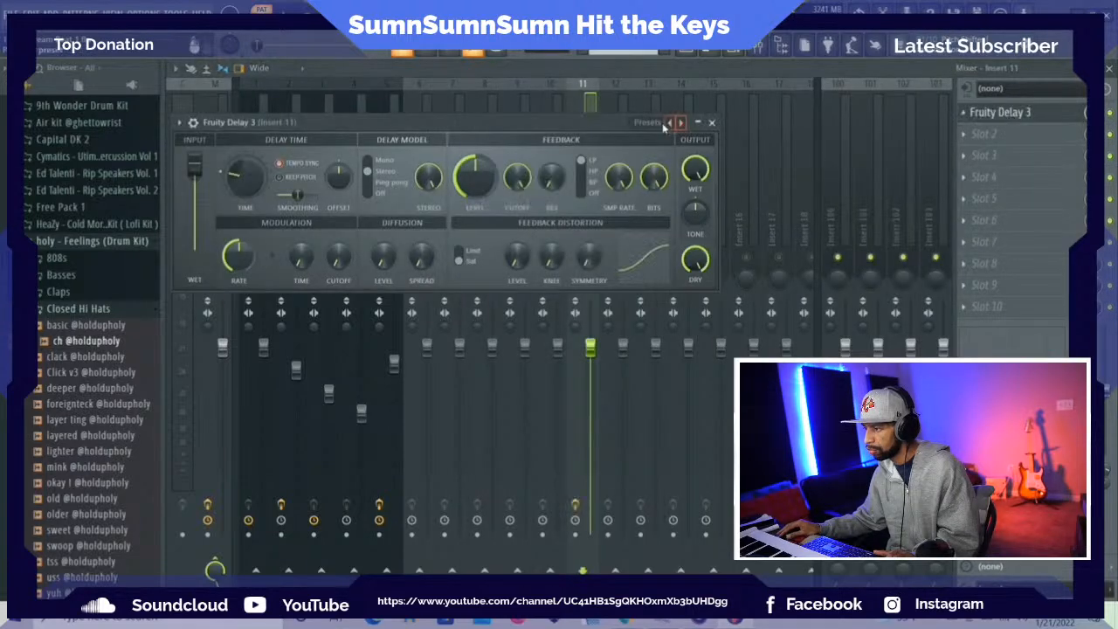
pyautogui.click(658, 125)
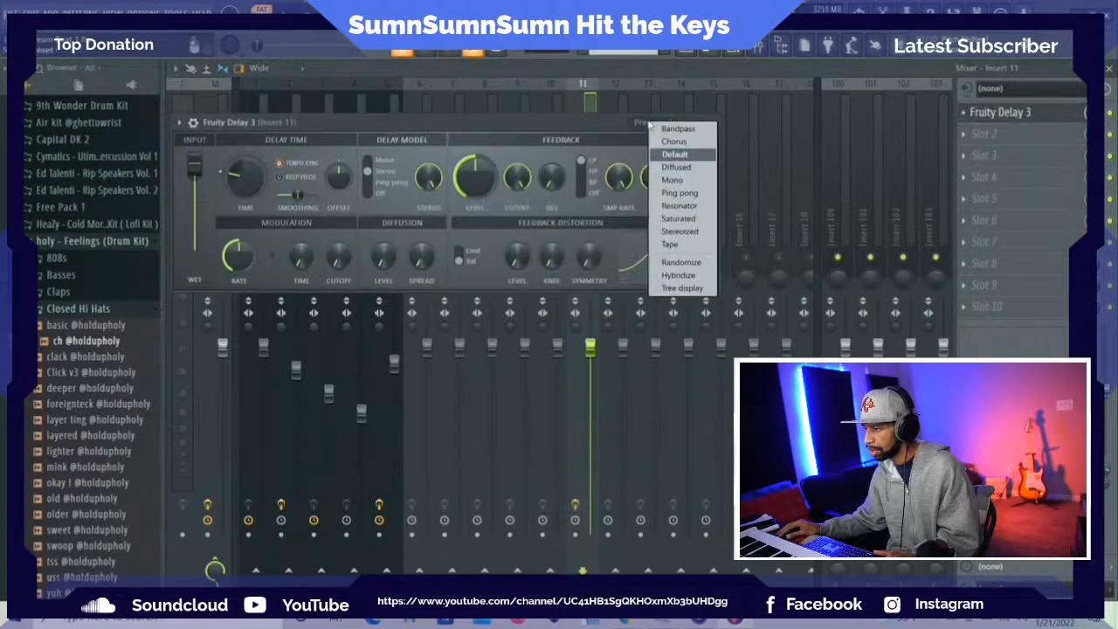
pyautogui.click(674, 194)
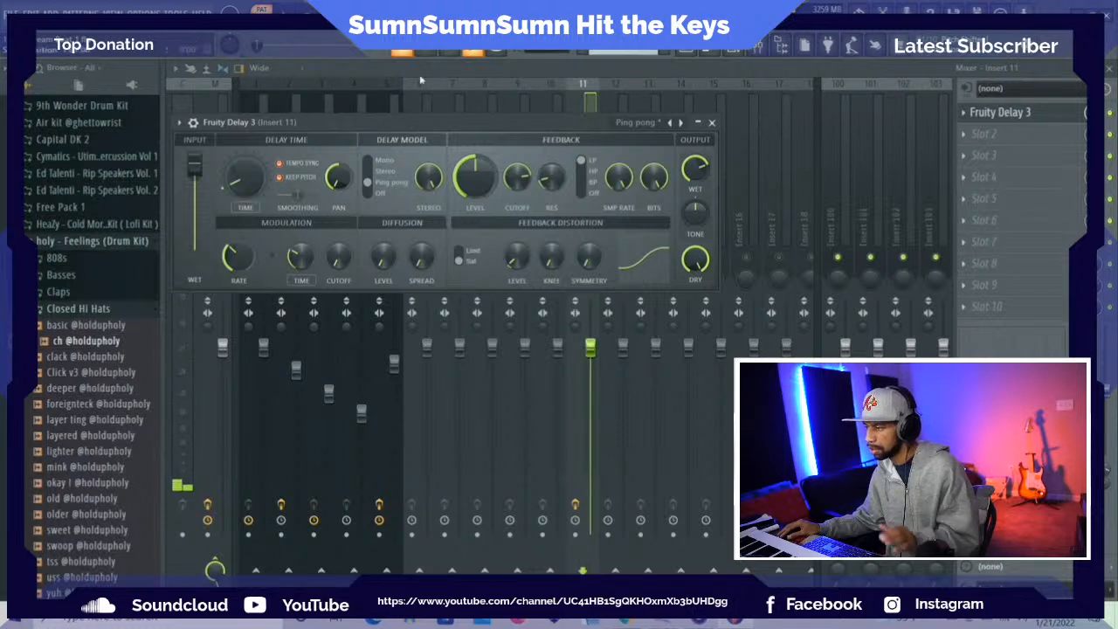
pyautogui.click(712, 123)
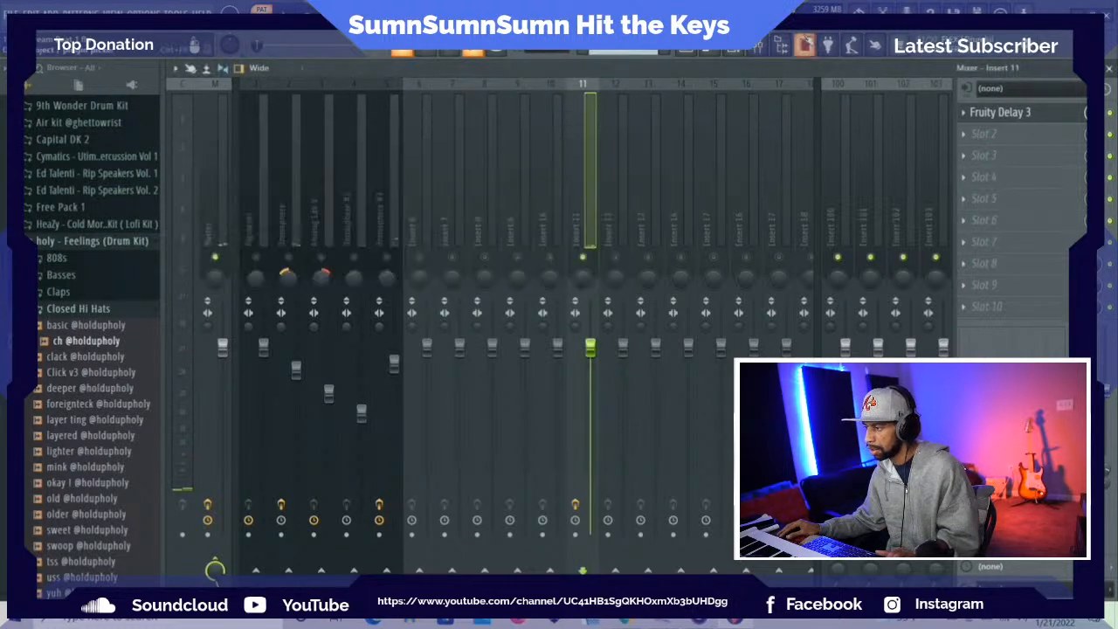
pyautogui.click(732, 55)
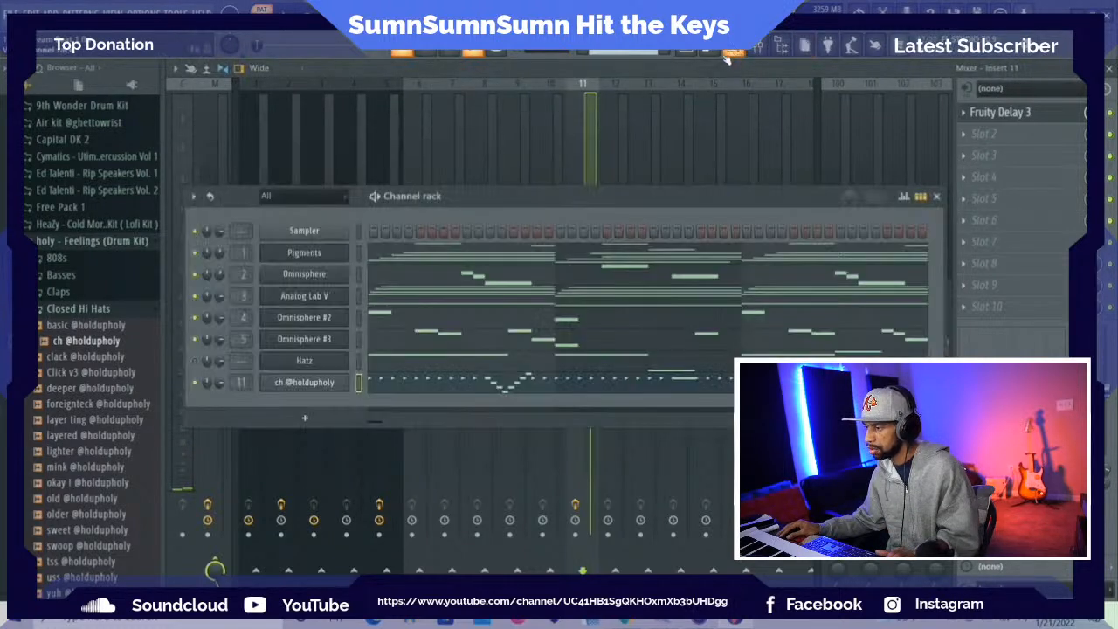
pyautogui.click(428, 383)
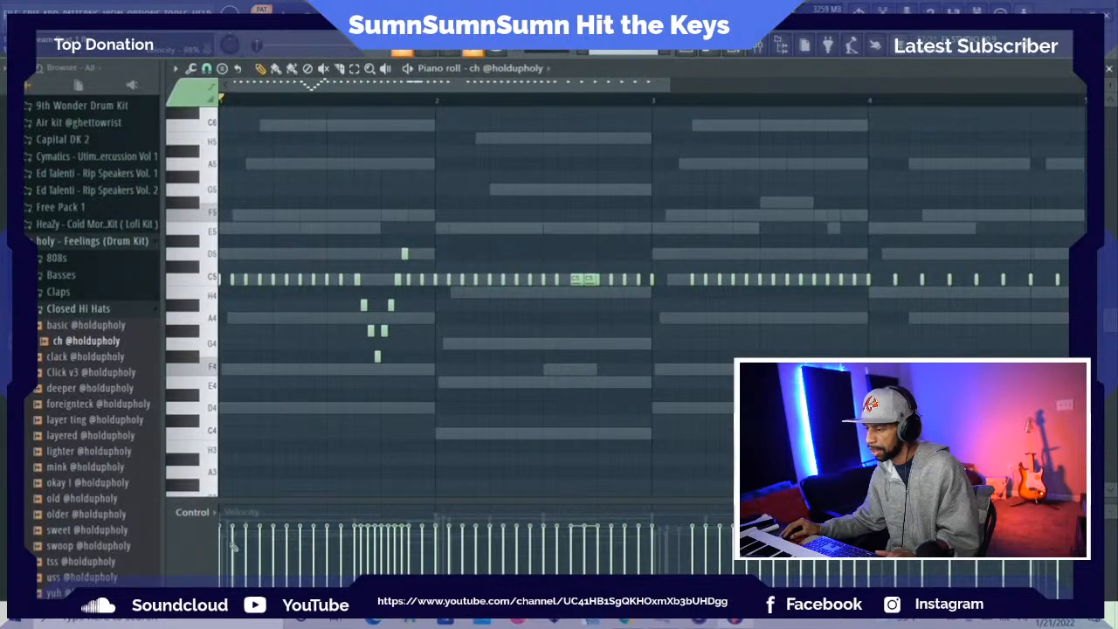
pyautogui.click(208, 513)
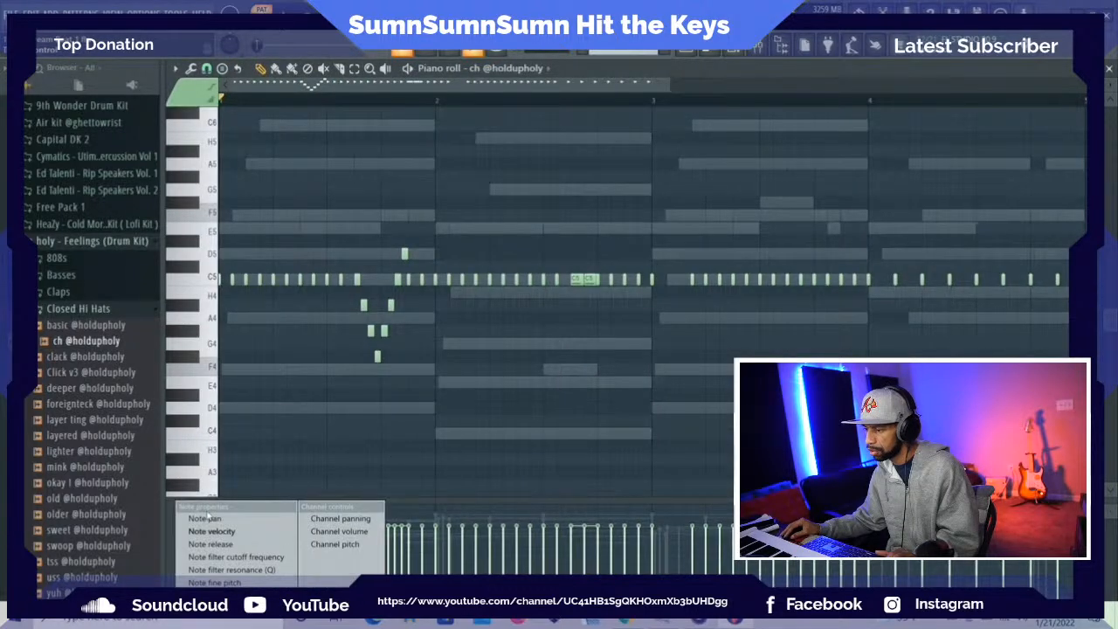
pyautogui.click(239, 520)
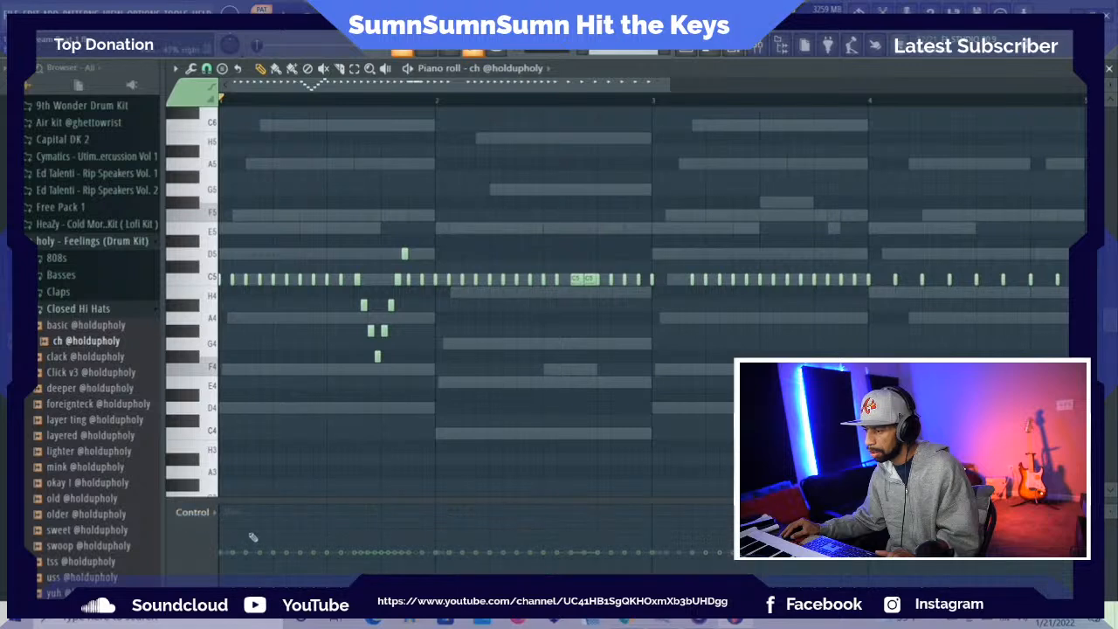
pyautogui.moveTo(232, 553)
pyautogui.mouseDown()
pyautogui.moveTo(282, 584)
pyautogui.moveTo(494, 523)
pyautogui.moveTo(696, 524)
pyautogui.moveTo(981, 576)
pyautogui.mouseUp()
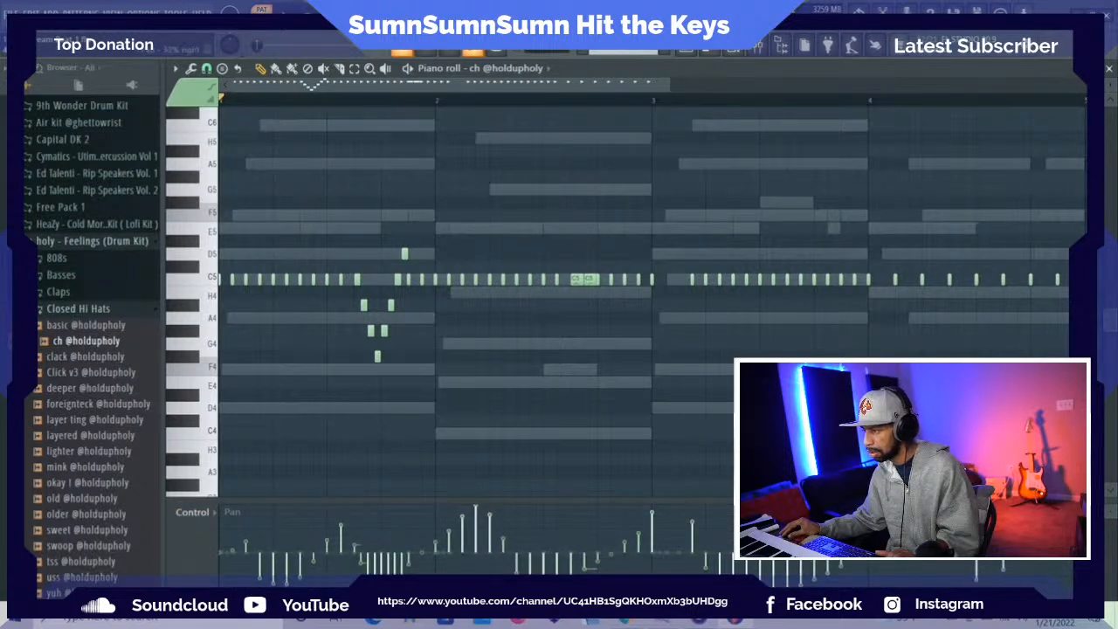
pyautogui.press('space')
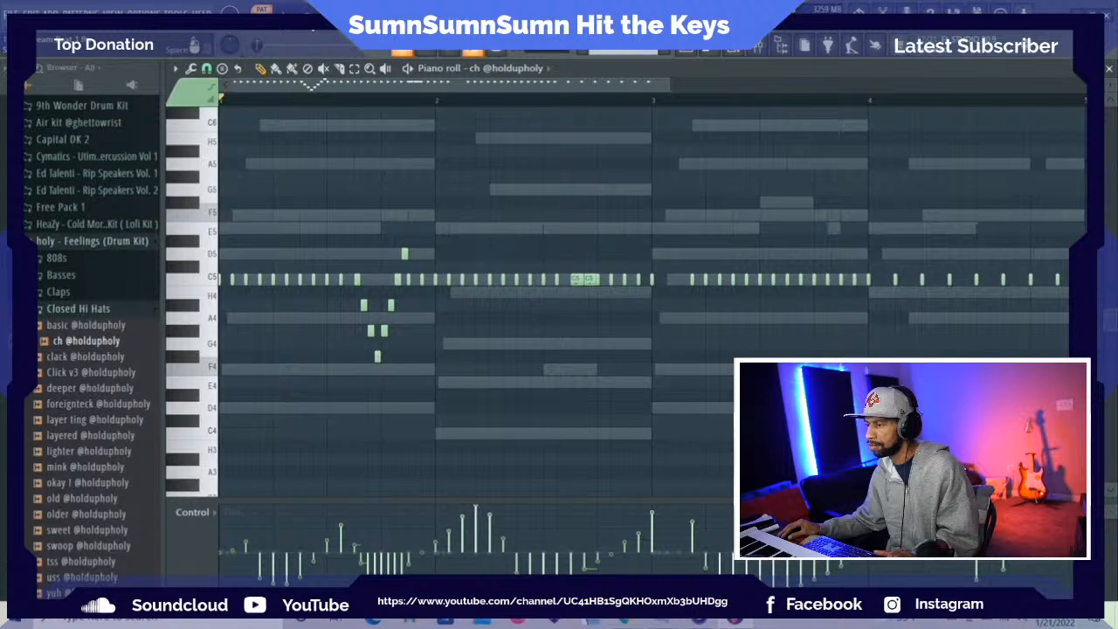
pyautogui.click(747, 58)
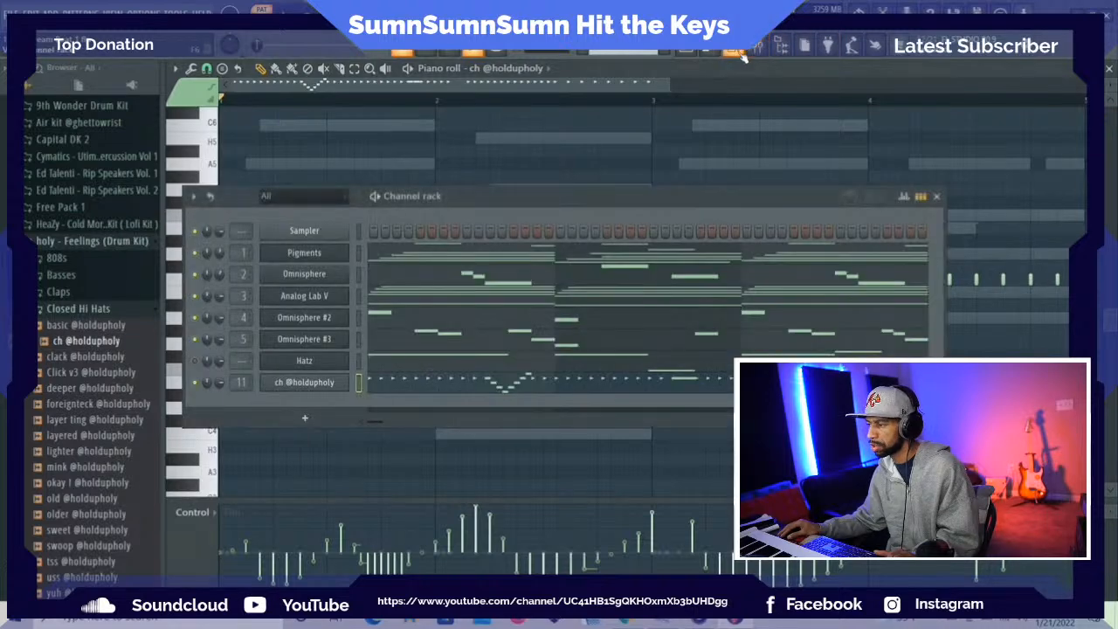
pyautogui.rightClick(303, 382)
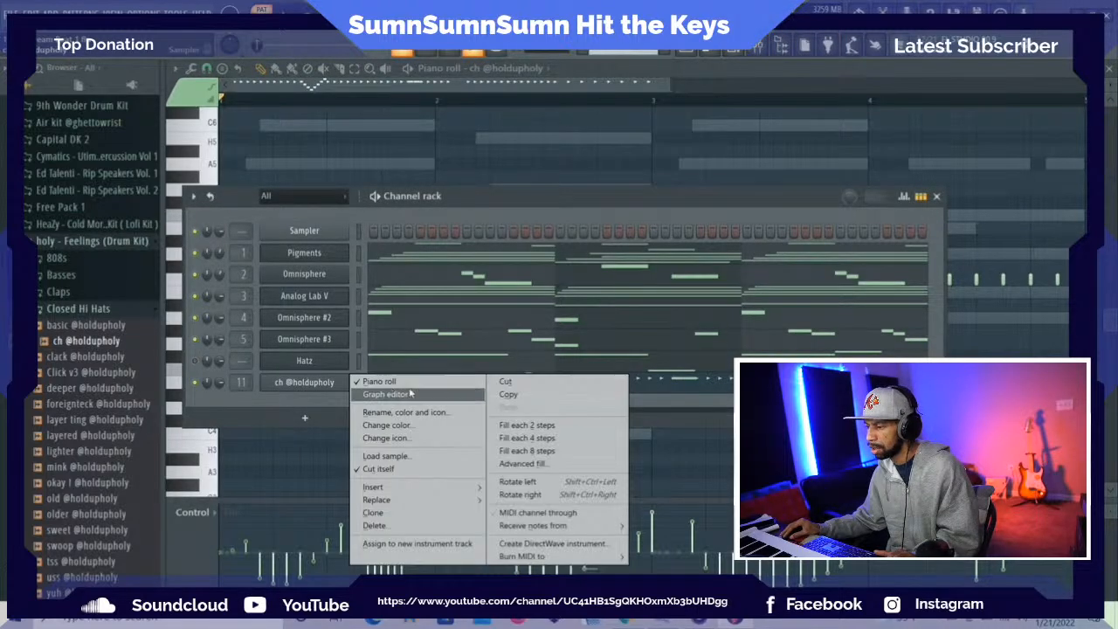
pyautogui.click(446, 527)
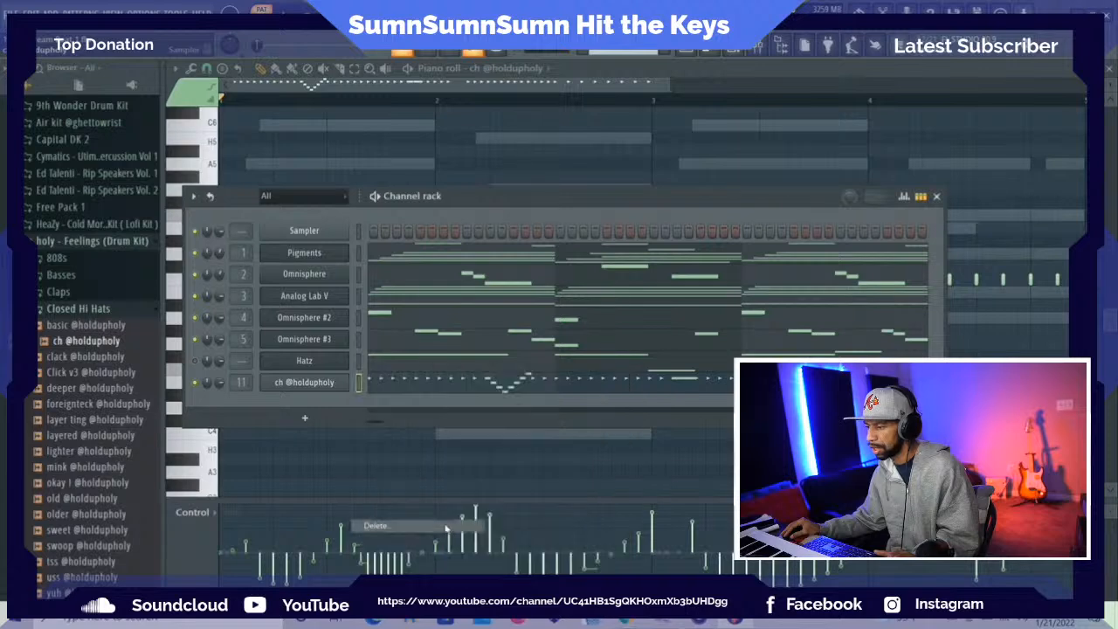
pyautogui.click(602, 358)
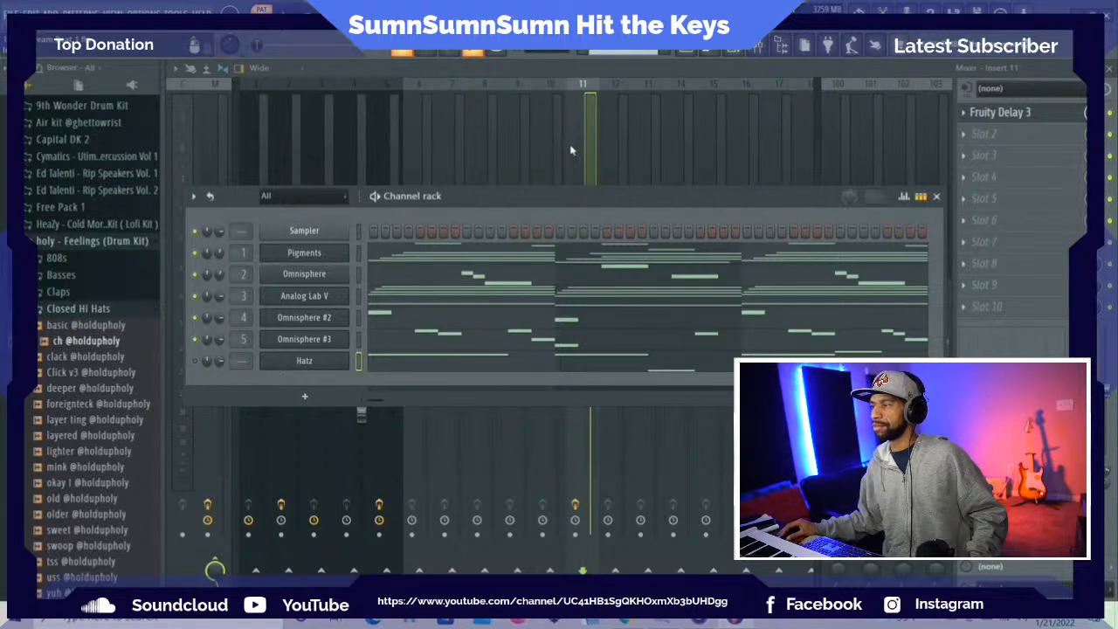
# Move the channel rack clear of the mixer faders and save the project
pyautogui.moveTo(600, 213); pyautogui.dragTo(590, 87)
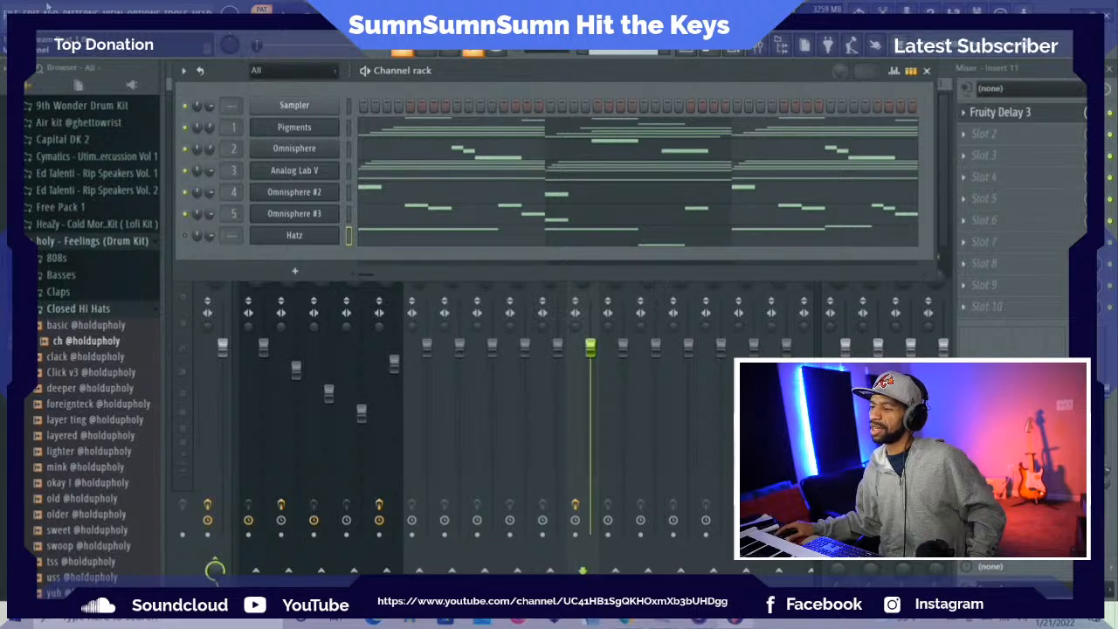
pyautogui.click(10, 14)
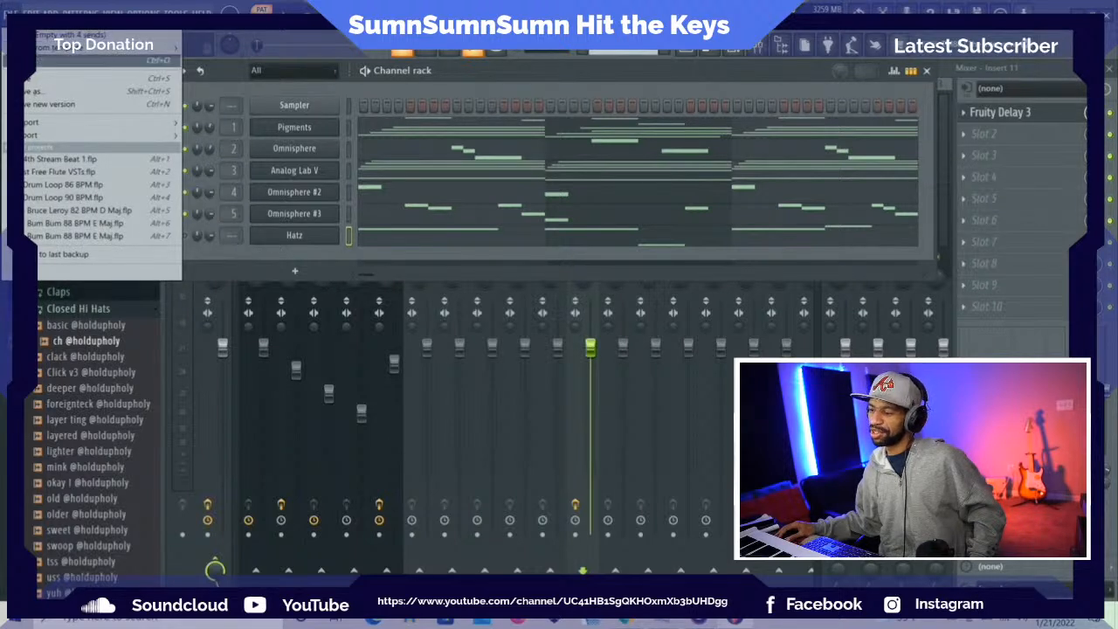
pyautogui.click(35, 80)
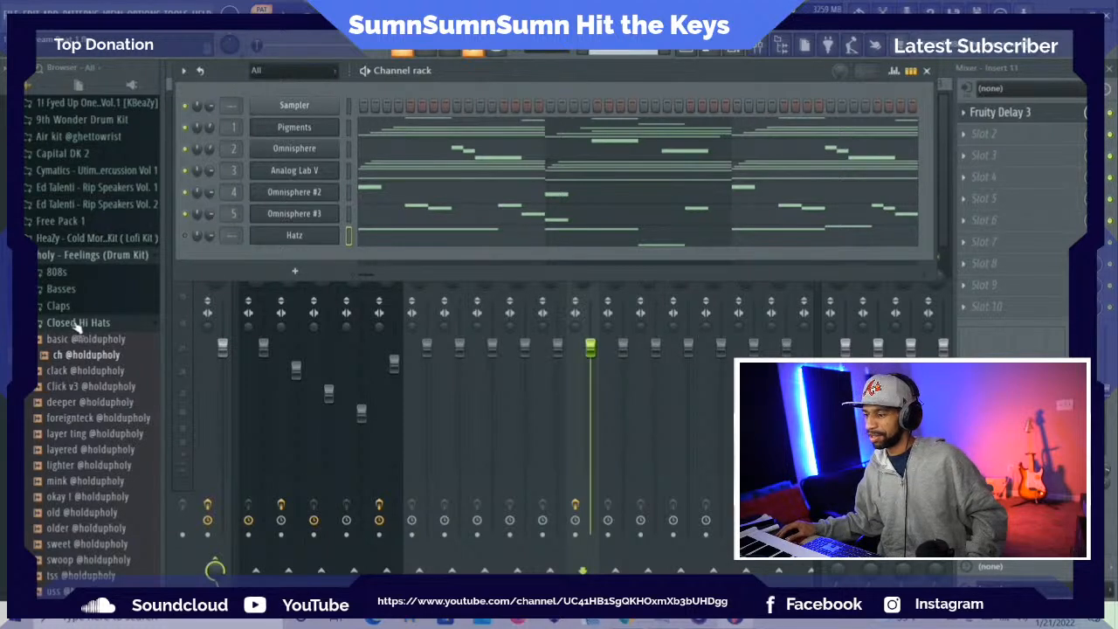
pyautogui.scroll(4, 63, 255)
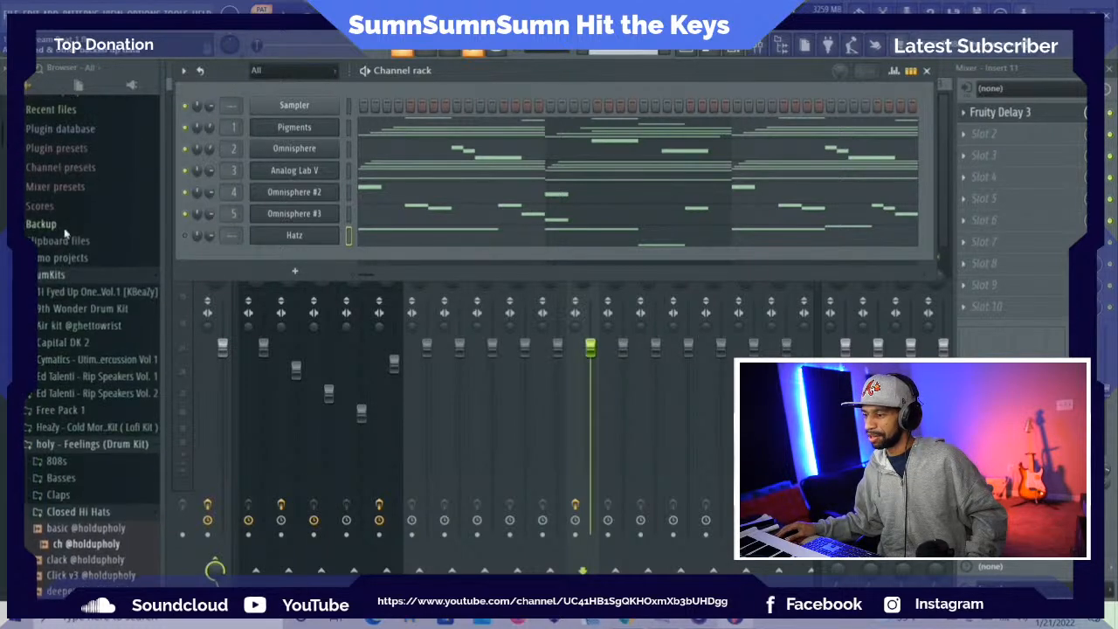
pyautogui.click(95, 325)
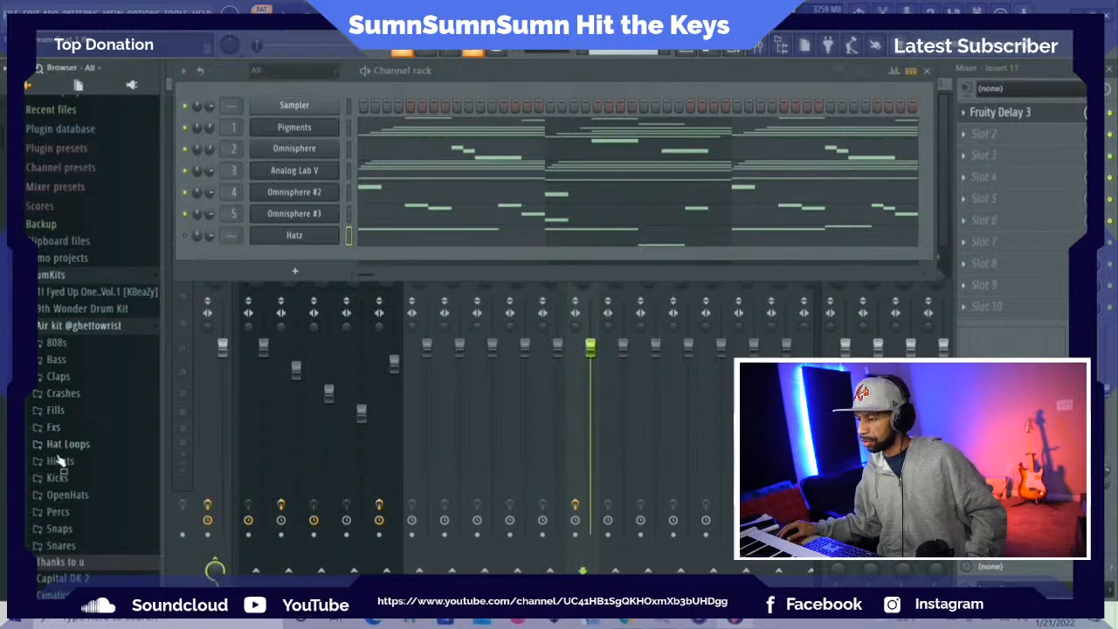
pyautogui.click(60, 545)
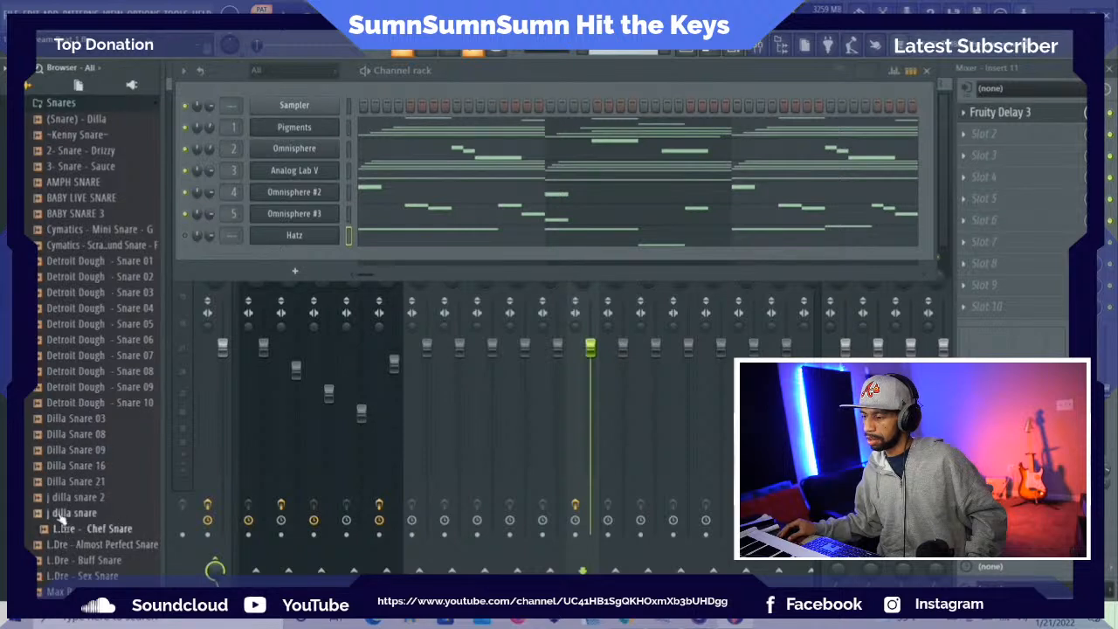
pyautogui.scroll(-2, 65, 511)
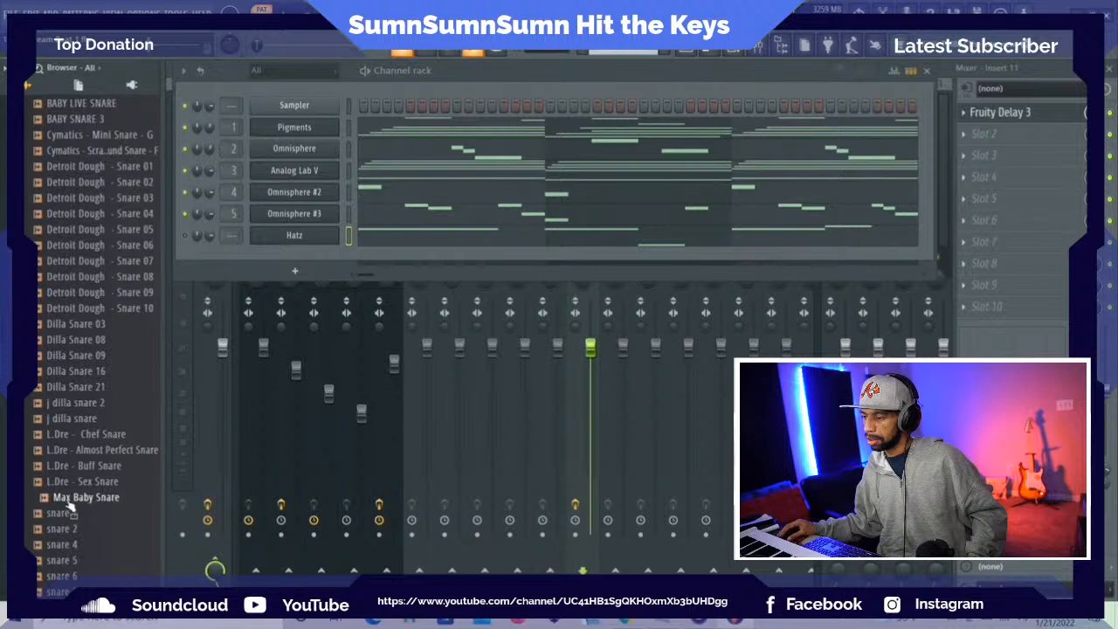
pyautogui.scroll(-4, 72, 514)
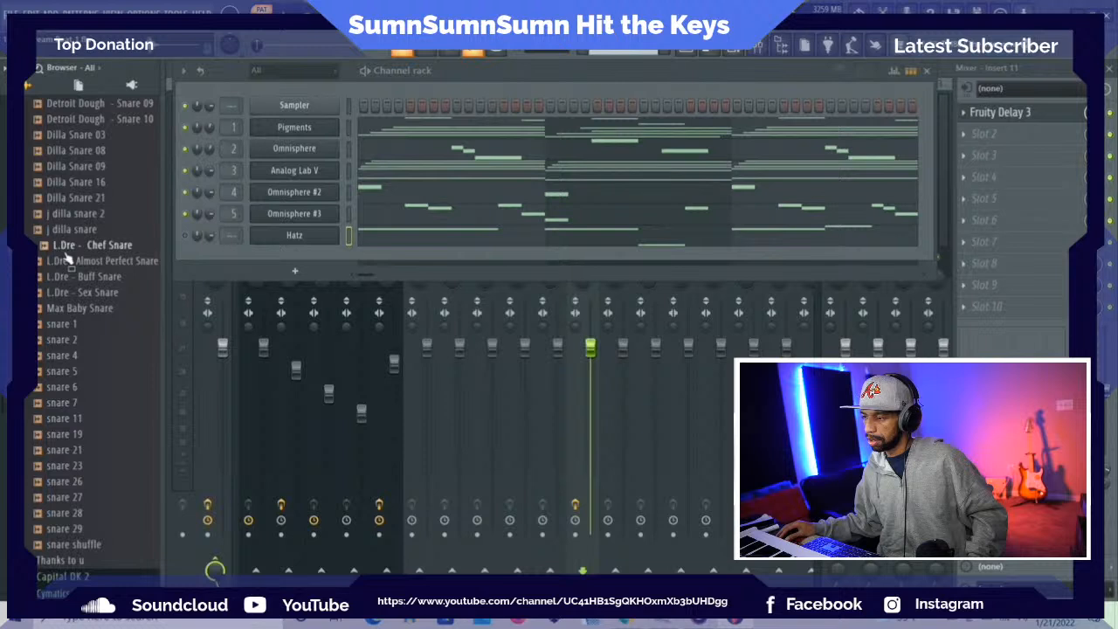
pyautogui.moveTo(66, 255); pyautogui.dragTo(267, 258)
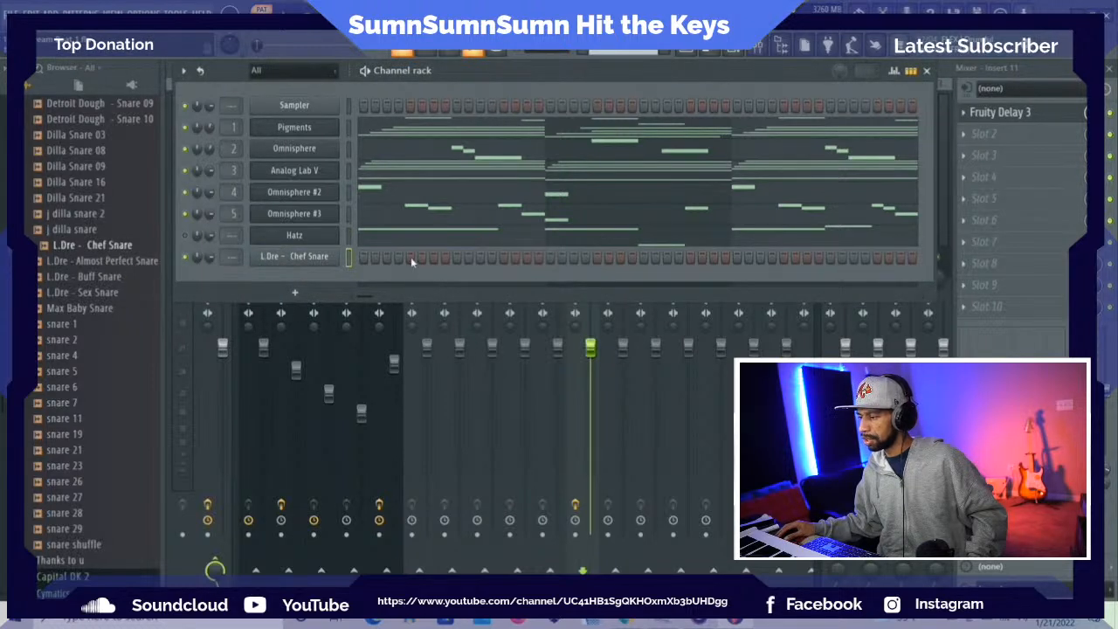
# Place Chef Snare hits on steps 5, 13 and 21 and play the loop with all mixer tracks enabled
pyautogui.click(503, 256)
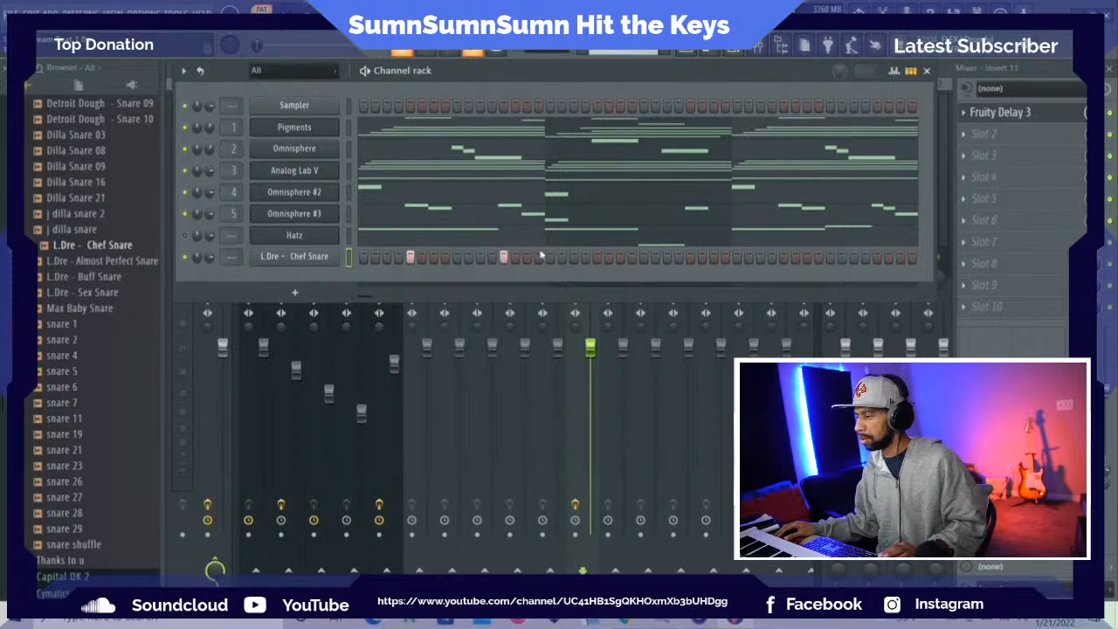
pyautogui.press('space')
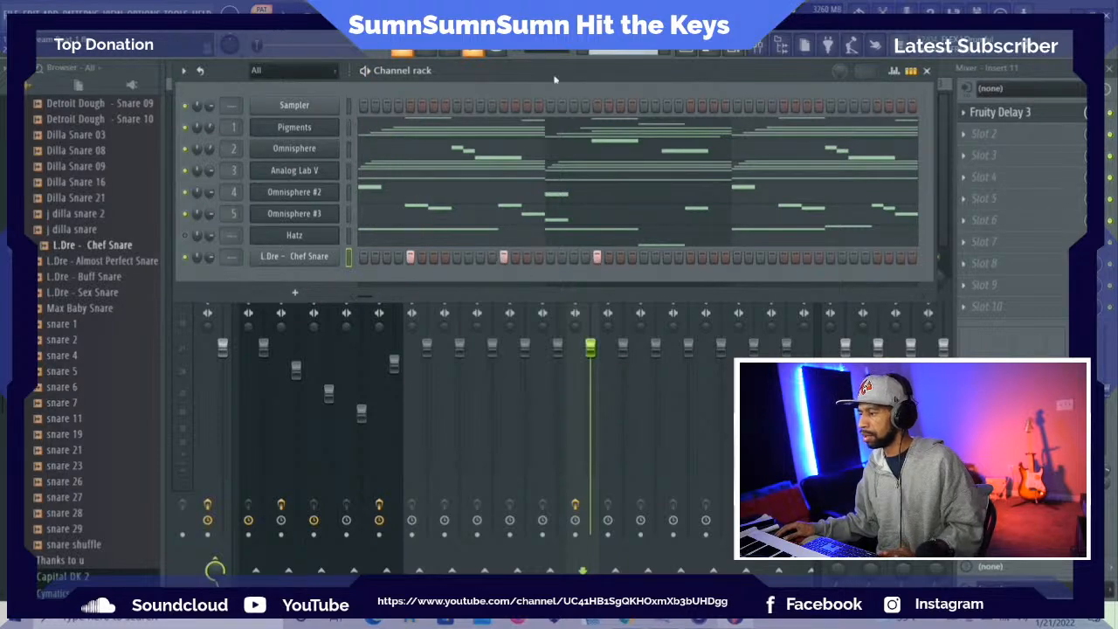
pyautogui.moveTo(551, 72); pyautogui.dragTo(655, 312)
pyautogui.press('F6')
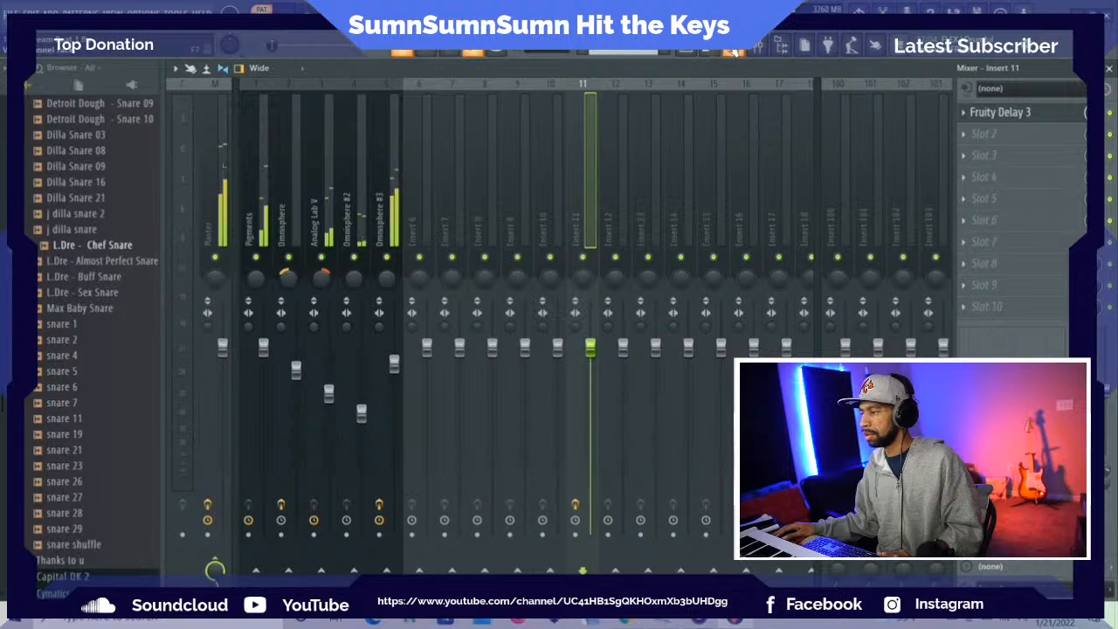
pyautogui.press('F6')
pyautogui.moveTo(578, 317); pyautogui.dragTo(467, 100)
# Continue the Chef Snare pattern to the loop's end with hits on steps 29, 37, 45, 53 and 61
pyautogui.click(684, 280)
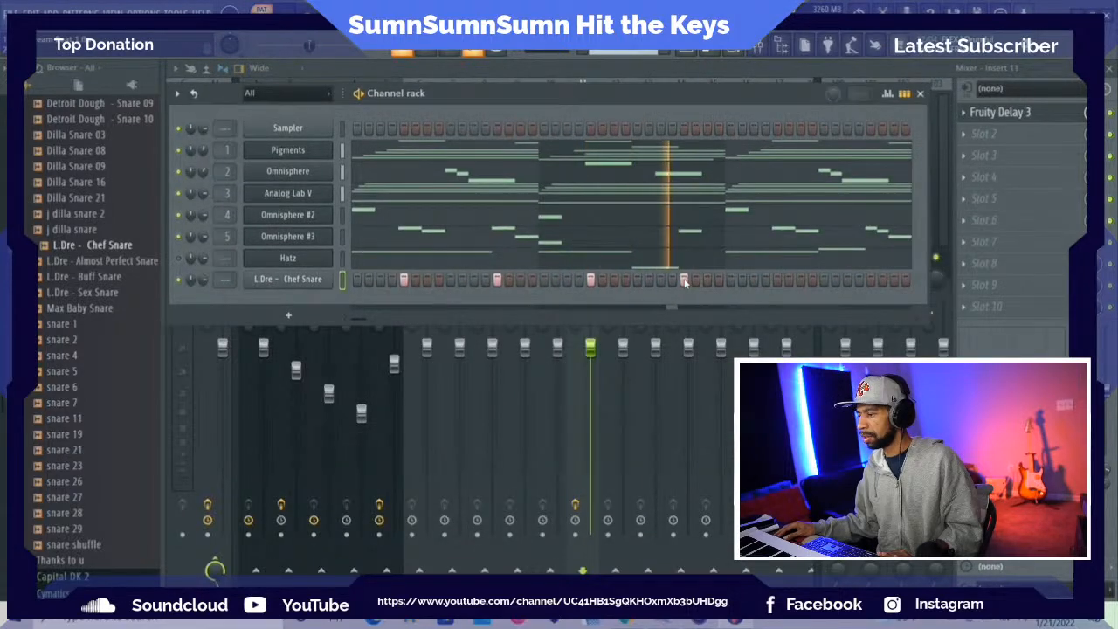
pyautogui.click(777, 280)
pyautogui.click(869, 279)
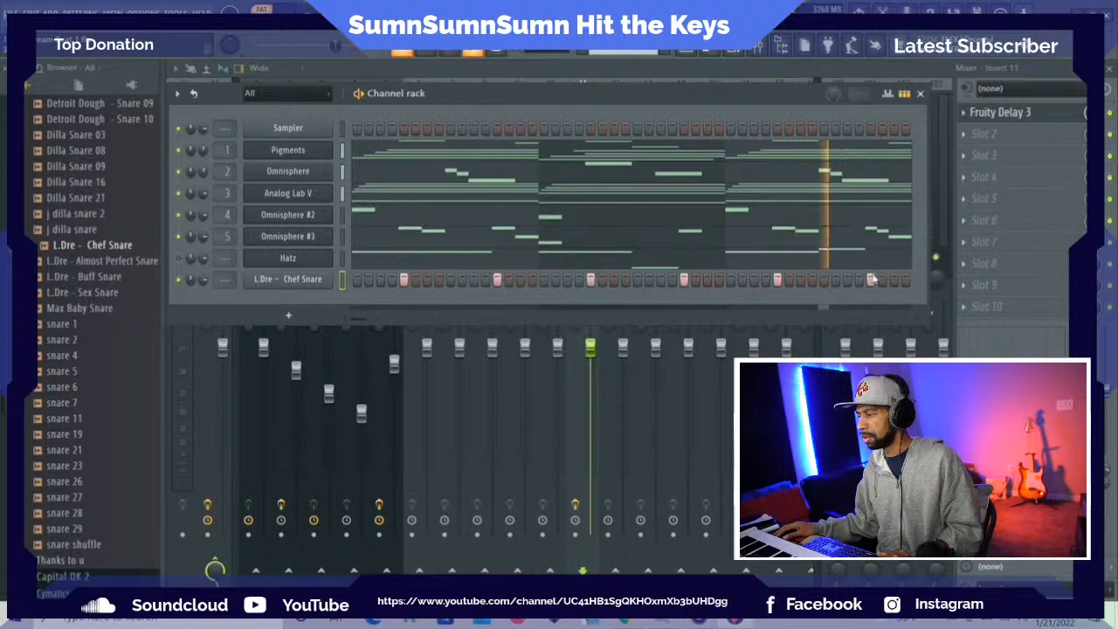
pyautogui.click(918, 322)
pyautogui.click(918, 322)
pyautogui.click(918, 321)
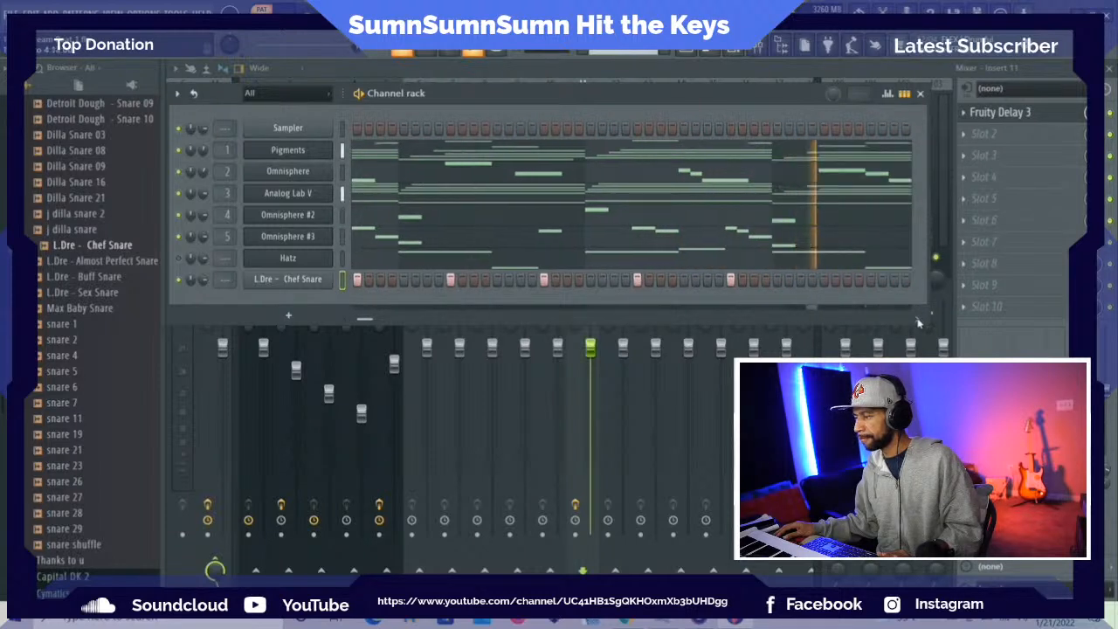
pyautogui.click(918, 321)
pyautogui.click(918, 322)
pyautogui.click(918, 321)
pyautogui.click(685, 280)
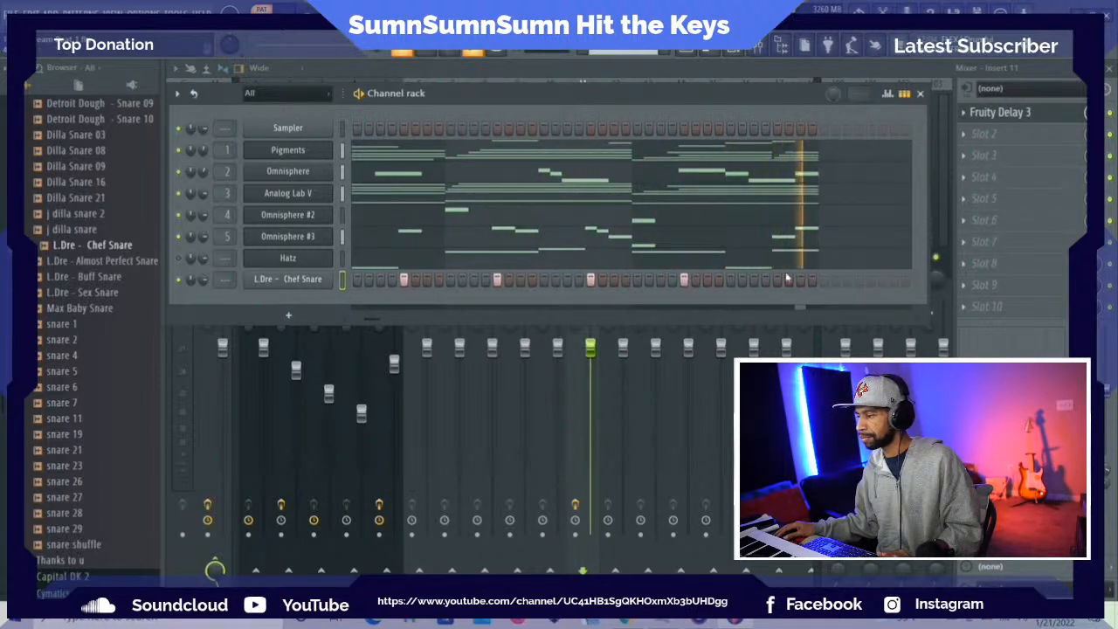
pyautogui.click(777, 279)
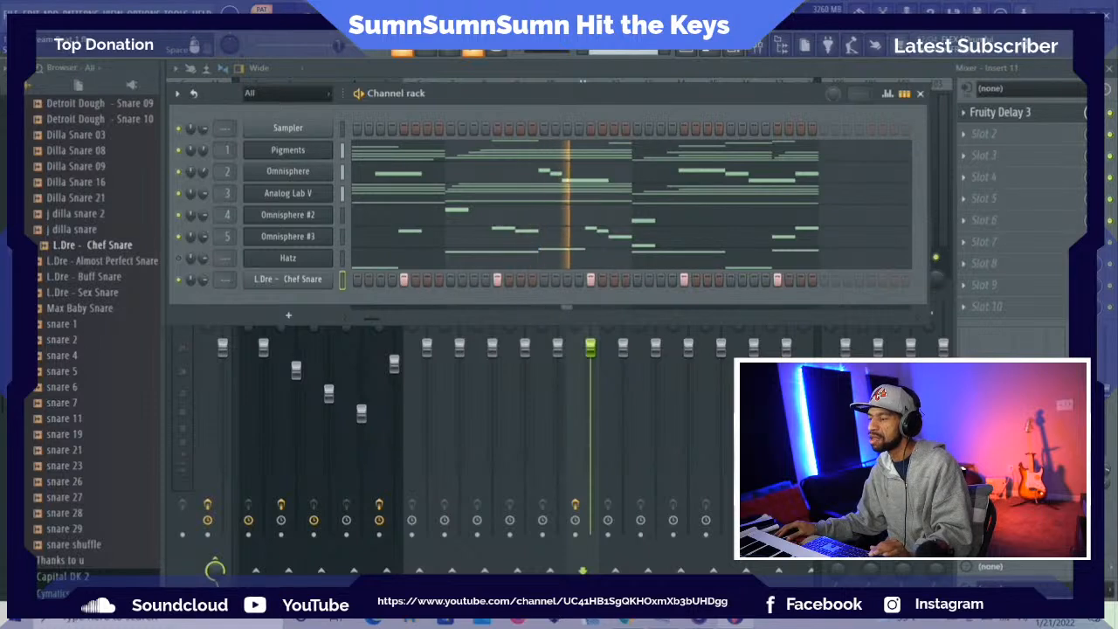
# Replace the sample in the L.Dre - Chef Snare channel with Dilla Snare 03 and play the loop
pyautogui.press('space')
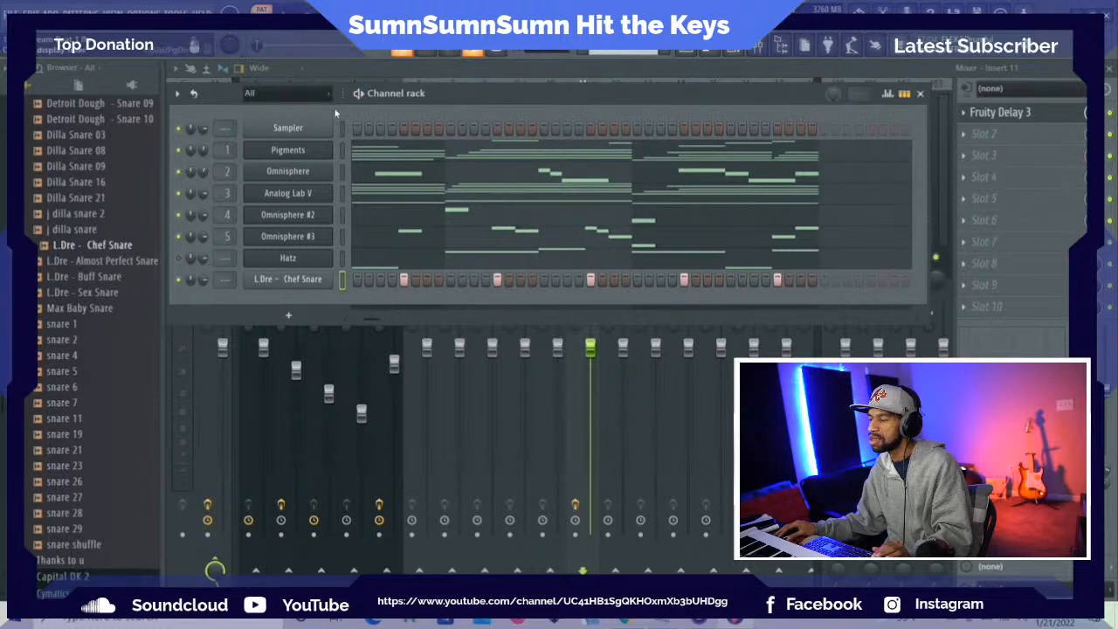
pyautogui.scroll(3, 96, 247)
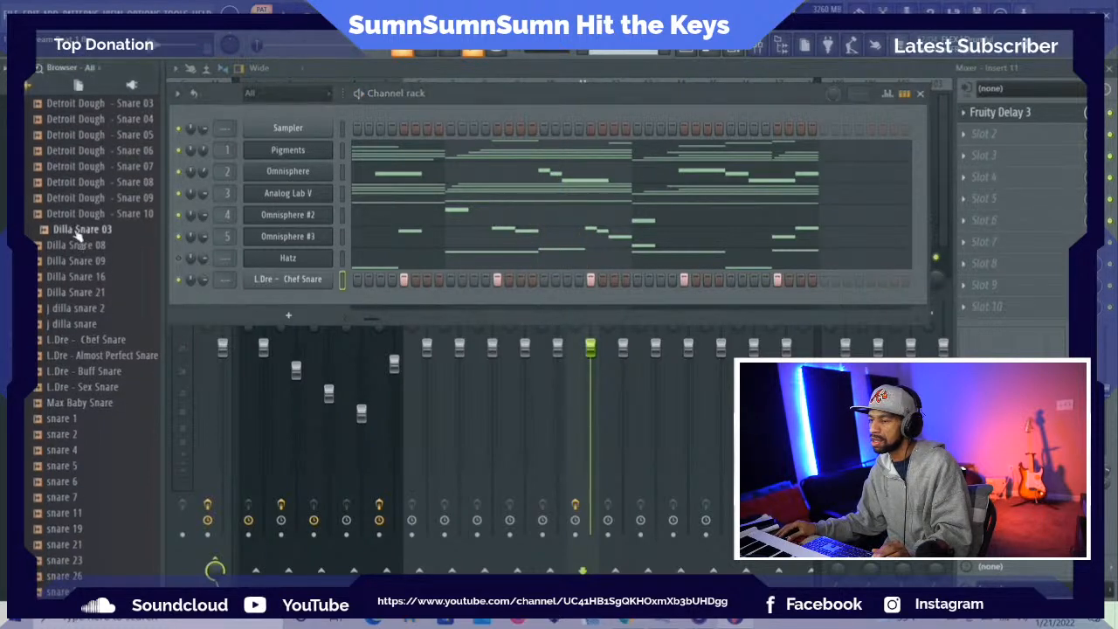
pyautogui.moveTo(77, 234); pyautogui.dragTo(249, 284)
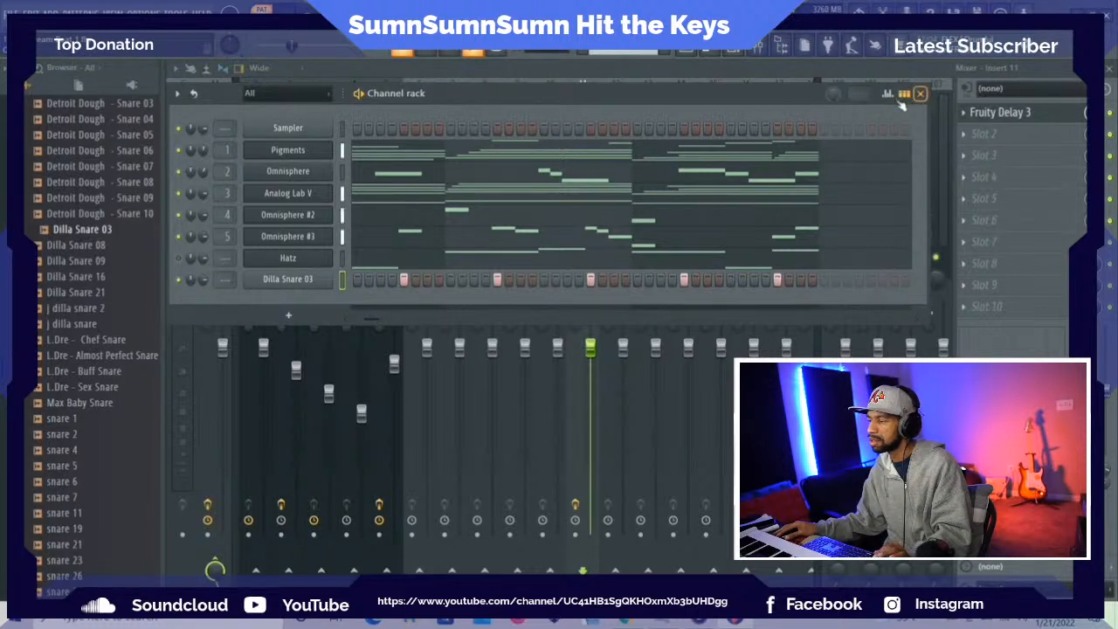
pyautogui.press('space')
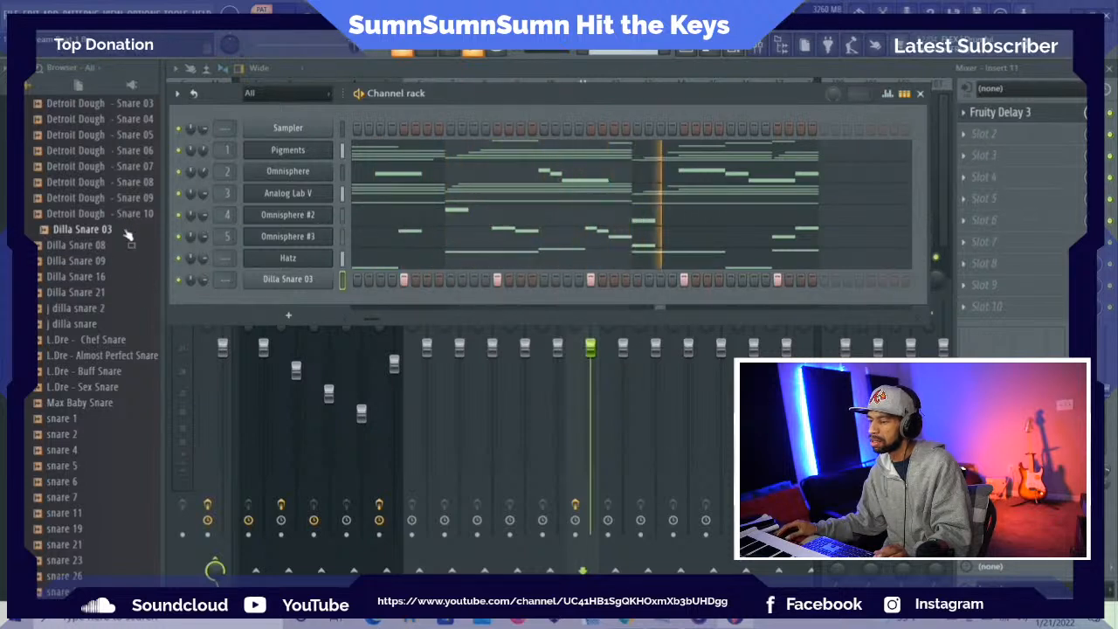
# Collapse the Snares folder, browse the kit's Kicks folder and add Dilla Kick 3 as a new channel below the snare
pyautogui.scroll(6, 127, 234)
pyautogui.scroll(2, 126, 234)
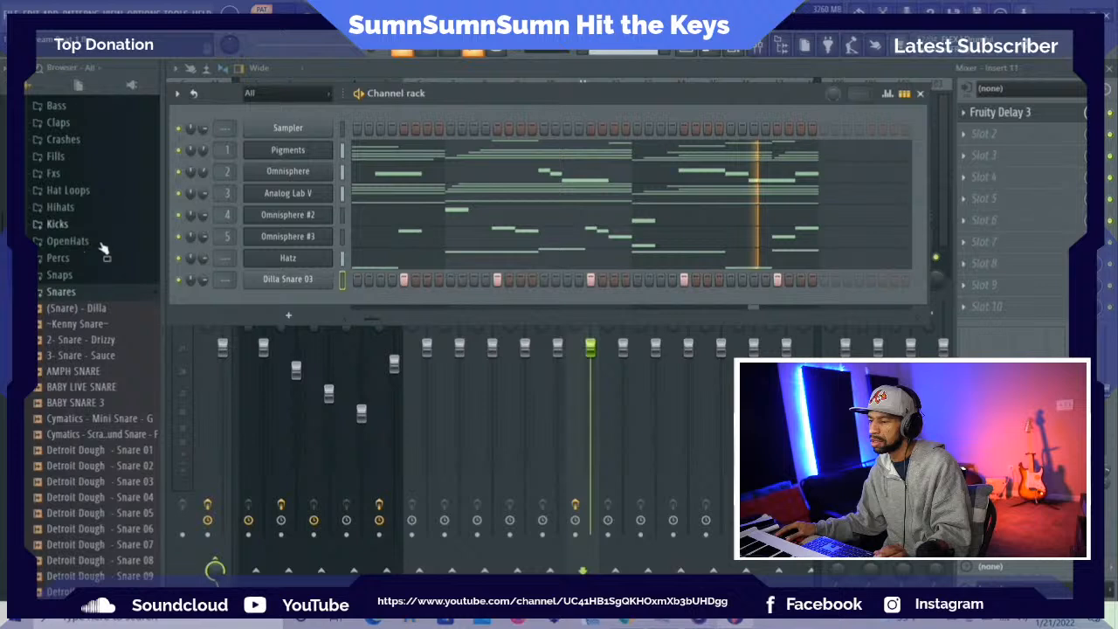
pyautogui.click(63, 295)
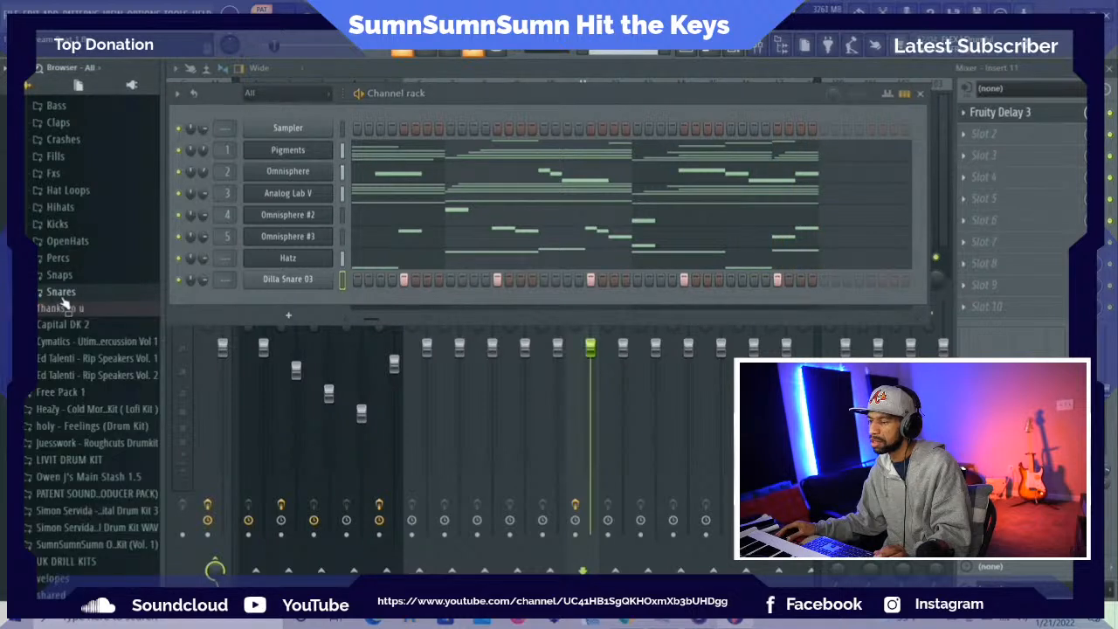
pyautogui.scroll(2, 63, 299)
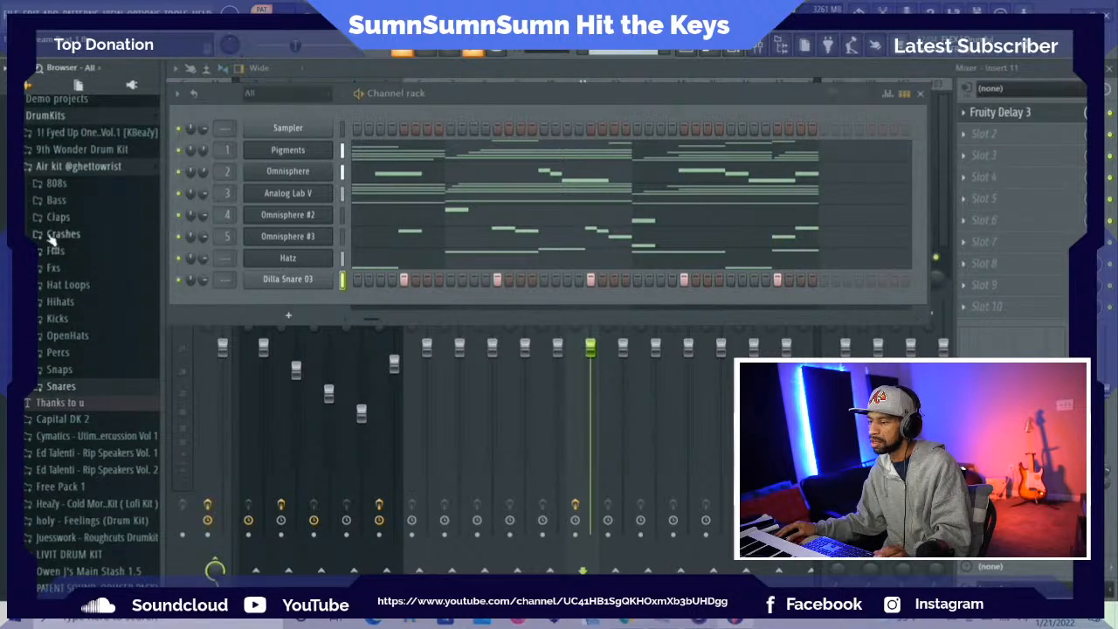
pyautogui.click(58, 320)
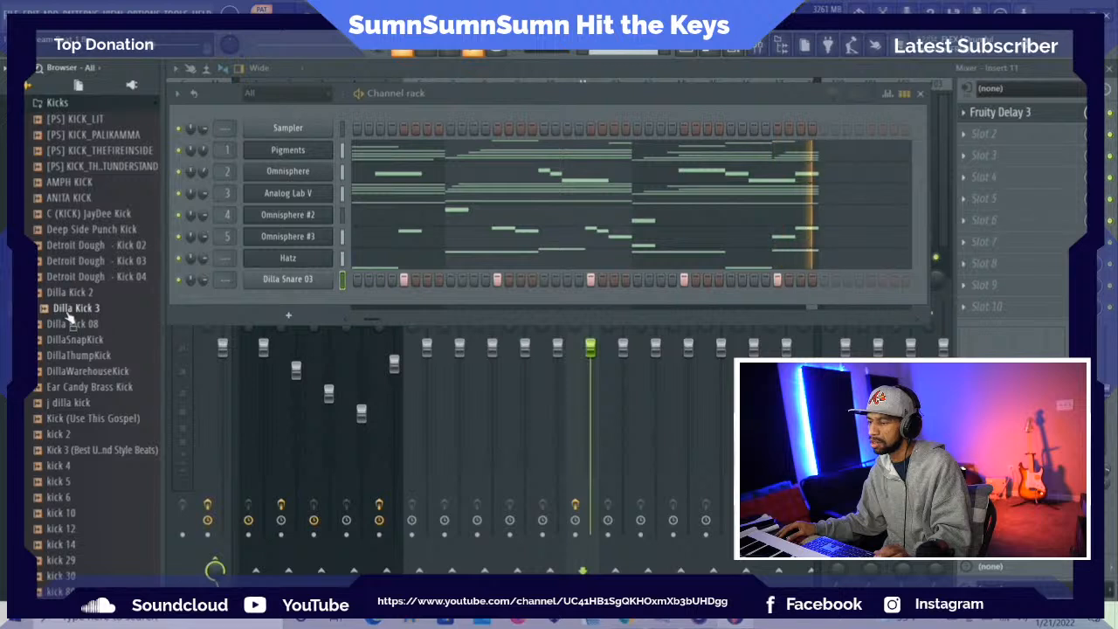
pyautogui.moveTo(66, 316); pyautogui.dragTo(317, 299)
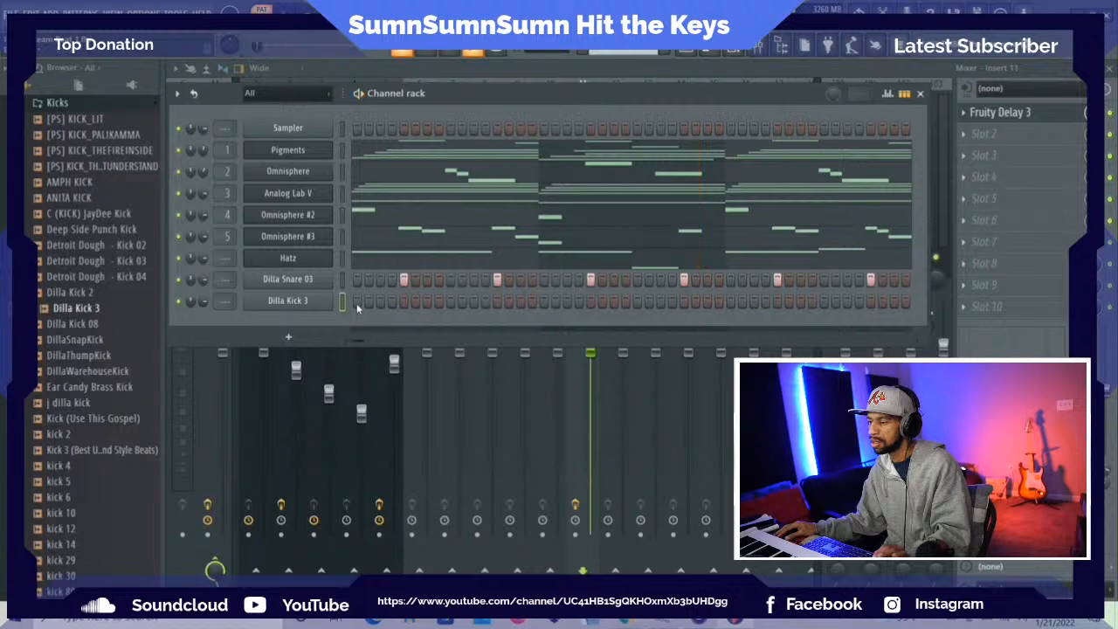
# Place Dilla Kick 3 hits on steps 1, 11 and 12, removing the extra one on step 9, and play the loop
pyautogui.click(356, 301)
pyautogui.press('space')
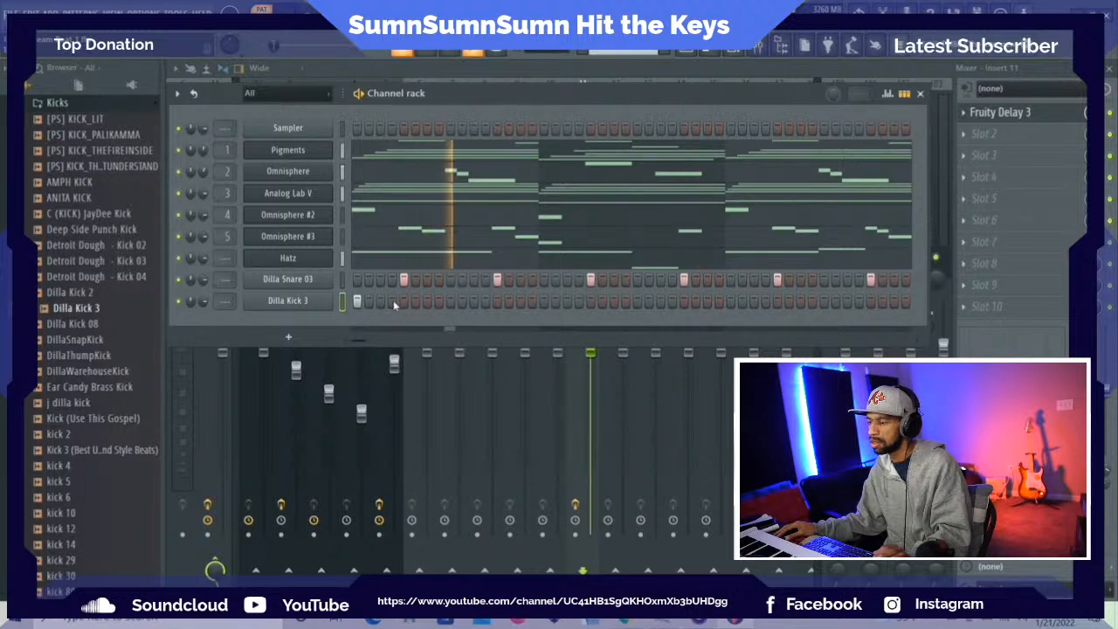
pyautogui.press('space')
pyautogui.click(474, 302)
pyautogui.click(484, 301)
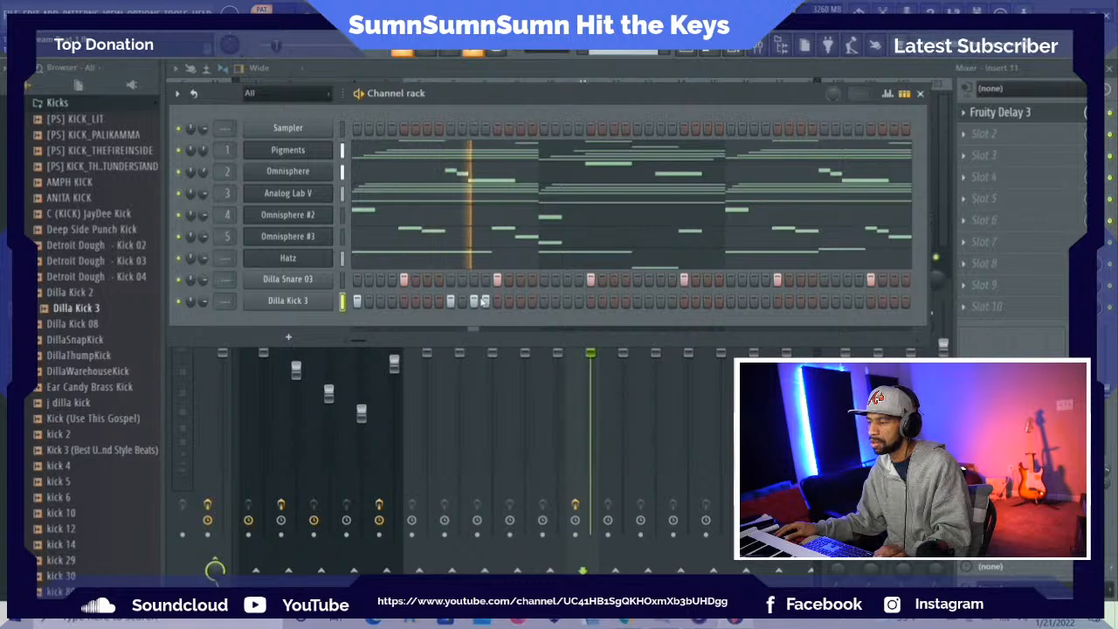
pyautogui.press('space')
pyautogui.rightClick(454, 301)
pyautogui.press('space')
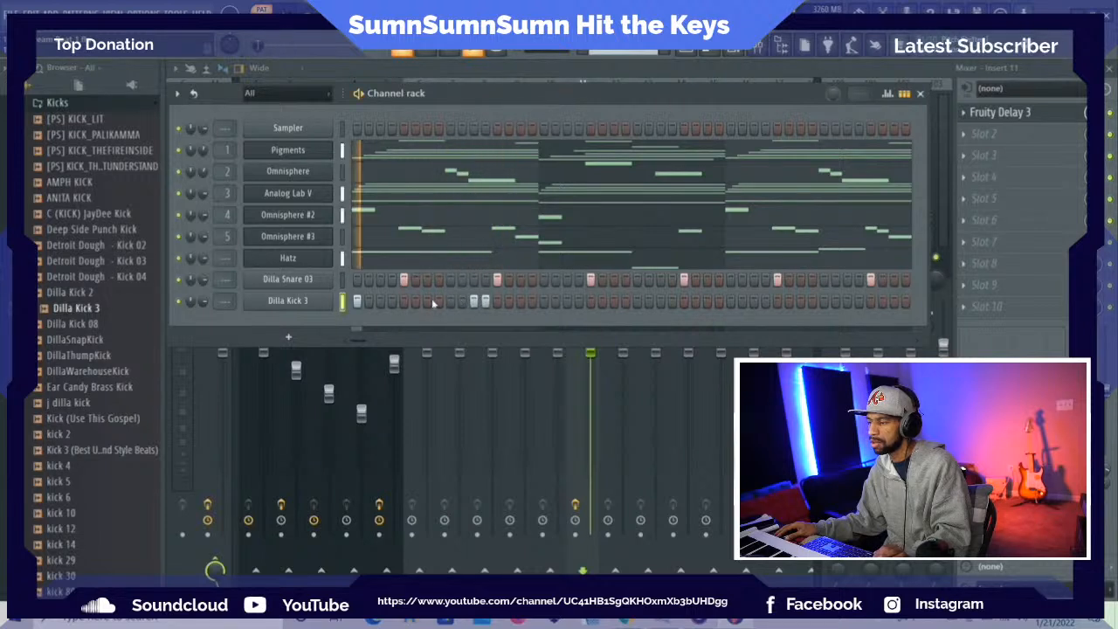
# Add a kick on step 7, shift the following pair of kicks to steps 10 and 11, and replay the loop
pyautogui.click(427, 301)
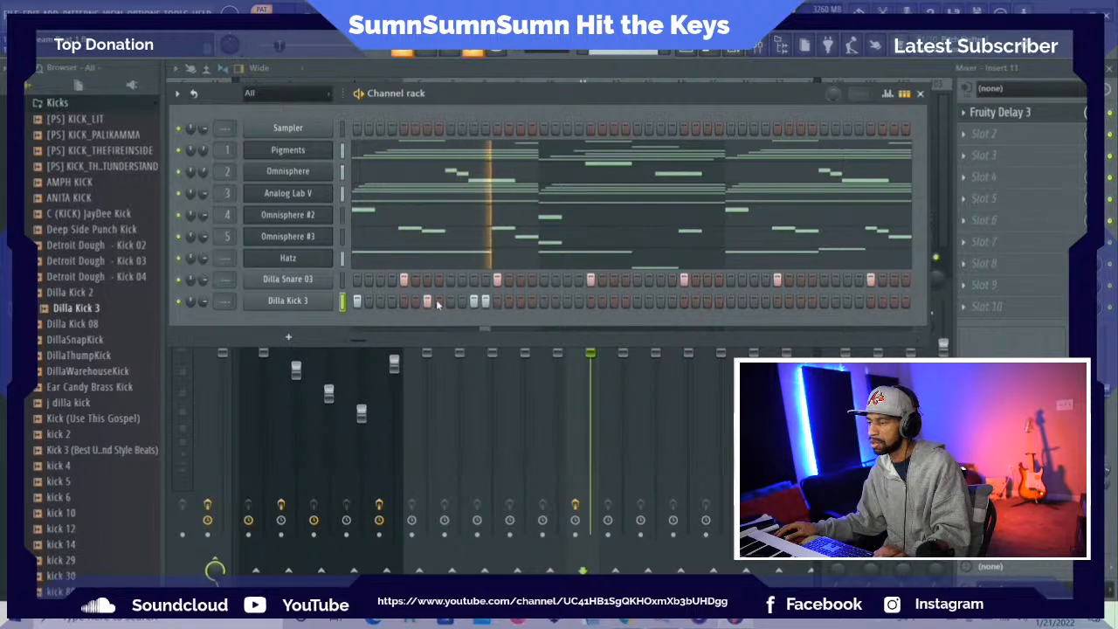
pyautogui.press('space')
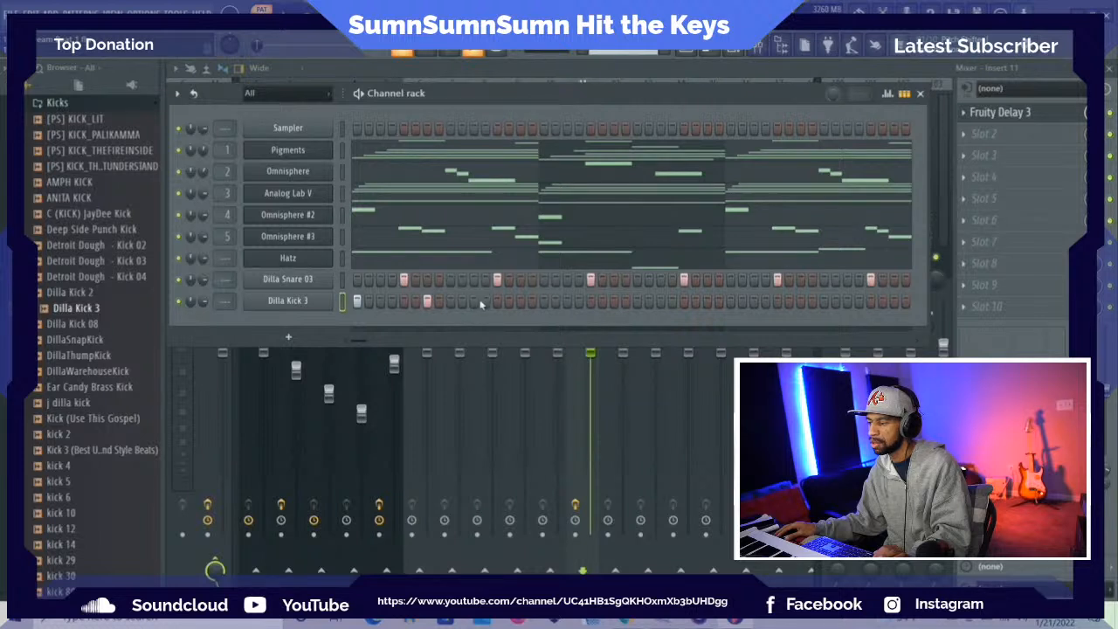
pyautogui.click(462, 301)
pyautogui.click(473, 302)
pyautogui.press('space')
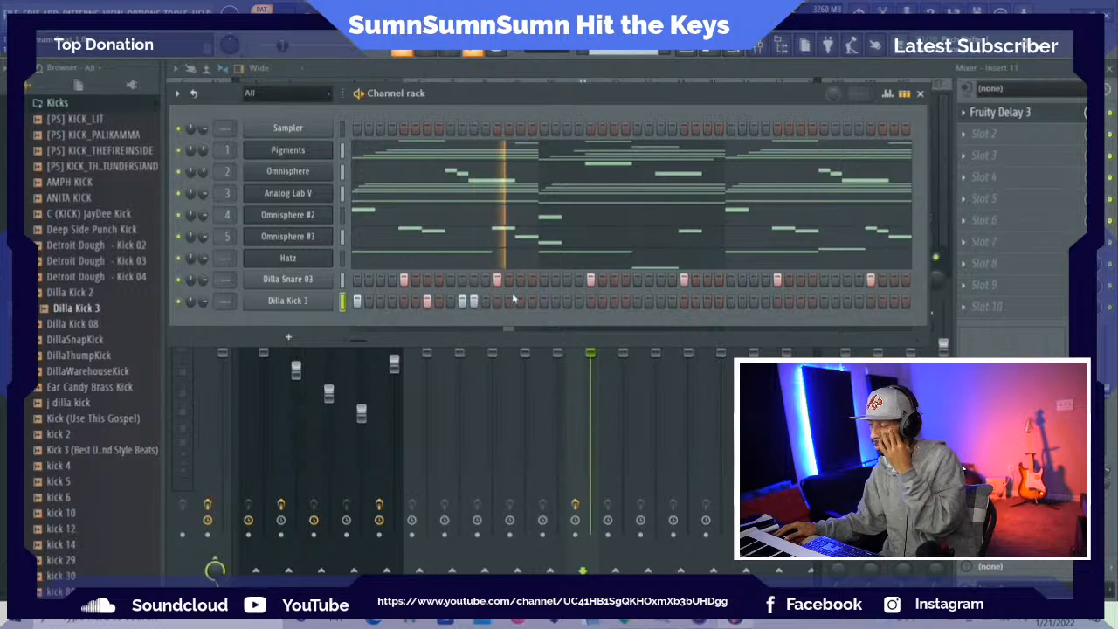
# Add Dilla Kick 3 hits on steps 16, 17, 27, 33, 34 and 36 and play the loop
pyautogui.press('space')
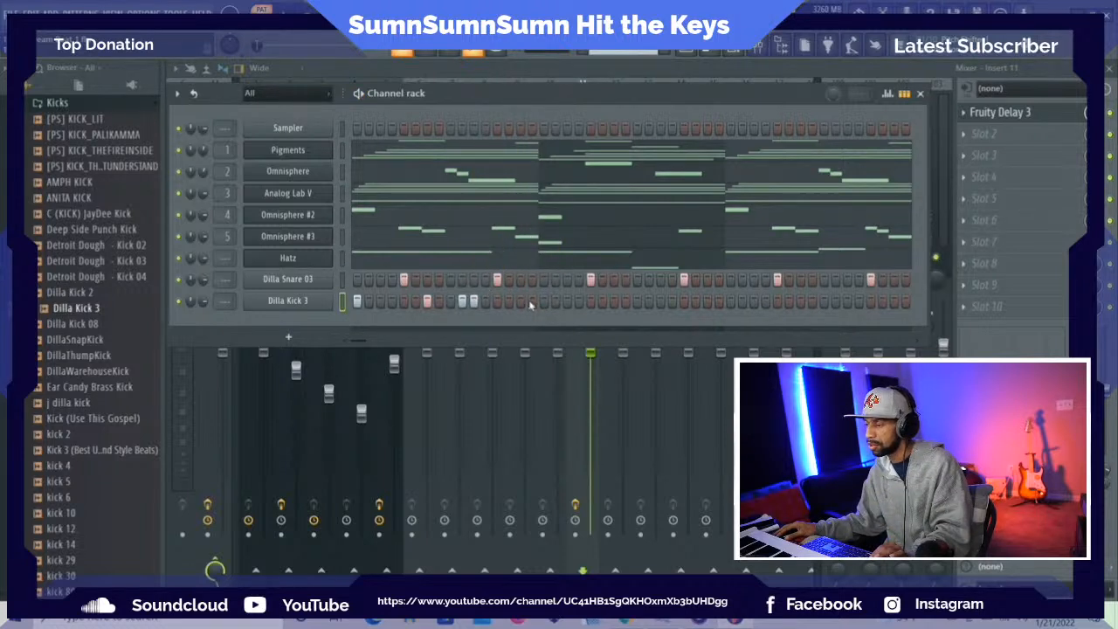
pyautogui.click(541, 302)
pyautogui.press('space')
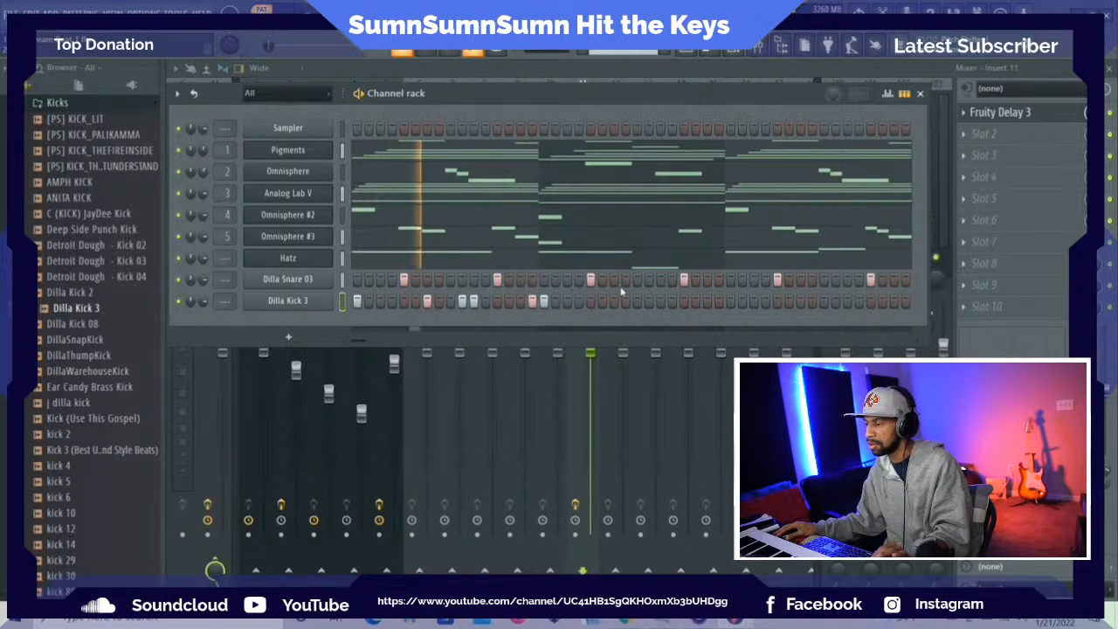
pyautogui.click(660, 301)
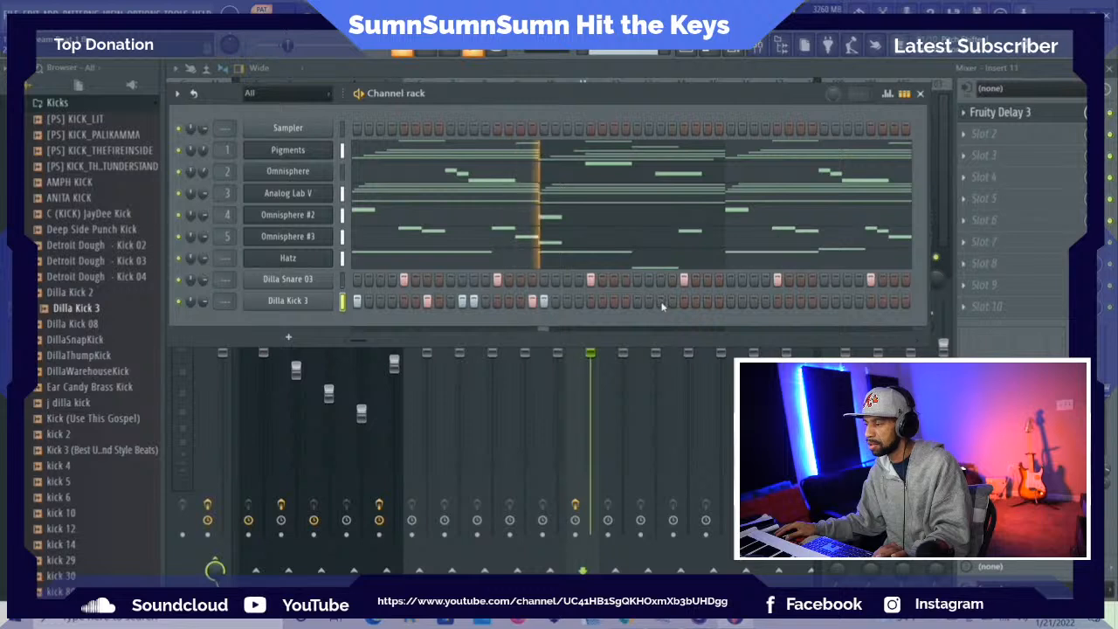
pyautogui.click(731, 300)
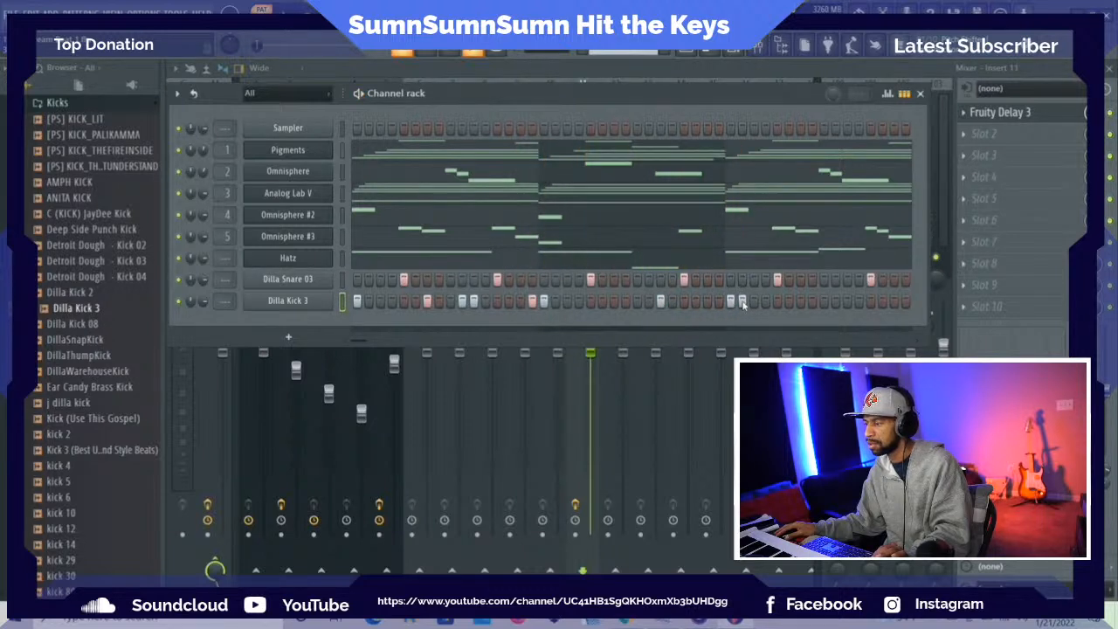
pyautogui.press('space')
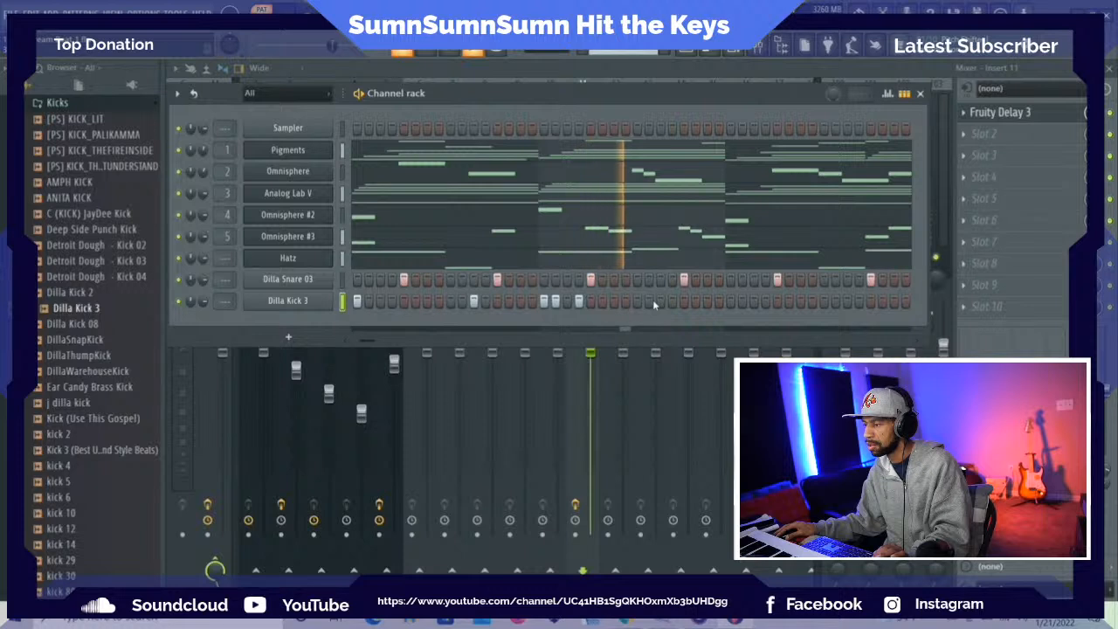
# Remove the kick on step 34 and add kicks on steps 43, 48, 49, 52 and 59 while replaying the loop
pyautogui.press('space')
pyautogui.click(555, 300)
pyautogui.press('space')
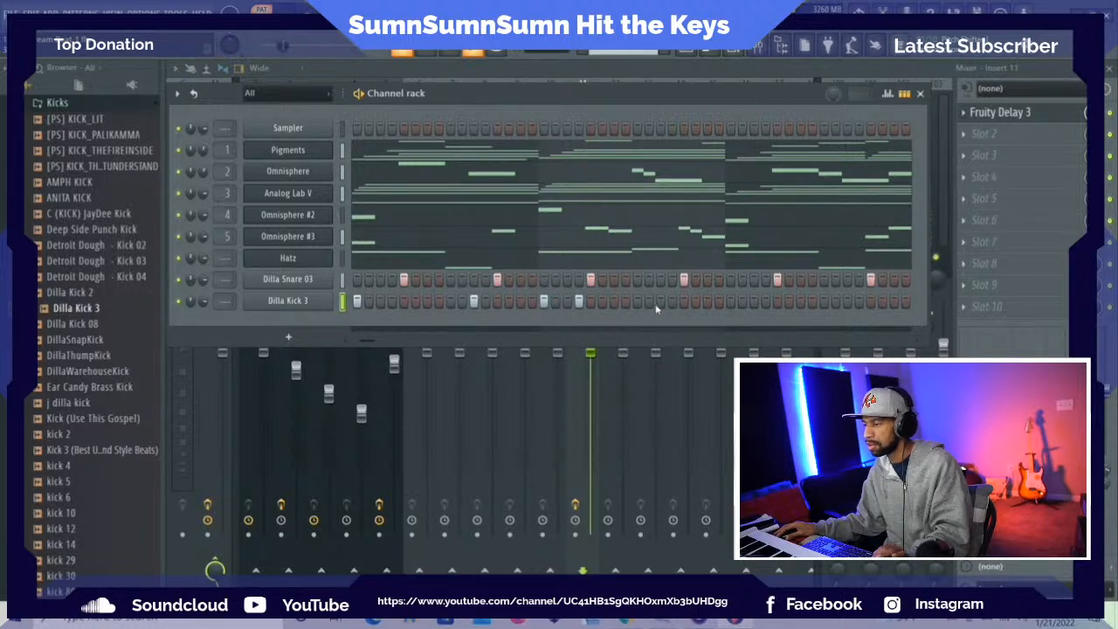
pyautogui.click(660, 300)
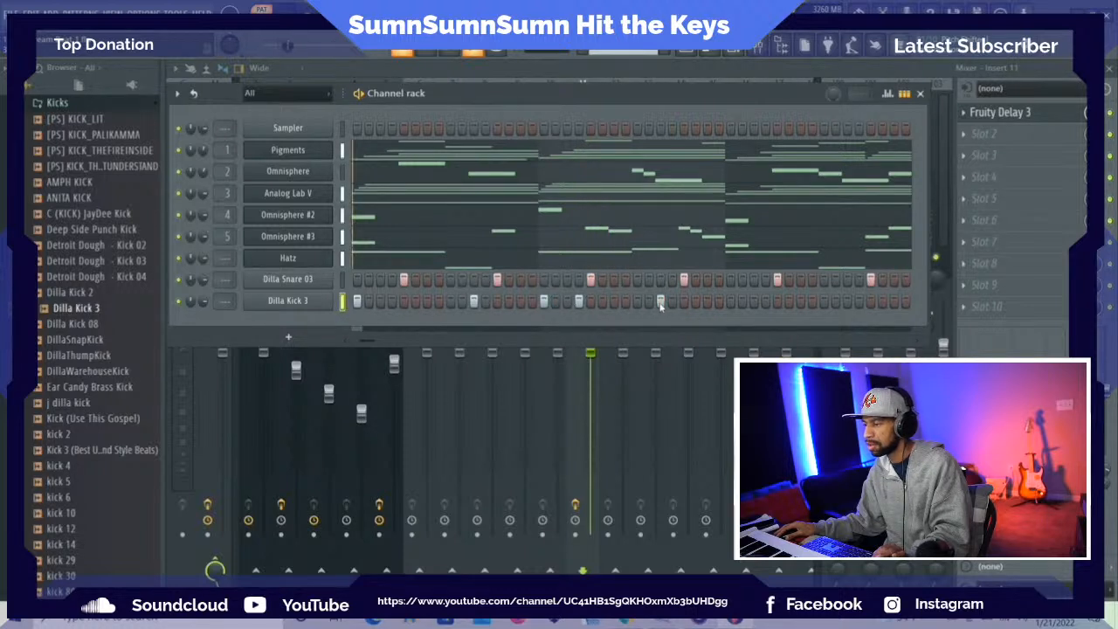
pyautogui.press('space')
pyautogui.click(719, 302)
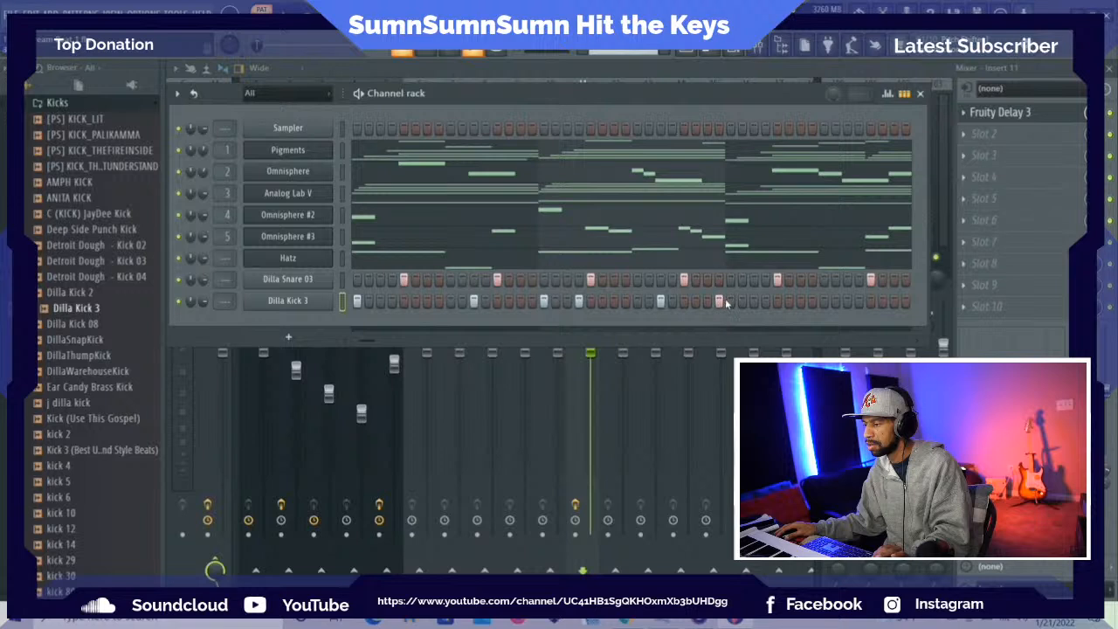
pyautogui.press('space')
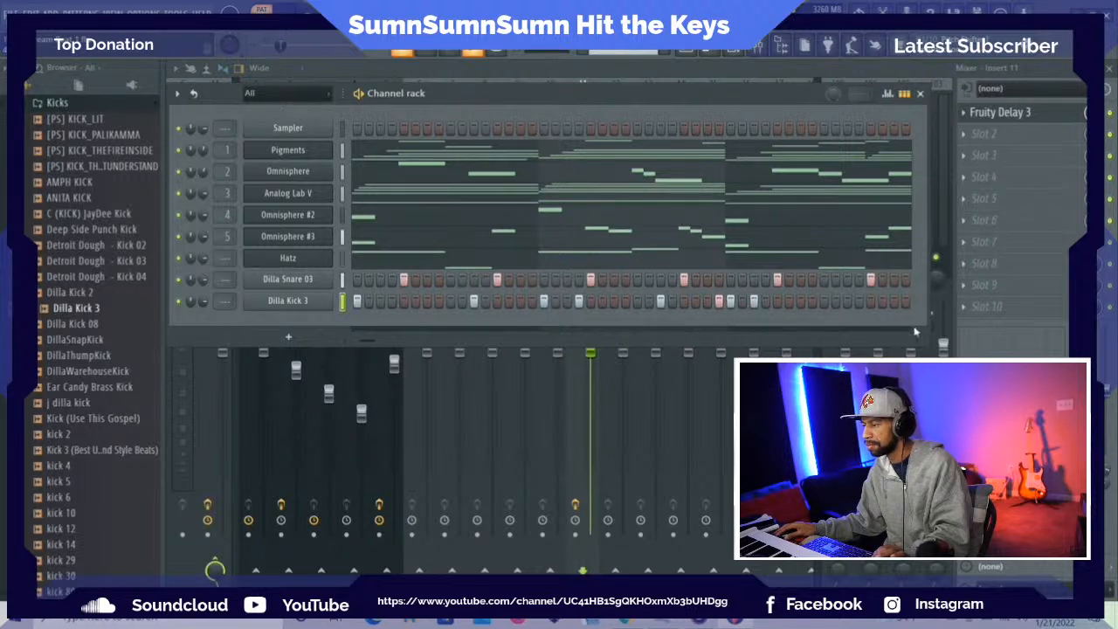
pyautogui.click(847, 301)
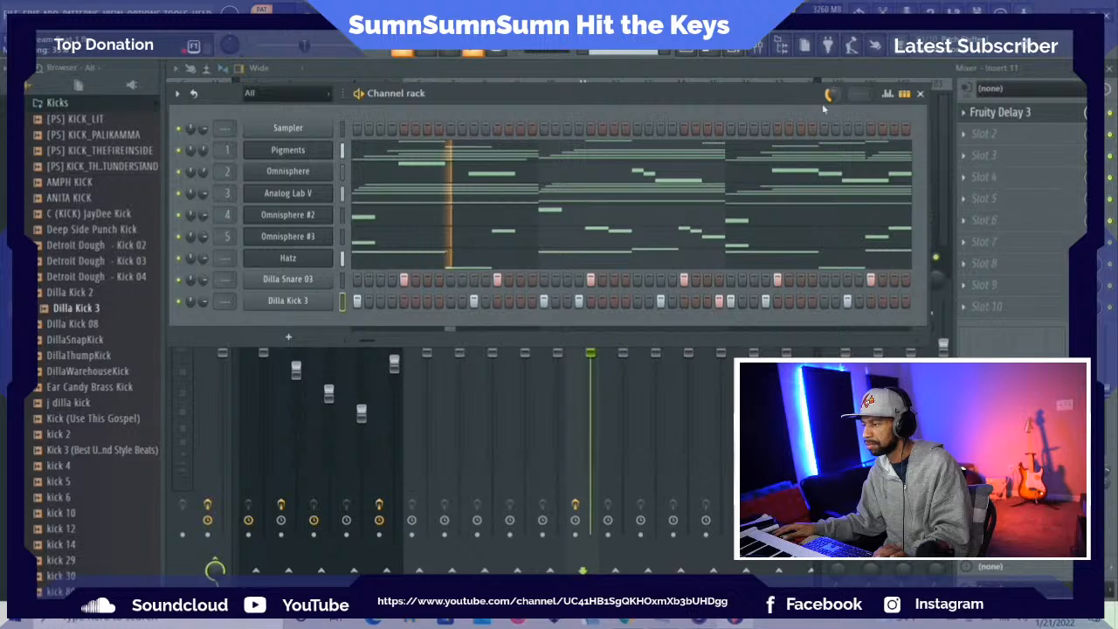
# Normalize the Dilla Kick 3 sample, close its settings and move the channel rack slightly higher over the mixer
pyautogui.click(298, 300)
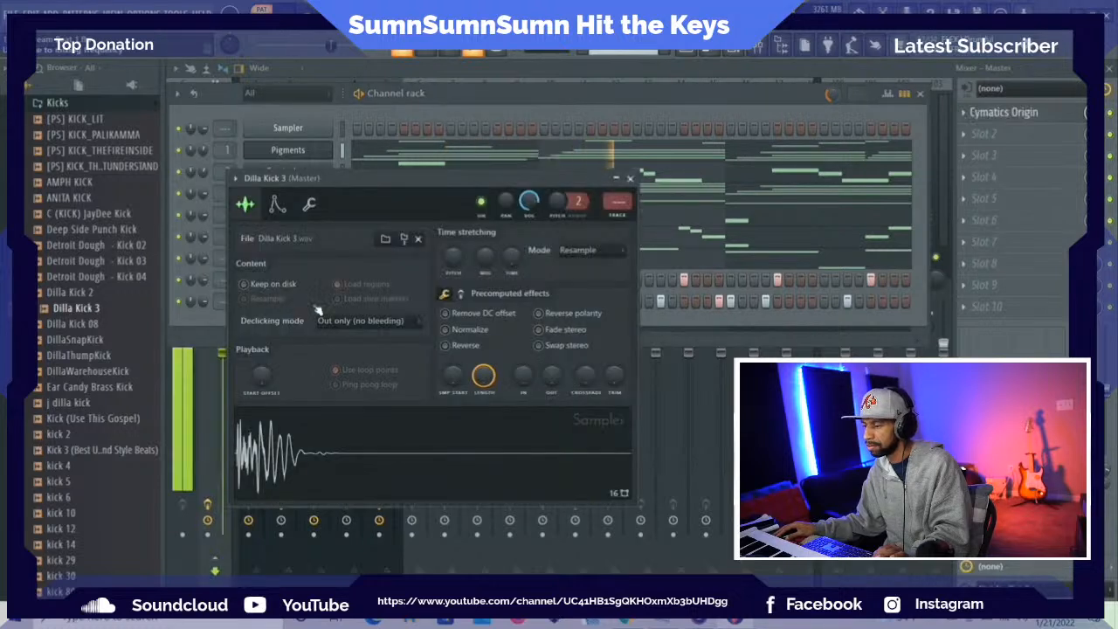
pyautogui.click(446, 330)
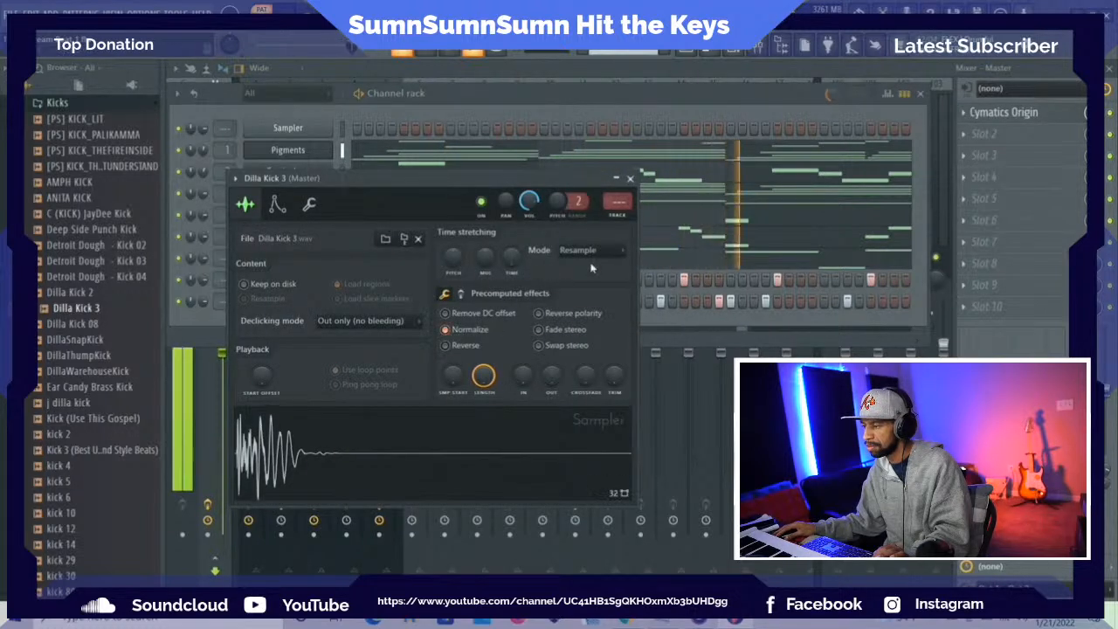
pyautogui.click(630, 179)
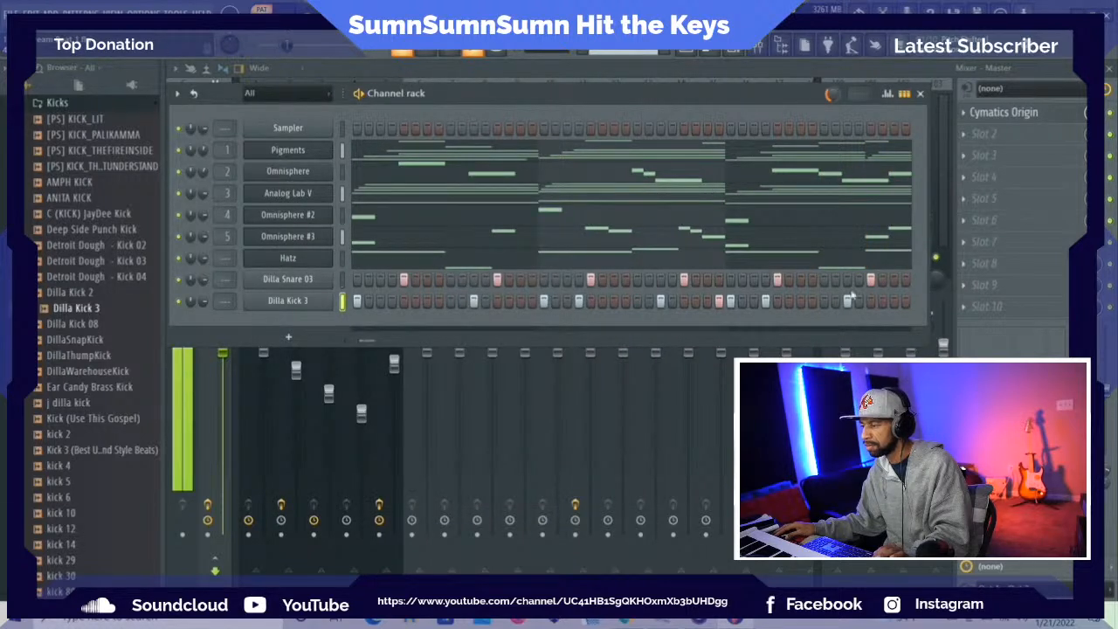
pyautogui.moveTo(583, 98); pyautogui.dragTo(582, 86)
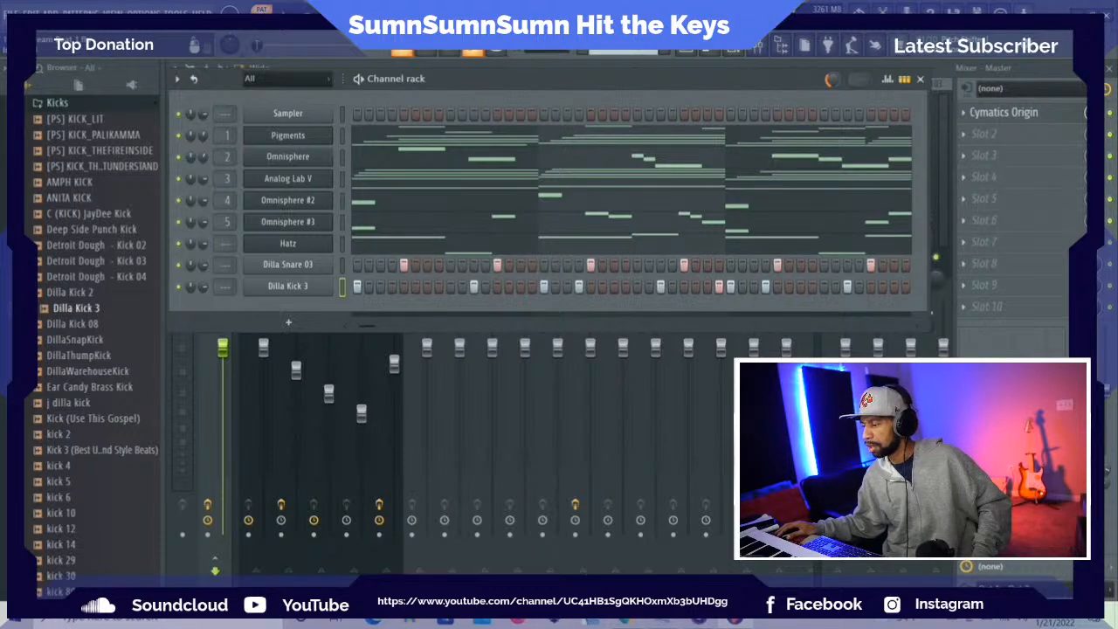
# Switch to the browser, close the Doris Burke video tab and open amazon.com
pyautogui.click(627, 620)
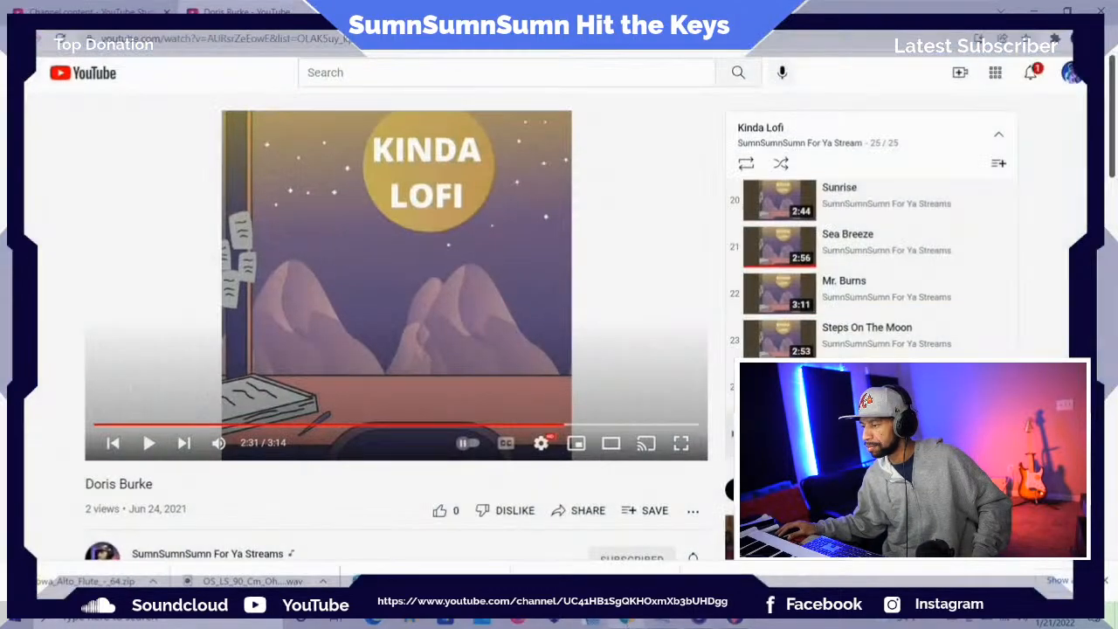
pyautogui.click(339, 12)
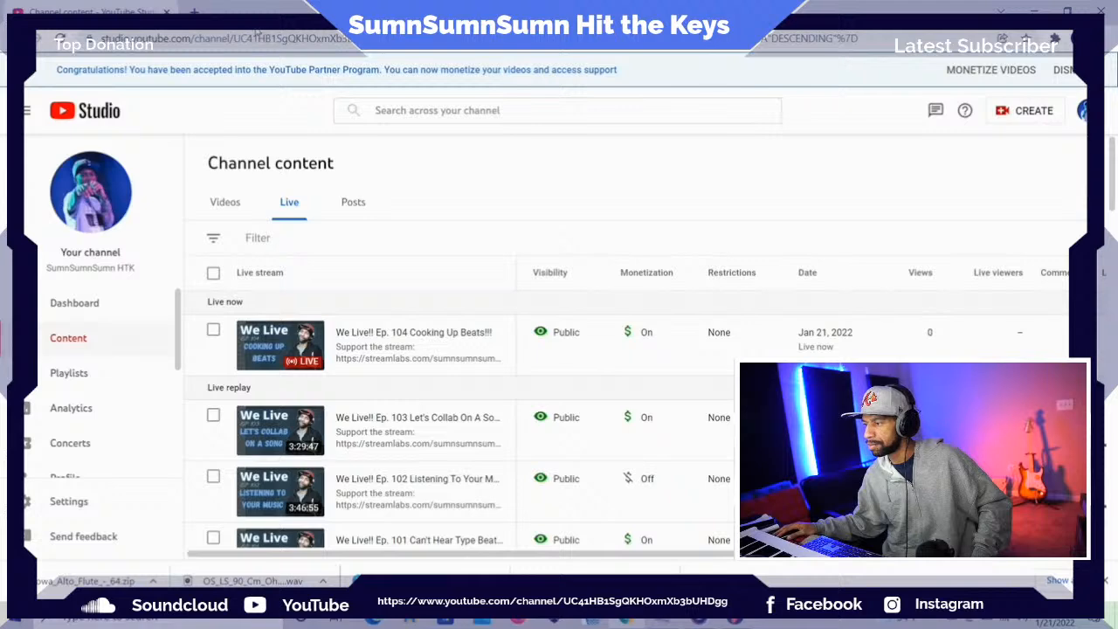
pyautogui.click(249, 40)
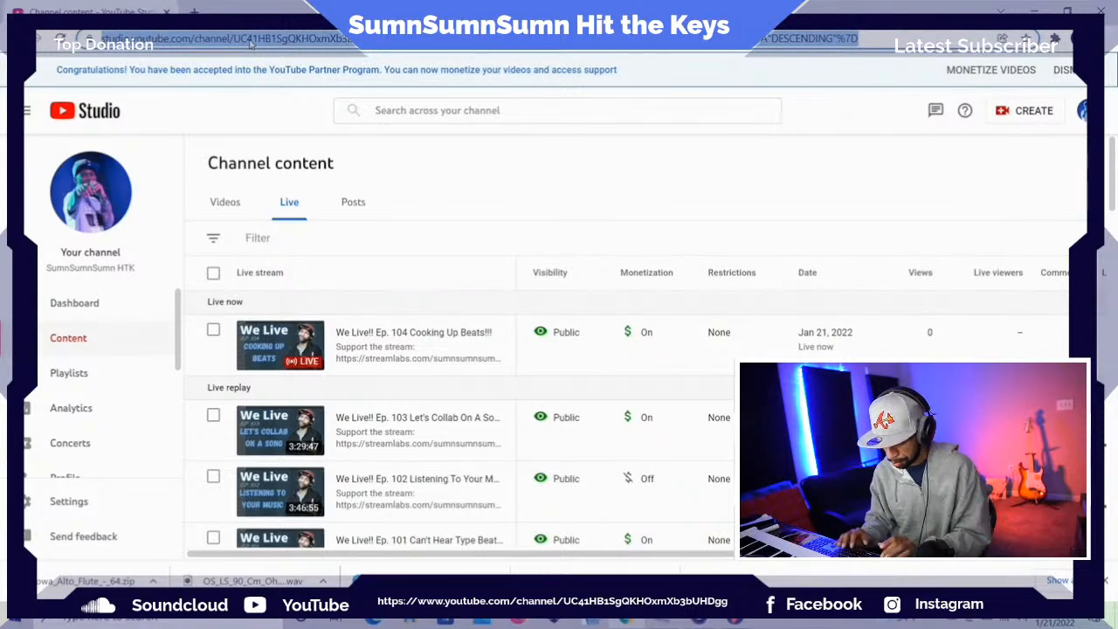
pyautogui.write('amazon')
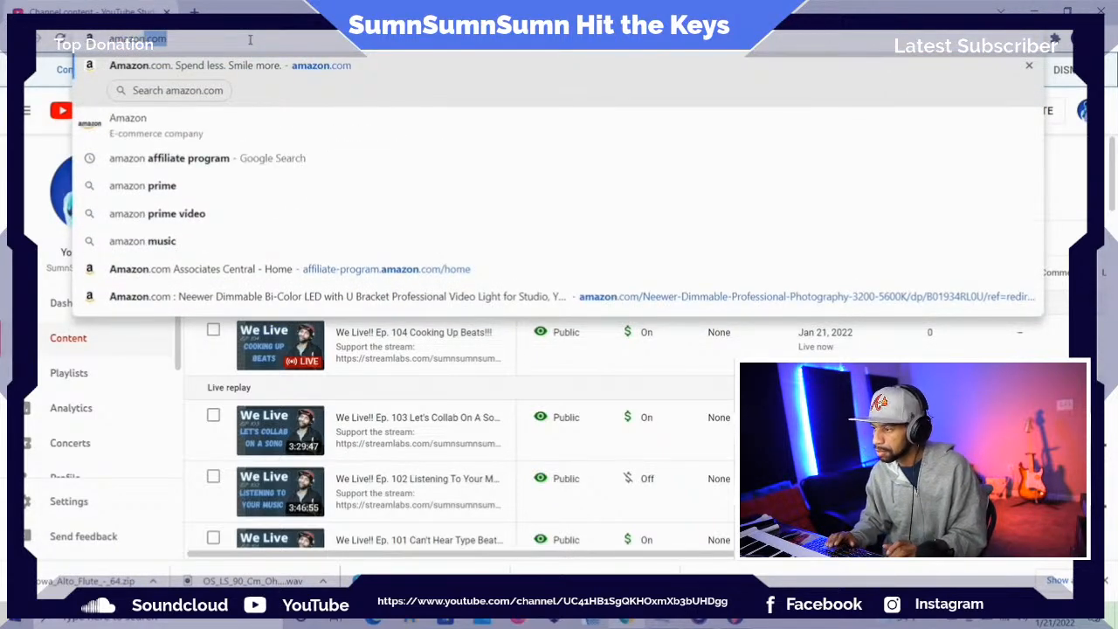
pyautogui.press('Return')
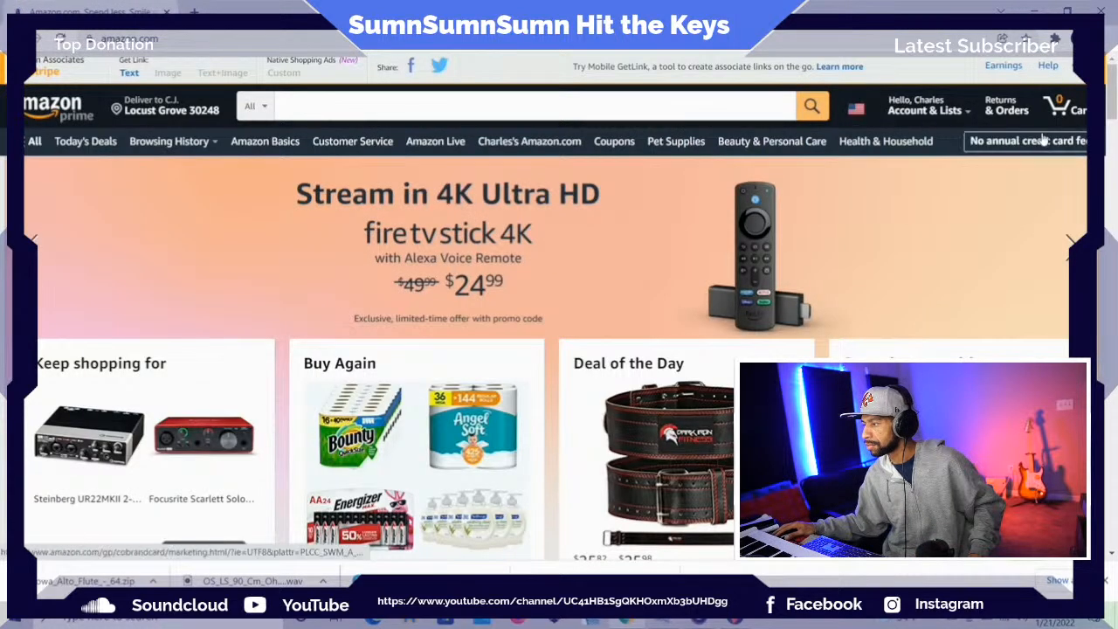
# View the Amazon order history, minimize the browser and return to FL Studio
pyautogui.click(1004, 107)
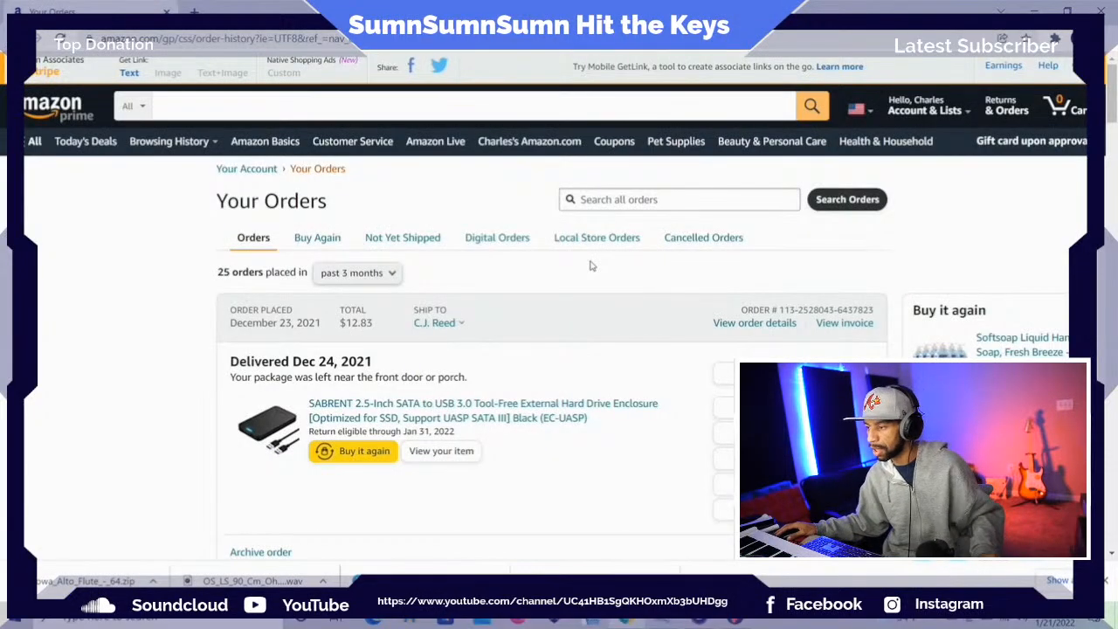
pyautogui.scroll(-1, 590, 266)
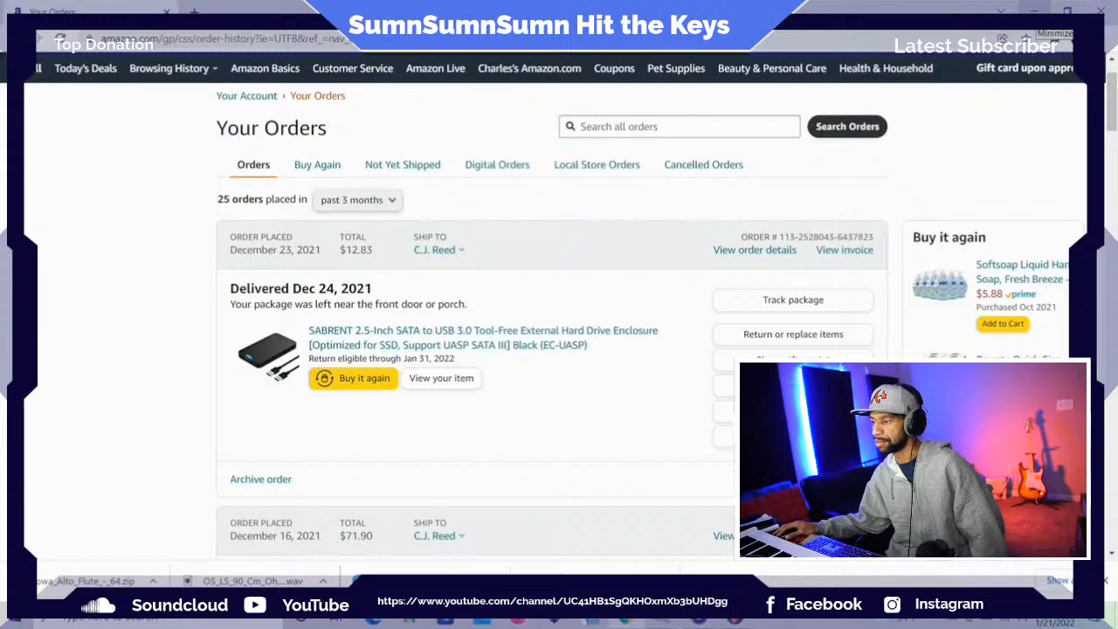
pyautogui.click(1036, 13)
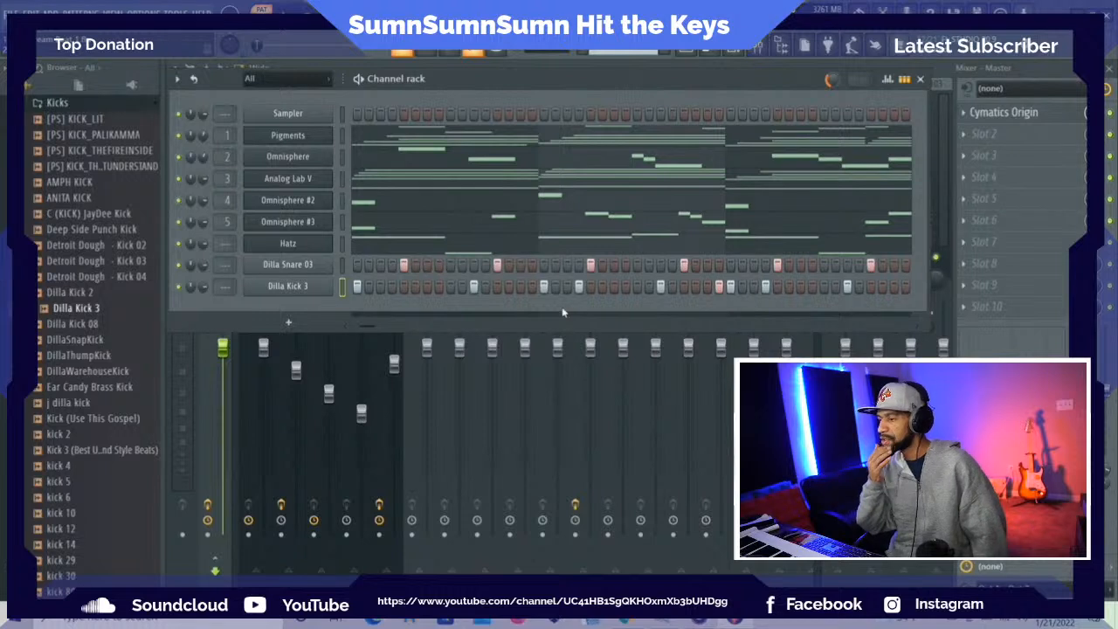
# Play the loop and hide the channel rack so the full mixer is in view
pyautogui.press('space')
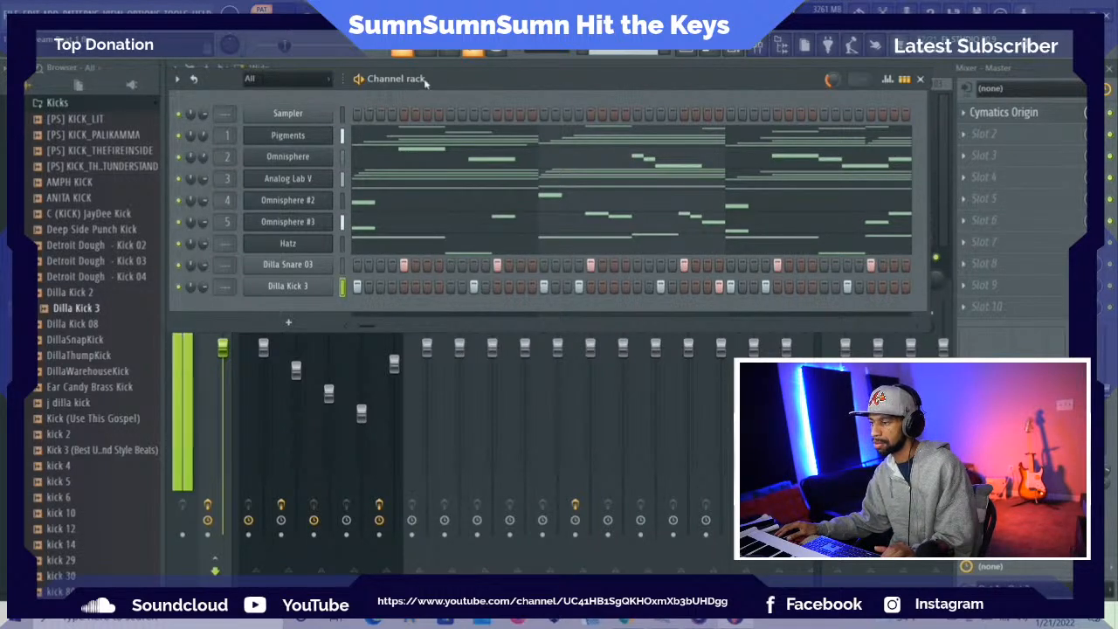
pyautogui.moveTo(425, 83); pyautogui.dragTo(536, 82)
pyautogui.click(207, 174)
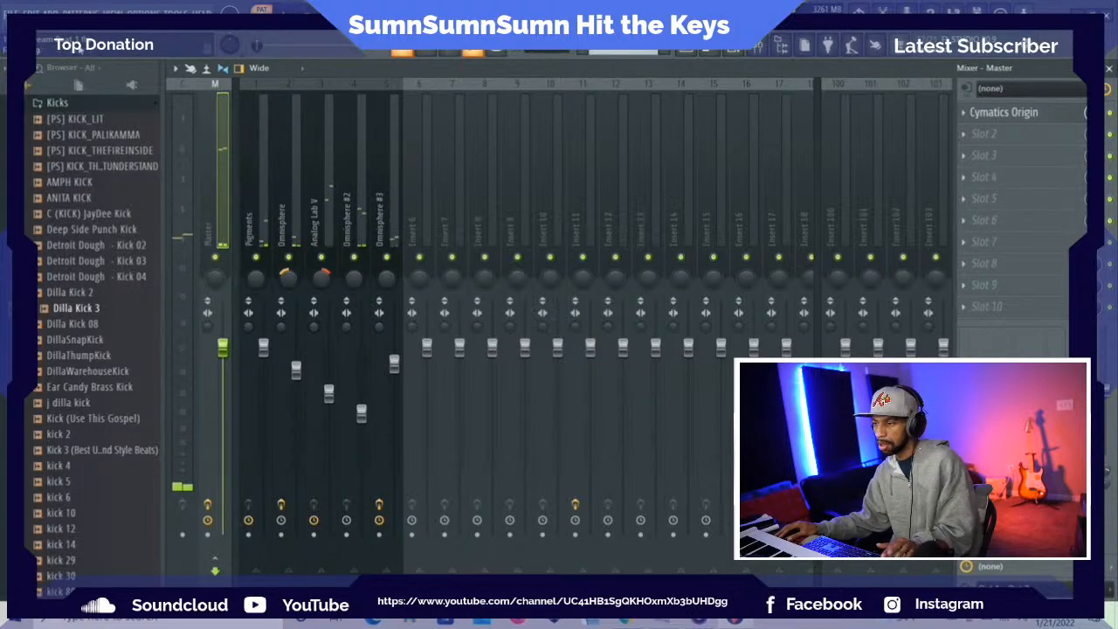
# Add a new Omnisphere instance and move its window so the whole interface fits on screen
pyautogui.click(51, 12)
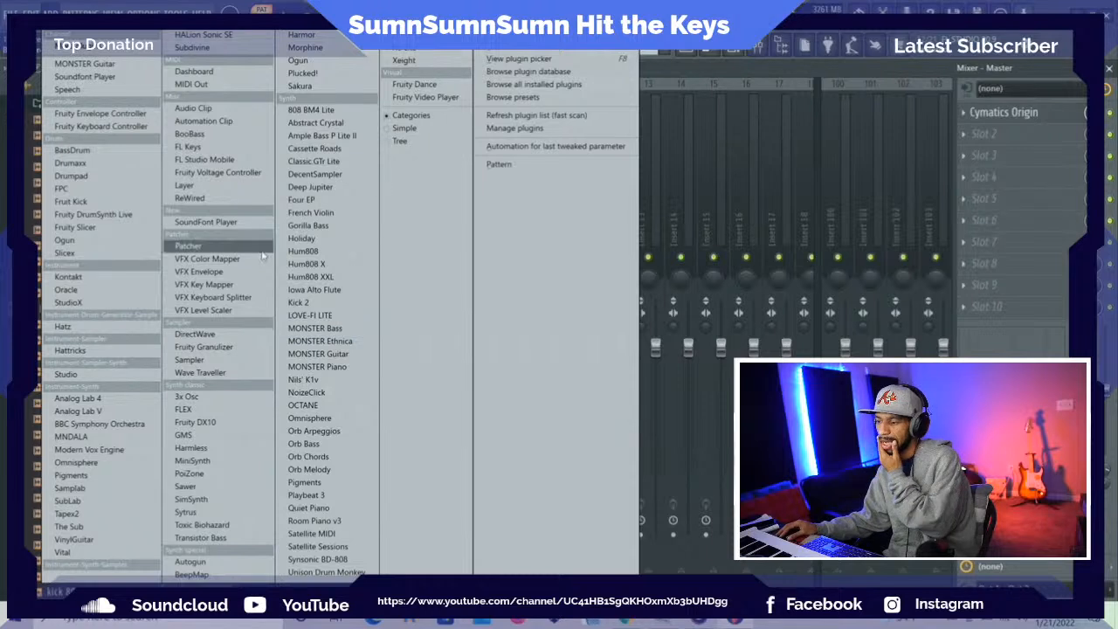
pyautogui.click(129, 462)
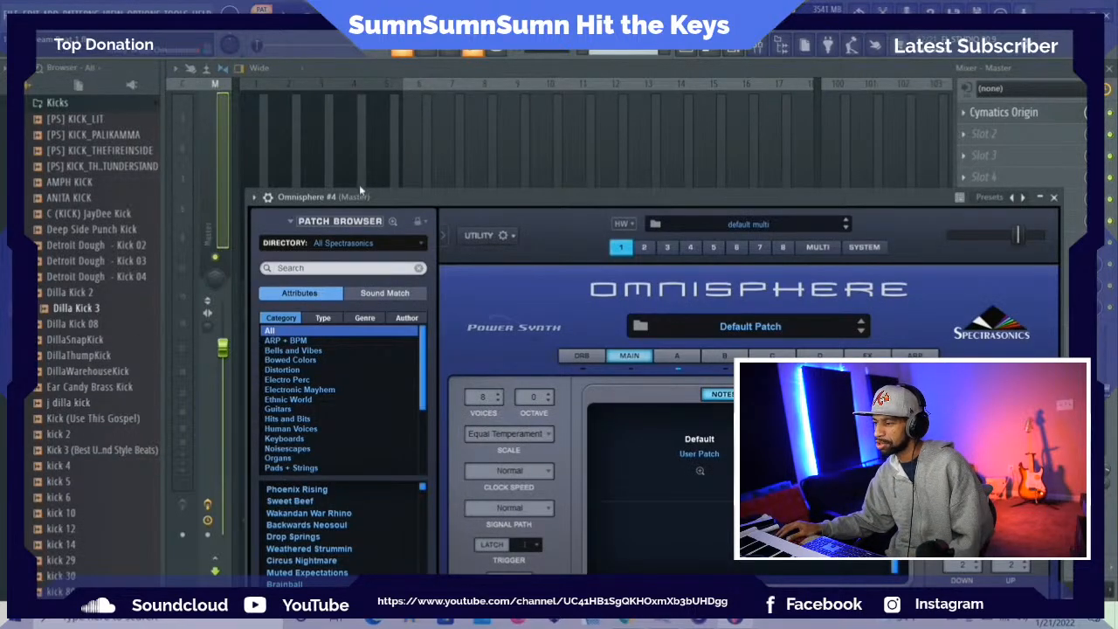
pyautogui.moveTo(377, 199); pyautogui.dragTo(298, 69)
# Load the Deeper Sub Hard patch from the Synth Bass category of the Unclean Machine sonic extension
pyautogui.click(341, 119)
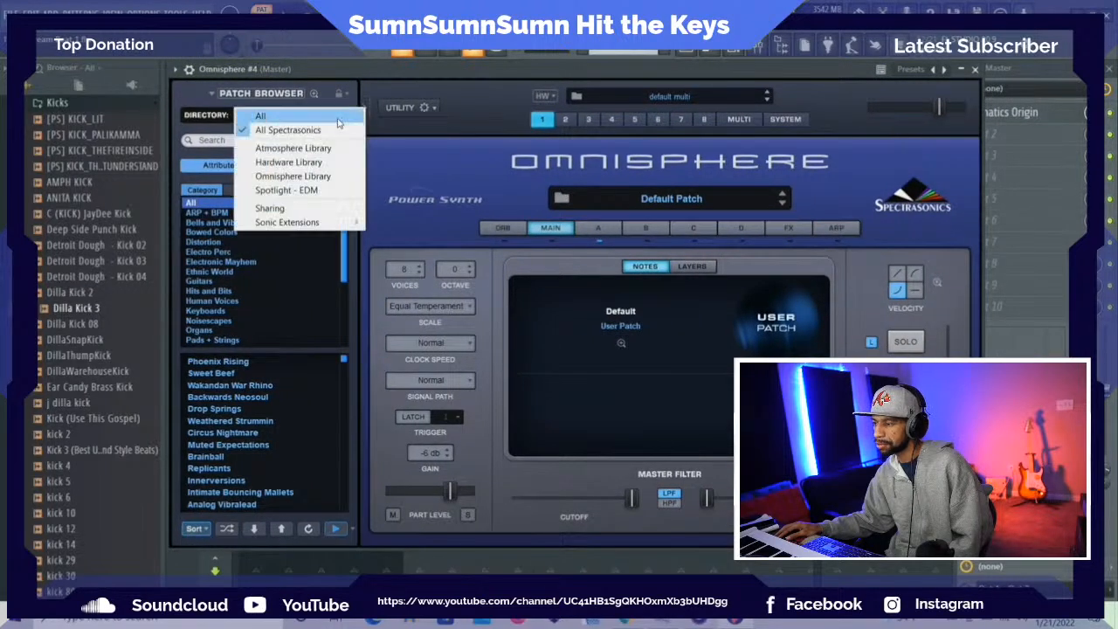
pyautogui.moveTo(326, 220)
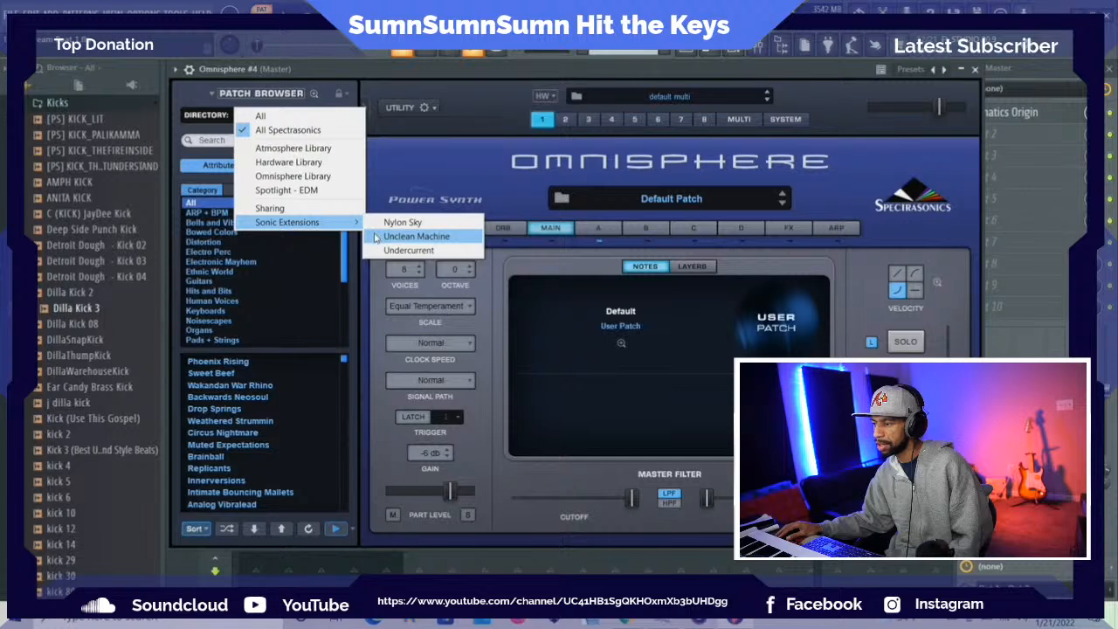
pyautogui.click(376, 237)
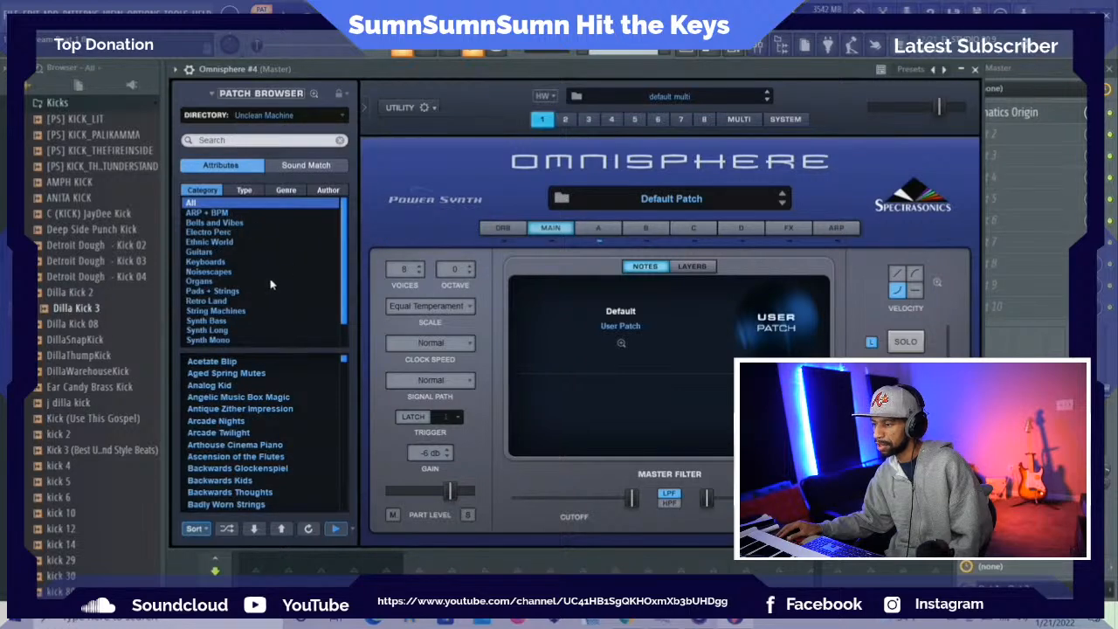
pyautogui.click(208, 321)
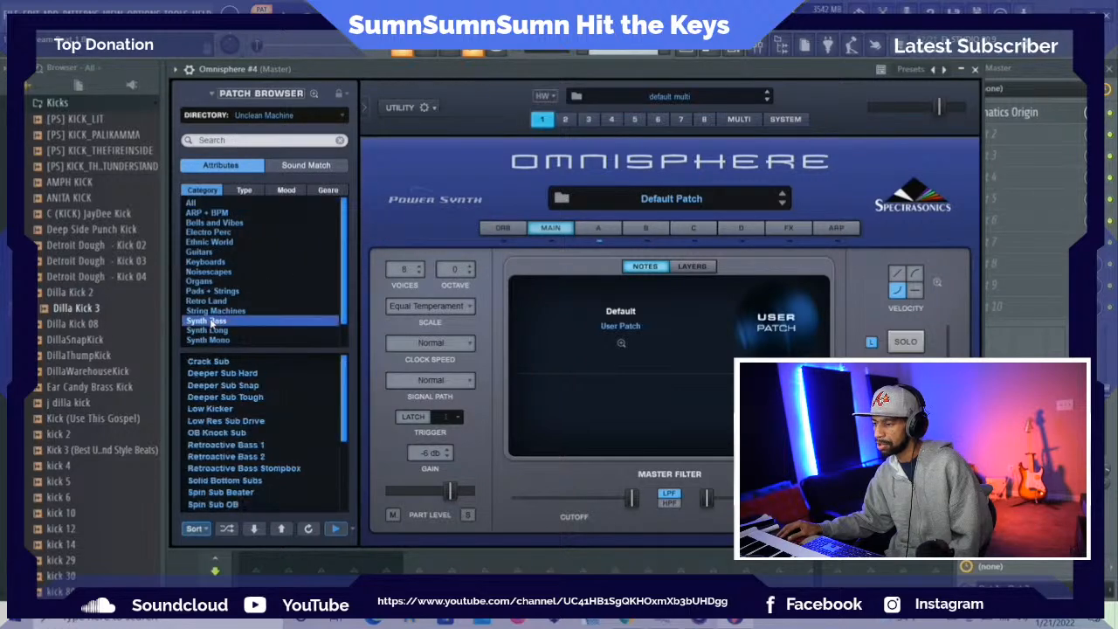
pyautogui.click(216, 373)
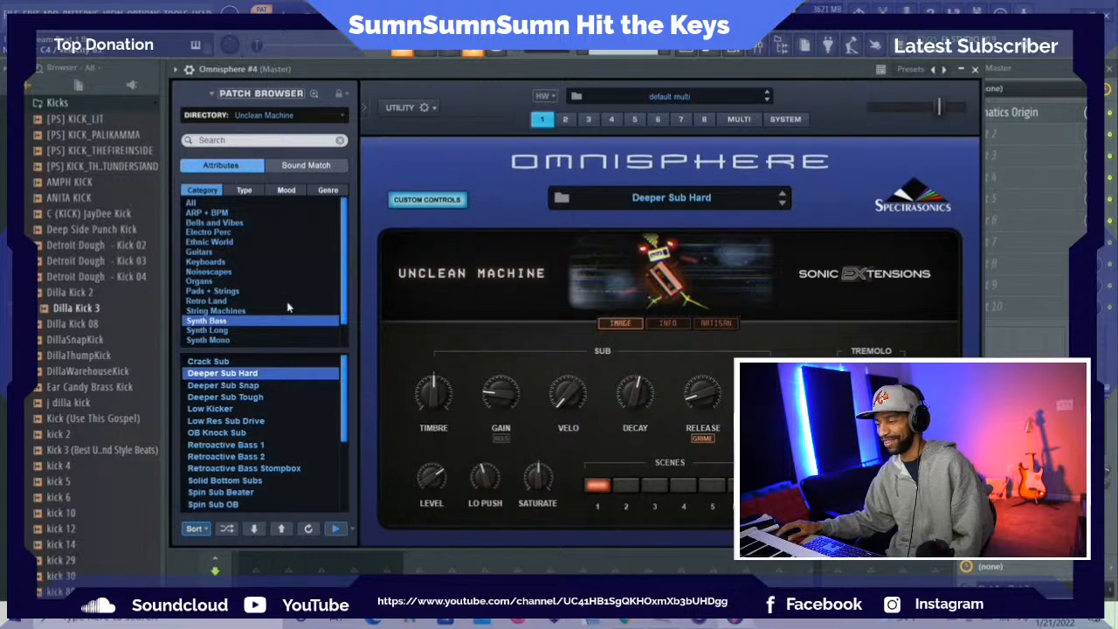
# Audition scenes 2 to 5 of Deeper Sub Hard and switch to the Deeper Sub Snap patch
pyautogui.click(626, 485)
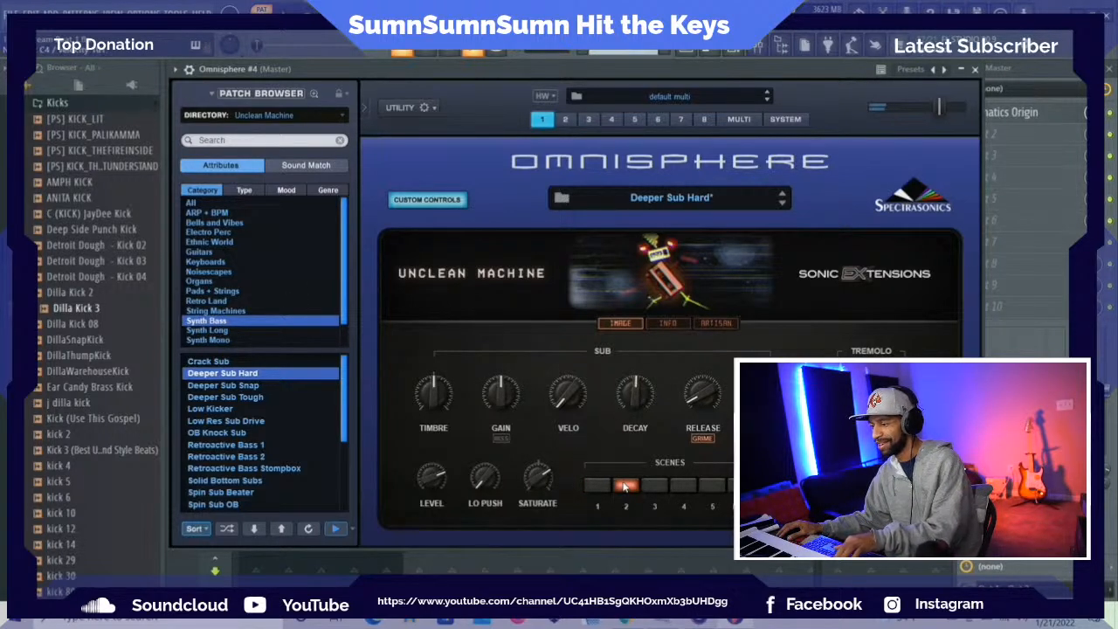
pyautogui.click(654, 488)
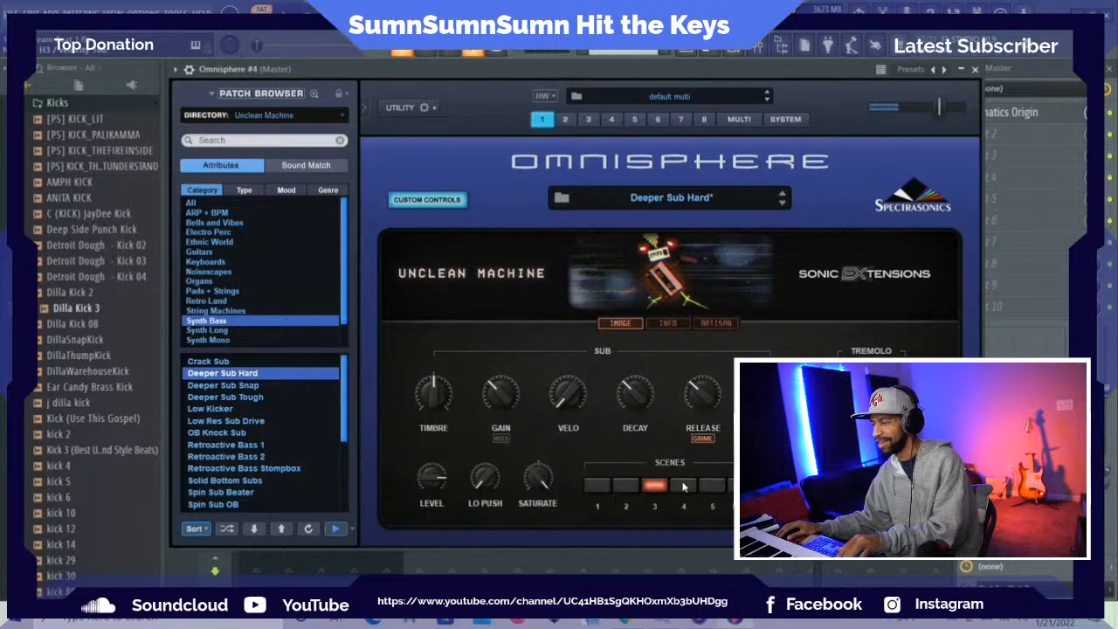
pyautogui.click(682, 487)
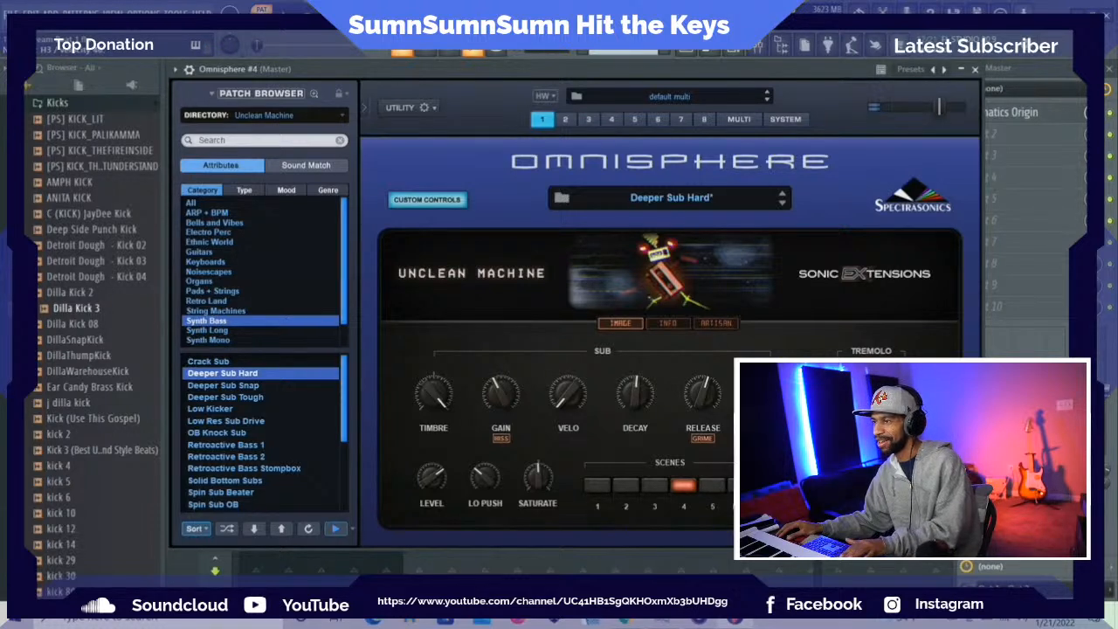
pyautogui.click(711, 485)
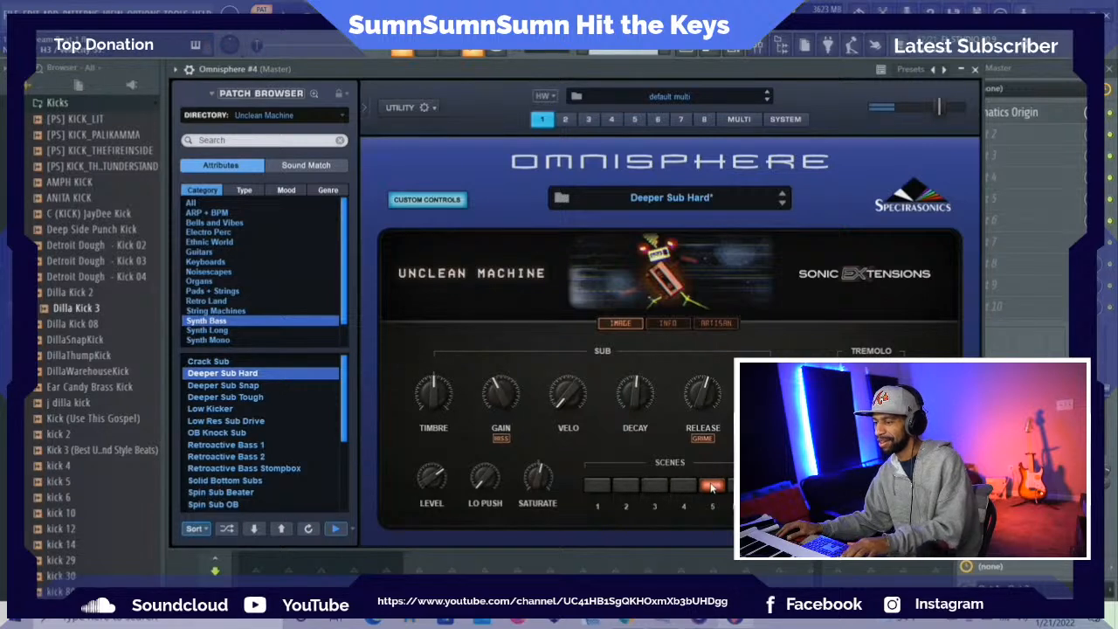
pyautogui.click(252, 389)
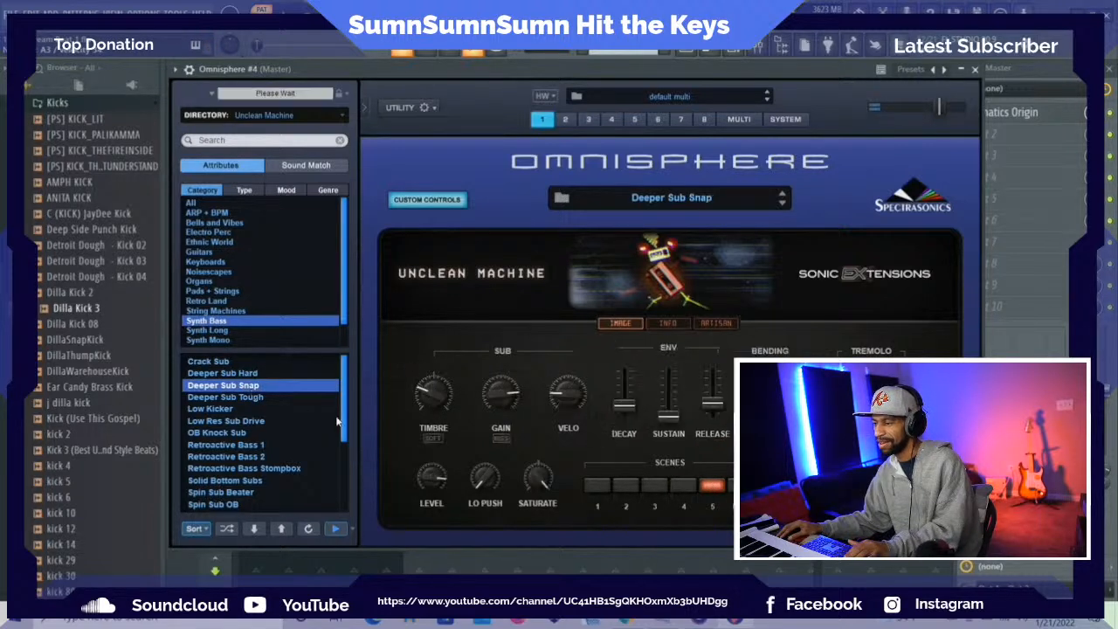
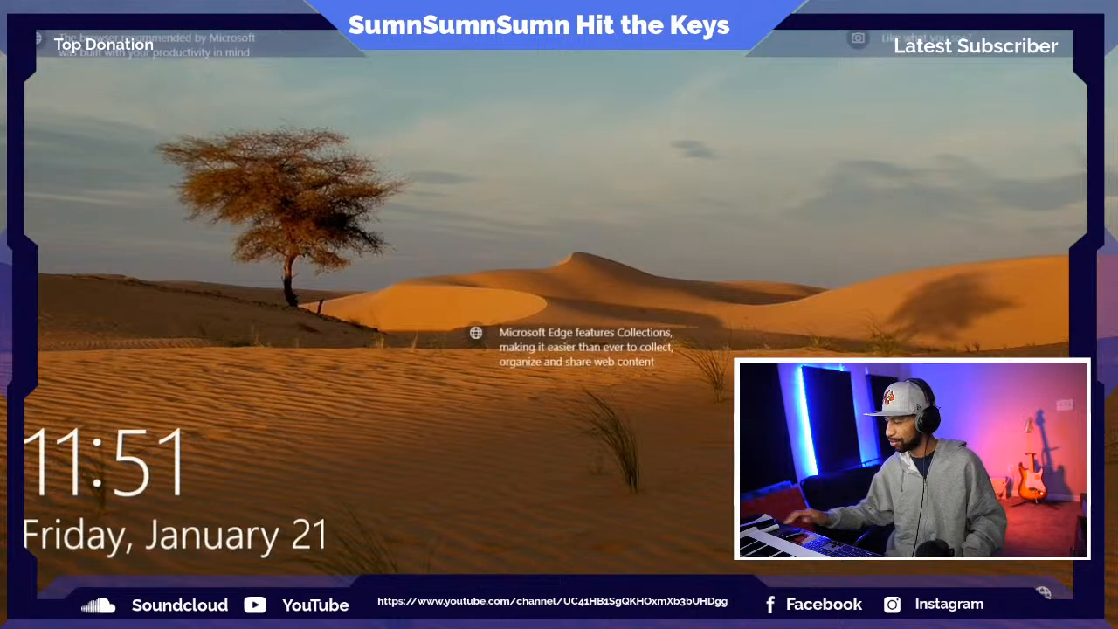
# Unlock the computer, launch FL Studio from the desktop and hide the channel rack
pyautogui.press('Return')
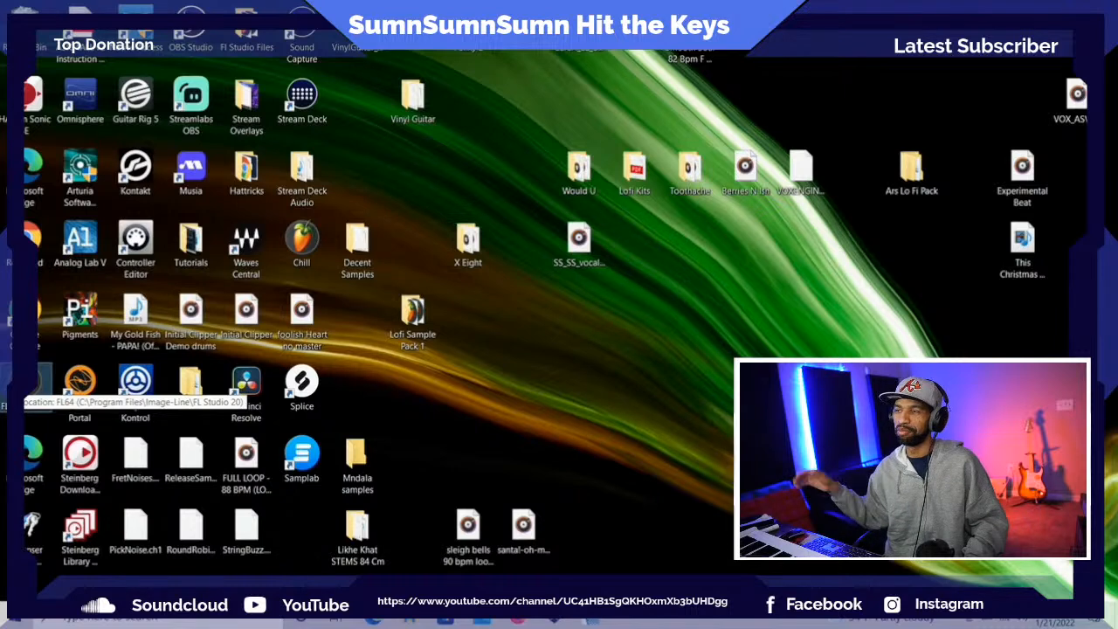
pyautogui.doubleClick(35, 384)
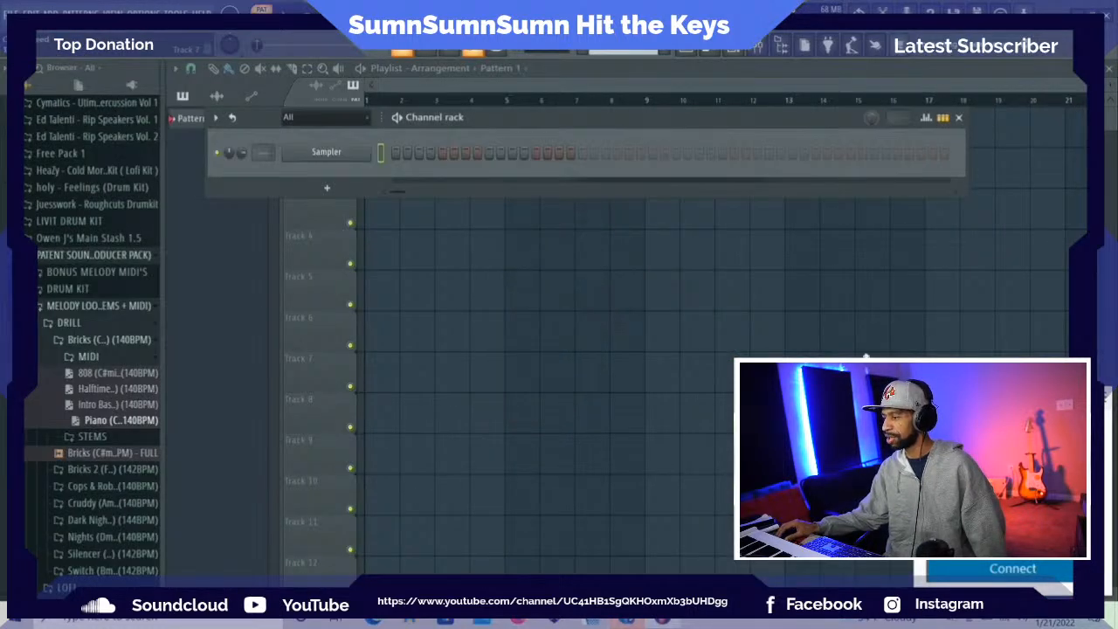
pyautogui.click(269, 321)
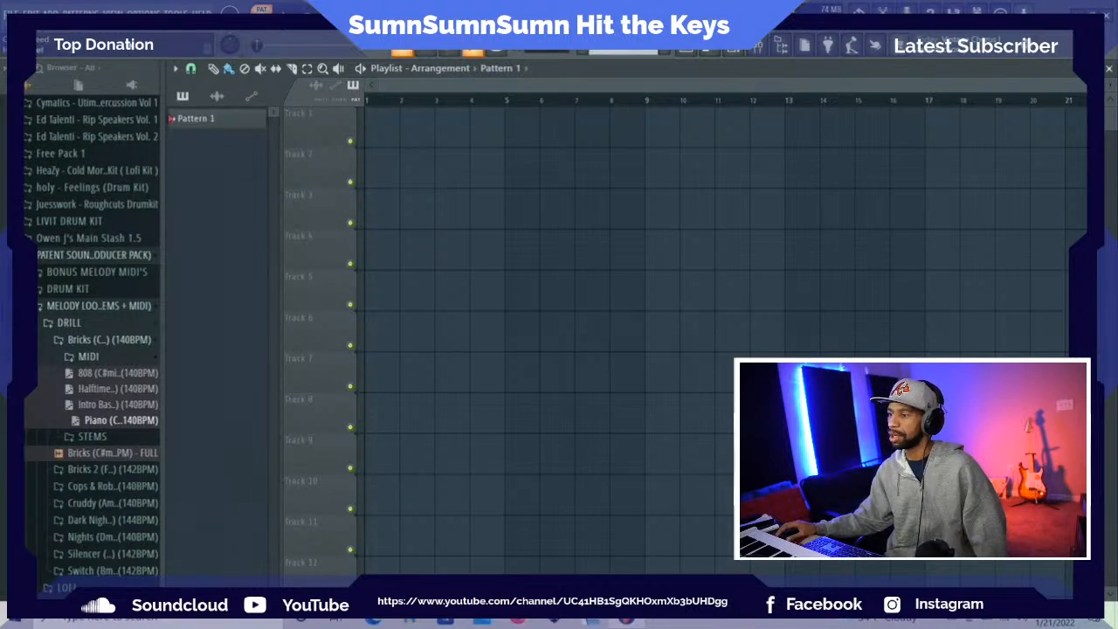
# Open the 104th Stream Beat 1 project from the Fl Studio Files folder
pyautogui.click(11, 14)
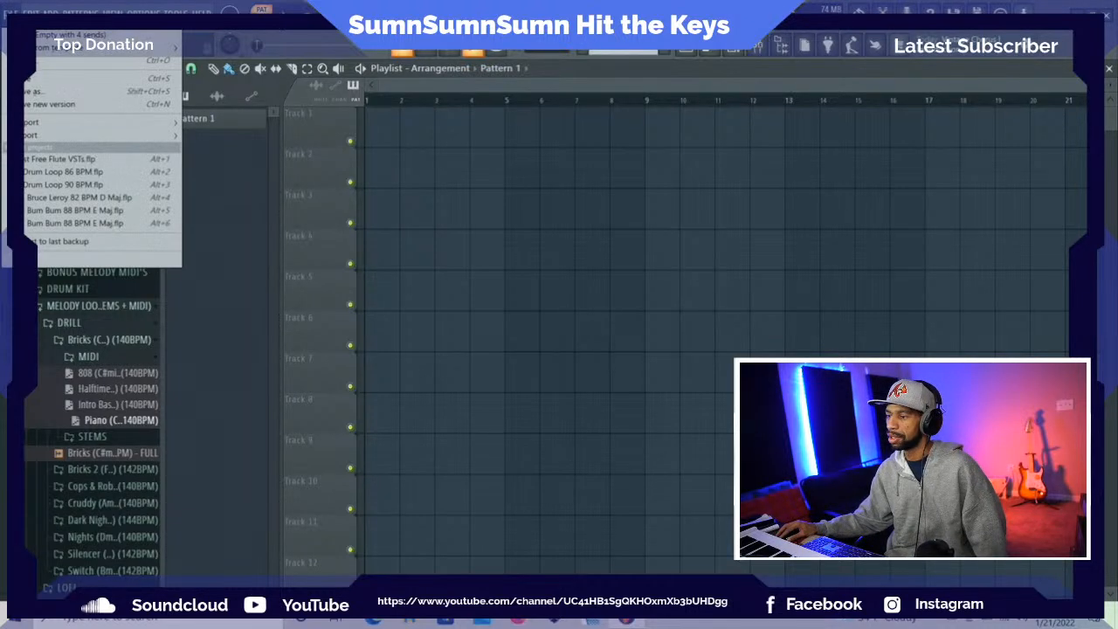
pyautogui.click(82, 65)
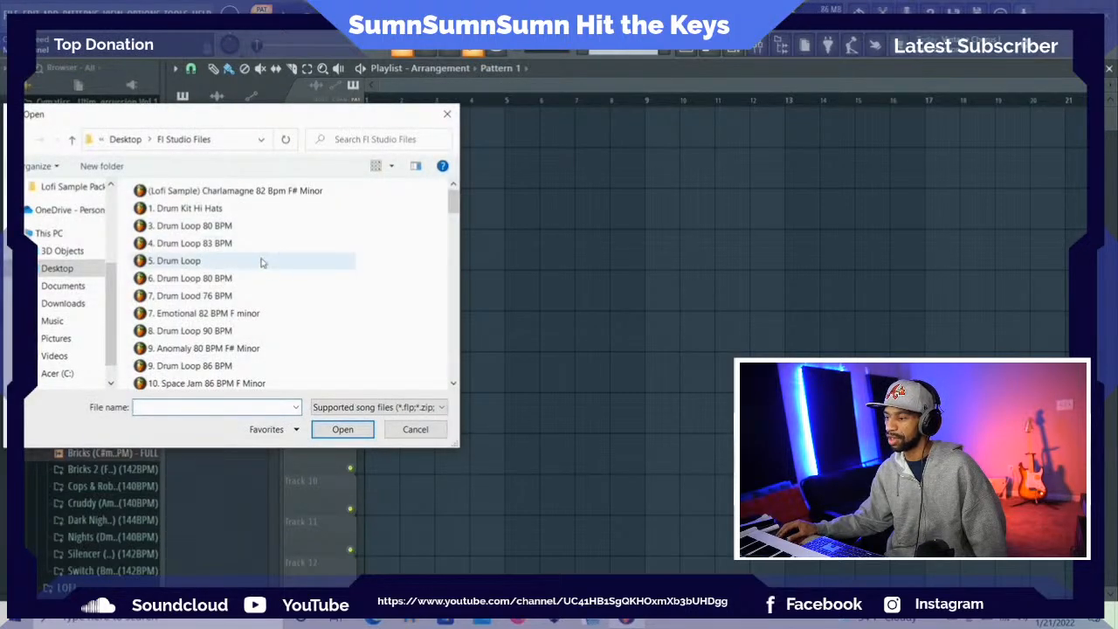
pyautogui.scroll(-2, 262, 255)
pyautogui.scroll(-15, 265, 257)
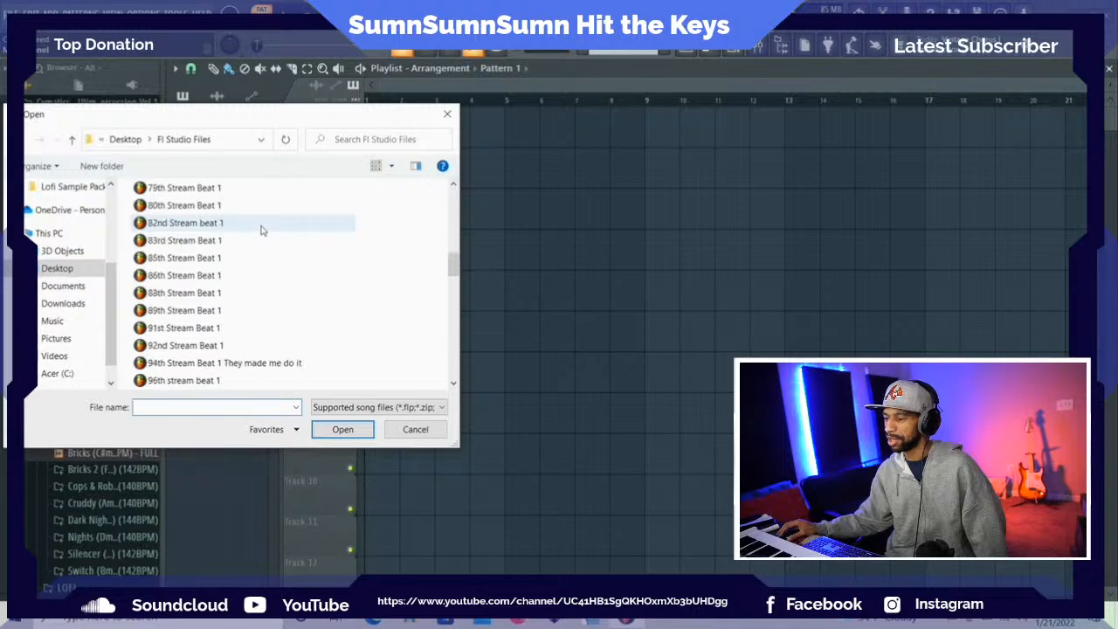
pyautogui.scroll(-2, 260, 230)
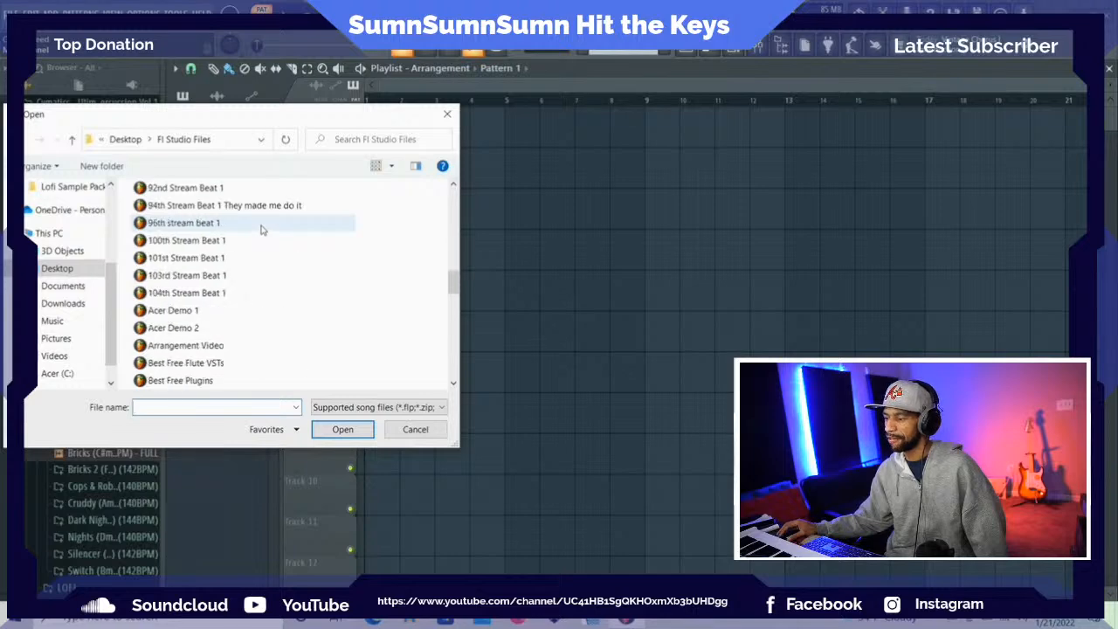
pyautogui.doubleClick(249, 294)
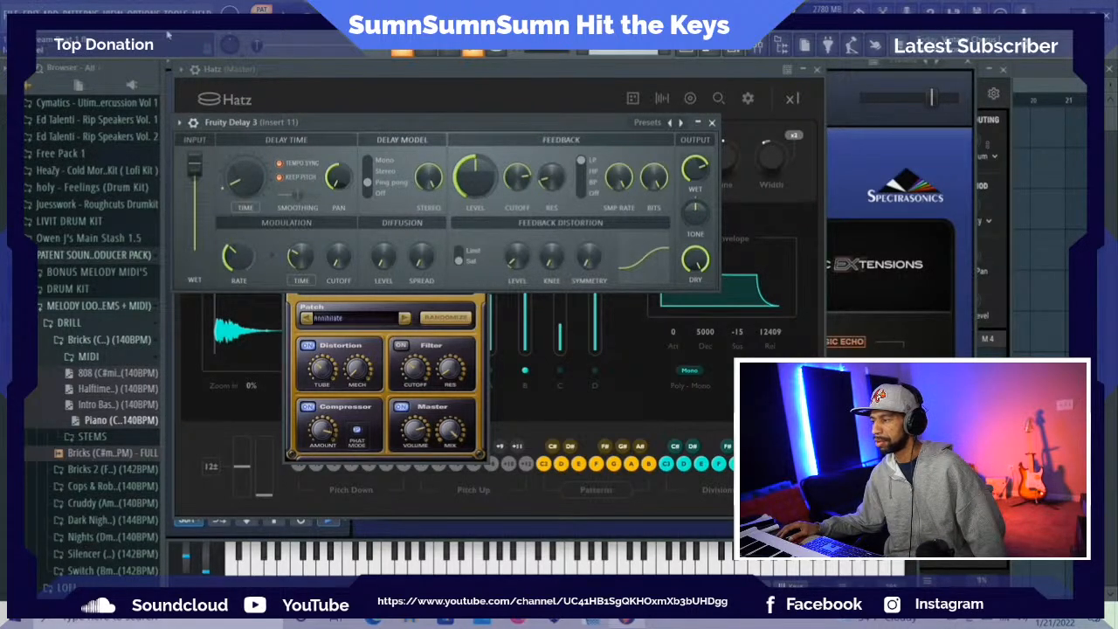
# Show the channel rack of the reopened project and save the project
pyautogui.press('F6')
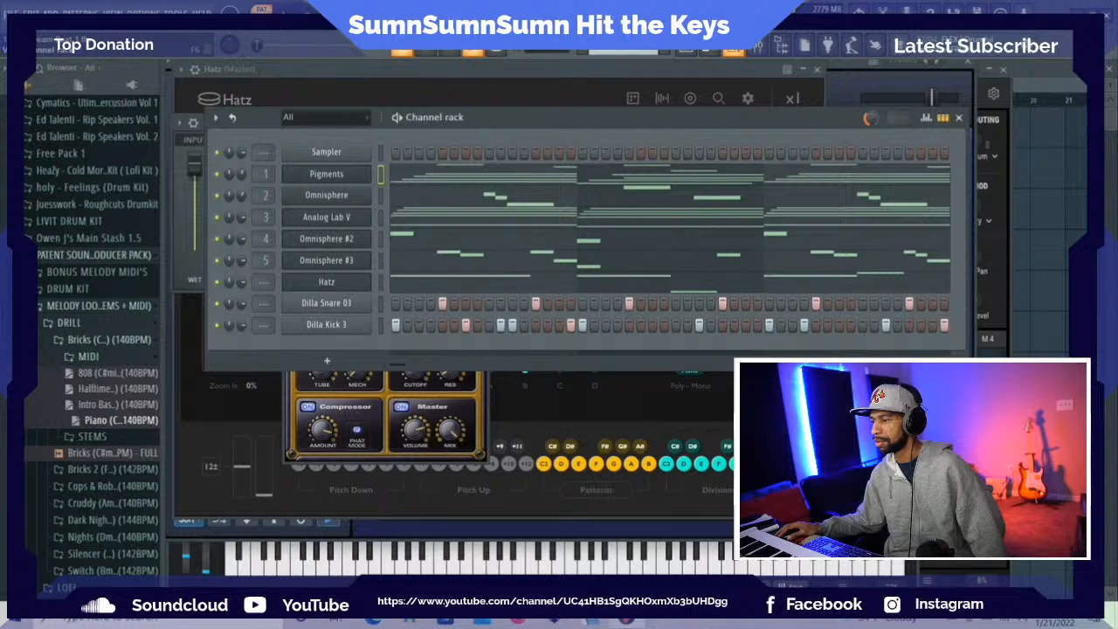
pyautogui.click(12, 13)
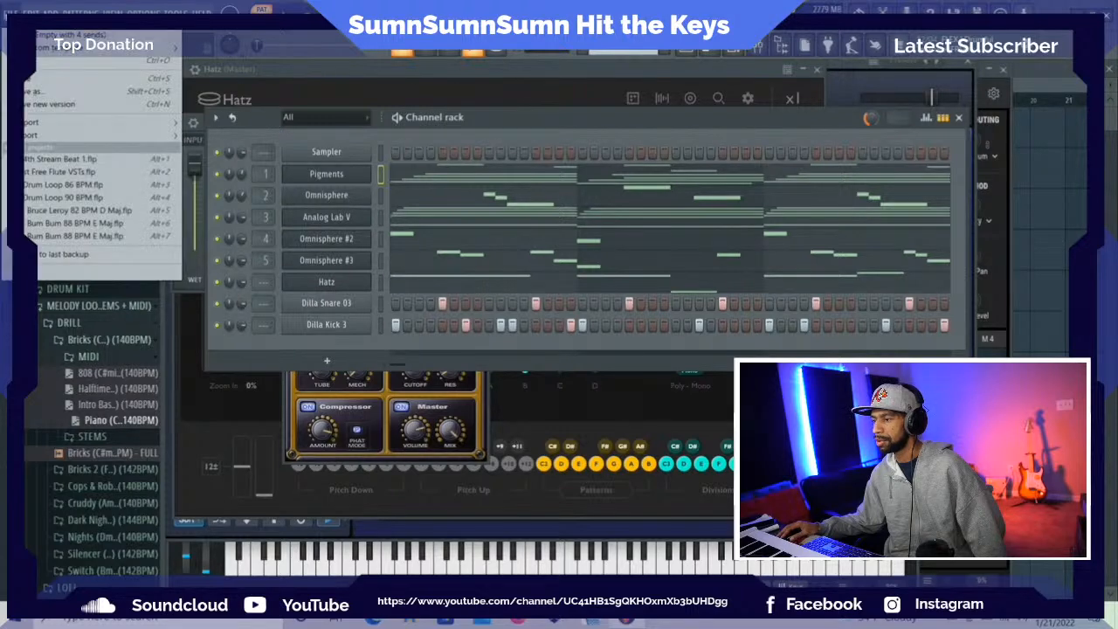
pyautogui.click(35, 79)
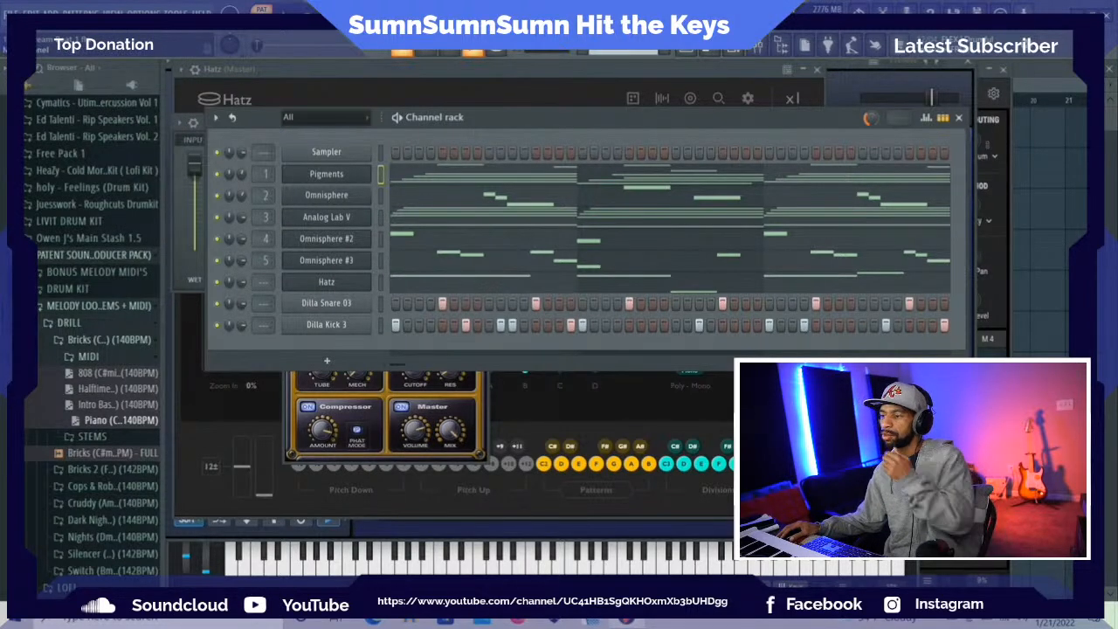
# Add a new Omnisphere instance, clear away the other plugin windows and reopen the new instance from the channel rack
pyautogui.click(51, 12)
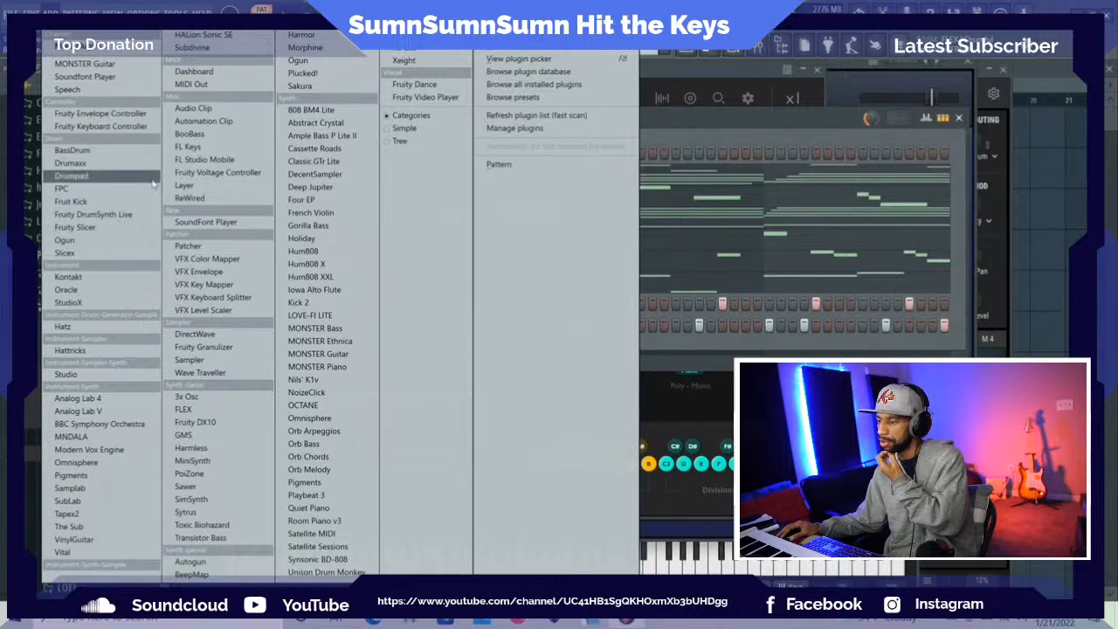
pyautogui.click(311, 419)
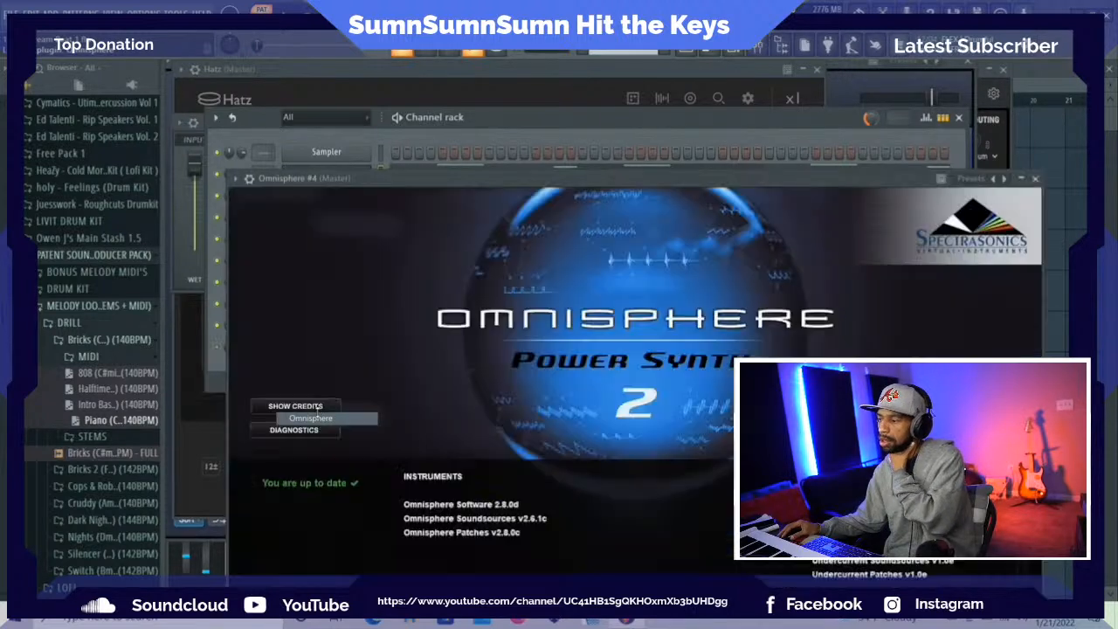
pyautogui.click(961, 118)
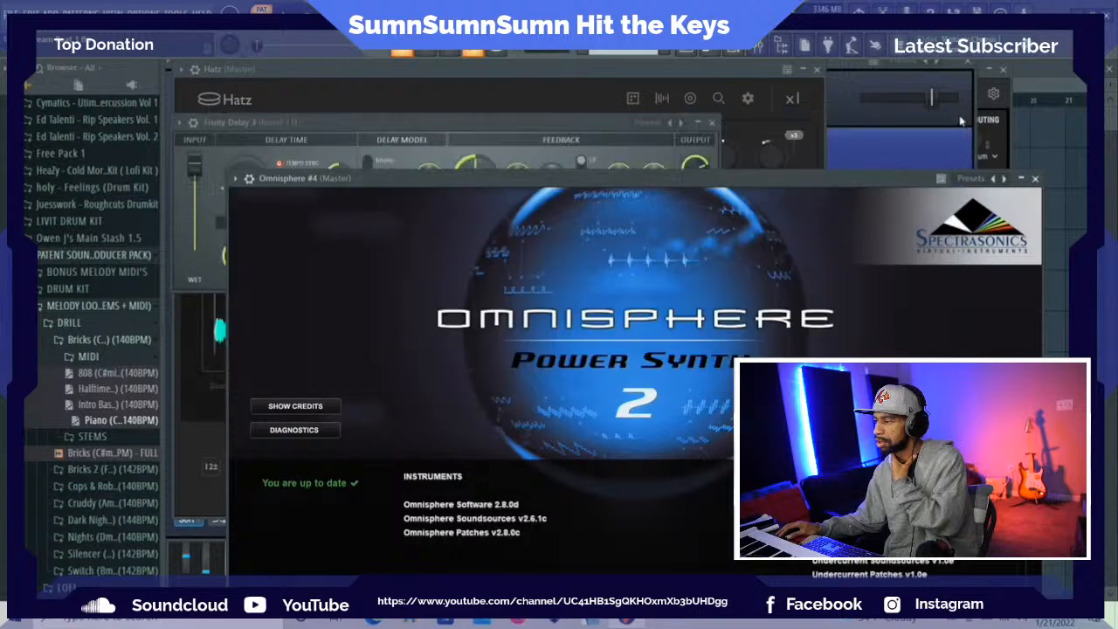
pyautogui.click(1028, 79)
pyautogui.click(734, 52)
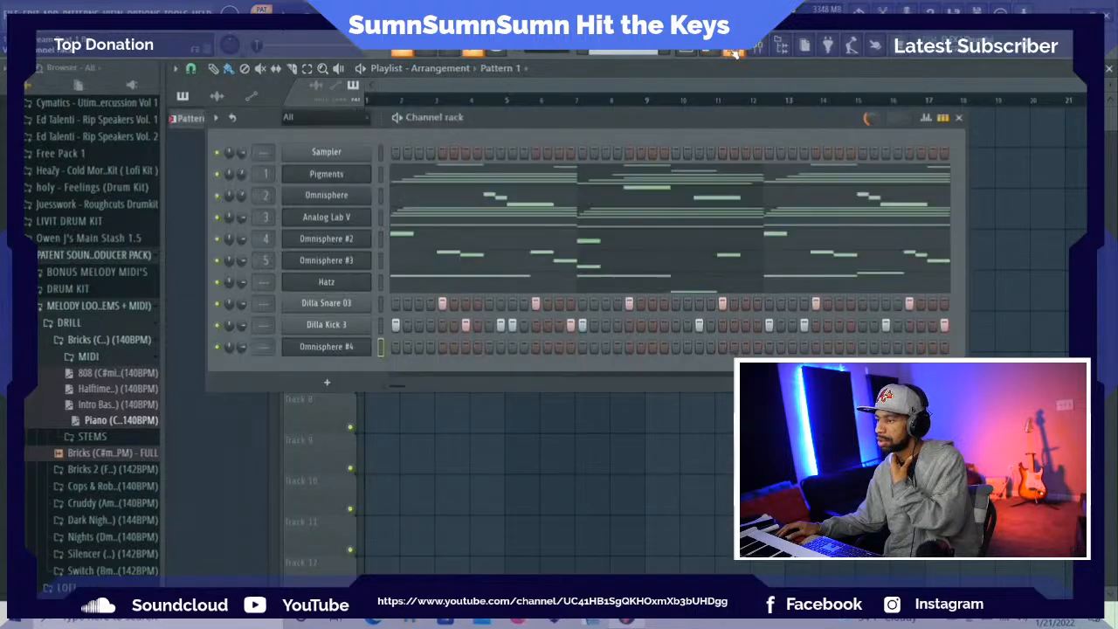
pyautogui.click(315, 346)
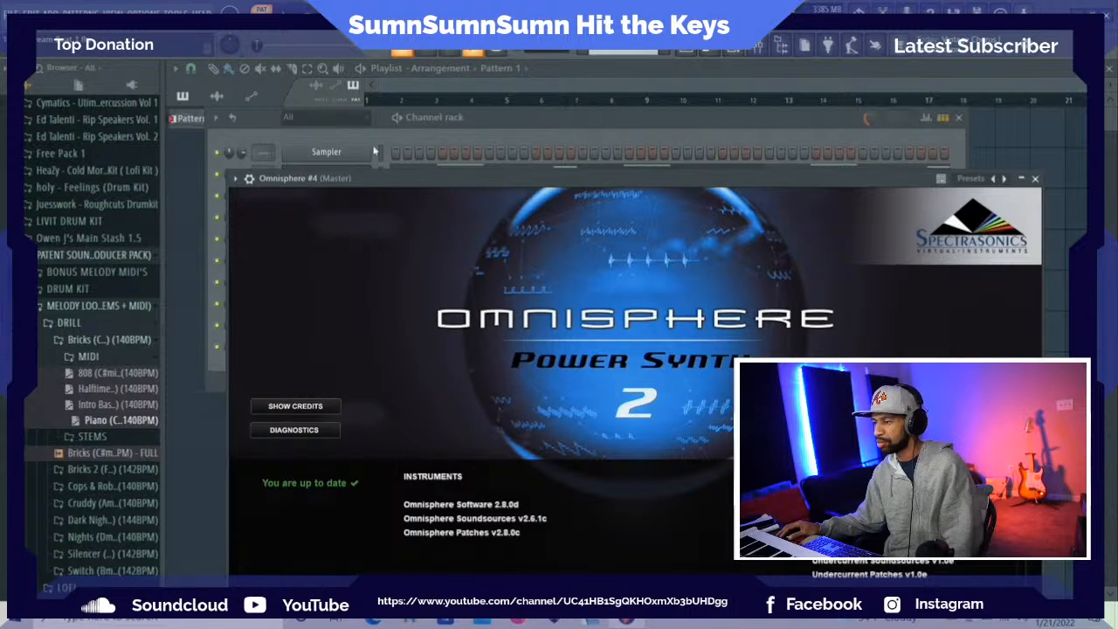
# Reposition the Omnisphere #4 window, dismiss its splash screen and switch the patch directory to the Unclean Machine sonic extension
pyautogui.moveTo(404, 178); pyautogui.dragTo(335, 74)
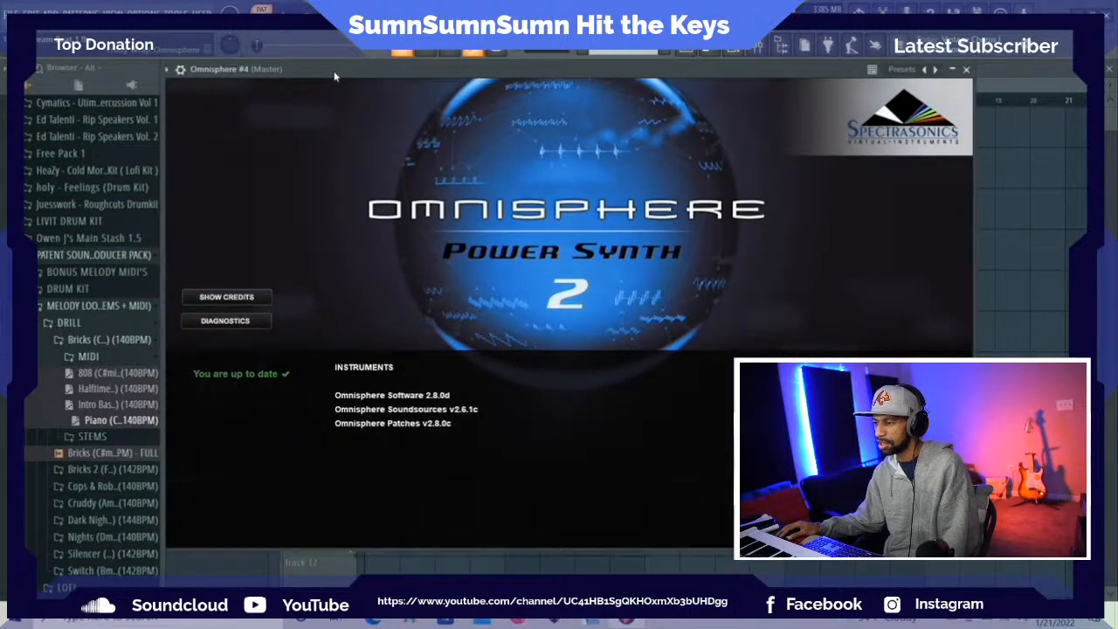
pyautogui.click(319, 119)
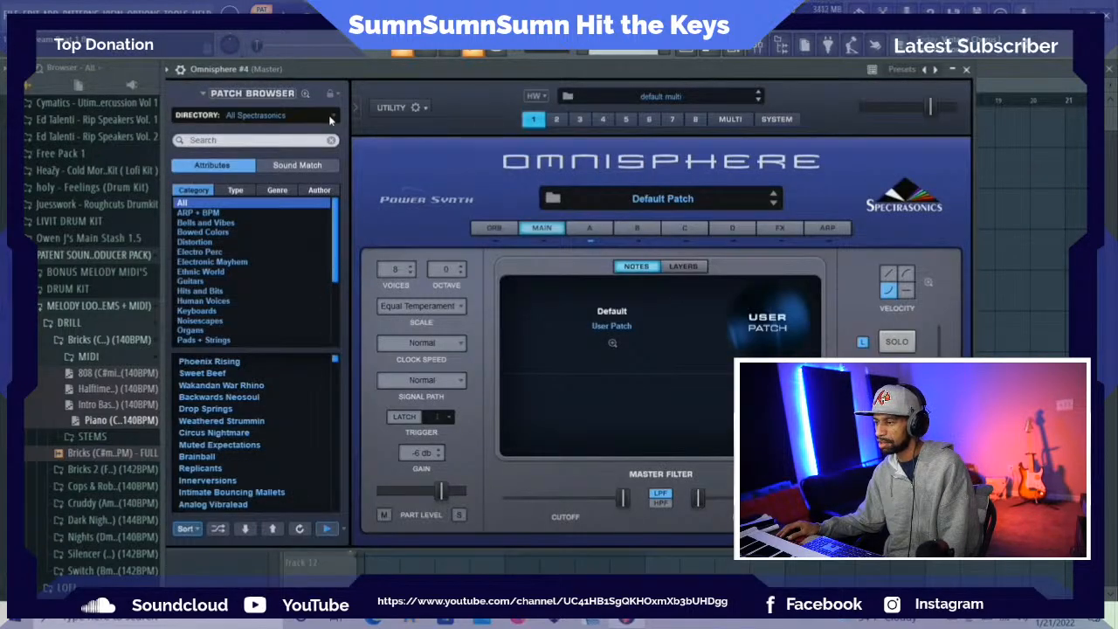
pyautogui.click(331, 119)
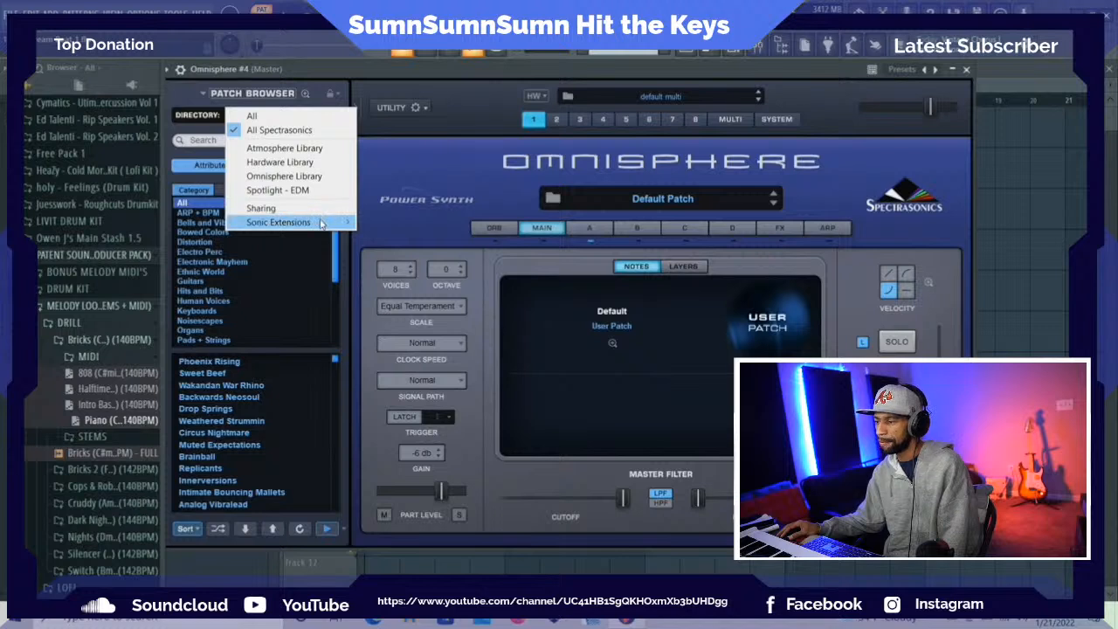
pyautogui.moveTo(330, 222)
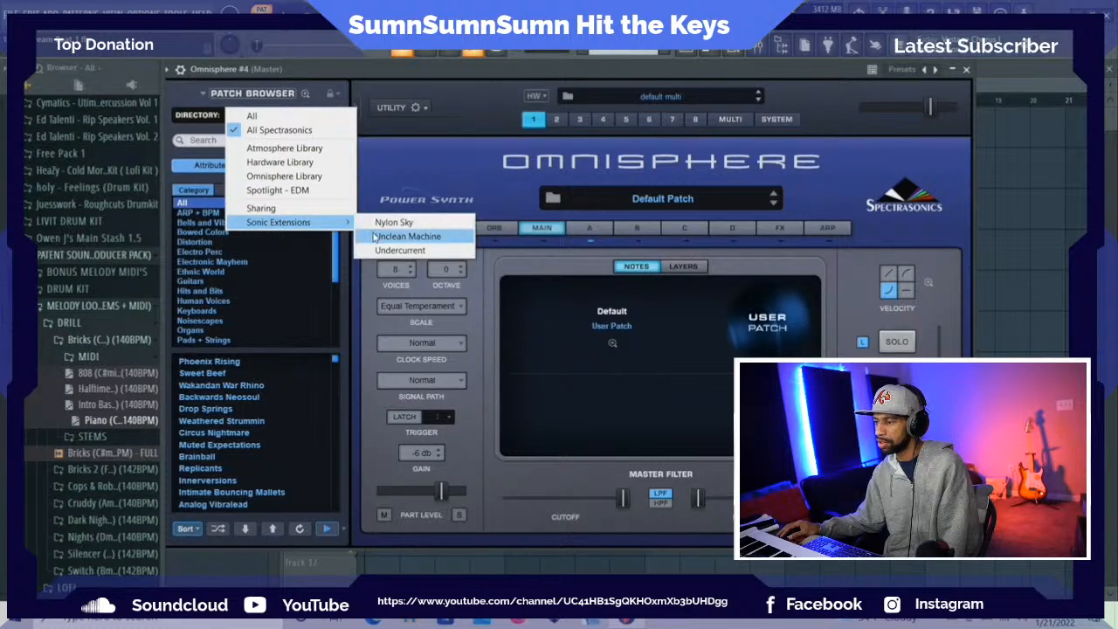
pyautogui.click(407, 236)
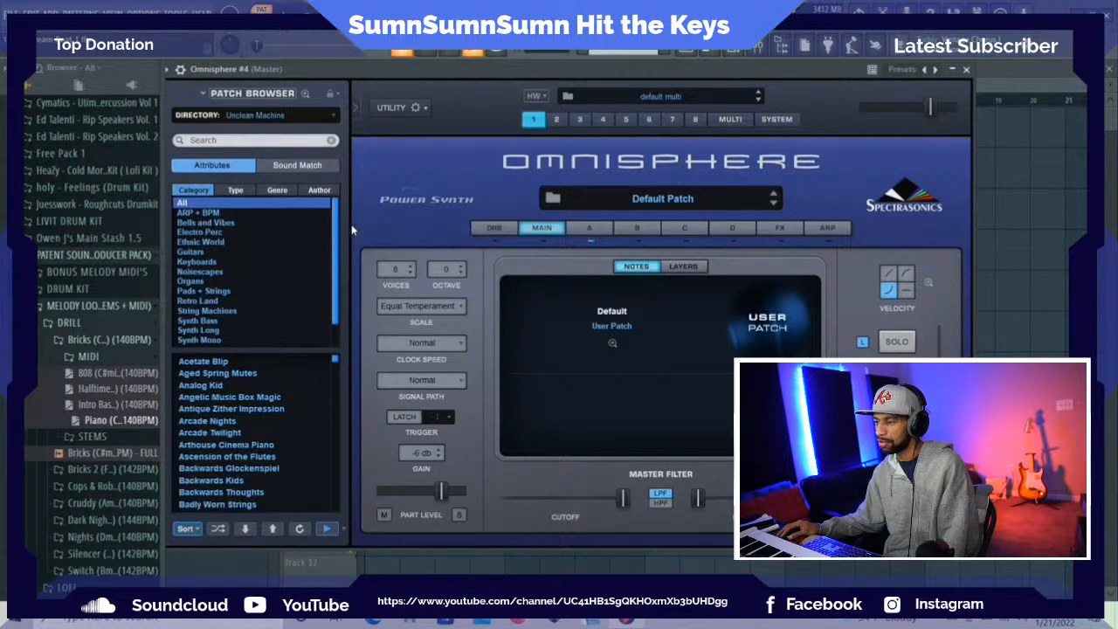
# Look through the Unclean Machine categories and filter the patches to Synth Bass
pyautogui.moveTo(335, 231); pyautogui.dragTo(331, 254)
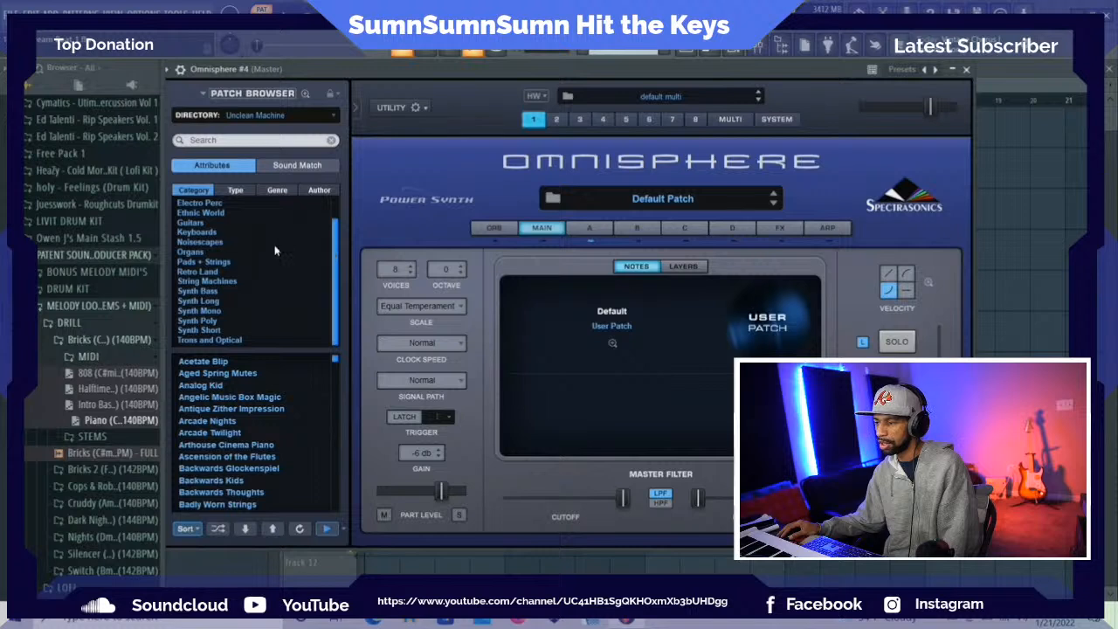
pyautogui.scroll(3, 277, 236)
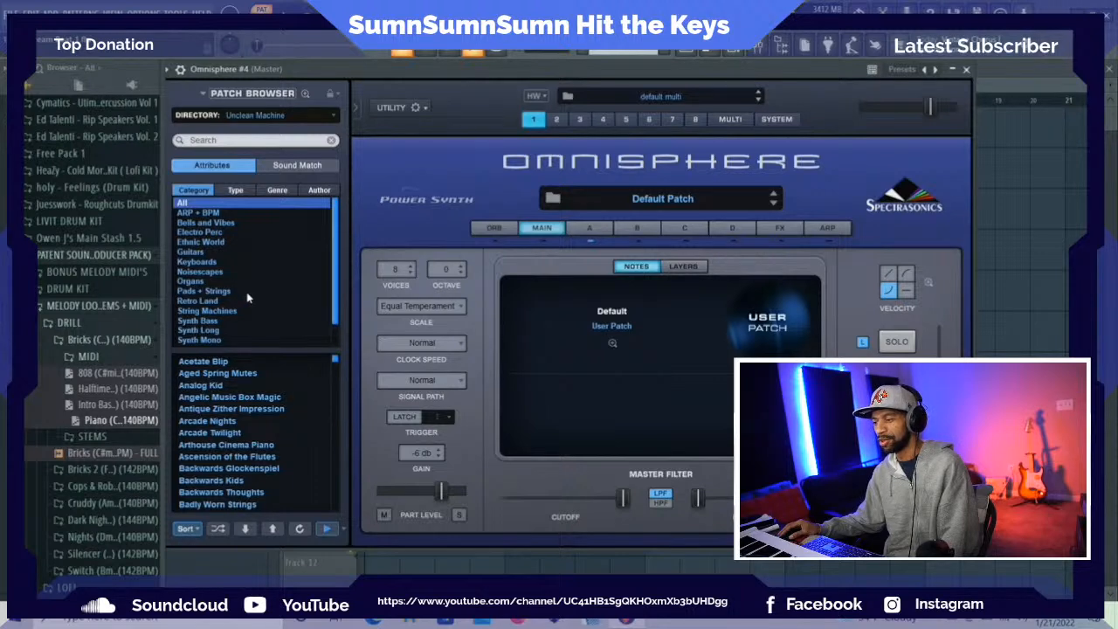
pyautogui.scroll(-1, 241, 299)
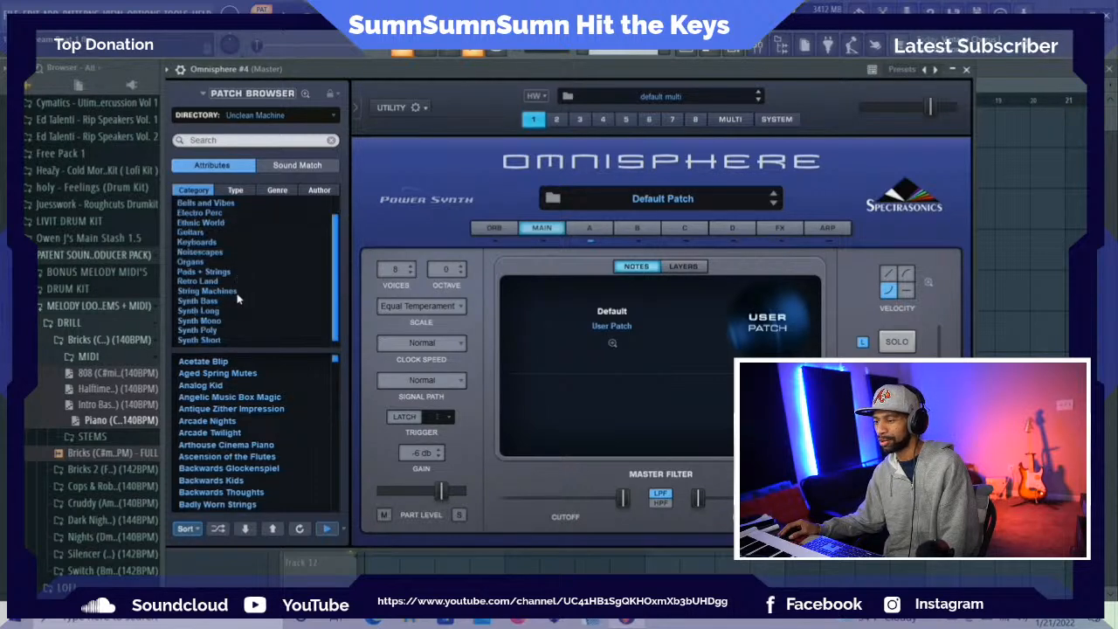
pyautogui.click(199, 300)
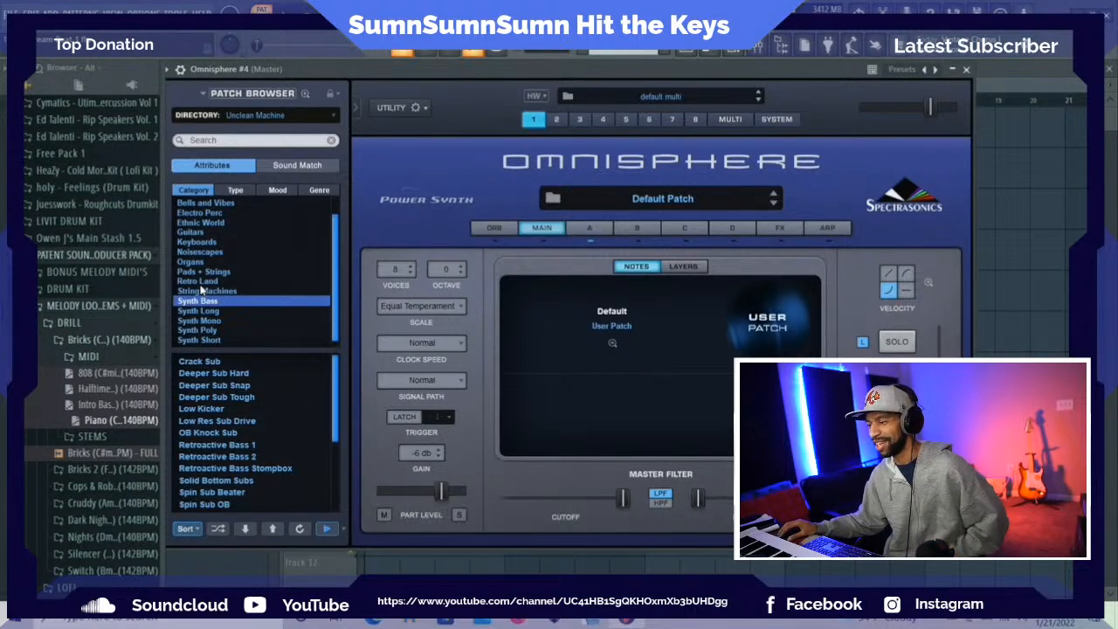
# Audition the Deeper Sub Hard, Low Kicker, Low Res Sub Drive and OB Knock Sub patches
pyautogui.click(226, 375)
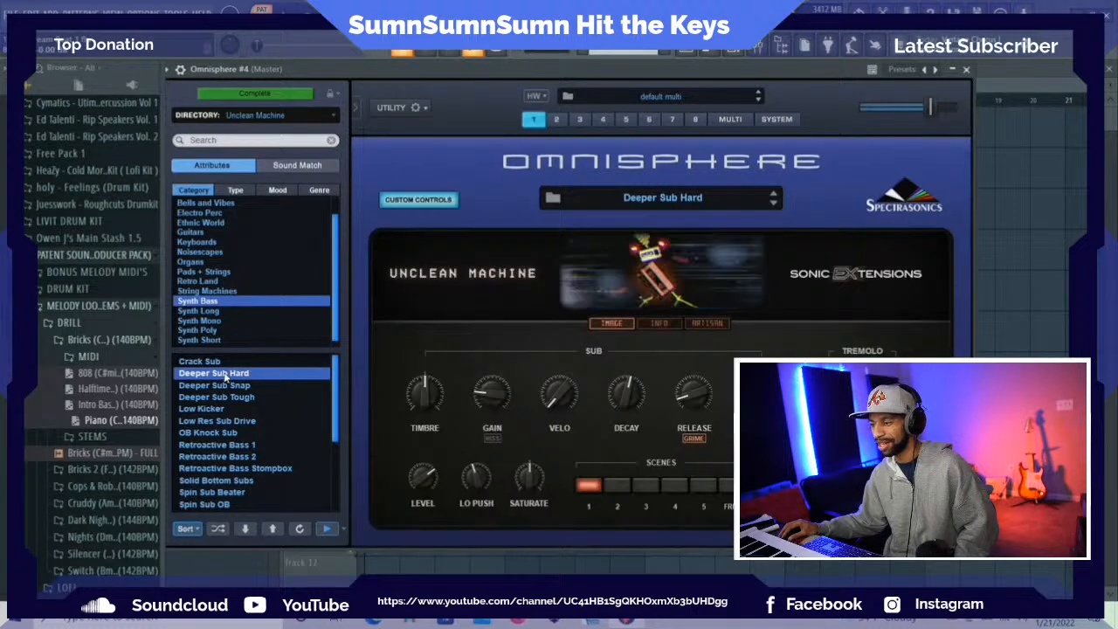
pyautogui.click(203, 410)
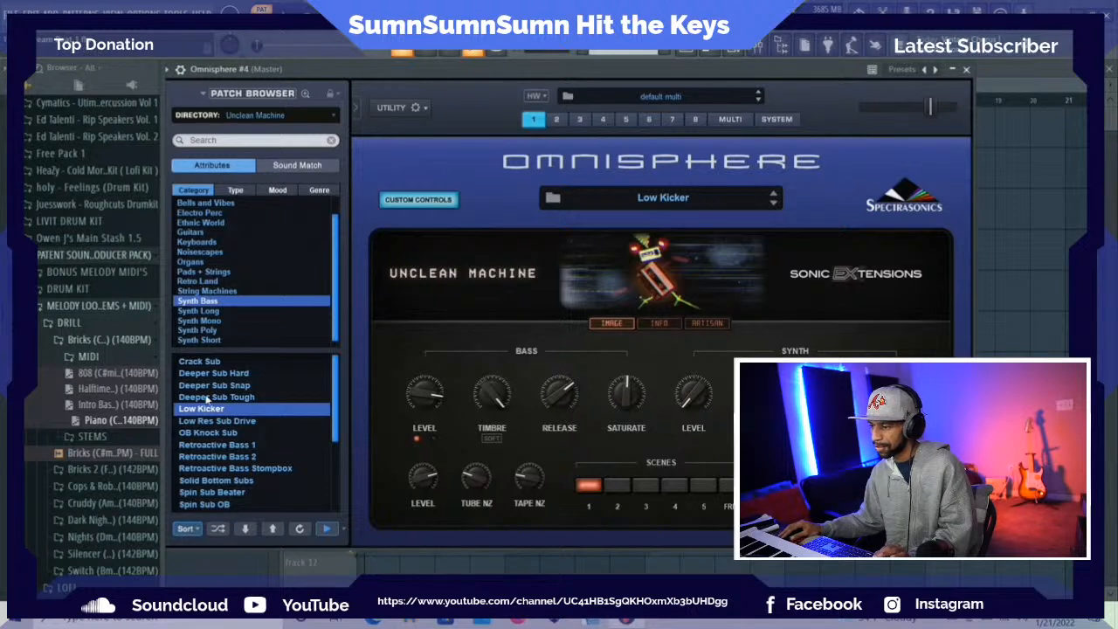
pyautogui.click(208, 422)
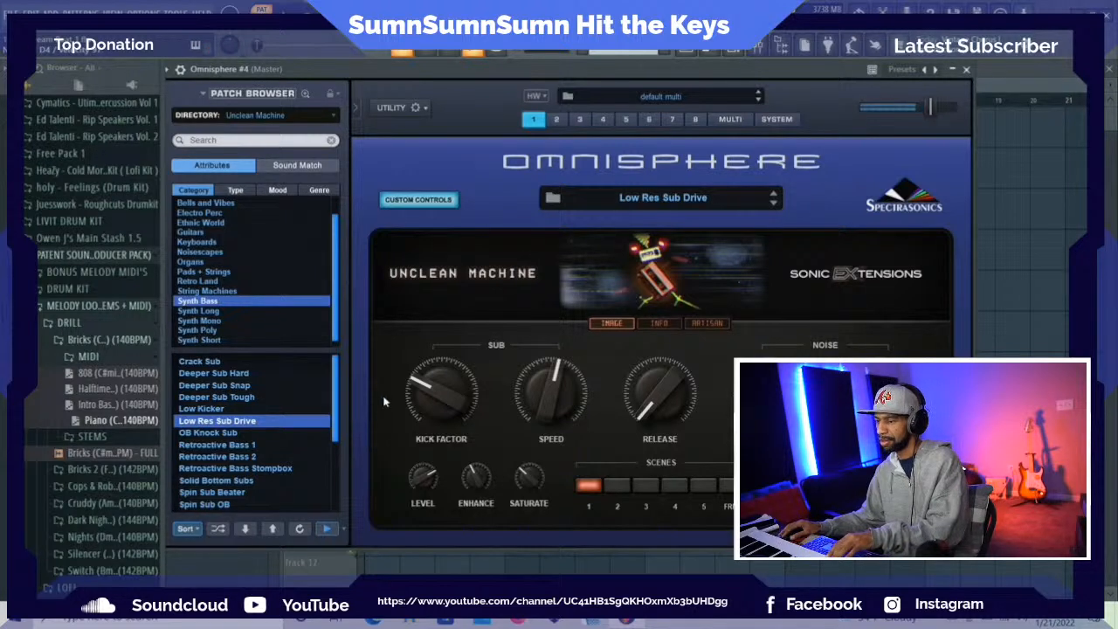
pyautogui.click(227, 434)
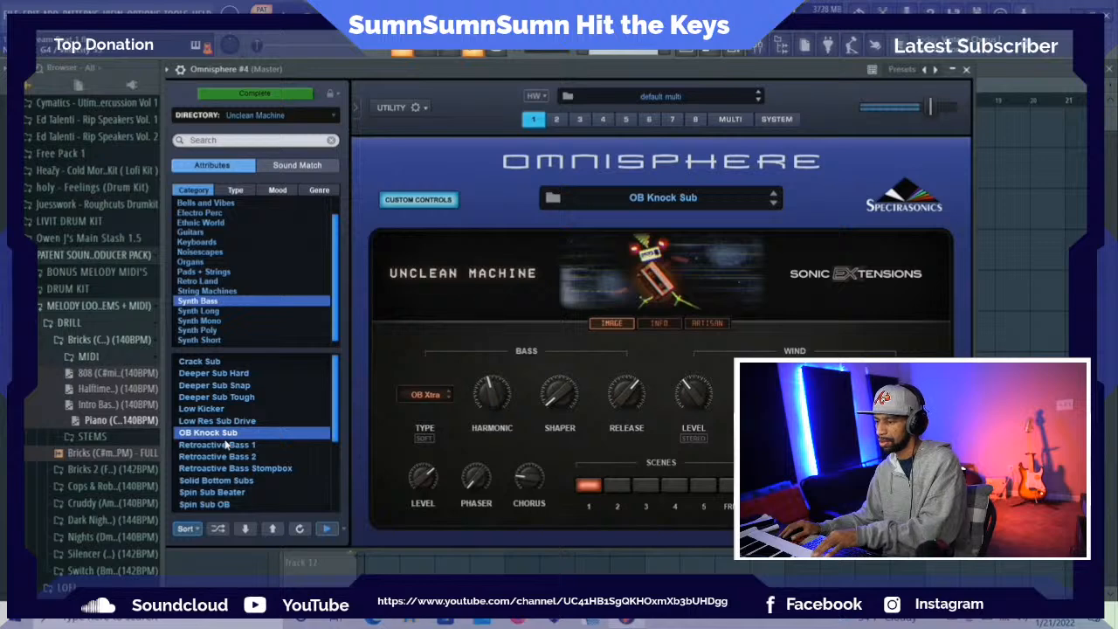
# Open the Omnisphere #4 piano roll, audition low keys and place a D4 note at the start of bar 1
pyautogui.click(712, 54)
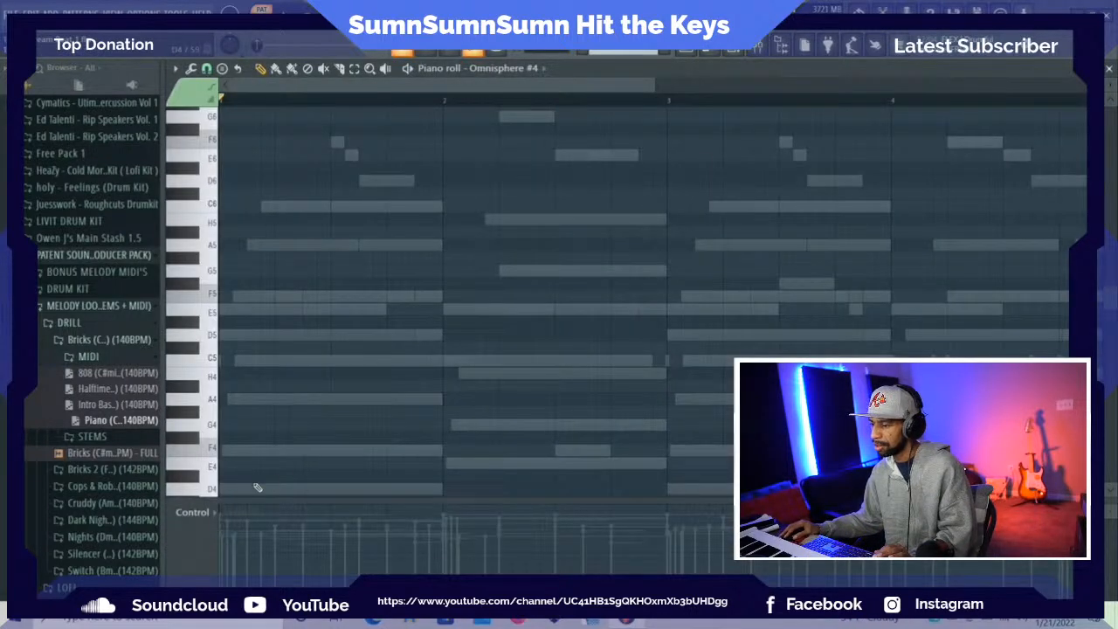
pyautogui.scroll(-3, 262, 476)
pyautogui.click(214, 414)
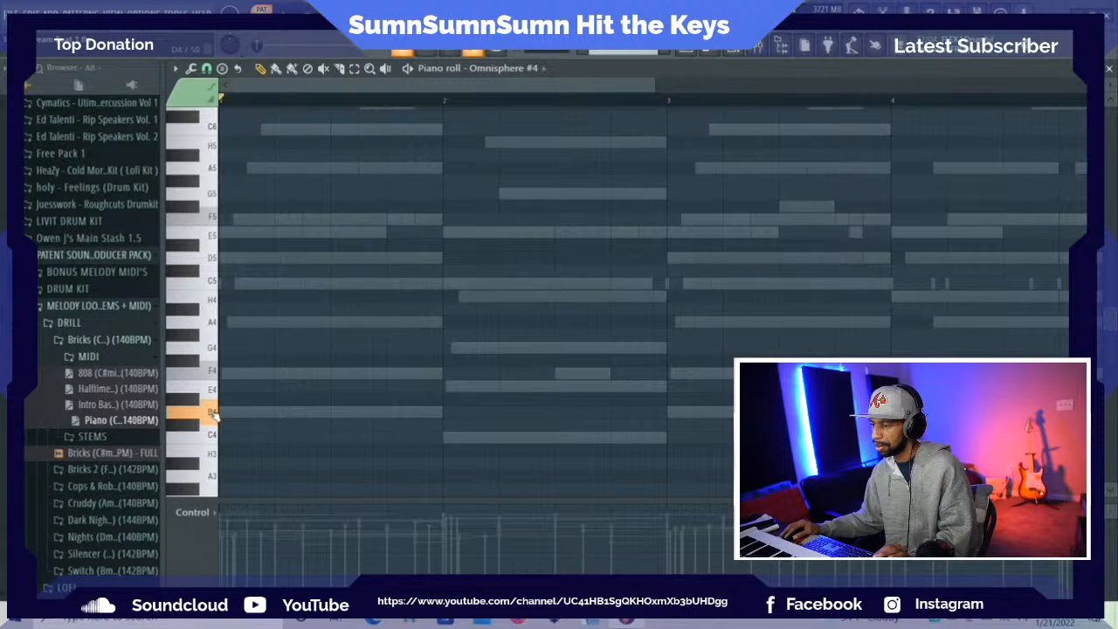
pyautogui.click(210, 260)
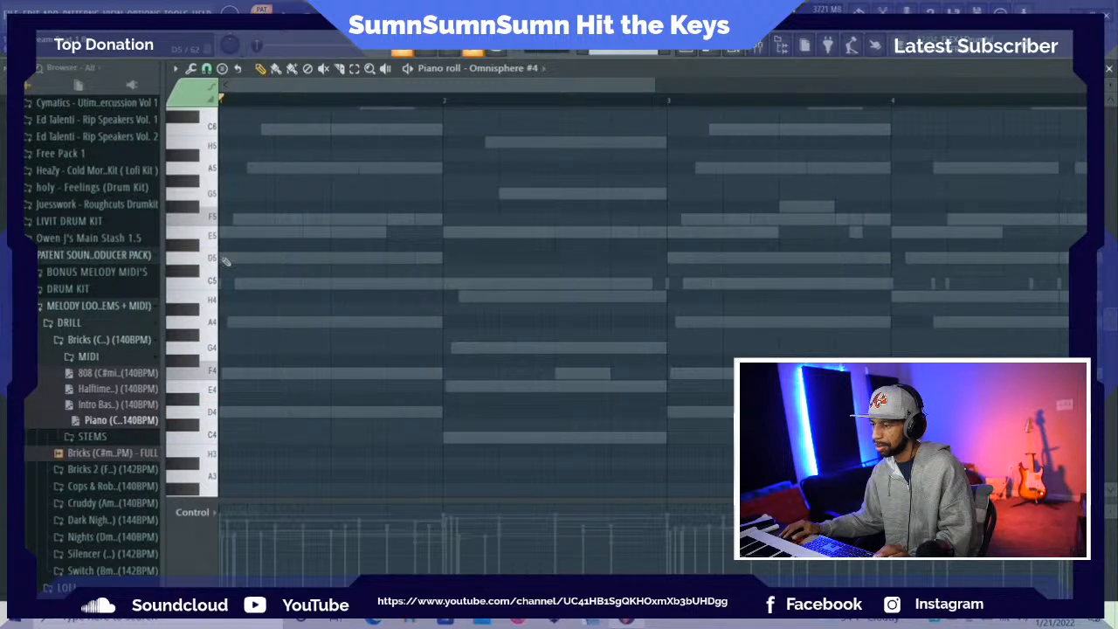
pyautogui.click(207, 418)
pyautogui.click(206, 443)
pyautogui.click(221, 412)
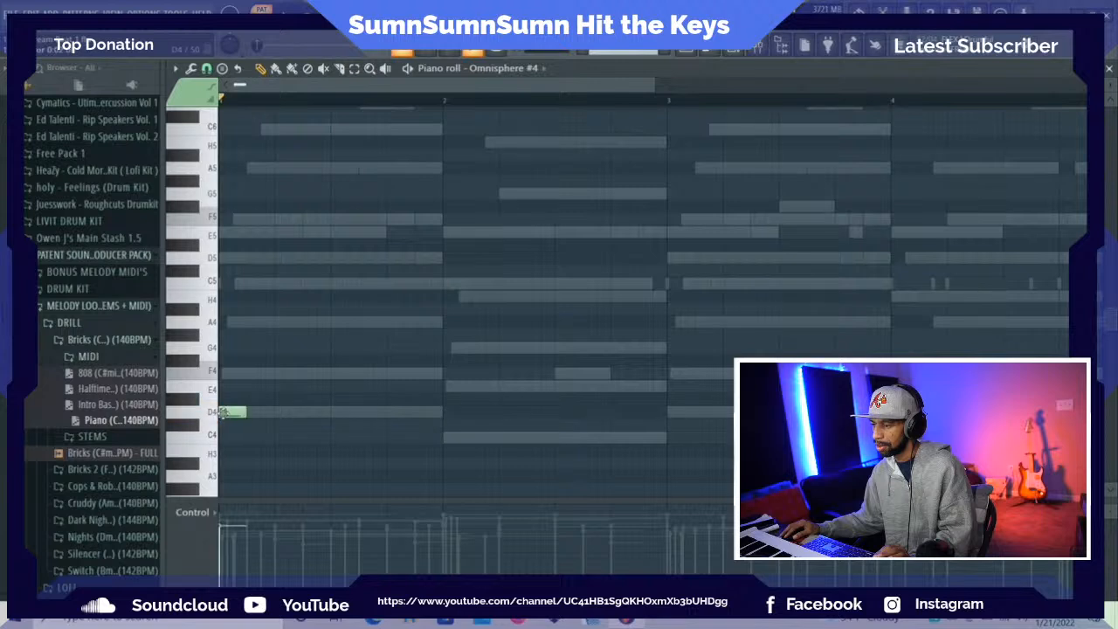
# Lengthen the D4 note to half a bar and add half-bar notes C4 at bar 2 and D4 at bar 3 during playback
pyautogui.press('space')
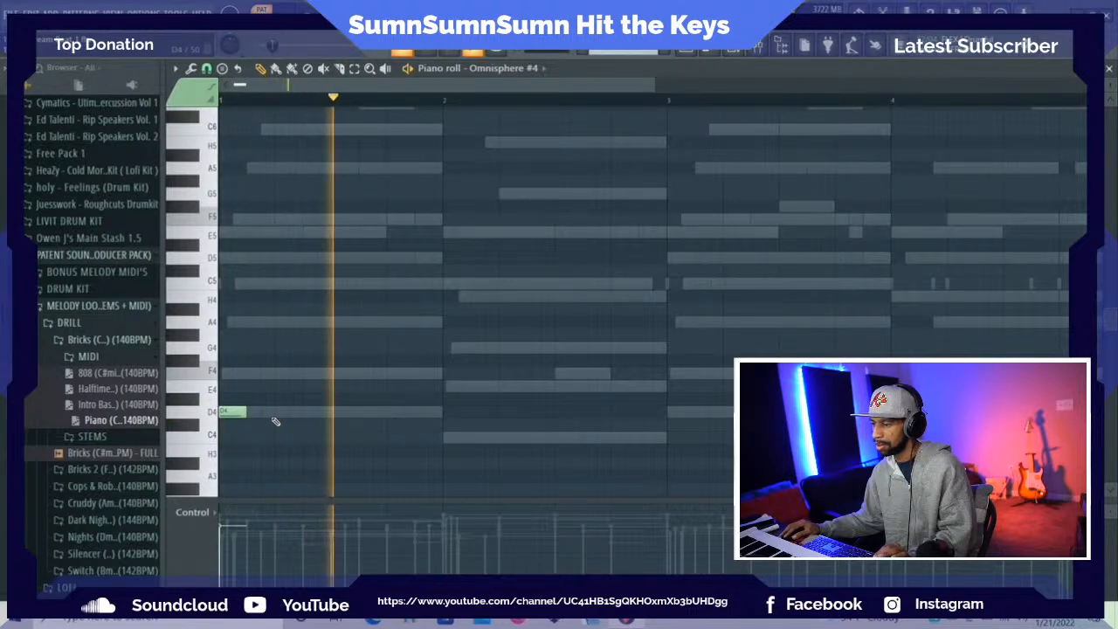
pyautogui.press('space')
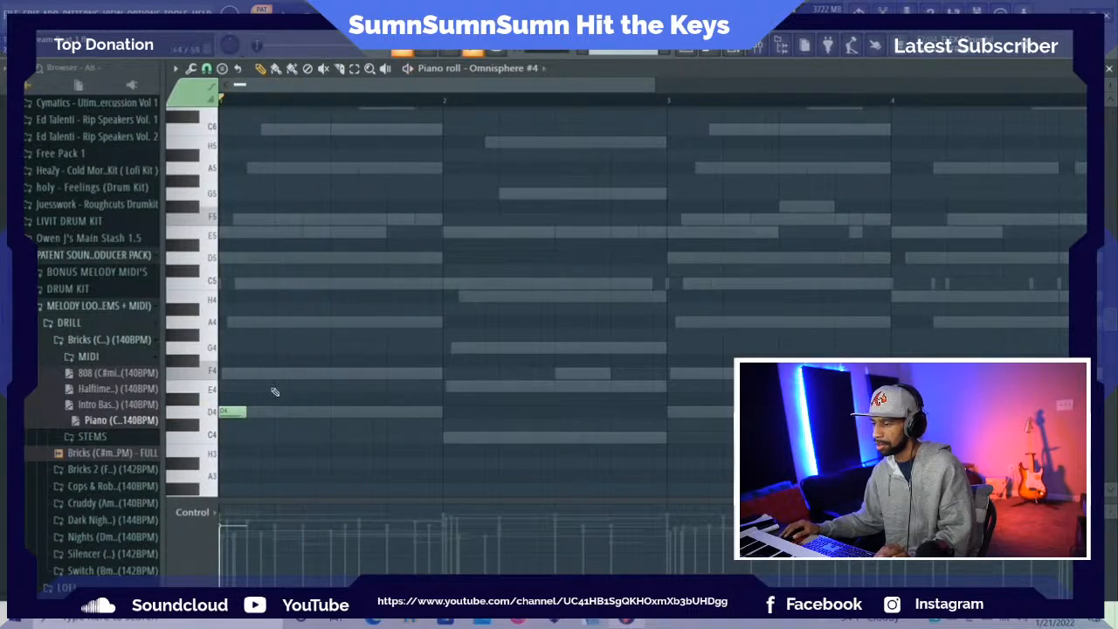
pyautogui.moveTo(245, 411); pyautogui.dragTo(321, 408)
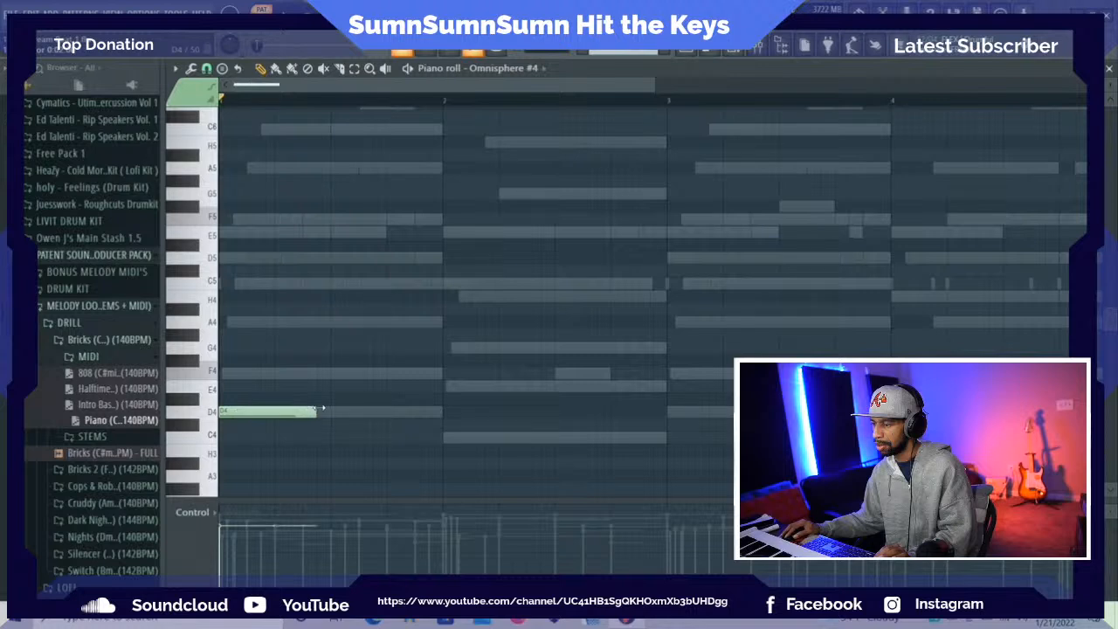
pyautogui.press('space')
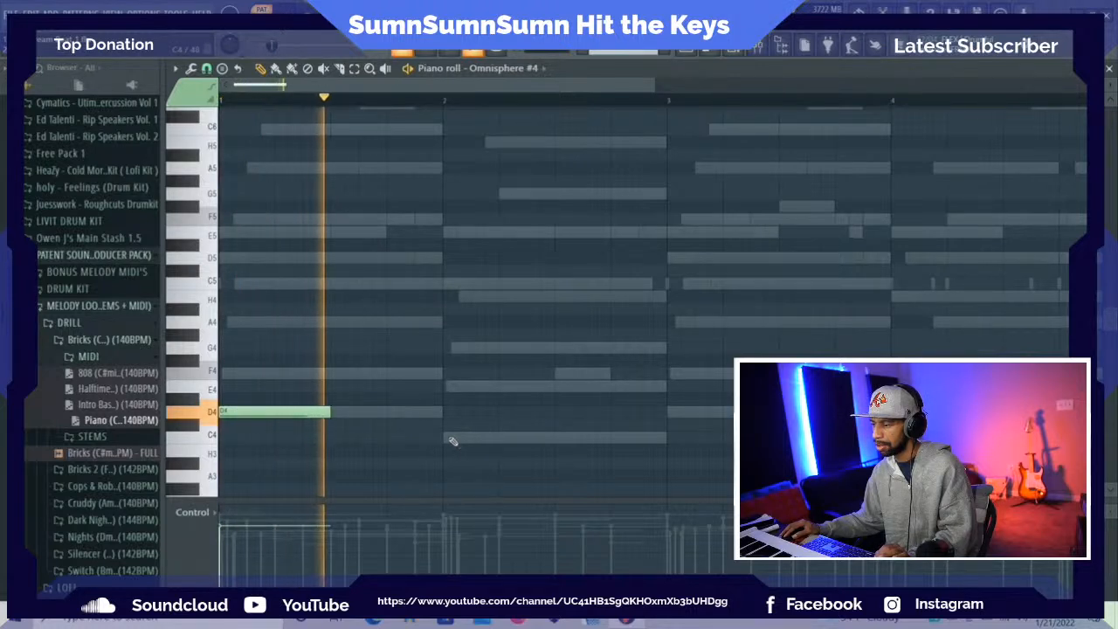
pyautogui.click(451, 439)
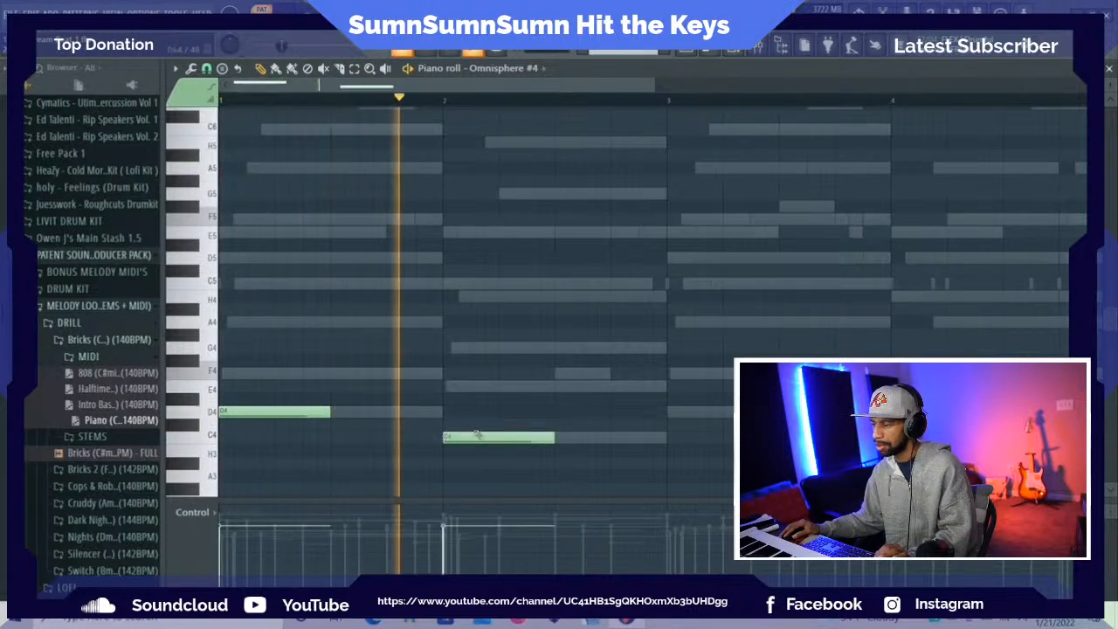
pyautogui.click(670, 409)
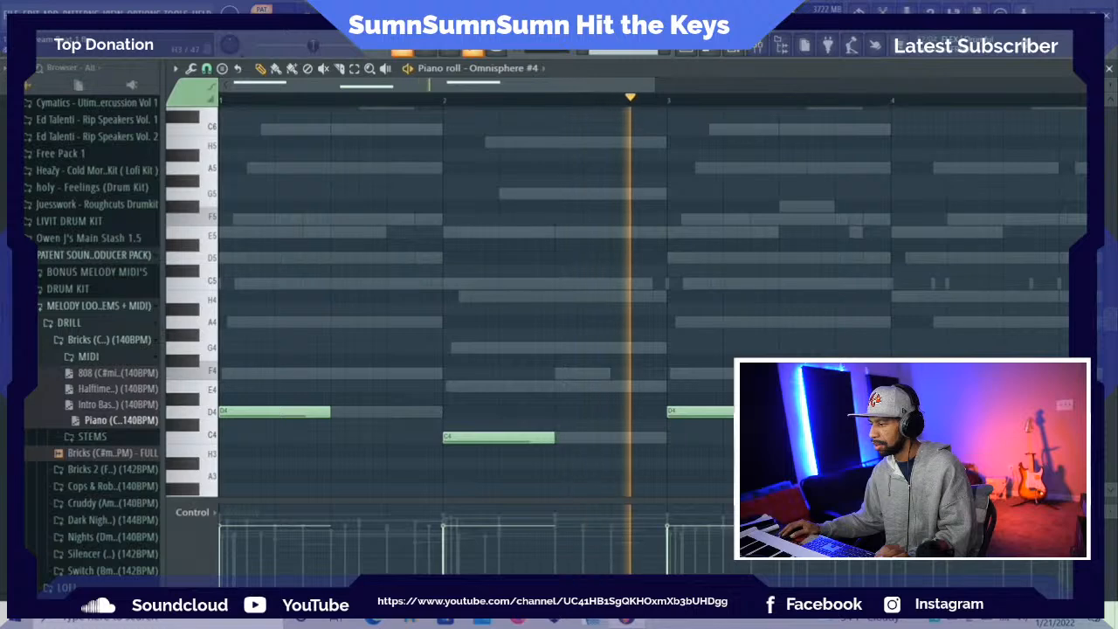
# Reopen the Omnisphere #4 plugin and audition scenes 2, 3 and 4 of the OB Knock Sub patch during playback
pyautogui.press('F6')
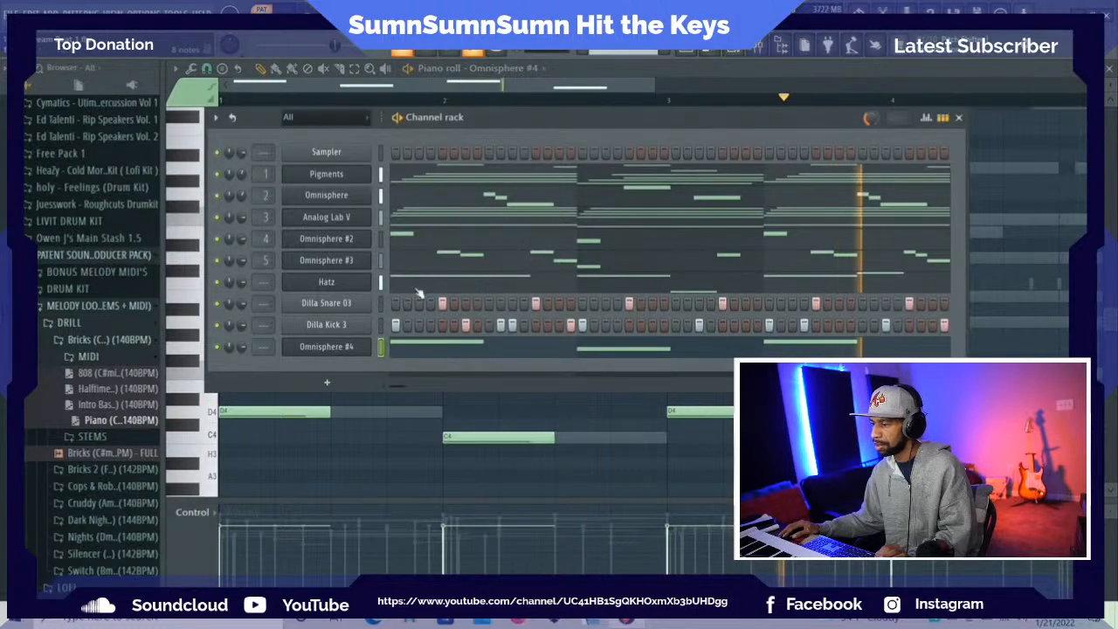
pyautogui.click(339, 348)
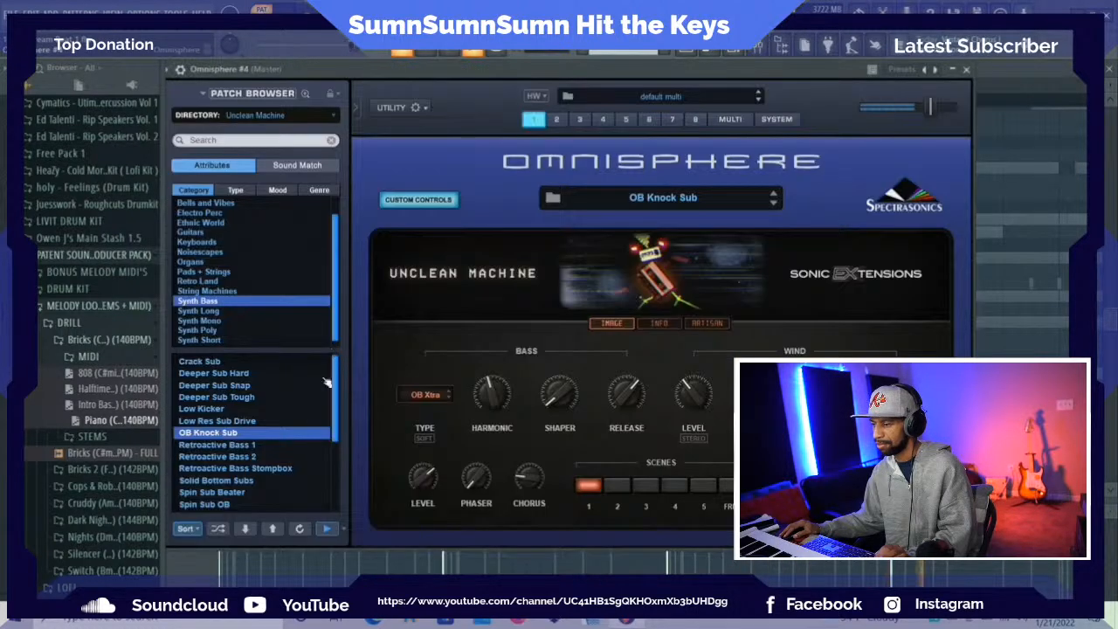
pyautogui.click(617, 485)
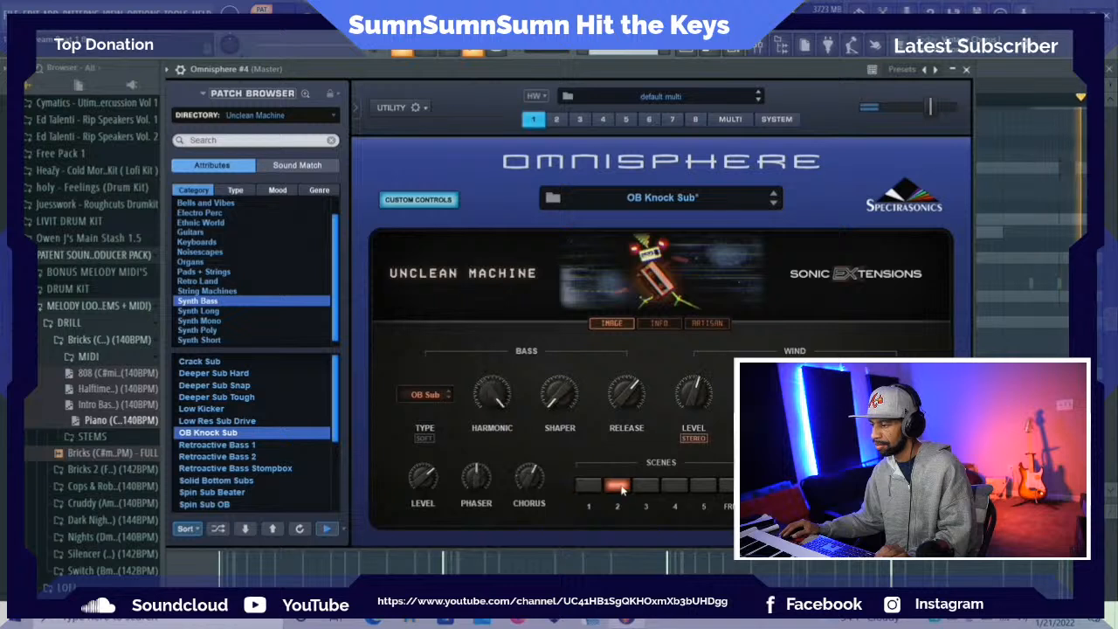
pyautogui.click(646, 485)
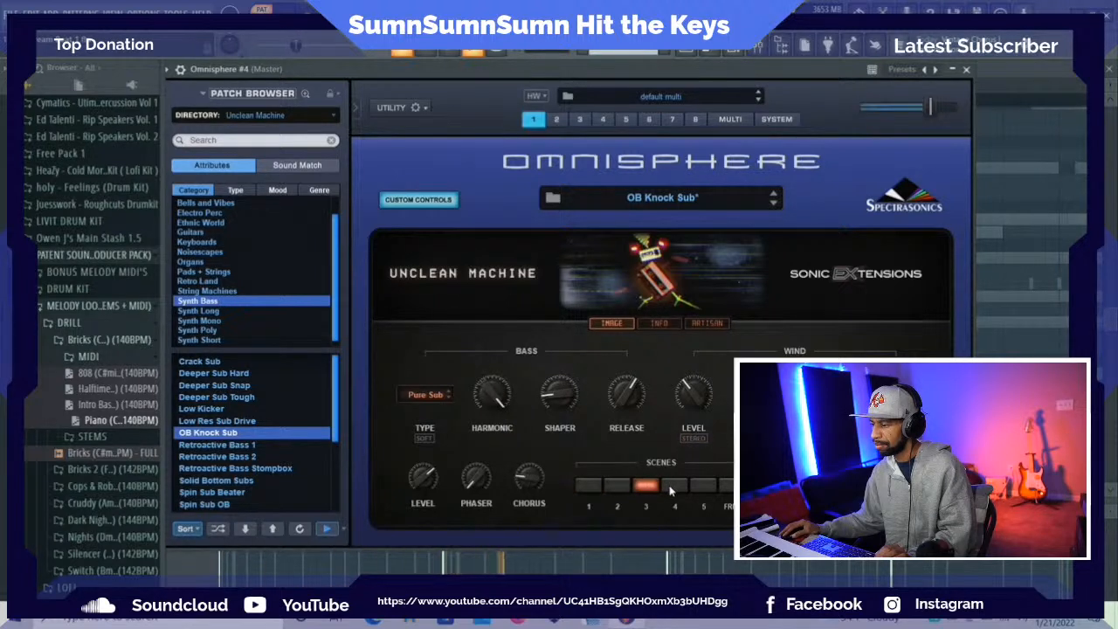
pyautogui.click(672, 486)
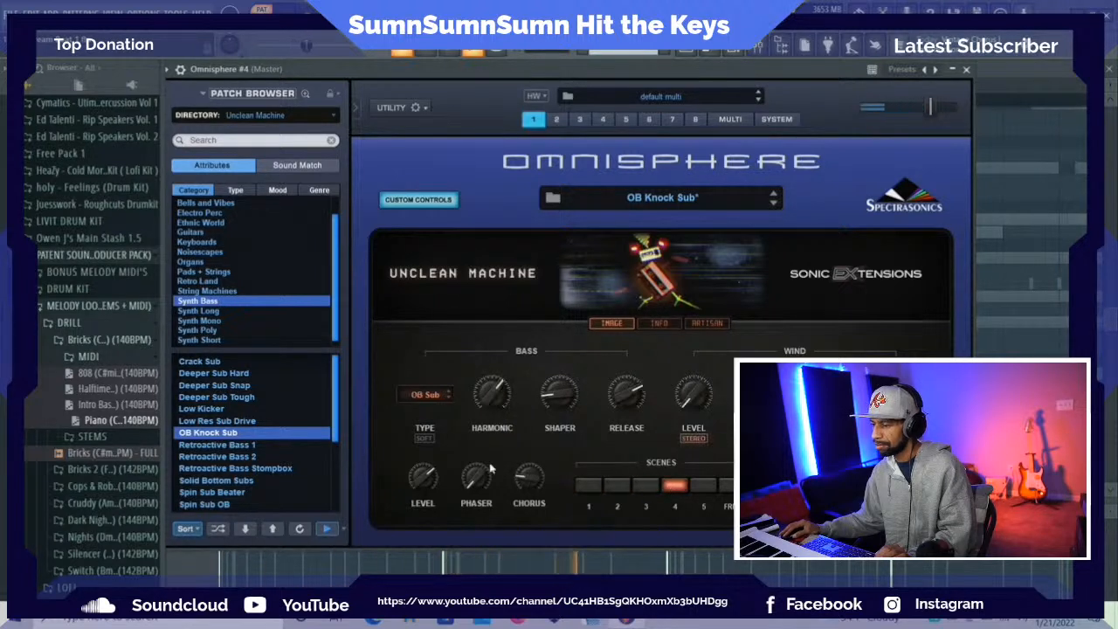
# Audition the Retroactive Bass 1 patch and scenes 1 and 2 of Retroactive Bass 2 against the beat
pyautogui.click(235, 448)
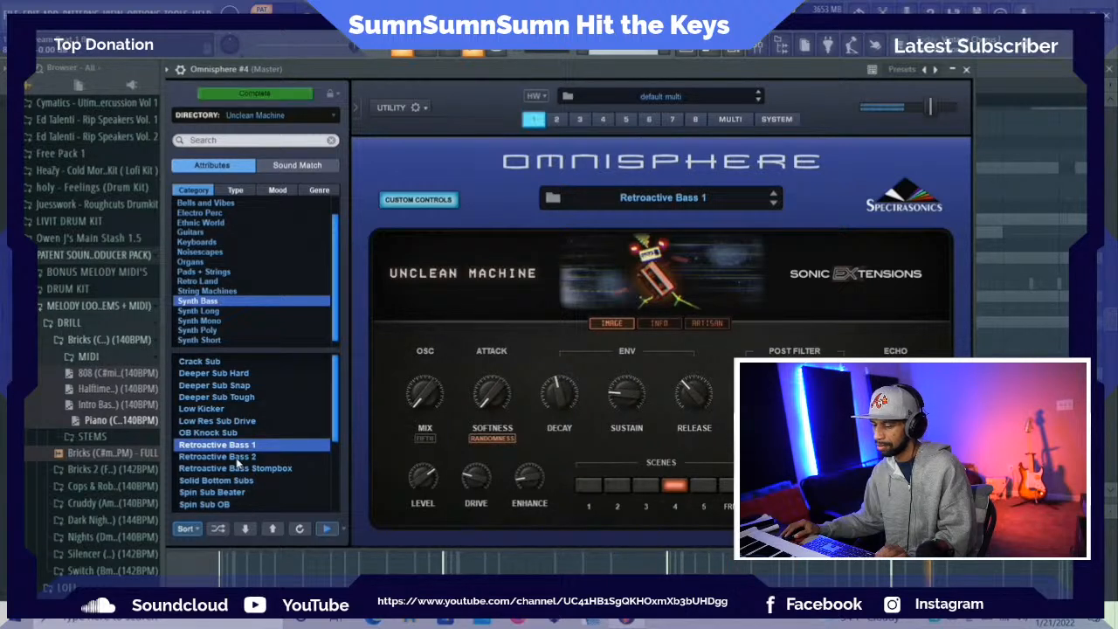
pyautogui.click(241, 456)
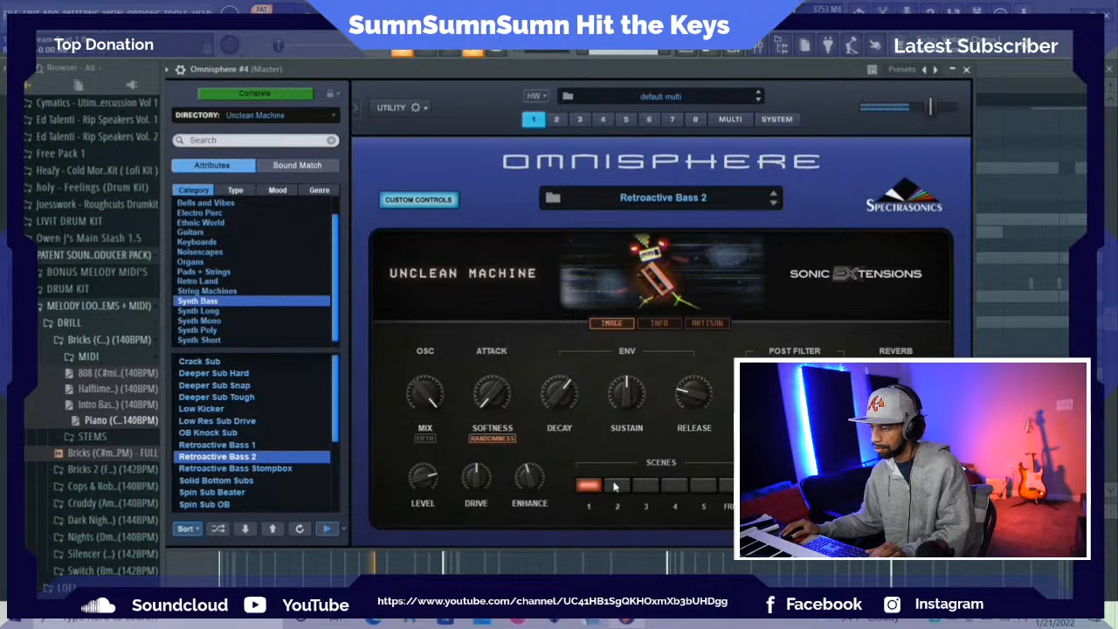
pyautogui.click(617, 487)
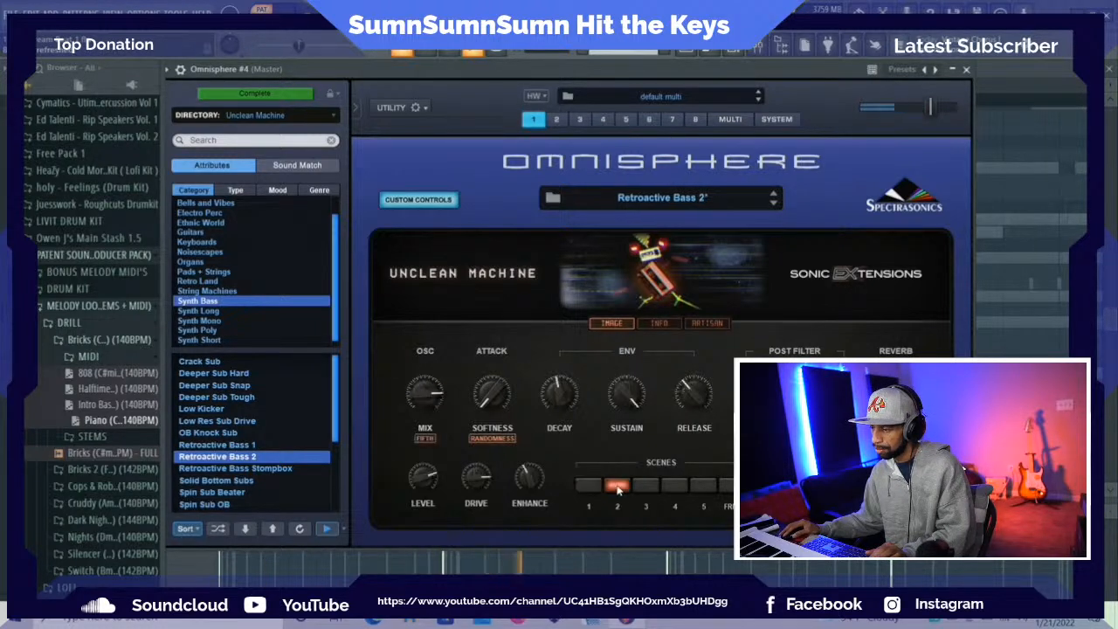
# Audition Crack Sub, load the Deeper Sub Hard patch, close the Omnisphere #4 window and stop playback
pyautogui.click(201, 362)
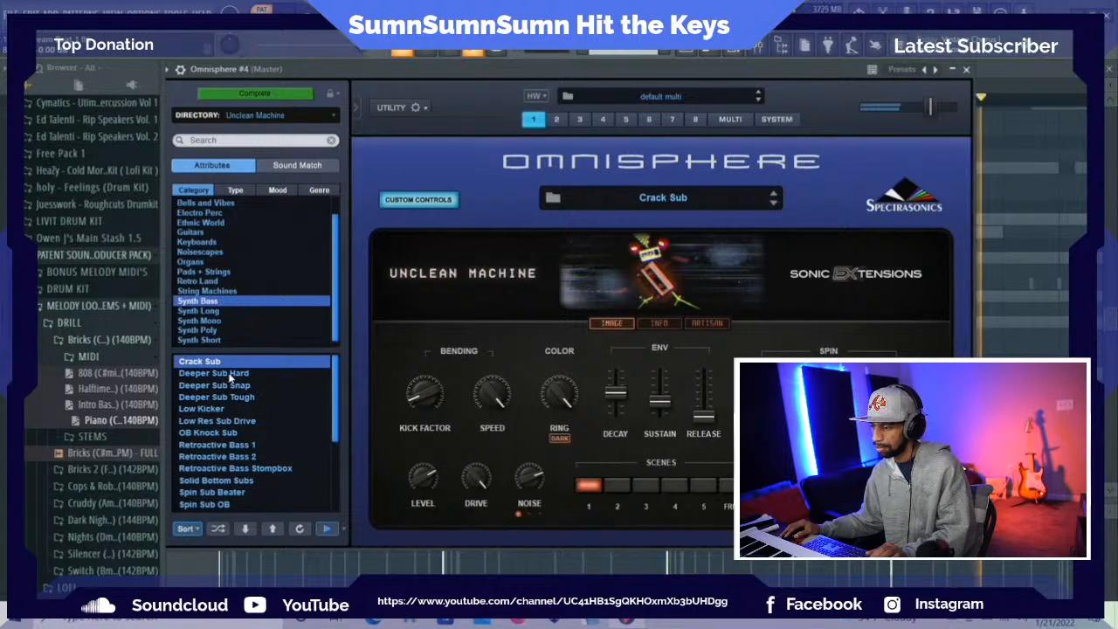
pyautogui.click(229, 373)
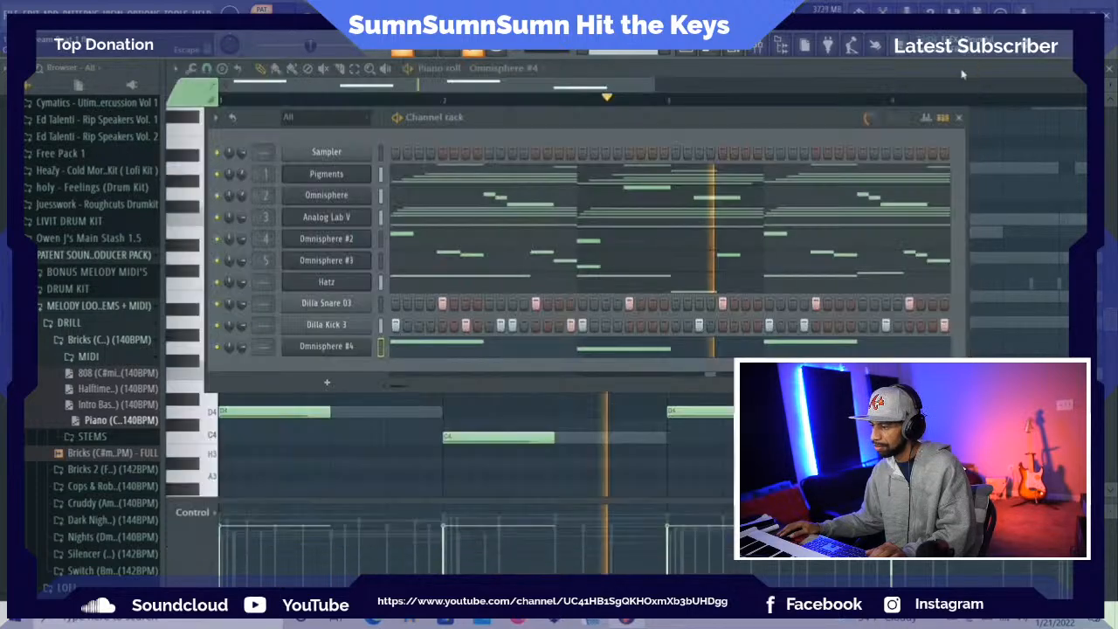
pyautogui.click(965, 70)
pyautogui.press('space')
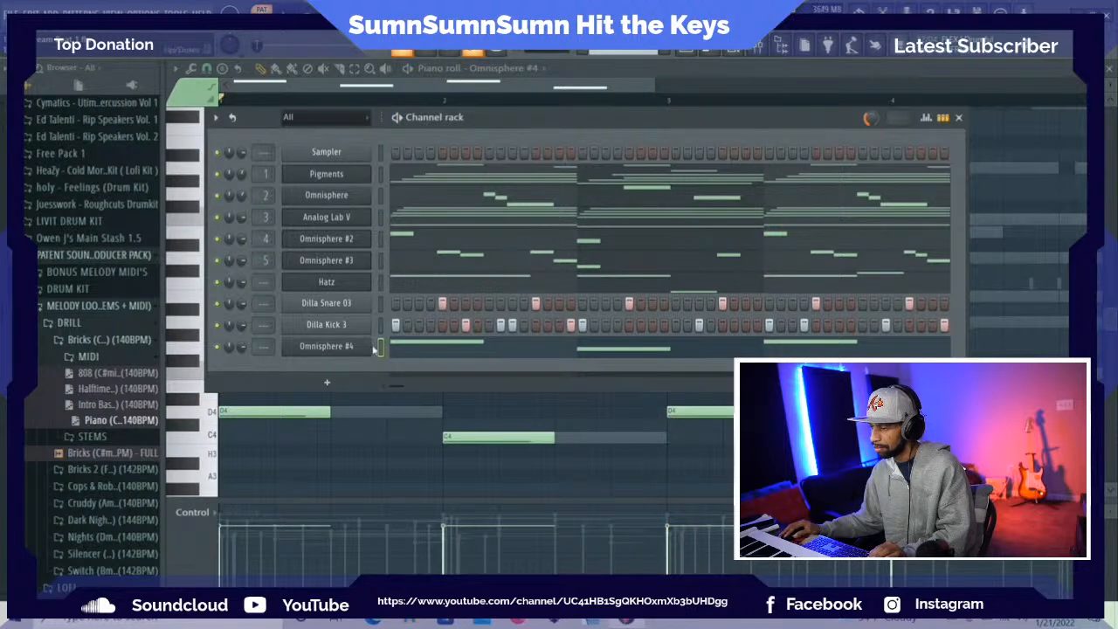
# Copy the Dilla Kick 3 step pattern into the Omnisphere #4 channel and deselect the pasted notes in the piano roll
pyautogui.rightClick(326, 326)
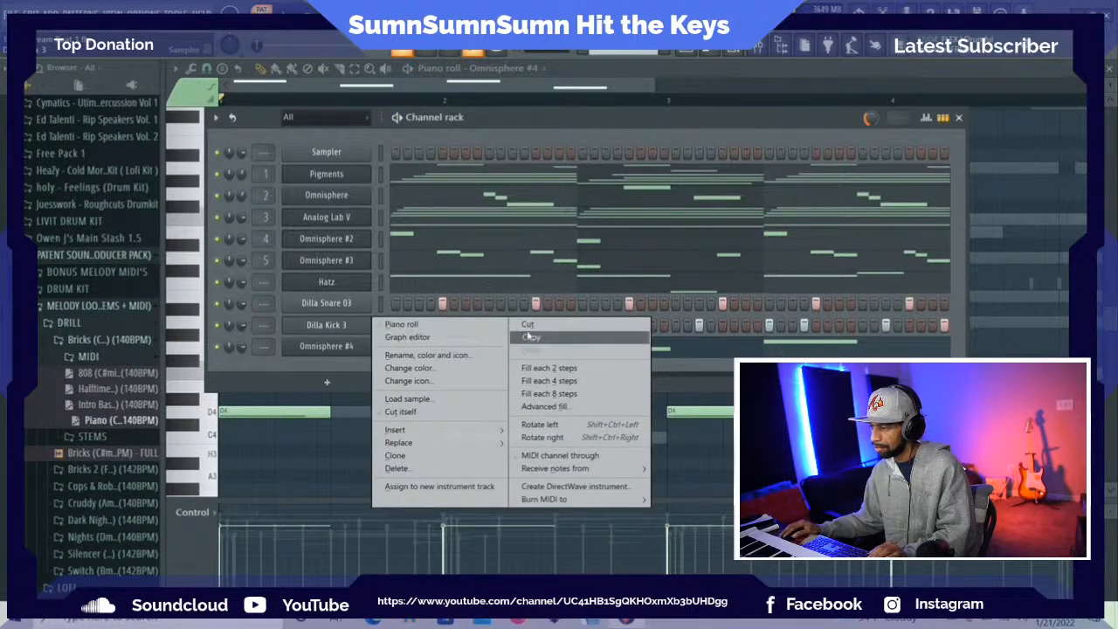
pyautogui.click(533, 340)
pyautogui.rightClick(346, 347)
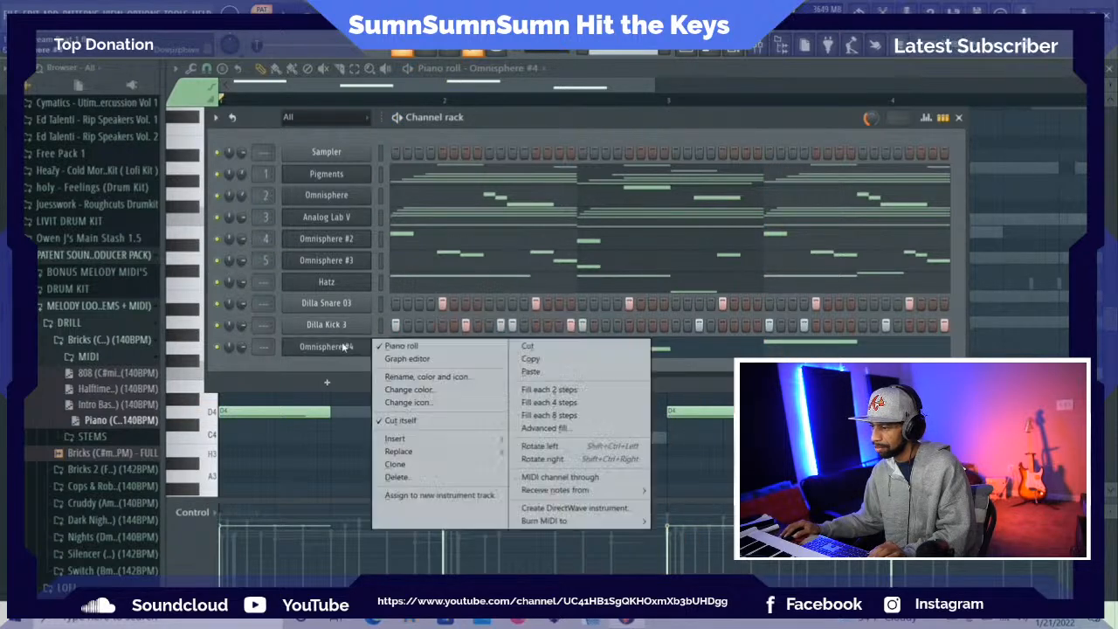
pyautogui.click(542, 372)
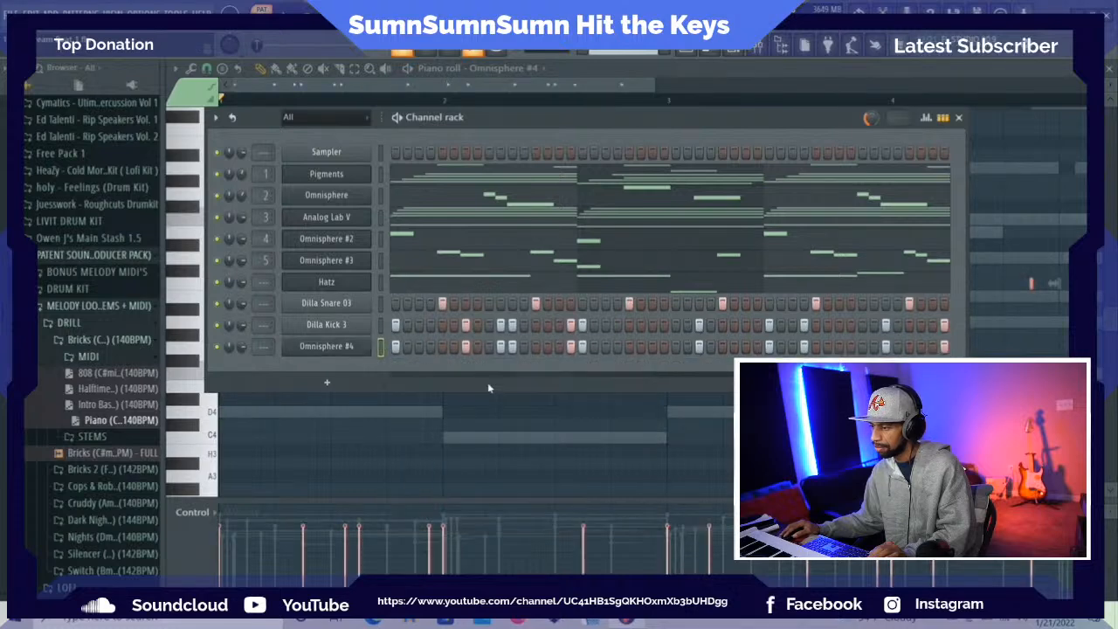
pyautogui.click(201, 428)
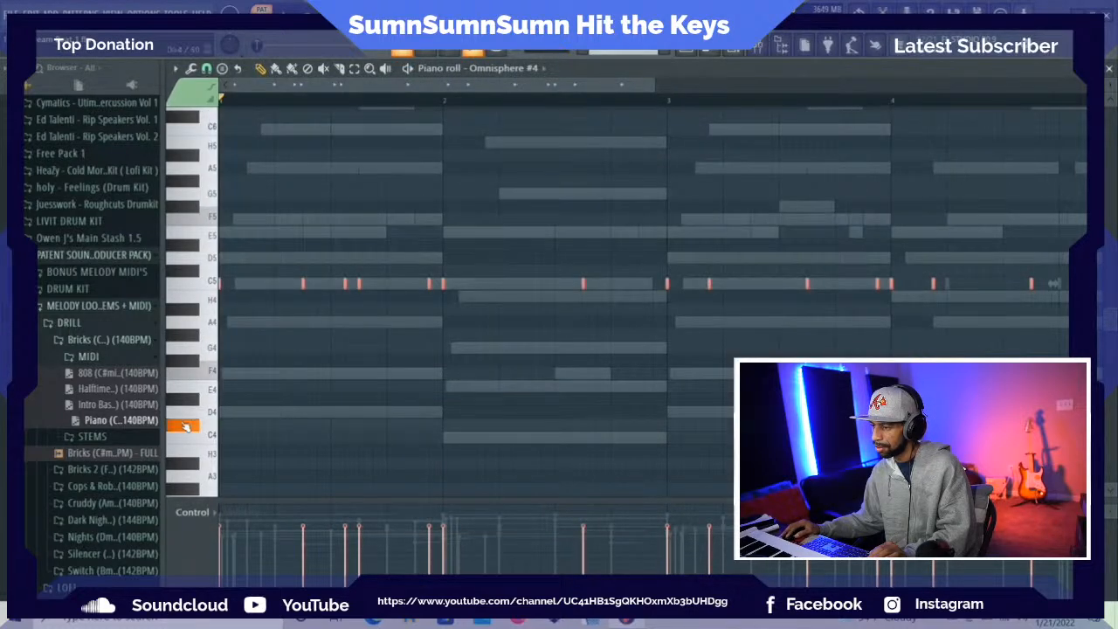
pyautogui.click(239, 295)
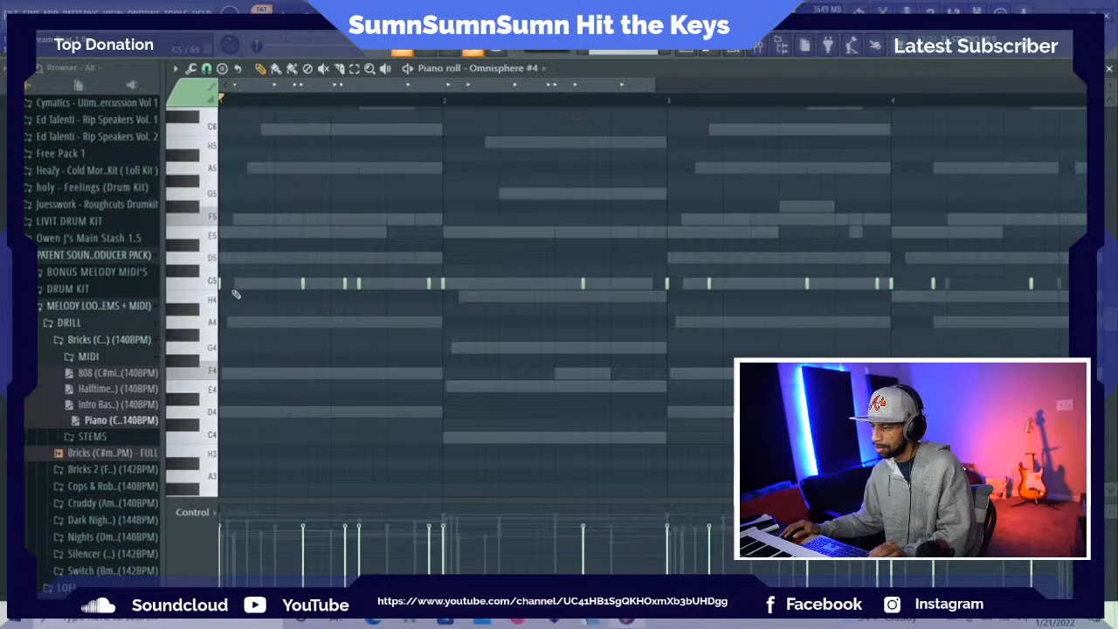
# Lengthen the first bar 1 note to a quarter bar, transpose all bar 1 notes down to D4 and check the playback
pyautogui.moveTo(224, 282); pyautogui.dragTo(262, 291)
pyautogui.press('space')
pyautogui.press('space')
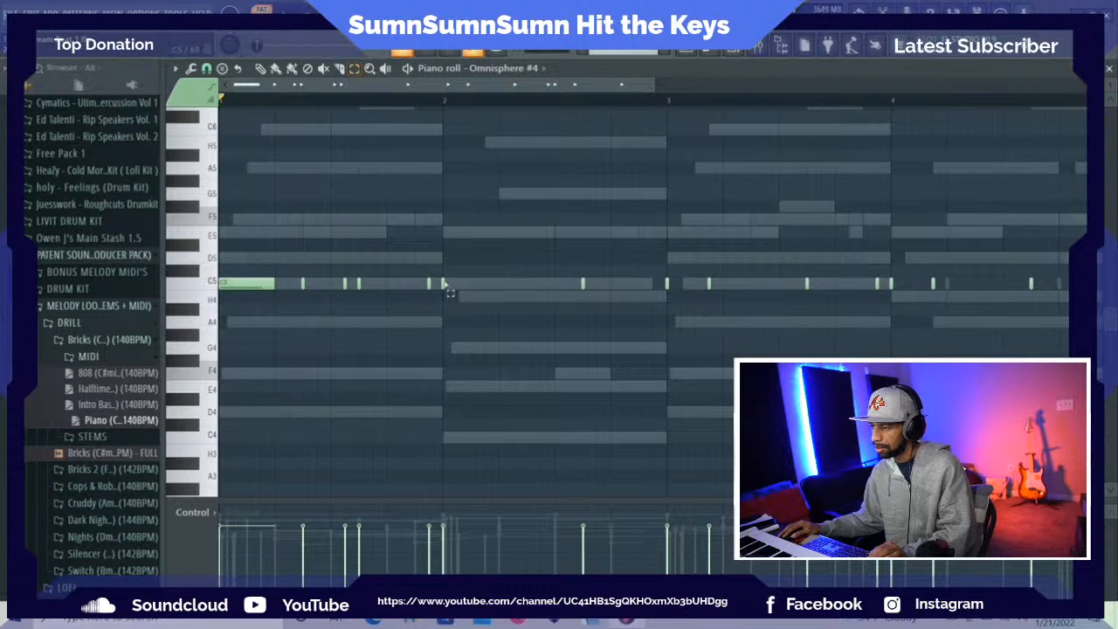
pyautogui.moveTo(435, 299); pyautogui.dragTo(218, 278)
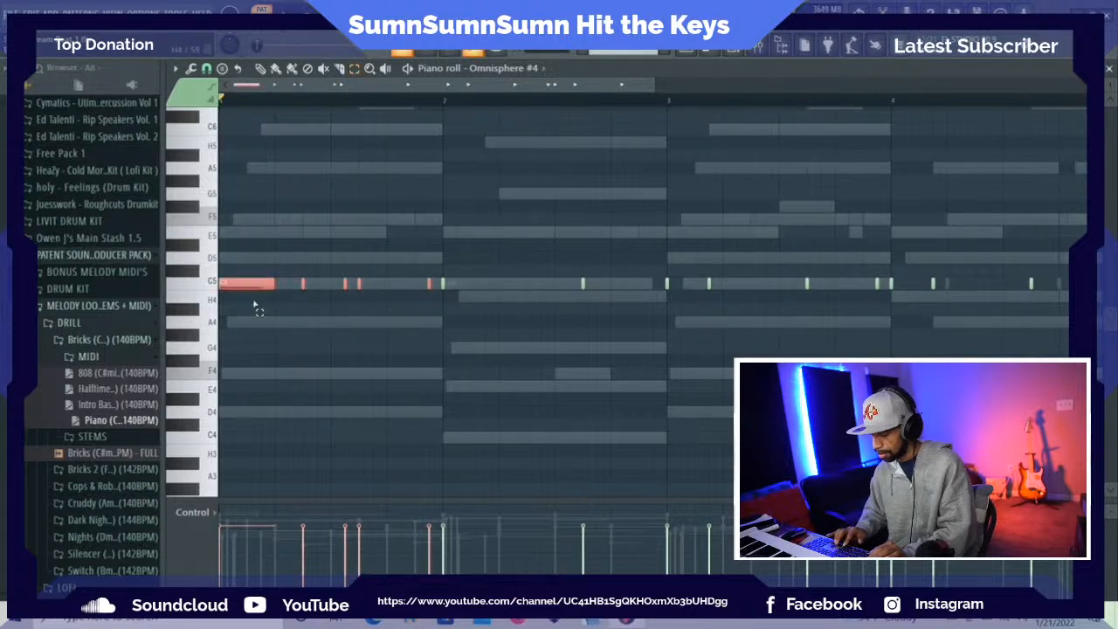
pyautogui.hotkey('ctrl', 'Down')
pyautogui.press('Up')
pyautogui.press('Up')
pyautogui.press('space')
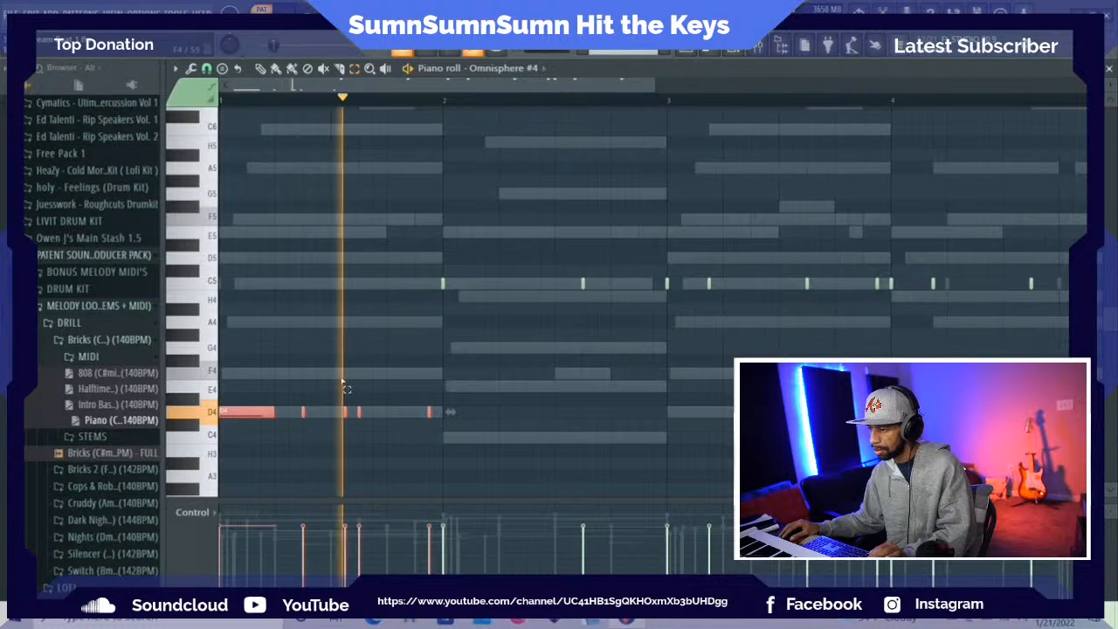
pyautogui.press('space')
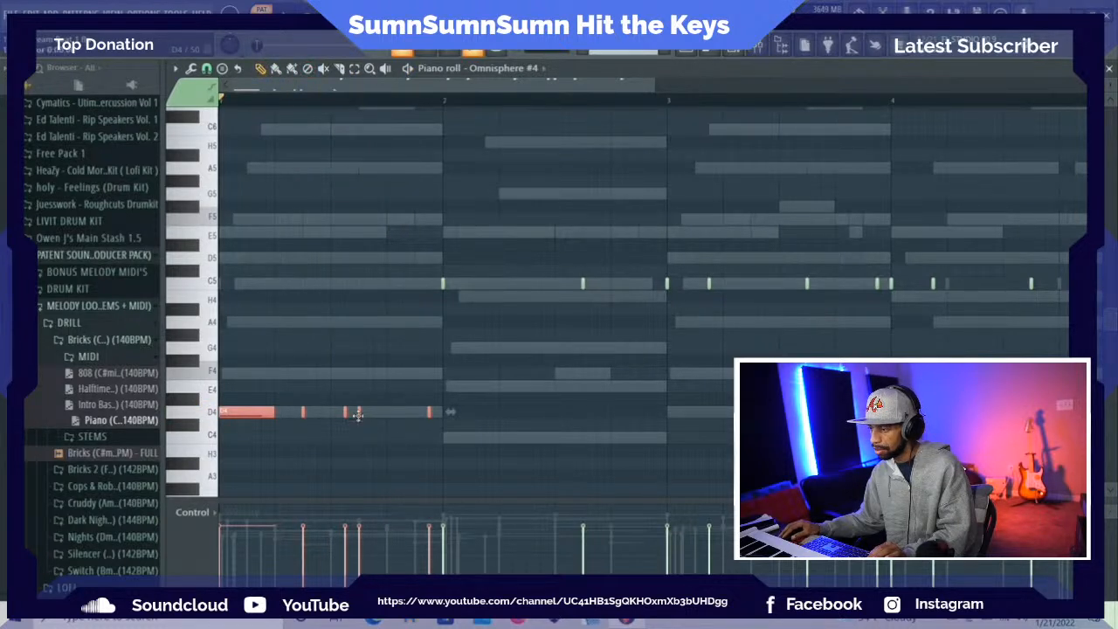
# Lengthen the D4 notes in bar 1, remove the short fourth one and check the playback
pyautogui.moveTo(347, 411)
pyautogui.mouseDown()
pyautogui.moveTo(393, 411)
pyautogui.moveTo(358, 410)
pyautogui.mouseUp()
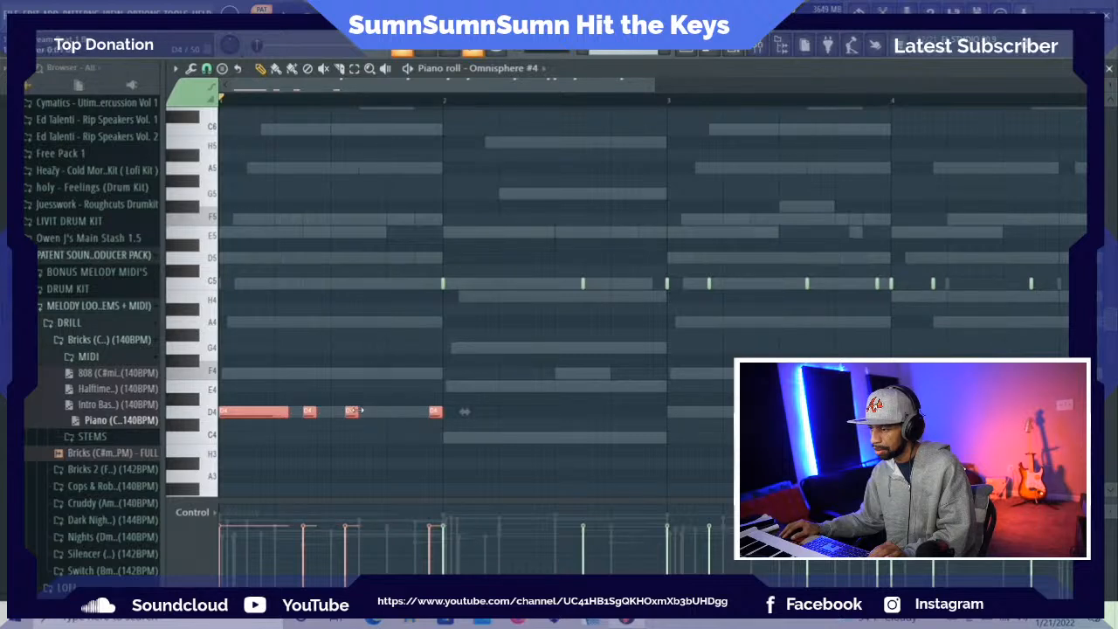
pyautogui.keyDown('ctrl'); pyautogui.click(335, 418); pyautogui.keyUp('ctrl')
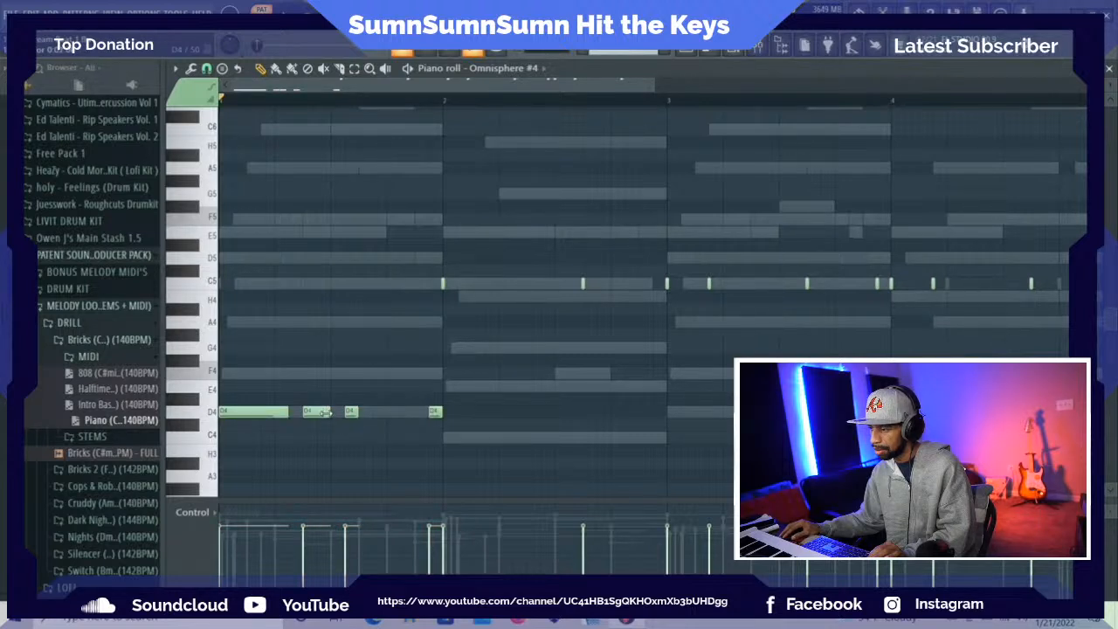
pyautogui.press('space')
pyautogui.moveTo(357, 411); pyautogui.dragTo(389, 413)
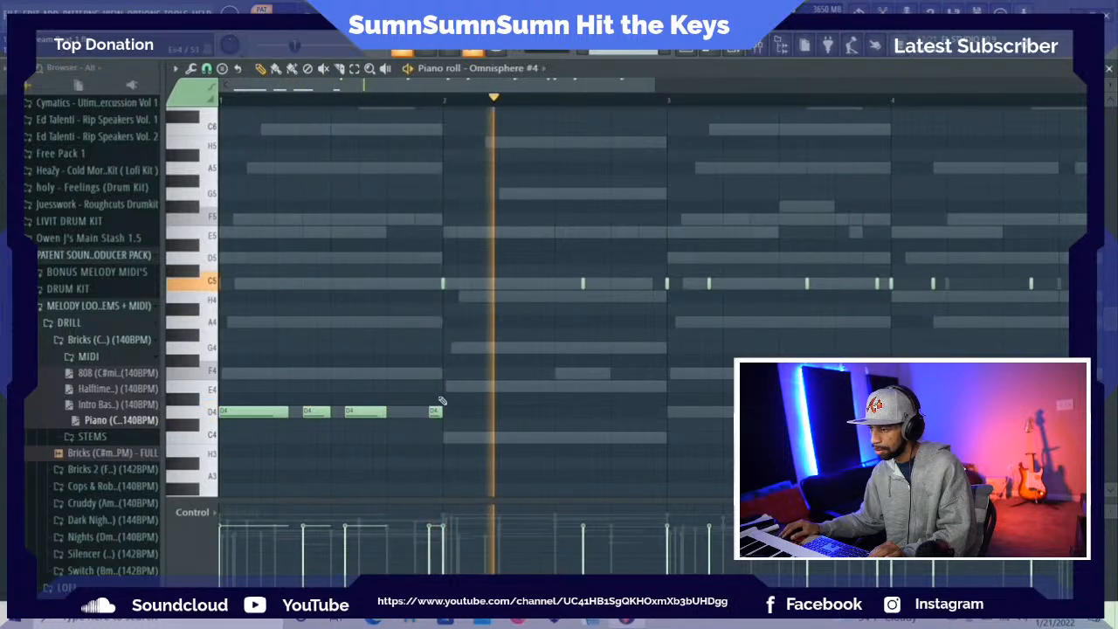
pyautogui.press('space')
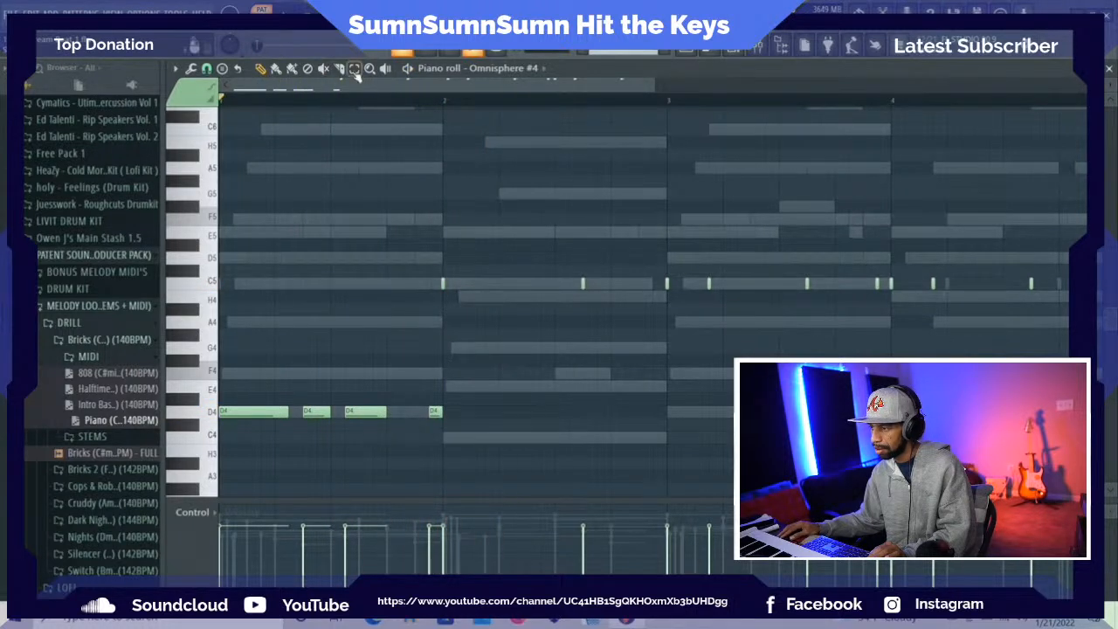
# Transpose the two bar 2 notes down to C4 and lengthen them to a quarter bar each
pyautogui.moveTo(501, 286); pyautogui.dragTo(608, 285)
pyautogui.hotkey('ctrl', 'Down')
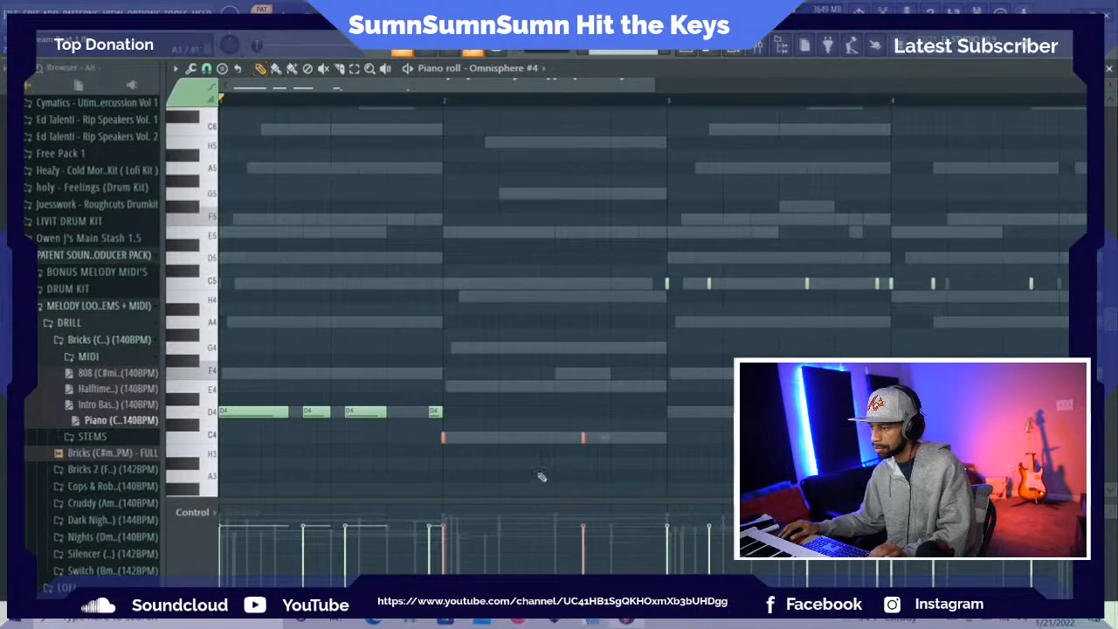
pyautogui.moveTo(444, 438); pyautogui.dragTo(498, 439)
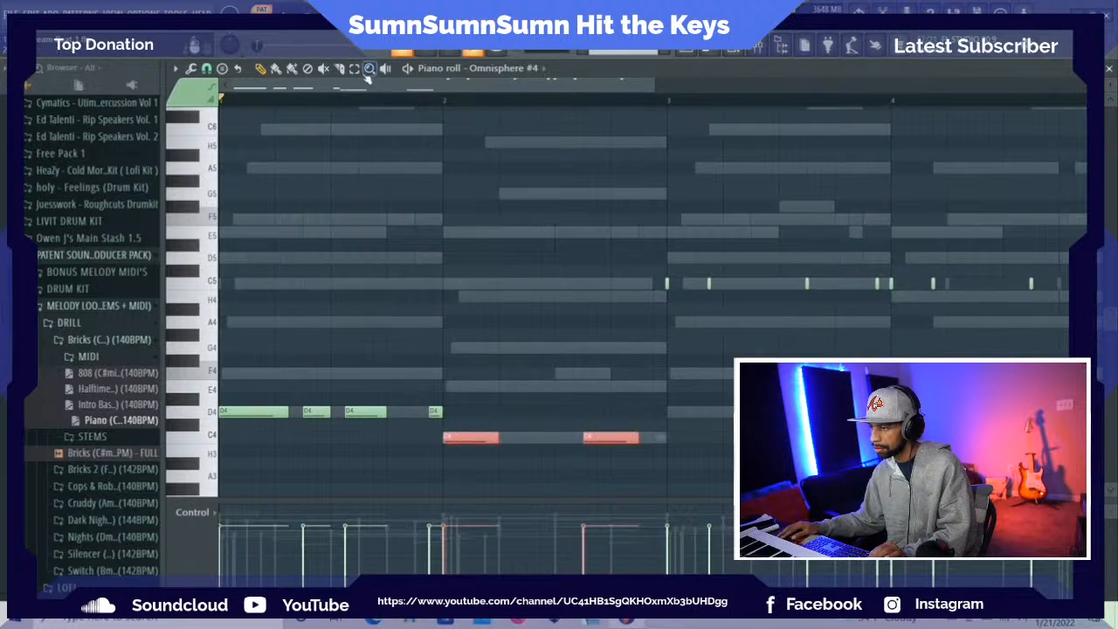
# Transpose the bar 3 notes down to D4, lengthen them and raise the last one an octave to D5
pyautogui.moveTo(646, 277); pyautogui.dragTo(887, 303)
pyautogui.hotkey('ctrl', 'Down')
pyautogui.press('Up')
pyautogui.click(537, 237)
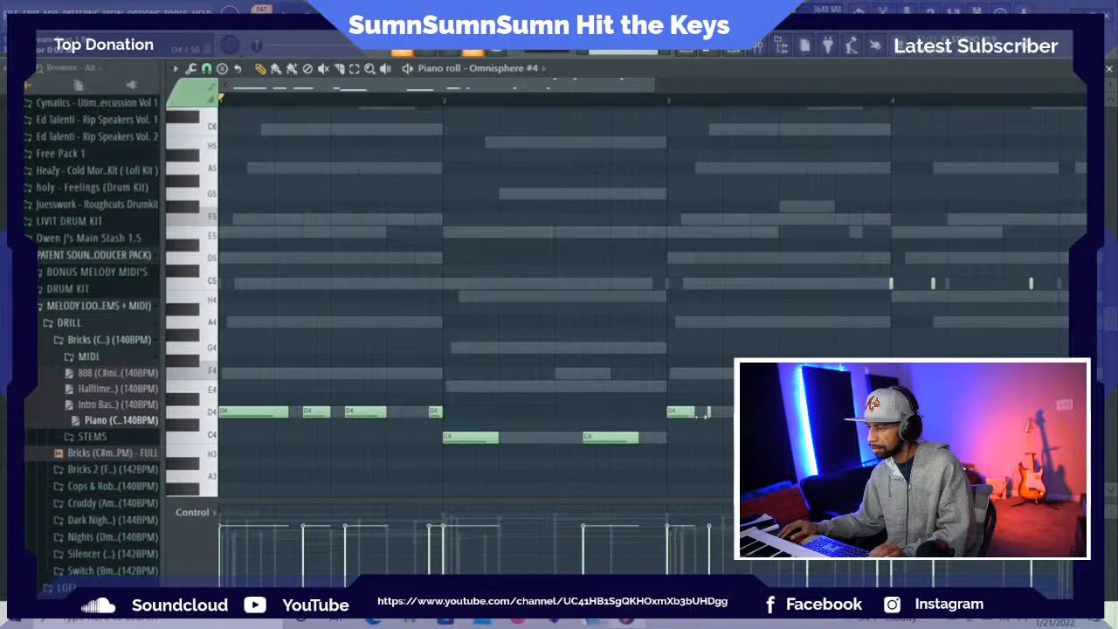
pyautogui.click(711, 410)
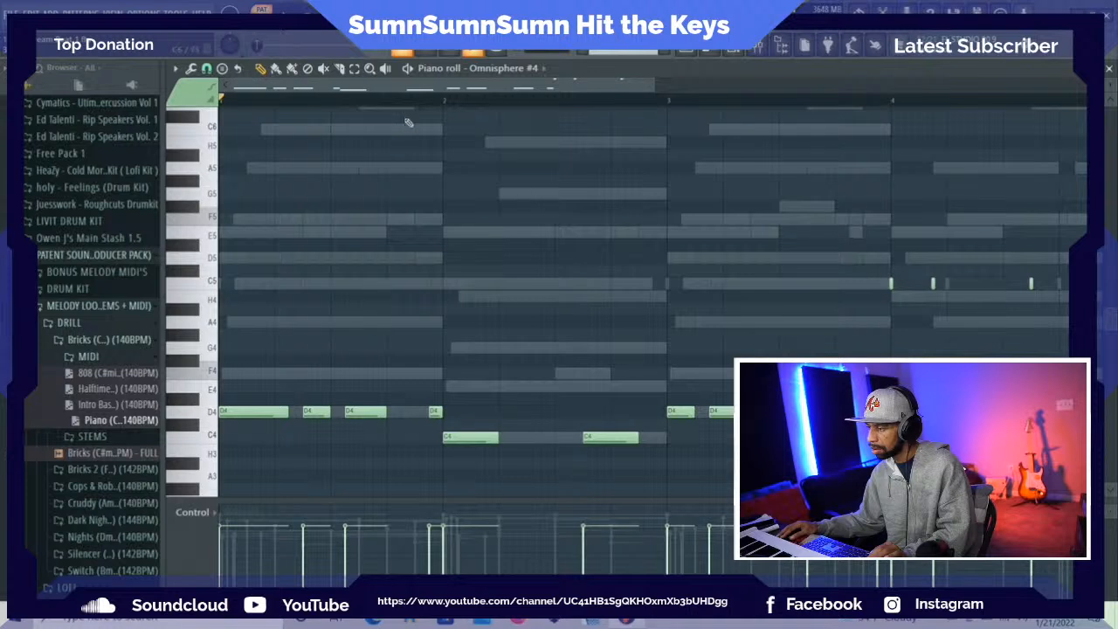
pyautogui.moveTo(408, 92); pyautogui.dragTo(481, 103)
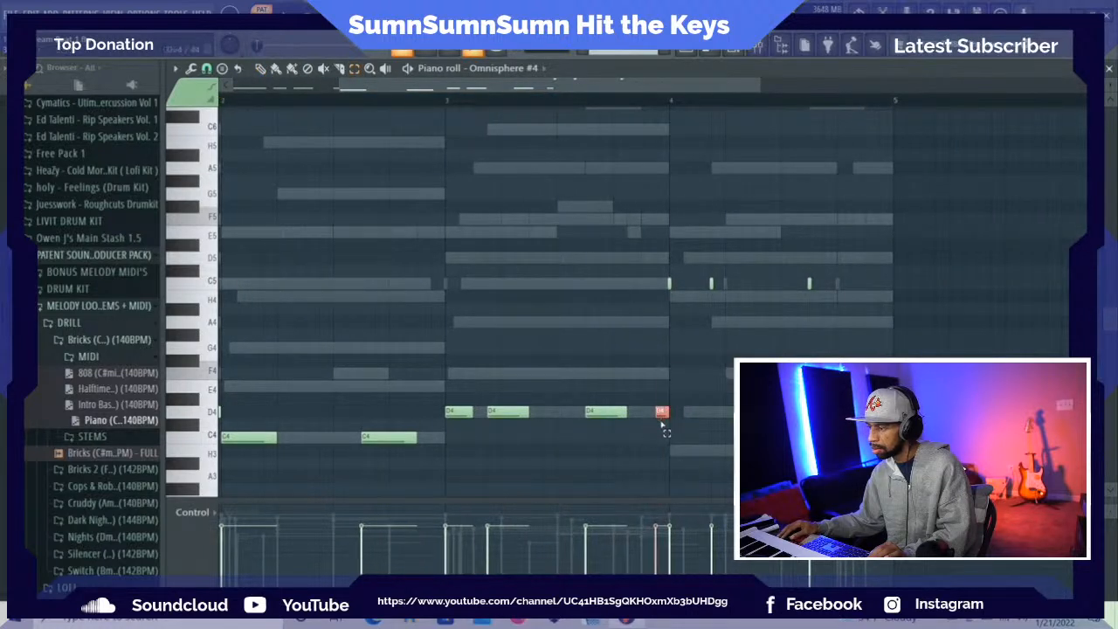
pyautogui.hotkey('ctrl', 'Up')
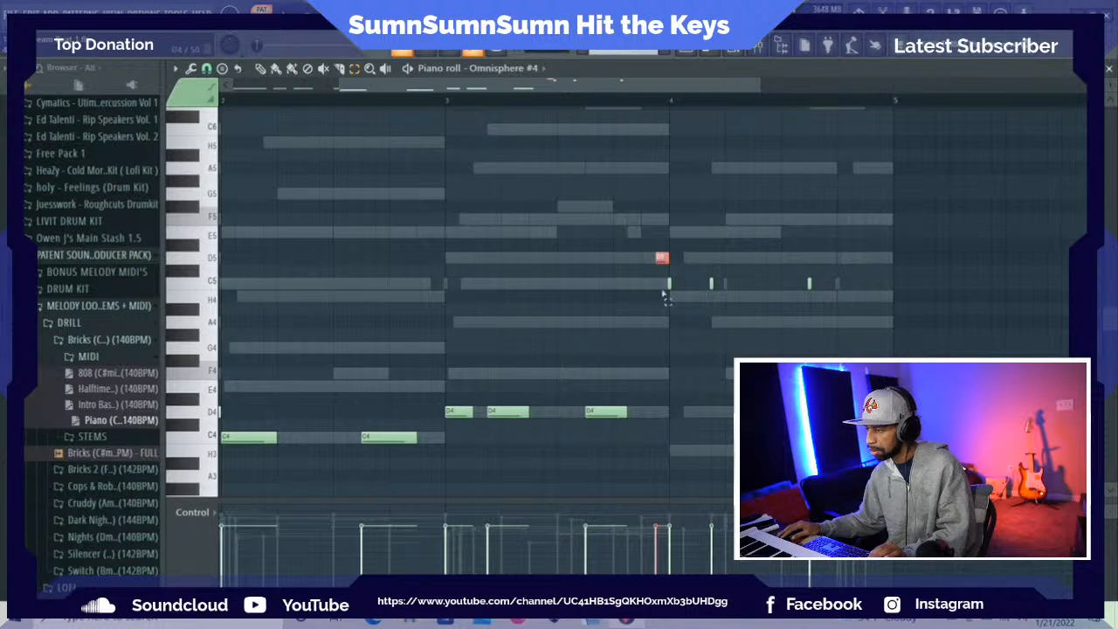
# Transpose the bar 4 notes down to H3 and lengthen them during playback, making the first an eighth of a bar
pyautogui.moveTo(647, 283); pyautogui.dragTo(807, 284)
pyautogui.hotkey('ctrl', 'Down')
pyautogui.press('Down')
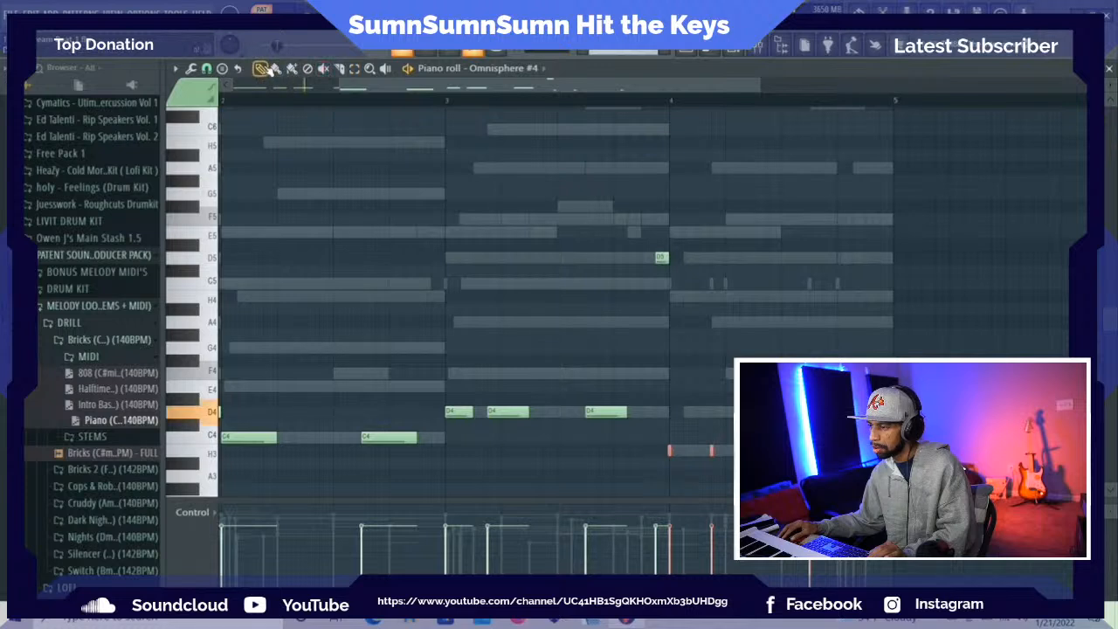
pyautogui.press('space')
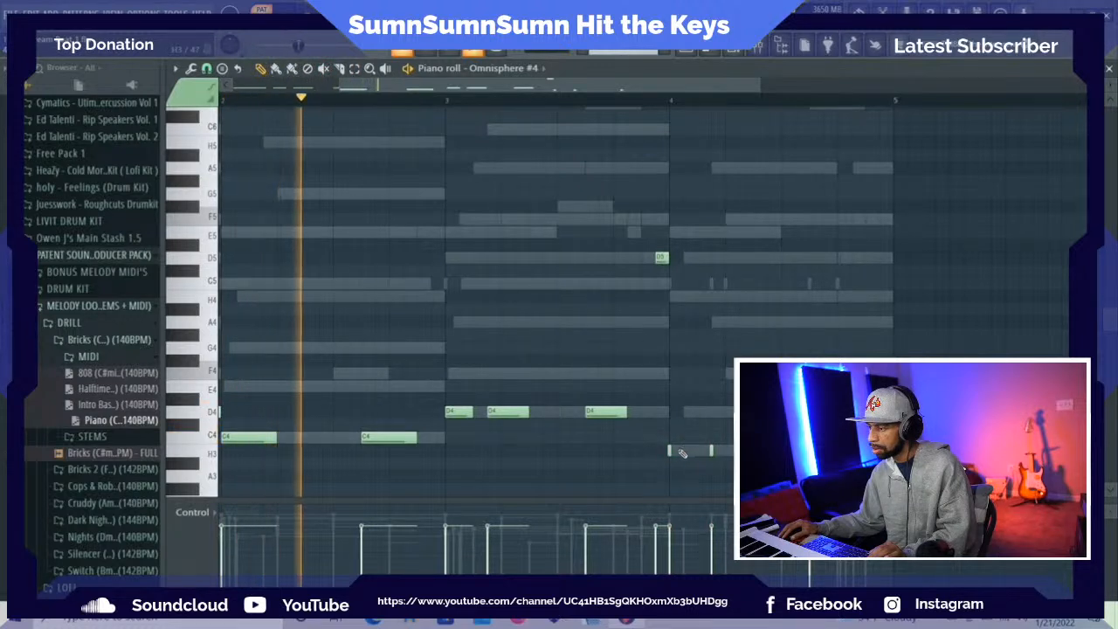
pyautogui.moveTo(675, 449); pyautogui.dragTo(700, 449)
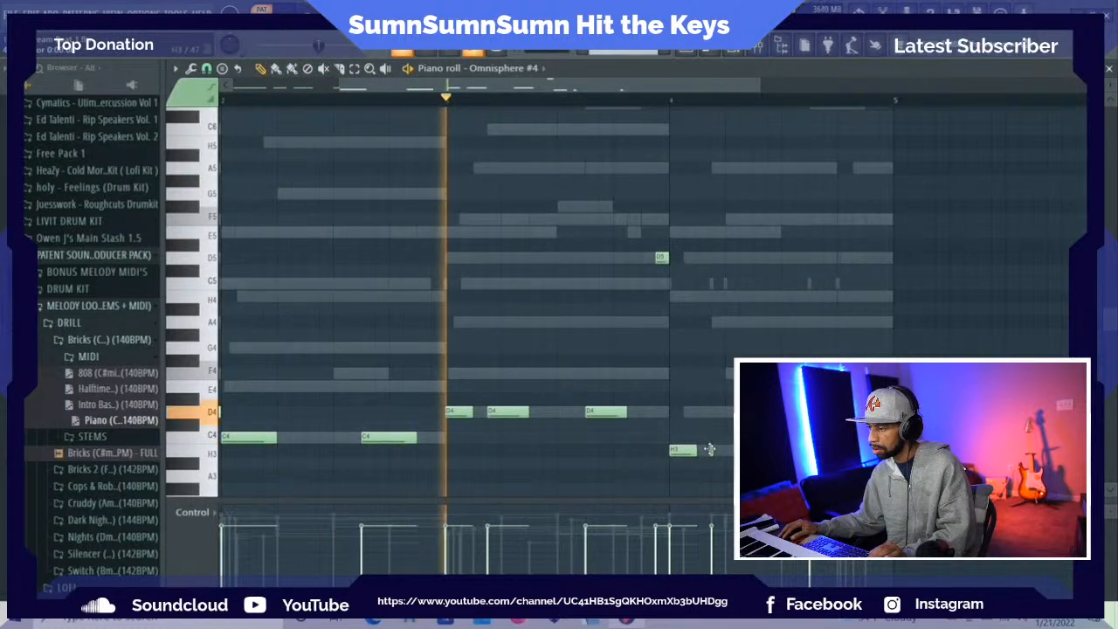
pyautogui.click(713, 449)
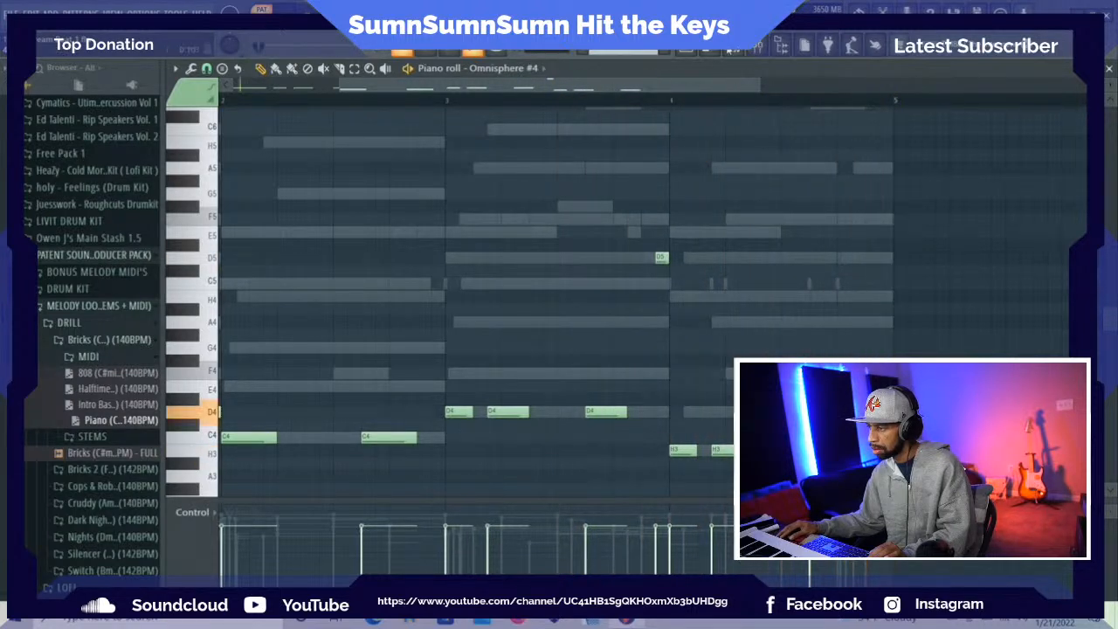
# Try all Omnisphere #4 notes an octave lower during playback and shift them back up an octave
pyautogui.press('F6')
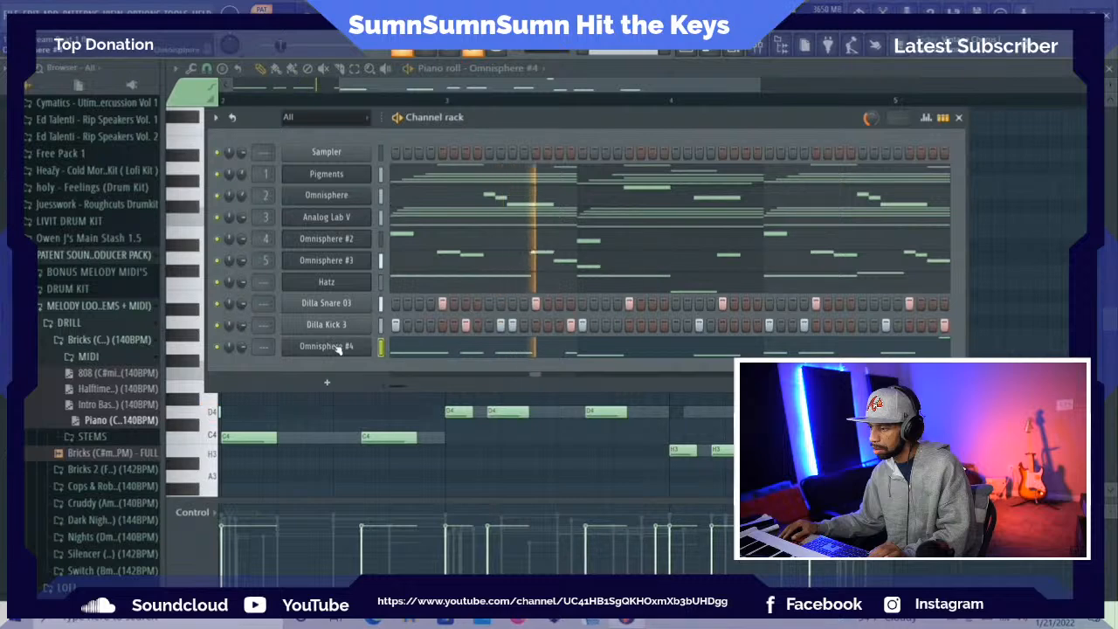
pyautogui.press('F6')
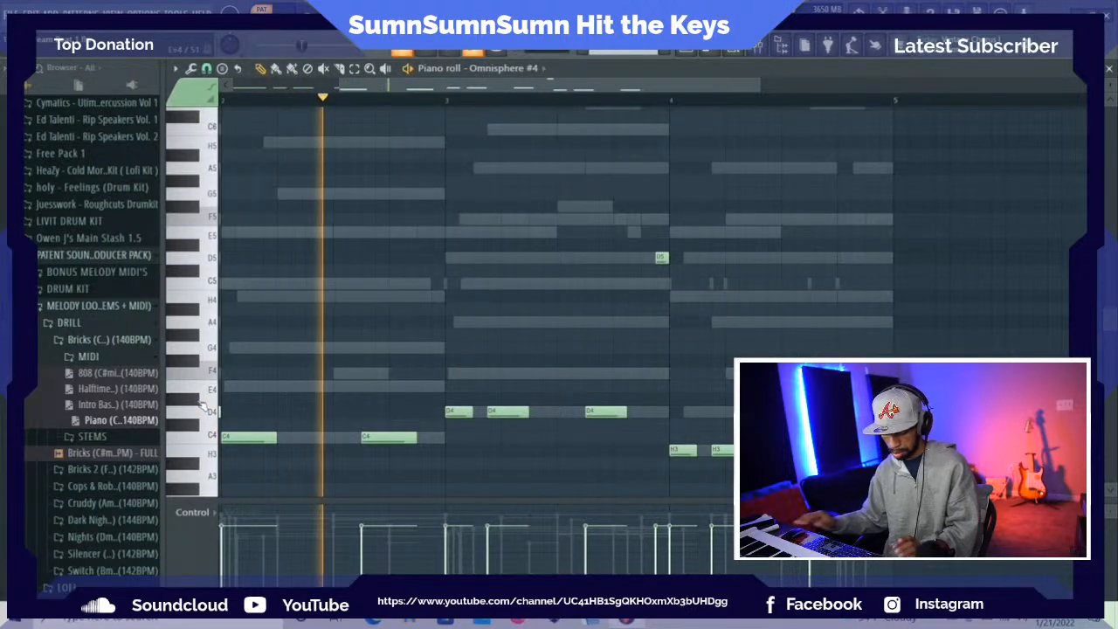
pyautogui.hotkey('ctrl', 'Down')
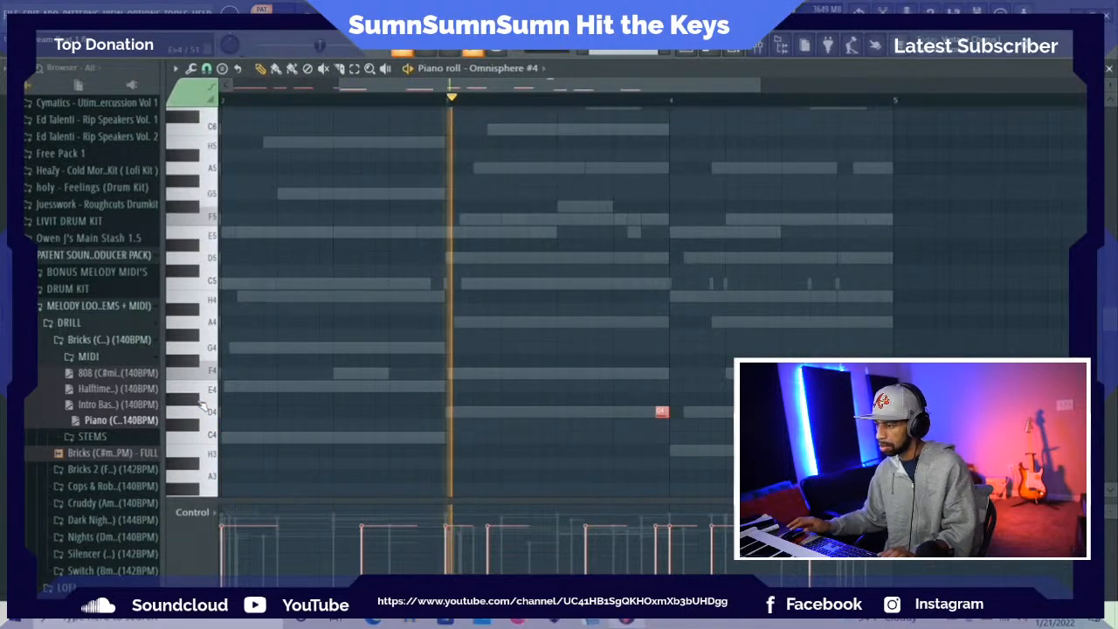
pyautogui.hotkey('ctrl', 'Up')
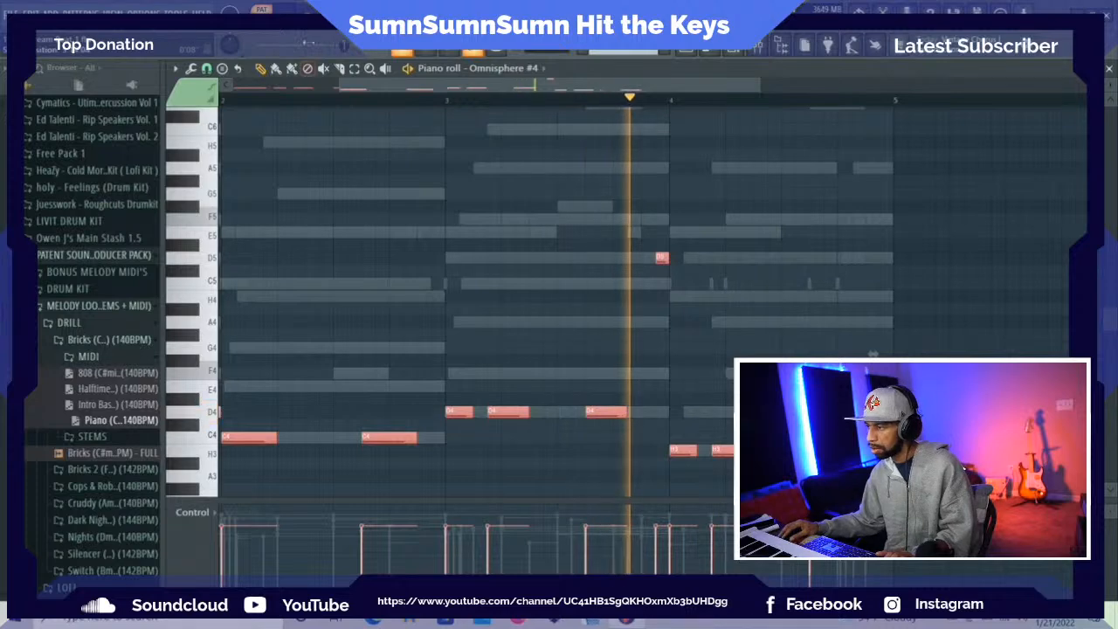
# Reopen the Omnisphere #4 plugin, audition scenes 2 and 3 of Deeper Sub Hard during playback and switch to scene 4
pyautogui.click(804, 46)
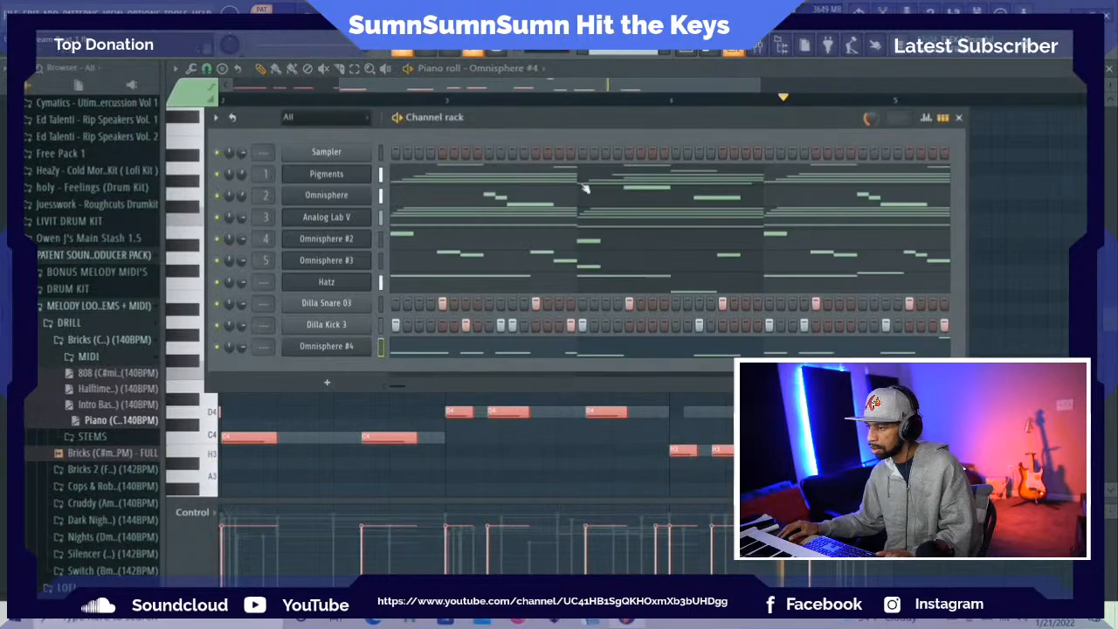
pyautogui.click(346, 347)
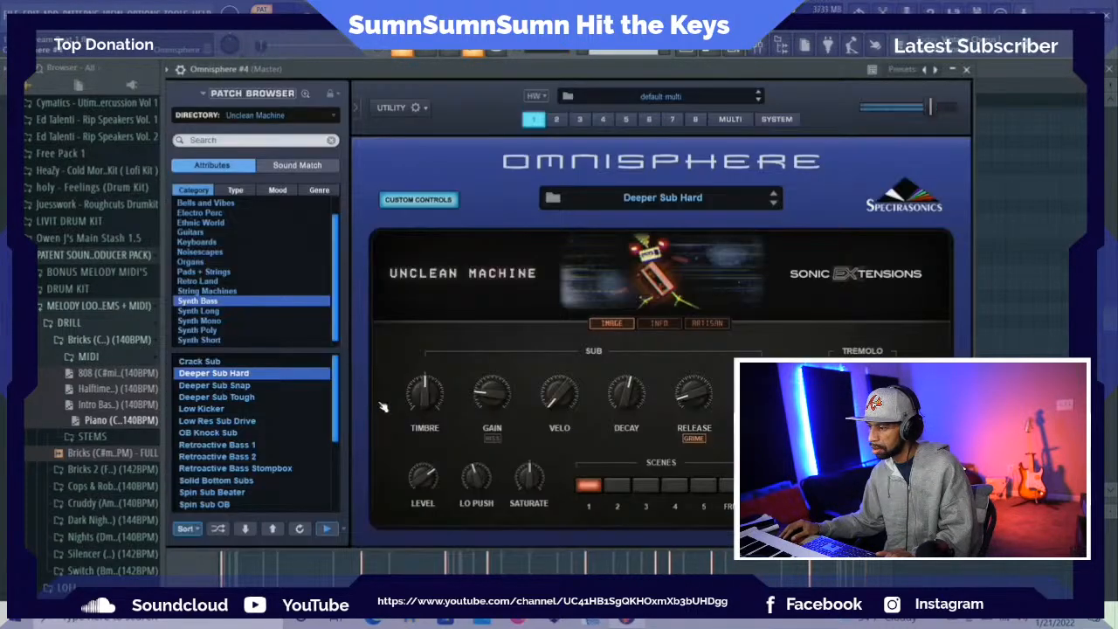
pyautogui.click(622, 491)
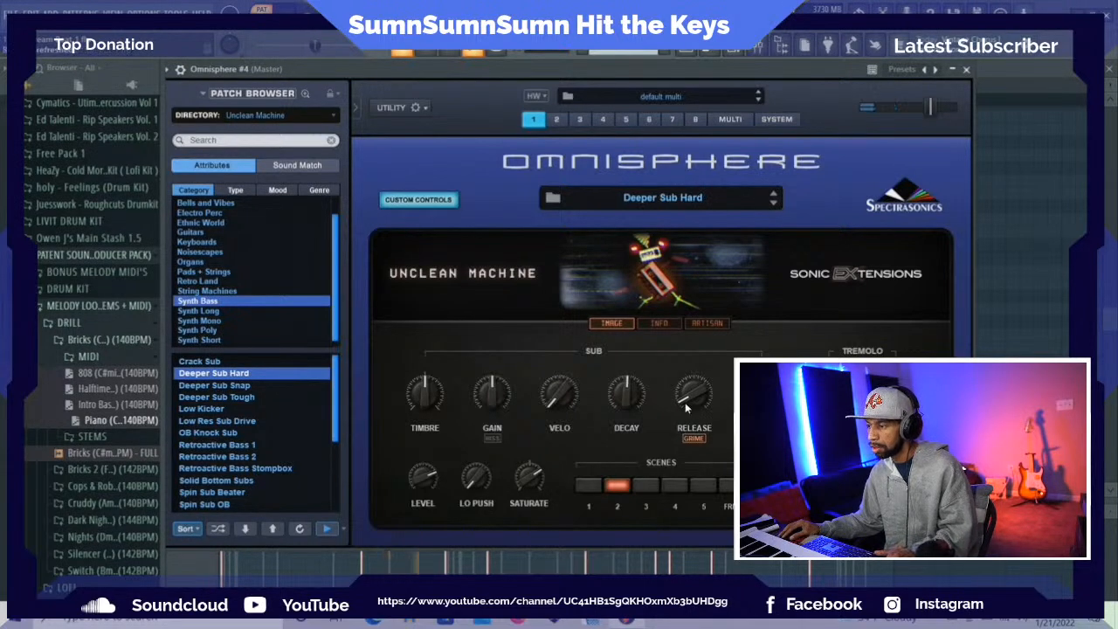
pyautogui.click(645, 488)
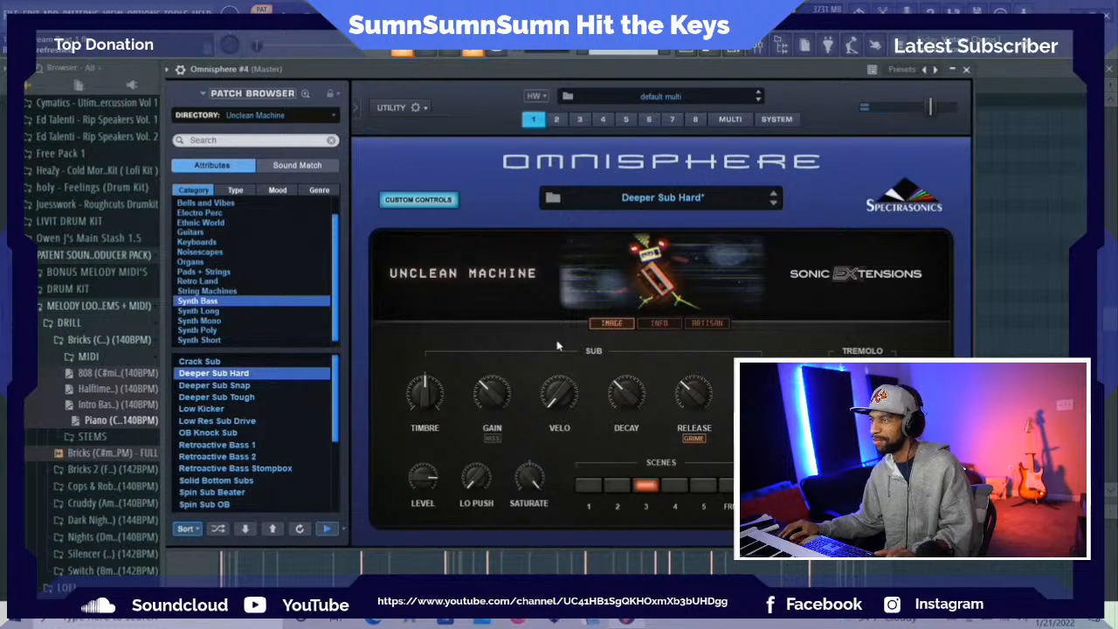
pyautogui.click(674, 486)
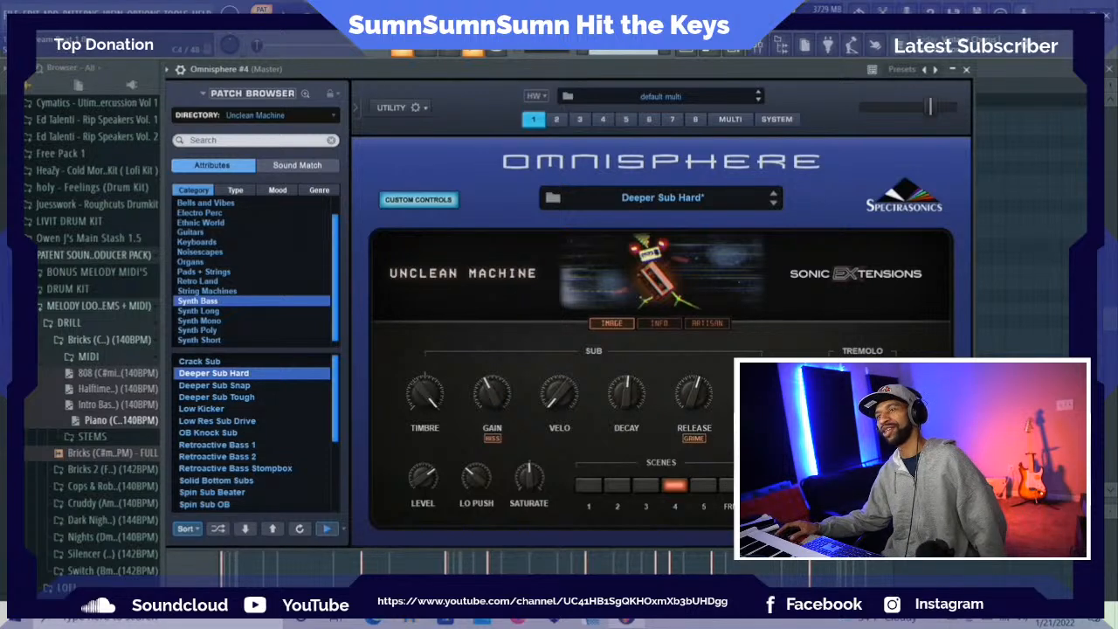
# Open the playlist and bring up the channel rack over it
pyautogui.click(738, 49)
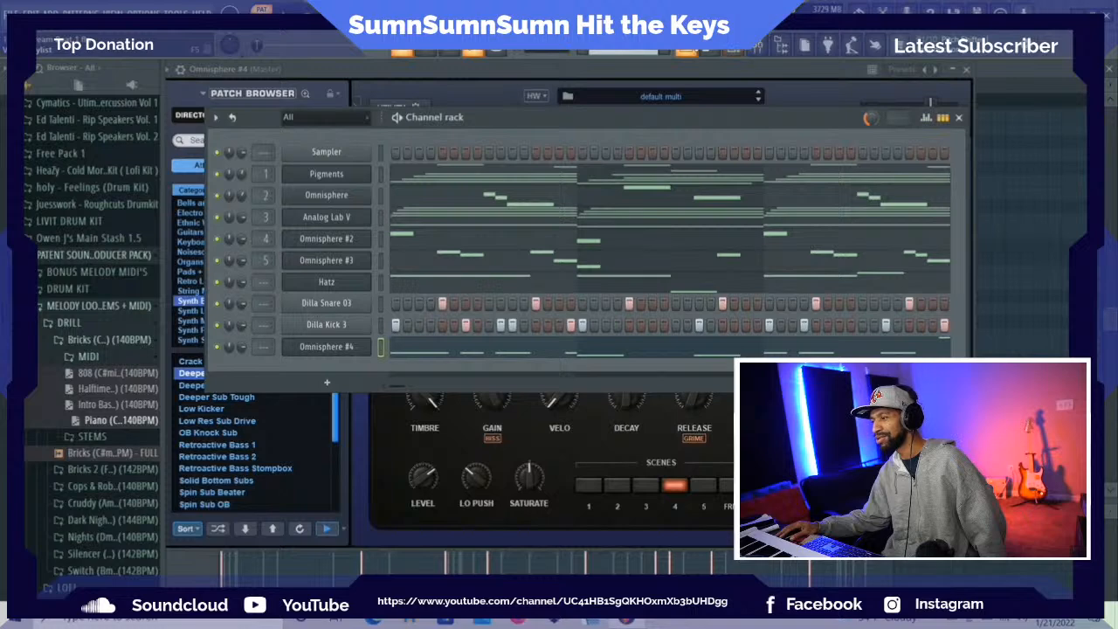
pyautogui.click(686, 49)
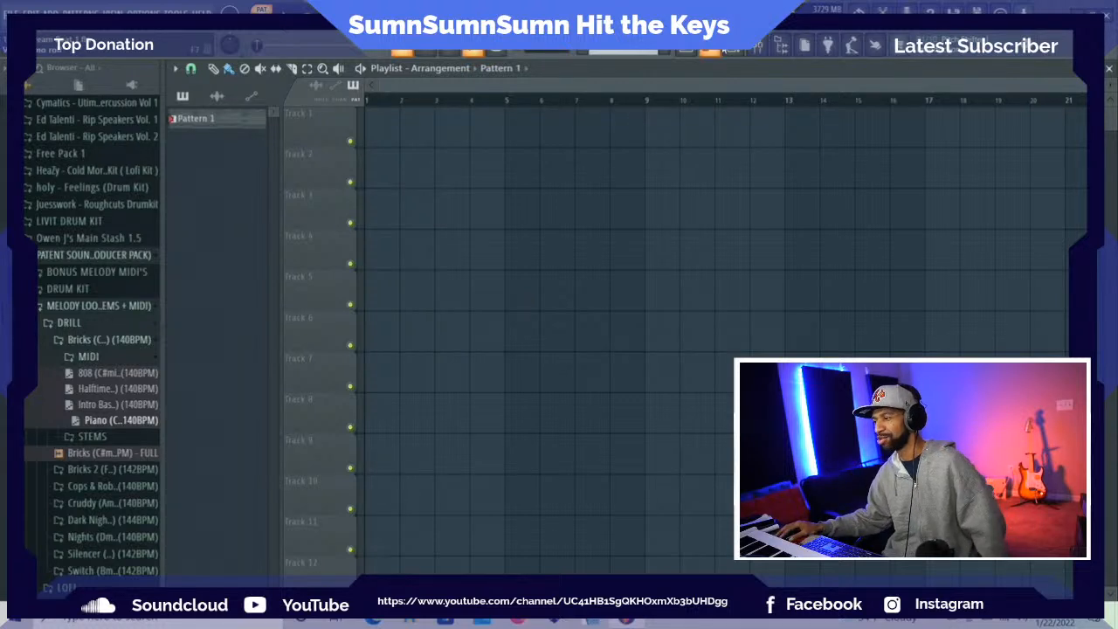
pyautogui.click(737, 51)
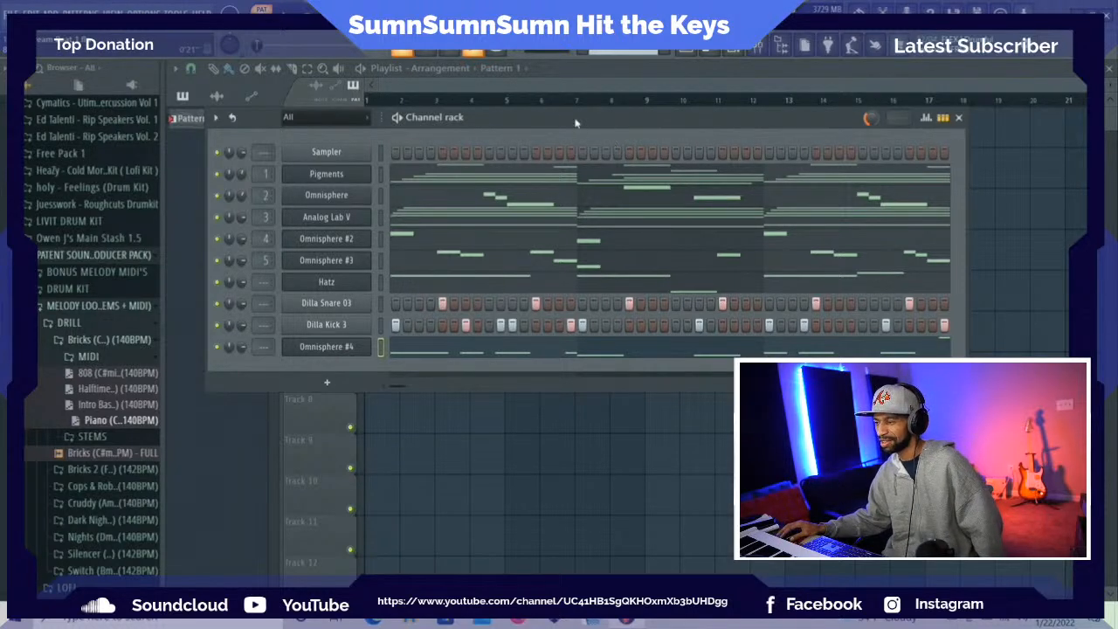
# Open the Omnisphere #4 plugin and audition Crack Sub, Low Kicker, Deeper Sub Snap and Deeper Sub Tough during playback
pyautogui.click(352, 348)
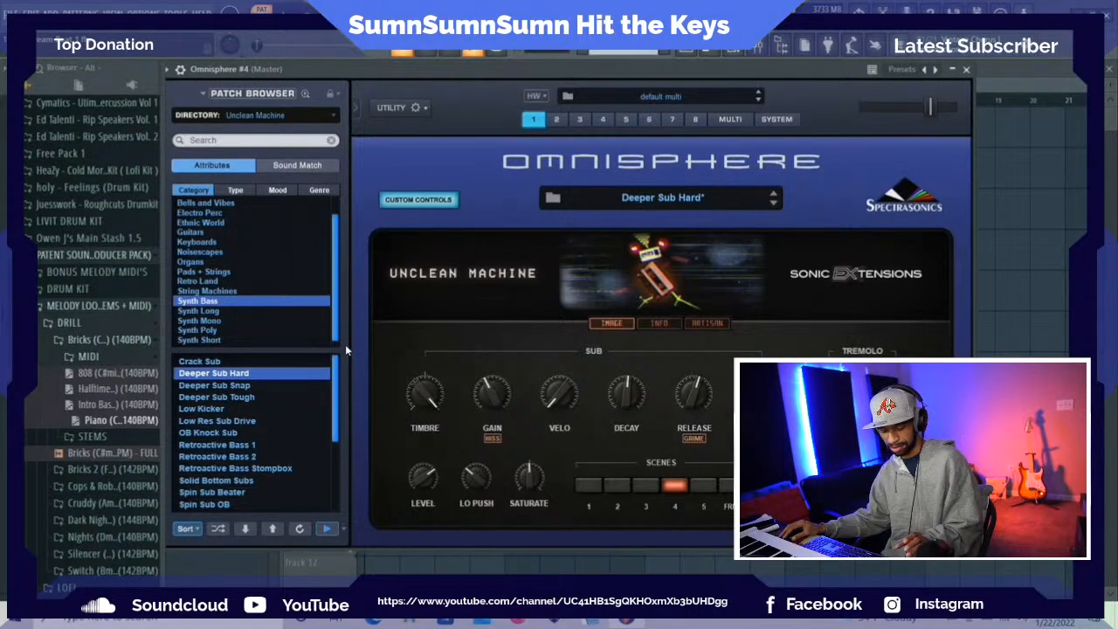
pyautogui.press('space')
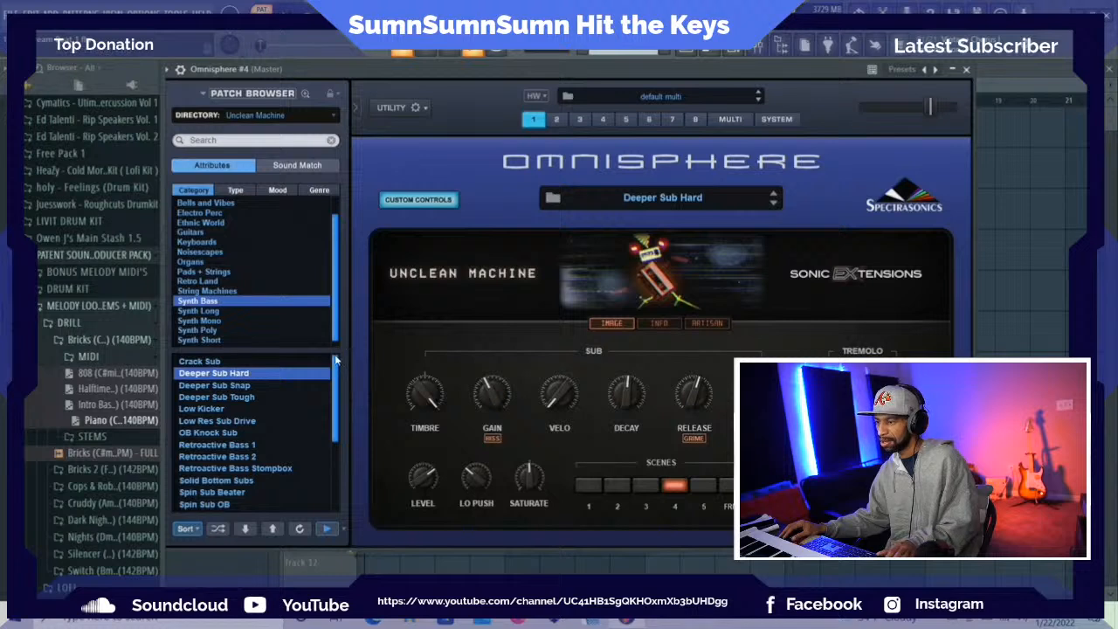
pyautogui.click(202, 362)
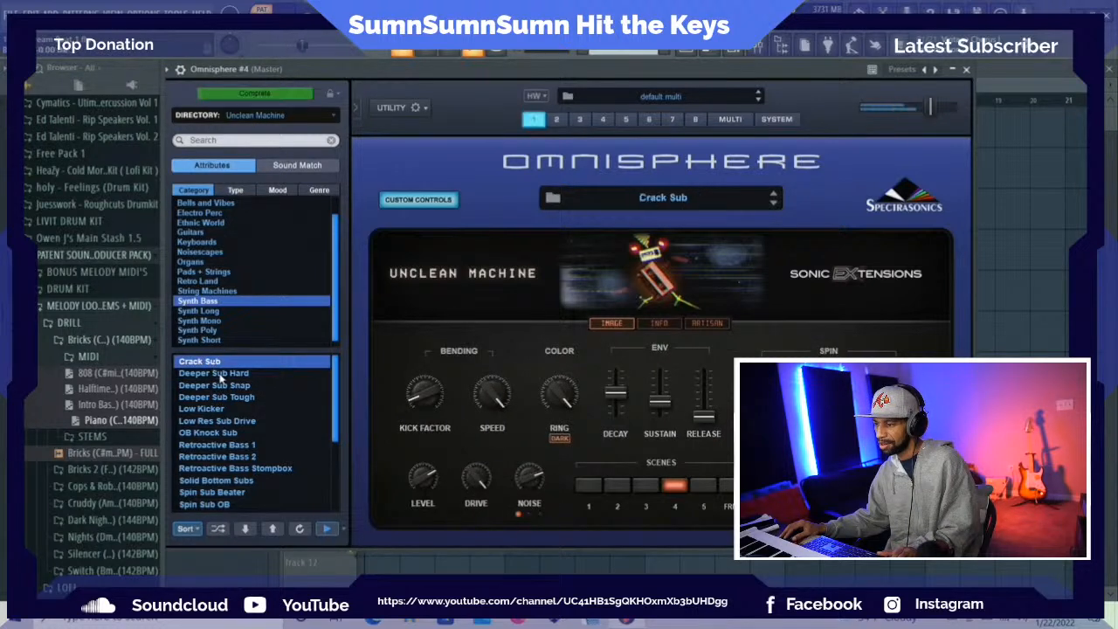
pyautogui.click(214, 409)
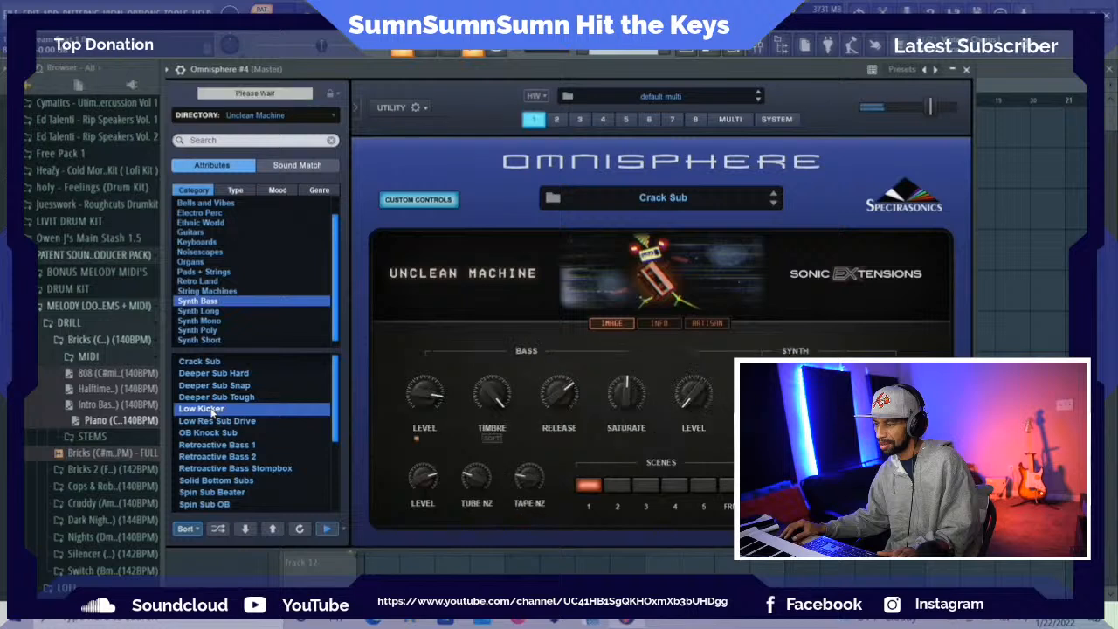
pyautogui.click(215, 387)
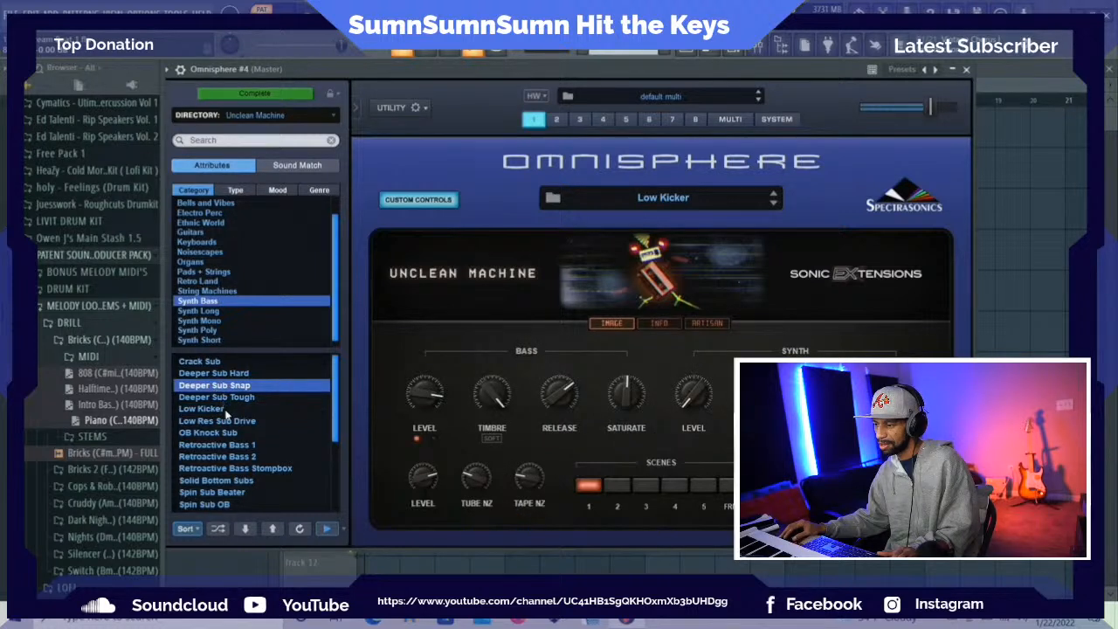
pyautogui.click(223, 398)
pyautogui.scroll(-2, 227, 409)
pyautogui.scroll(3, 230, 412)
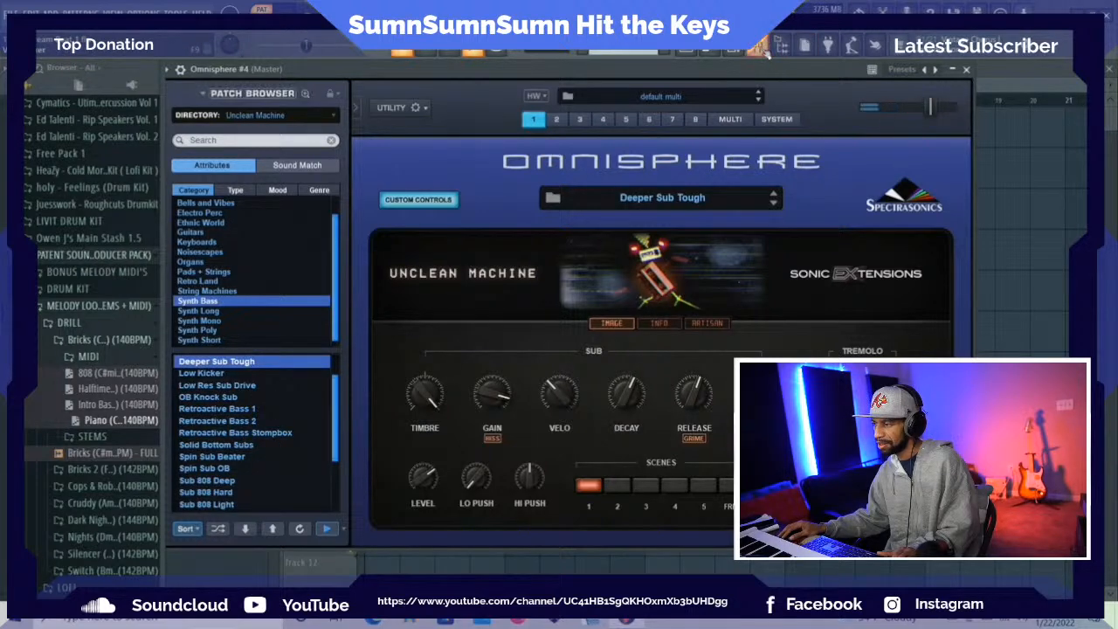
# Route the Omnisphere #4 channel to mixer track 6 and lower that track's fader during playback
pyautogui.click(772, 54)
pyautogui.click(736, 51)
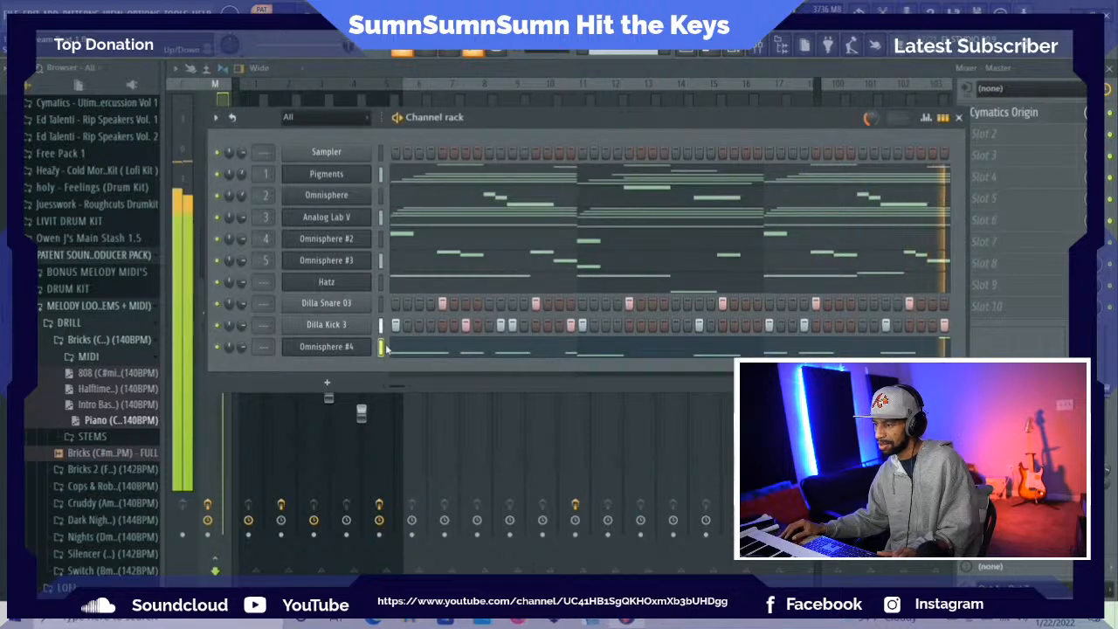
pyautogui.hotkey('ctrl', 'l')
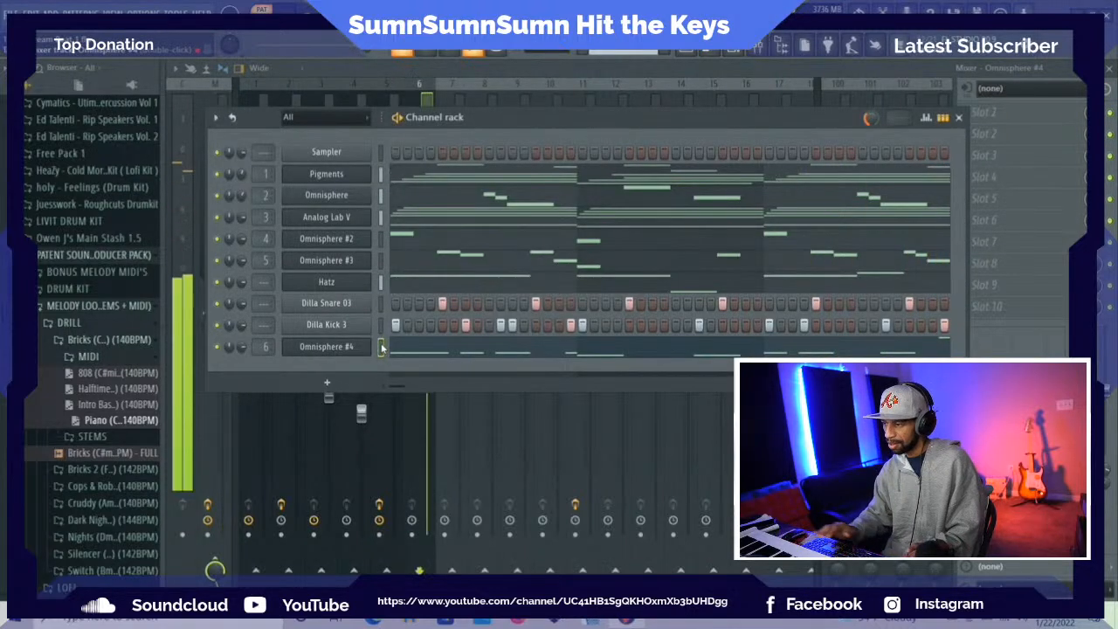
pyautogui.click(416, 102)
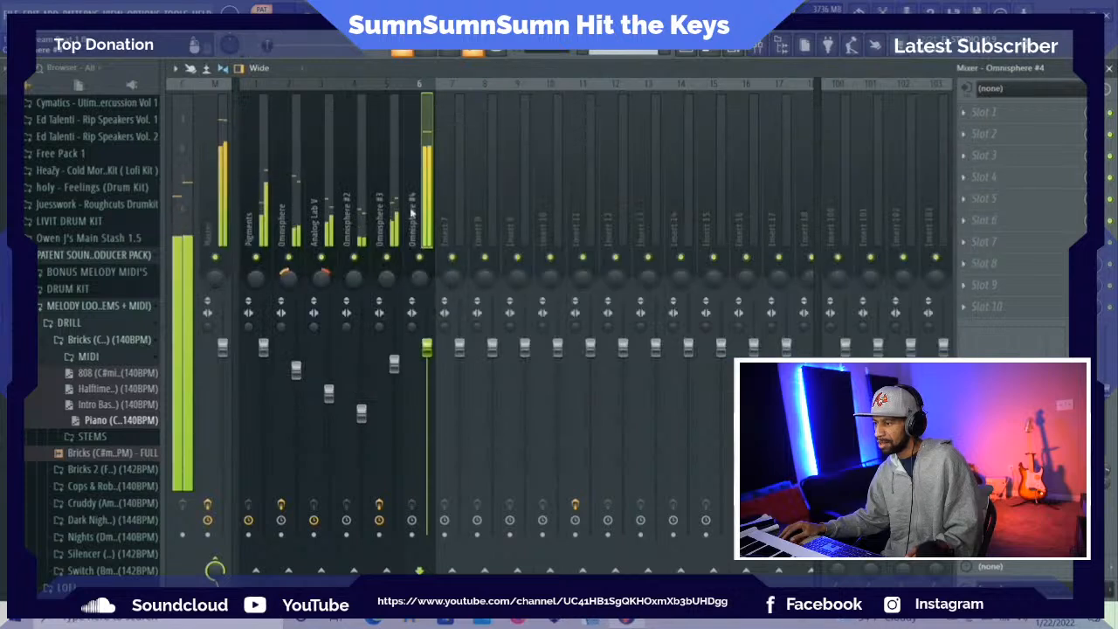
pyautogui.moveTo(426, 347); pyautogui.dragTo(426, 397)
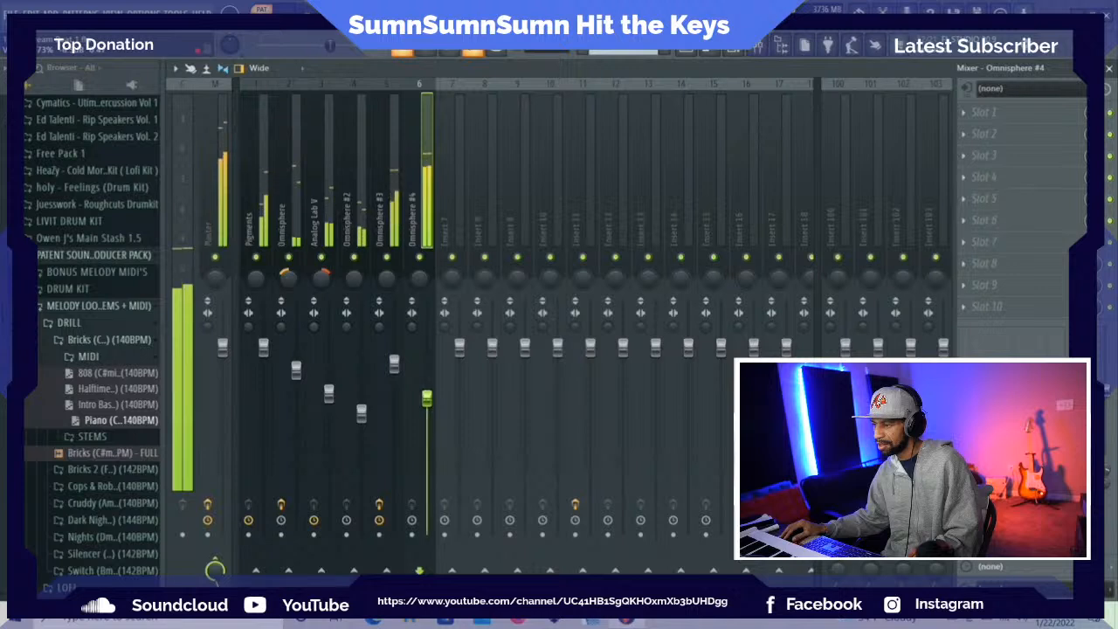
# Solo Omnisphere #4 and Pigments to compare levels, and slightly lower the Pigments and Omnisphere faders in the mixer
pyautogui.rightClick(421, 257)
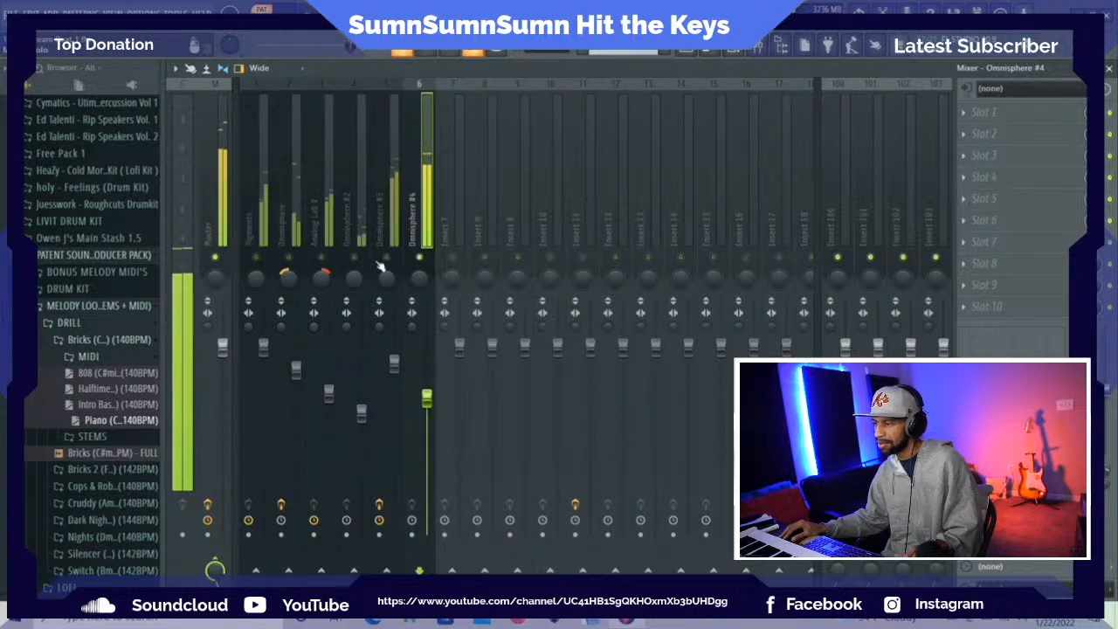
pyautogui.click(256, 257)
pyautogui.click(265, 217)
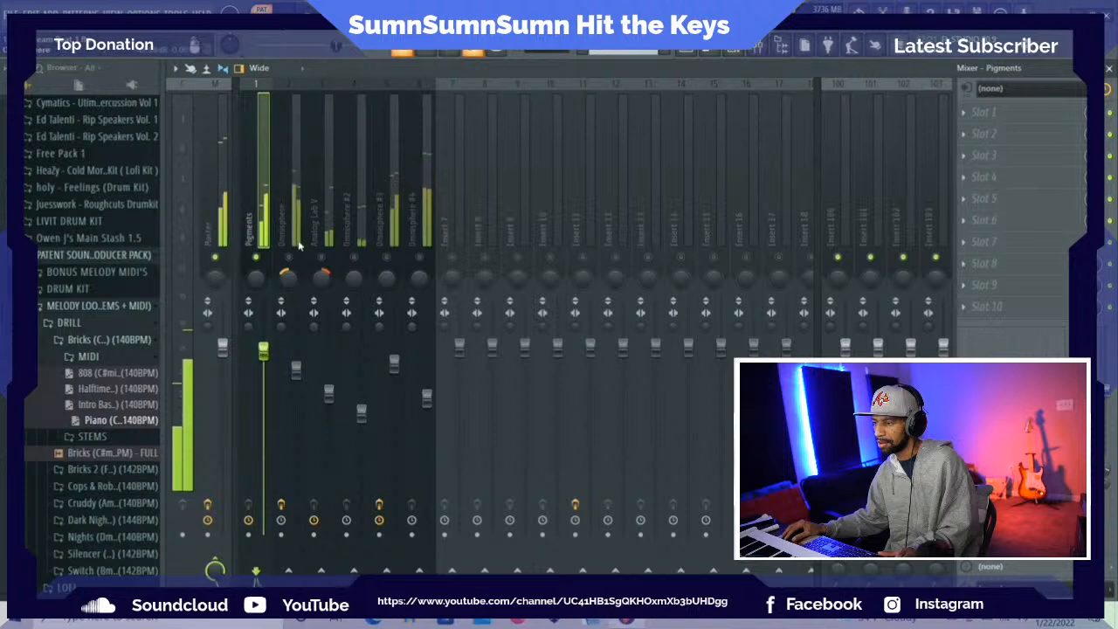
pyautogui.click(298, 370)
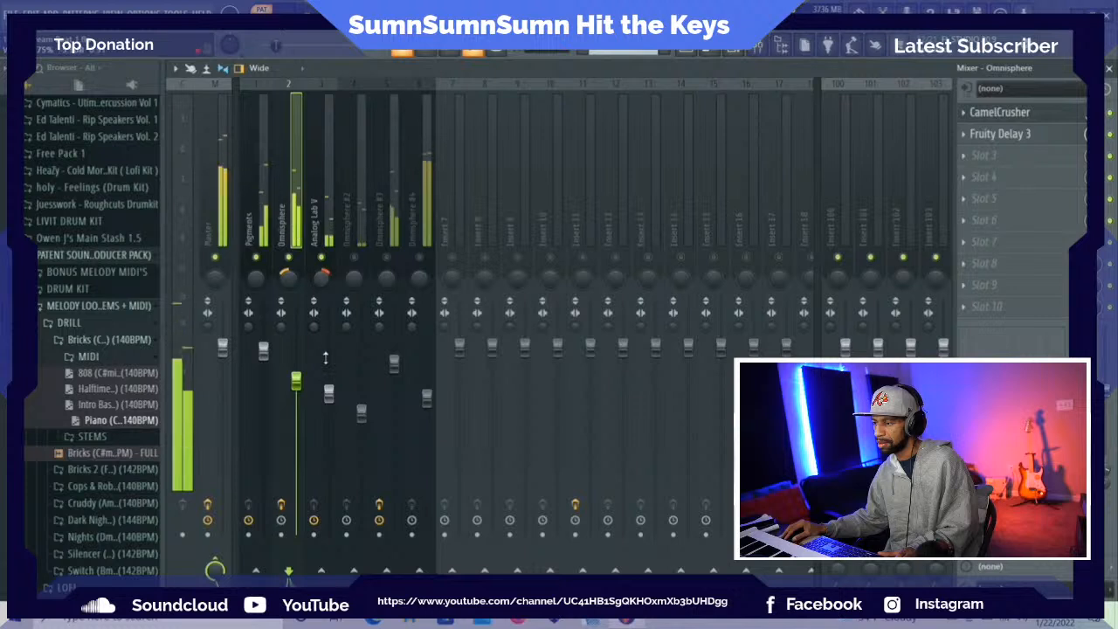
pyautogui.click(329, 390)
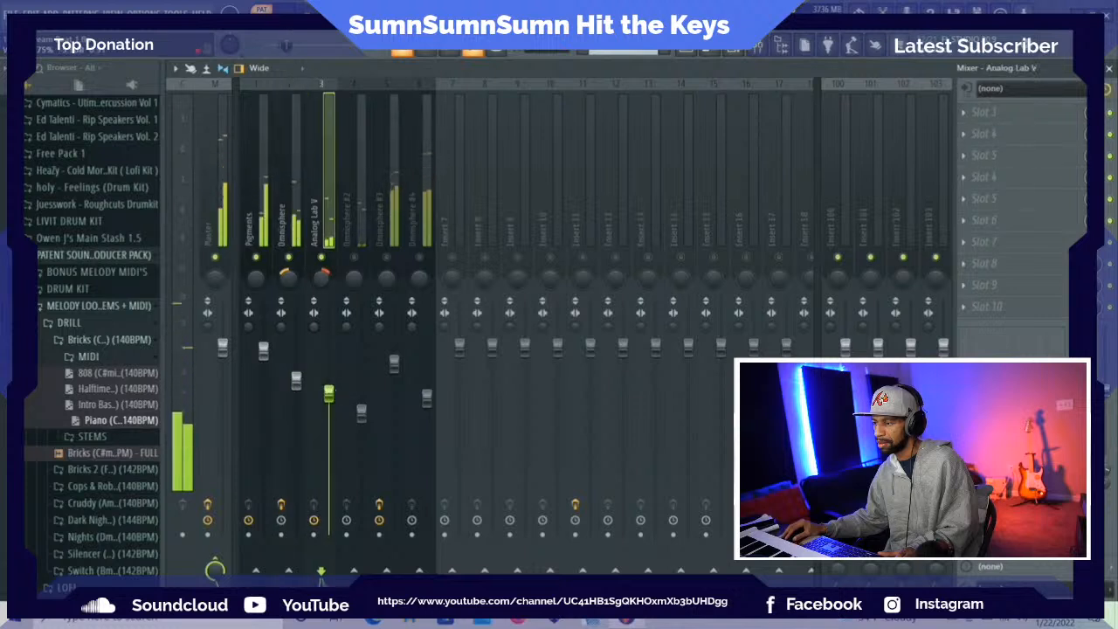
# Solo Omnisphere #3 to check it, lower the Omnisphere #3 and Omnisphere #4 faders, and stop playback with the channel rack open
pyautogui.rightClick(387, 258)
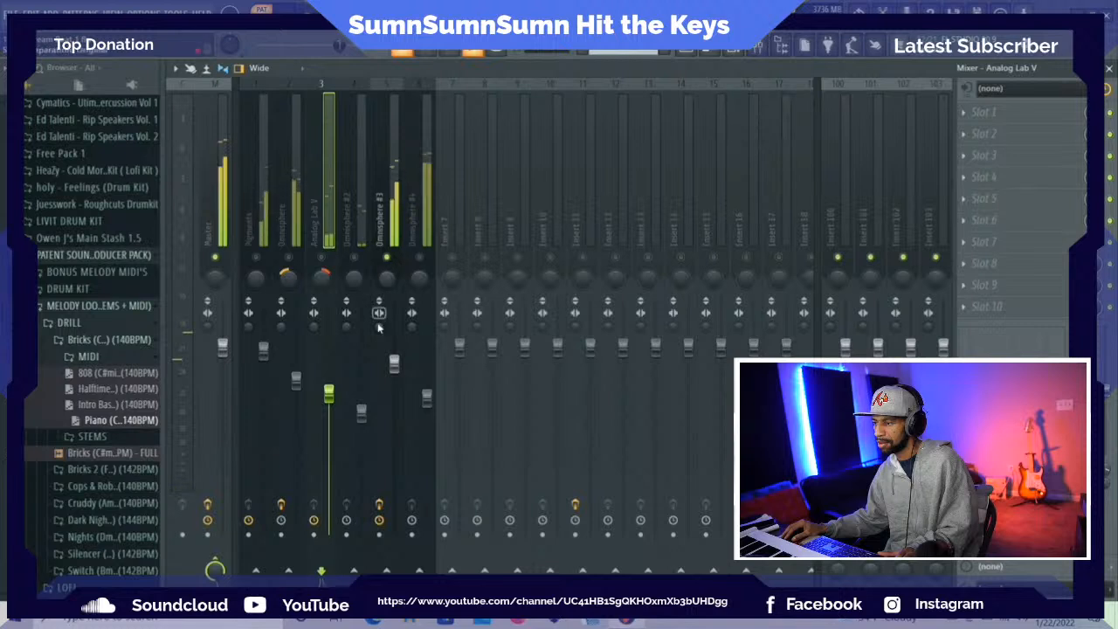
pyautogui.click(384, 221)
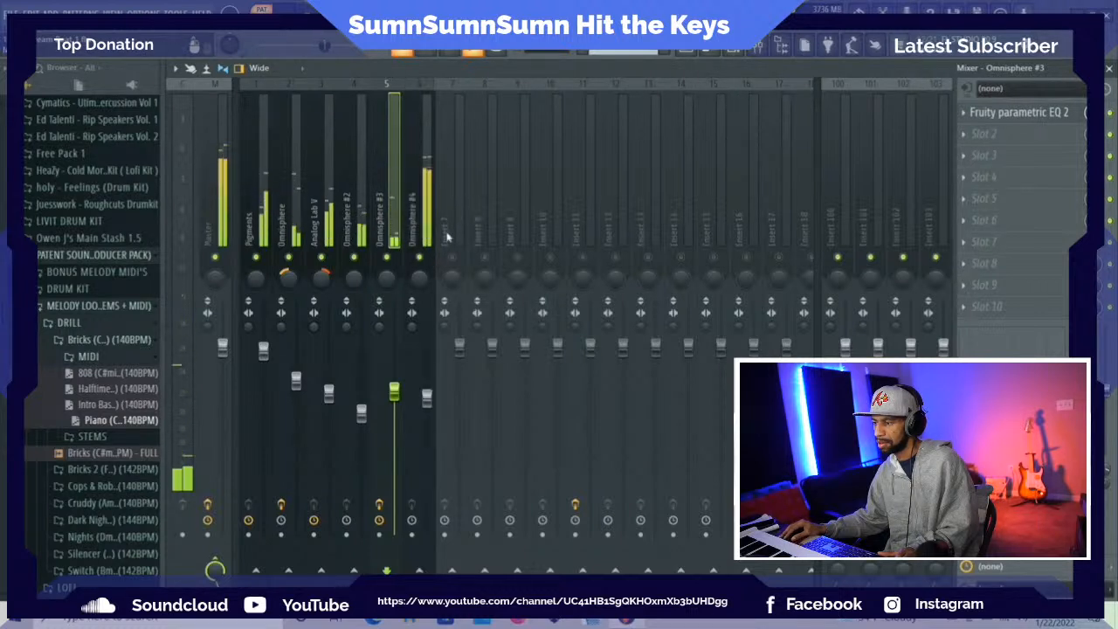
pyautogui.moveTo(428, 399); pyautogui.dragTo(427, 409)
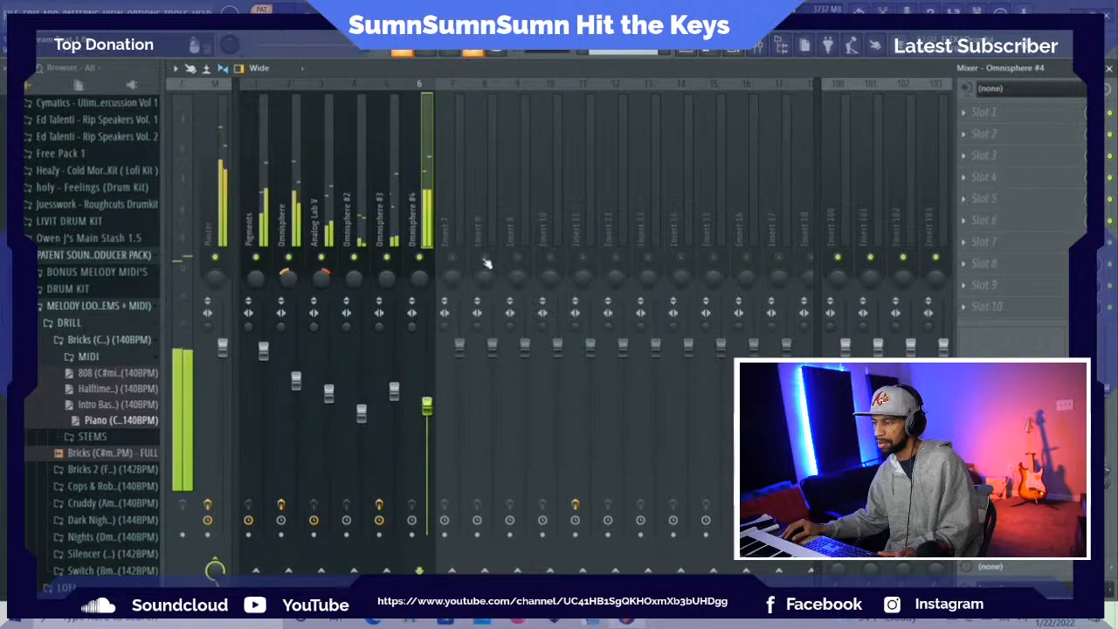
pyautogui.press('F6')
pyautogui.press('space')
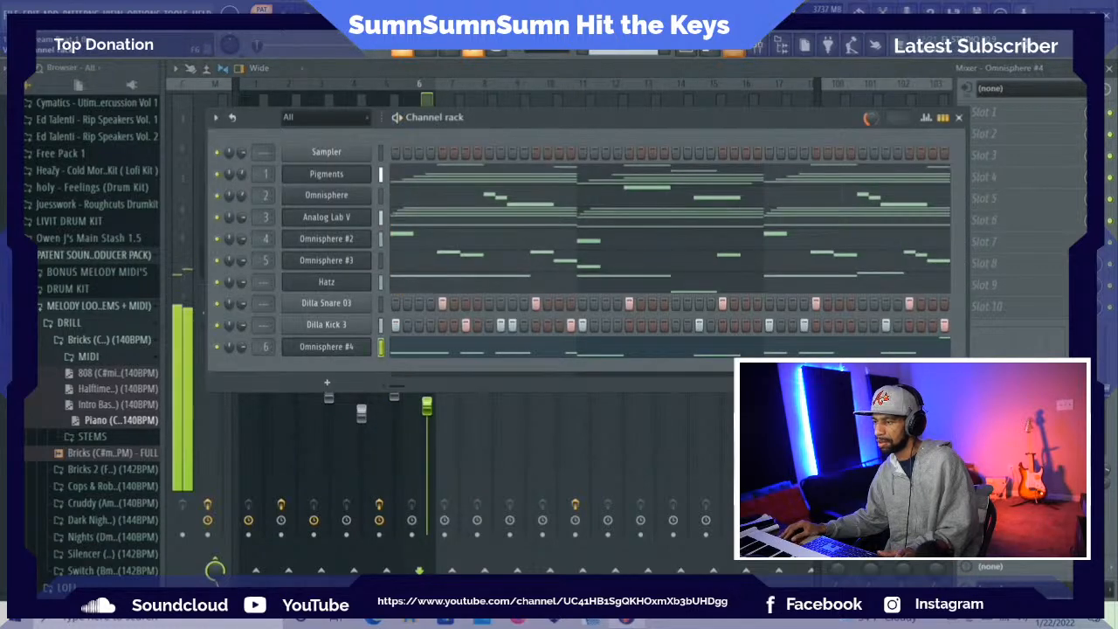
pyautogui.click(51, 13)
pyautogui.click(80, 12)
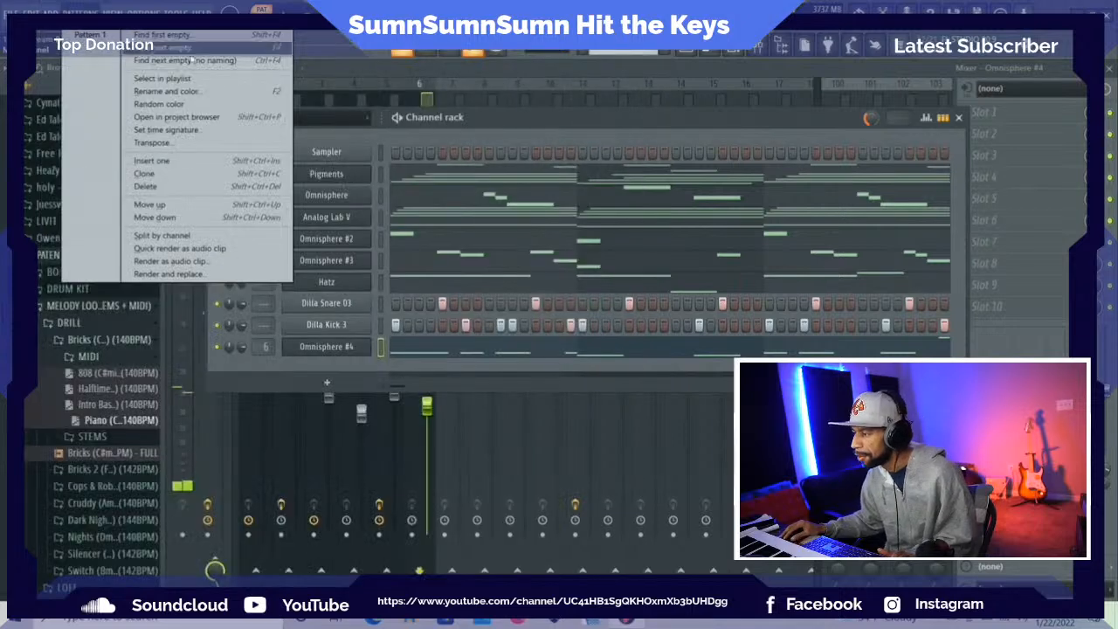
pyautogui.click(469, 127)
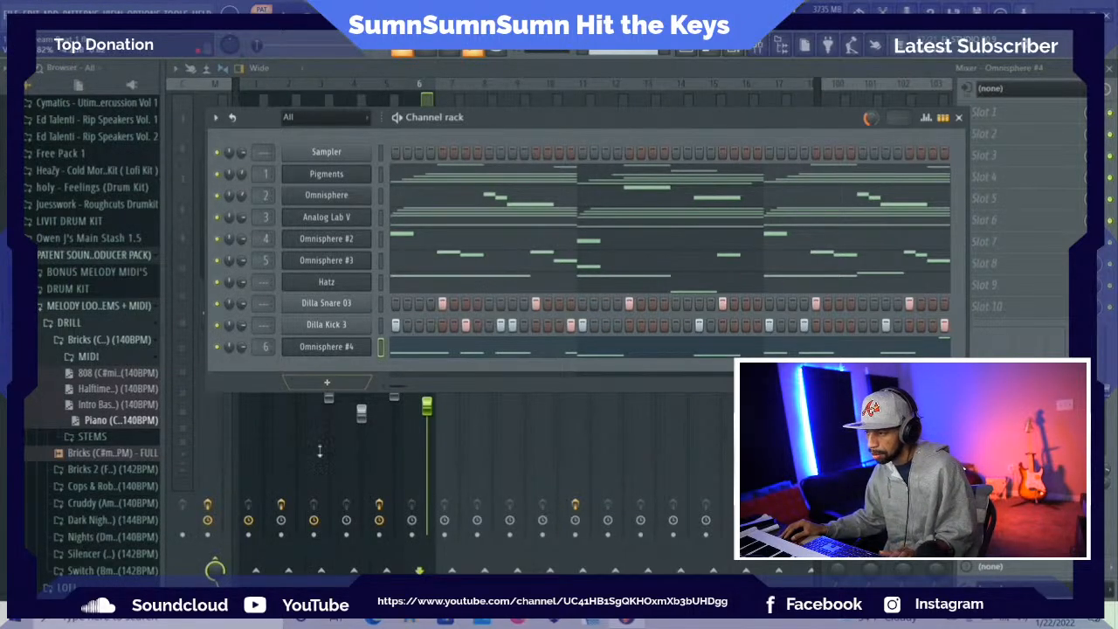
# Replace the Omnisphere #4 channel's instrument with The Sub
pyautogui.rightClick(320, 348)
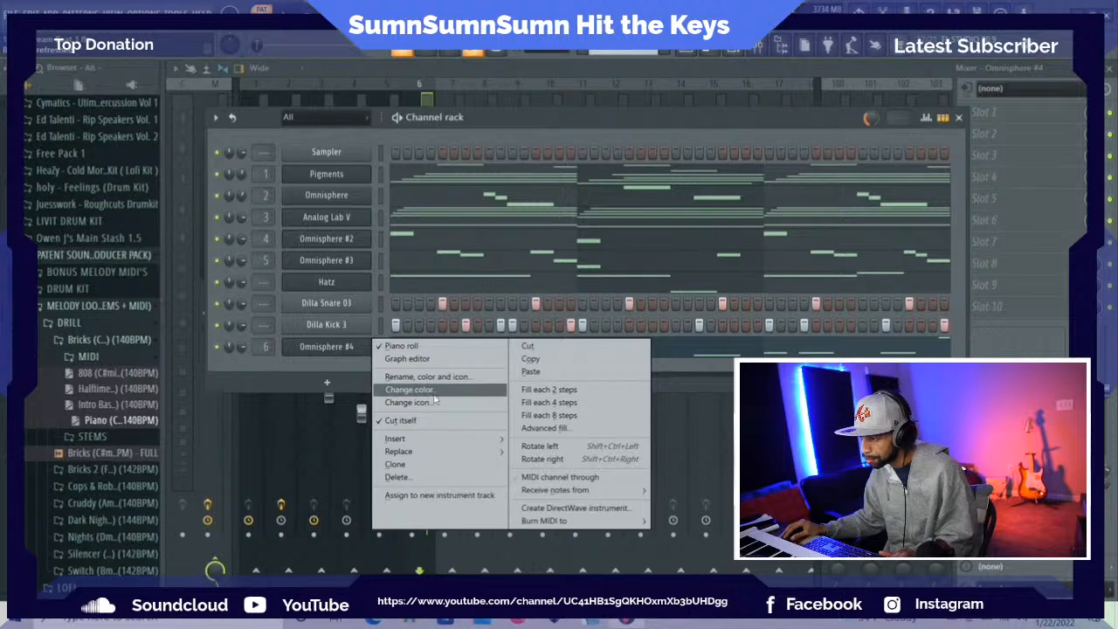
pyautogui.moveTo(439, 450)
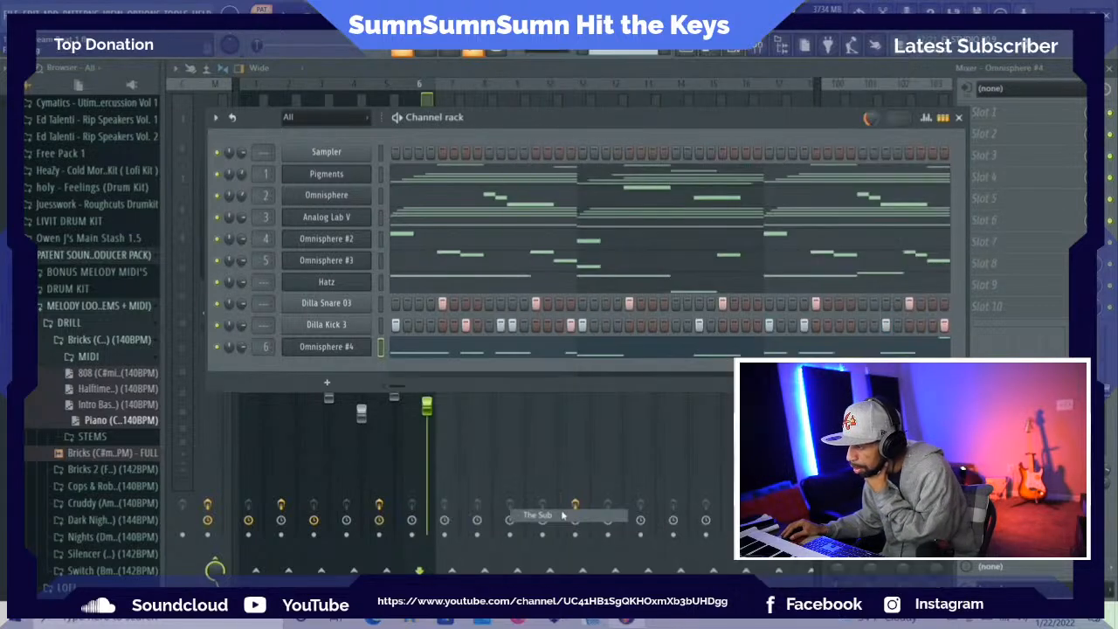
pyautogui.click(552, 514)
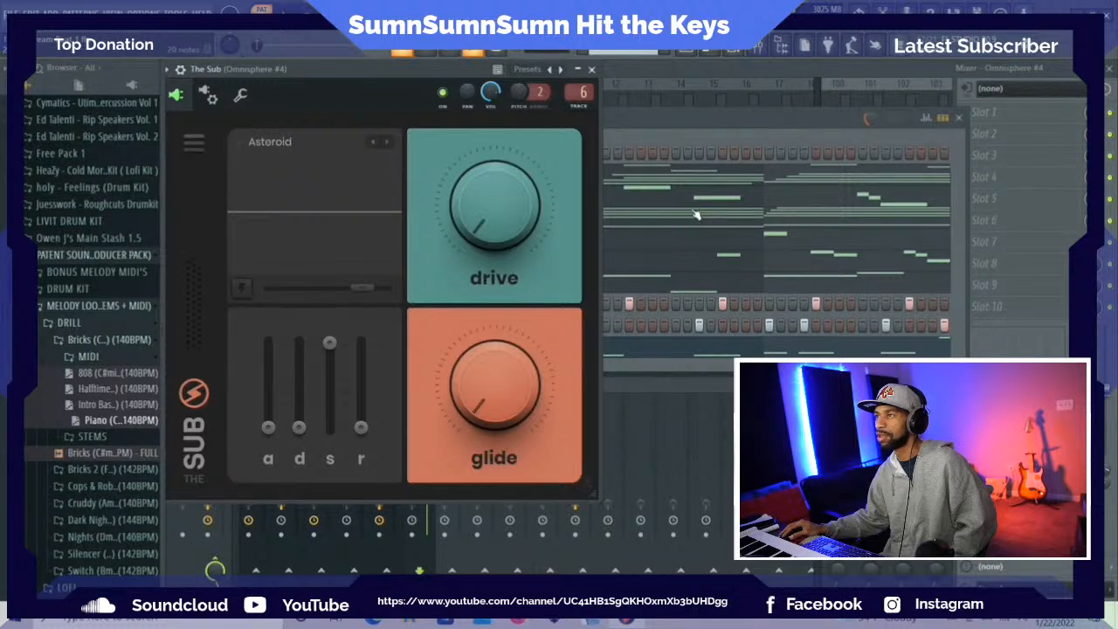
# Transpose all of The Sub's notes to a lower octave in the piano roll and start playback
pyautogui.click(686, 164)
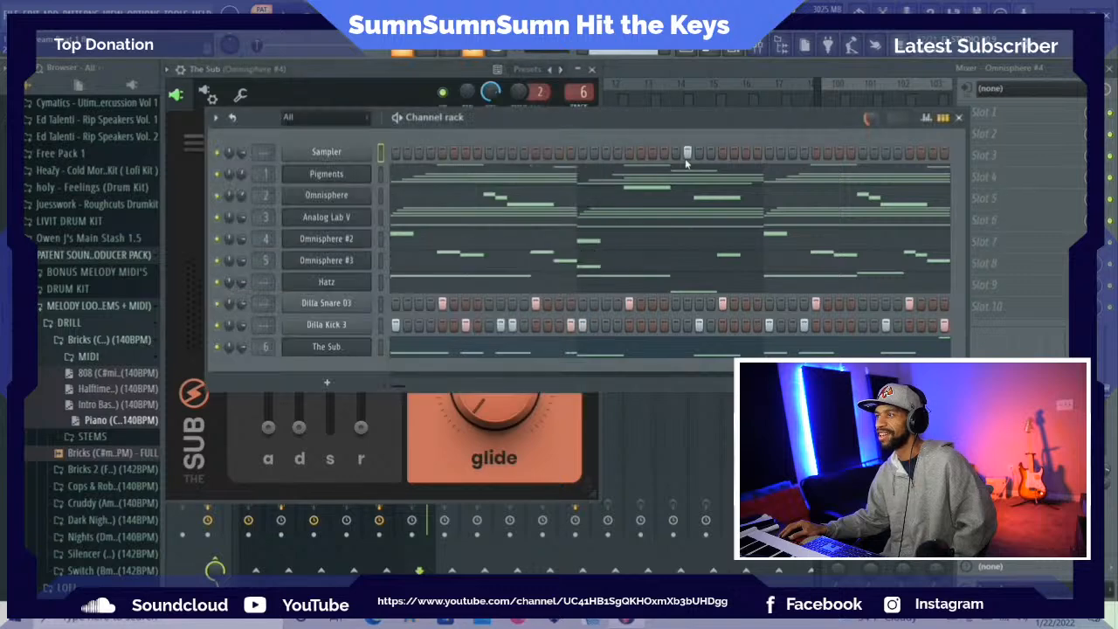
pyautogui.click(431, 353)
pyautogui.hotkey('ctrl', 'a')
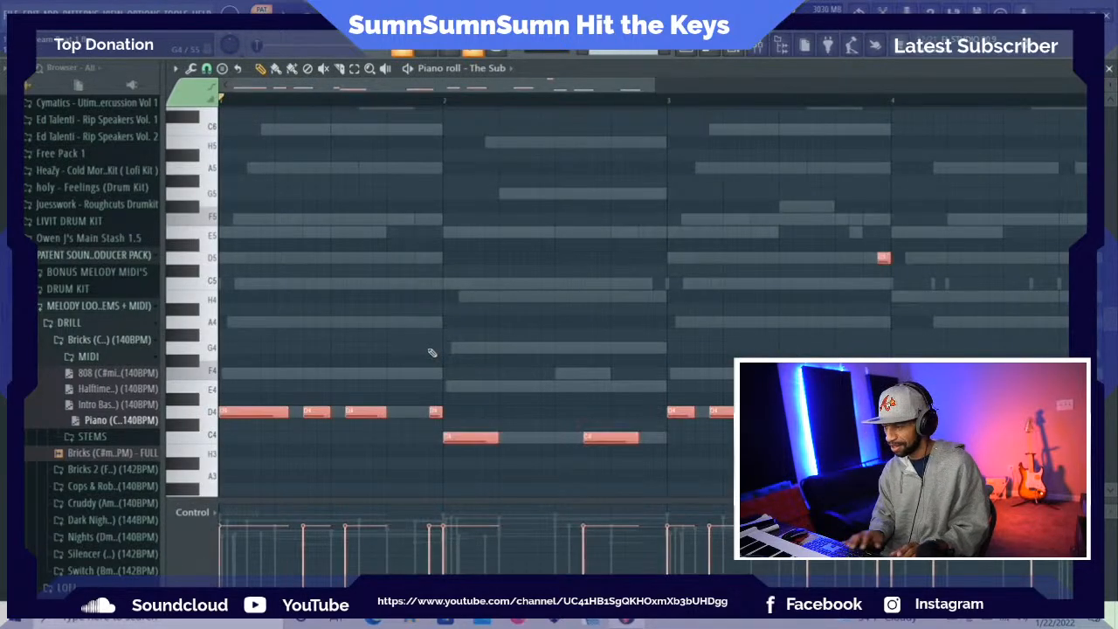
pyautogui.press('Delete')
pyautogui.press('space')
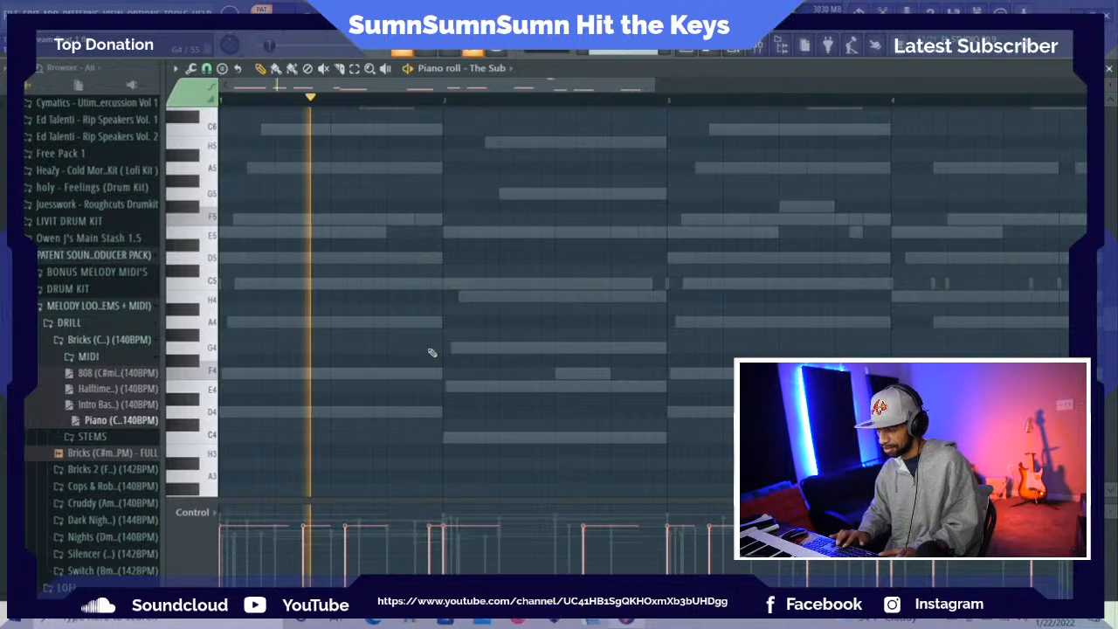
# Reopen The Sub plugin, load the Whale preset and raise its drive to about 11%
pyautogui.click(738, 50)
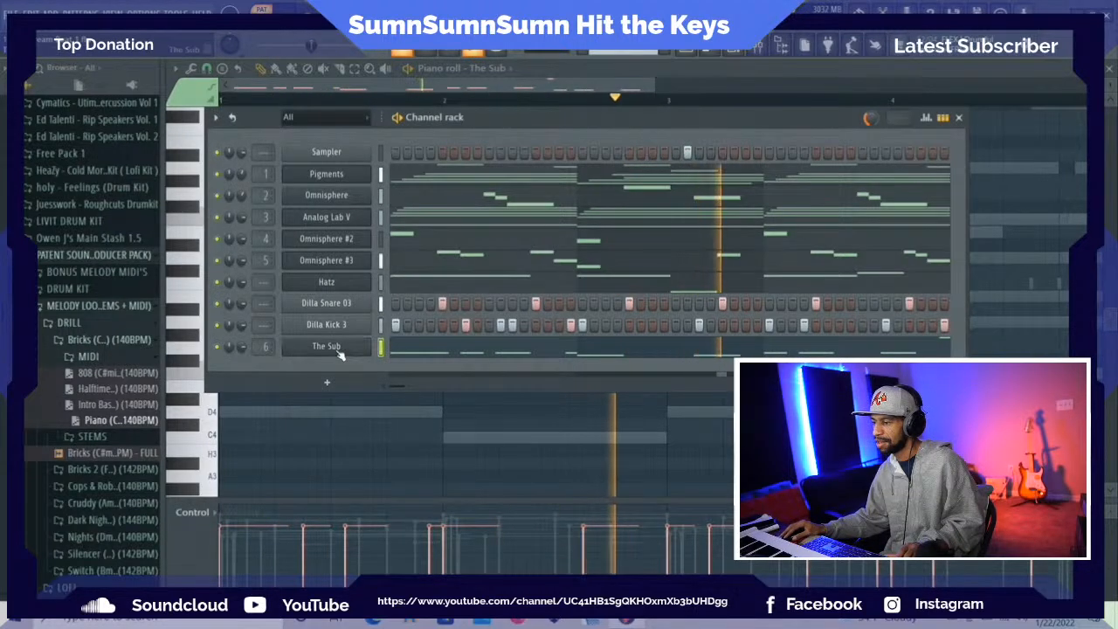
pyautogui.click(337, 349)
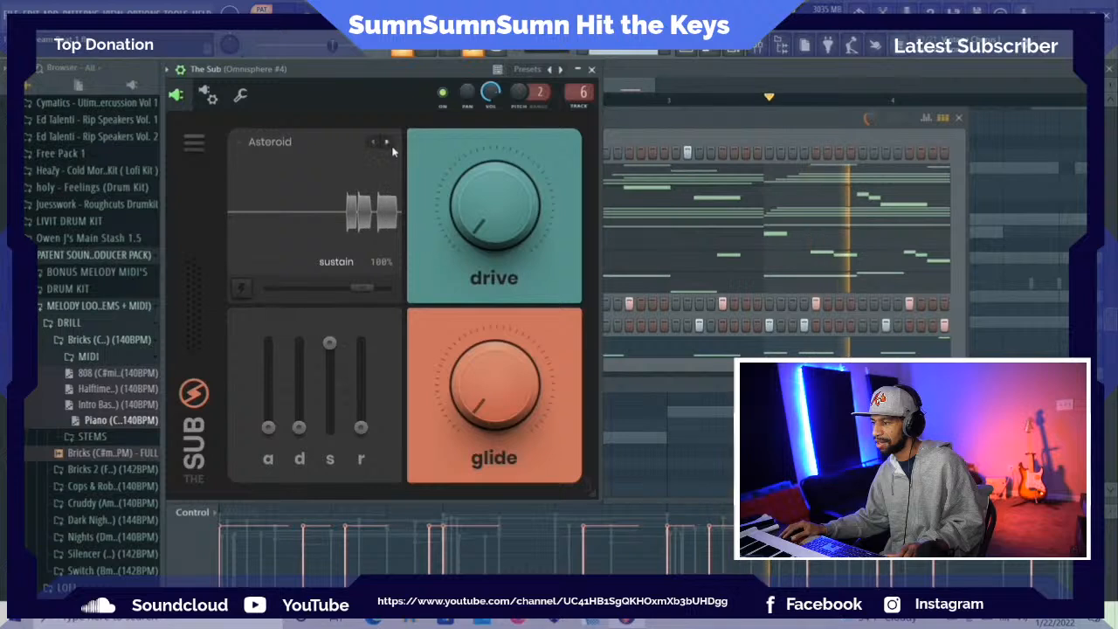
pyautogui.click(283, 143)
pyautogui.scroll(-5, 295, 300)
pyautogui.scroll(-3, 288, 349)
pyautogui.click(272, 407)
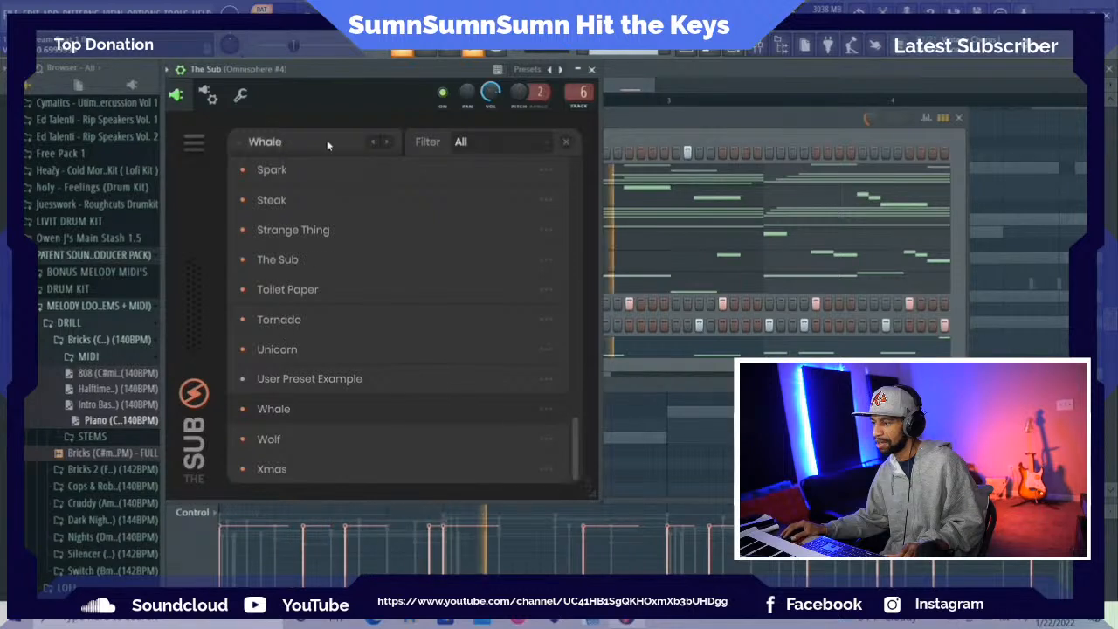
pyautogui.click(196, 145)
pyautogui.click(261, 148)
pyautogui.moveTo(472, 222); pyautogui.dragTo(412, 259)
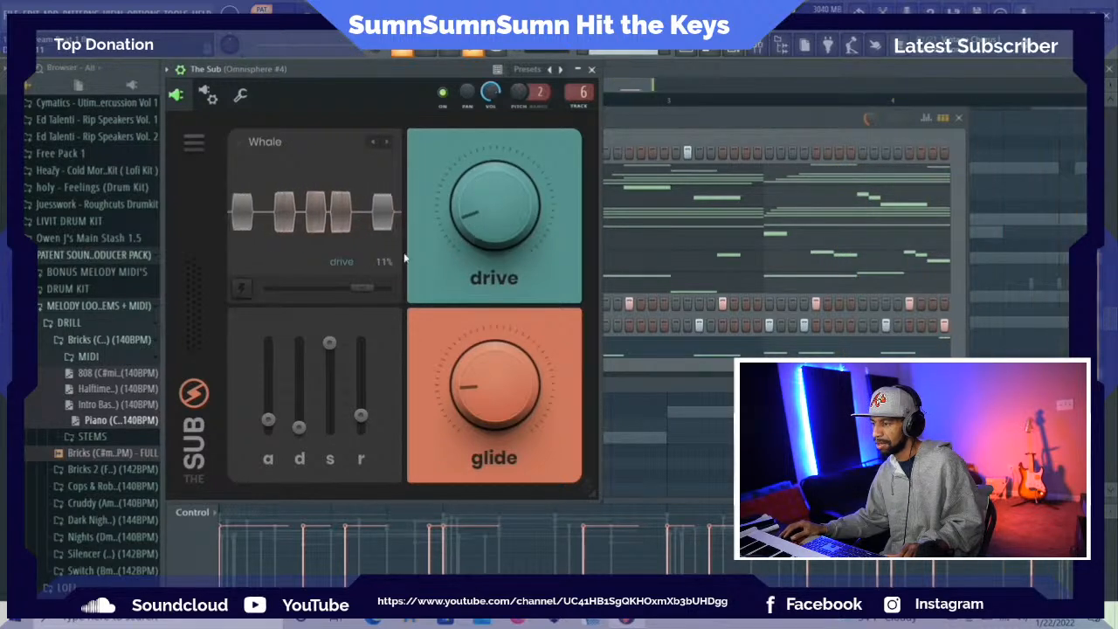
# Audition the Tornado and Toilet Paper presets during playback and load The Sub preset
pyautogui.click(285, 145)
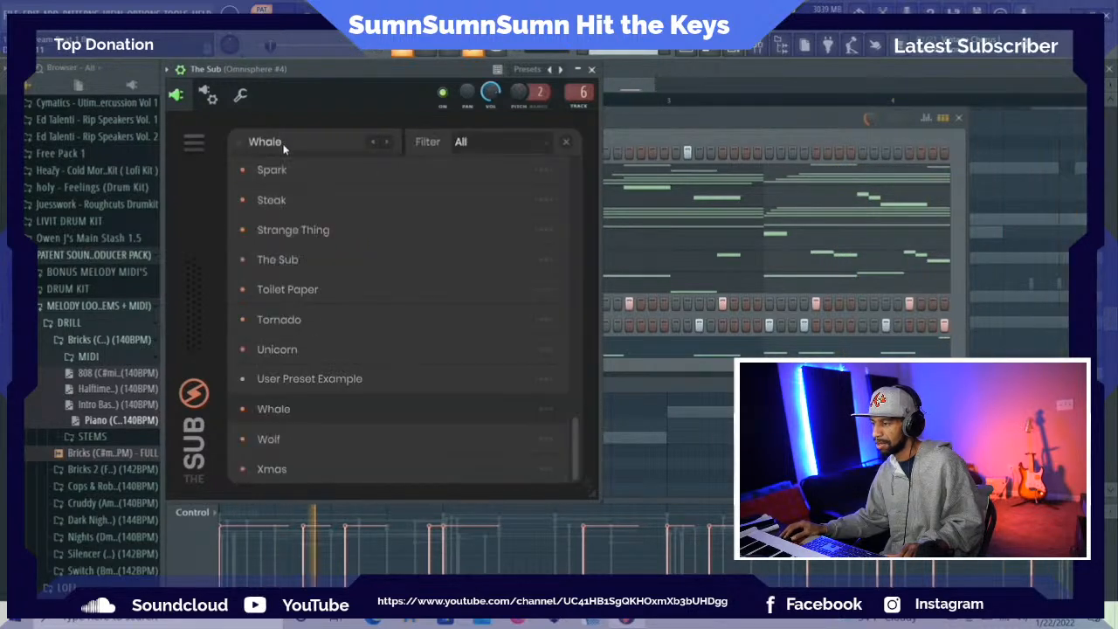
pyautogui.click(288, 320)
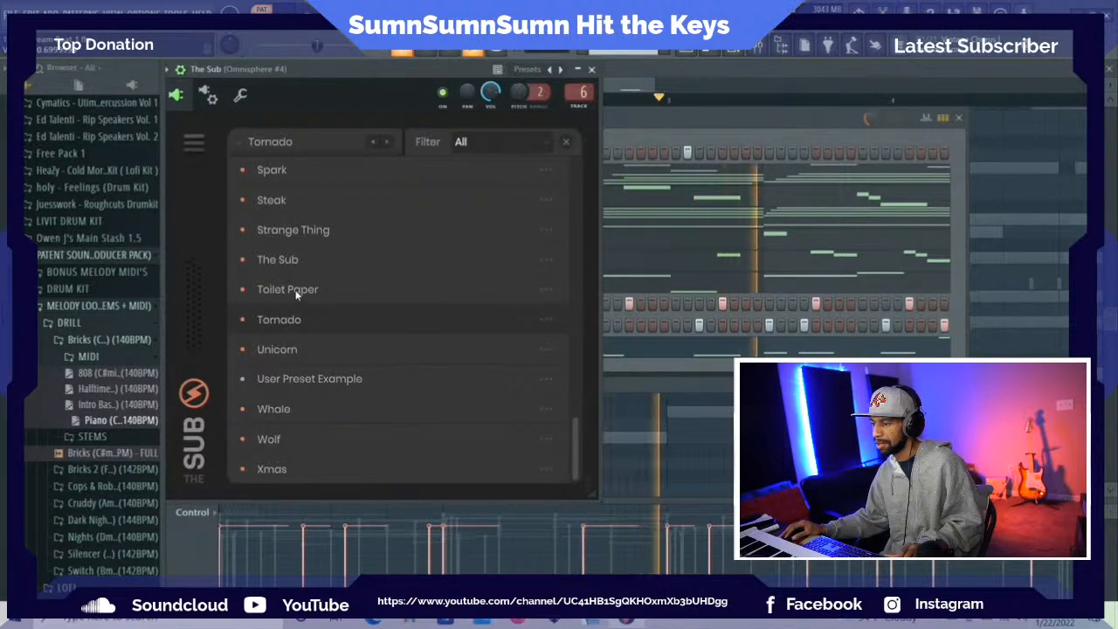
pyautogui.click(295, 291)
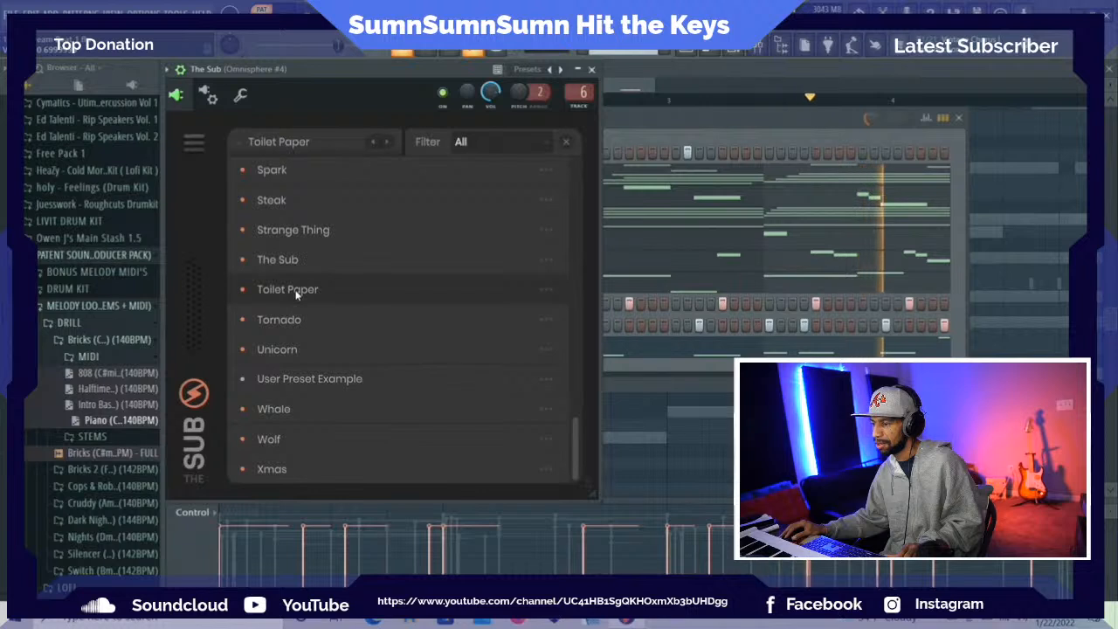
pyautogui.click(298, 264)
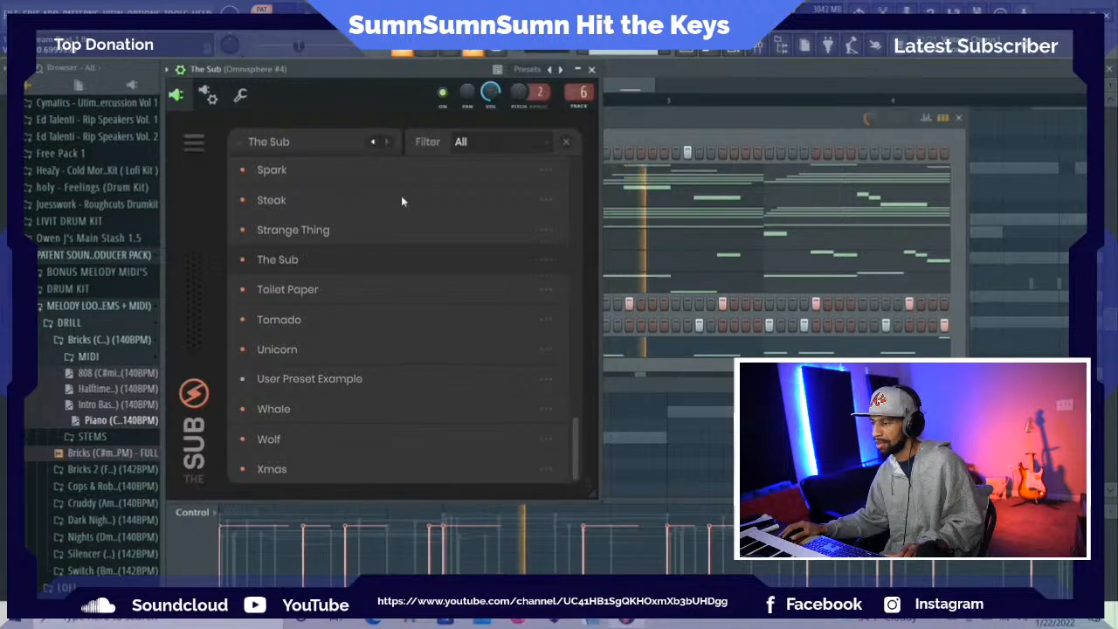
pyautogui.click(332, 145)
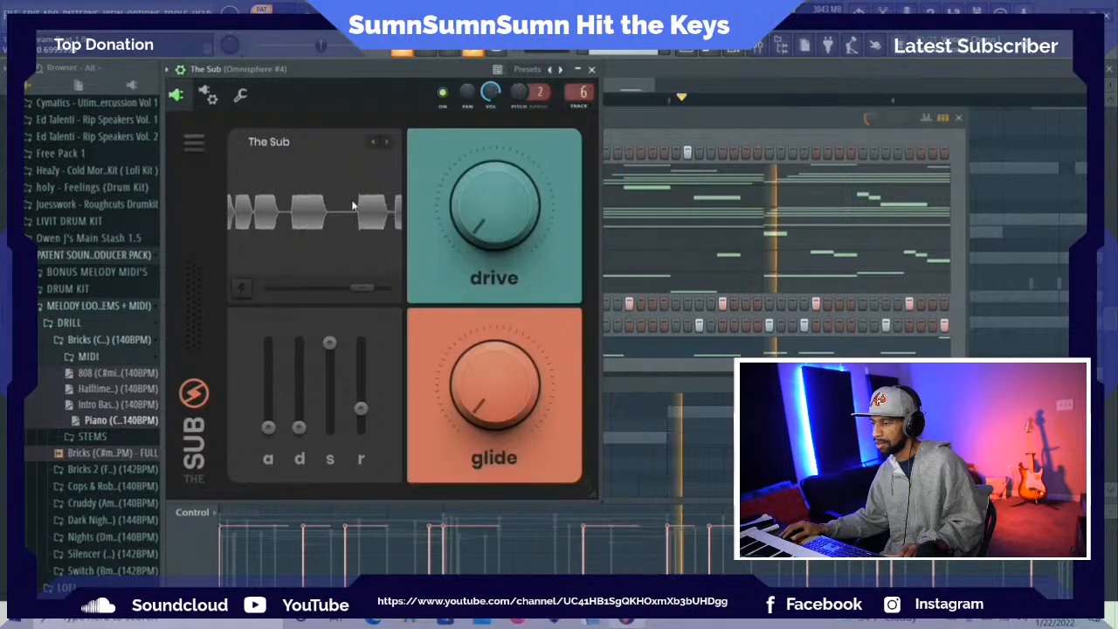
# Try The Sub's drive at about 32%, load the Asteroid preset instead and close the plugin
pyautogui.moveTo(467, 215); pyautogui.dragTo(447, 170)
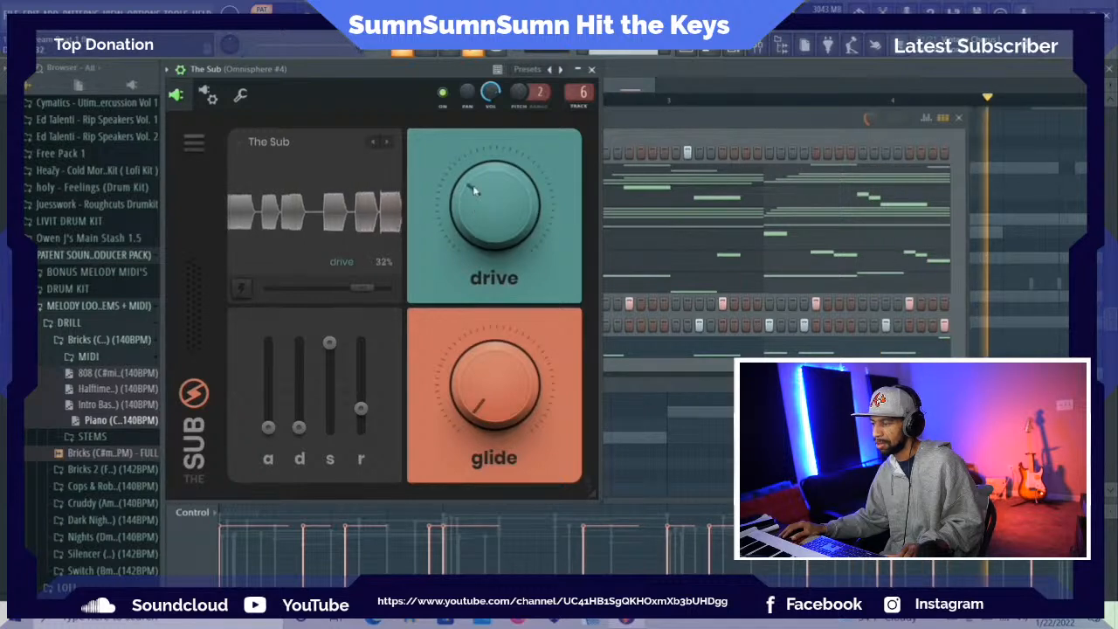
pyautogui.click(295, 143)
pyautogui.scroll(15, 290, 153)
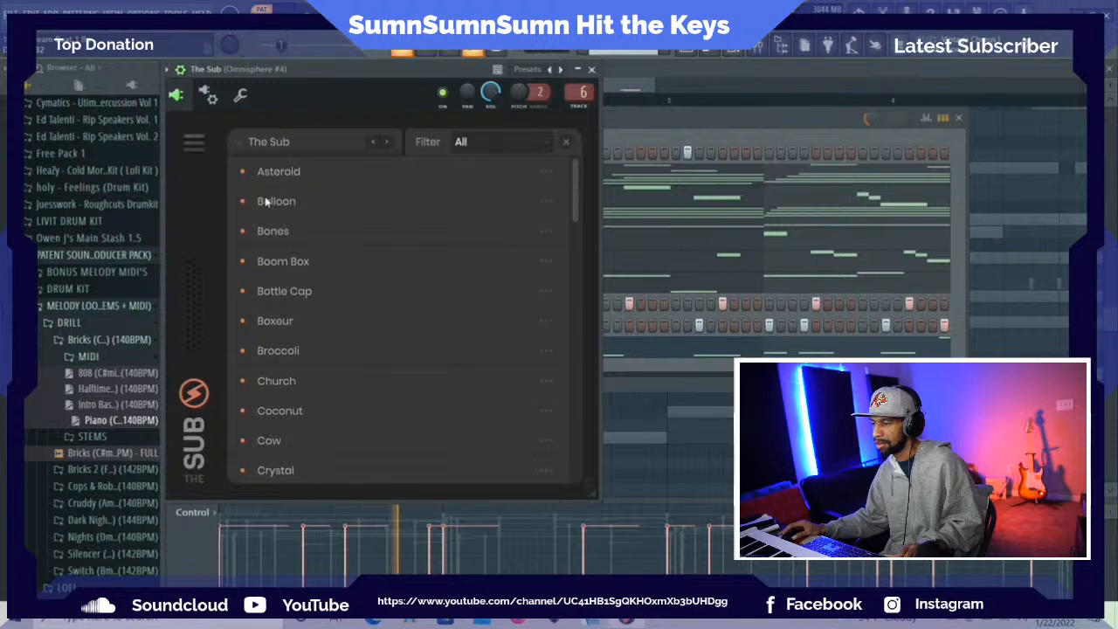
pyautogui.click(275, 173)
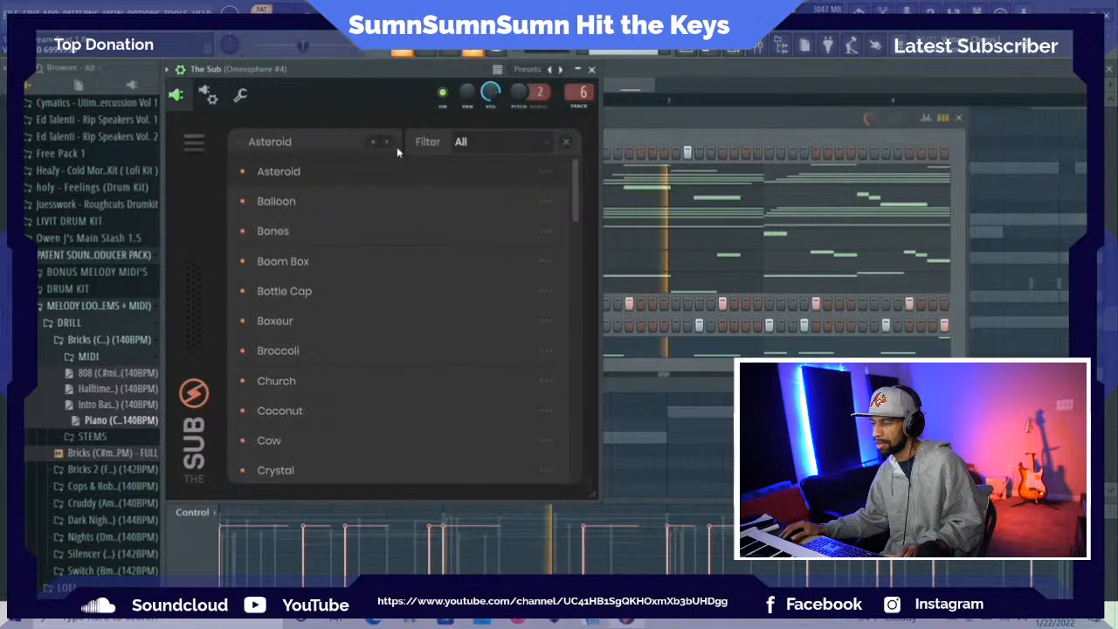
pyautogui.click(592, 69)
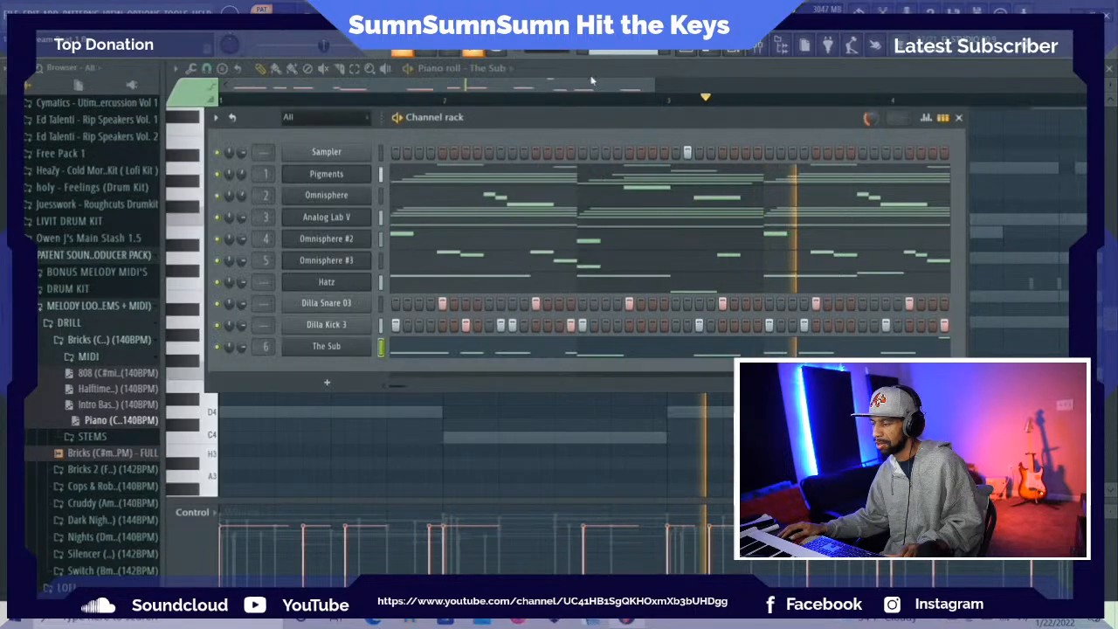
# Load CamelCrusher into the first effect slot of the Omnisphere #4 mixer track and close its window
pyautogui.click(747, 51)
pyautogui.click(757, 51)
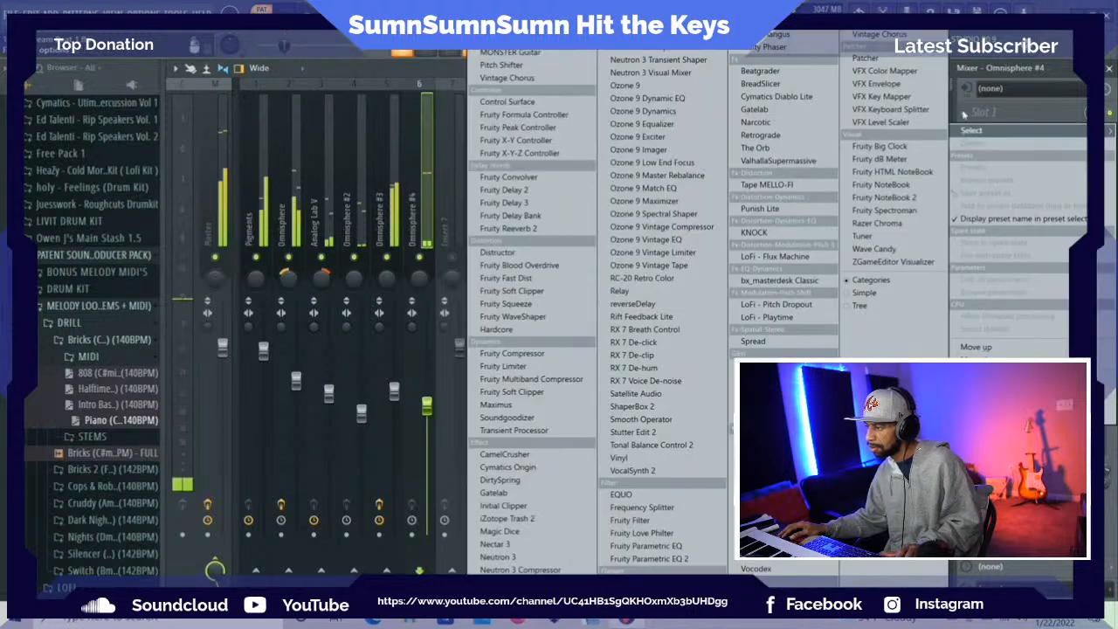
pyautogui.click(971, 112)
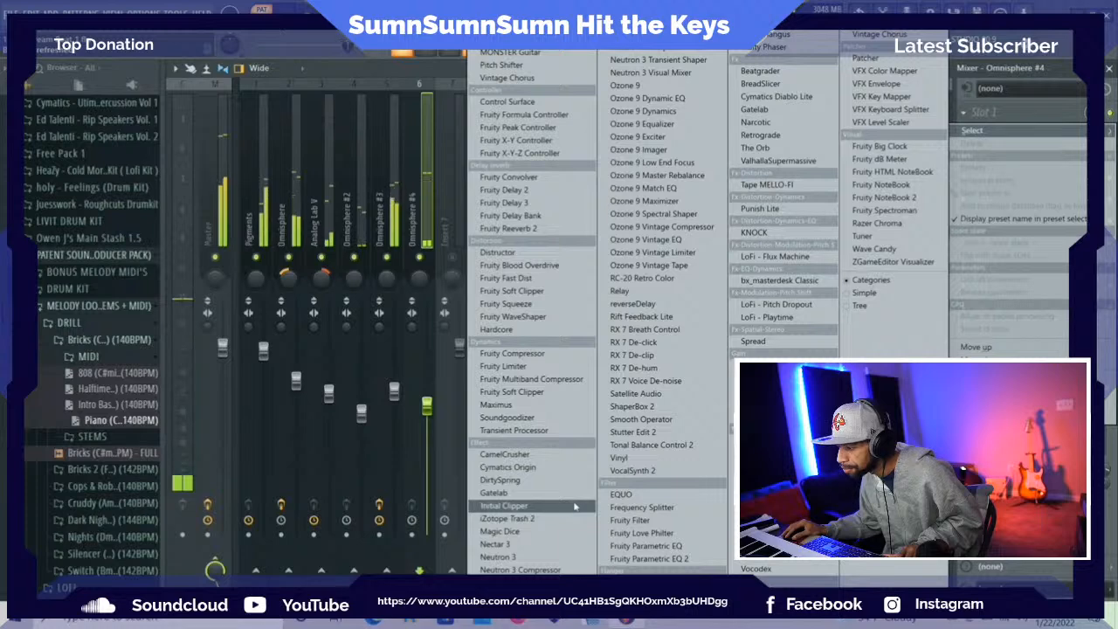
pyautogui.click(586, 454)
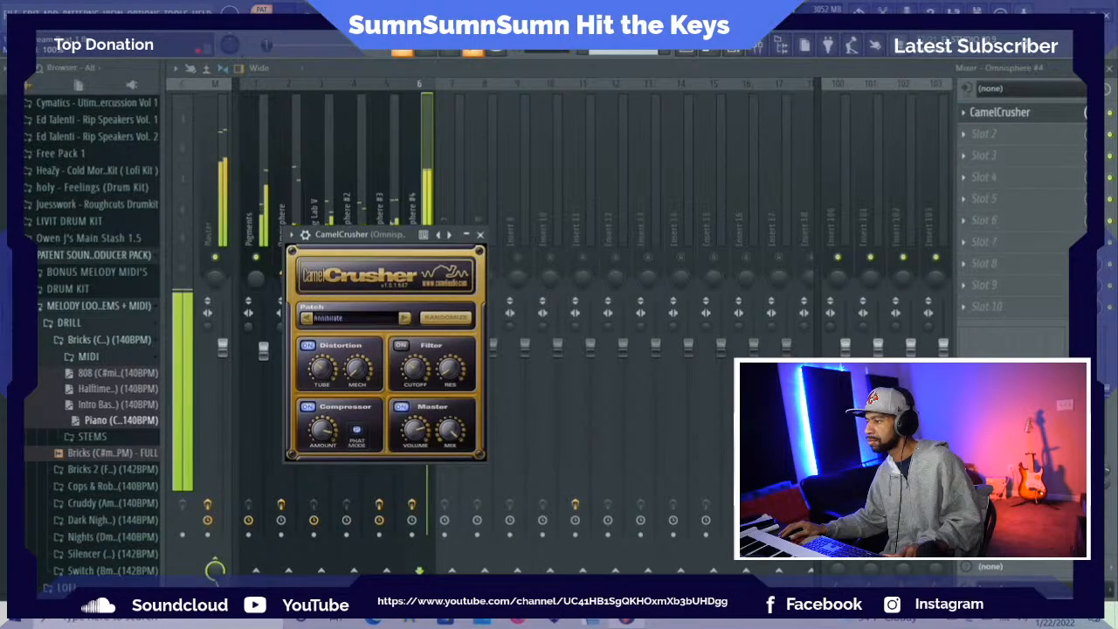
pyautogui.press('Escape')
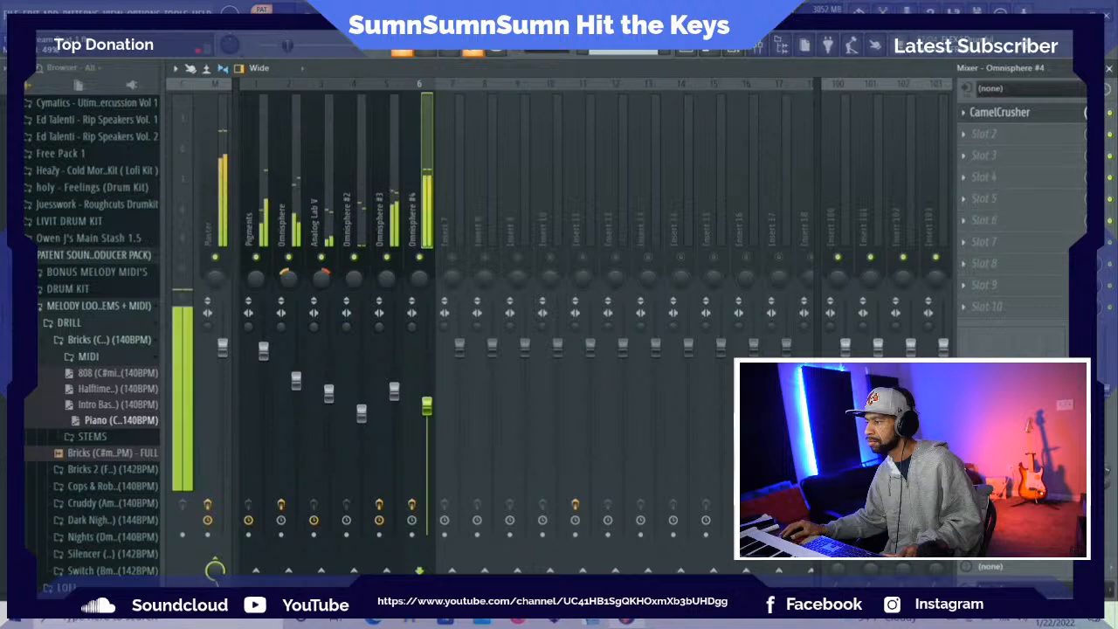
# Reopen CamelCrusher on the Omnisphere #4 track, save the project and close the effect window
pyautogui.click(1018, 120)
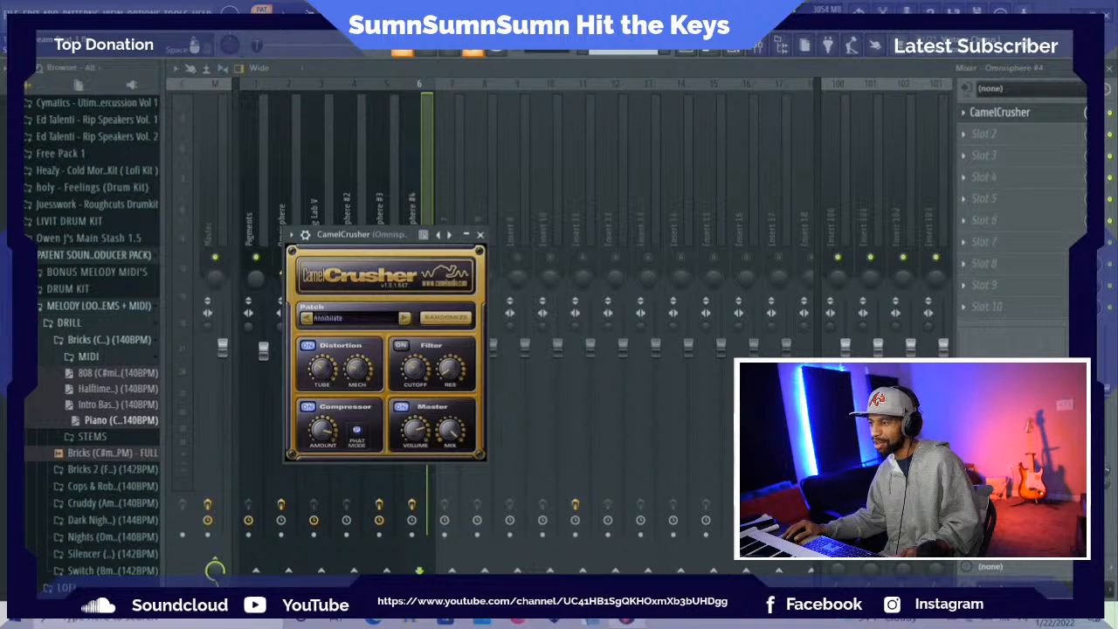
pyautogui.click(10, 13)
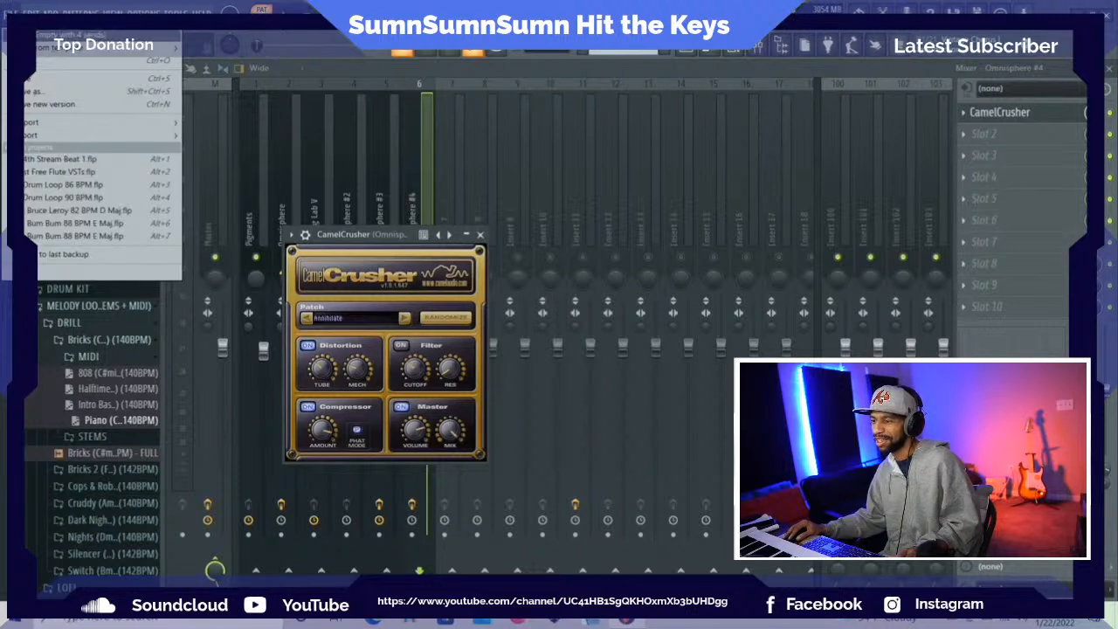
pyautogui.click(29, 79)
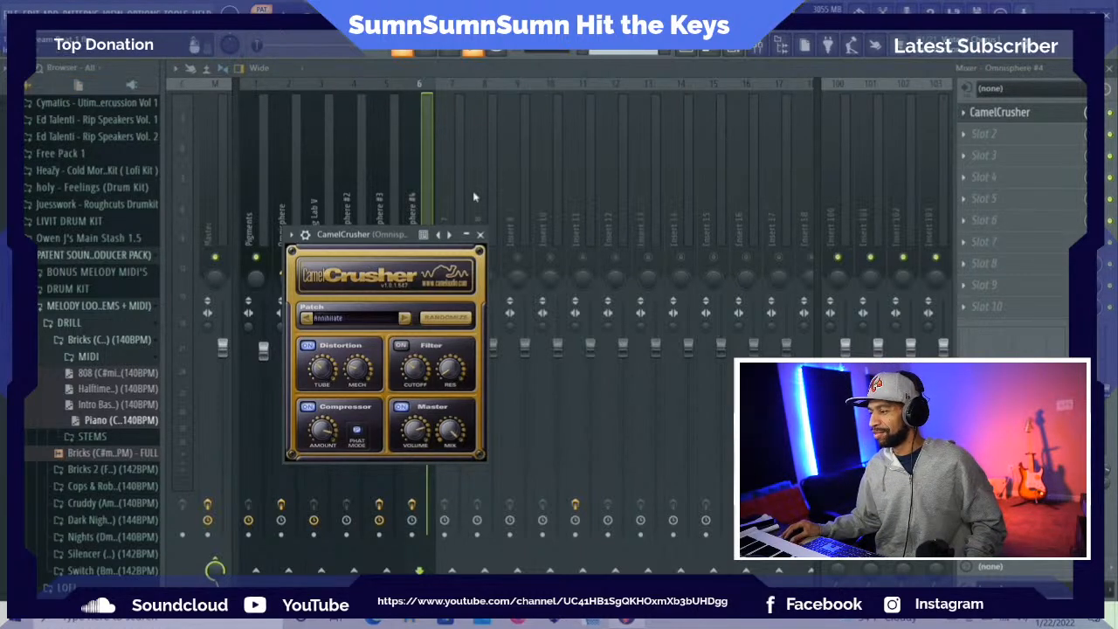
pyautogui.click(481, 235)
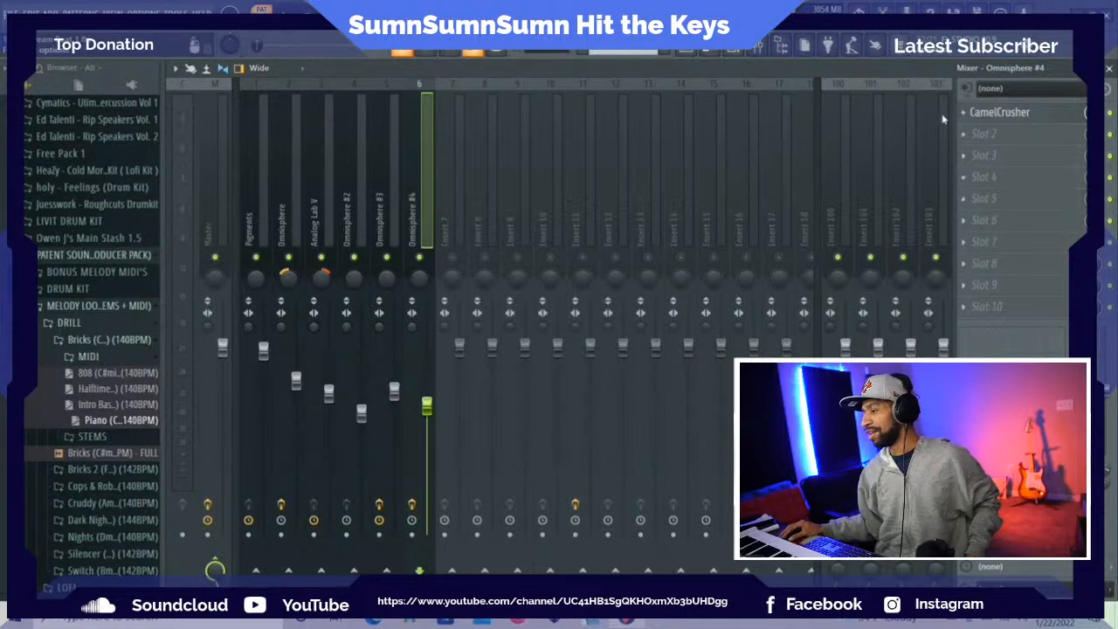
# Route the Dilla Kick 3, Hatz and Dilla Snare 03 channels to mixer tracks 7, 8 and 9
pyautogui.click(734, 53)
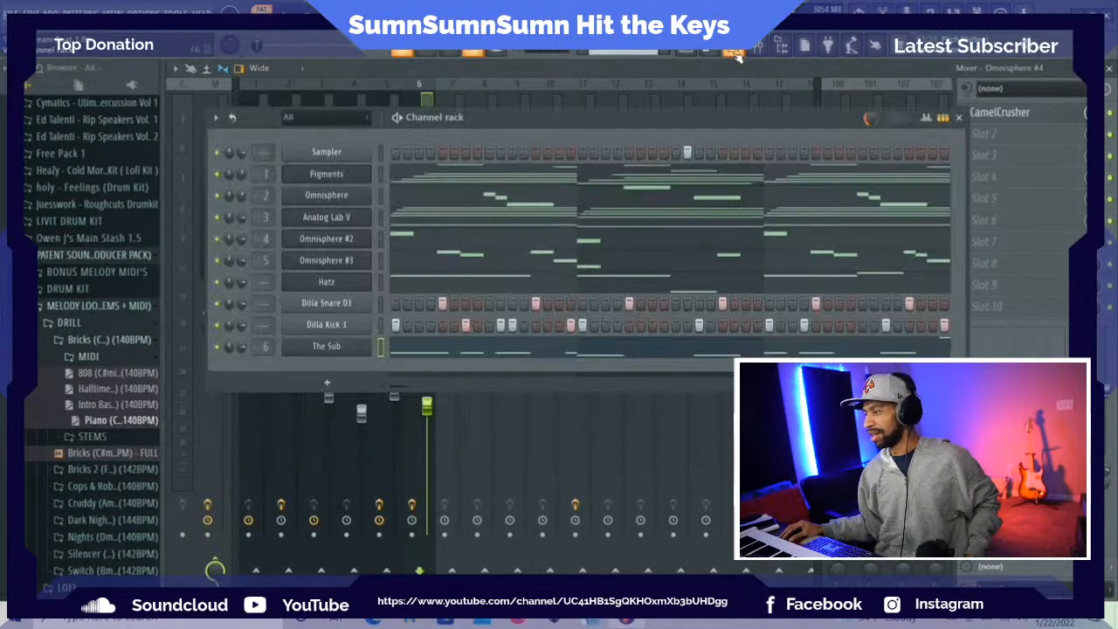
pyautogui.click(381, 326)
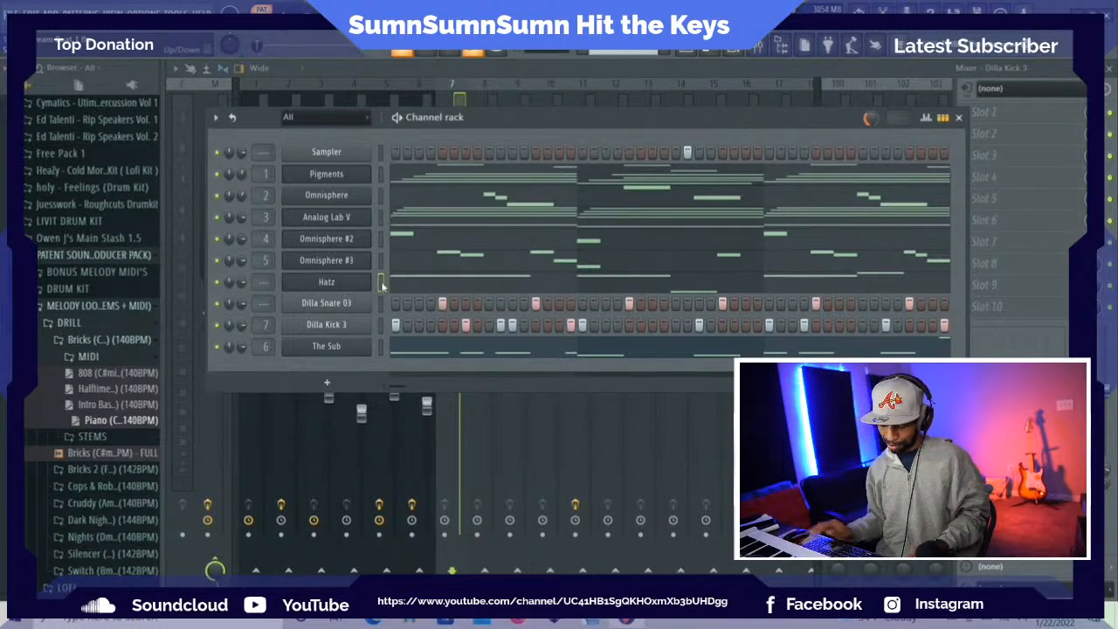
pyautogui.click(382, 282)
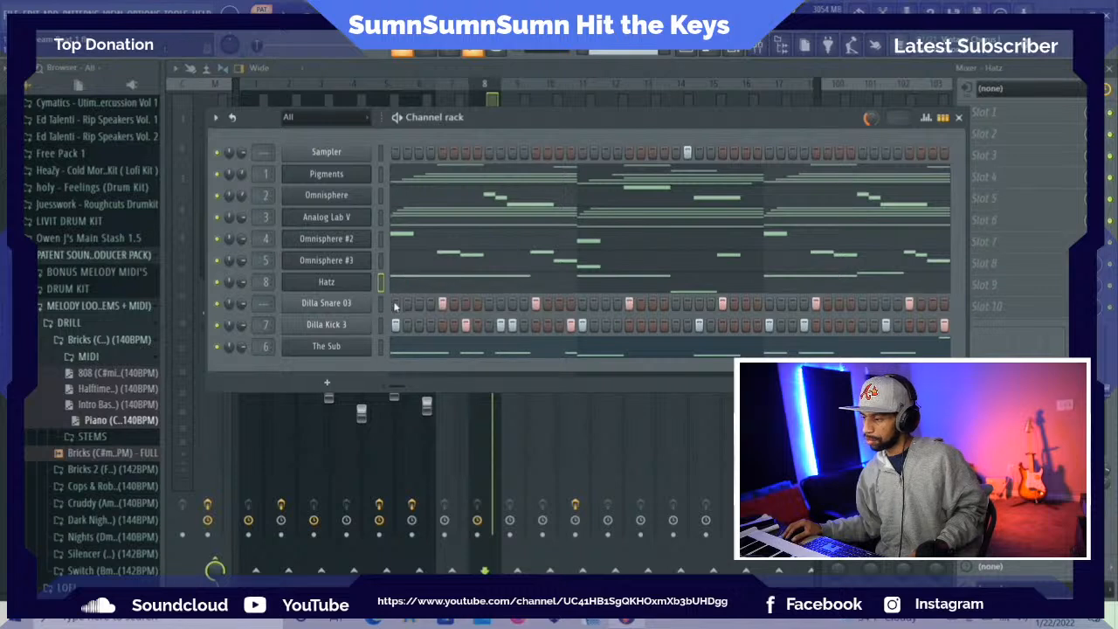
pyautogui.click(382, 303)
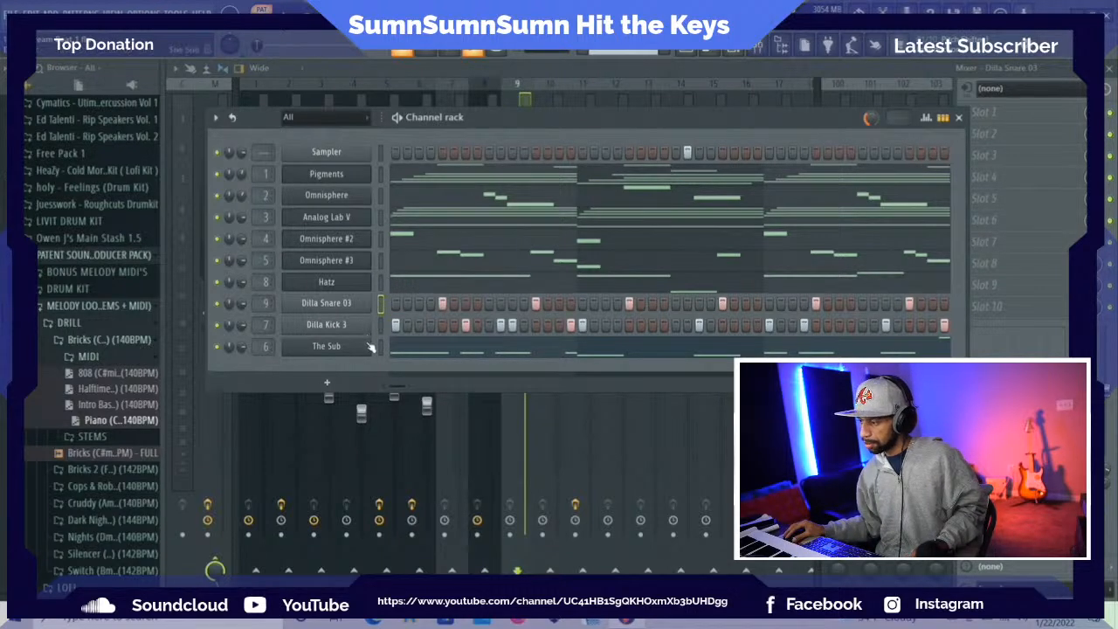
pyautogui.click(958, 117)
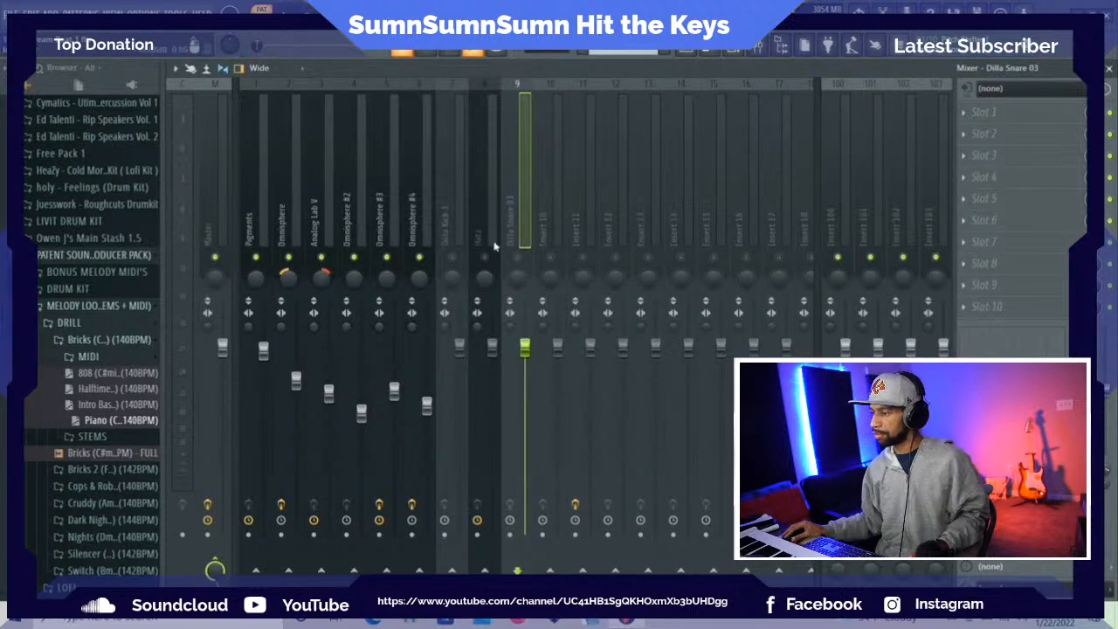
# Start playback, enable the Dilla Kick 3, Hatz and Dilla Snare 03 mixer tracks, and select the Master track
pyautogui.press('space')
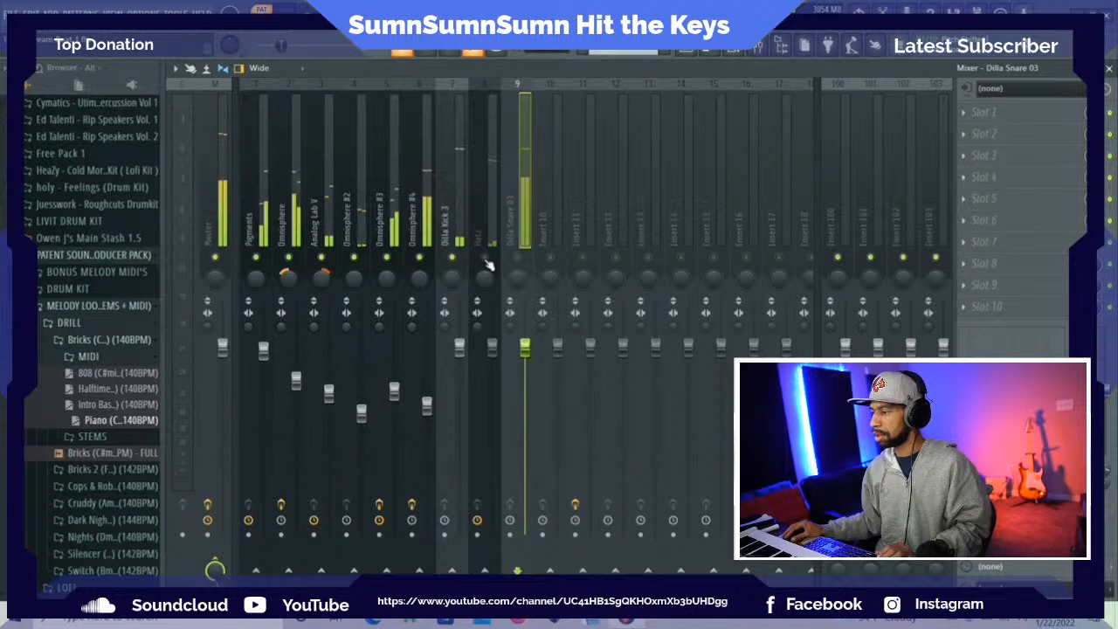
pyautogui.click(518, 258)
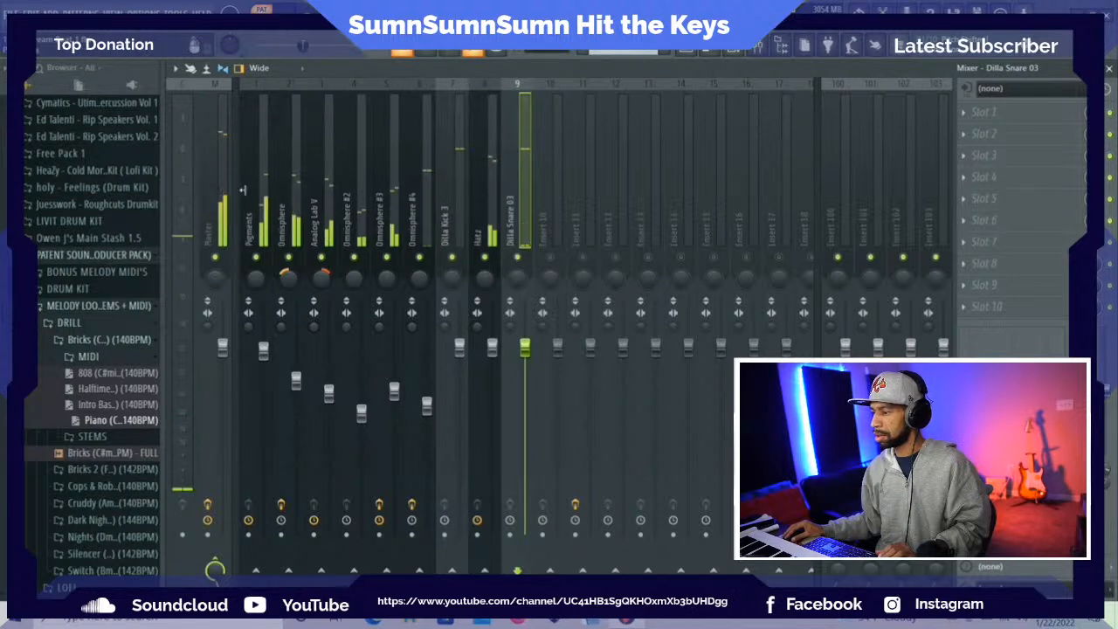
pyautogui.click(218, 174)
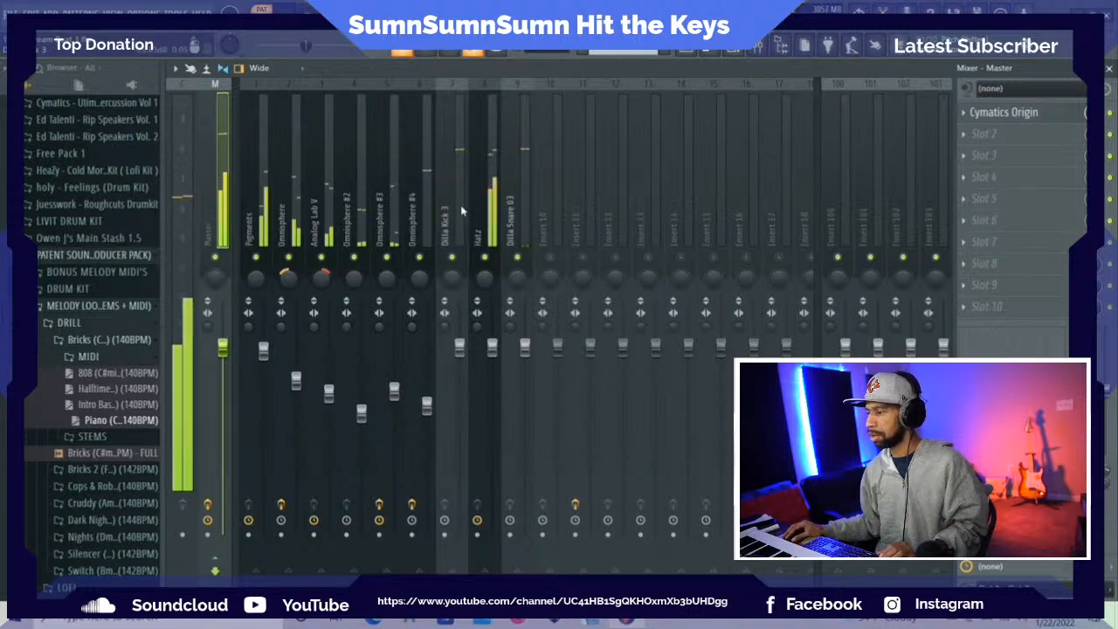
# Send the Dilla Kick 3 mixer track to the Hatz, Dilla Snare 03 and Insert 10 tracks
pyautogui.click(551, 216)
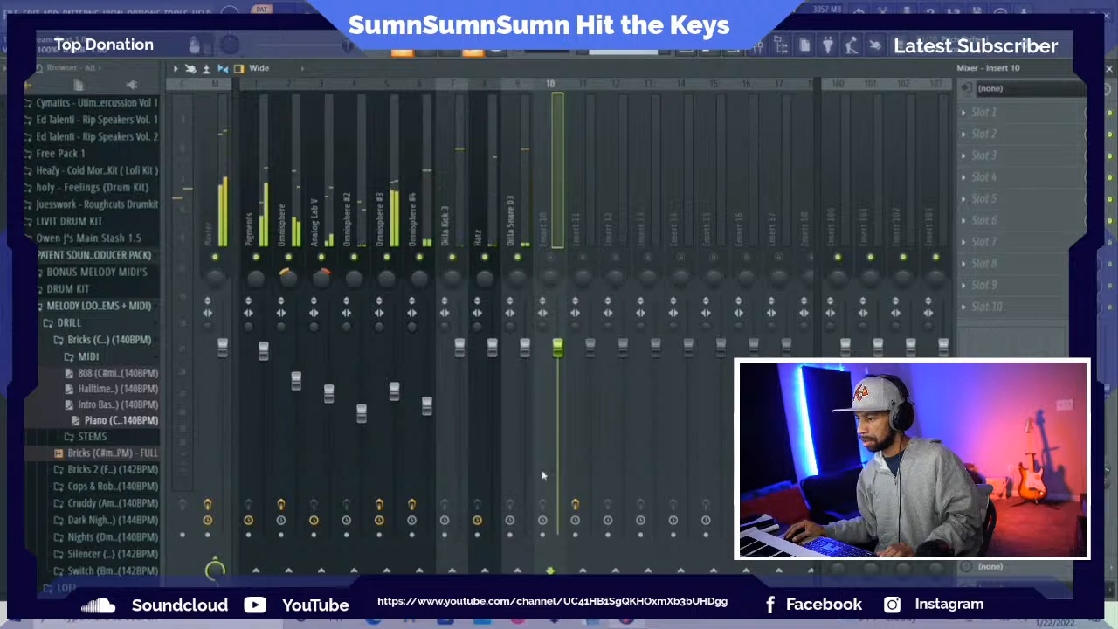
pyautogui.click(448, 205)
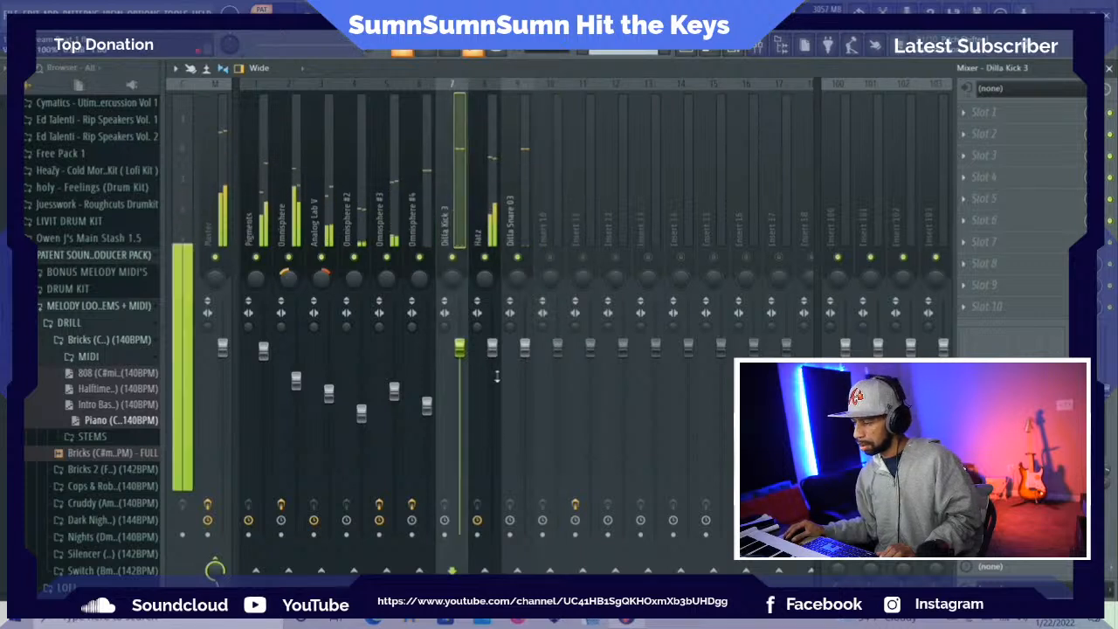
pyautogui.click(517, 570)
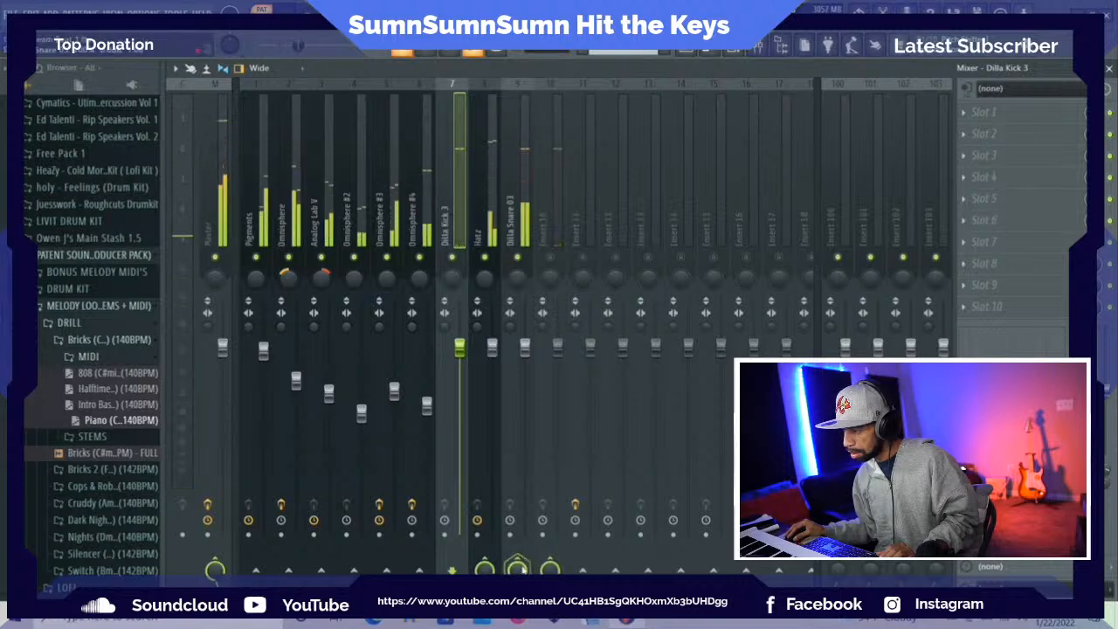
# Load Fruity Soft Clipper into the second effect slot of the Master track
pyautogui.click(214, 201)
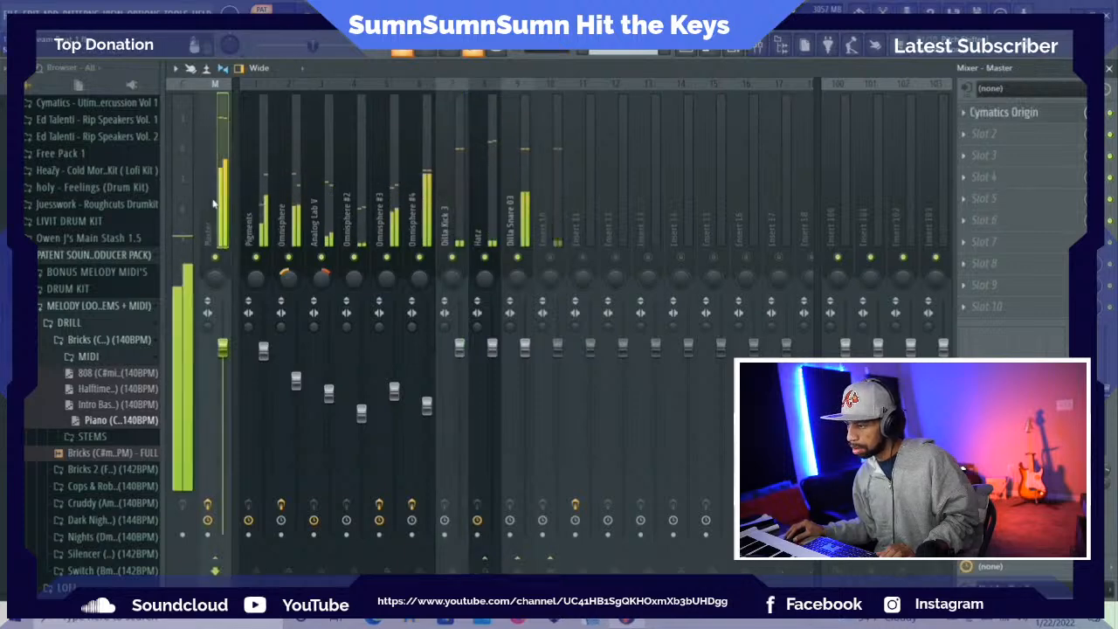
pyautogui.click(978, 136)
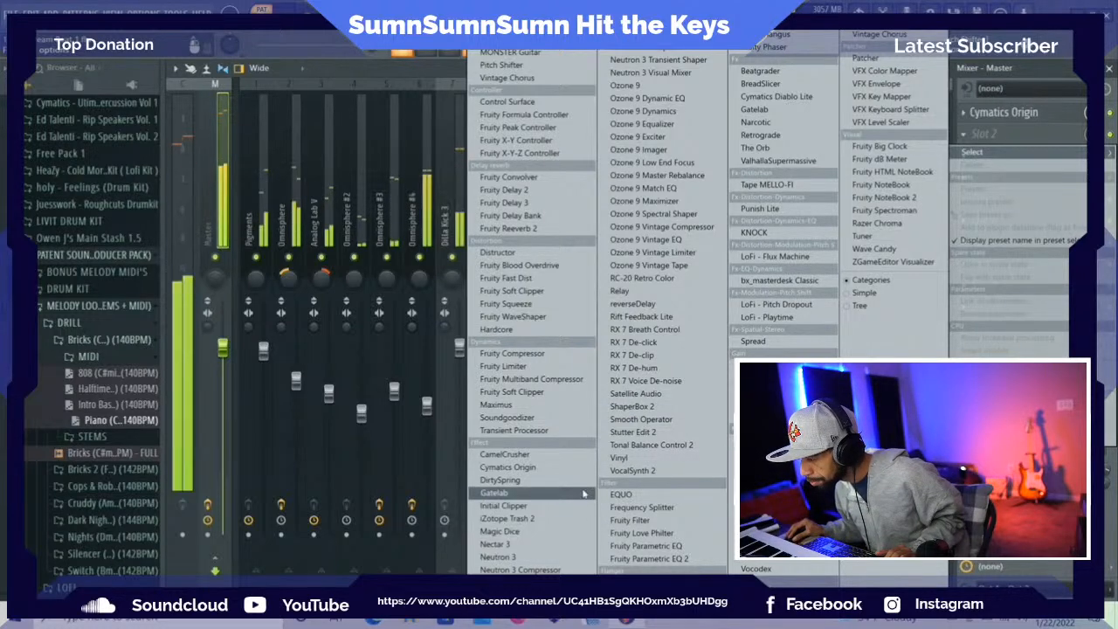
pyautogui.click(535, 290)
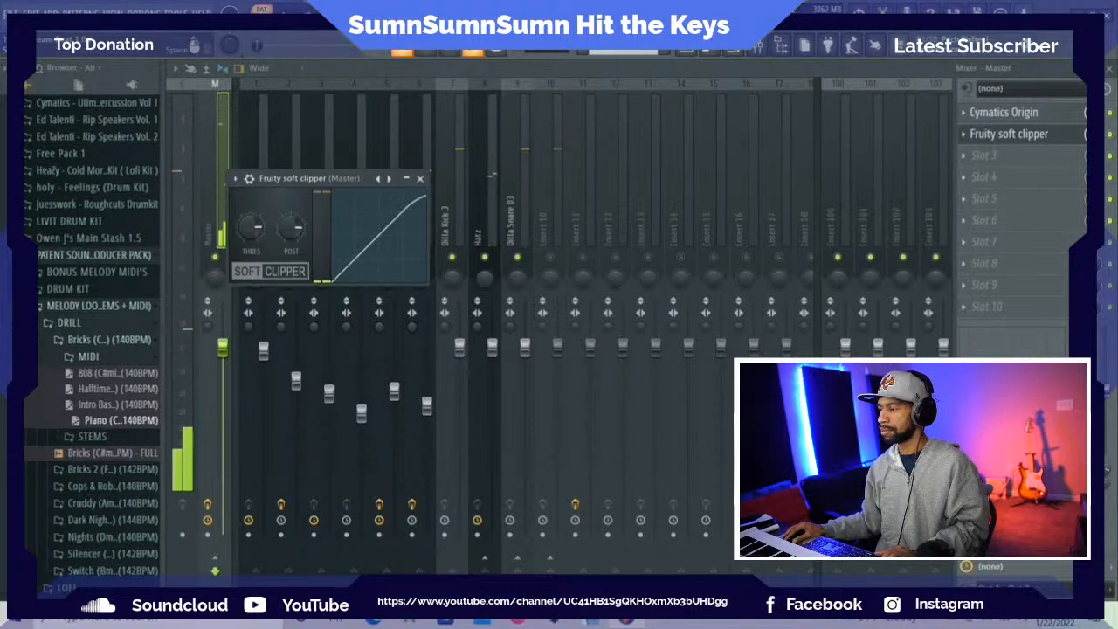
# Mute the Omnisphere #4, Dilla Kick 3, Hatz and Dilla Snare 03 mixer tracks and play the remaining ones
pyautogui.click(442, 125)
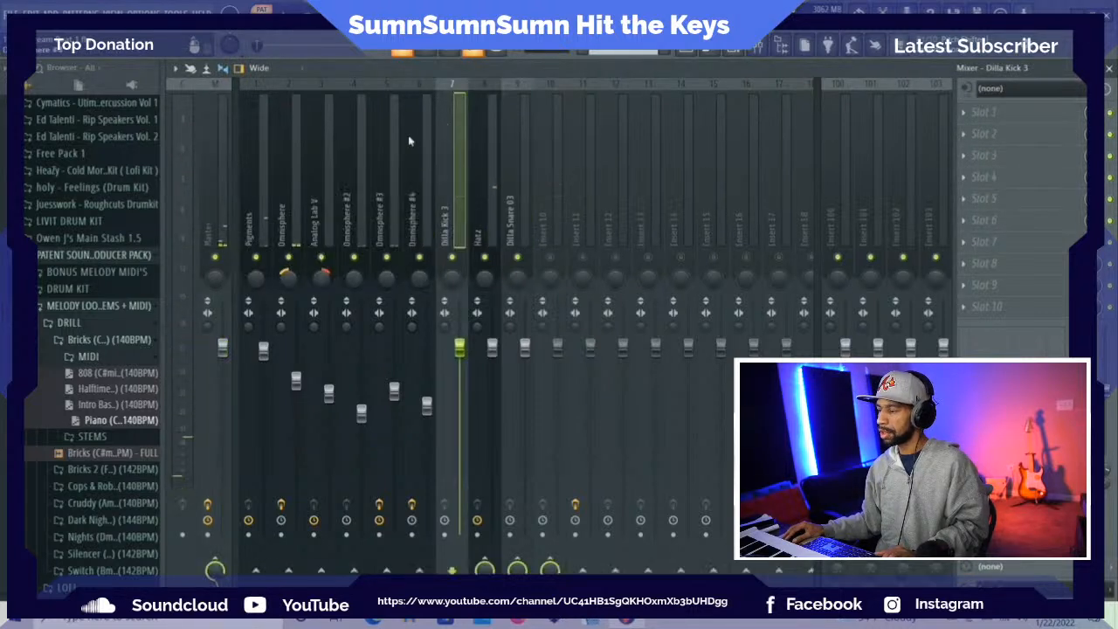
pyautogui.click(419, 258)
pyautogui.click(452, 257)
pyautogui.click(485, 258)
pyautogui.click(517, 257)
pyautogui.press('space')
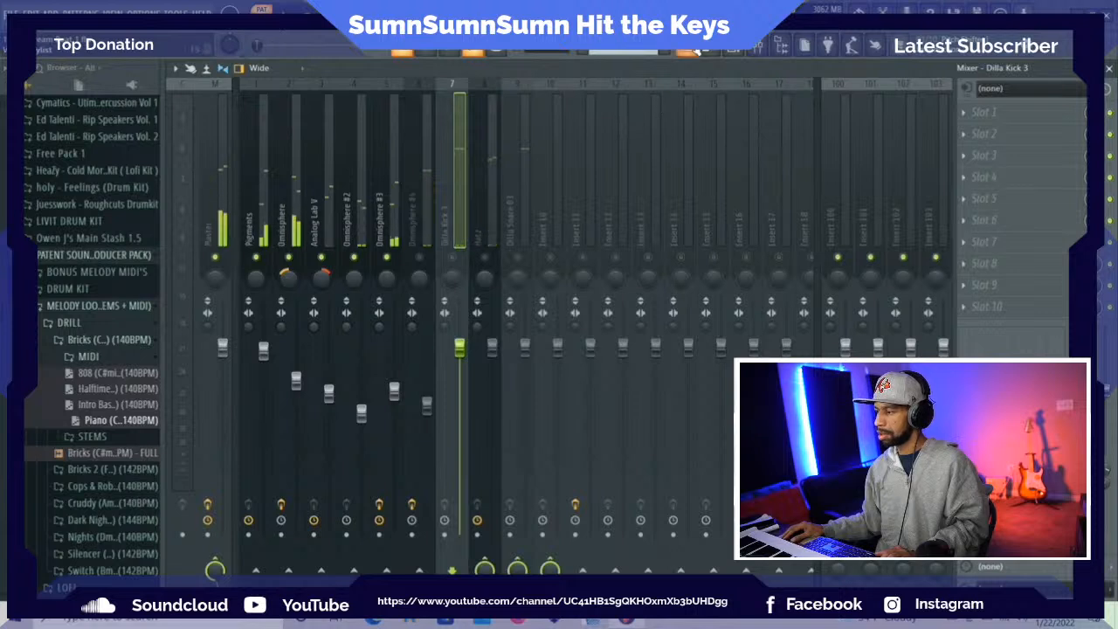
# Open the playlist and place one Pattern 1 clip at bar 1 of Track 1
pyautogui.press('F5')
pyautogui.moveTo(231, 123); pyautogui.dragTo(383, 133)
pyautogui.rightClick(383, 135)
pyautogui.click(383, 130)
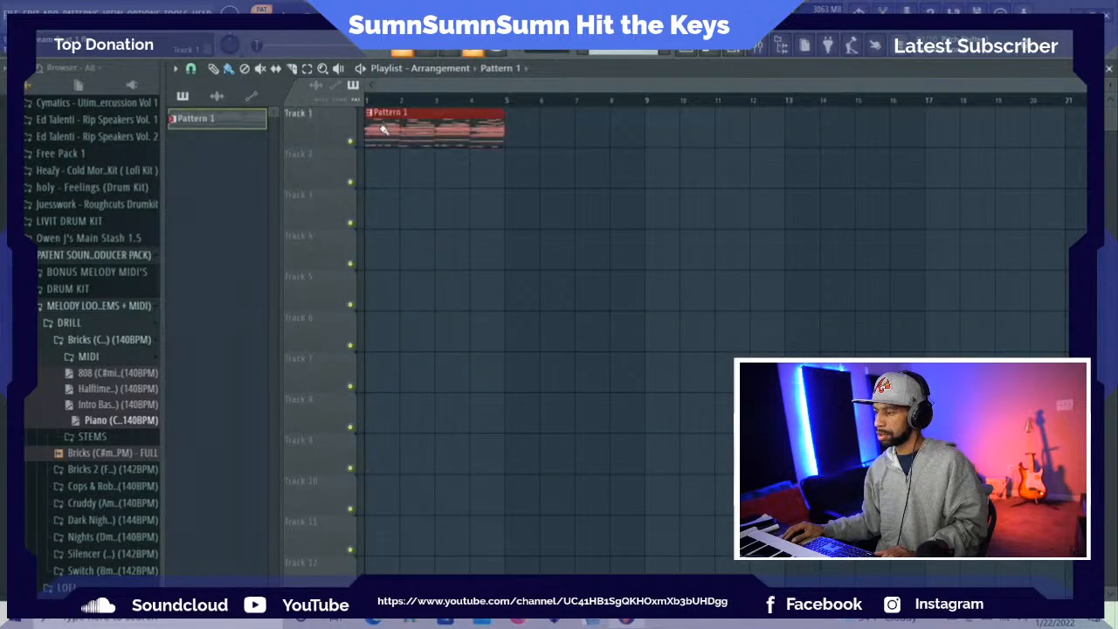
# Split Pattern 1 by channel into separate patterns for each instrument
pyautogui.click(216, 98)
pyautogui.click(183, 96)
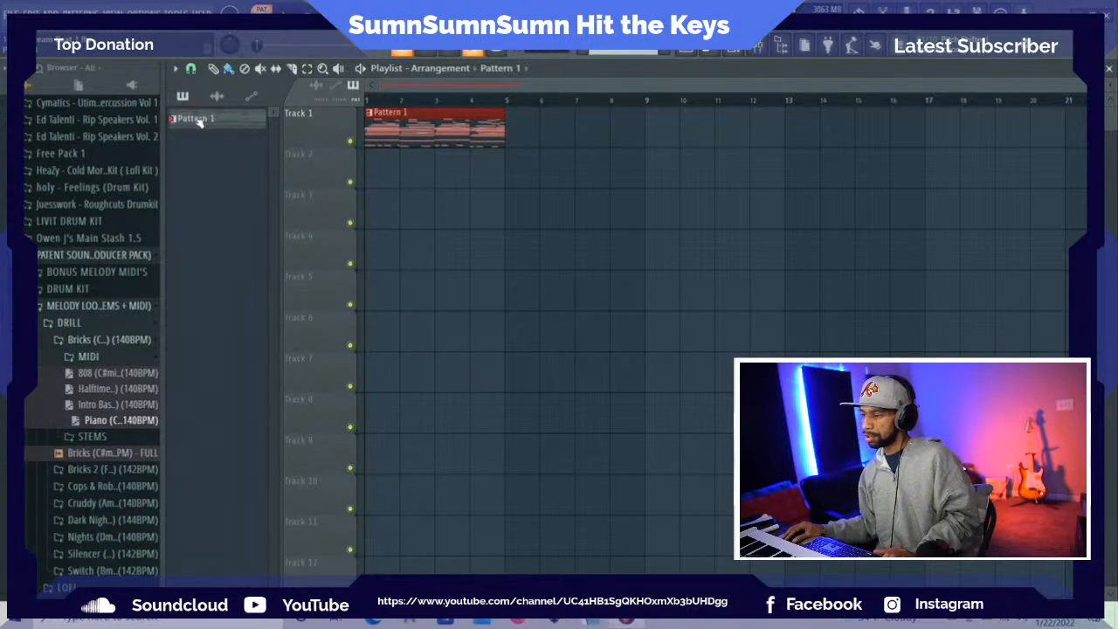
pyautogui.click(209, 123)
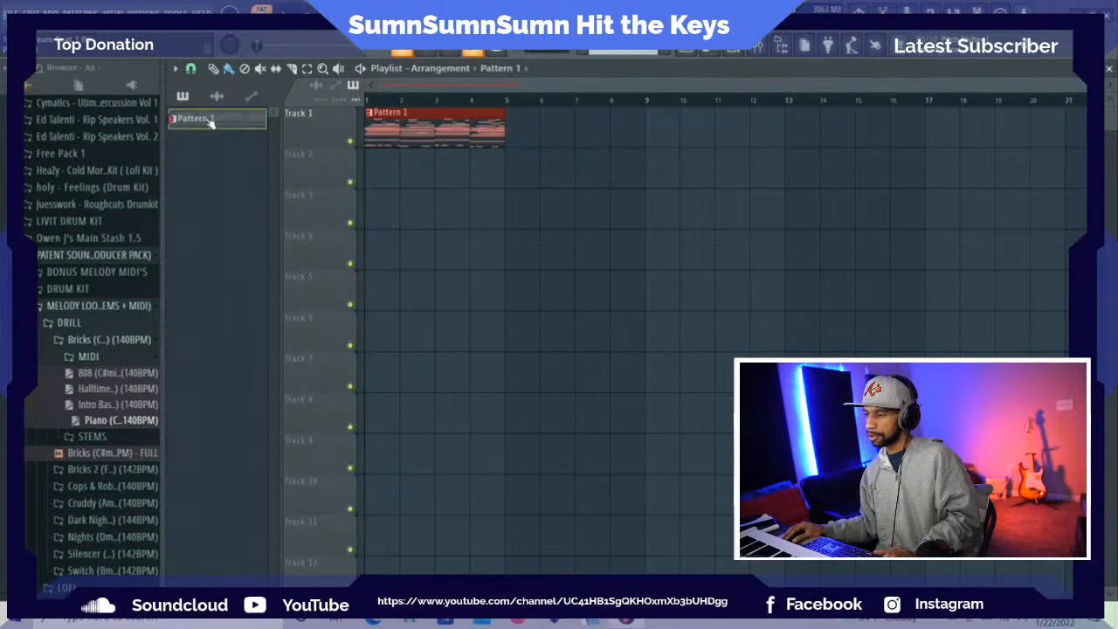
pyautogui.rightClick(217, 127)
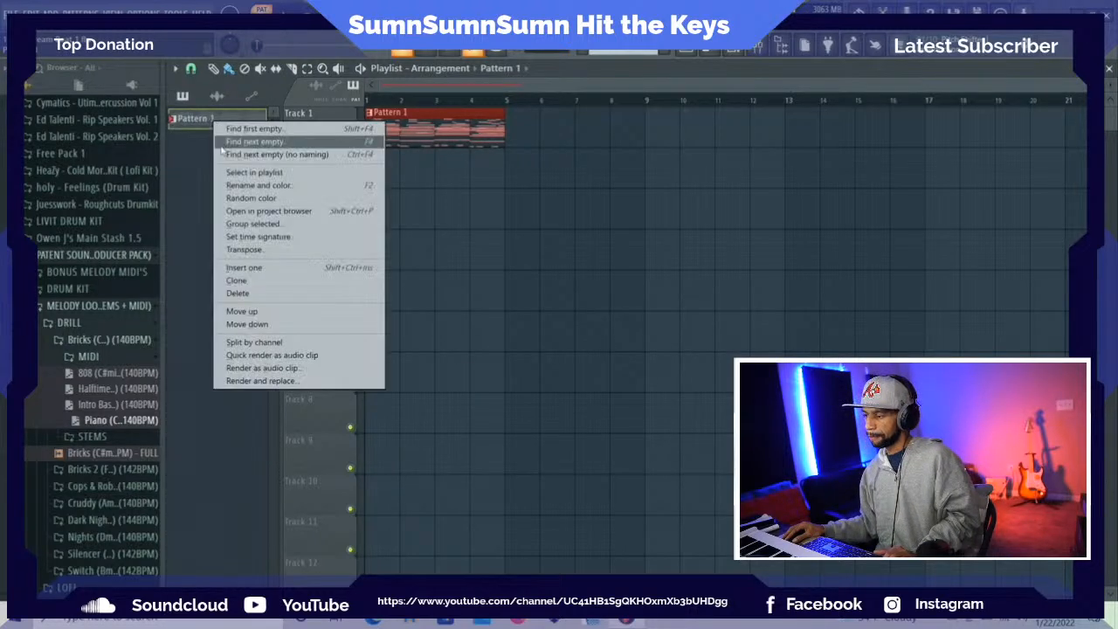
pyautogui.click(249, 341)
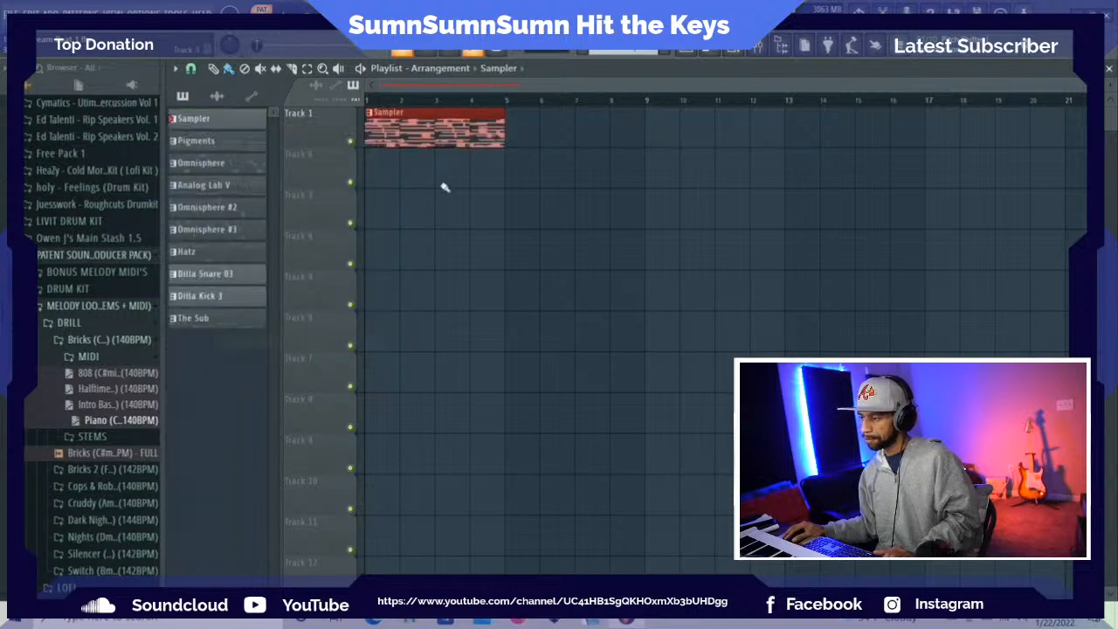
pyautogui.click(426, 138)
pyautogui.doubleClick(426, 132)
pyautogui.click(694, 51)
pyautogui.moveTo(409, 131); pyautogui.dragTo(574, 171)
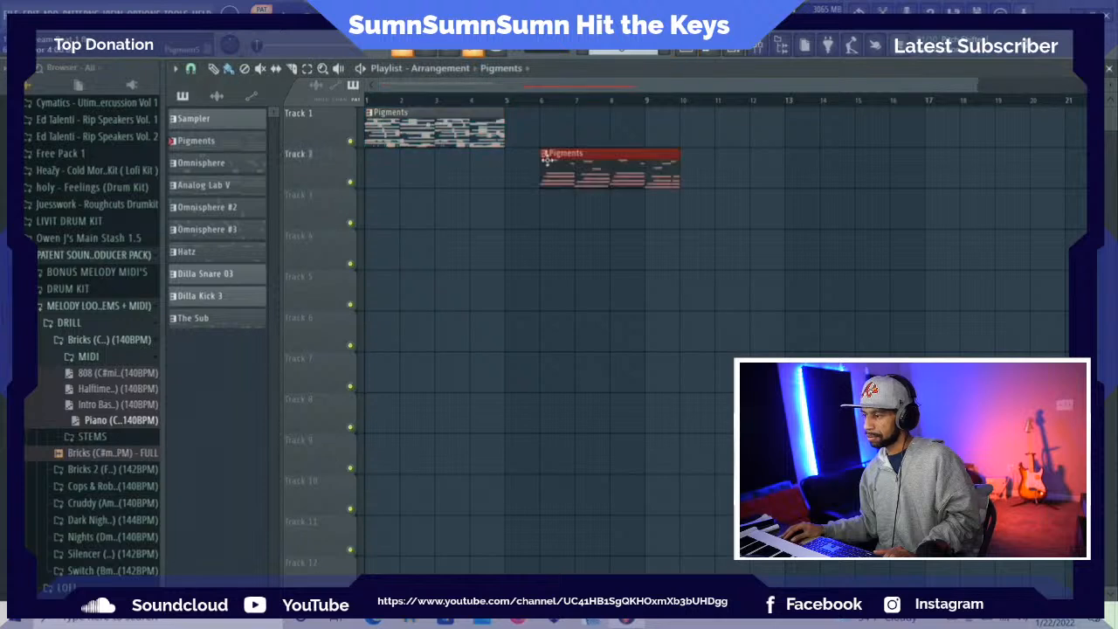
pyautogui.rightClick(574, 171)
pyautogui.doubleClick(419, 131)
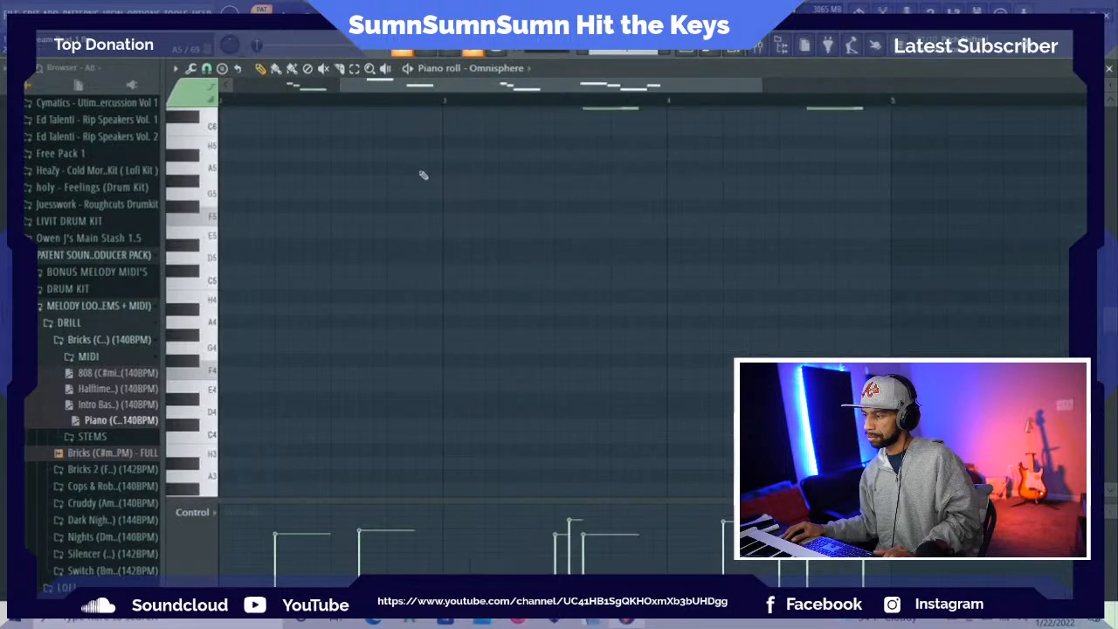
pyautogui.click(694, 50)
# Unstack the Track 1 clips, placing Omnisphere, Analog Lab V, Omnisphere #2 and Omnisphere #3 on Tracks 2 to 5 at bar 1
pyautogui.moveTo(445, 128); pyautogui.dragTo(440, 224)
pyautogui.moveTo(433, 128); pyautogui.dragTo(432, 250)
pyautogui.moveTo(402, 120); pyautogui.dragTo(406, 293)
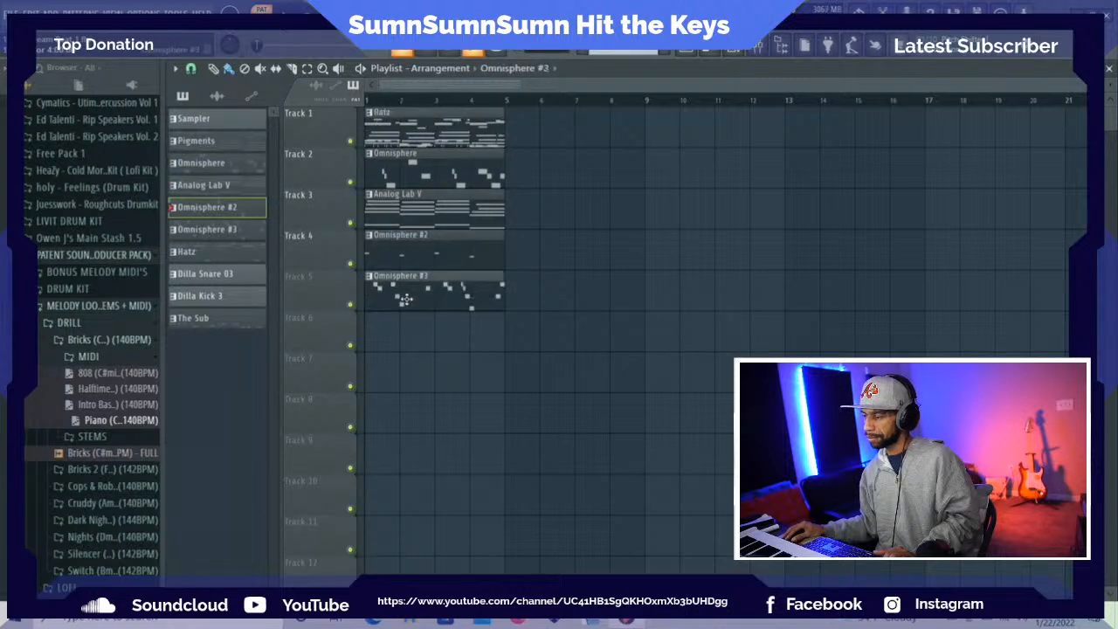
# Move the Hatz clip to Track 9, Dilla Snare 03 to Track 10 and Dilla Kick 3 to Track 8, all at bar 1
pyautogui.moveTo(422, 123); pyautogui.dragTo(430, 414)
pyautogui.moveTo(425, 125); pyautogui.dragTo(428, 494)
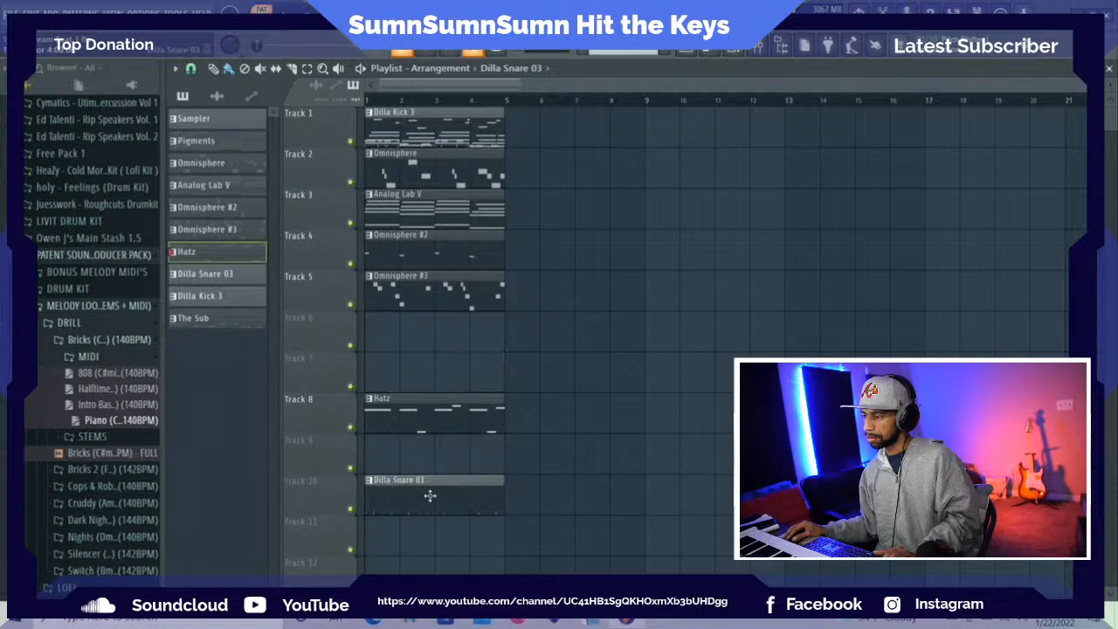
pyautogui.moveTo(420, 450); pyautogui.dragTo(421, 470)
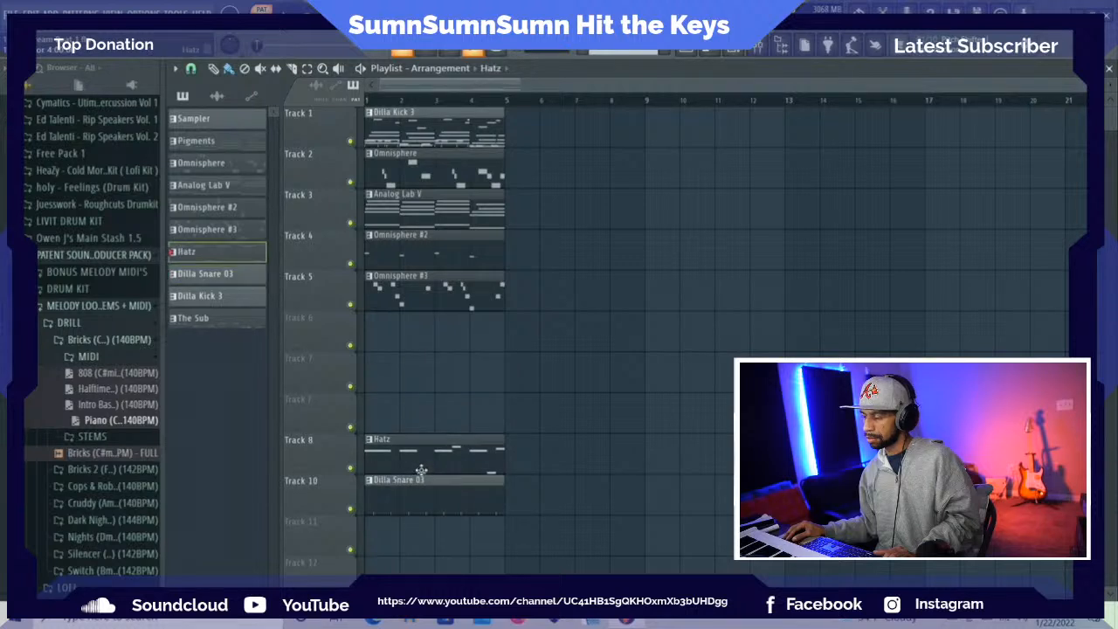
pyautogui.moveTo(461, 124); pyautogui.dragTo(455, 412)
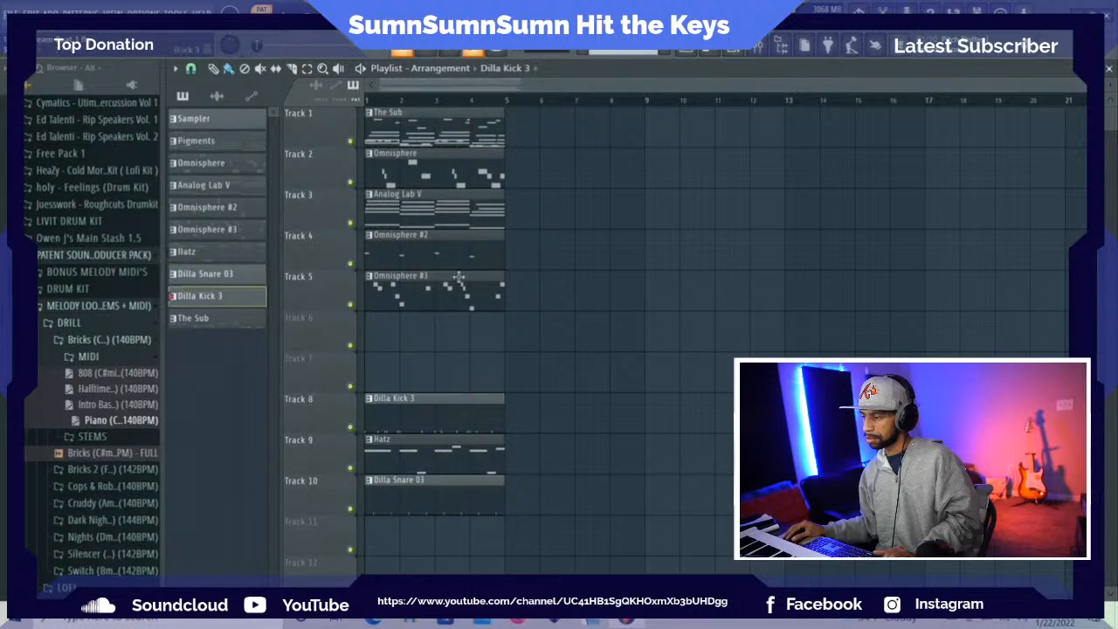
# Place The Sub clip on Track 6 and shift Dilla Kick 3, Hatz and Dilla Snare 03 up to Tracks 7, 8 and 9
pyautogui.moveTo(437, 131); pyautogui.dragTo(434, 350)
pyautogui.moveTo(439, 400); pyautogui.dragTo(436, 360)
pyautogui.click(437, 458)
pyautogui.moveTo(438, 457); pyautogui.dragTo(437, 419)
pyautogui.moveTo(435, 491); pyautogui.dragTo(429, 449)
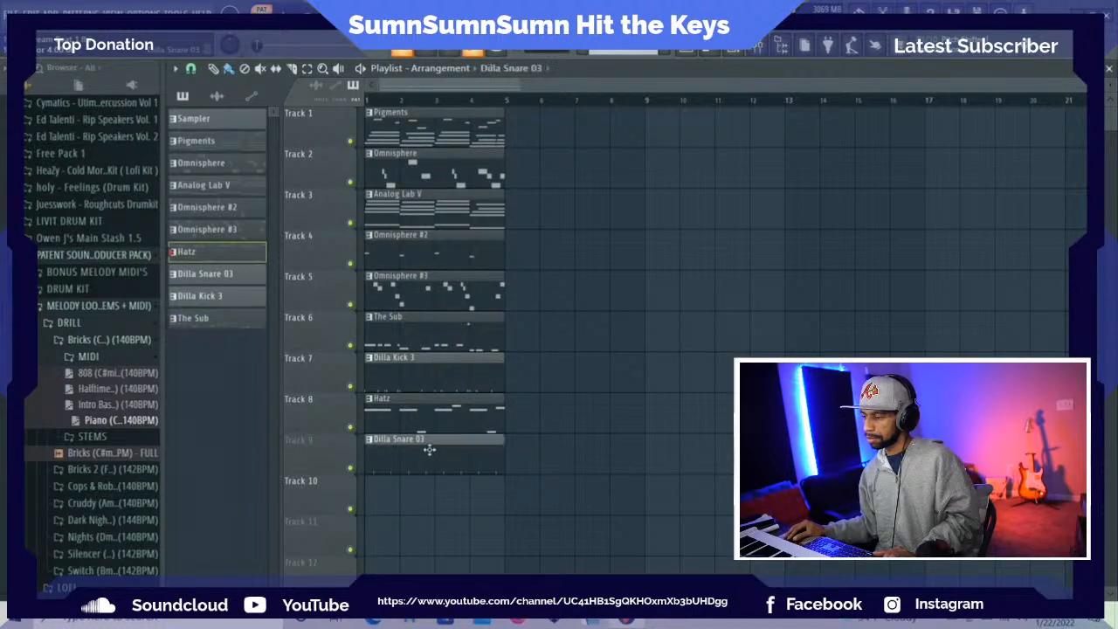
# Select the Pigments pattern and save the project
pyautogui.click(218, 143)
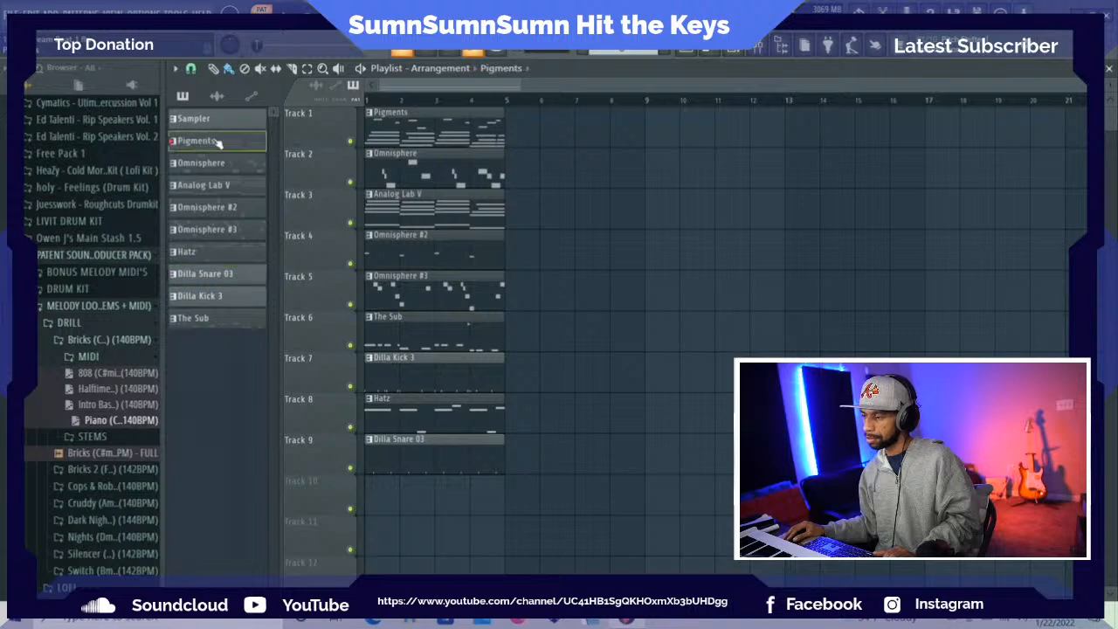
pyautogui.rightClick(214, 141)
pyautogui.click(11, 13)
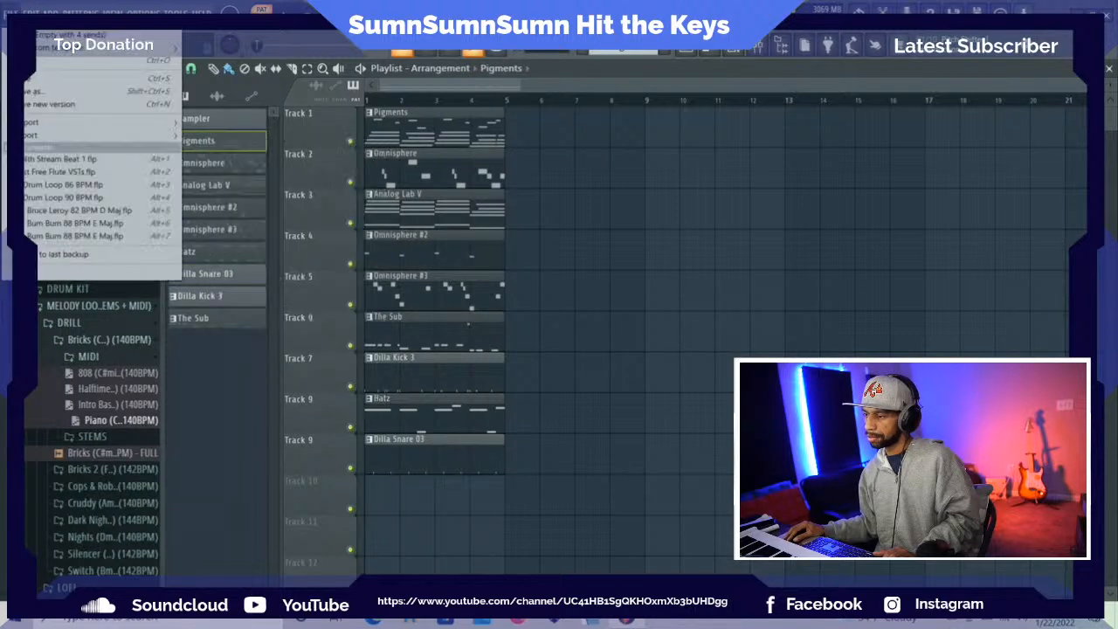
pyautogui.click(36, 78)
# Try to render and replace the Pigments pattern with an audio clip
pyautogui.rightClick(208, 147)
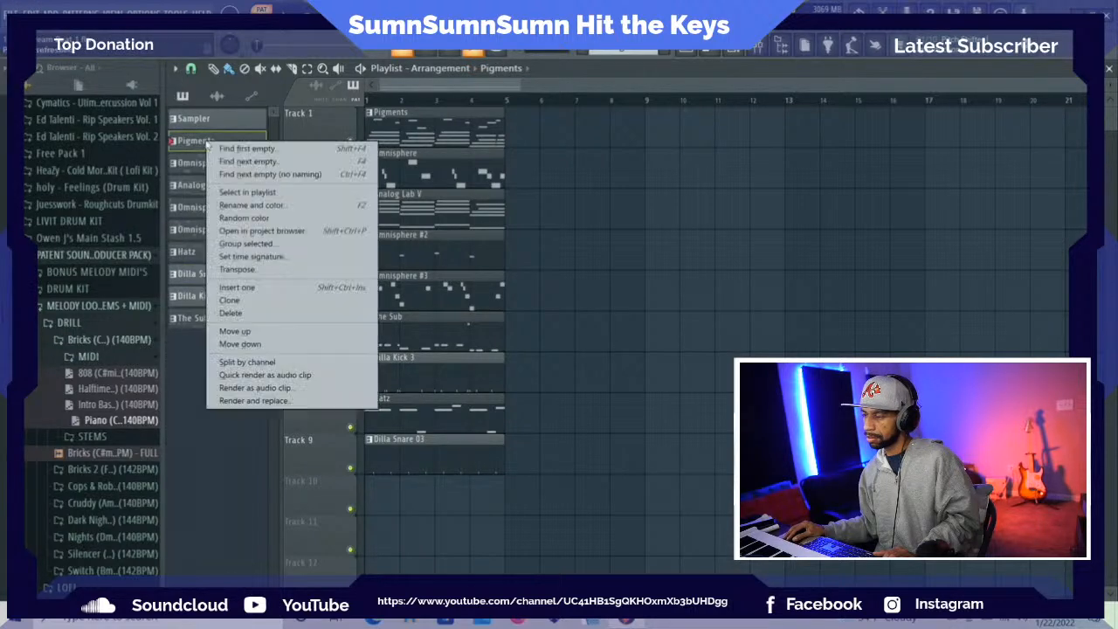
pyautogui.click(264, 399)
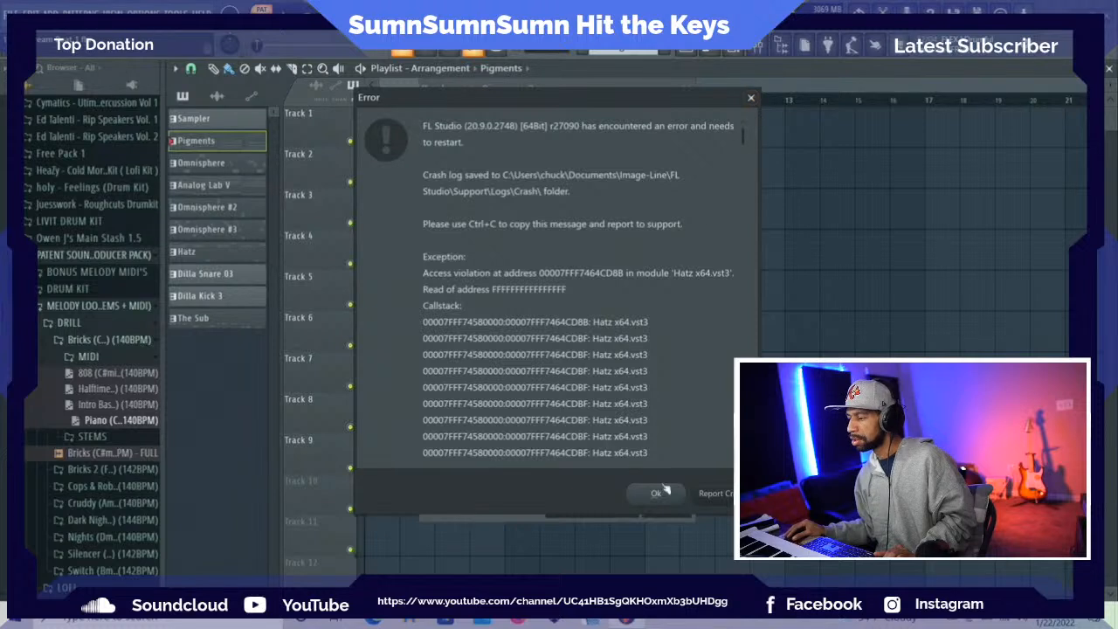
pyautogui.click(656, 494)
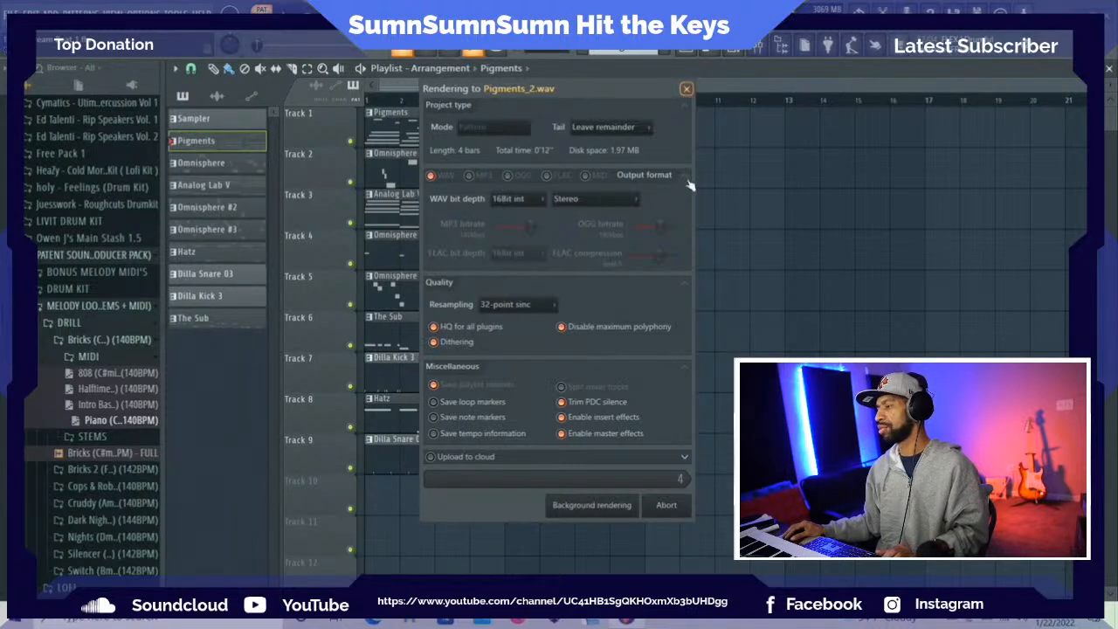
# Switch to Task Manager, end the FL Studio process and close Task Manager
pyautogui.click(644, 621)
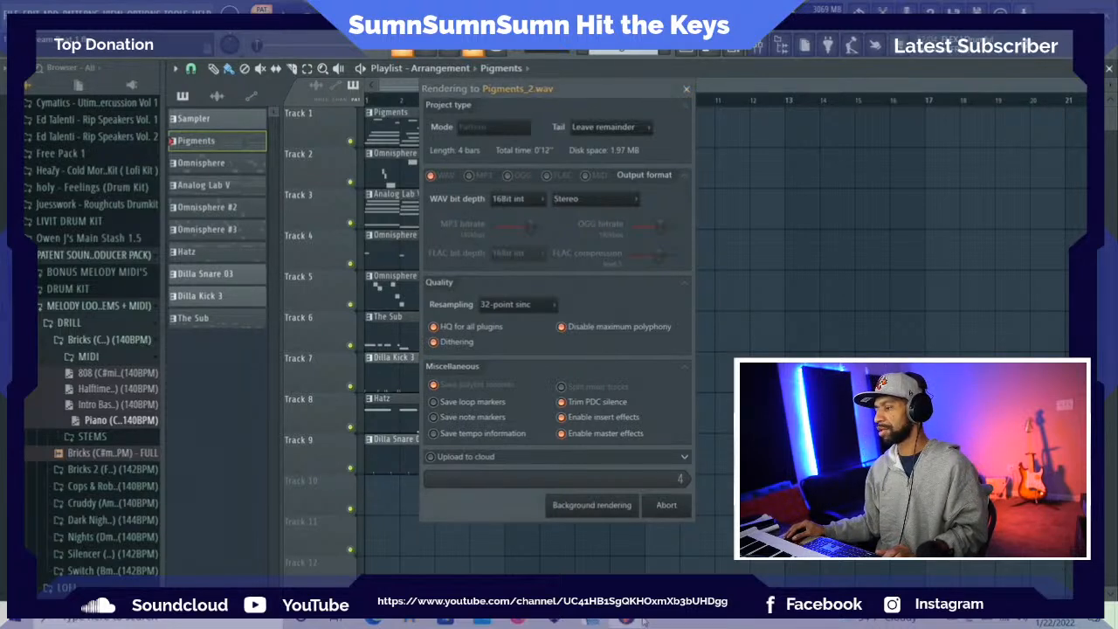
pyautogui.click(644, 621)
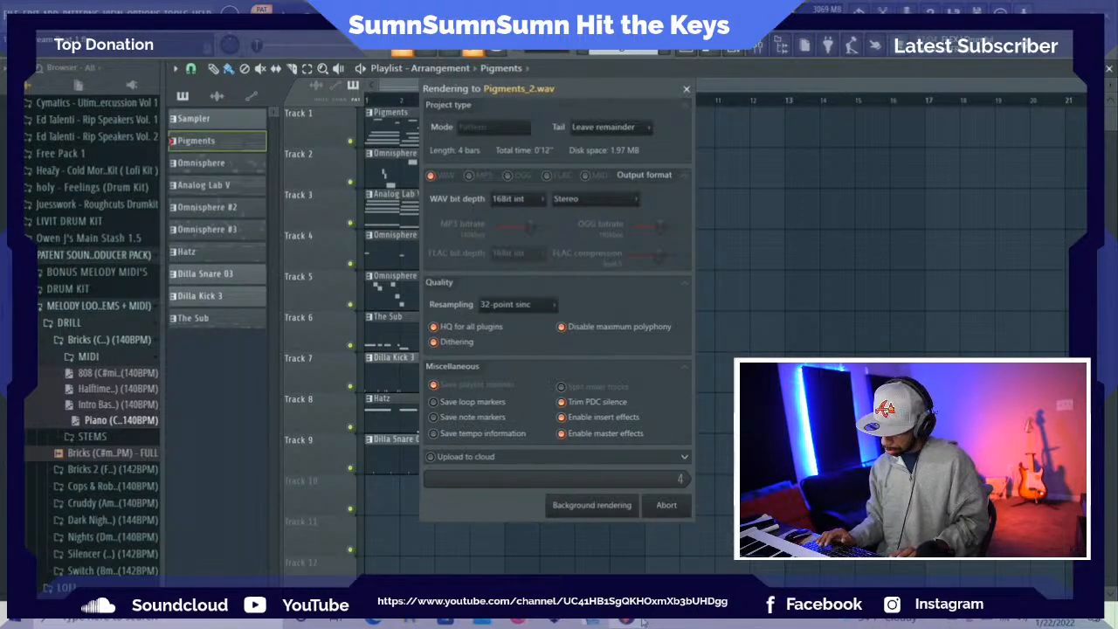
pyautogui.hotkey('ctrl', 'alt', 'Delete')
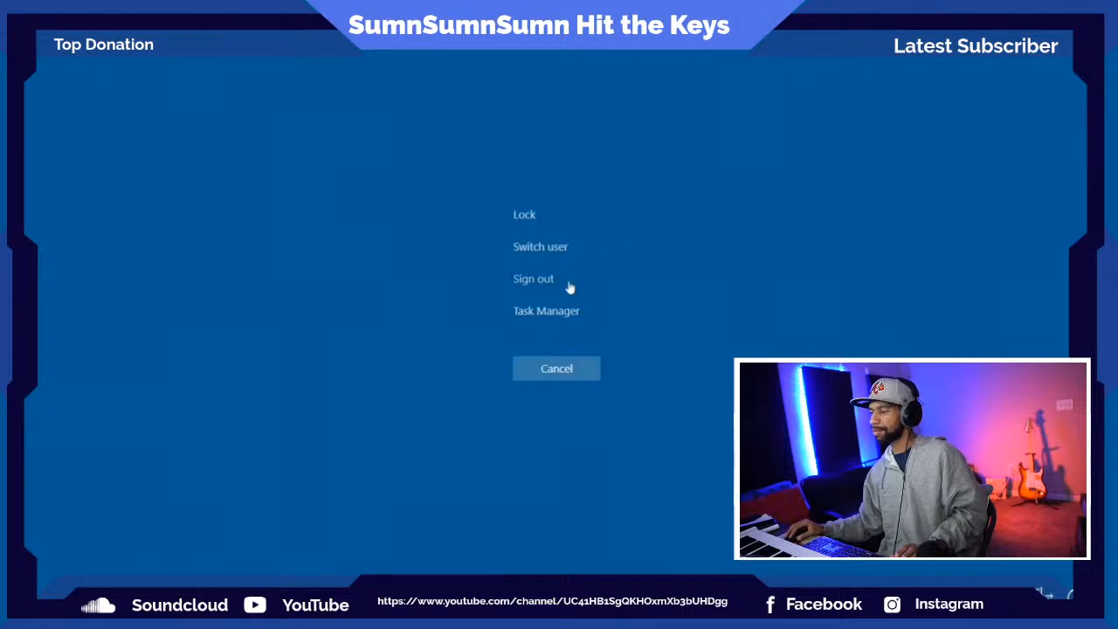
pyautogui.click(563, 313)
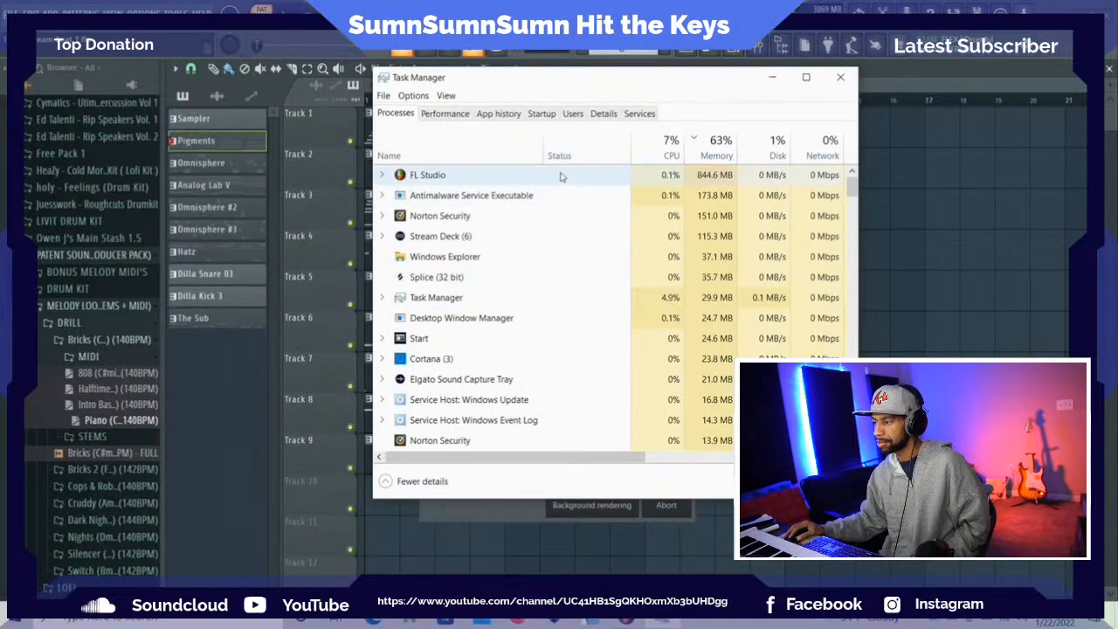
pyautogui.click(814, 481)
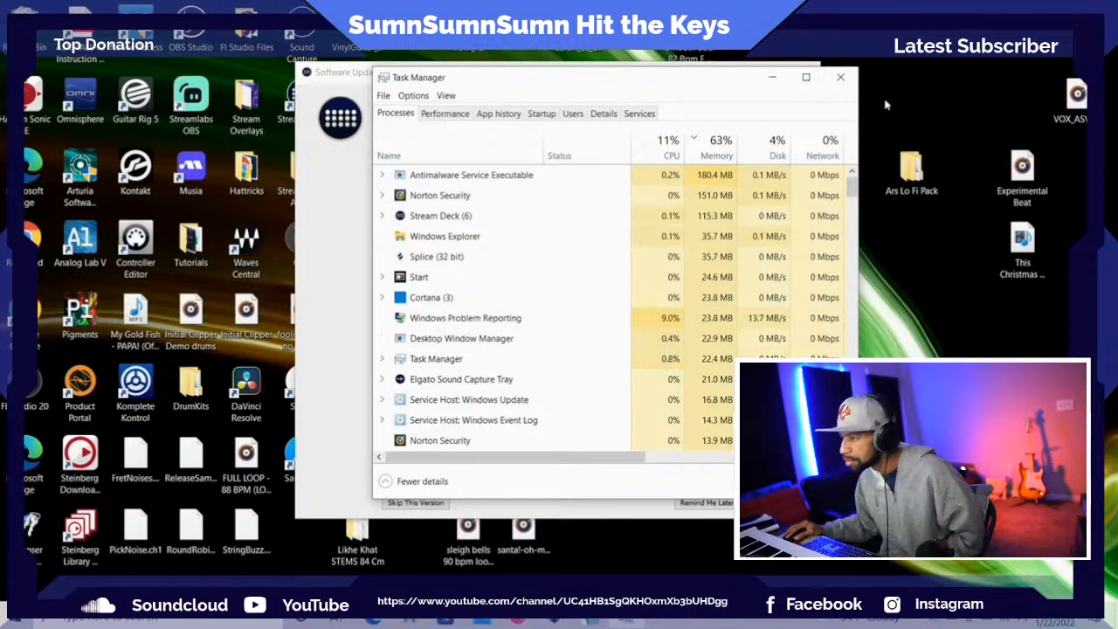
pyautogui.click(841, 78)
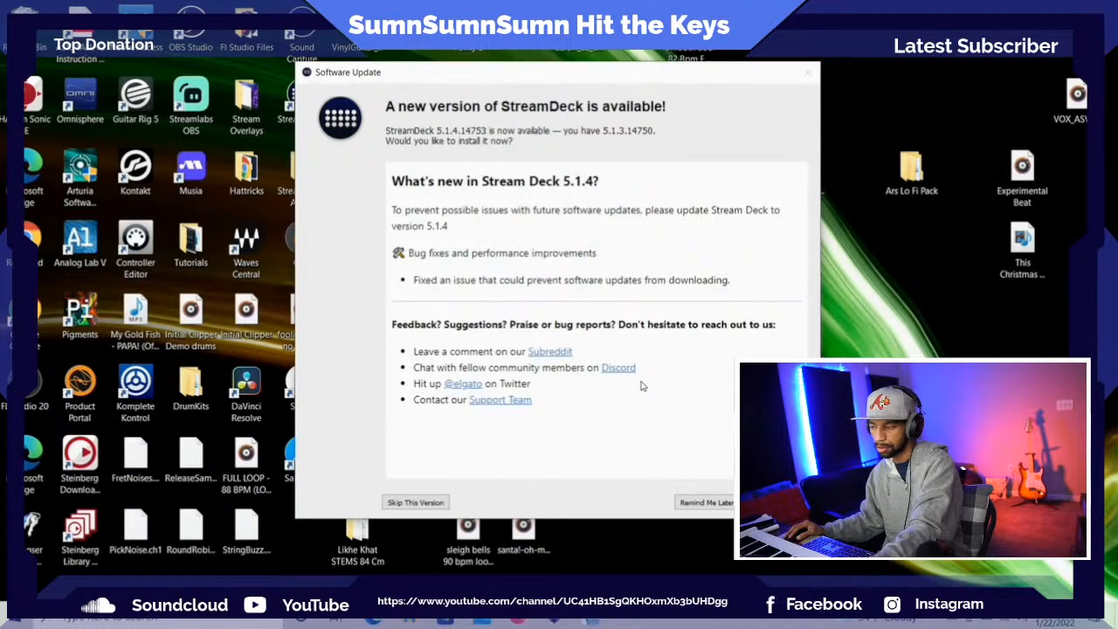
# Postpone the Stream Deck software update and relaunch FL Studio 20 from the desktop
pyautogui.click(39, 388)
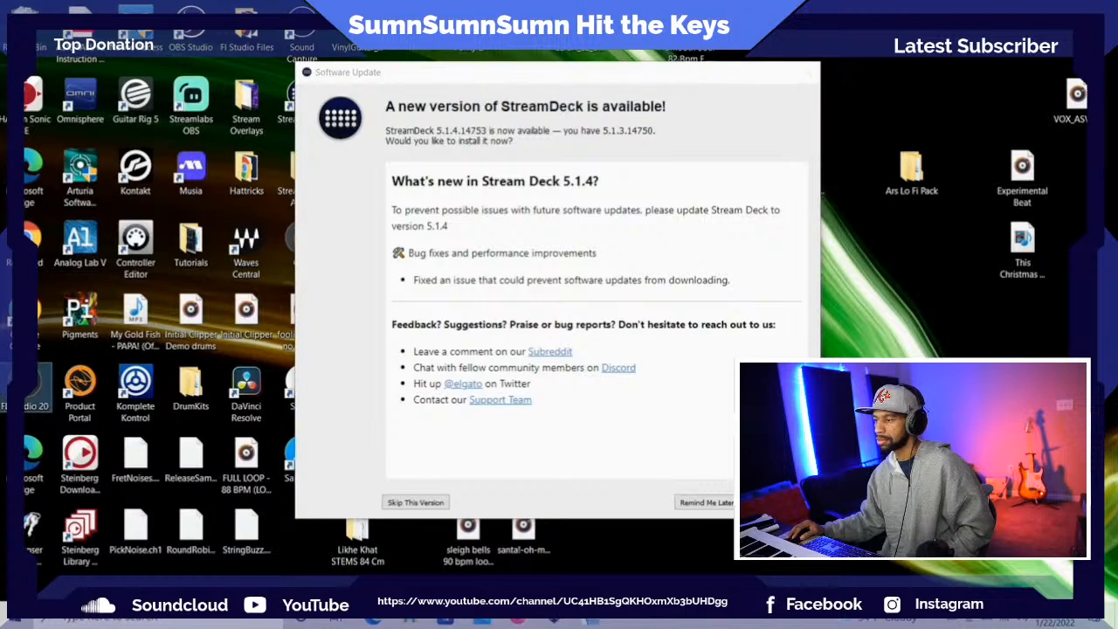
pyautogui.click(719, 504)
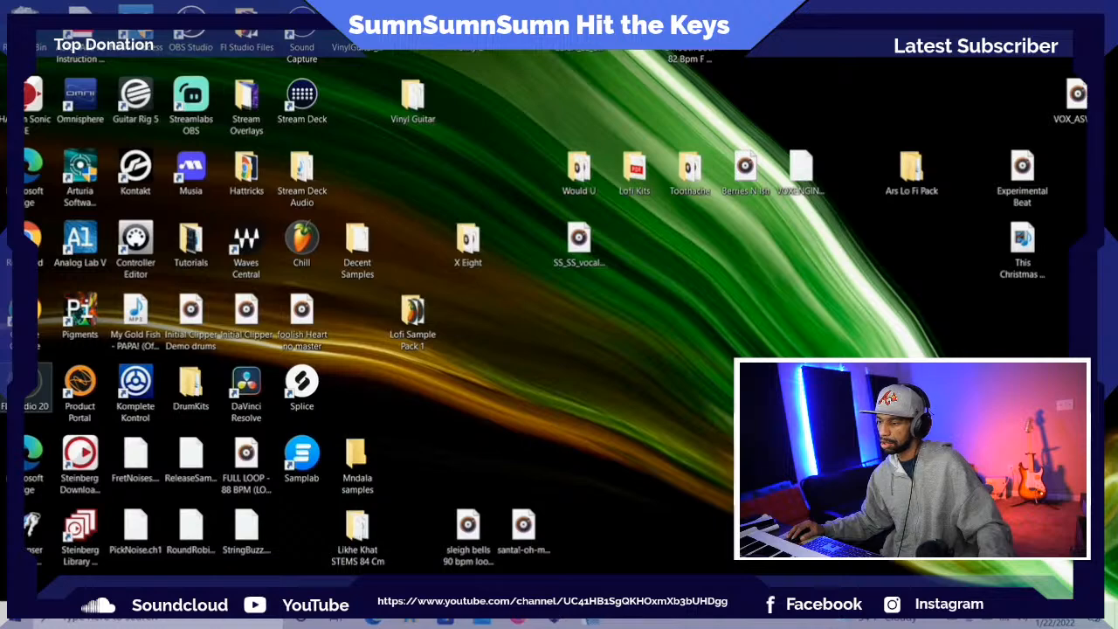
pyautogui.doubleClick(34, 386)
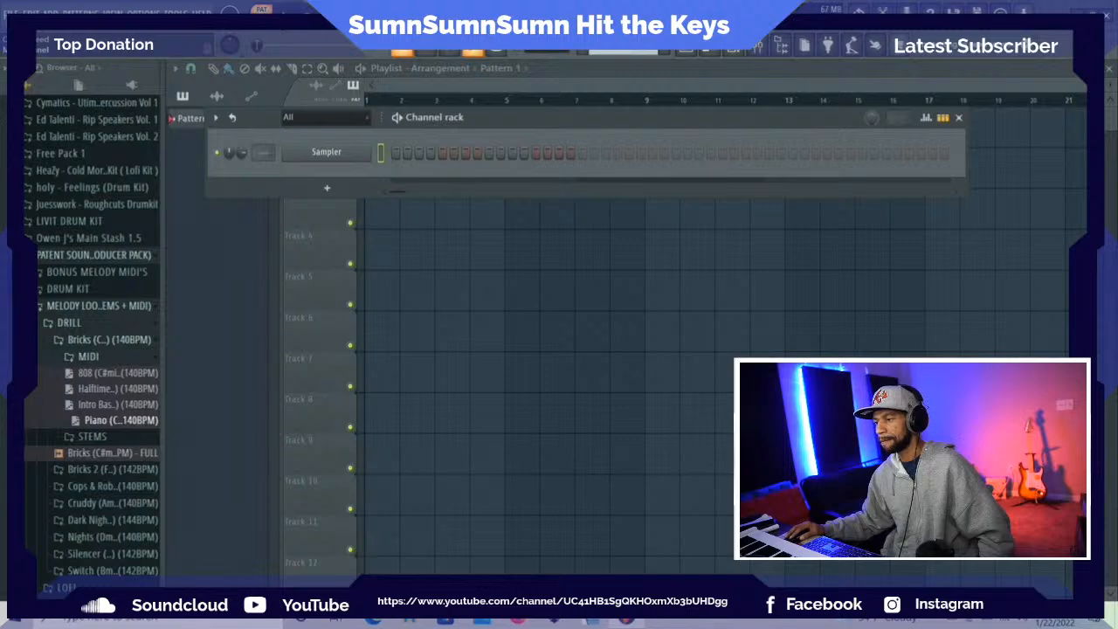
# Open the project file "104th Stream Beat 1" from the Fl Studio Files folder on the desktop
pyautogui.click(12, 12)
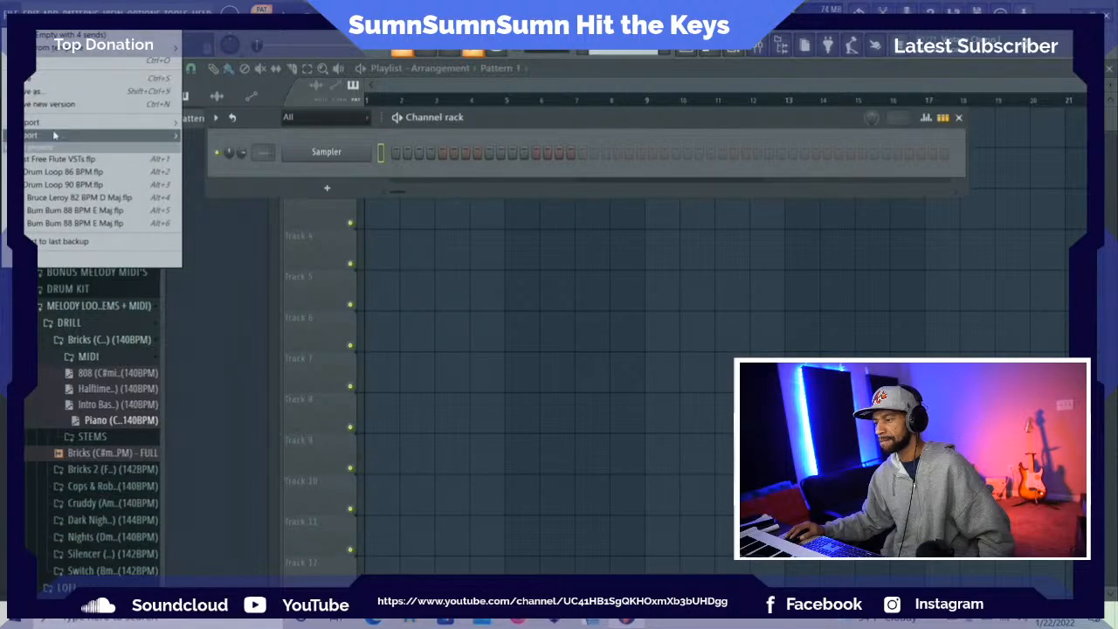
pyautogui.click(59, 61)
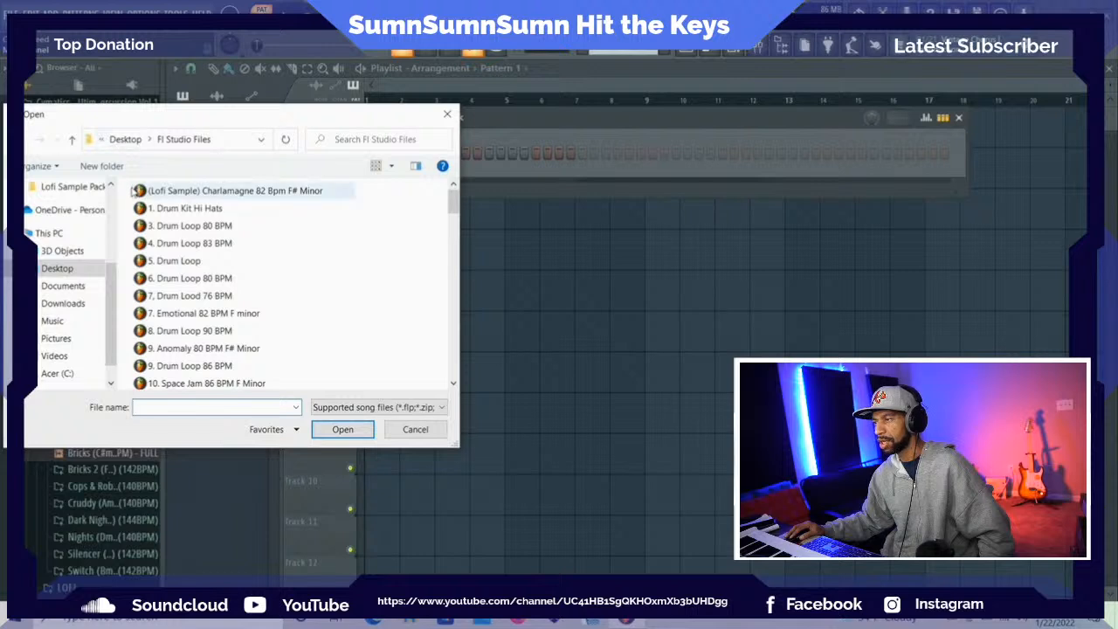
pyautogui.scroll(-5, 174, 235)
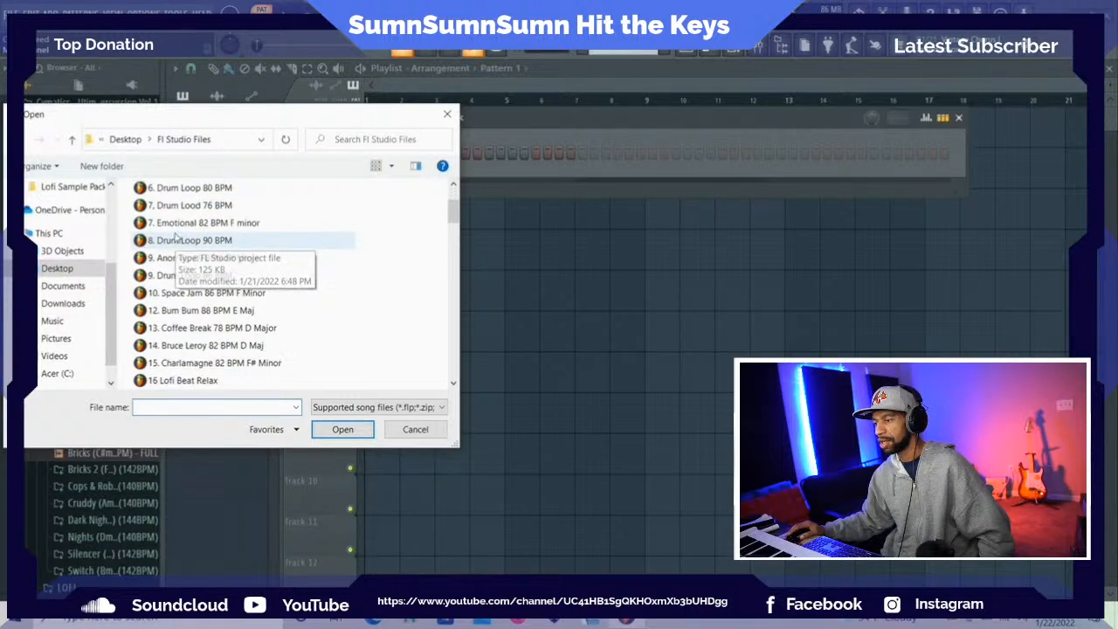
pyautogui.scroll(-15, 179, 232)
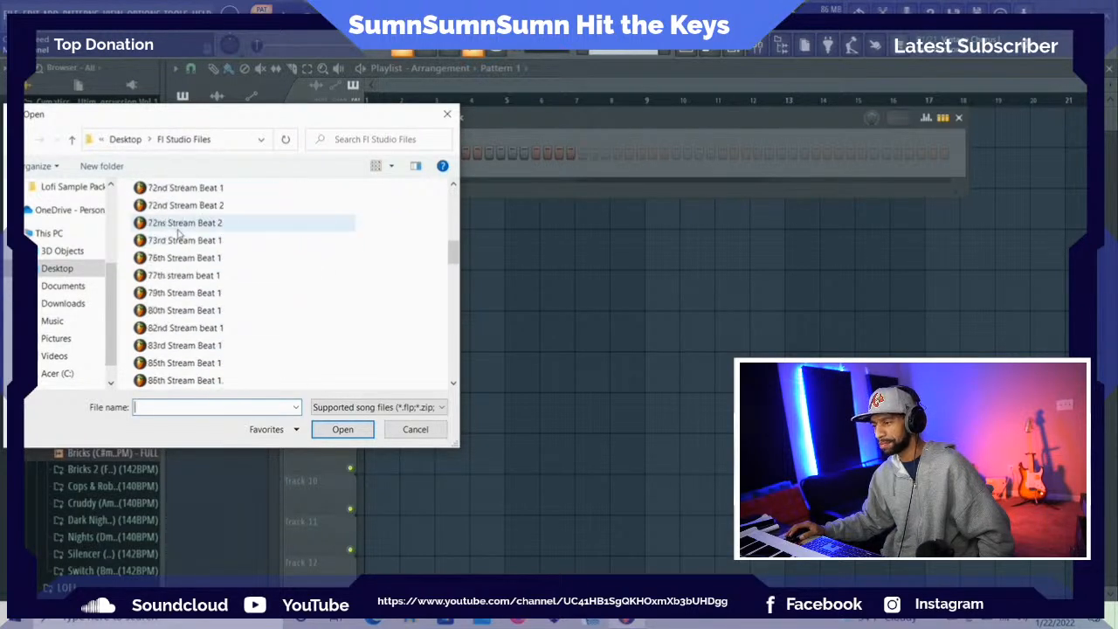
pyautogui.scroll(-6, 179, 234)
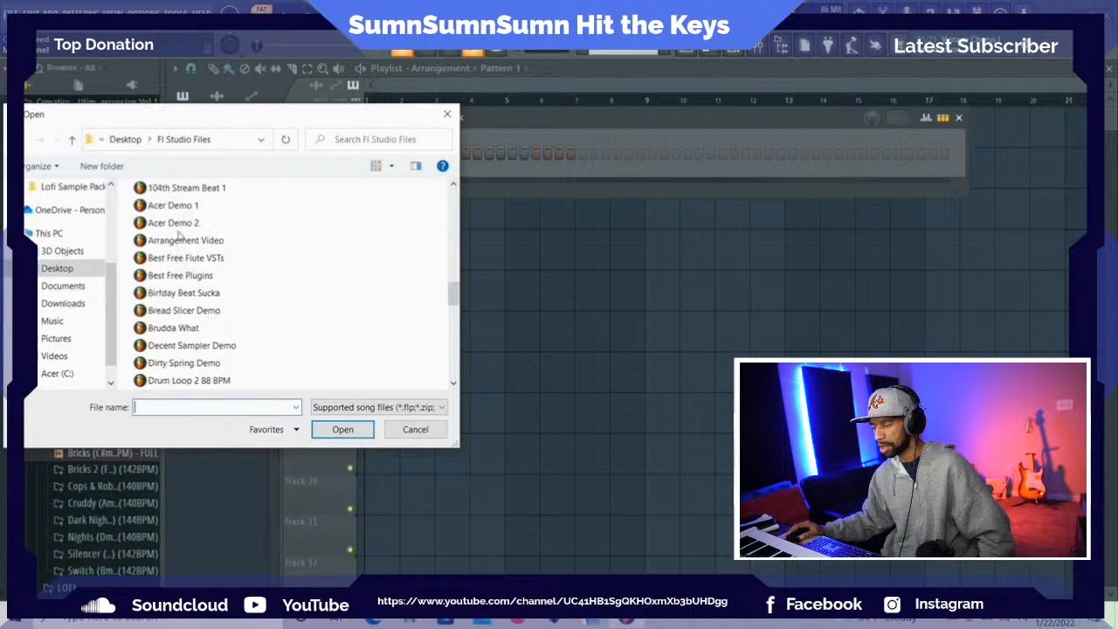
pyautogui.scroll(-3, 179, 236)
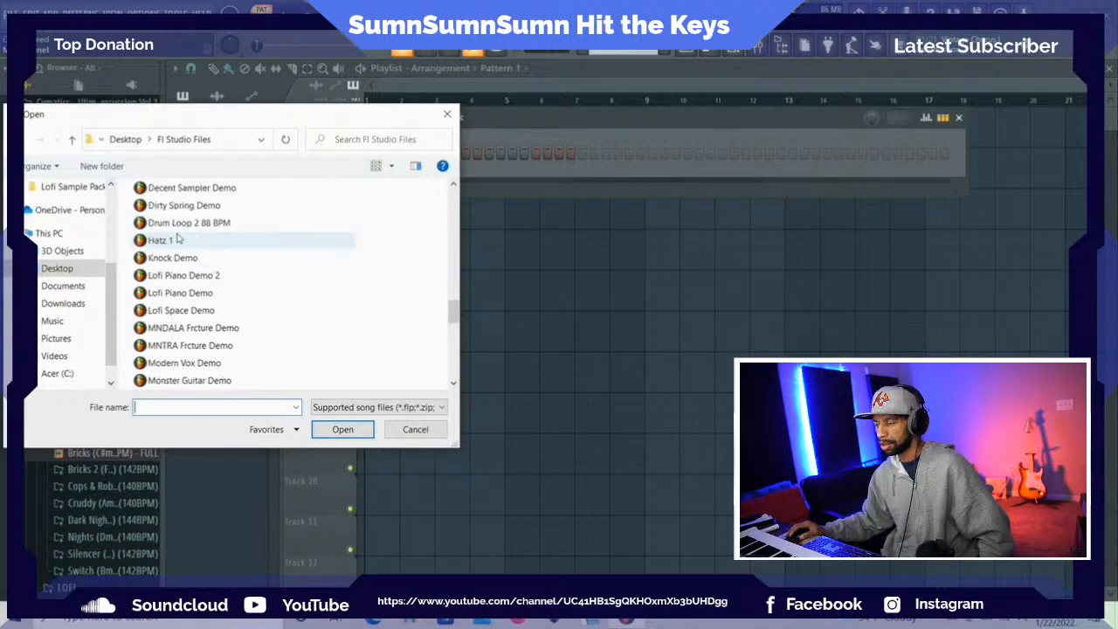
pyautogui.scroll(-2, 179, 240)
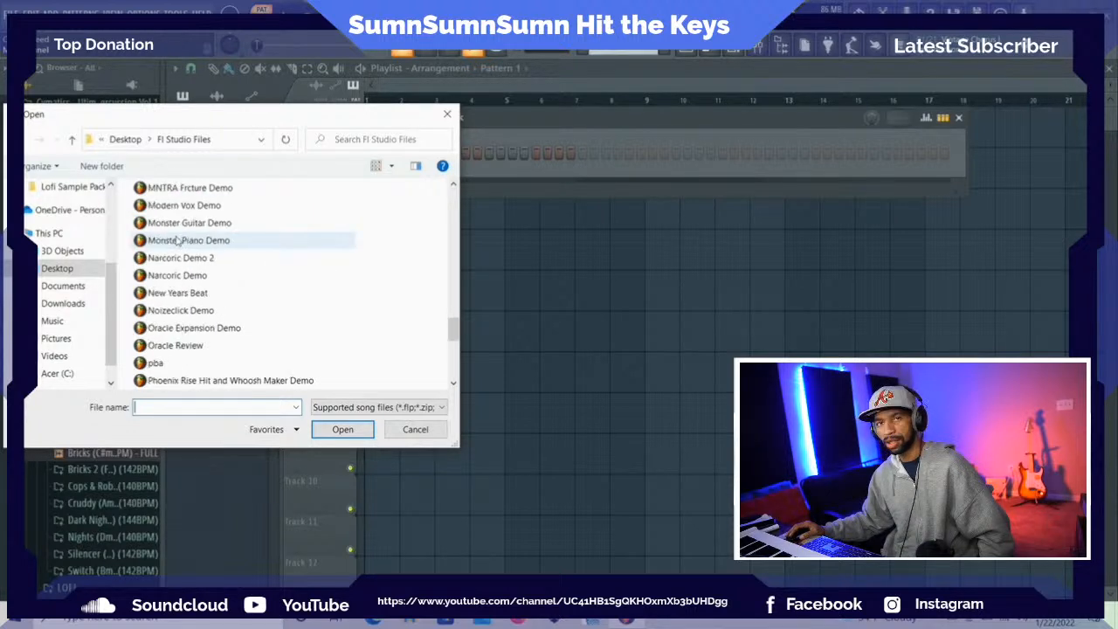
pyautogui.scroll(-1, 173, 229)
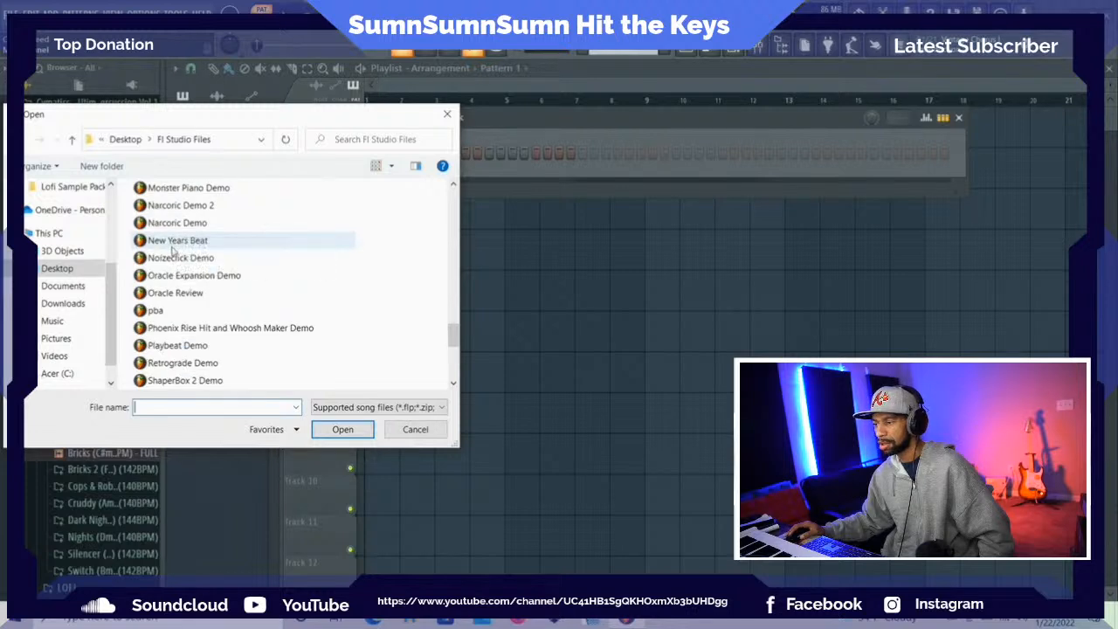
pyautogui.scroll(-1, 172, 250)
pyautogui.scroll(-1, 175, 251)
pyautogui.scroll(2, 171, 231)
pyautogui.scroll(9, 170, 229)
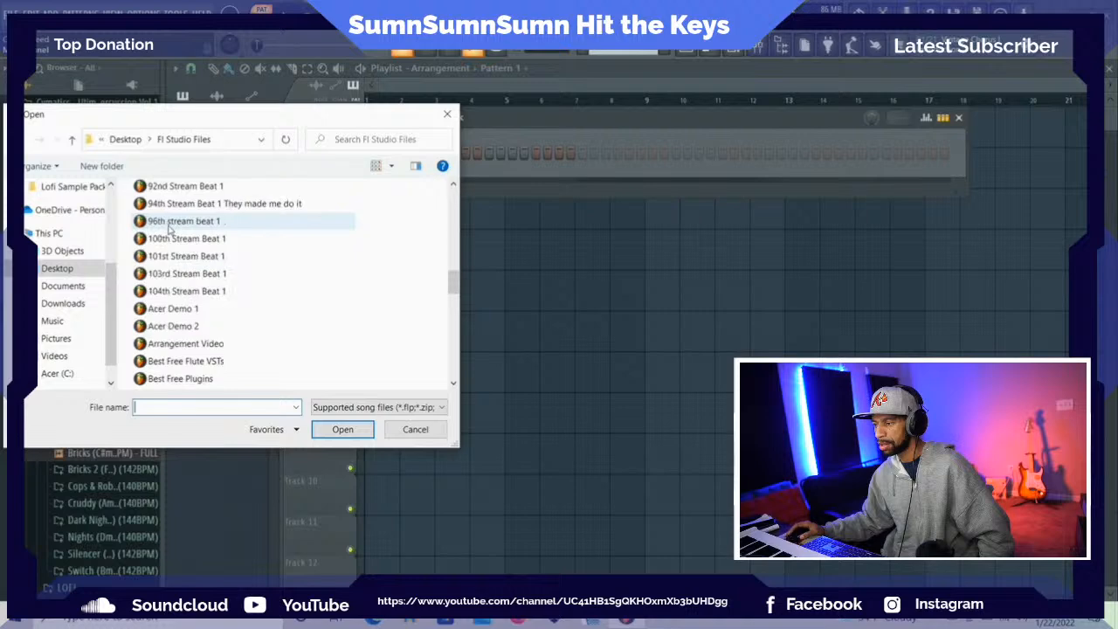
pyautogui.click(203, 290)
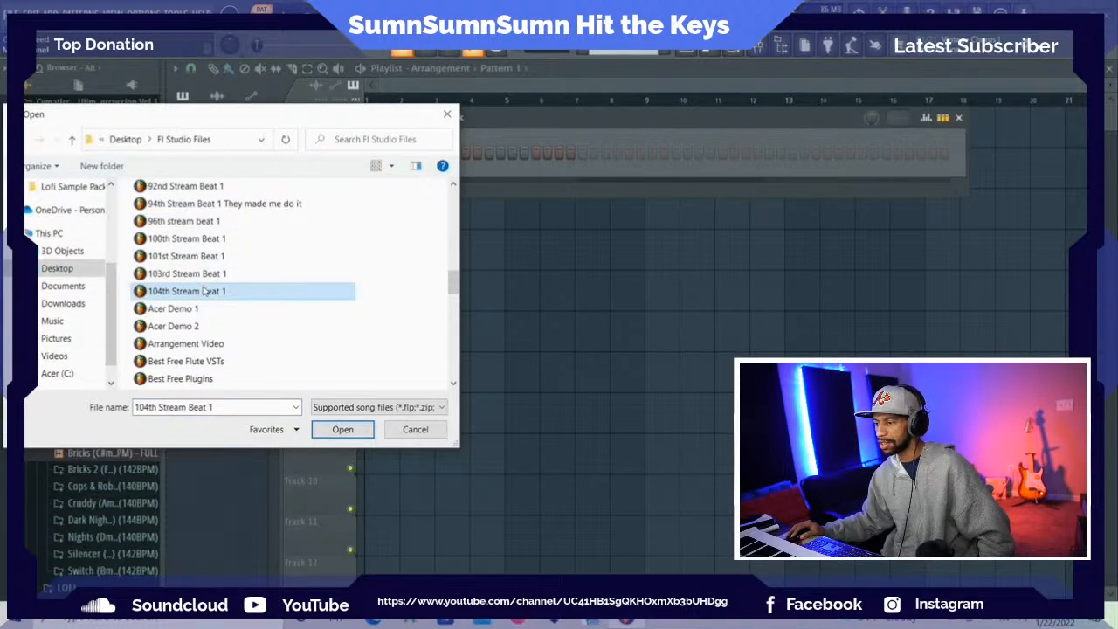
pyautogui.doubleClick(203, 290)
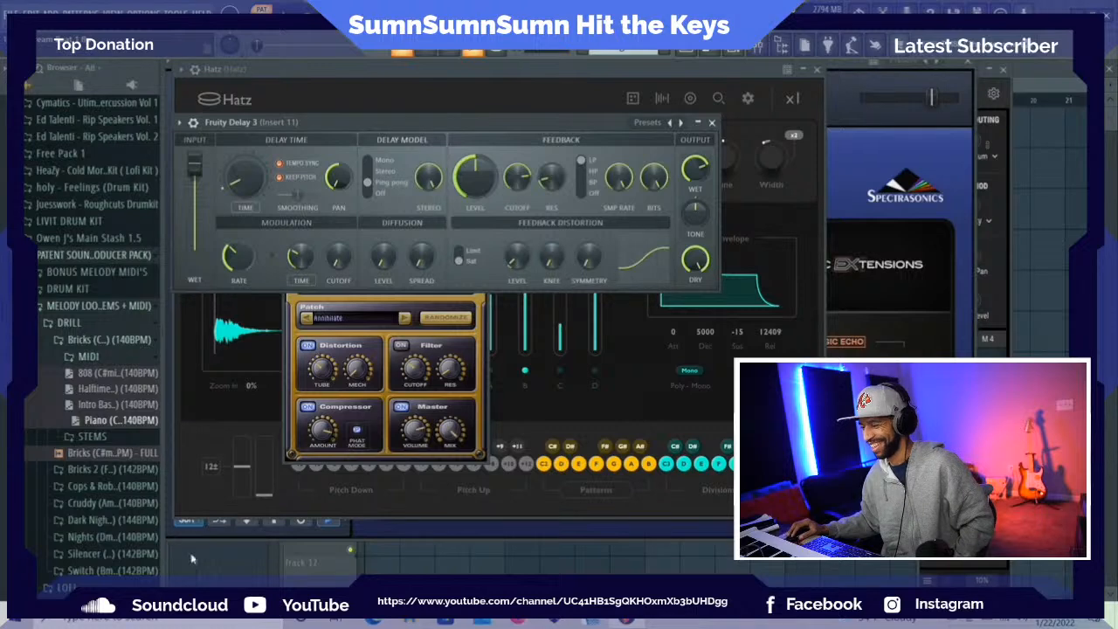
# Bring the playlist to the front and render and replace the Pigments pattern with an audio clip
pyautogui.click(199, 563)
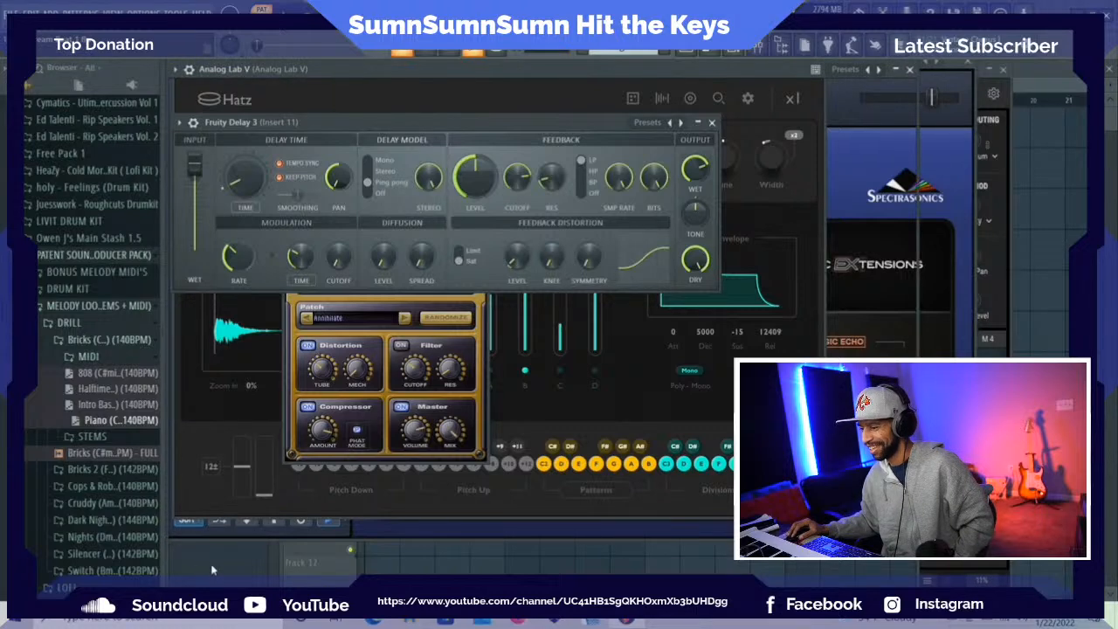
pyautogui.click(1063, 69)
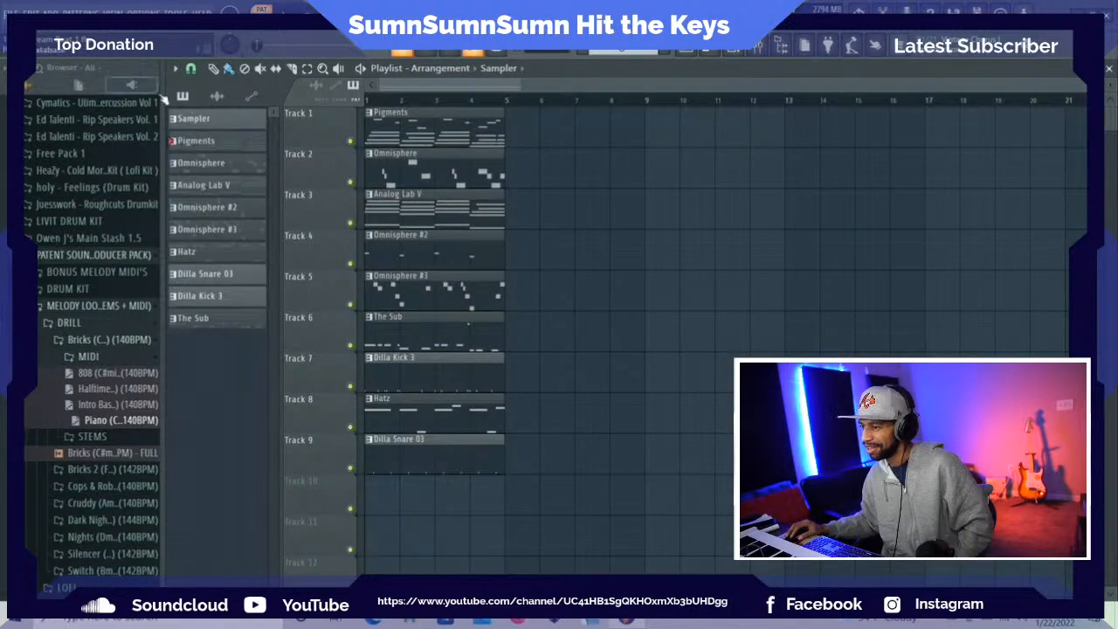
pyautogui.rightClick(197, 149)
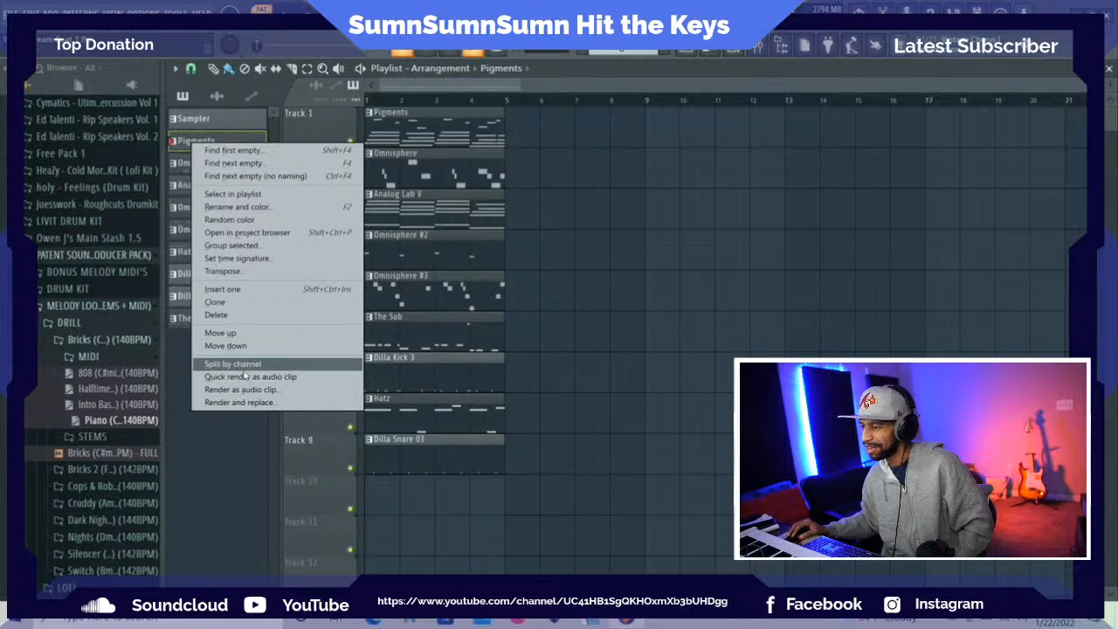
pyautogui.click(259, 404)
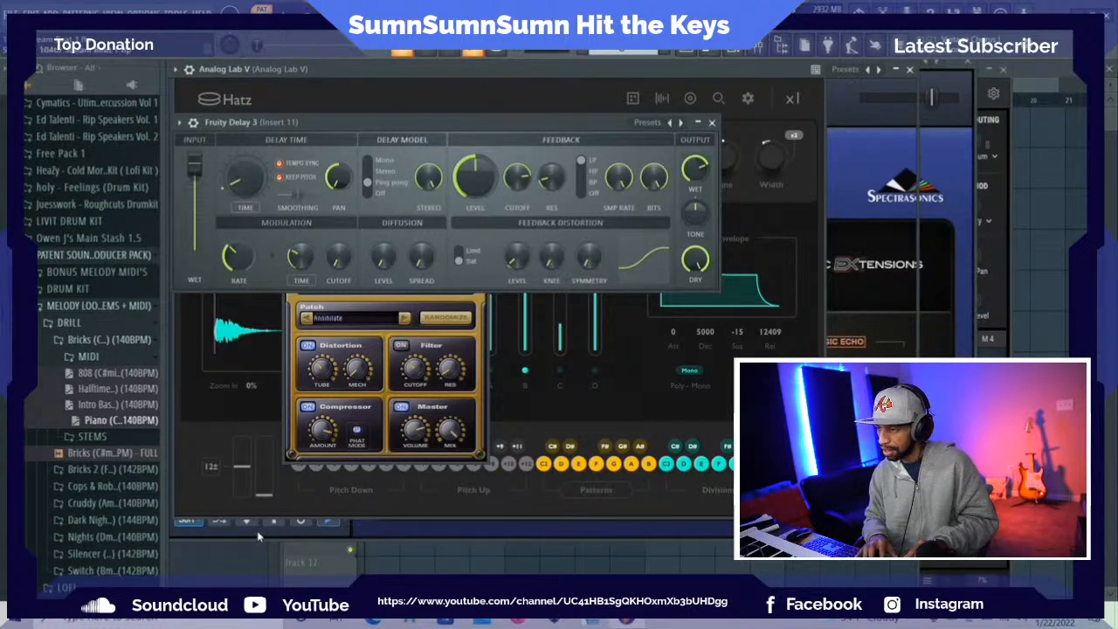
pyautogui.click(1063, 68)
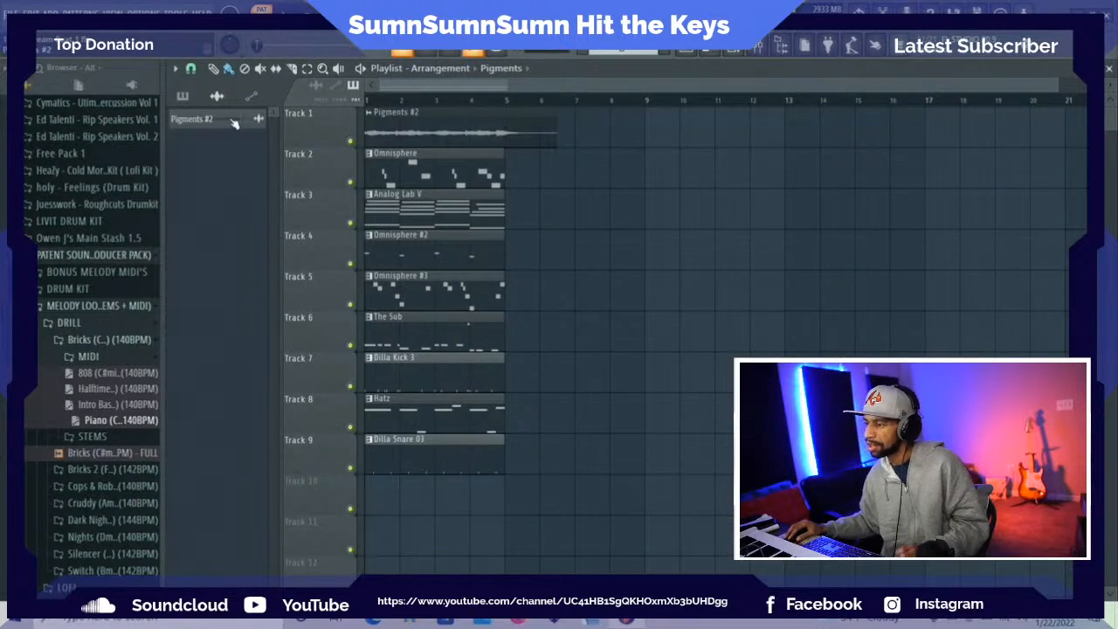
# Render and replace the Omnisphere pattern on Track 2 with an audio clip, returning to the playlist
pyautogui.click(182, 95)
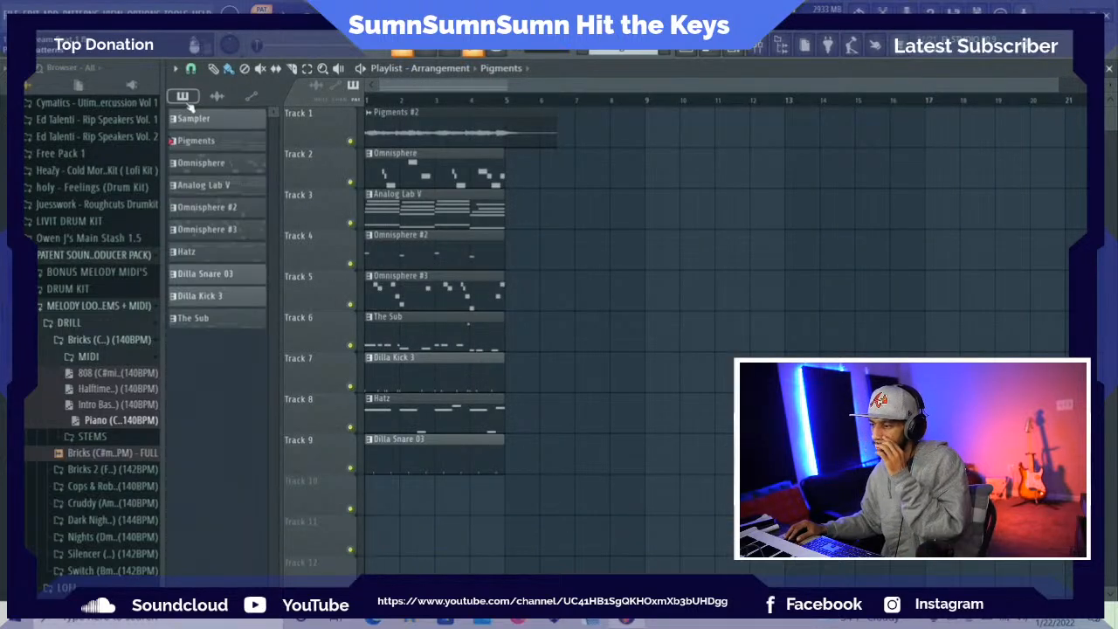
pyautogui.click(202, 164)
pyautogui.rightClick(202, 164)
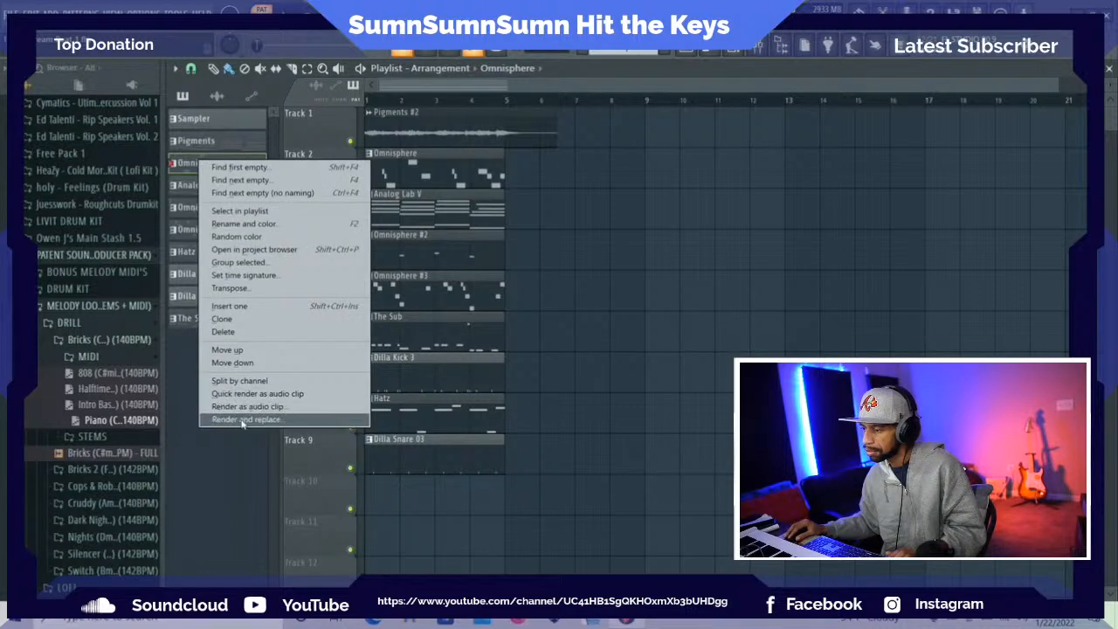
pyautogui.click(241, 408)
pyautogui.click(659, 504)
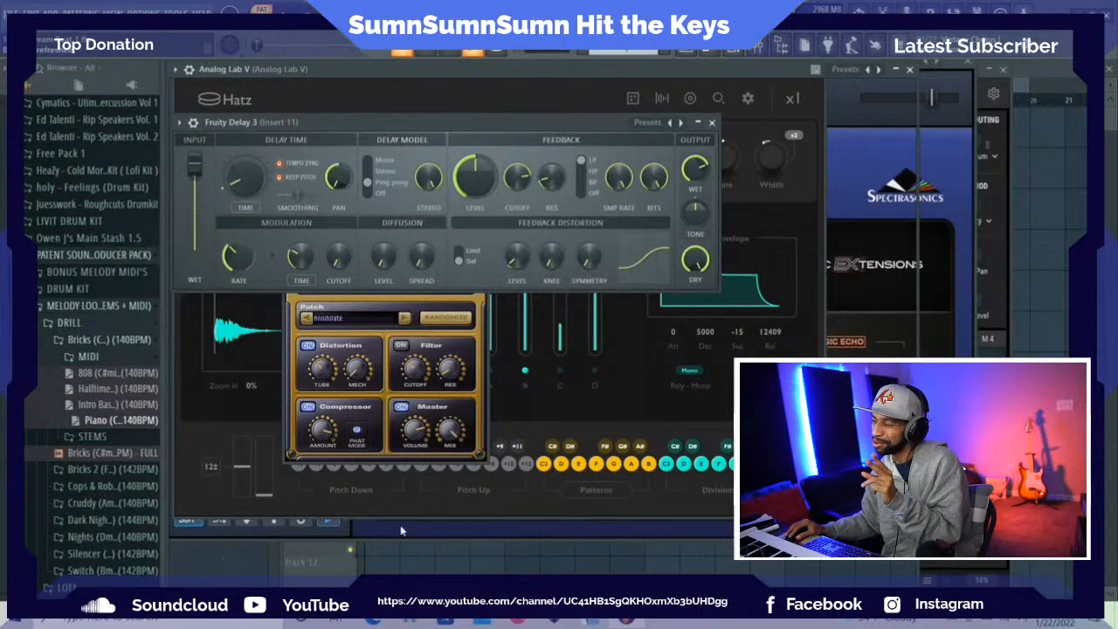
pyautogui.click(1048, 79)
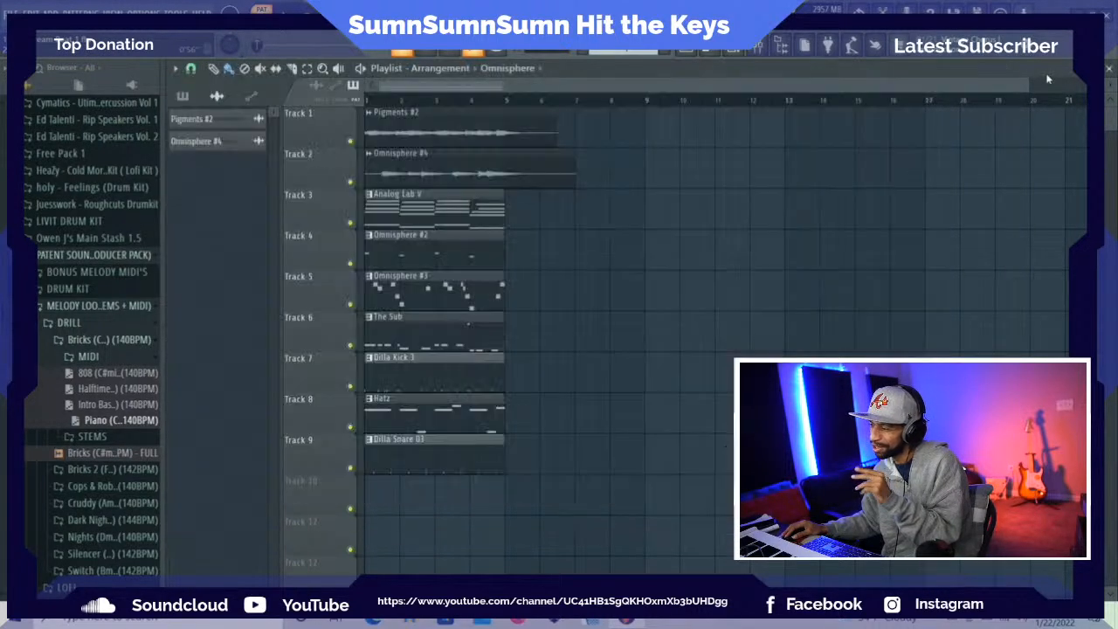
# Render and replace the Analog Lab V pattern on Track 3 with an audio clip, returning to the playlist
pyautogui.click(182, 96)
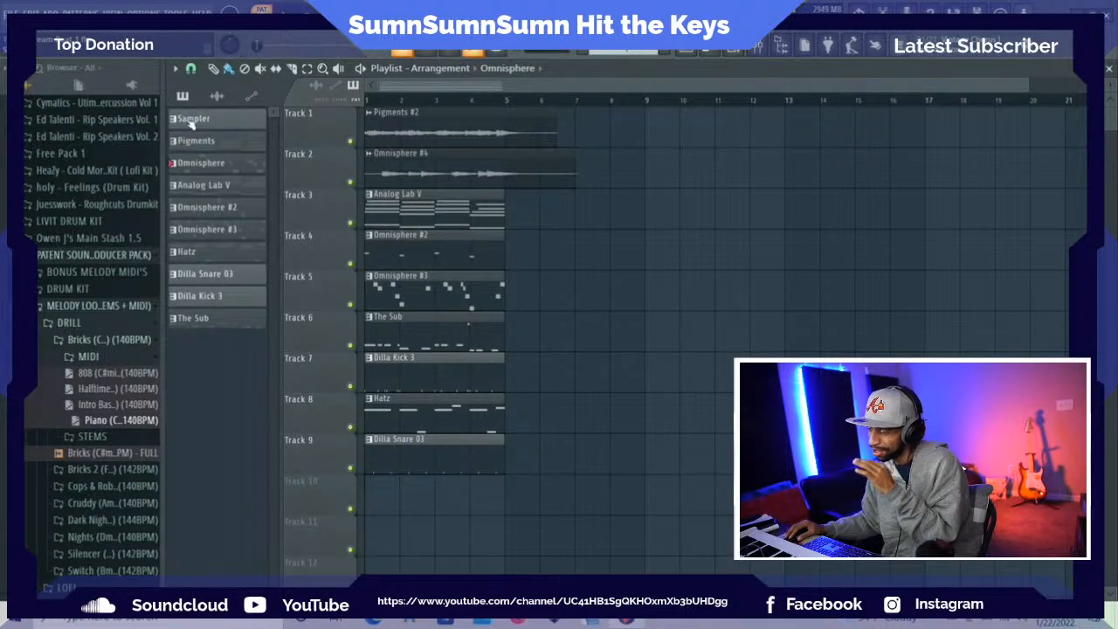
pyautogui.click(208, 187)
pyautogui.rightClick(205, 185)
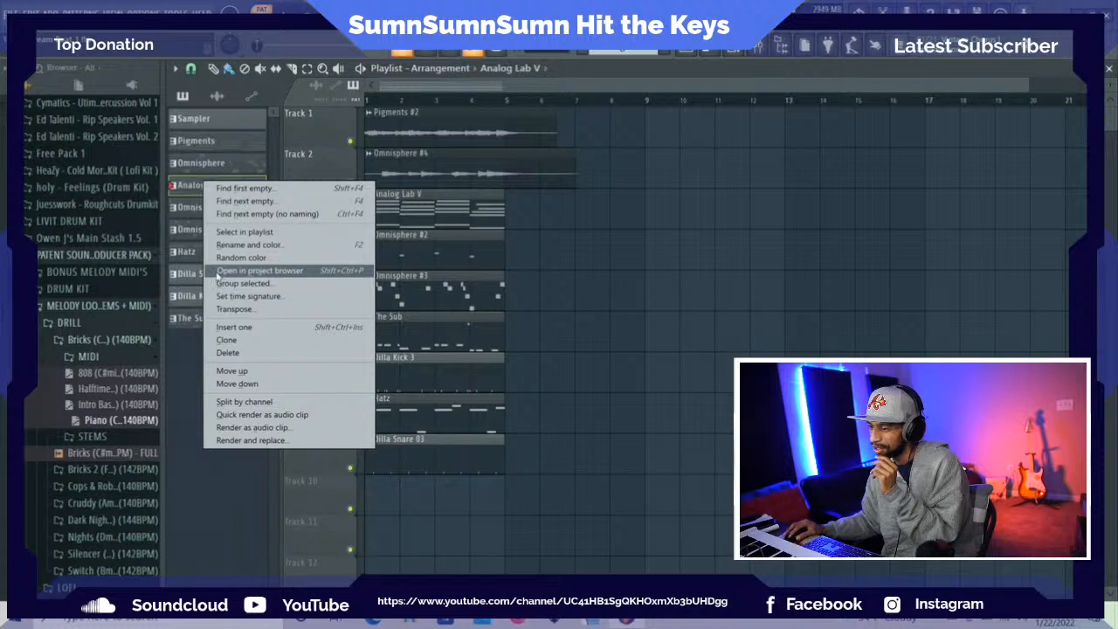
pyautogui.click(253, 440)
pyautogui.click(667, 505)
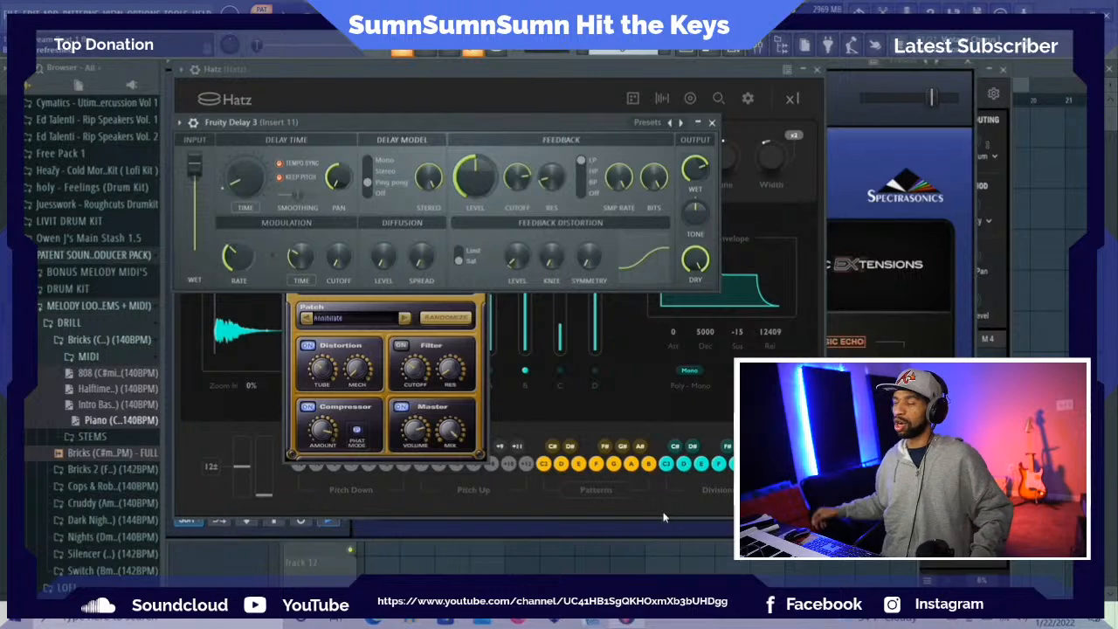
pyautogui.click(1054, 101)
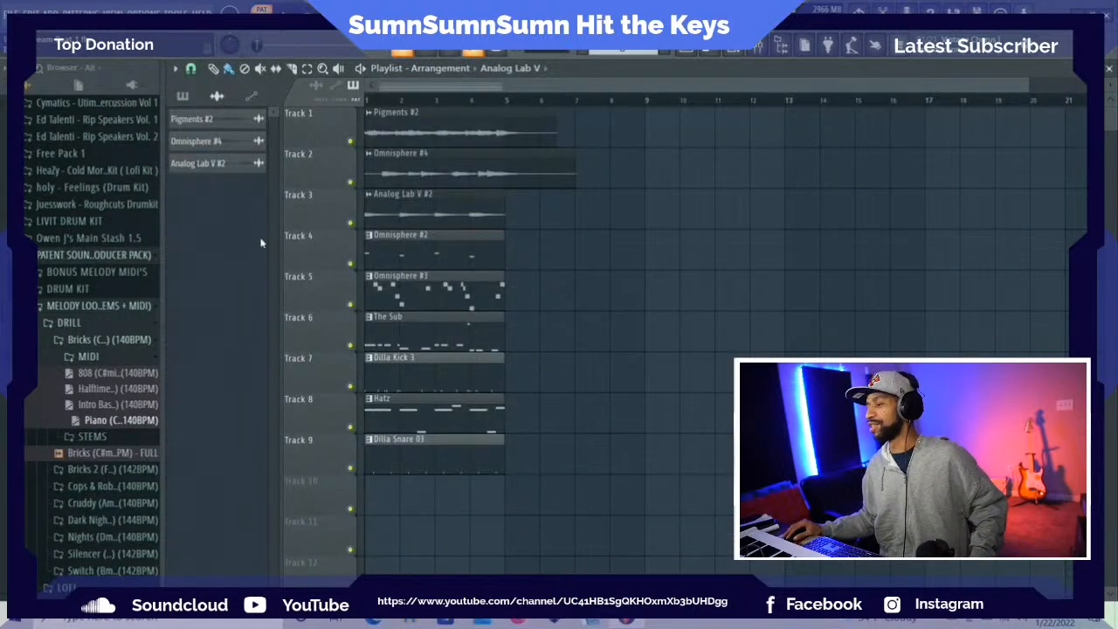
# Render and replace the Omnisphere #2 pattern on Track 4 with an audio clip, returning to the playlist
pyautogui.click(183, 96)
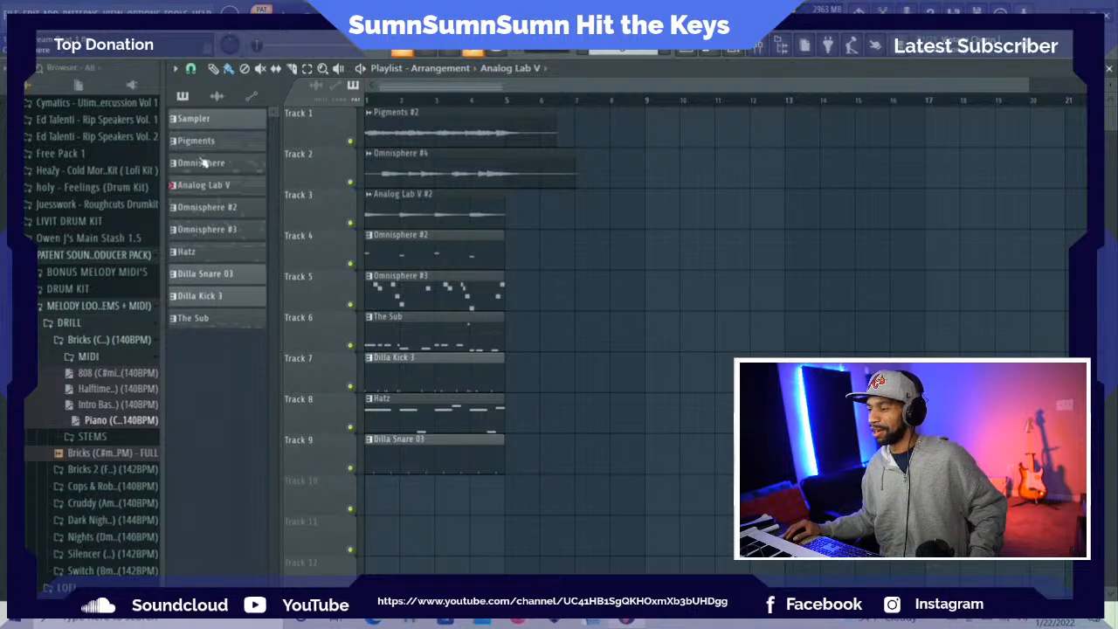
pyautogui.rightClick(210, 206)
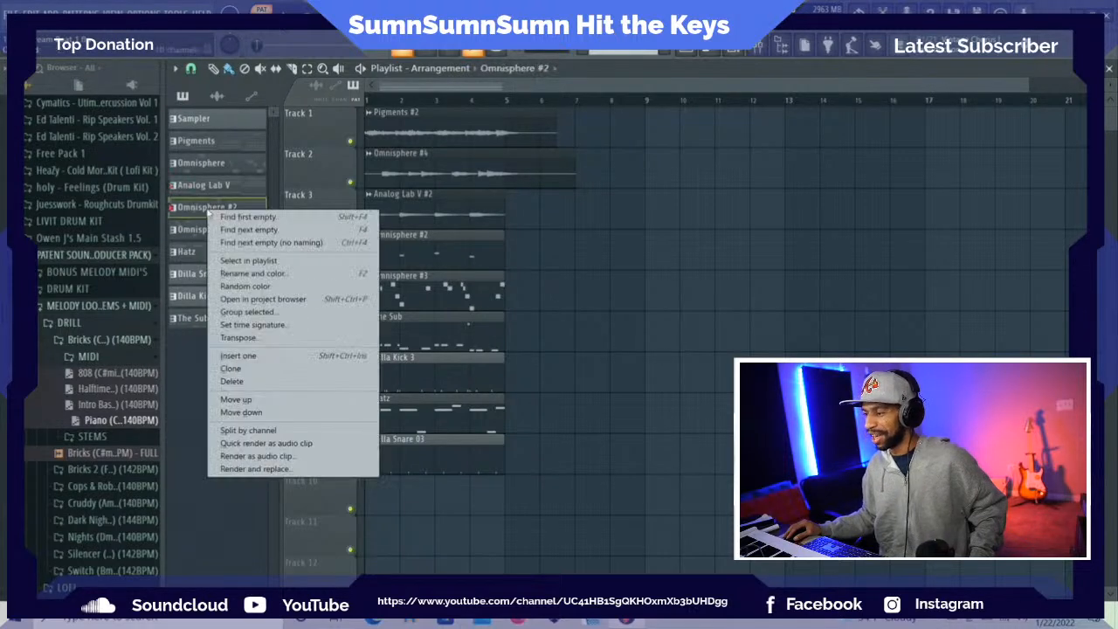
pyautogui.click(261, 470)
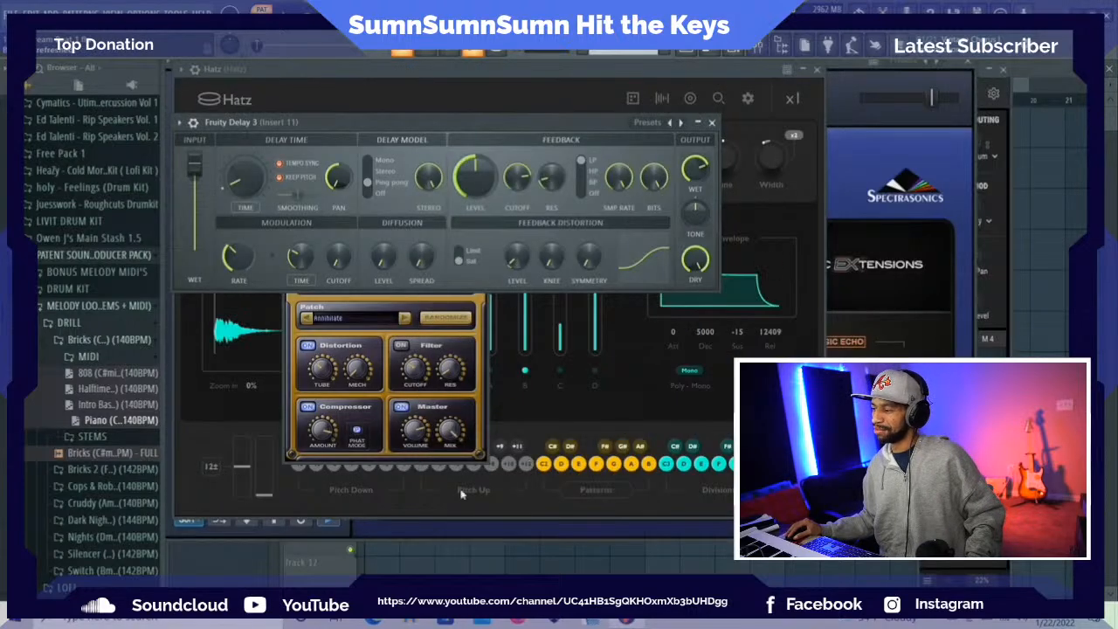
pyautogui.click(1039, 71)
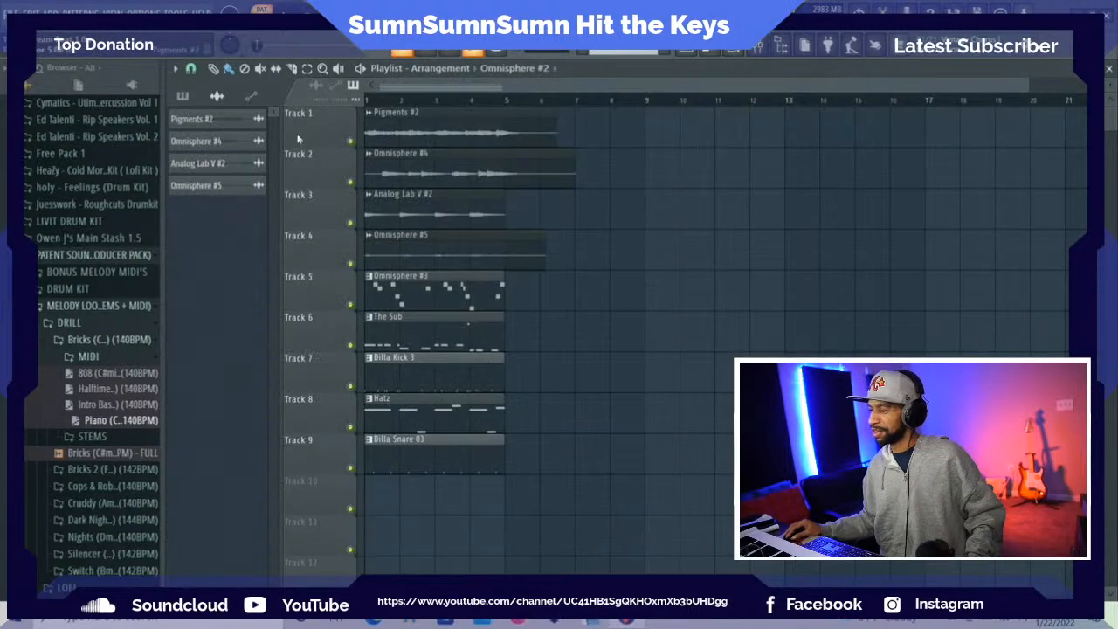
# Render and replace the Omnisphere #3 pattern on Track 5 with an audio clip and save the project
pyautogui.click(184, 96)
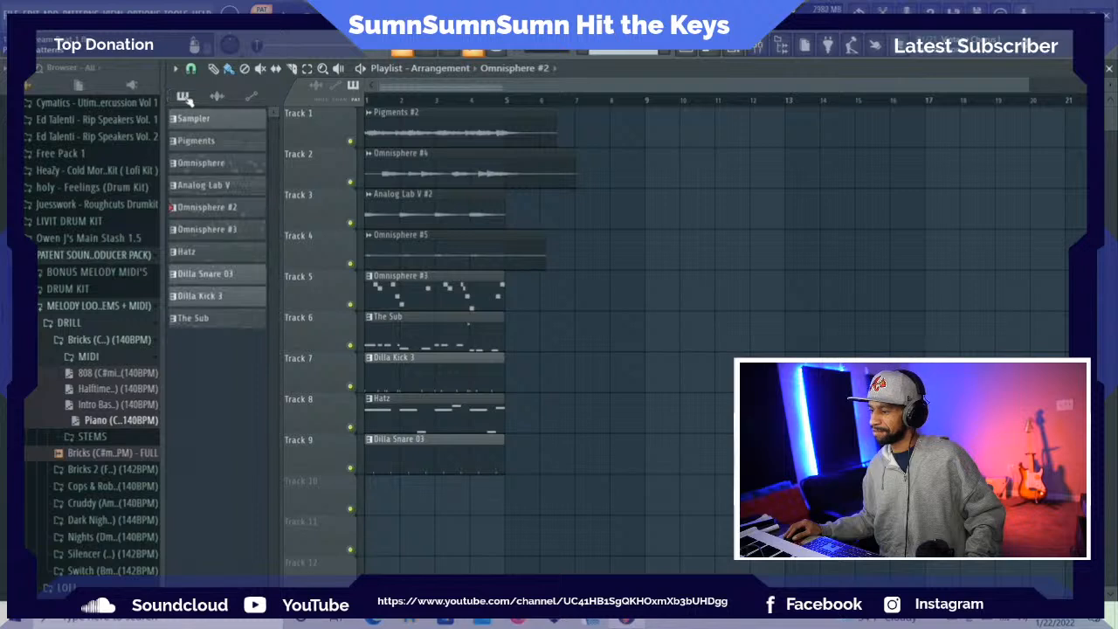
pyautogui.rightClick(200, 229)
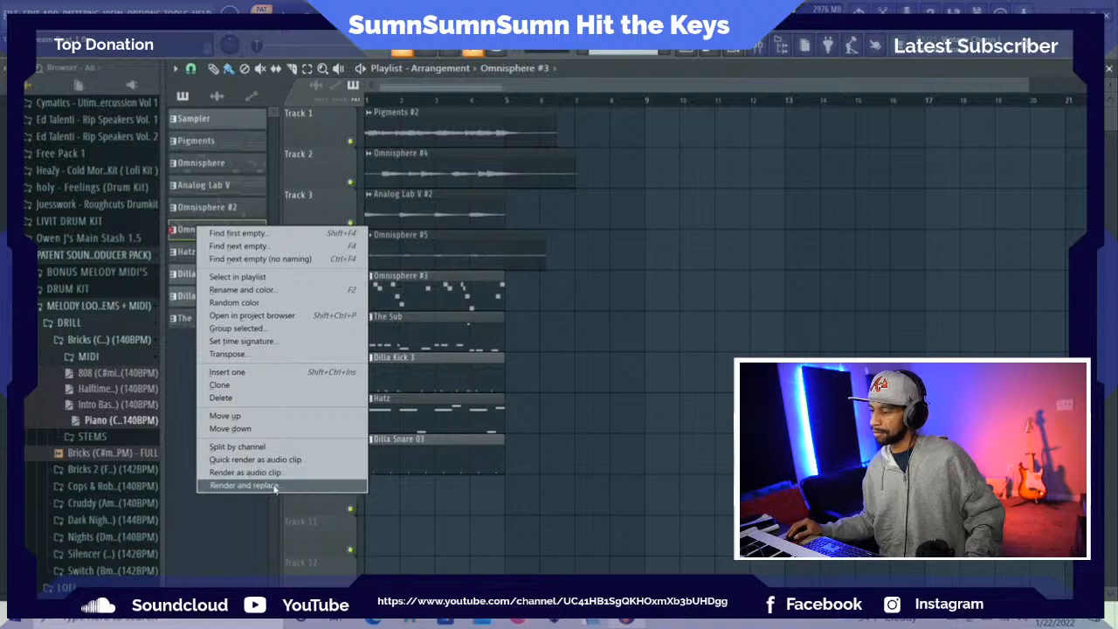
pyautogui.click(245, 485)
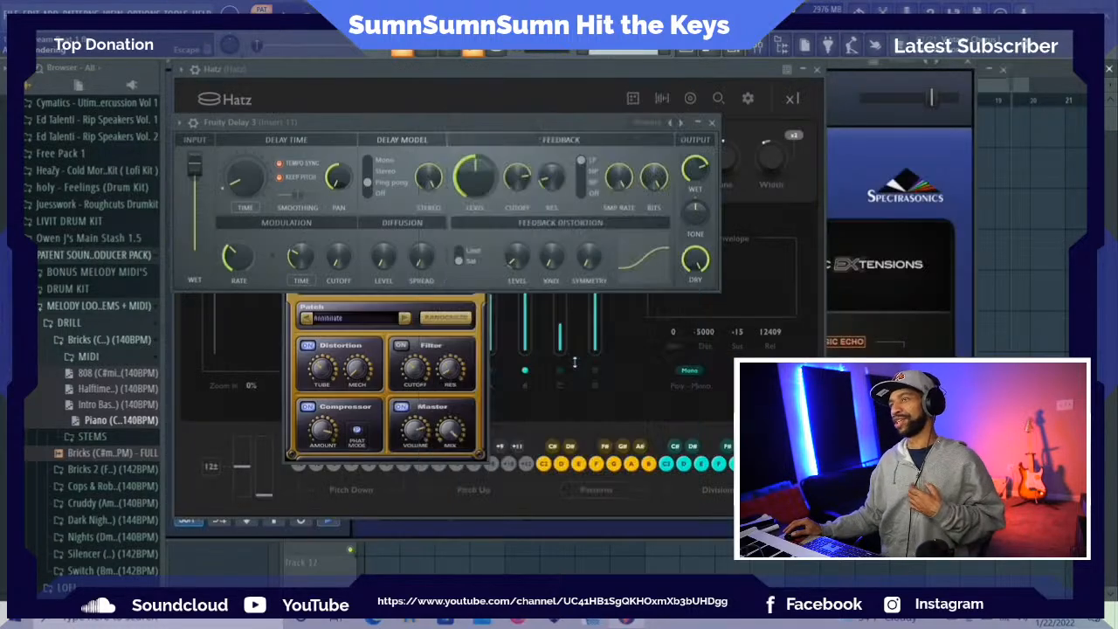
pyautogui.click(1054, 69)
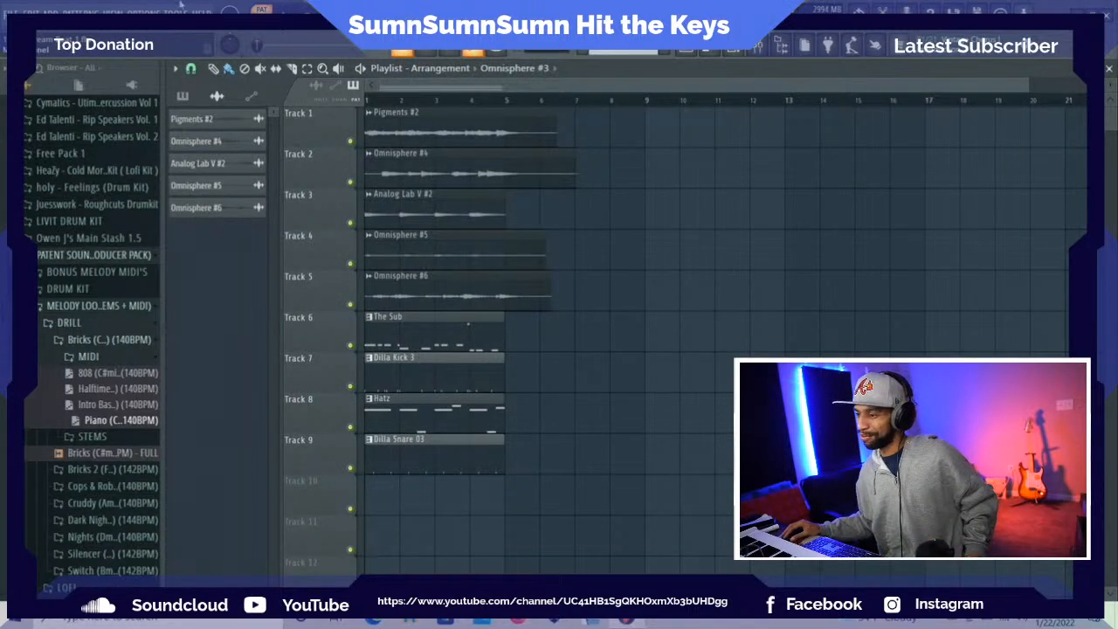
pyautogui.click(11, 13)
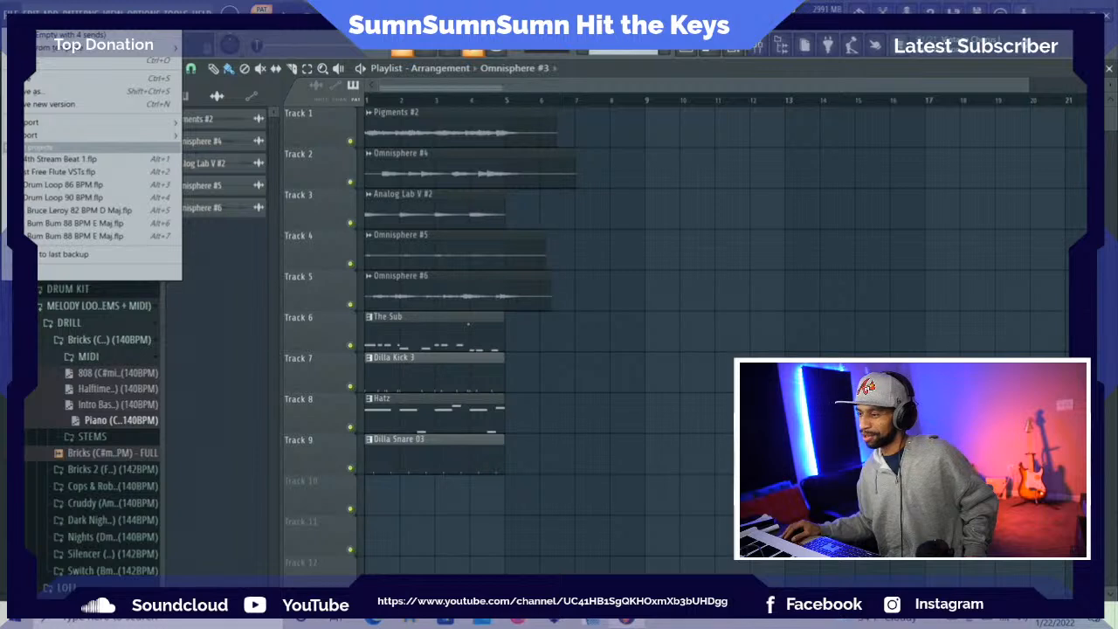
pyautogui.click(24, 83)
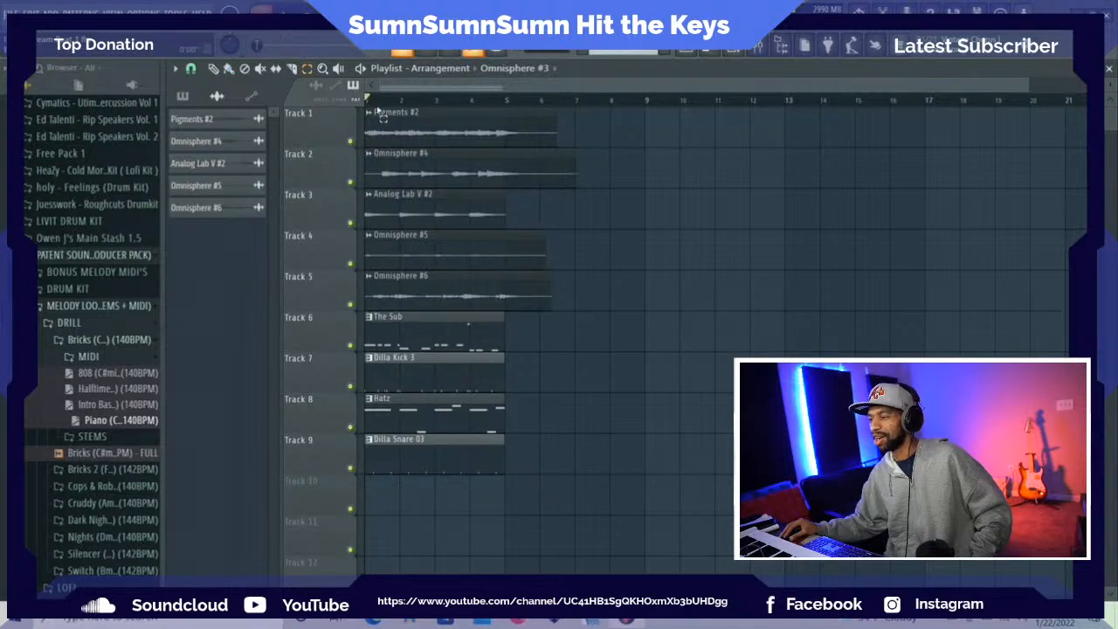
# Select the first four bars of the playlist as a loop, start playback and show the mixer
pyautogui.moveTo(373, 108); pyautogui.dragTo(511, 135)
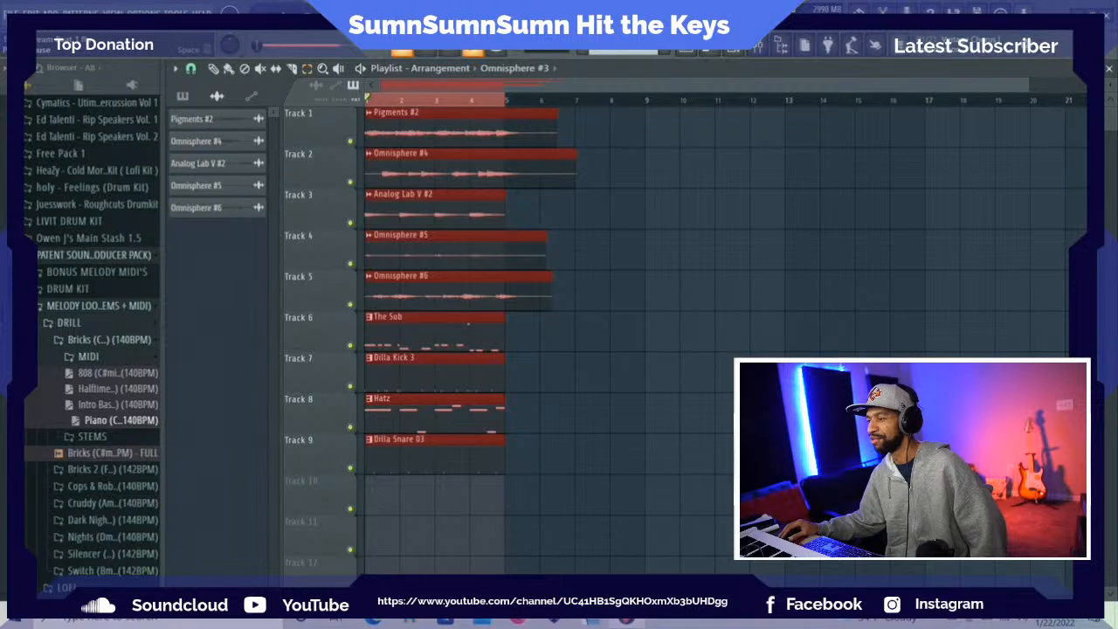
pyautogui.press('space')
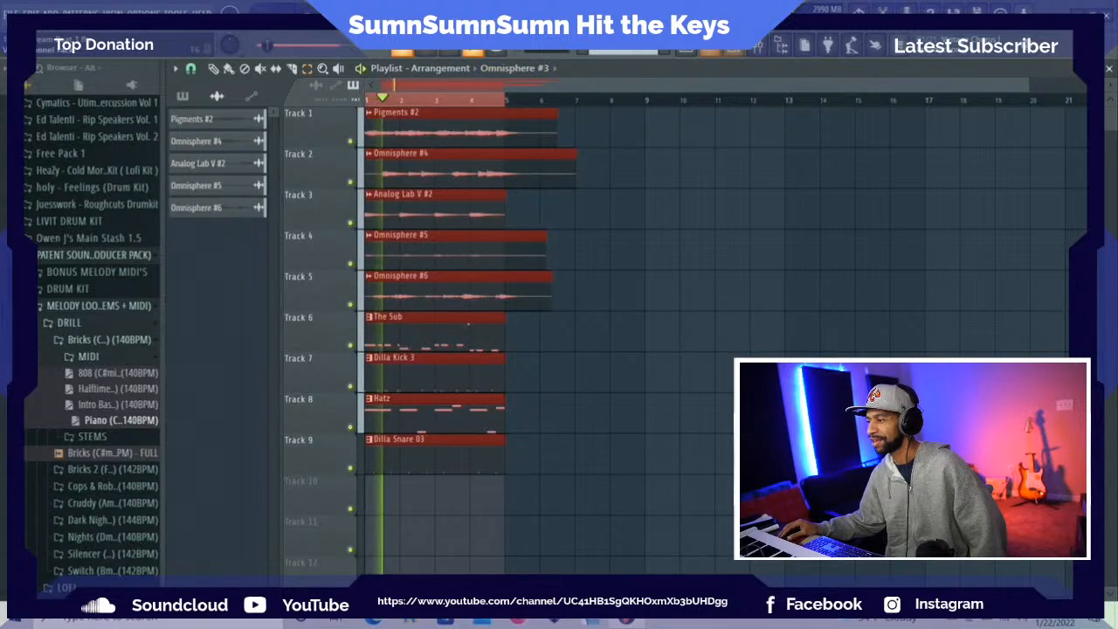
pyautogui.press('F9')
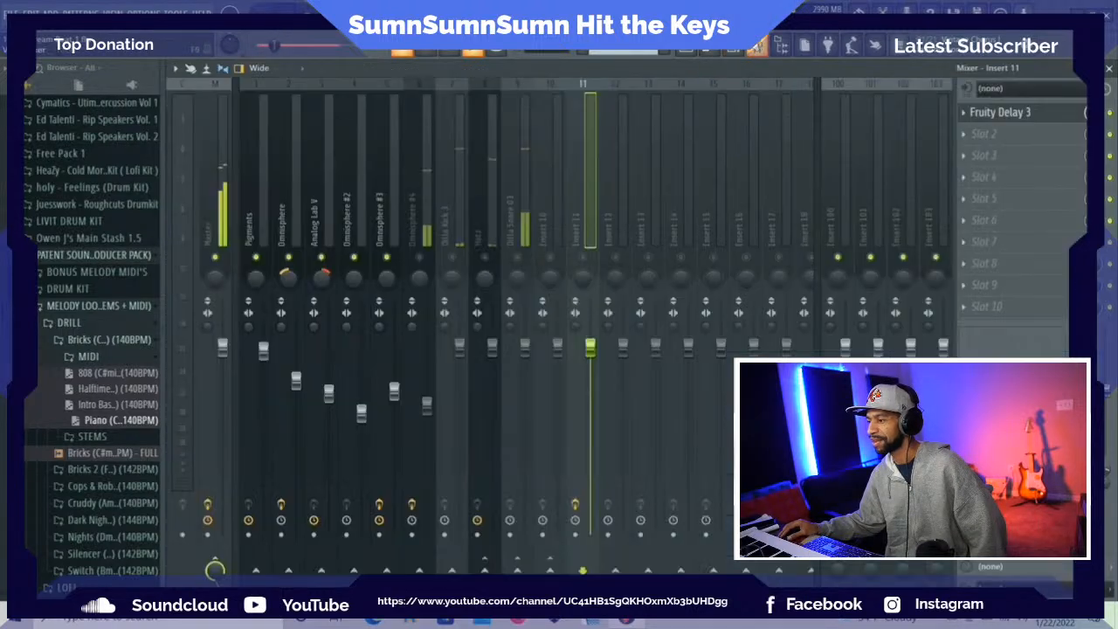
# Lower the Hatz mixer track's volume while checking the Master and Insert 10 tracks
pyautogui.click(214, 193)
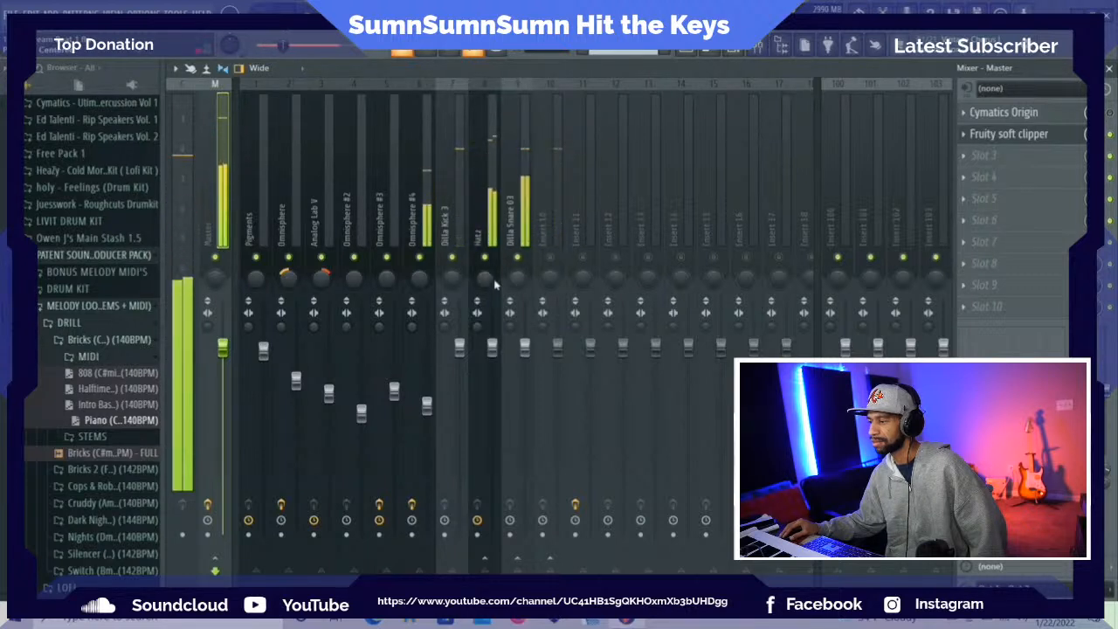
pyautogui.moveTo(492, 347); pyautogui.dragTo(496, 390)
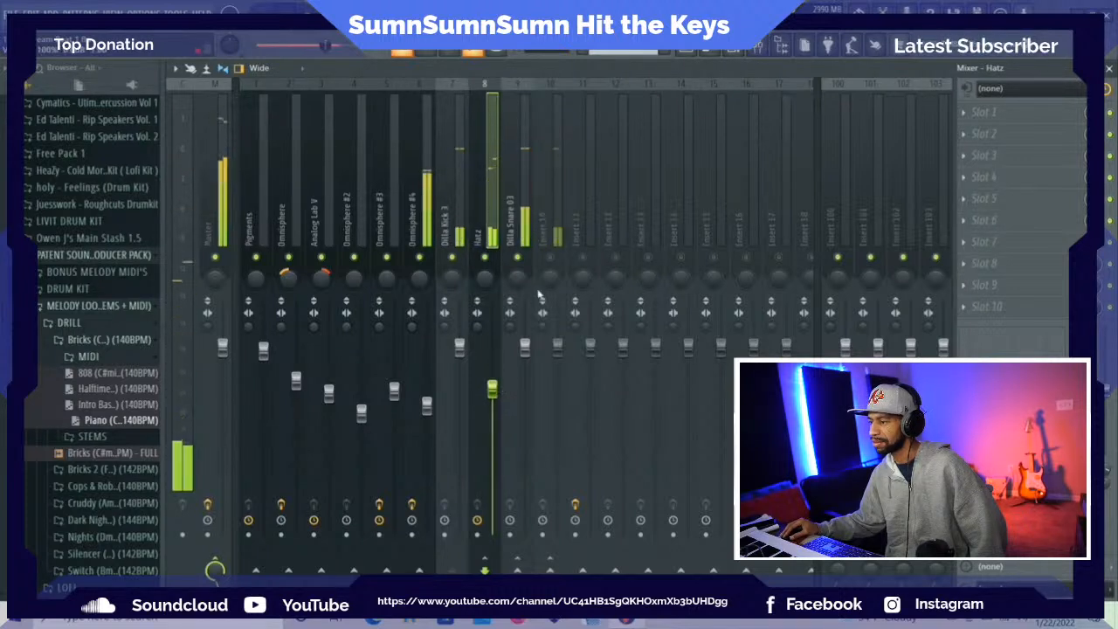
pyautogui.click(555, 192)
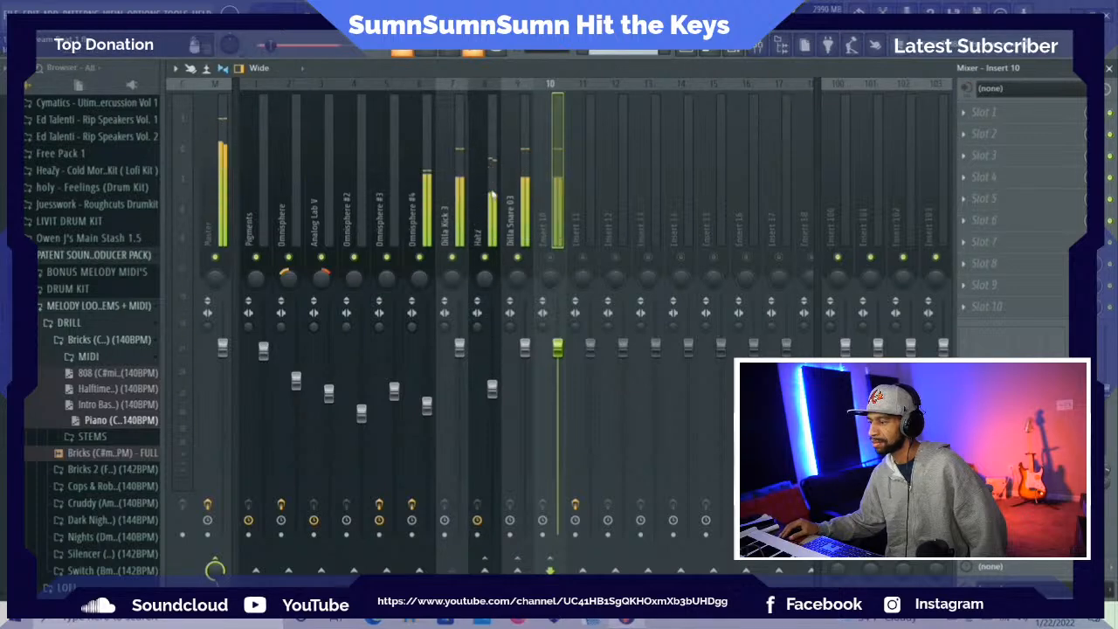
# Insert Fruity Parametric EQ 2 on the Hatz track with the 20Hz + 18kHz cut preset and raise its low-cut frequency
pyautogui.click(491, 195)
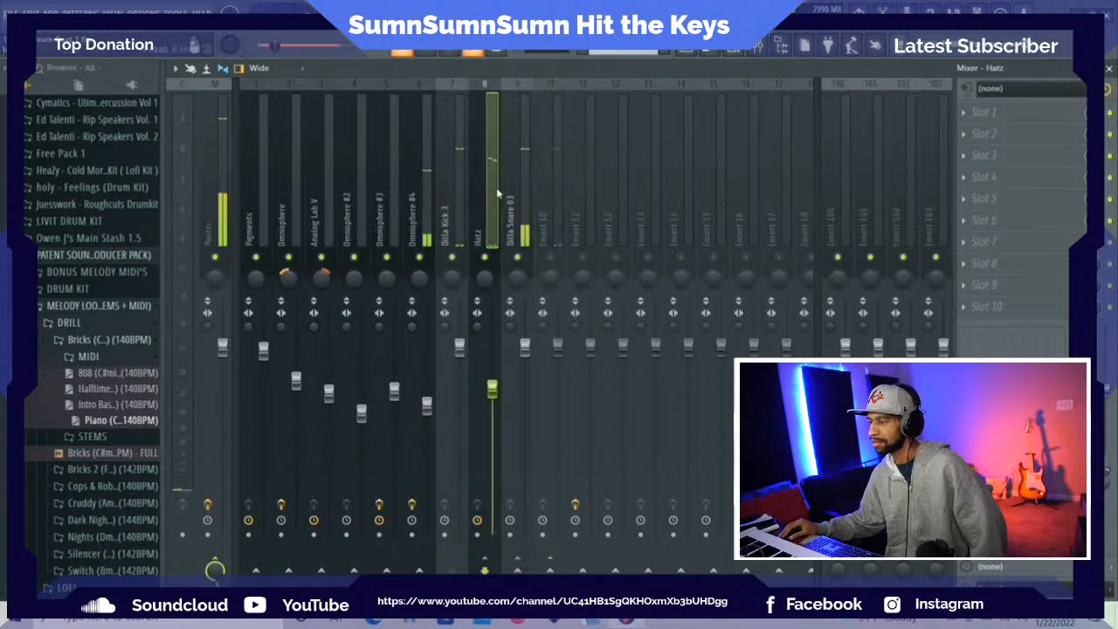
pyautogui.click(960, 115)
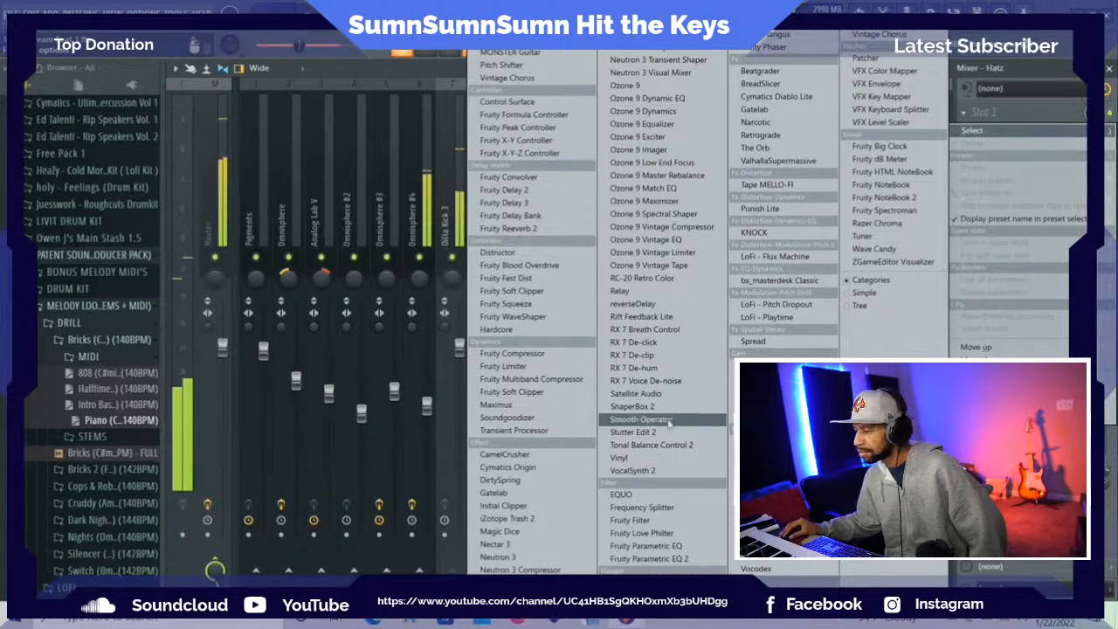
pyautogui.click(649, 558)
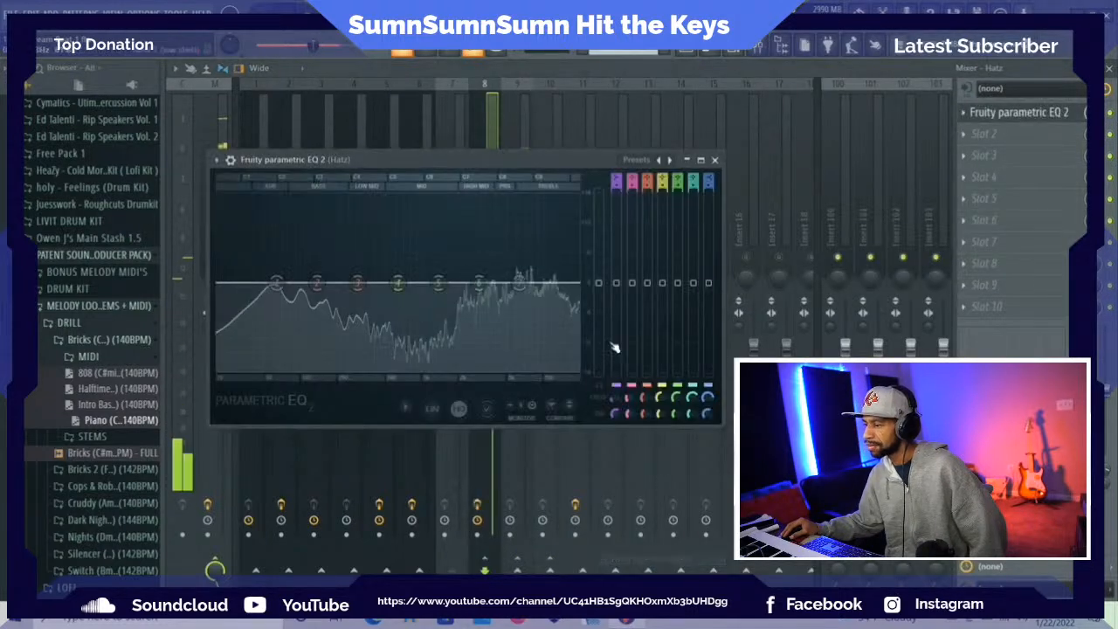
pyautogui.click(639, 161)
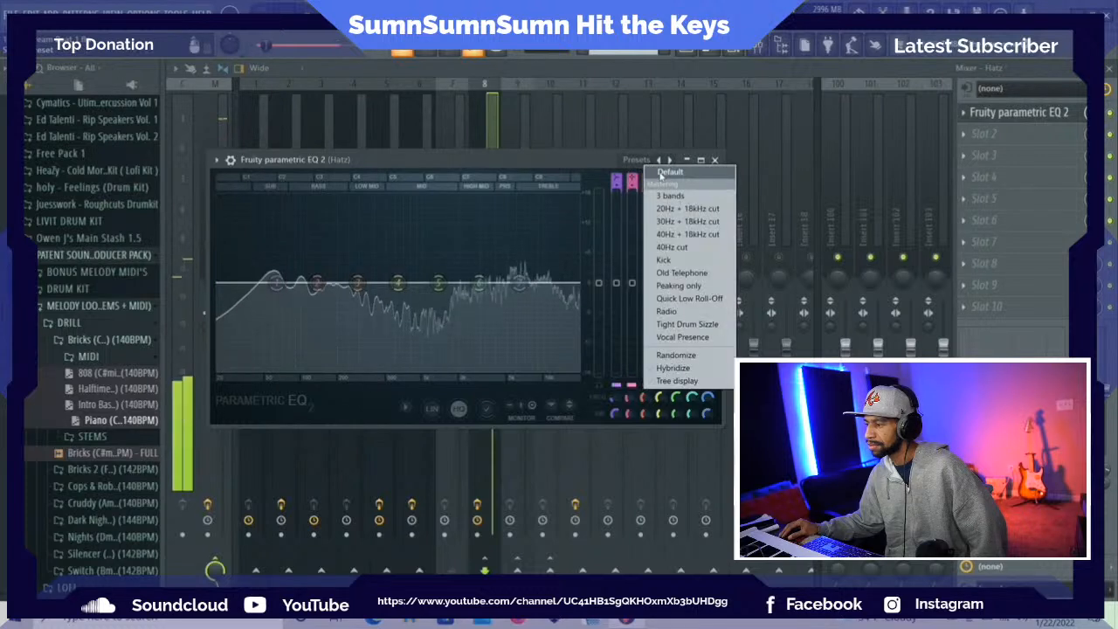
pyautogui.click(685, 208)
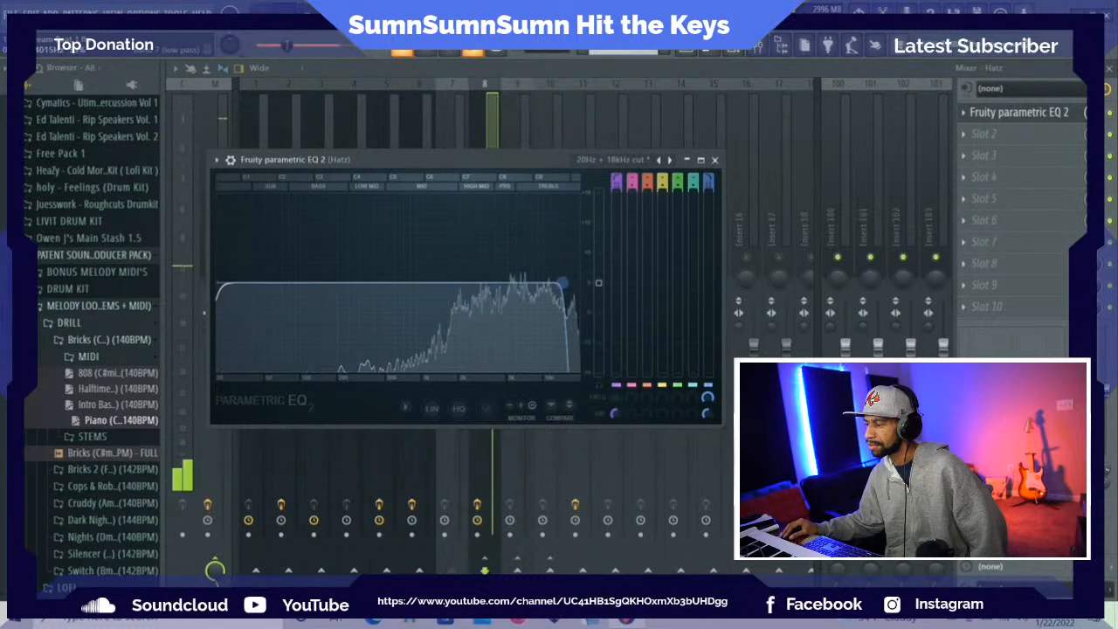
pyautogui.moveTo(218, 283); pyautogui.dragTo(315, 282)
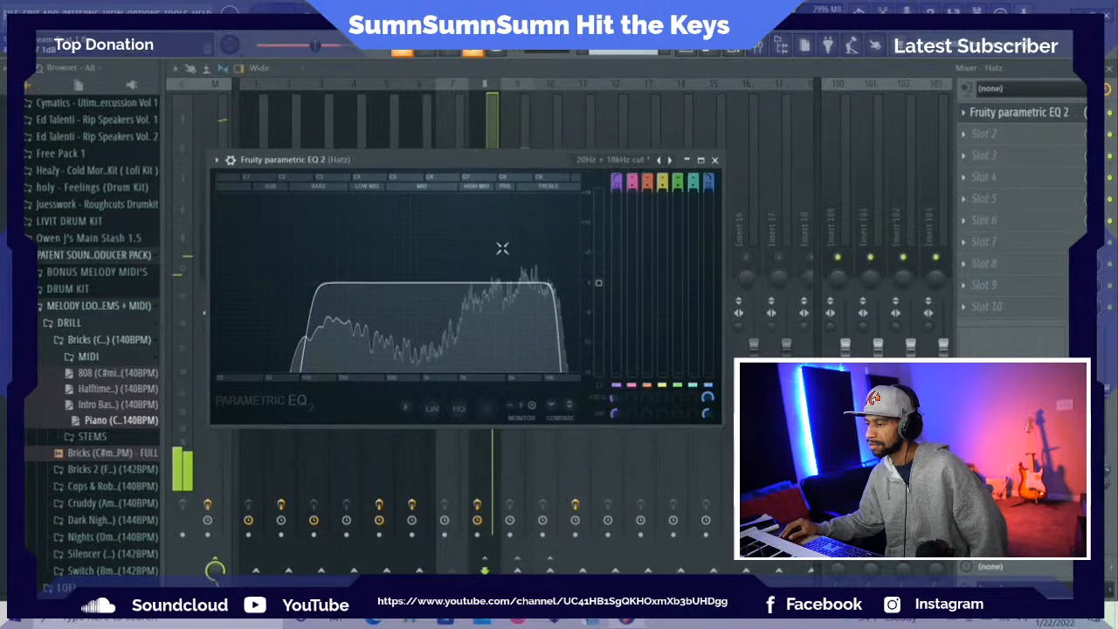
# Slightly lower the high-cut frequency in the Hatz track's Parametric EQ 2 and close the plugin
pyautogui.moveTo(557, 283); pyautogui.dragTo(553, 283)
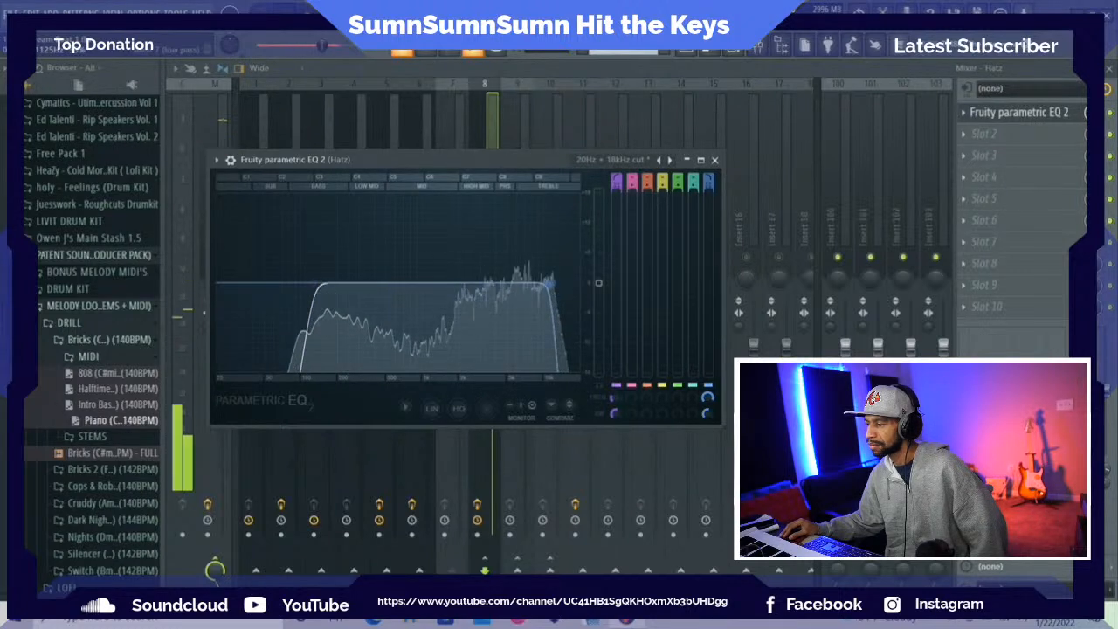
pyautogui.click(714, 160)
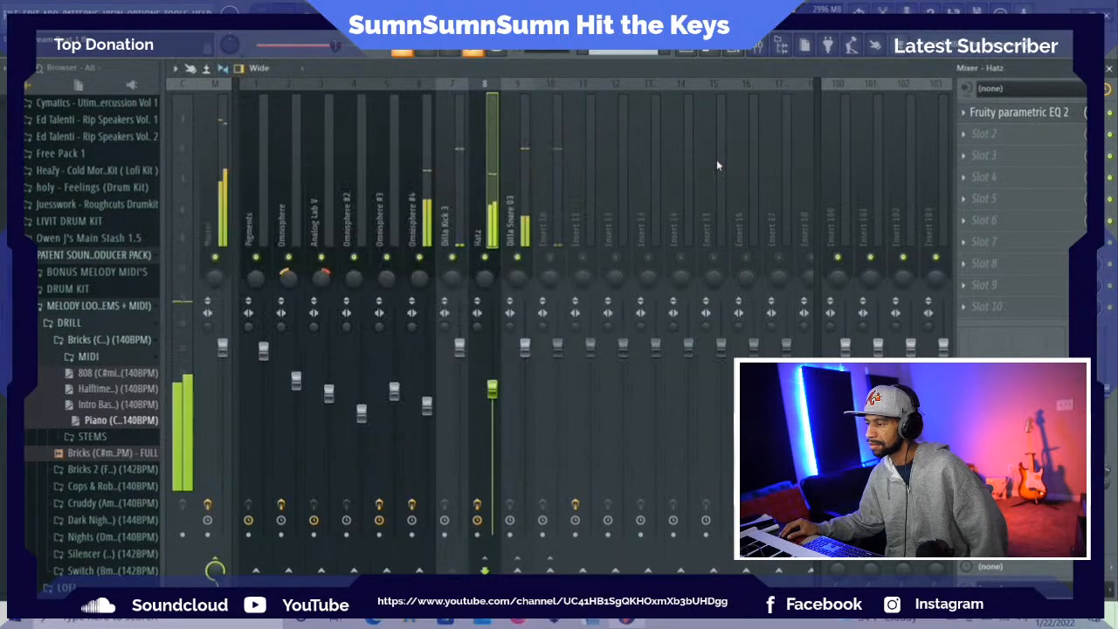
# Check the Insert 10 and Master mixer tracks, then insert the KNOCK plugin in Insert 10's first effect slot
pyautogui.click(554, 223)
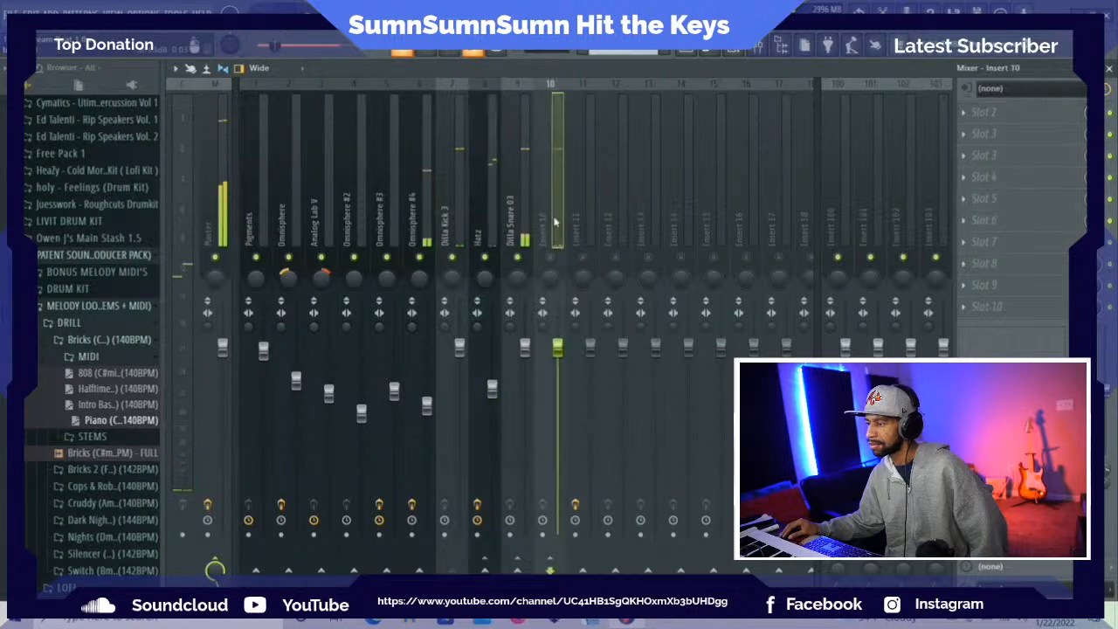
pyautogui.click(224, 199)
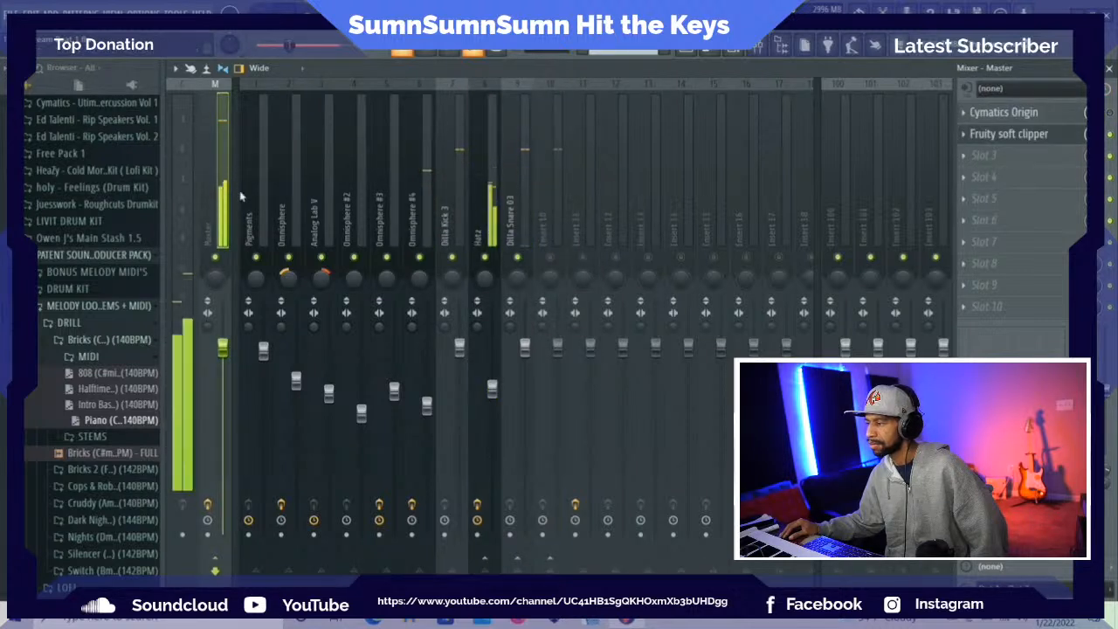
pyautogui.click(552, 179)
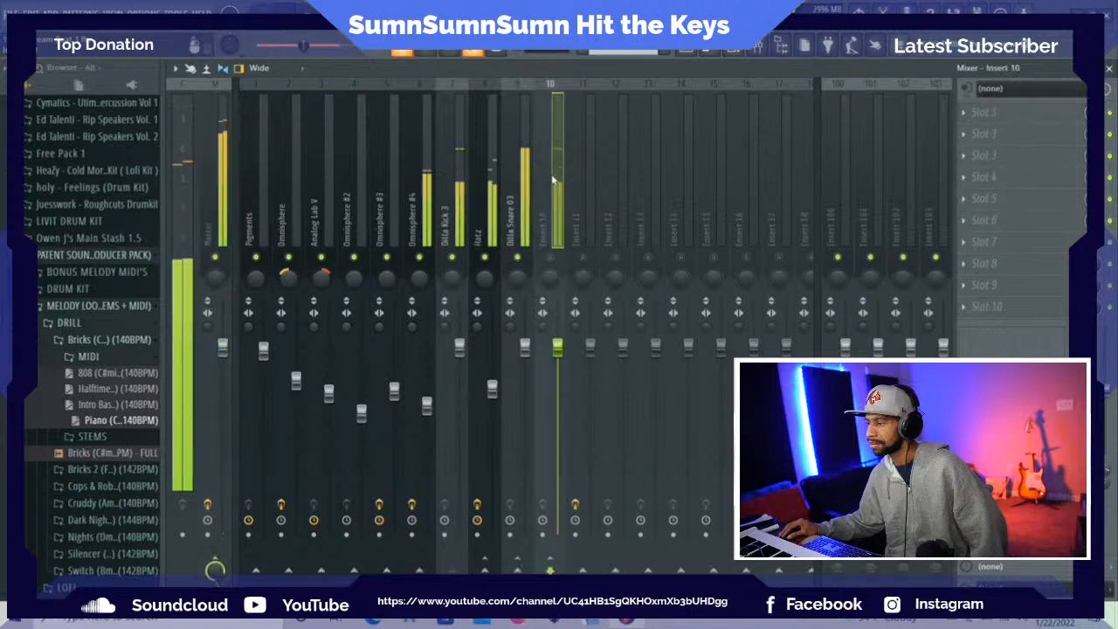
pyautogui.click(966, 112)
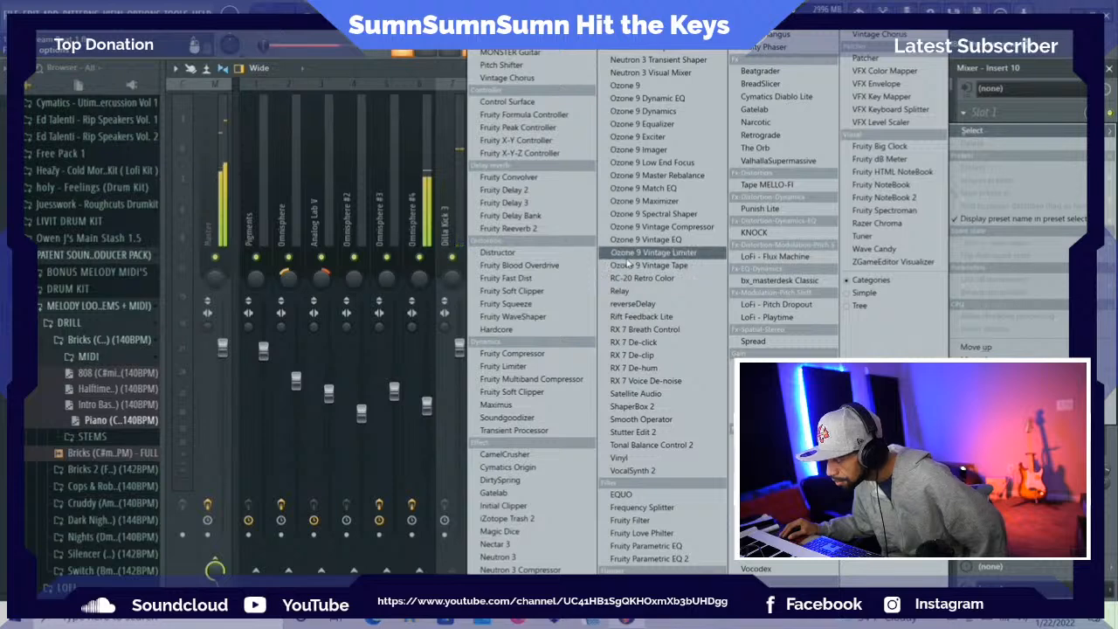
pyautogui.click(629, 253)
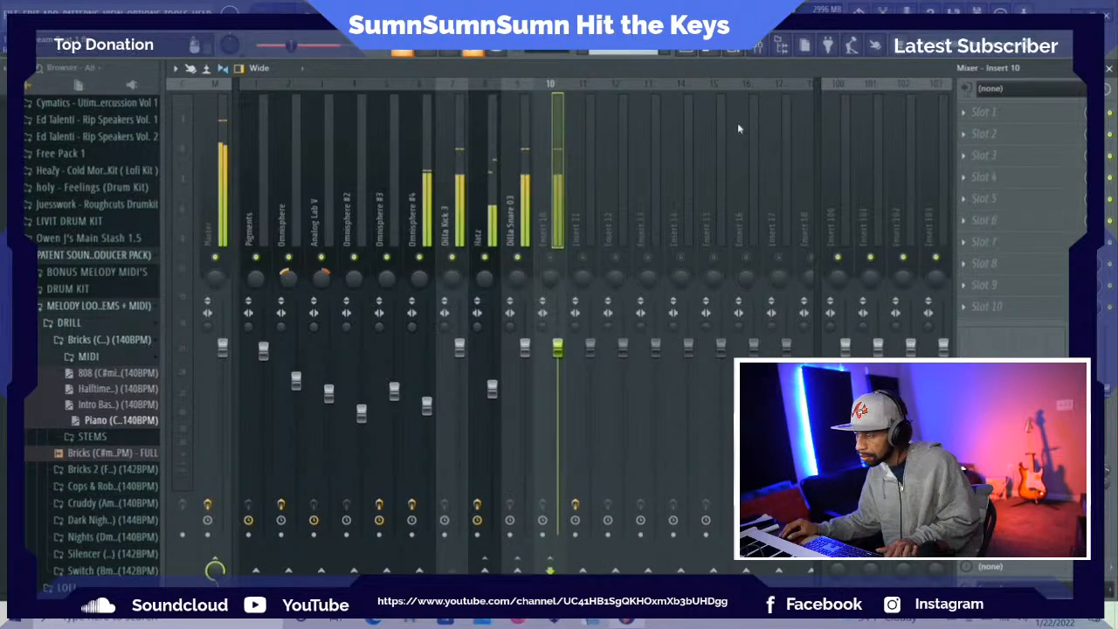
pyautogui.click(967, 116)
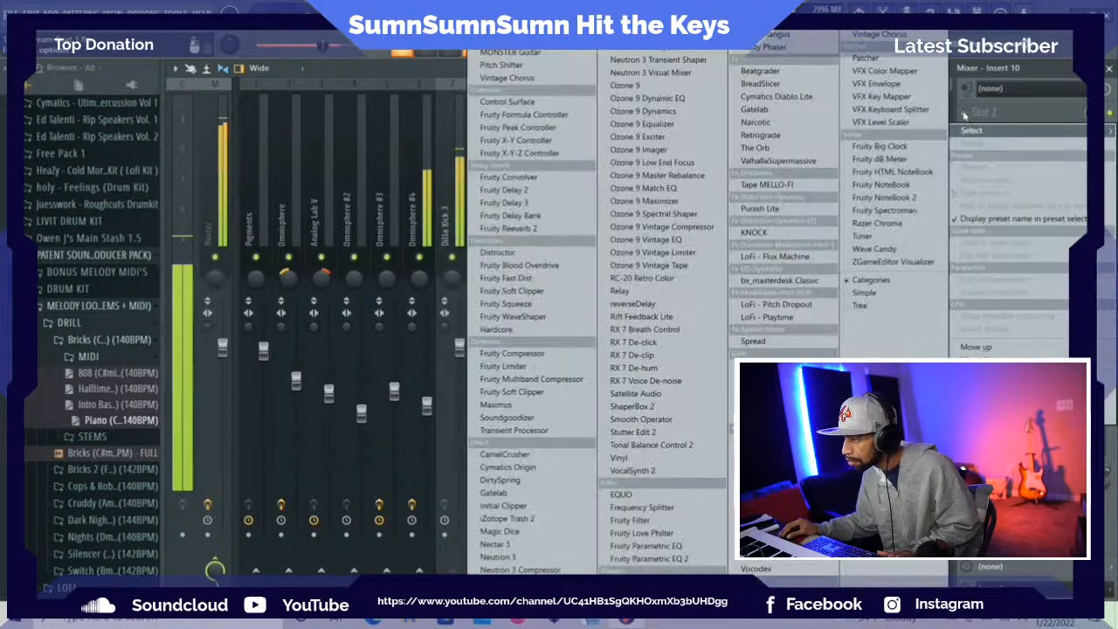
pyautogui.click(756, 231)
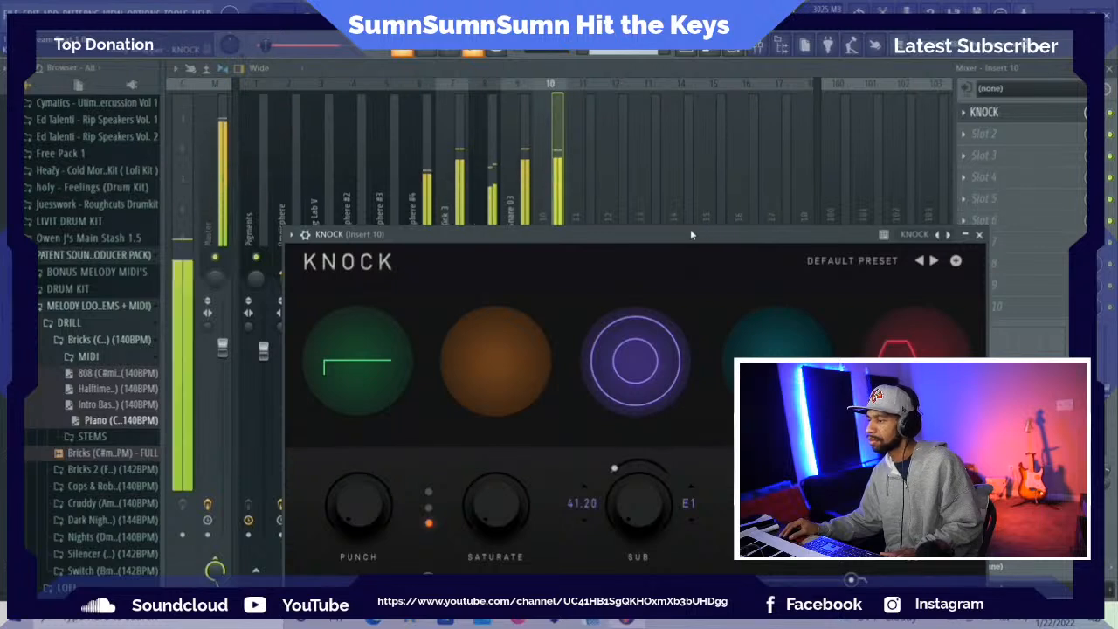
# Raise Punch and Saturate slightly in Insert 10's KNOCK, shift the small control of its red section and close the plugin
pyautogui.moveTo(690, 234); pyautogui.dragTo(682, 85)
pyautogui.moveTo(347, 354); pyautogui.dragTo(346, 334)
pyautogui.moveTo(487, 357); pyautogui.dragTo(482, 322)
pyautogui.moveTo(915, 320); pyautogui.dragTo(901, 322)
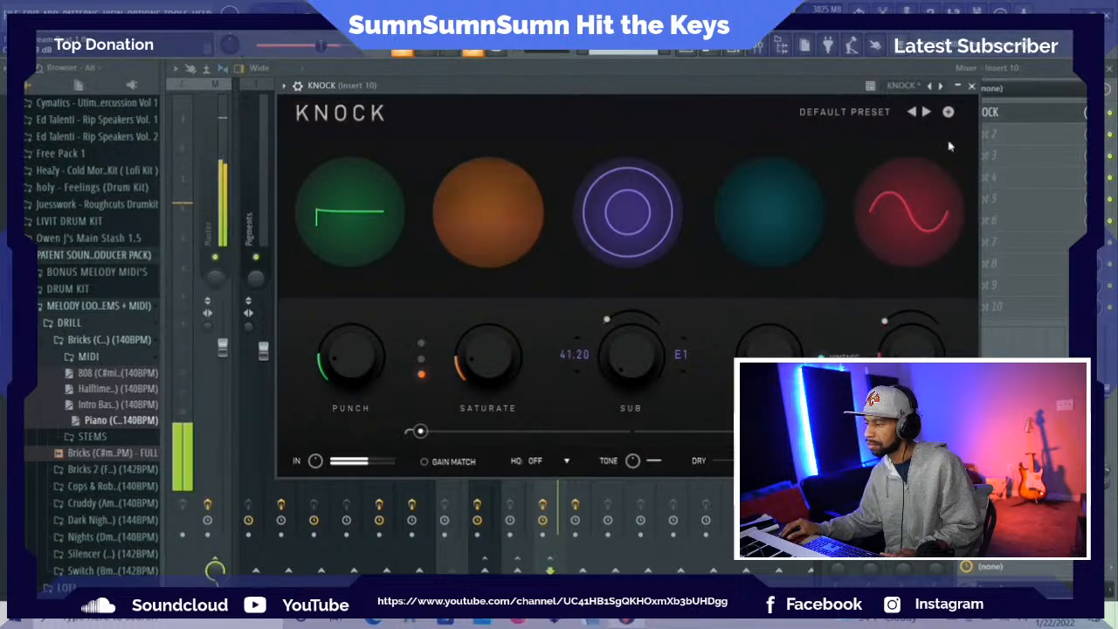
pyautogui.click(971, 85)
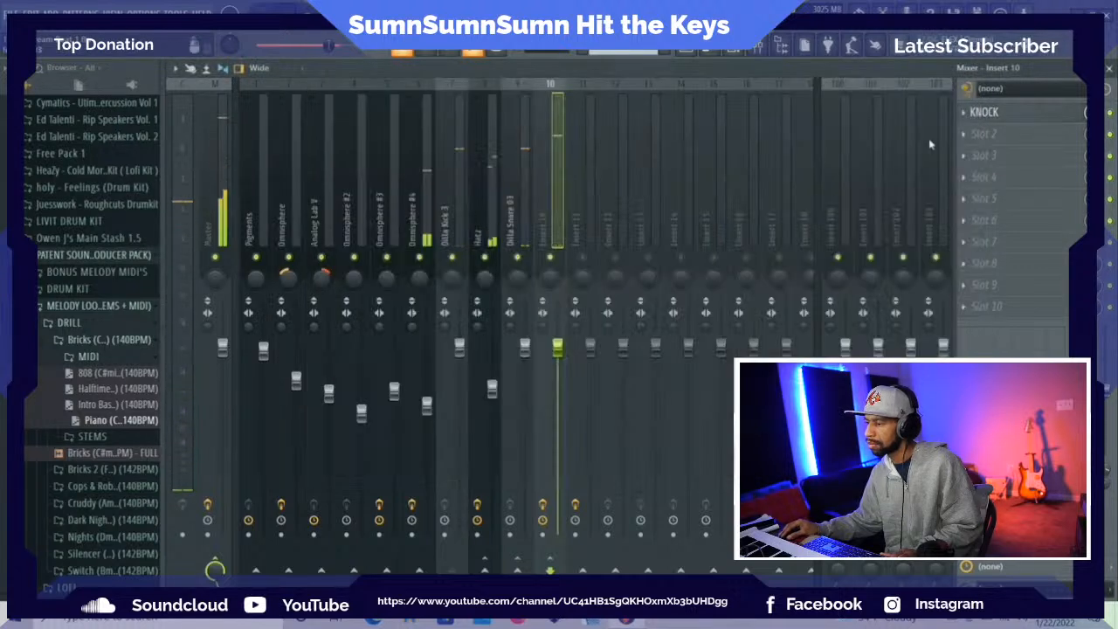
# Lower the mixer volumes of Dilla Kick 3, Hatz and Dilla Snare 03, then check the Master track
pyautogui.click(463, 350)
pyautogui.moveTo(461, 351); pyautogui.dragTo(492, 400)
pyautogui.moveTo(524, 347); pyautogui.dragTo(524, 362)
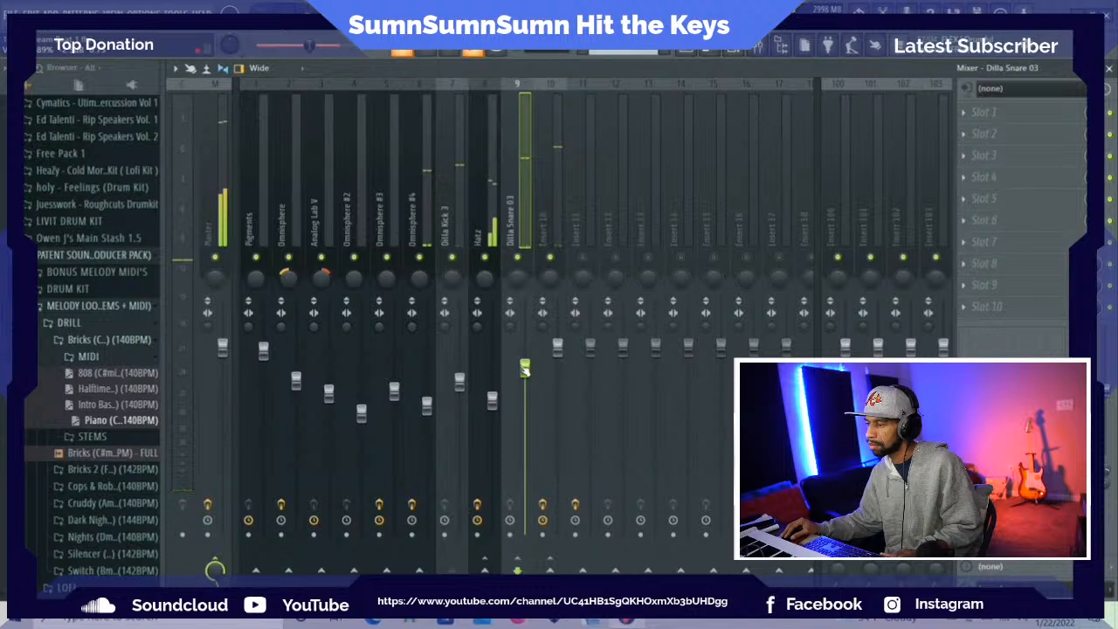
pyautogui.moveTo(525, 369); pyautogui.dragTo(525, 376)
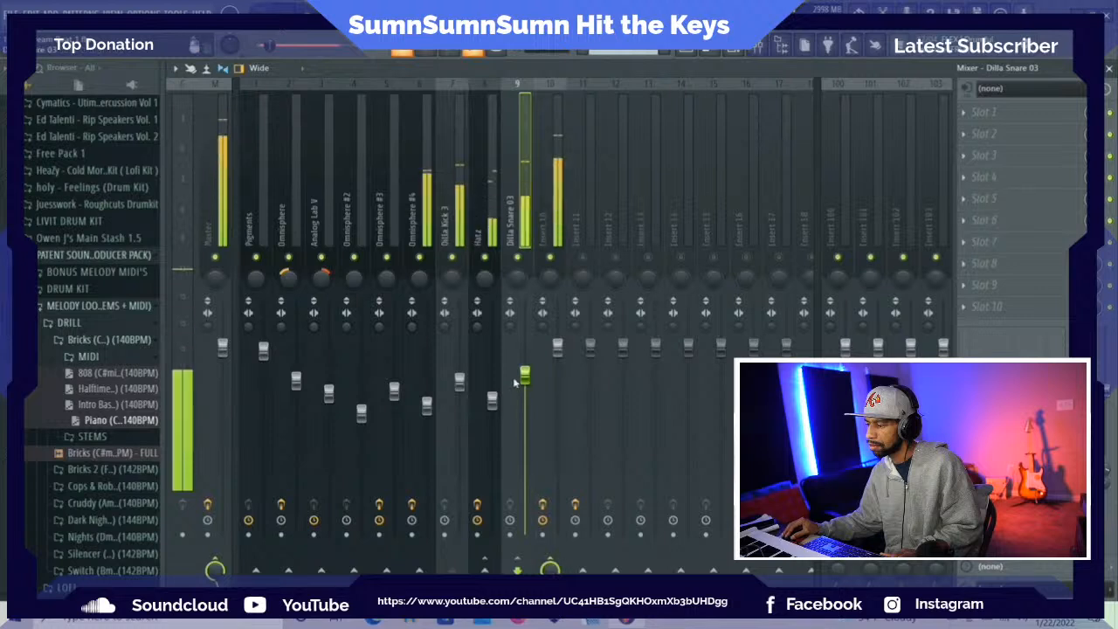
pyautogui.moveTo(525, 384); pyautogui.dragTo(527, 394)
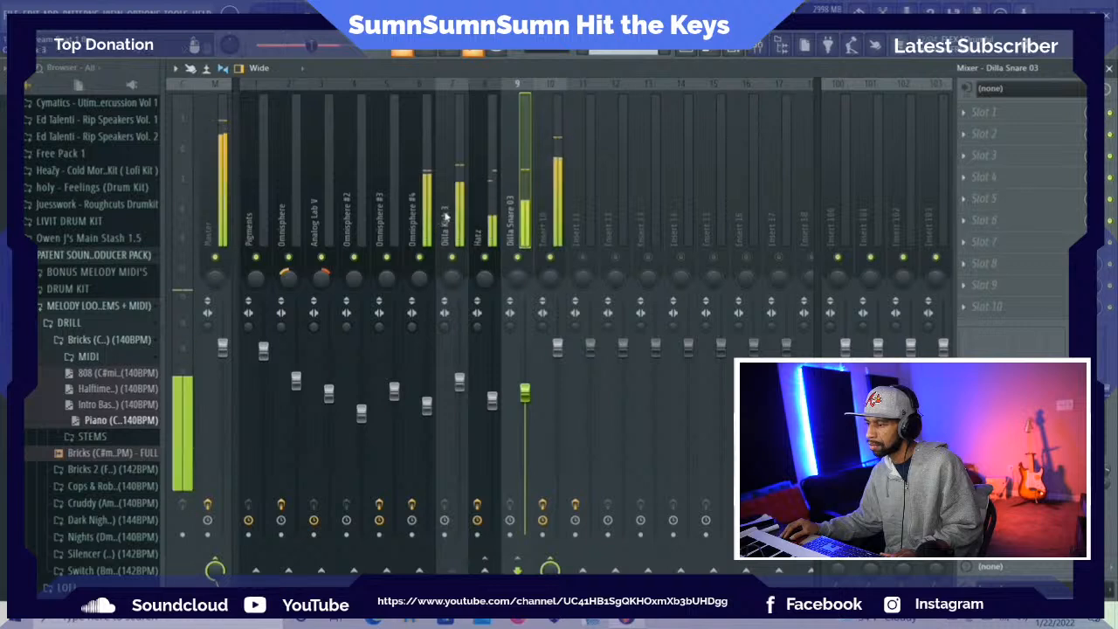
pyautogui.click(220, 203)
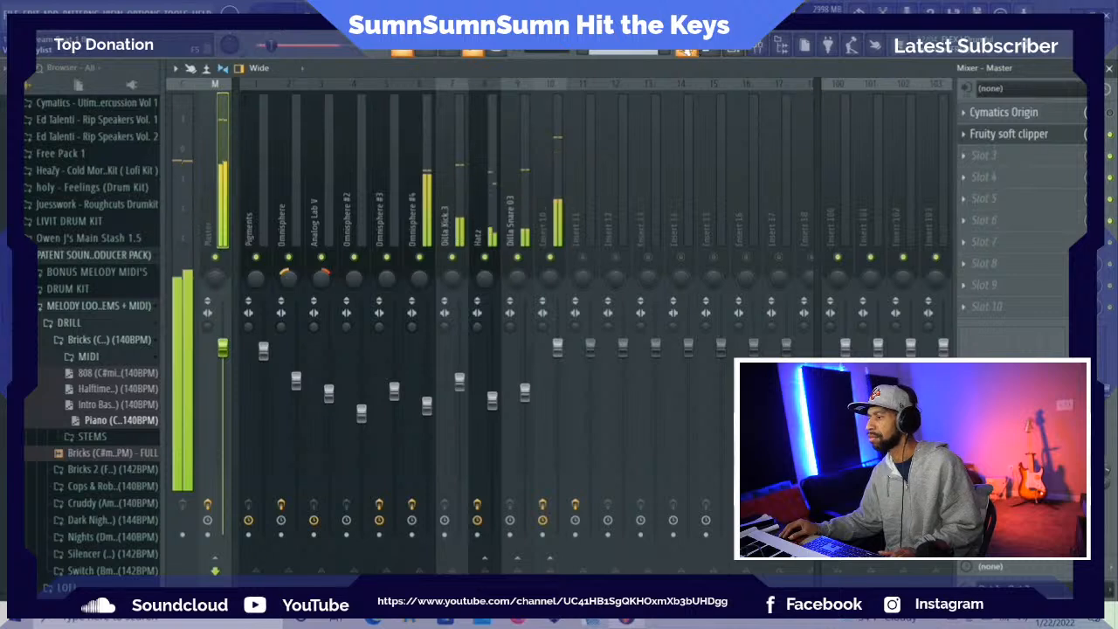
pyautogui.click(305, 26)
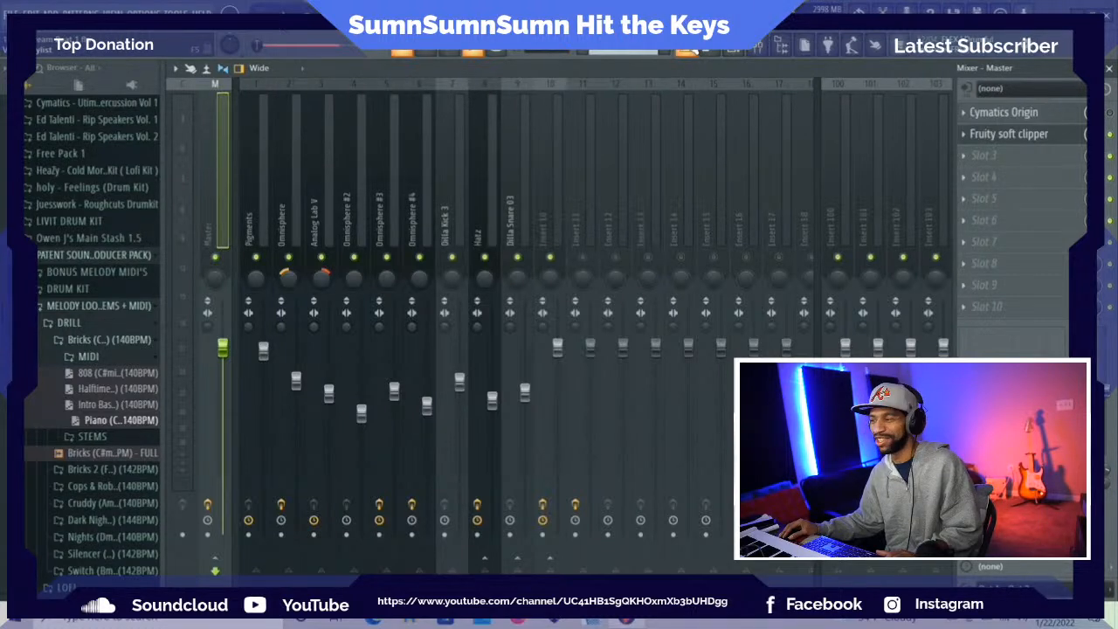
# Select all clips in the playlist's first four bars and duplicate them end to end through bar 28
pyautogui.click(686, 51)
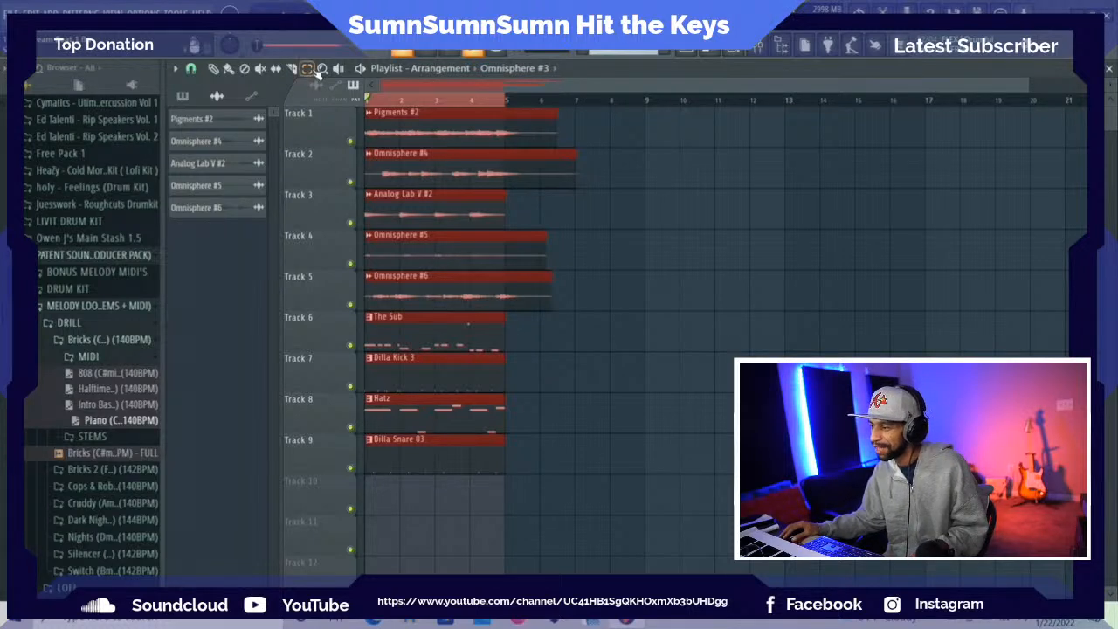
pyautogui.click(371, 112)
pyautogui.moveTo(369, 102); pyautogui.dragTo(501, 138)
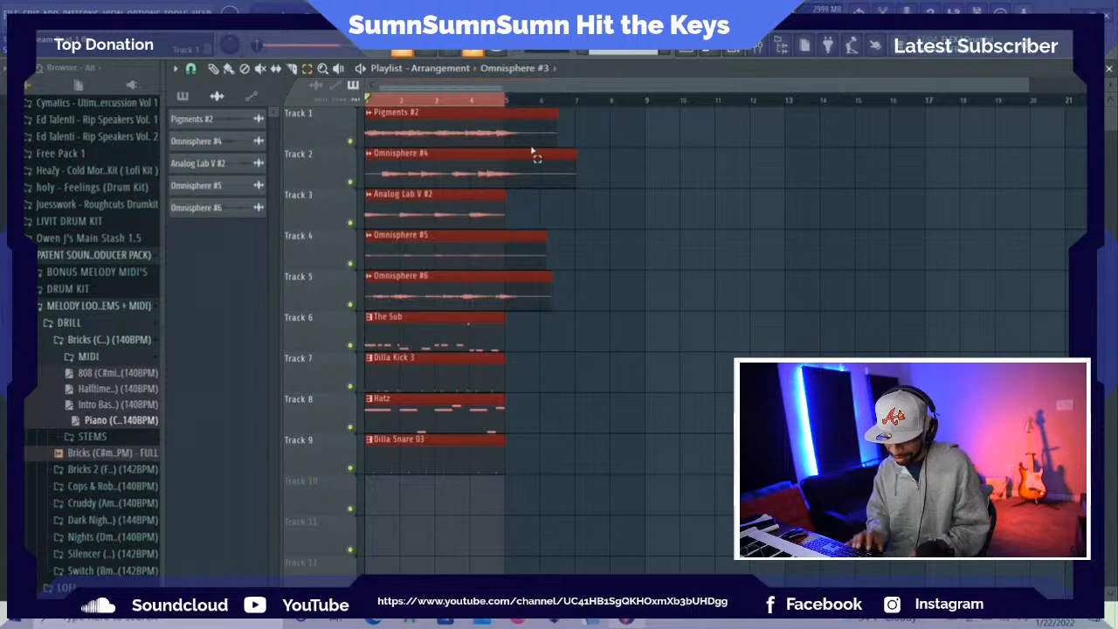
pyautogui.hotkey('ctrl', 'b')
pyautogui.hotkey('ctrl', 'b')
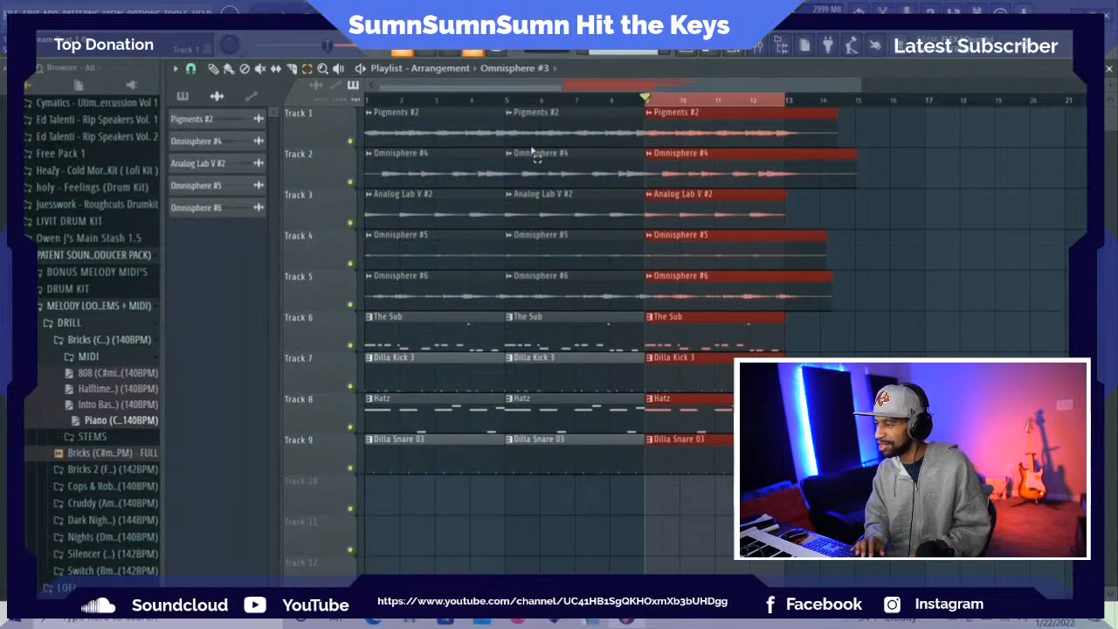
pyautogui.hotkey('ctrl', 'b')
pyautogui.hotkey('ctrl', 'b')
pyautogui.hotkey('ctrl', 'b')
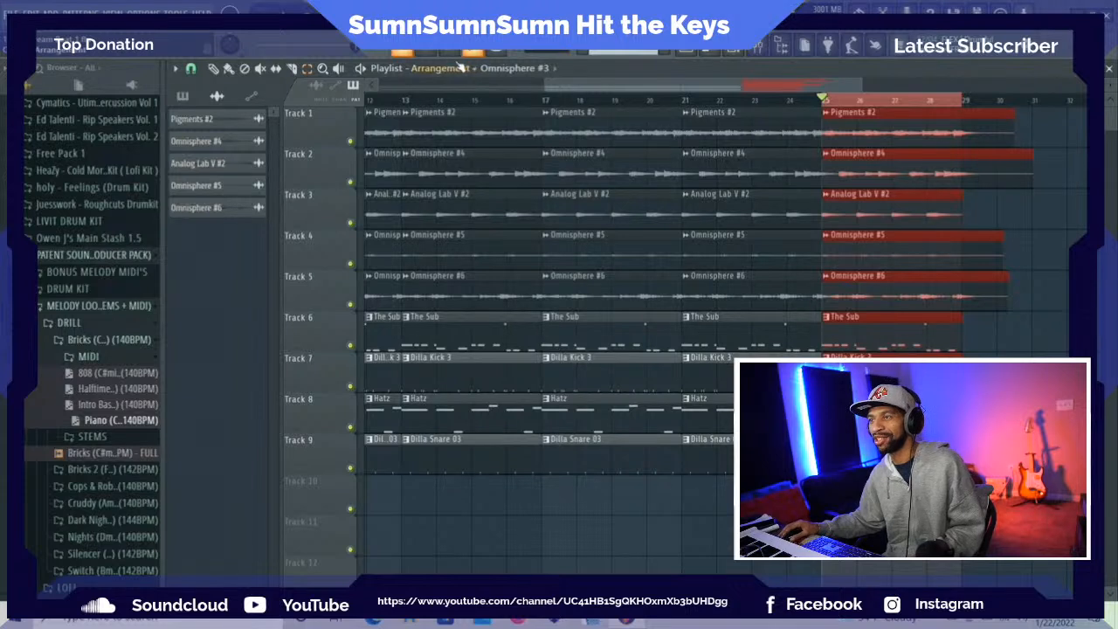
pyautogui.keyDown('ctrl'); pyautogui.click(546, 101); pyautogui.keyUp('ctrl')
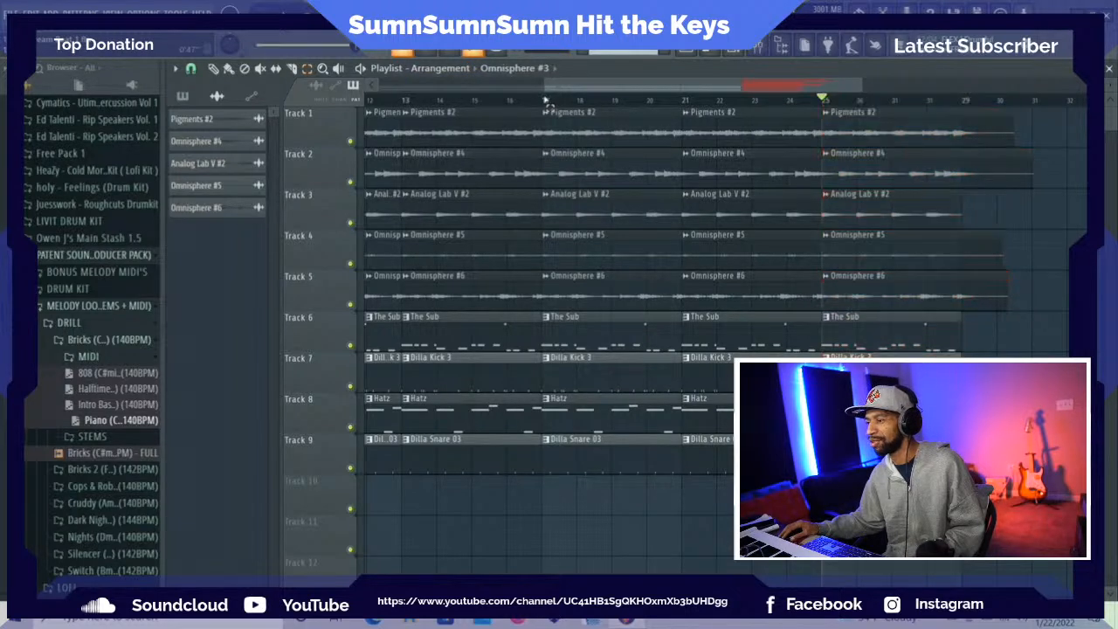
pyautogui.moveTo(568, 86); pyautogui.dragTo(400, 87)
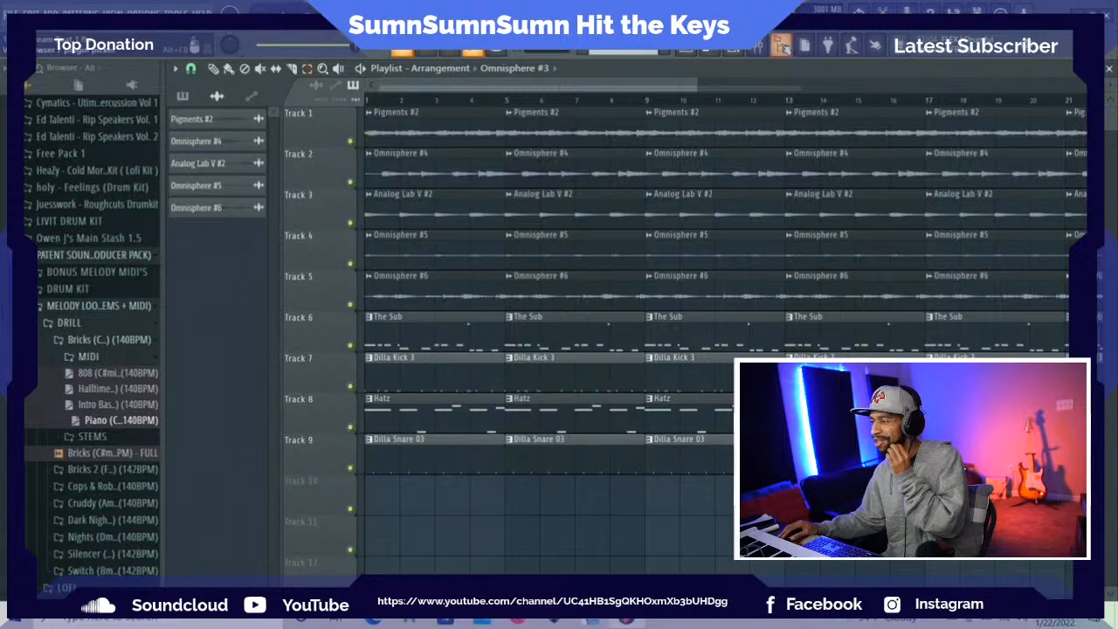
# Route the five audio clip channels in the channel rack to separate mixer tracks 12 to 16
pyautogui.click(755, 49)
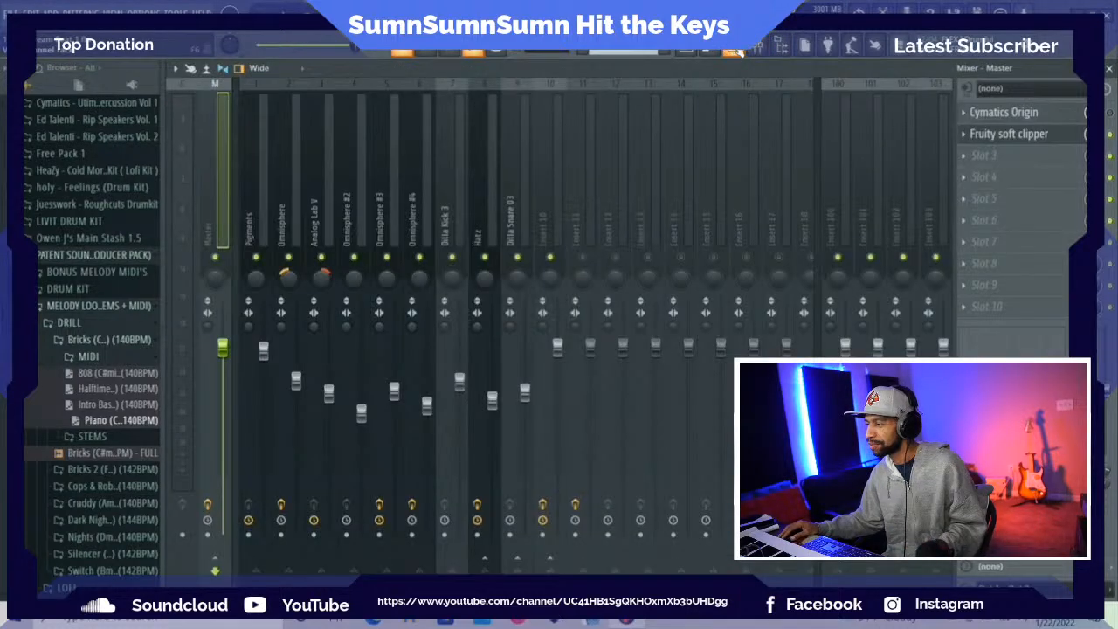
pyautogui.click(733, 51)
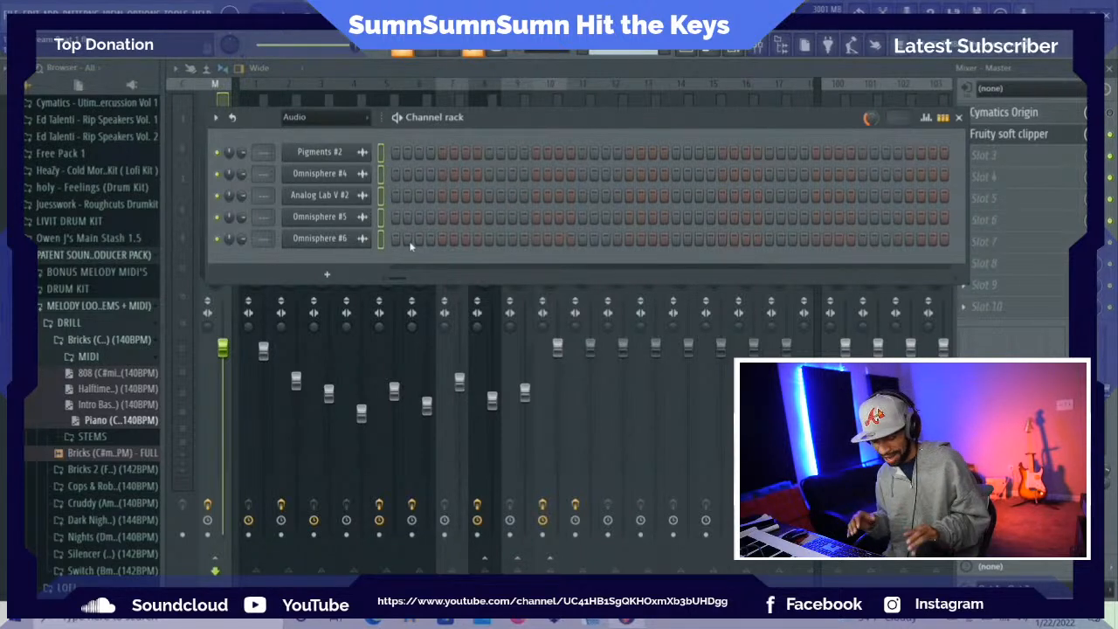
pyautogui.hotkey('ctrl', 'l')
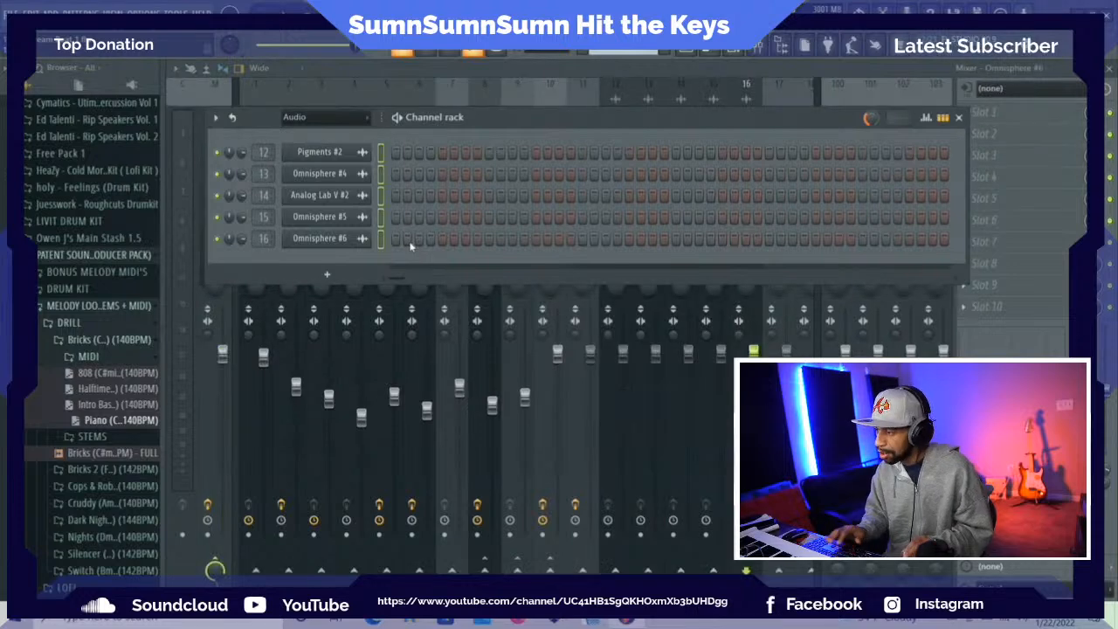
# Save the project through Save As in the Fl Studio Files folder, using a file name beginning "104th Stream Beat 1"
pyautogui.click(10, 14)
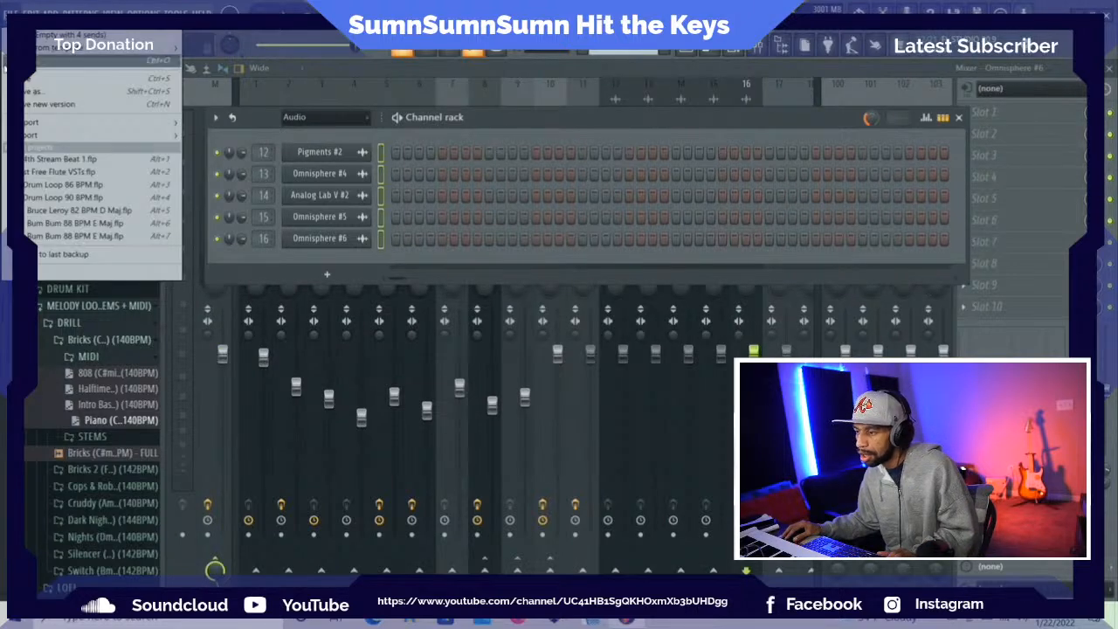
pyautogui.click(4, 90)
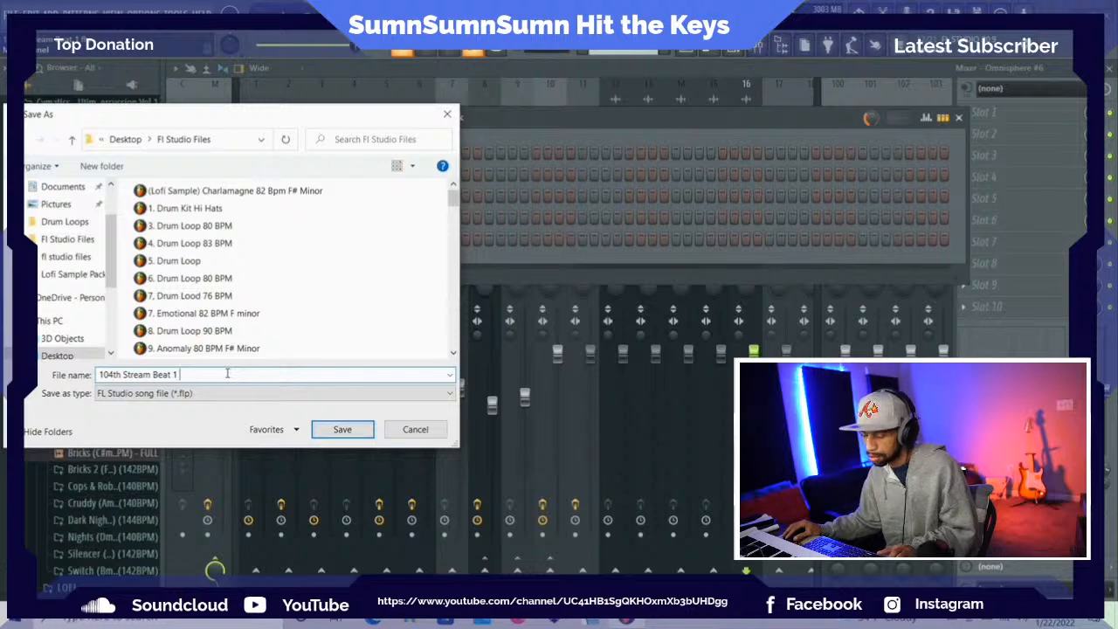
pyautogui.click(333, 429)
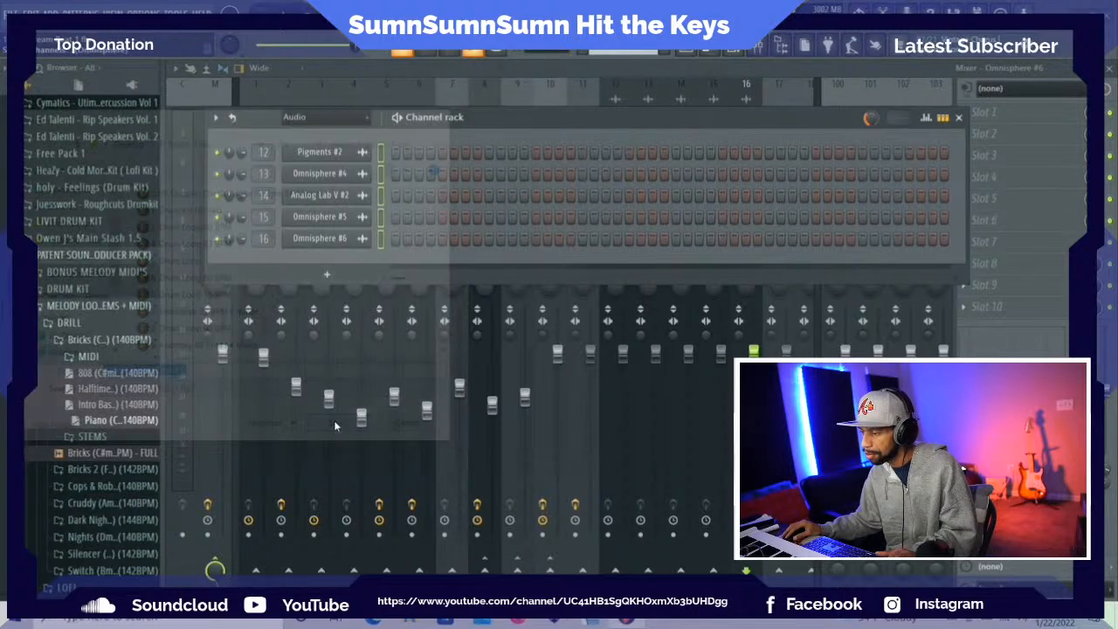
# Check the levels of the newly routed audio tracks during playback and lower Insert 10's volume slightly
pyautogui.click(689, 52)
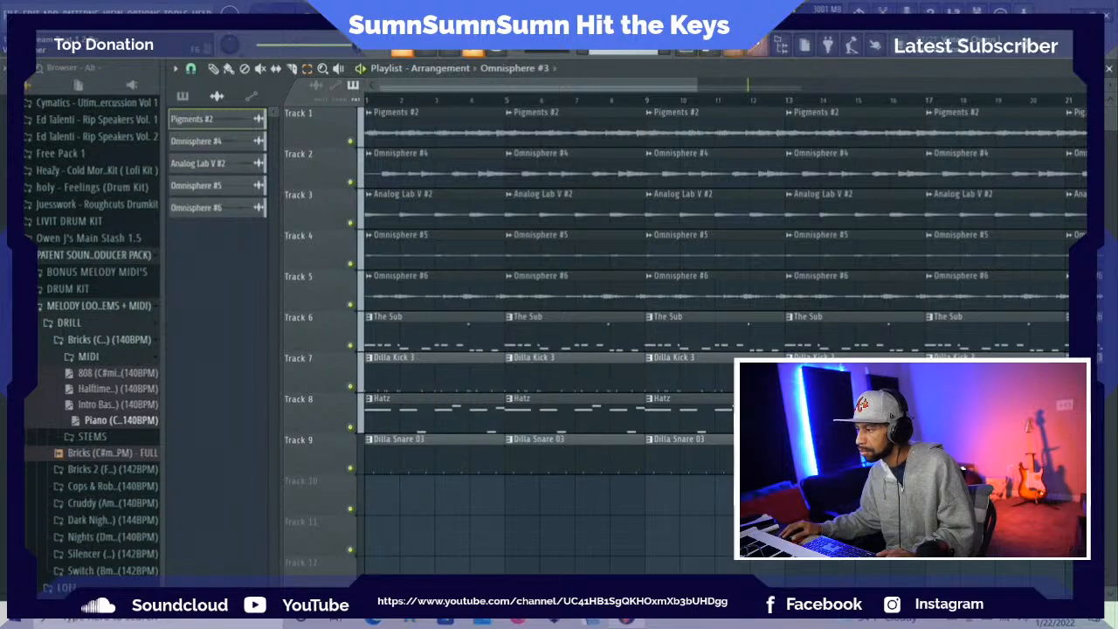
pyautogui.click(758, 46)
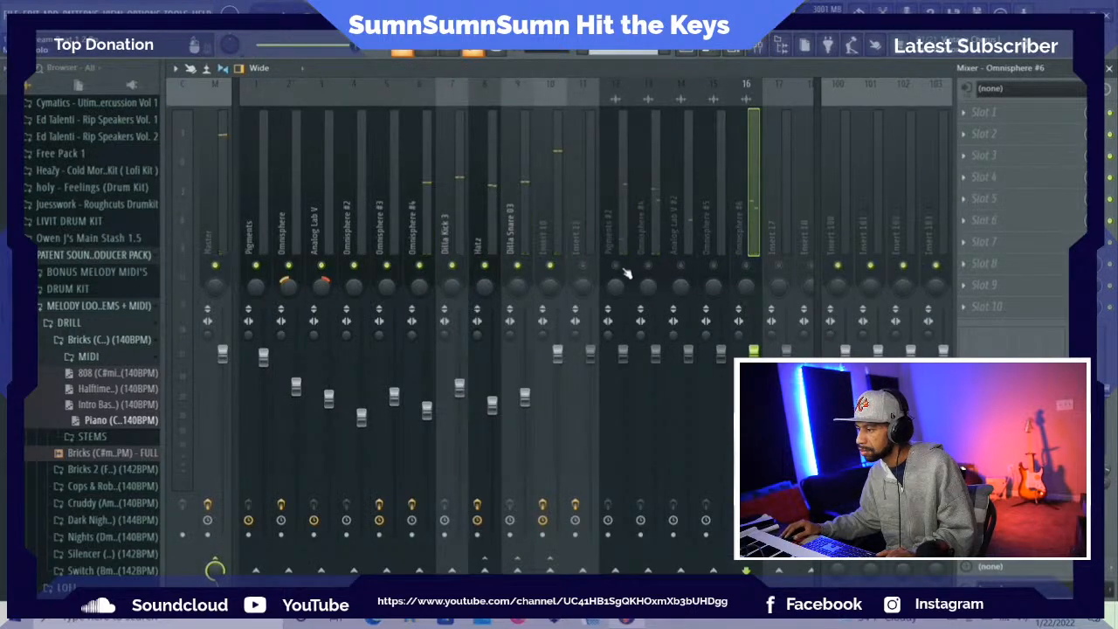
pyautogui.press('space')
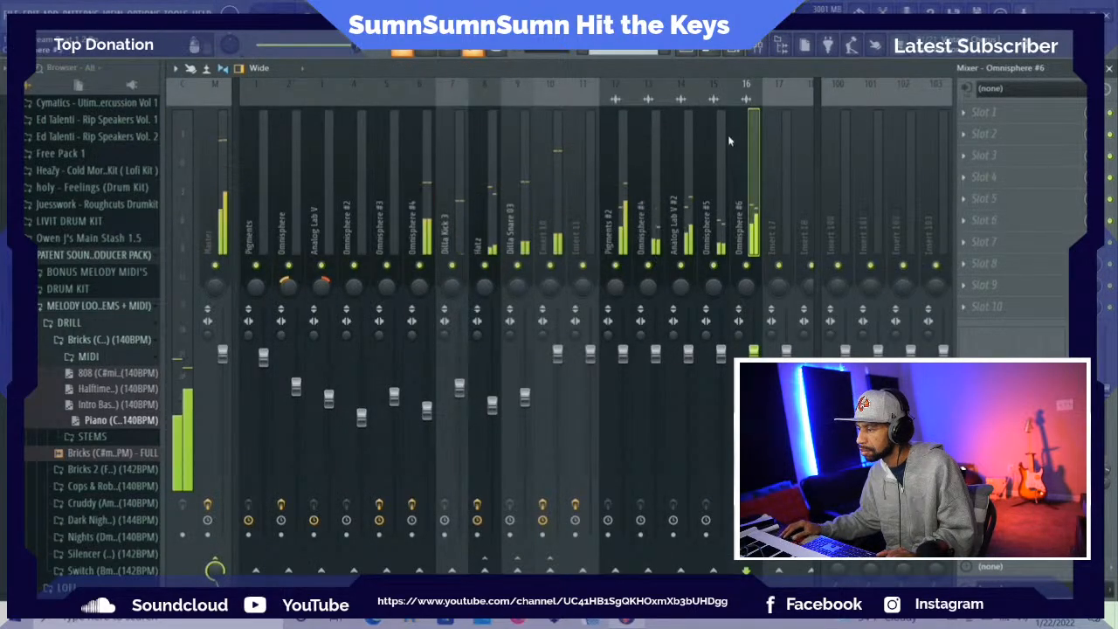
pyautogui.click(689, 52)
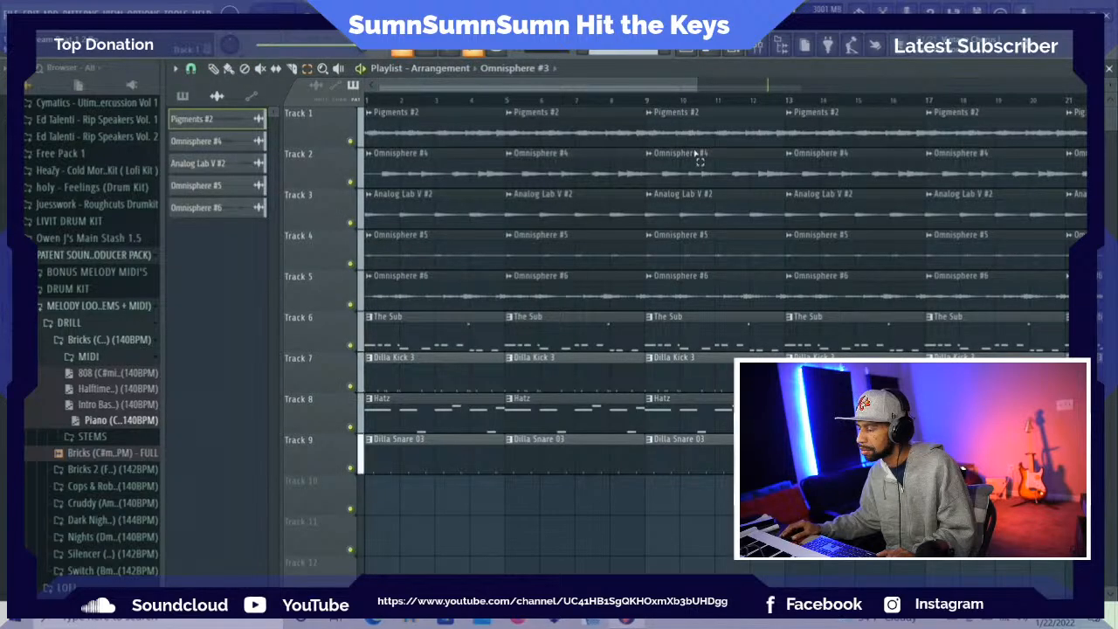
pyautogui.click(762, 52)
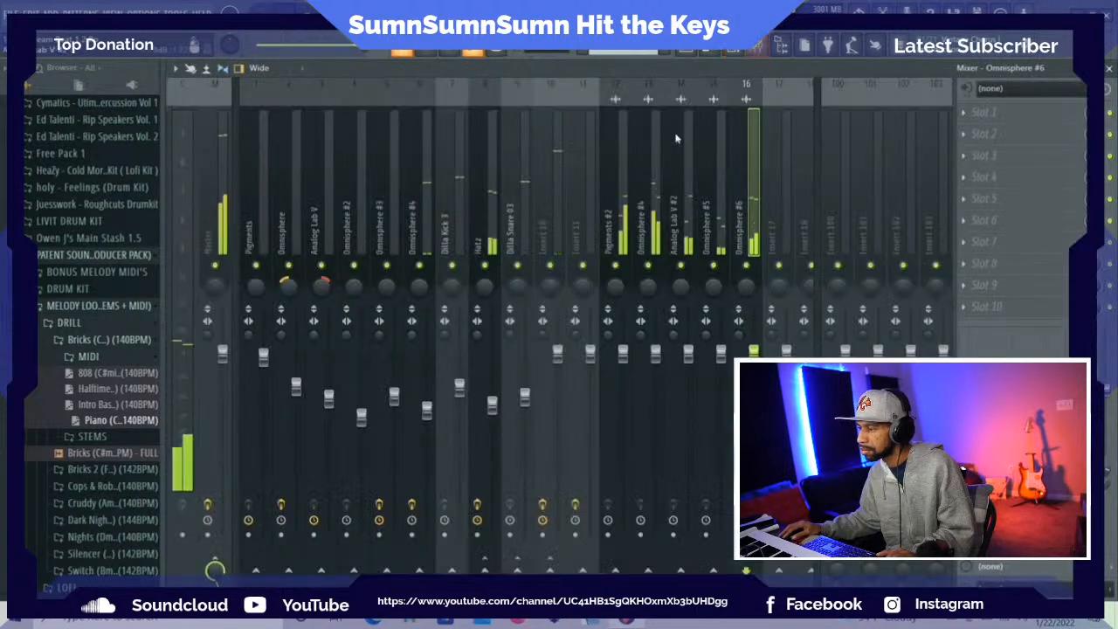
pyautogui.click(557, 356)
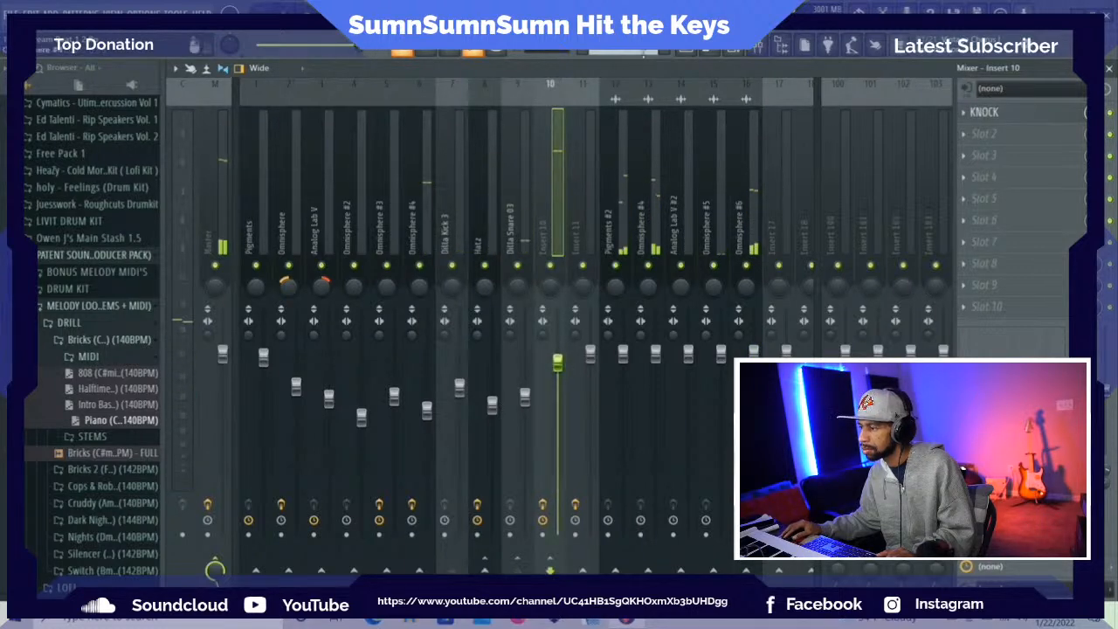
pyautogui.click(686, 52)
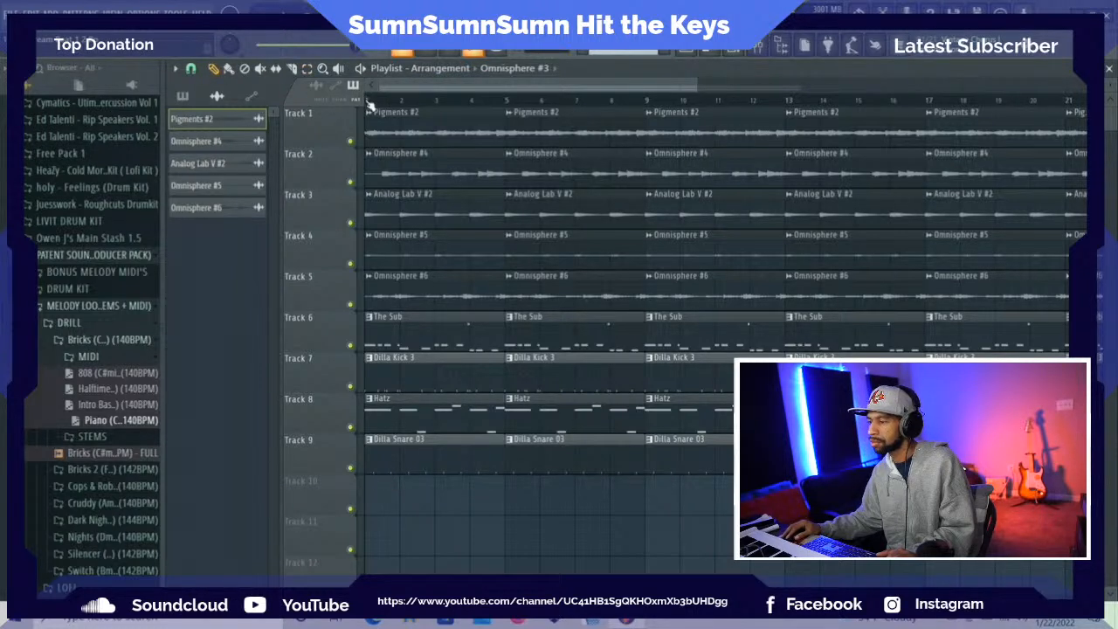
# Remove The Sub, Dilla Kick 3, Hatz and Dilla Snare 03 clips from the first four bars and play the intro
pyautogui.moveTo(405, 503); pyautogui.dragTo(415, 349)
pyautogui.press('space')
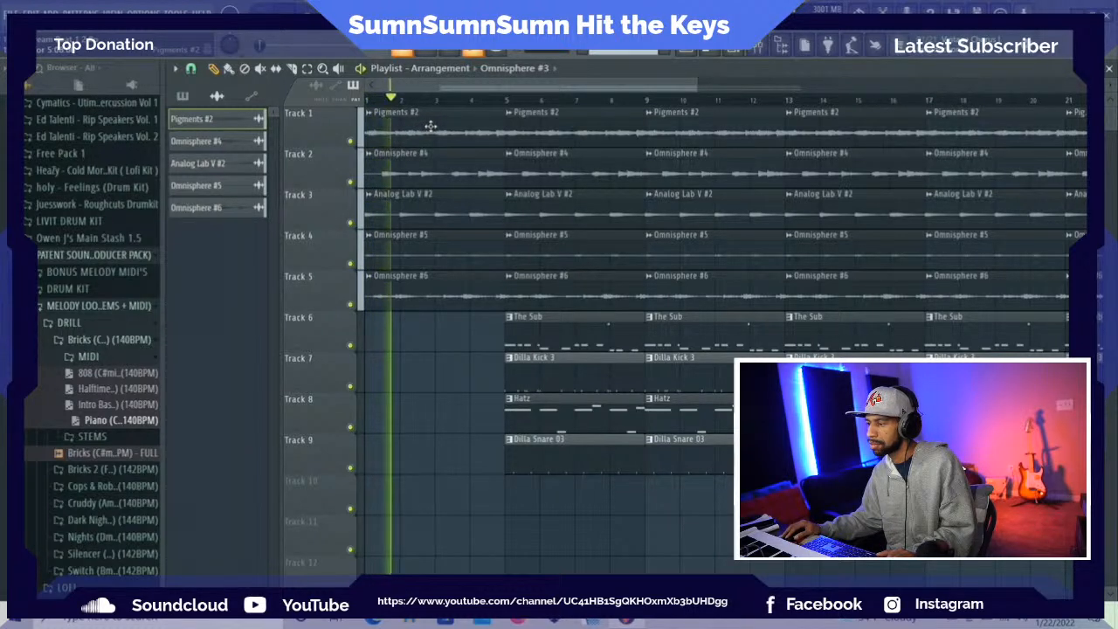
pyautogui.press('space')
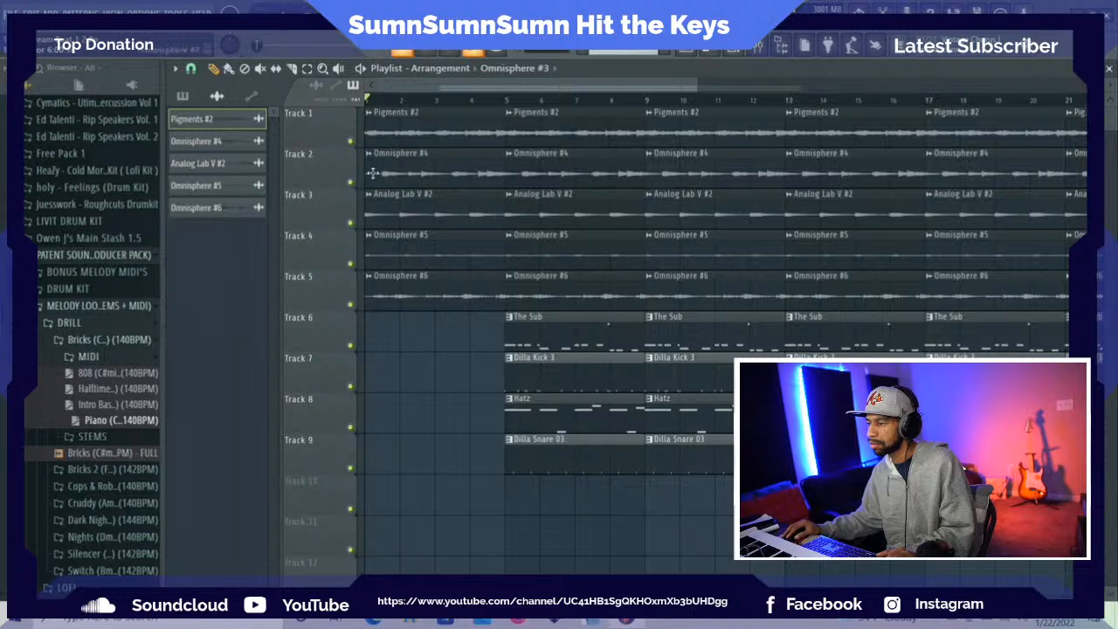
# Solo track 1 in the playlist and audition it together with track 2, and with track 3 instead
pyautogui.keyDown('ctrl'); pyautogui.click(351, 146); pyautogui.keyUp('ctrl')
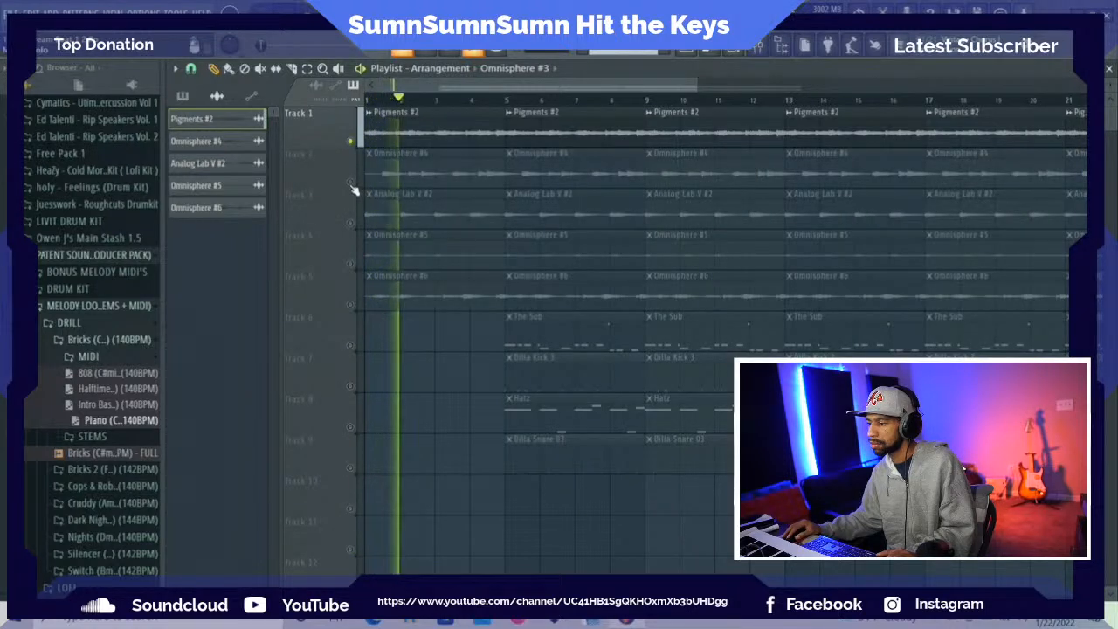
pyautogui.click(350, 183)
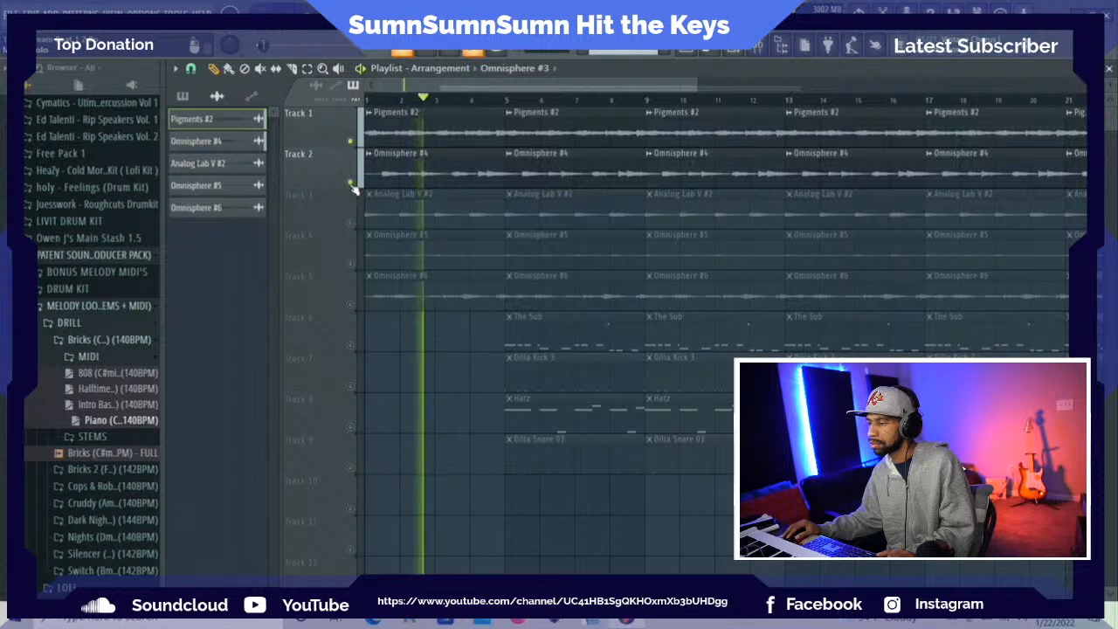
pyautogui.click(351, 183)
pyautogui.click(350, 223)
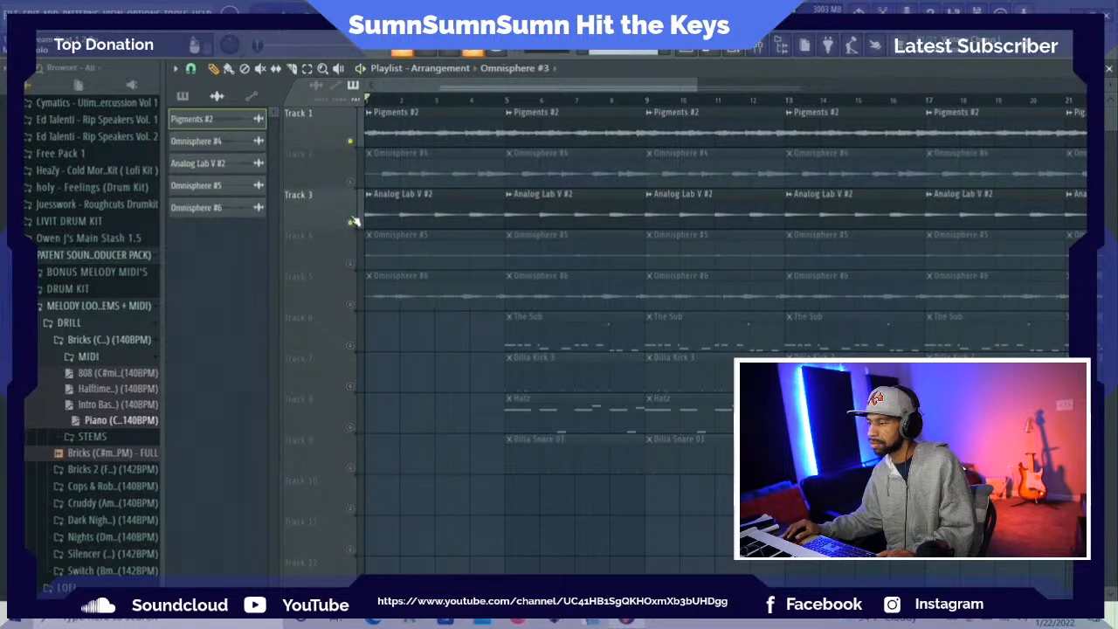
# Delete the first Omnisphere #5 and Omnisphere #6 clips and trim the first Omnisphere #4 clip to start at bar 3
pyautogui.rightClick(424, 259)
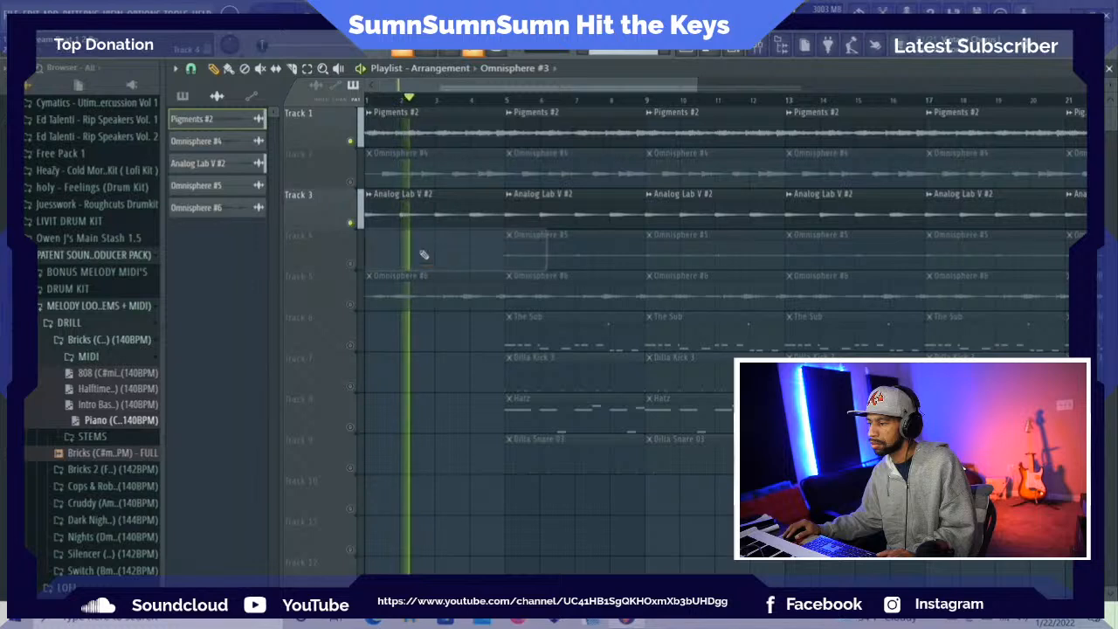
pyautogui.rightClick(411, 287)
pyautogui.press('space')
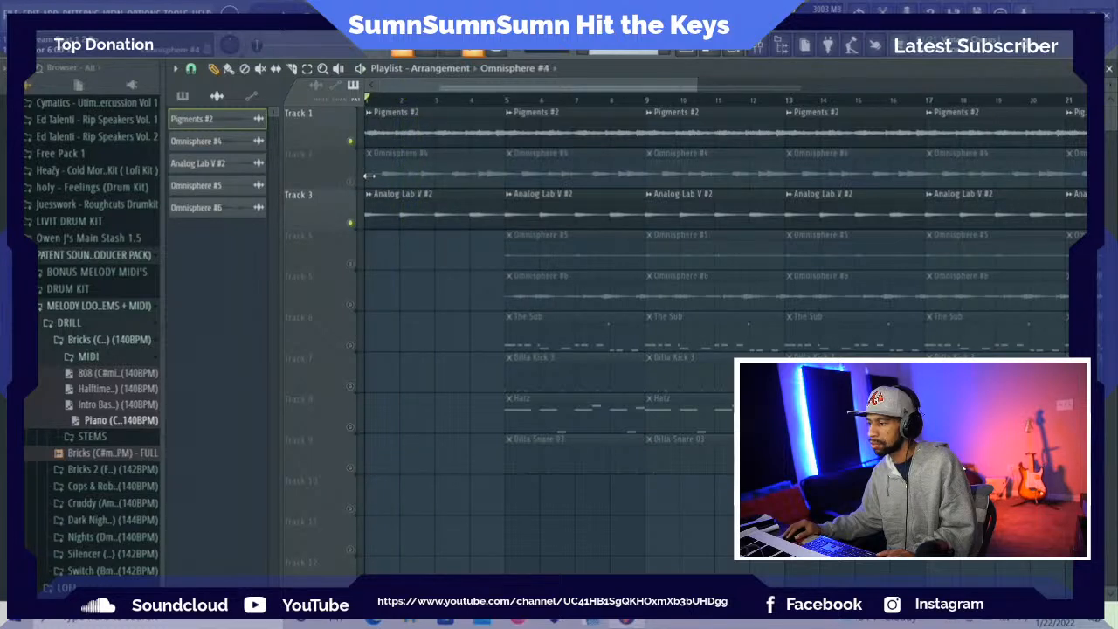
pyautogui.press('space')
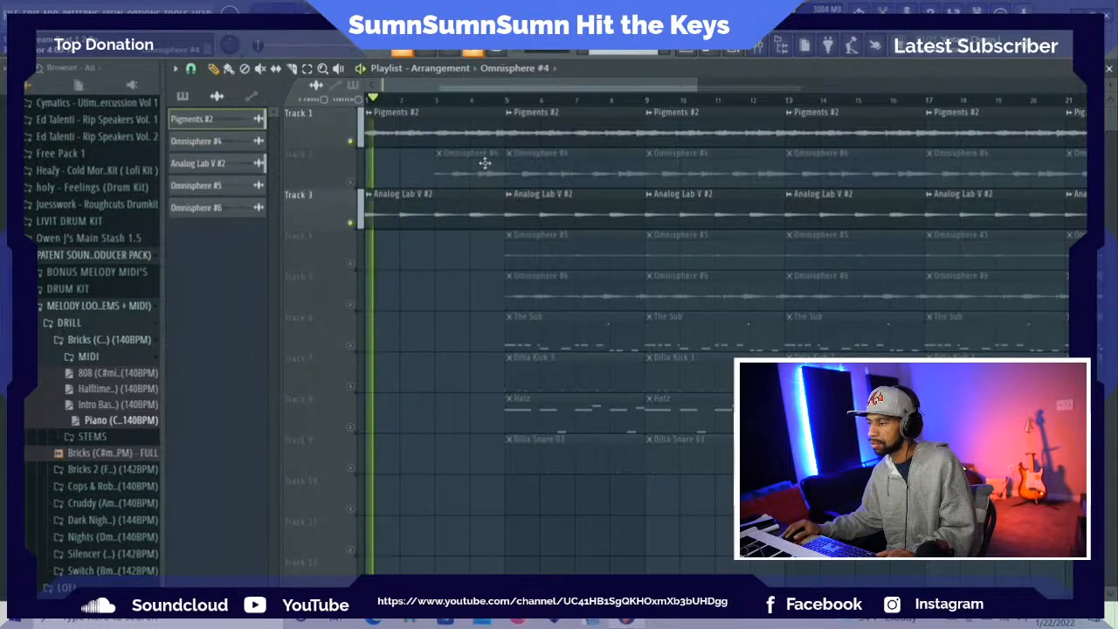
# Unmute track 2 and bring all the remaining playlist tracks back into playback
pyautogui.click(350, 182)
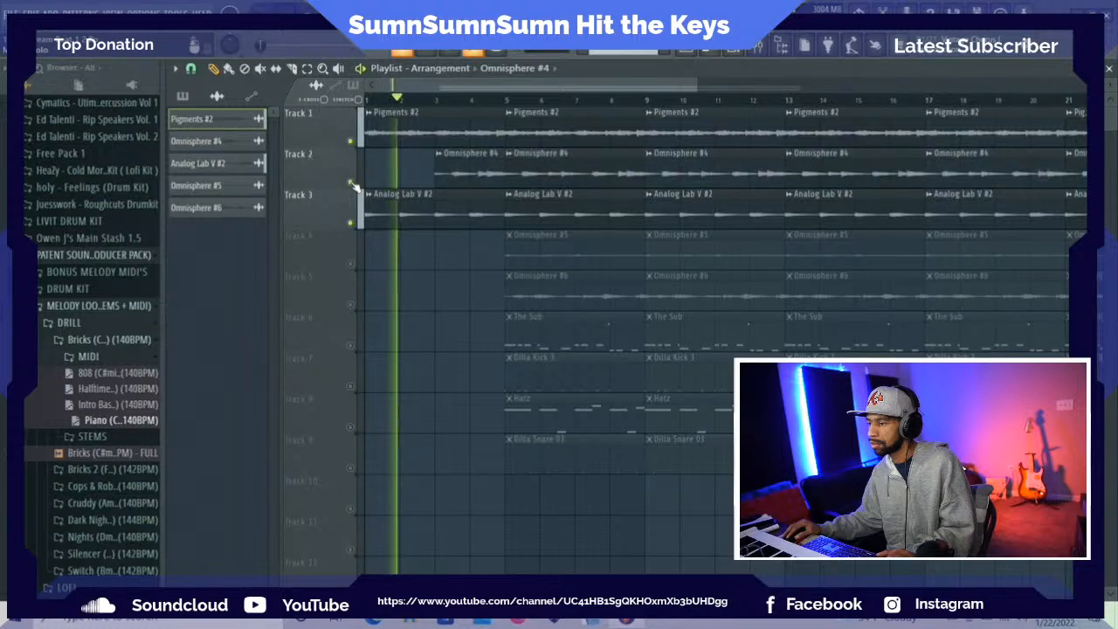
pyautogui.rightClick(351, 265)
pyautogui.rightClick(351, 265)
# Trim the Hatz clips at bars 9 and 13 to start at bars 11 and 15, and the bar 13 Dilla Kick 3 clip at bar 15
pyautogui.moveTo(489, 89); pyautogui.dragTo(550, 90)
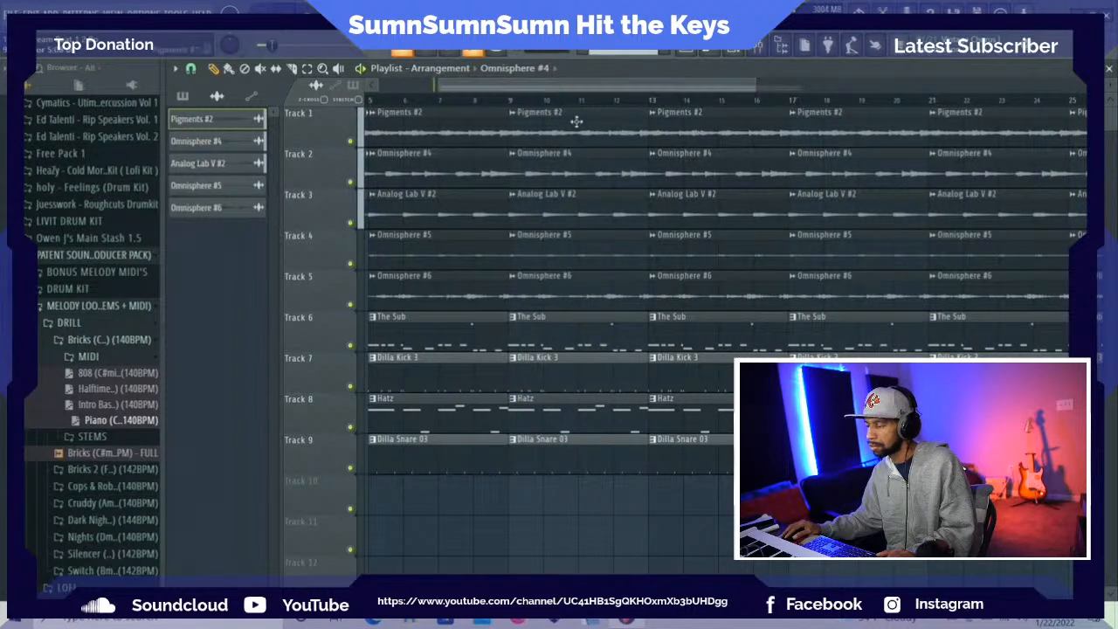
pyautogui.moveTo(649, 422); pyautogui.dragTo(718, 423)
pyautogui.moveTo(513, 416); pyautogui.dragTo(582, 421)
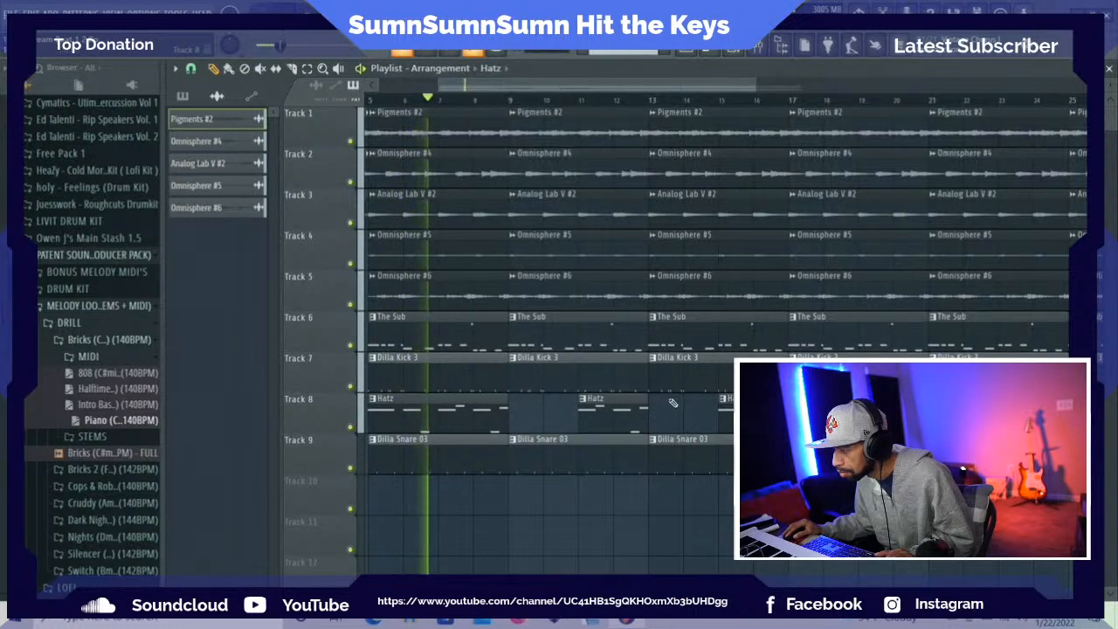
pyautogui.moveTo(650, 377); pyautogui.dragTo(719, 378)
# Delete The Sub, Omnisphere #4, Analog Lab V #2 and Omnisphere #6 clips at bar 13, and start that section's Dilla Snare 03 clip at bar 15
pyautogui.rightClick(710, 338)
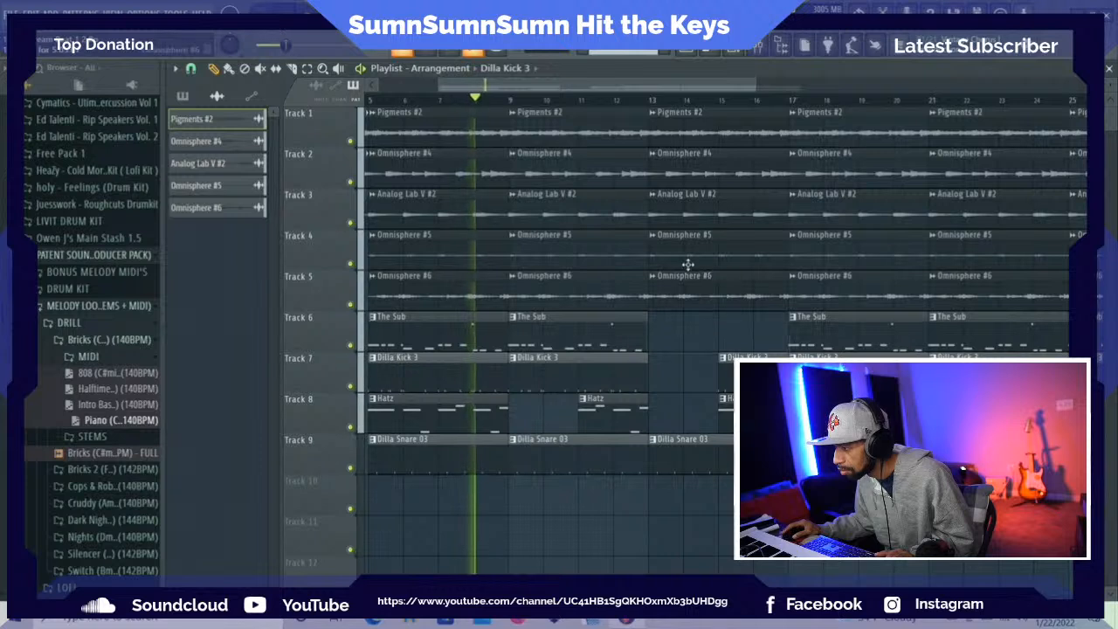
pyautogui.rightClick(729, 171)
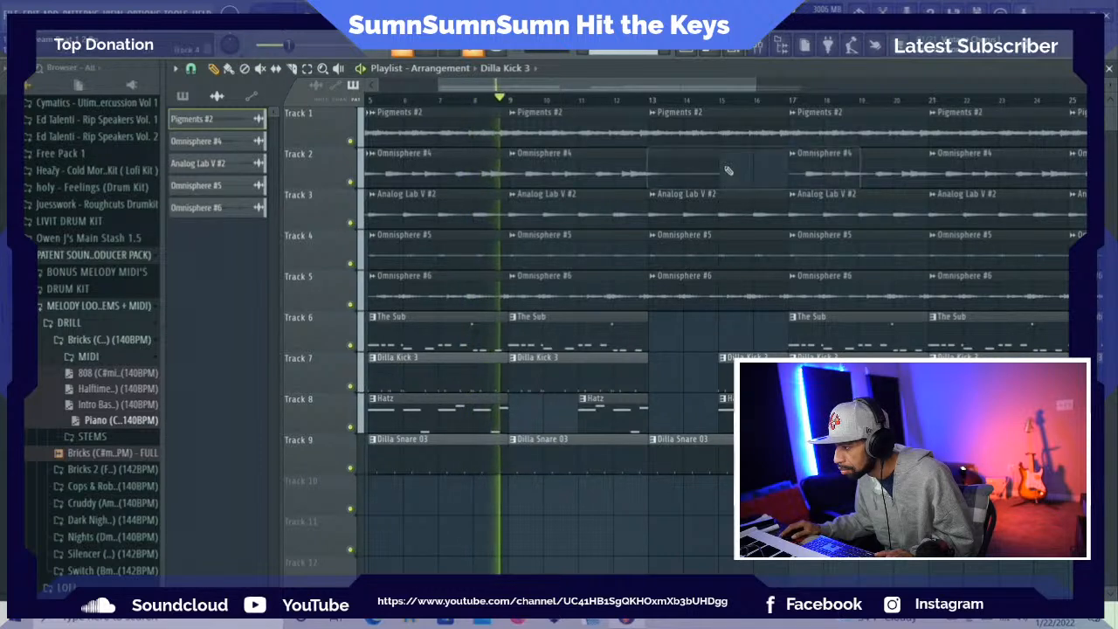
pyautogui.rightClick(716, 210)
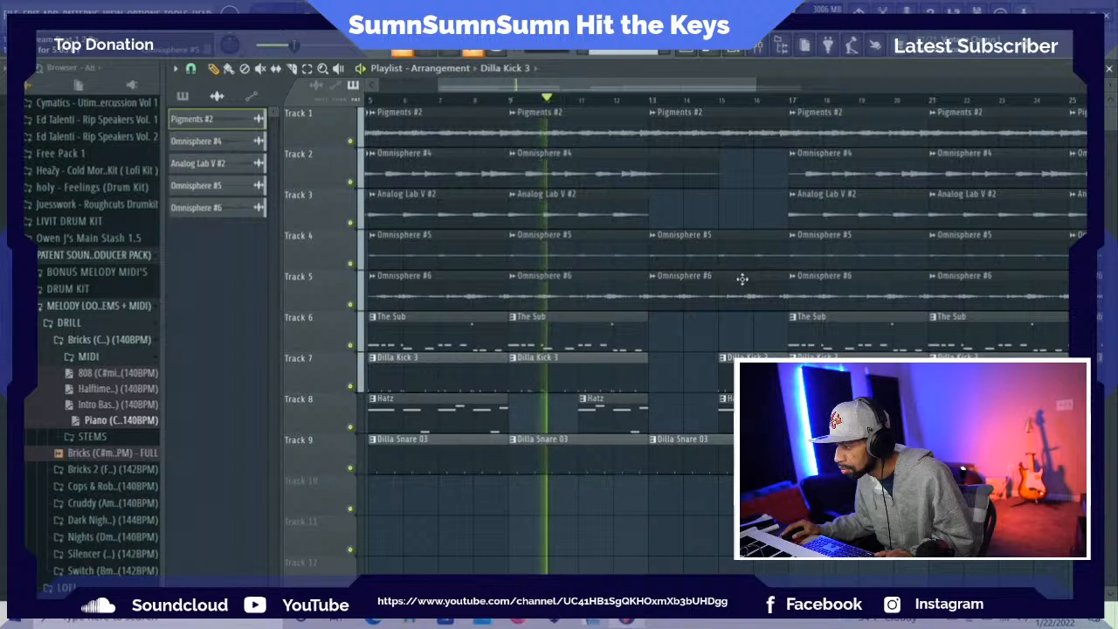
pyautogui.rightClick(725, 299)
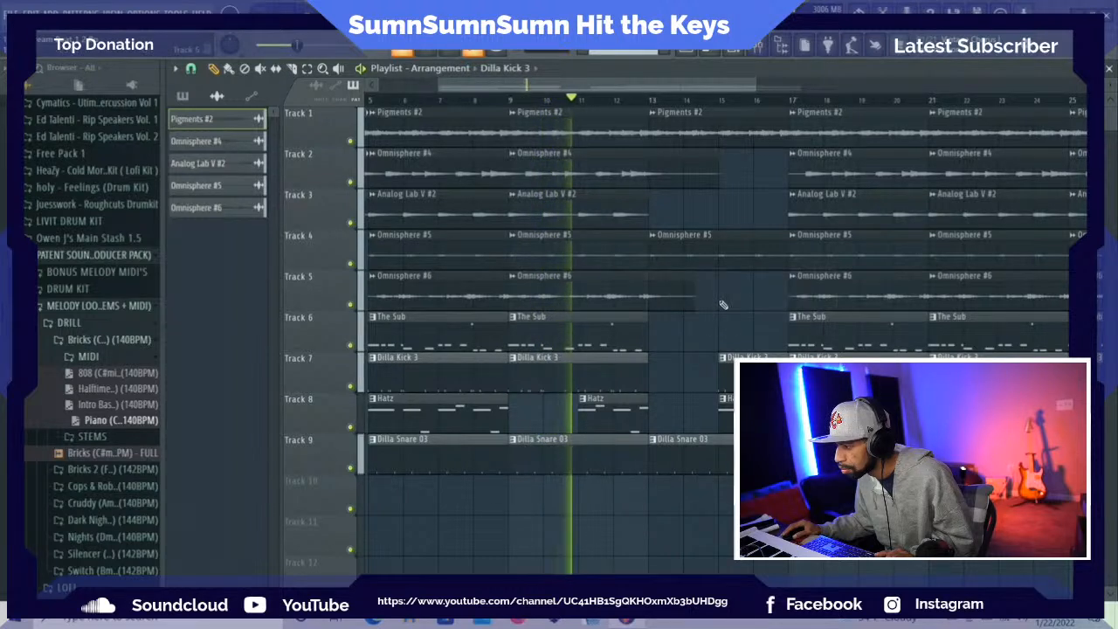
pyautogui.moveTo(647, 462); pyautogui.dragTo(710, 457)
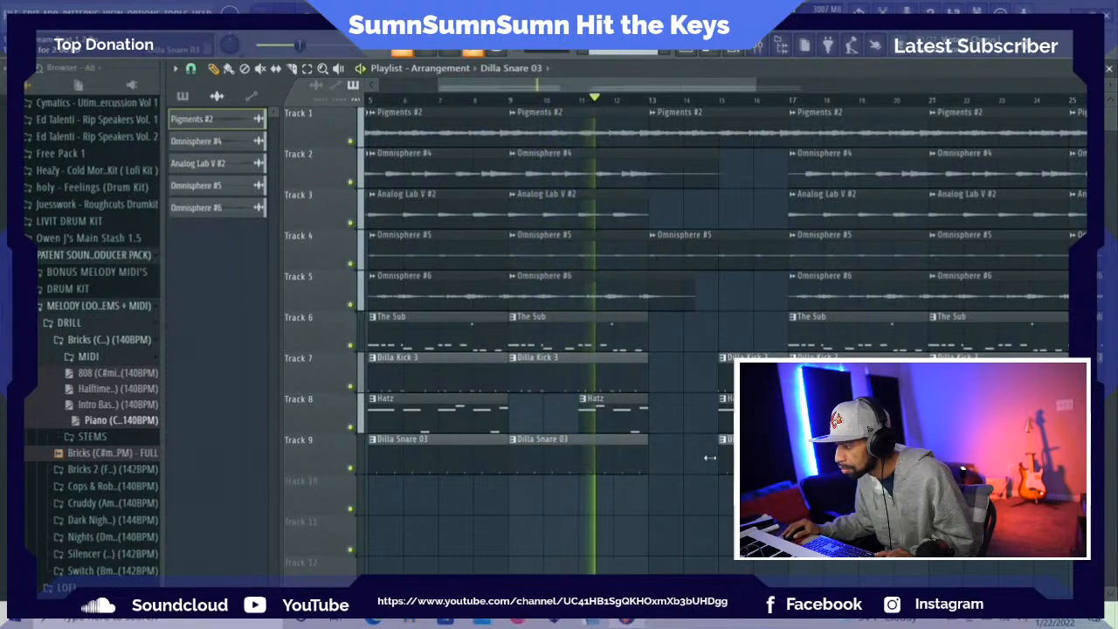
# Delete the Pigments #2, Omnisphere #5 and Omnisphere #6 clips that start at bar 17
pyautogui.moveTo(660, 89); pyautogui.dragTo(738, 92)
pyautogui.rightClick(704, 131)
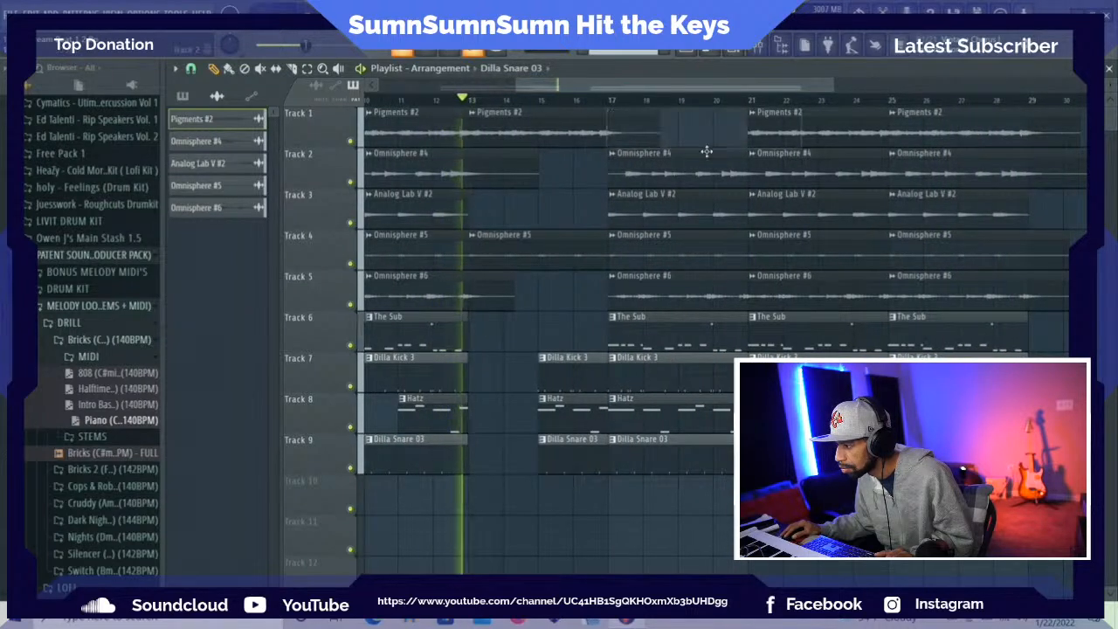
pyautogui.rightClick(691, 255)
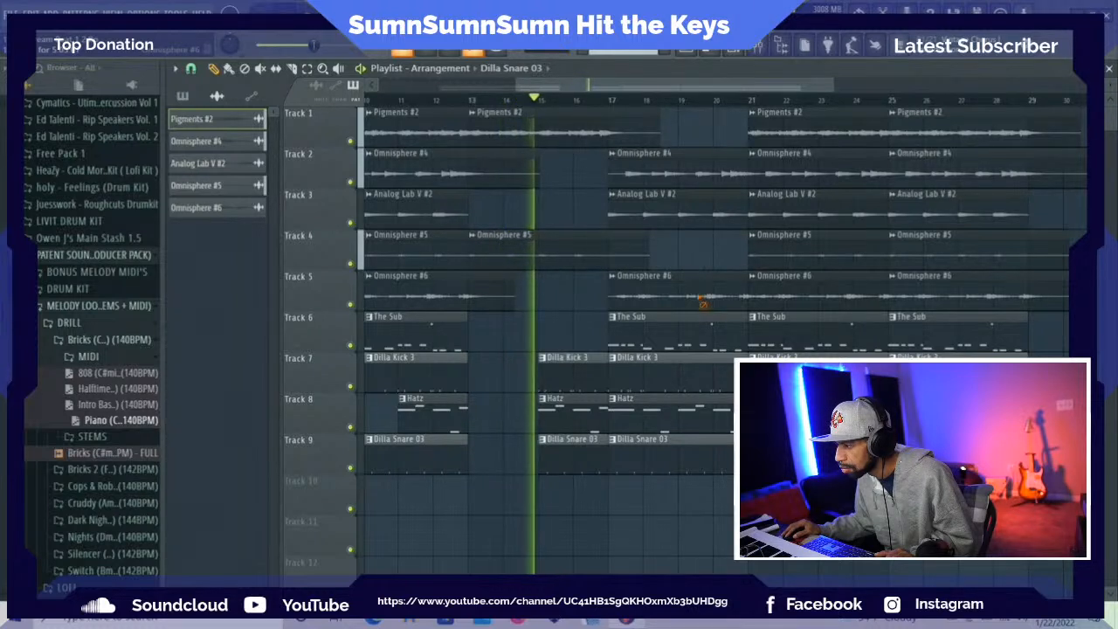
pyautogui.rightClick(696, 294)
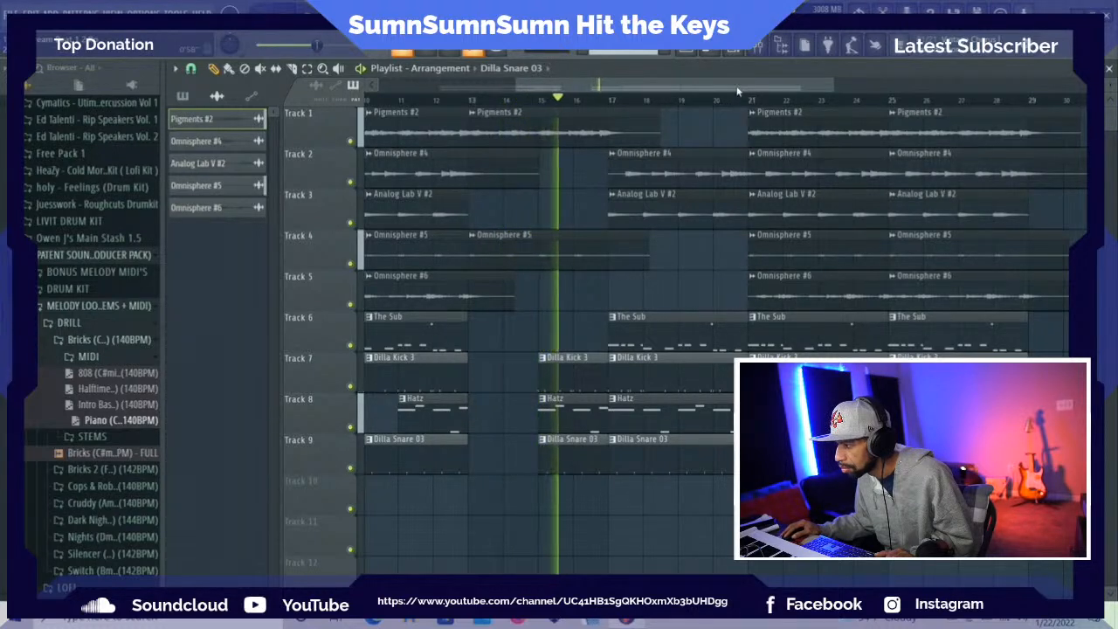
# Delete the Omnisphere #4 and Omnisphere #5 clips that start at bar 21
pyautogui.hscroll(3, 749, 84)
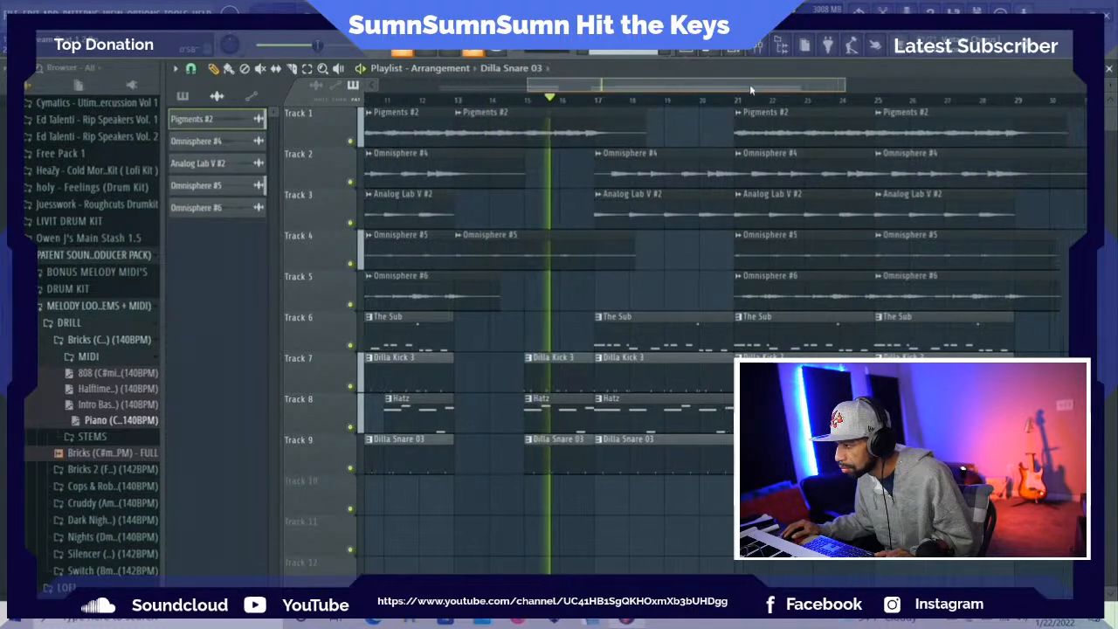
pyautogui.rightClick(783, 166)
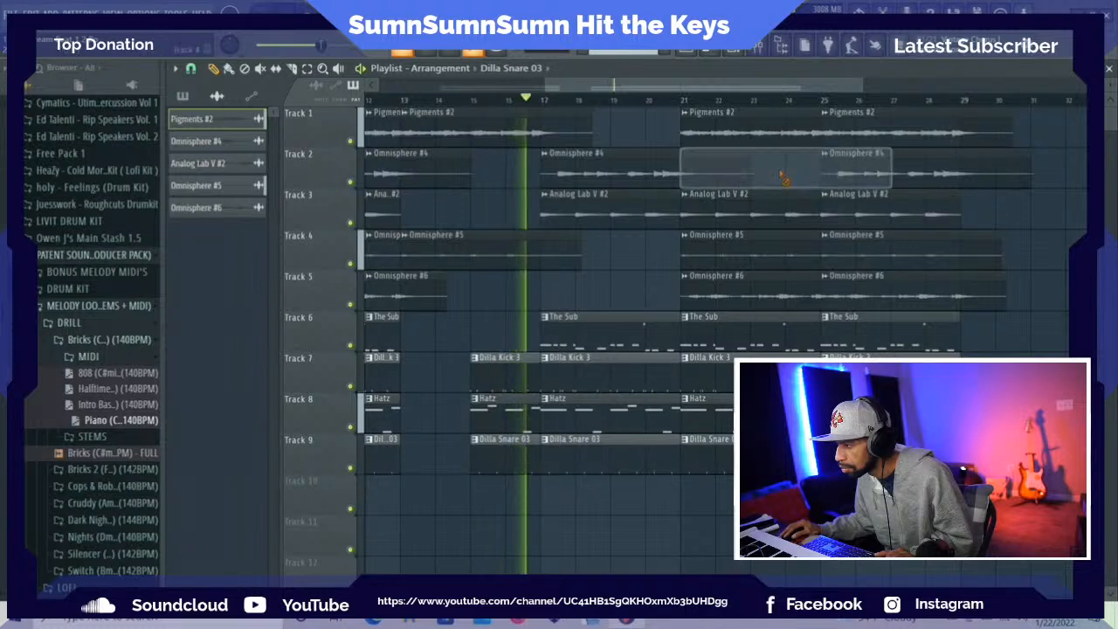
pyautogui.rightClick(778, 251)
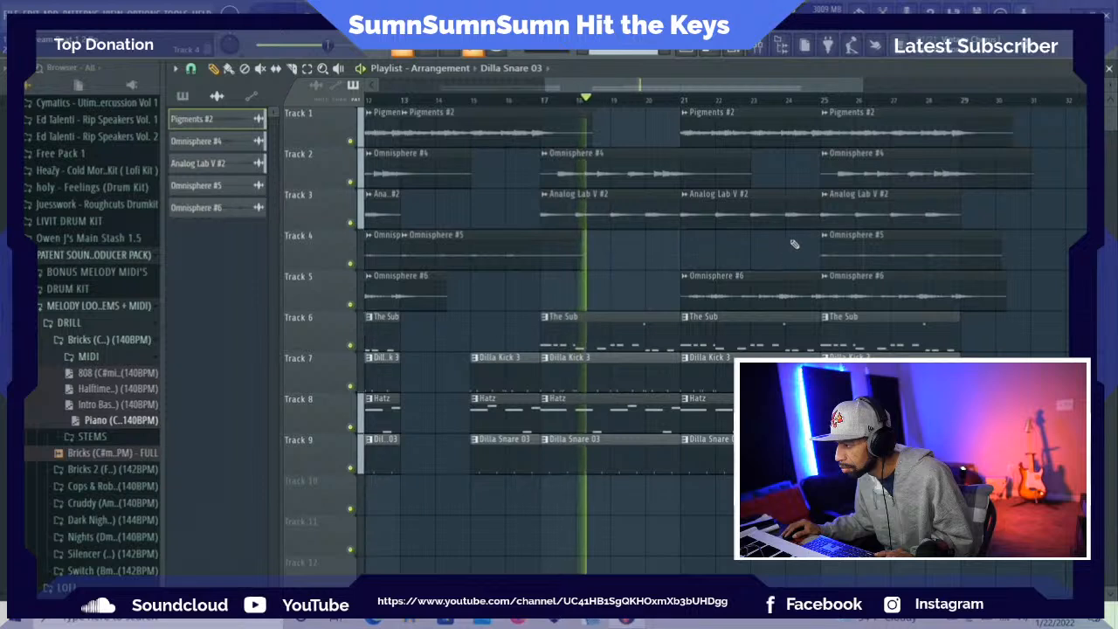
# Delete the Omnisphere #4, Analog Lab V #2, Omnisphere #5 and Omnisphere #6 clips that start at bar 25
pyautogui.rightClick(924, 181)
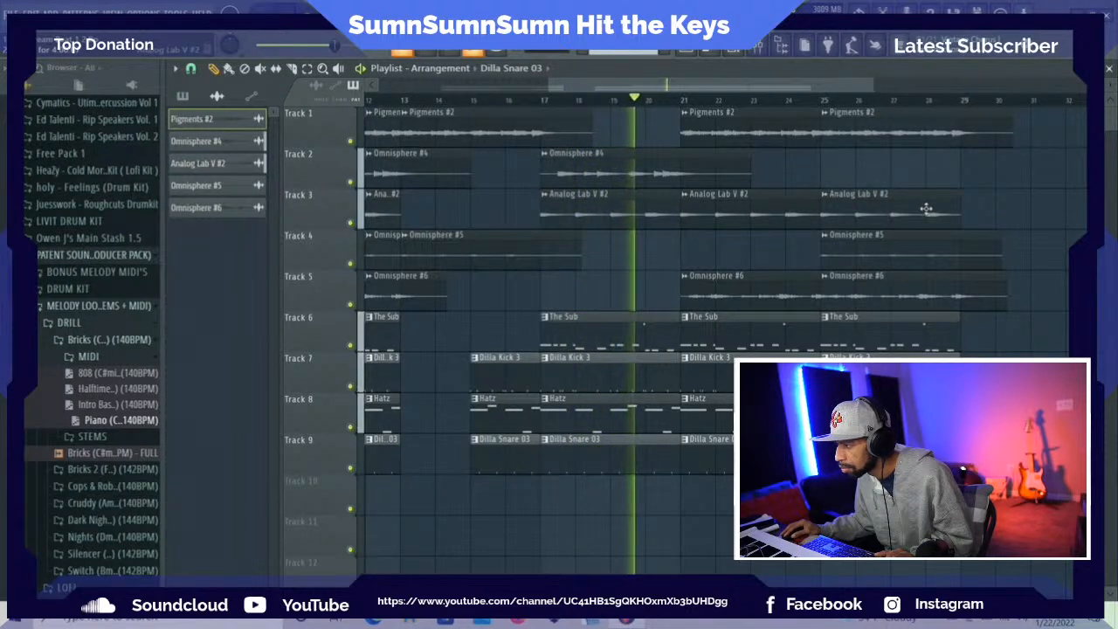
pyautogui.rightClick(925, 210)
pyautogui.rightClick(925, 248)
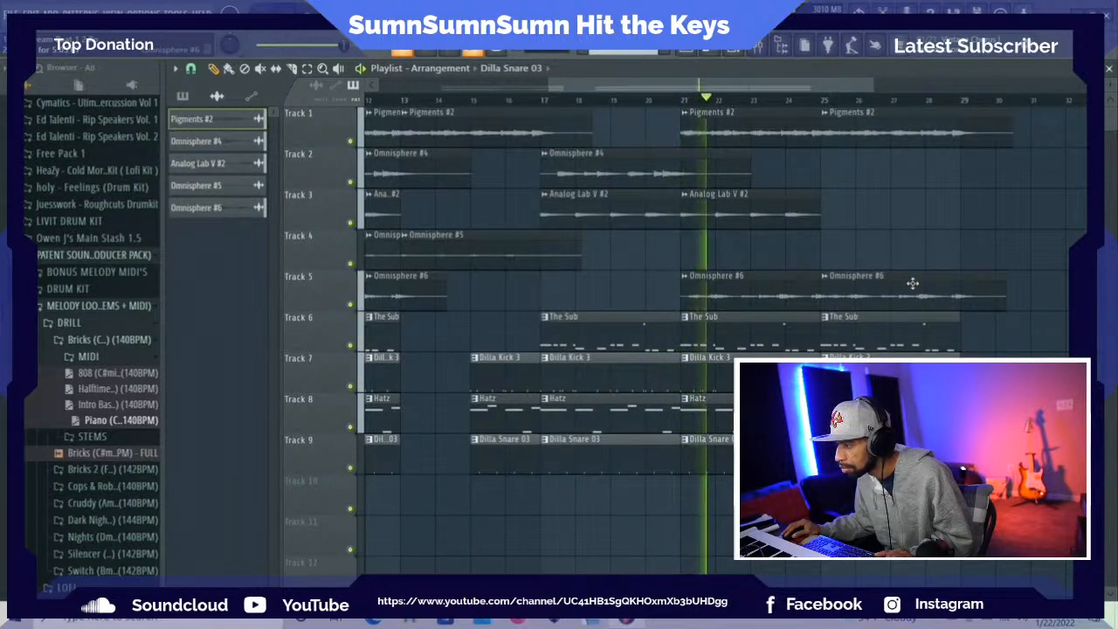
pyautogui.rightClick(914, 284)
# Place an Omnisphere #4 clip on track 2 at bar 25 and shorten the last clip of The Sub to end at bar 27
pyautogui.click(669, 169)
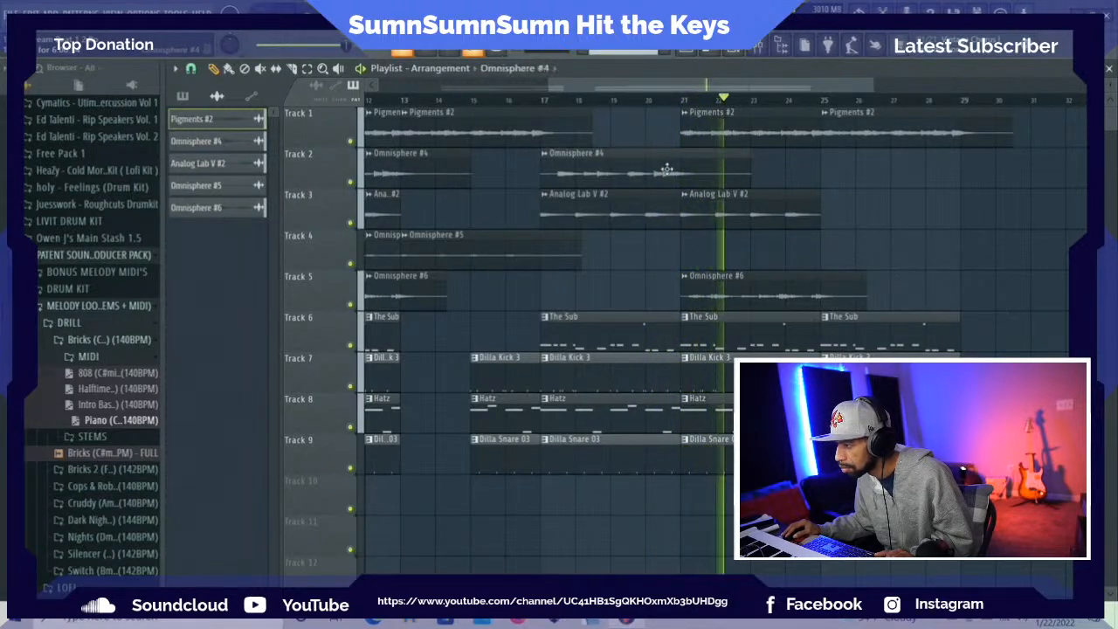
pyautogui.click(822, 172)
pyautogui.moveTo(959, 320); pyautogui.dragTo(898, 331)
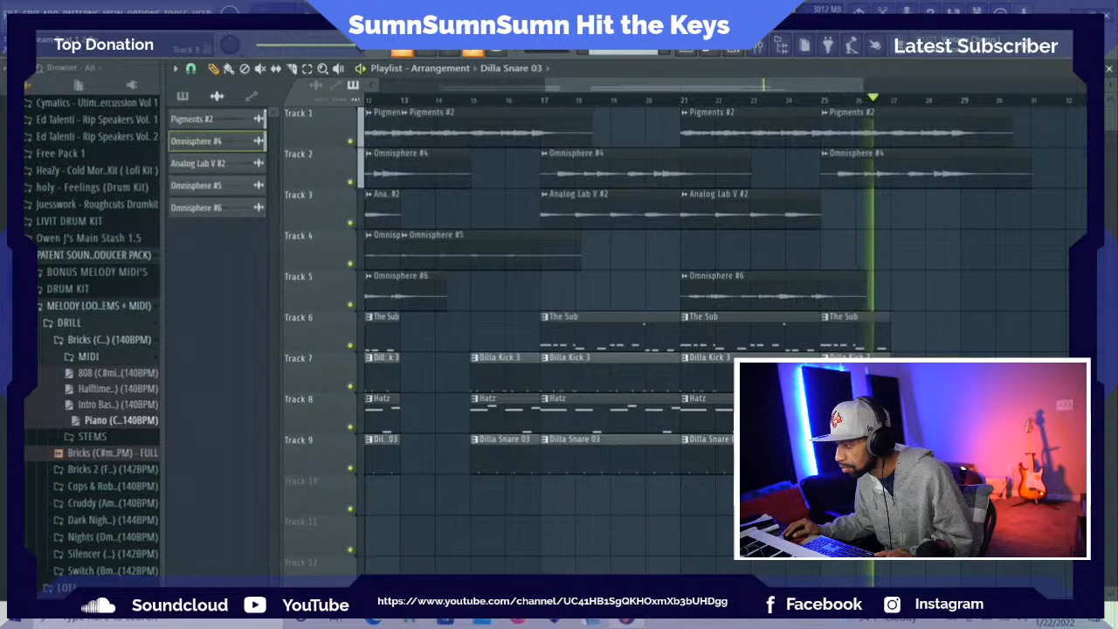
# Select the playlist time range from bar 5 to bar 29 as the loop region
pyautogui.moveTo(699, 84); pyautogui.dragTo(532, 82)
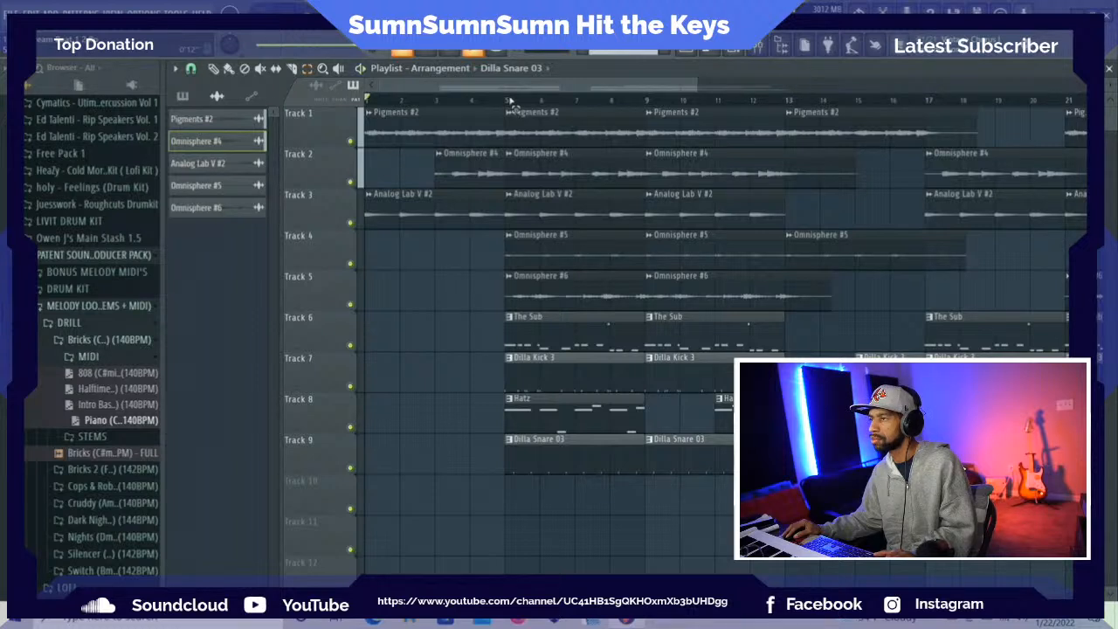
pyautogui.moveTo(514, 103); pyautogui.dragTo(952, 267)
pyautogui.moveTo(704, 84); pyautogui.dragTo(472, 78)
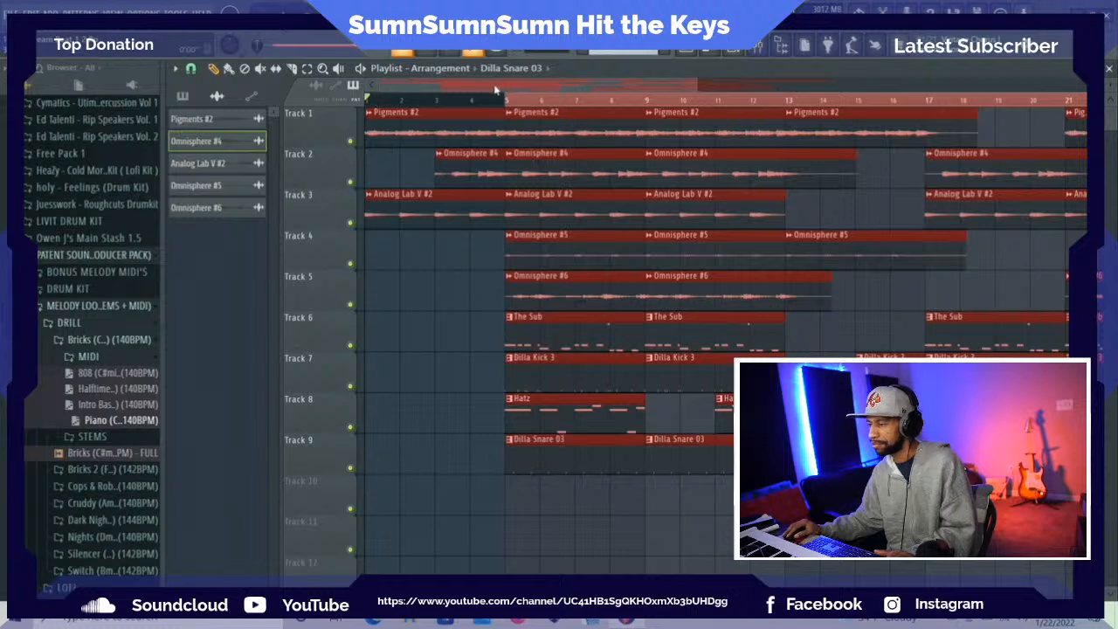
# Play the selected range, clear the selection of its clips, and trim the first Omnisphere #4 clip to start about halfway through bar 3
pyautogui.press('space')
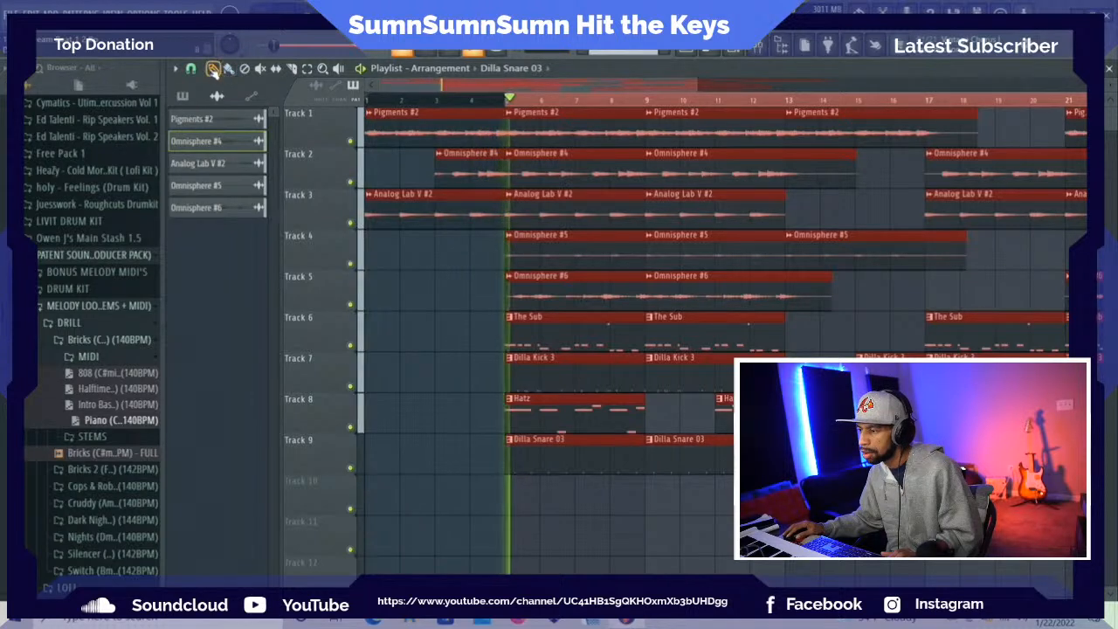
pyautogui.keyDown('ctrl'); pyautogui.click(403, 352); pyautogui.keyUp('ctrl')
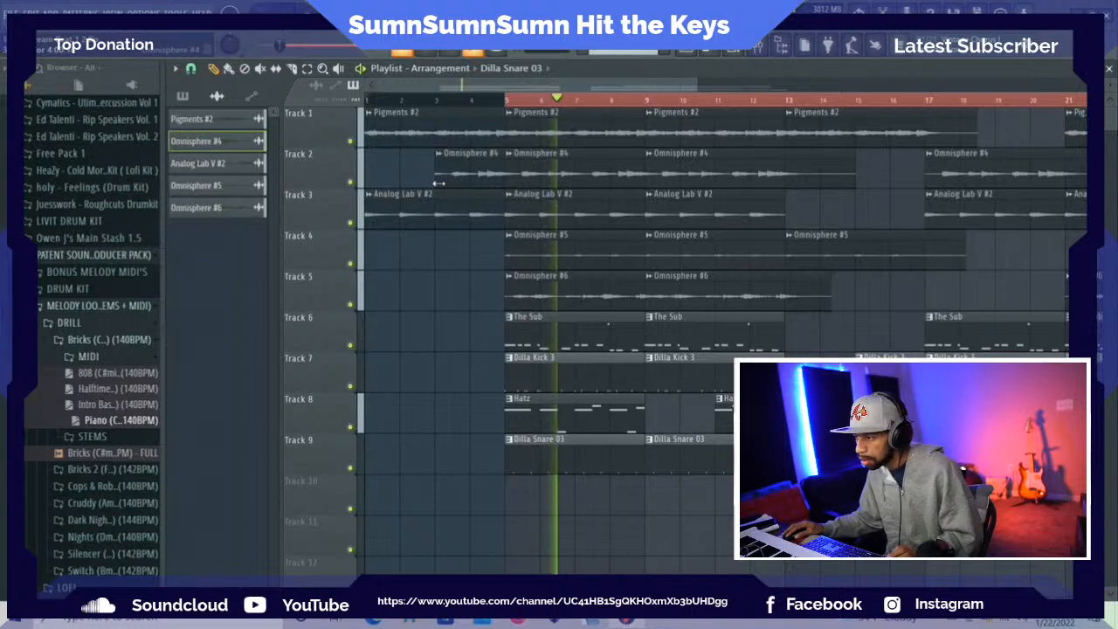
pyautogui.moveTo(438, 183); pyautogui.dragTo(451, 189)
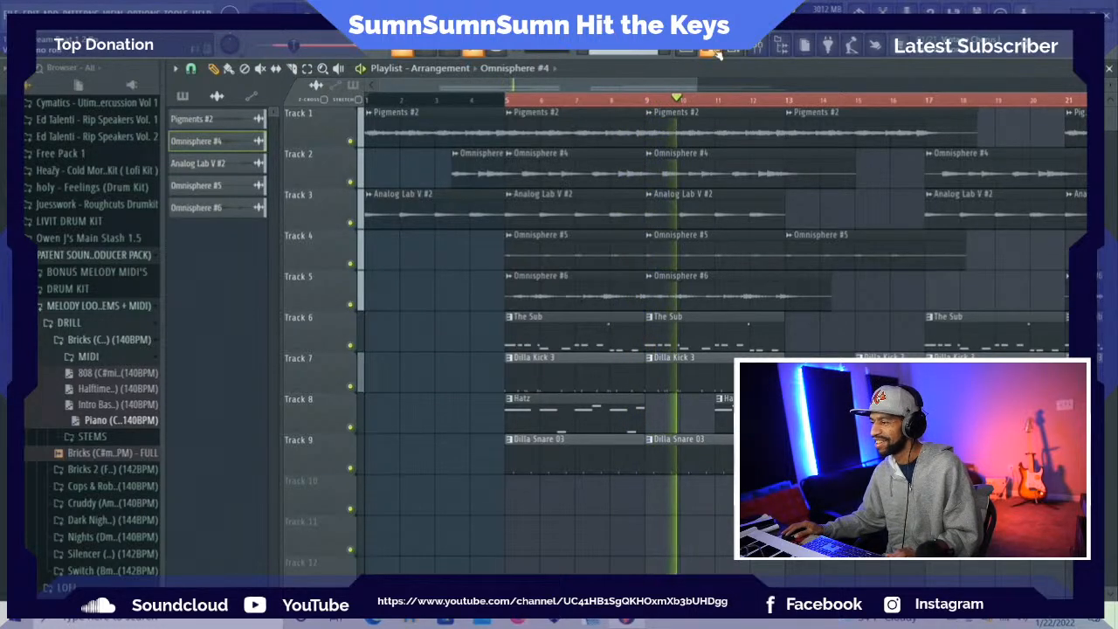
# Select mixer tracks 7 to 10 together and lower their volume faders slightly as a group during playback
pyautogui.click(756, 48)
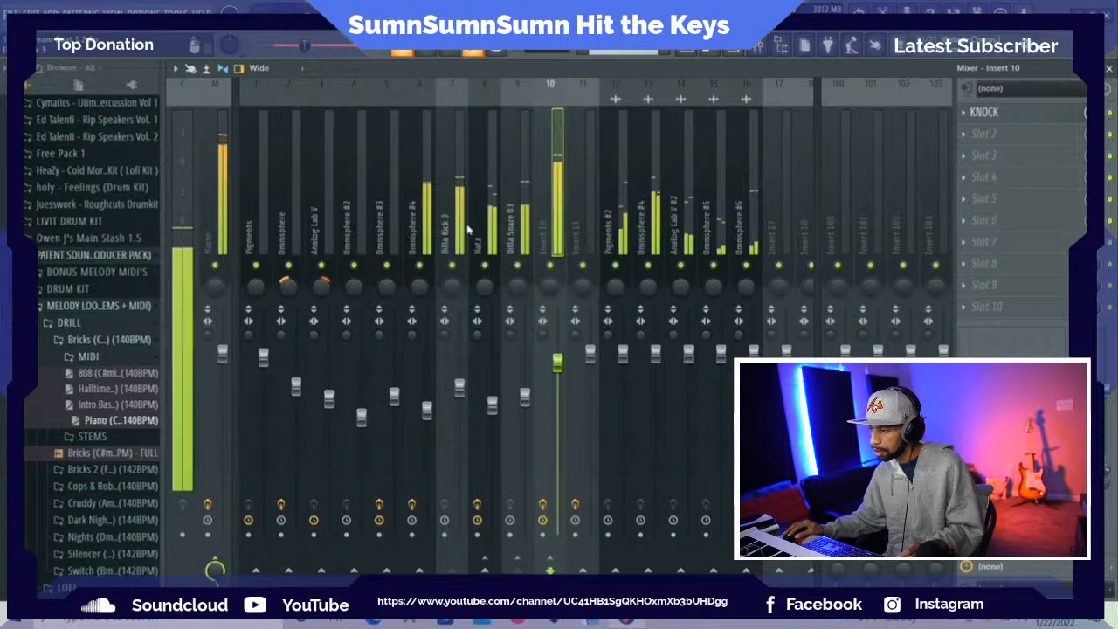
pyautogui.moveTo(460, 229); pyautogui.dragTo(552, 248)
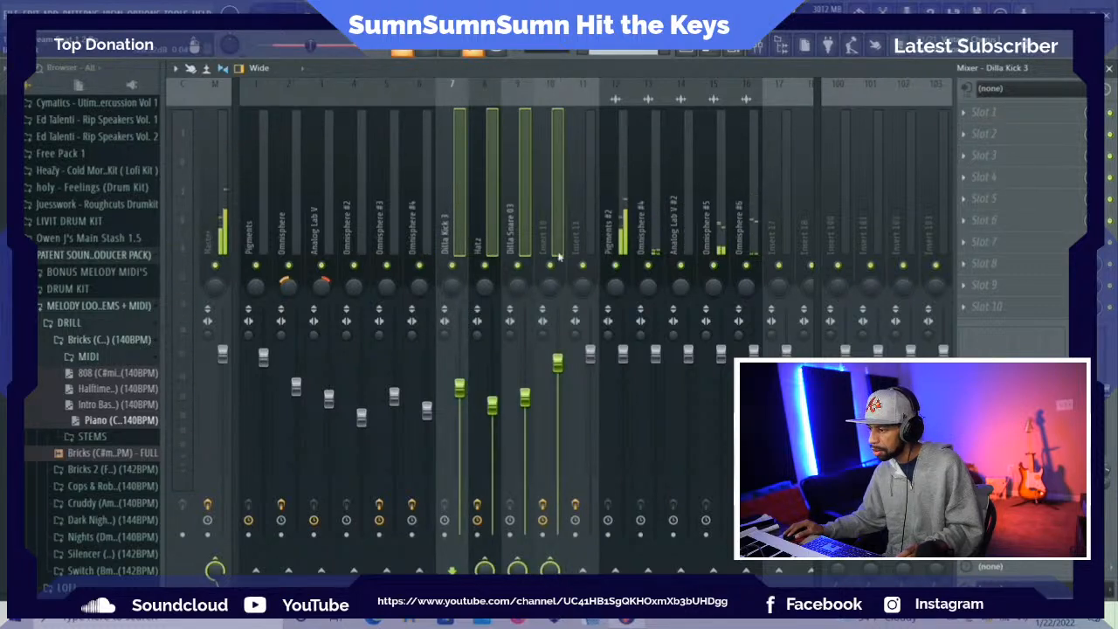
pyautogui.moveTo(563, 369); pyautogui.dragTo(564, 376)
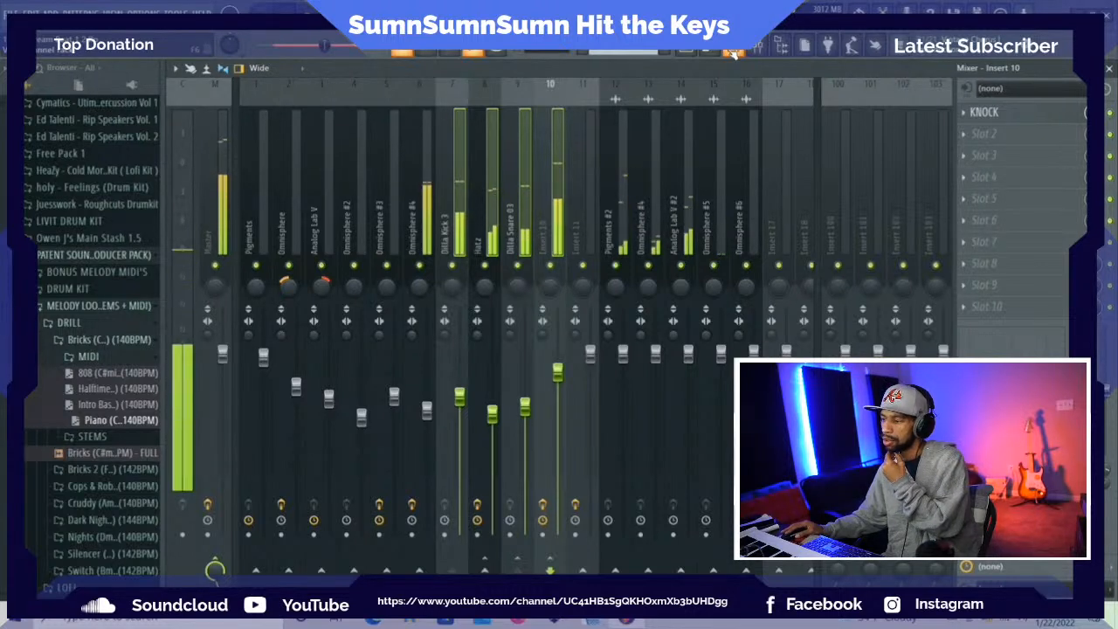
pyautogui.moveTo(560, 376); pyautogui.dragTo(561, 383)
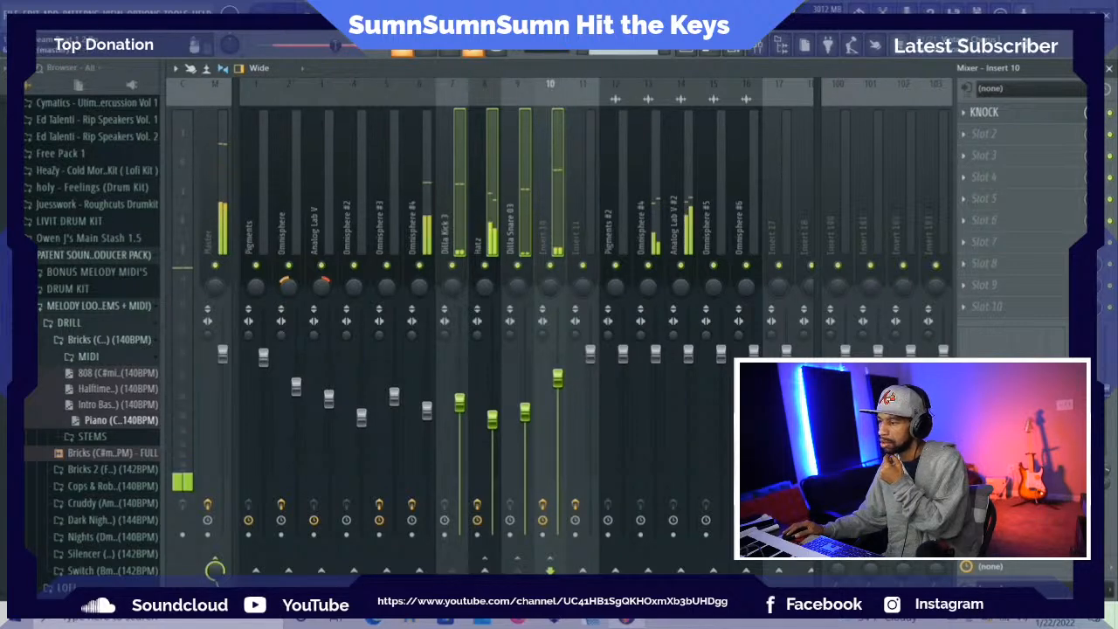
# Slice The Sub and Dilla Kick 3 clips at bar 22, delete their one-bar pieces at bar 21, and play back the arrangement
pyautogui.press('F5')
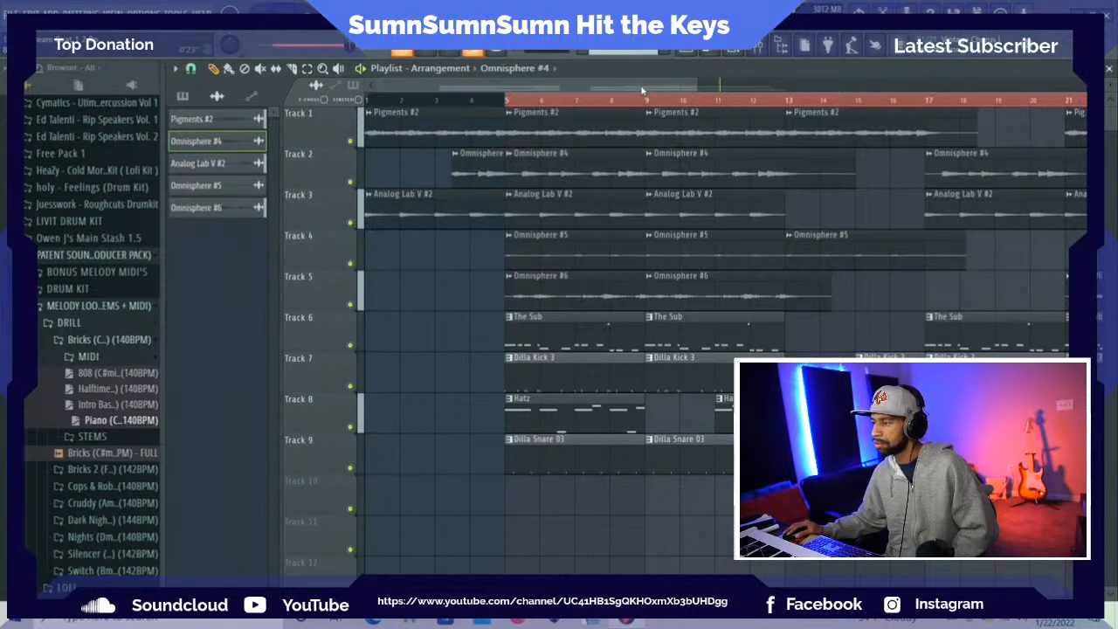
pyautogui.moveTo(640, 84); pyautogui.dragTo(783, 82)
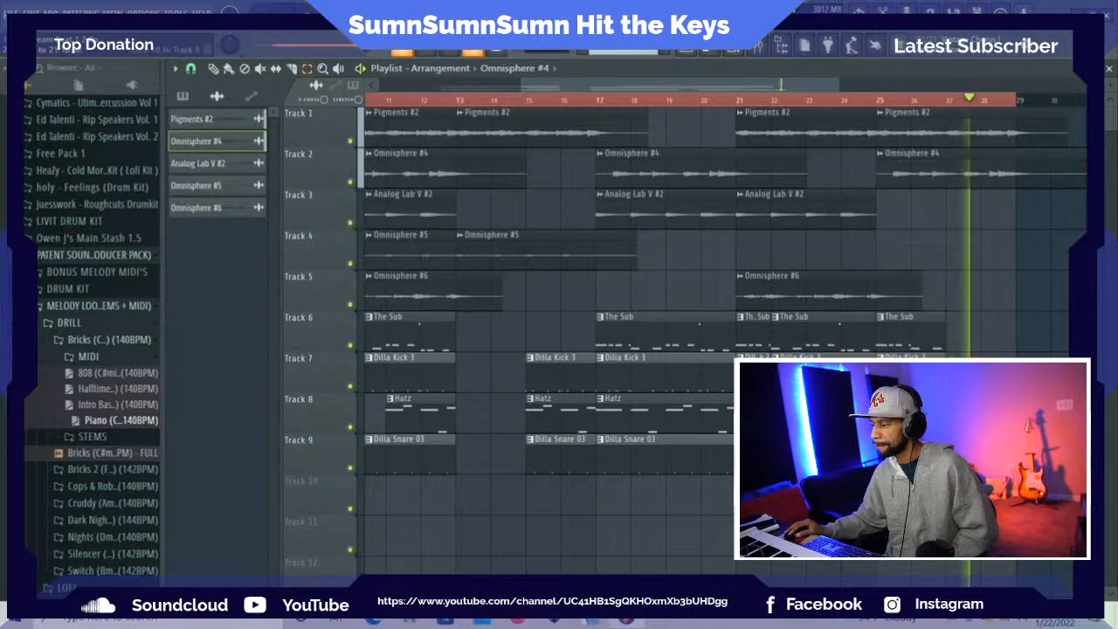
pyautogui.rightClick(756, 349)
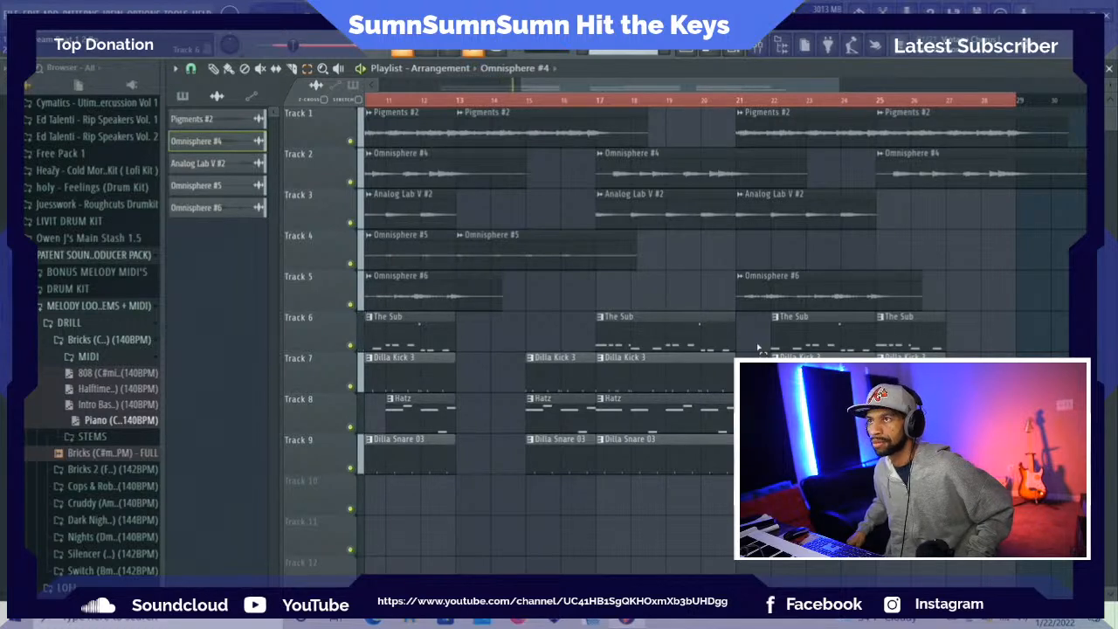
pyautogui.press('space')
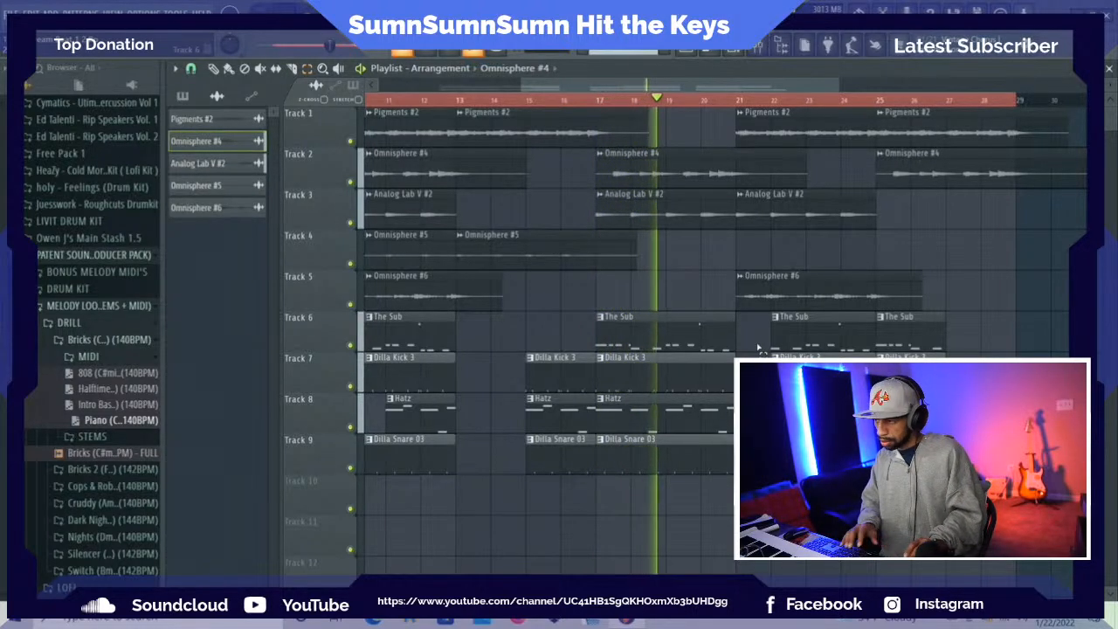
pyautogui.press('space')
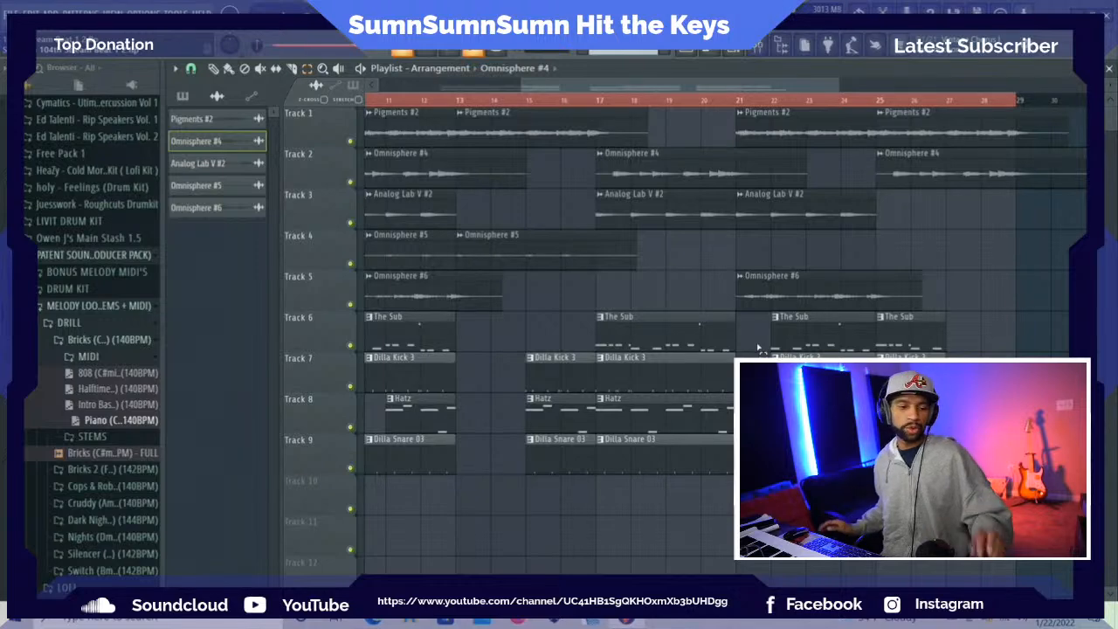